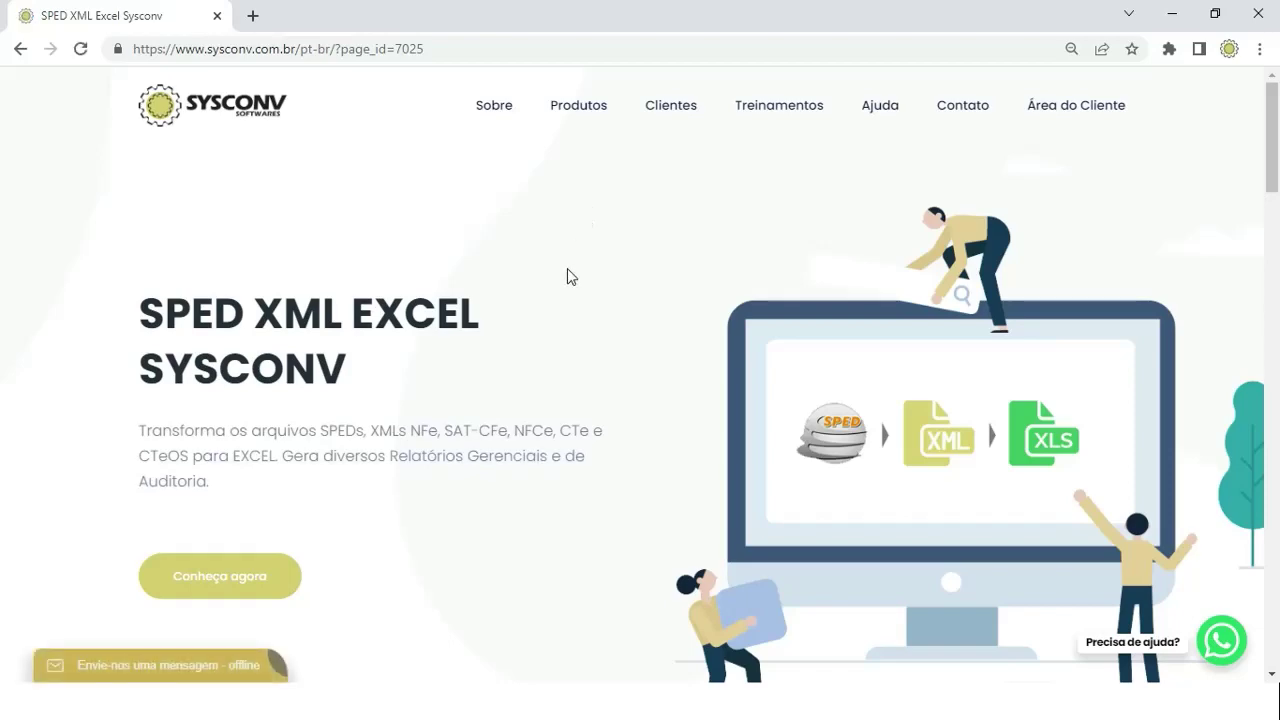
# Review the 15-day free trial download section on the SPED XML Excel page, dismiss the chat popup and minimize the browser.
pyautogui.scroll(-8, 567, 268)
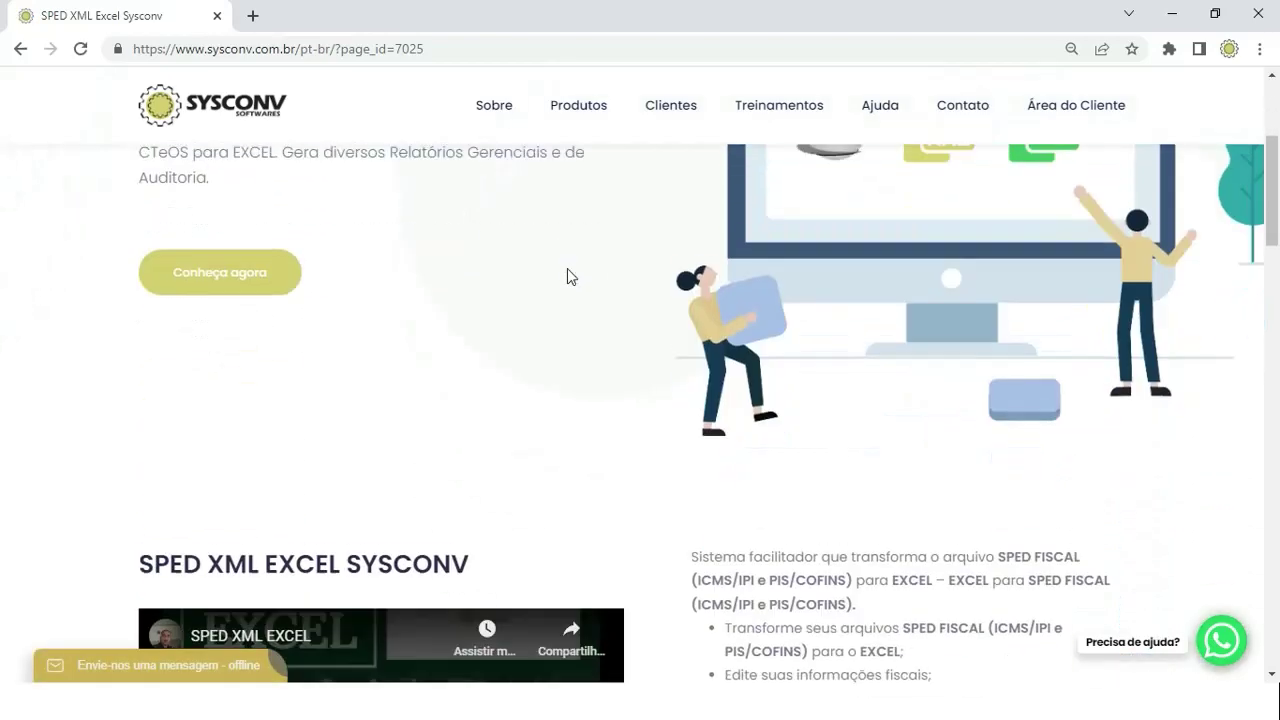
pyautogui.scroll(-9, 567, 268)
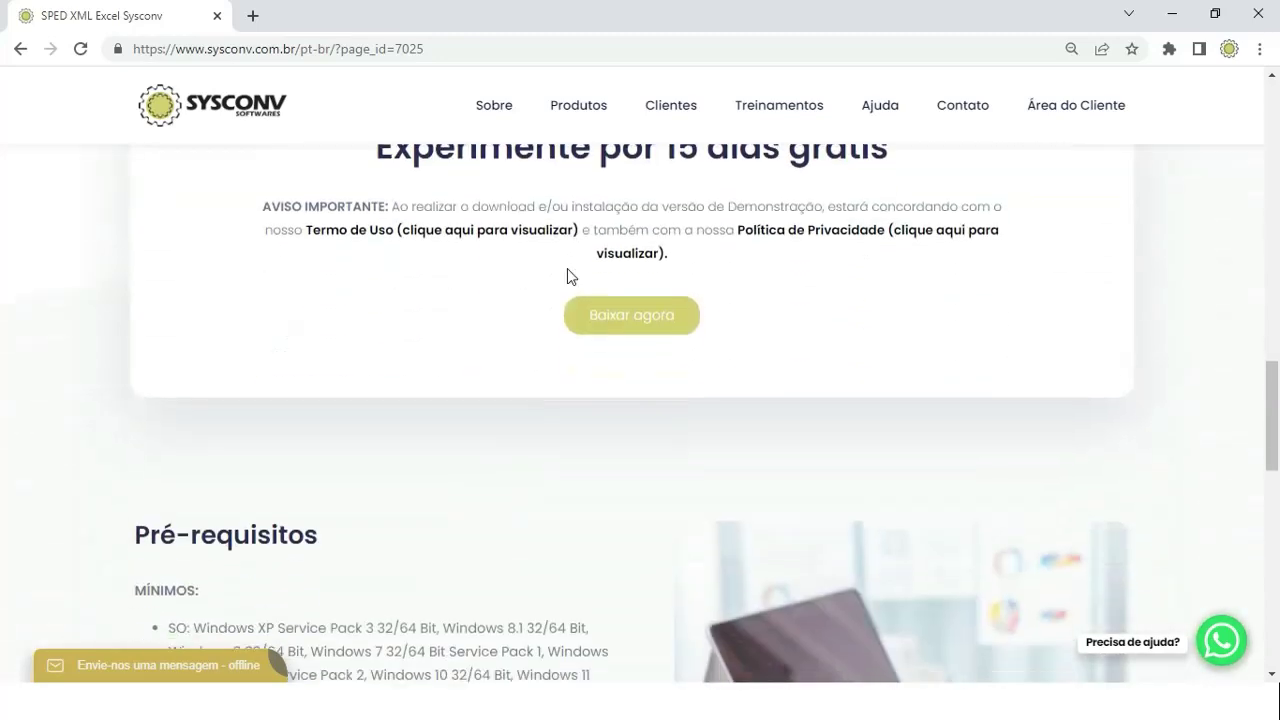
pyautogui.scroll(2, 574, 343)
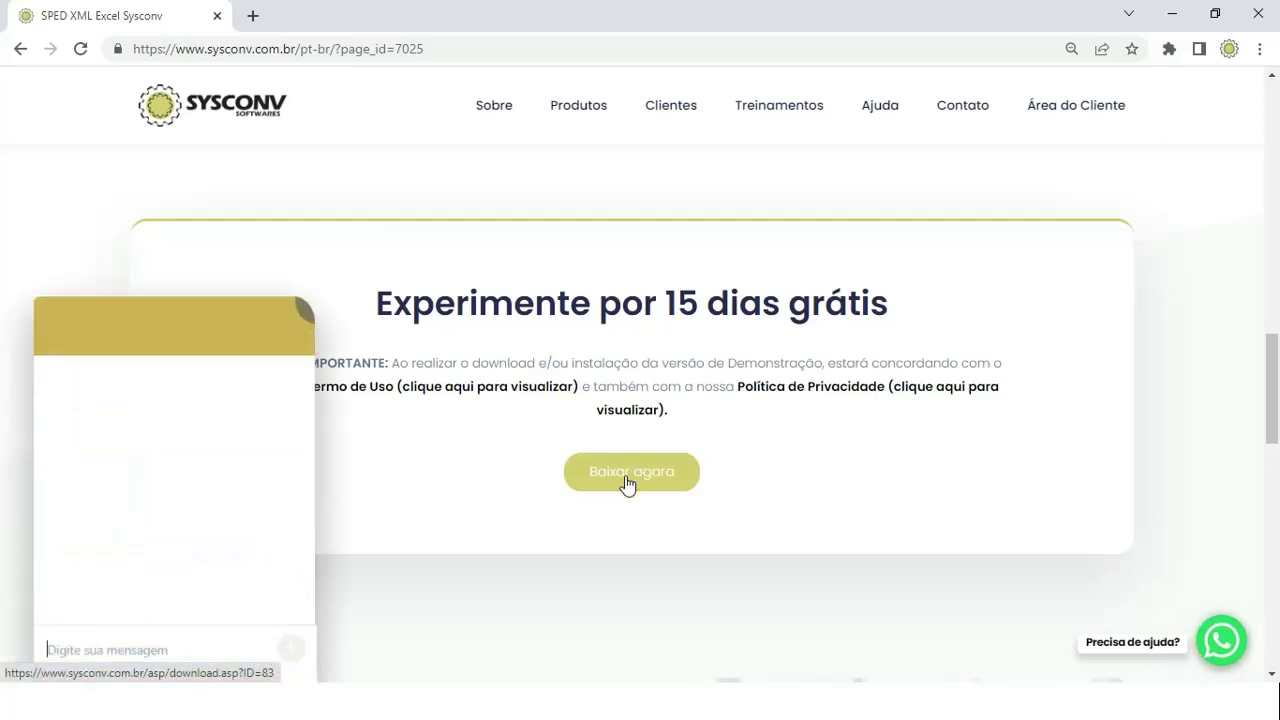
pyautogui.click(14, 277)
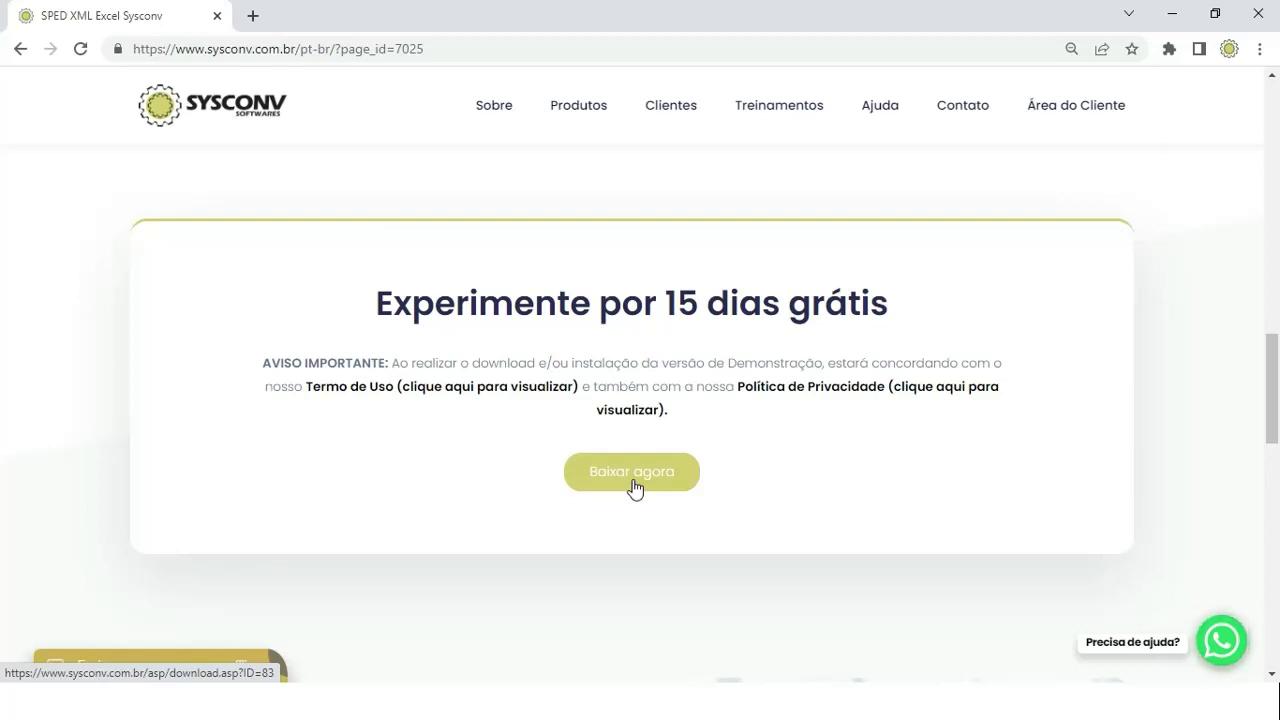
pyautogui.click(1174, 14)
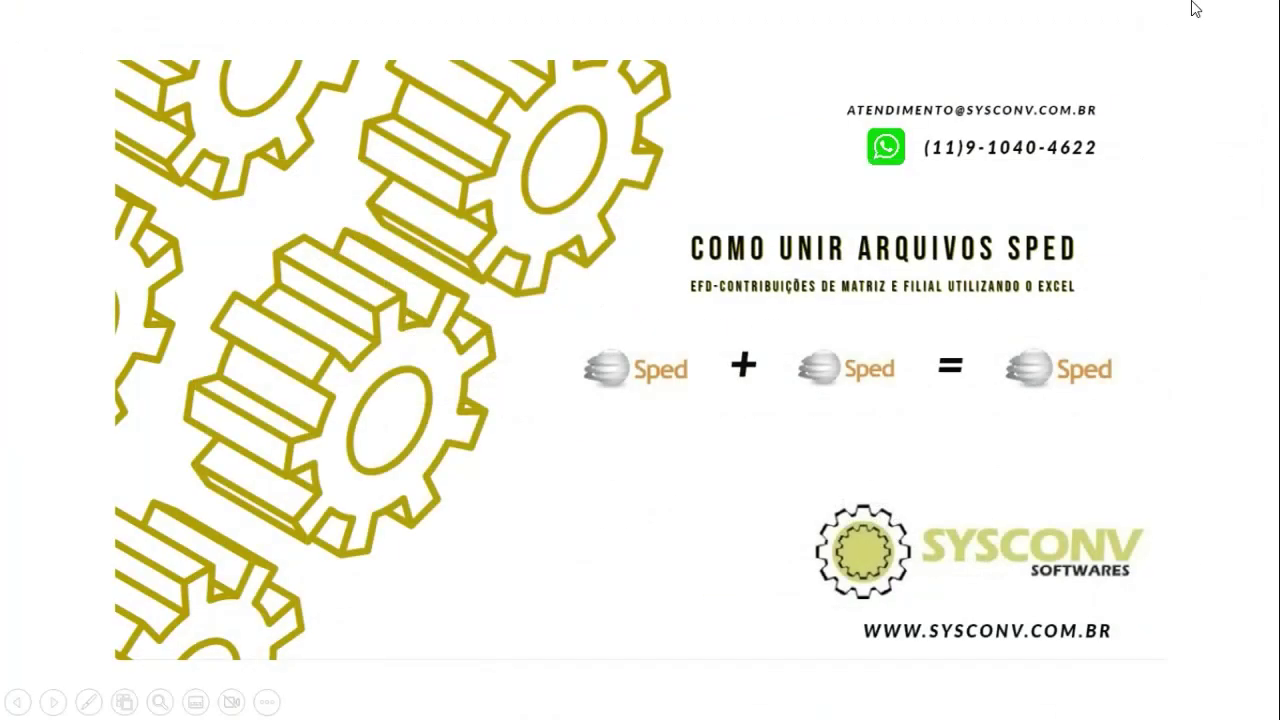
# Move the SPED XML EXCEL SYSCONV shortcut to empty desktop space and place the SPED FISCAL SYSCONV shortcut among the other icons.
pyautogui.press('Escape')
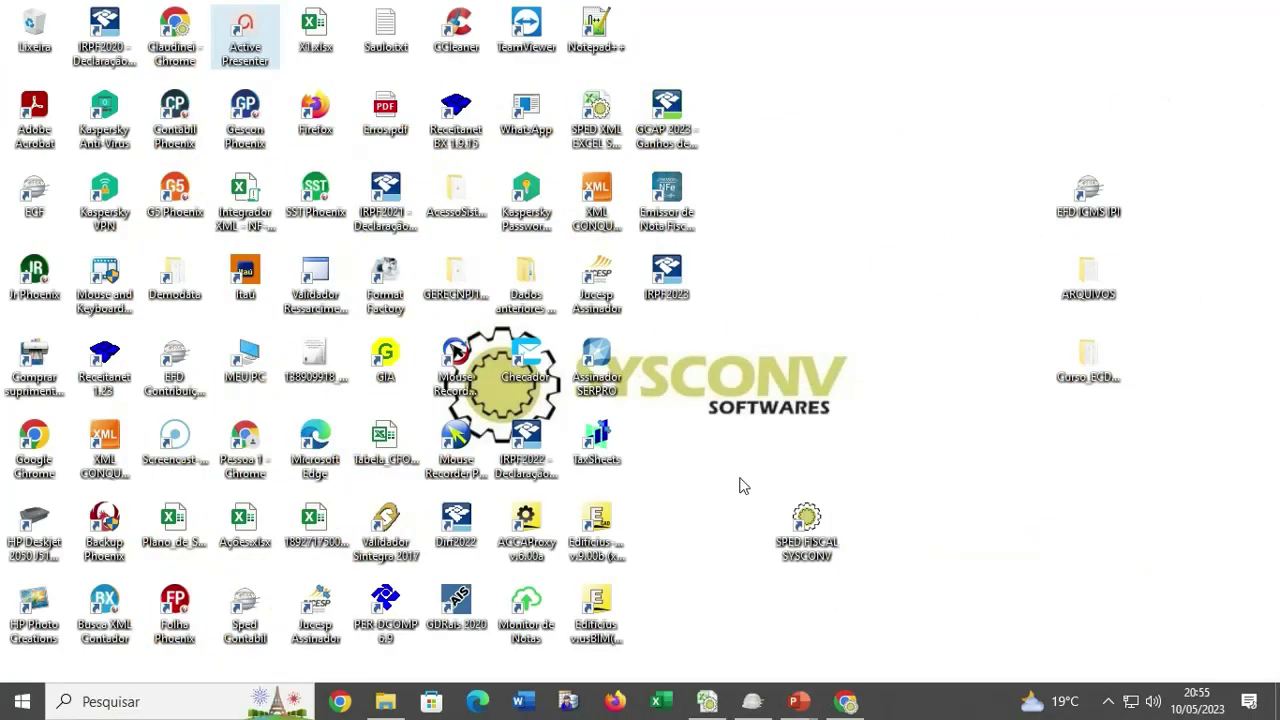
pyautogui.moveTo(615, 100); pyautogui.dragTo(872, 114)
pyautogui.moveTo(806, 522); pyautogui.dragTo(666, 365)
pyautogui.click(888, 140)
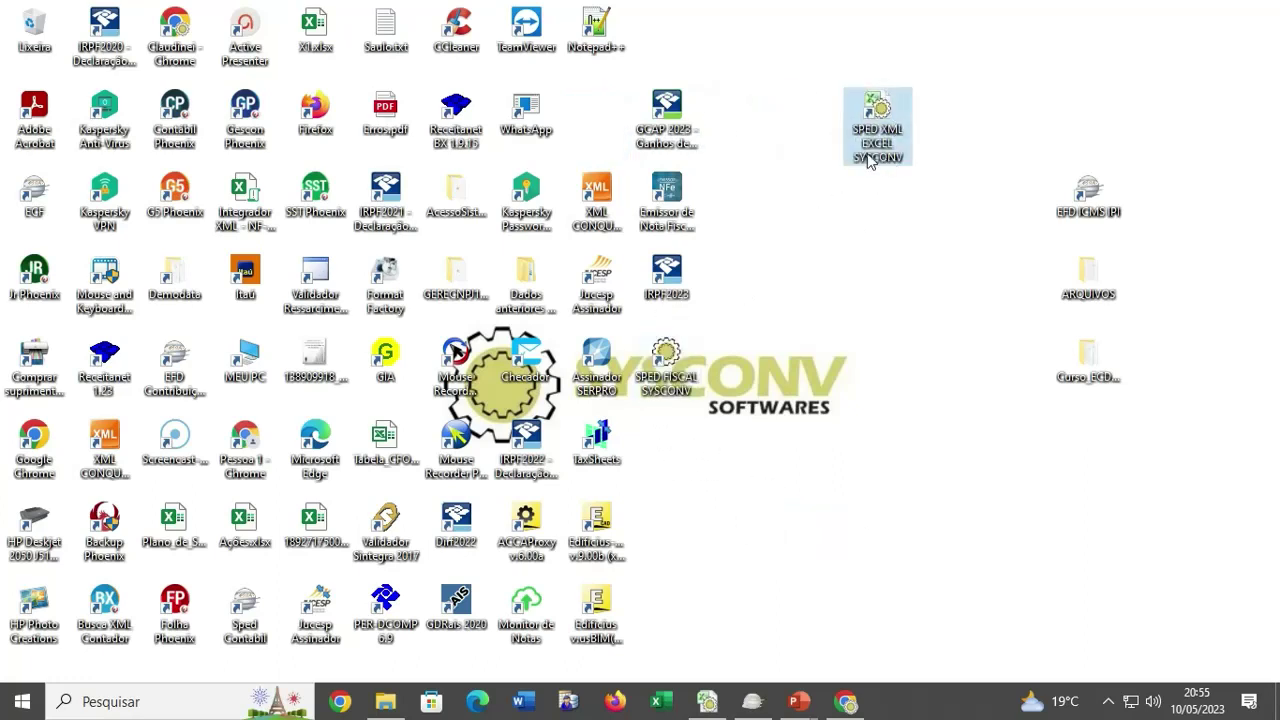
pyautogui.click(886, 206)
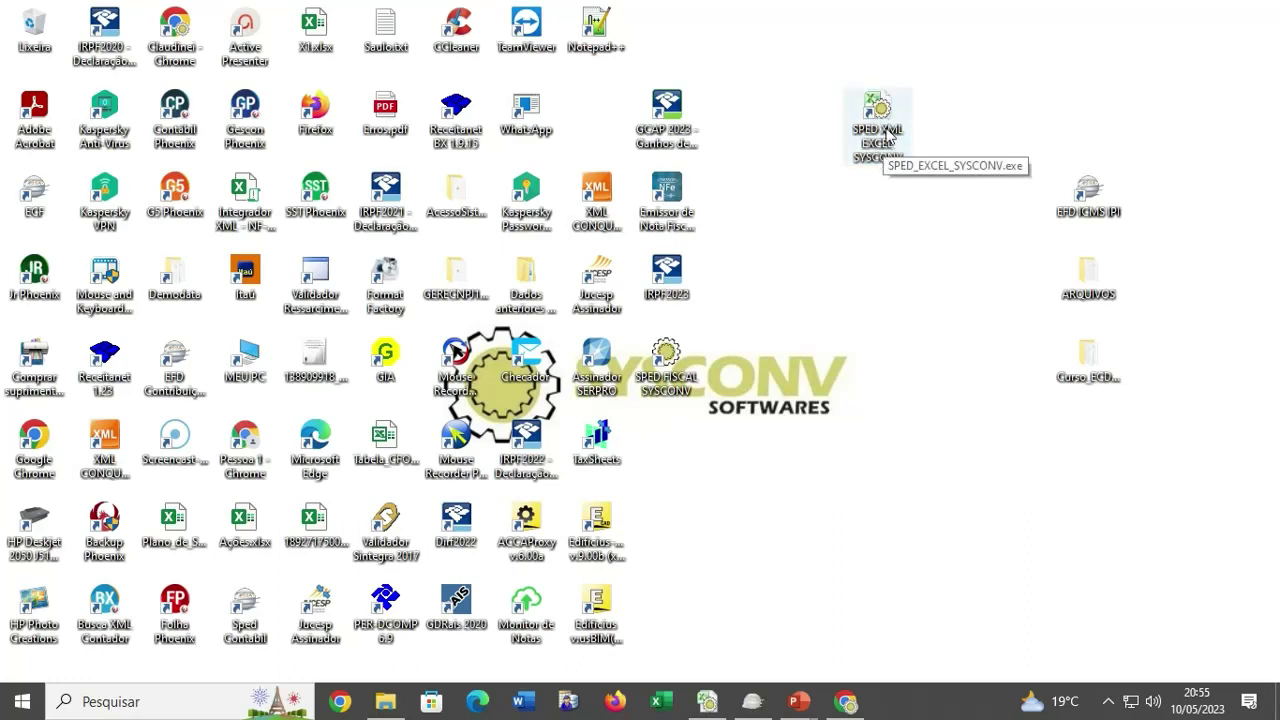
pyautogui.moveTo(883, 130); pyautogui.dragTo(898, 55)
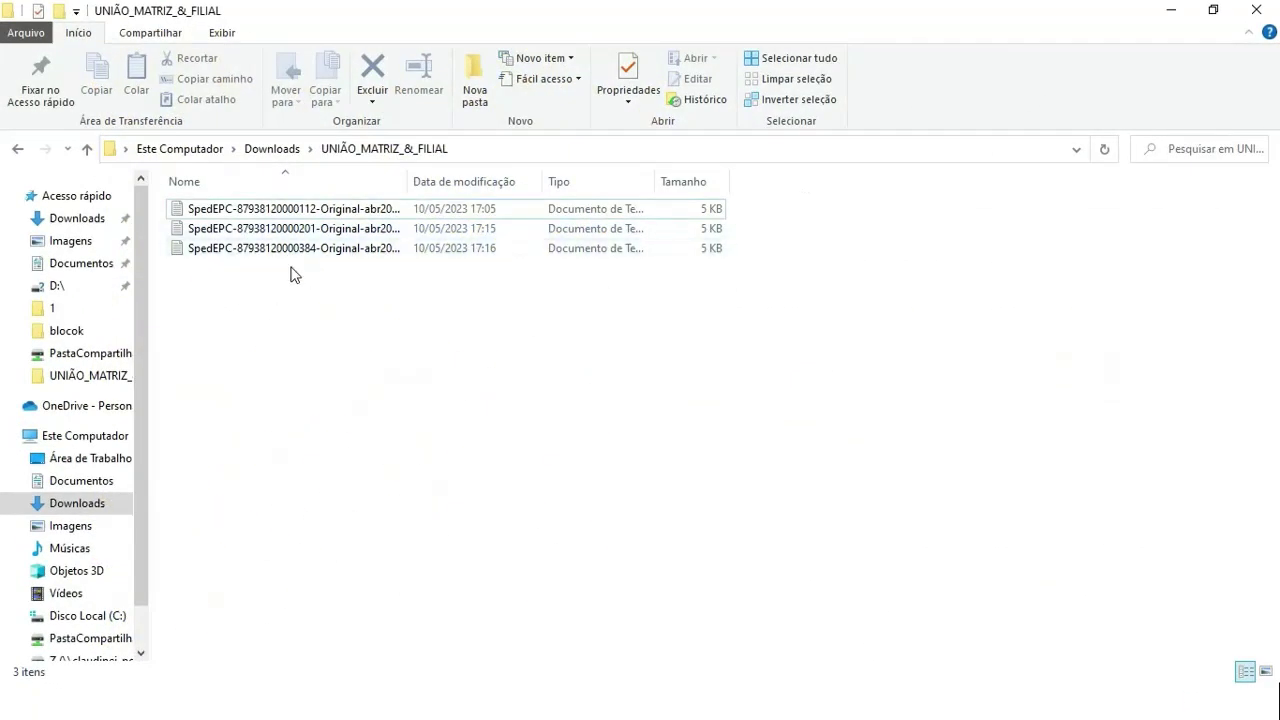
# Widen the Nome column in the UNIÃO_MATRIZ_&_FILIAL folder, inspect the MATRIZ, FILIAL1 and FILIAL2 file names and minimize the window.
pyautogui.click(321, 212)
pyautogui.click(320, 229)
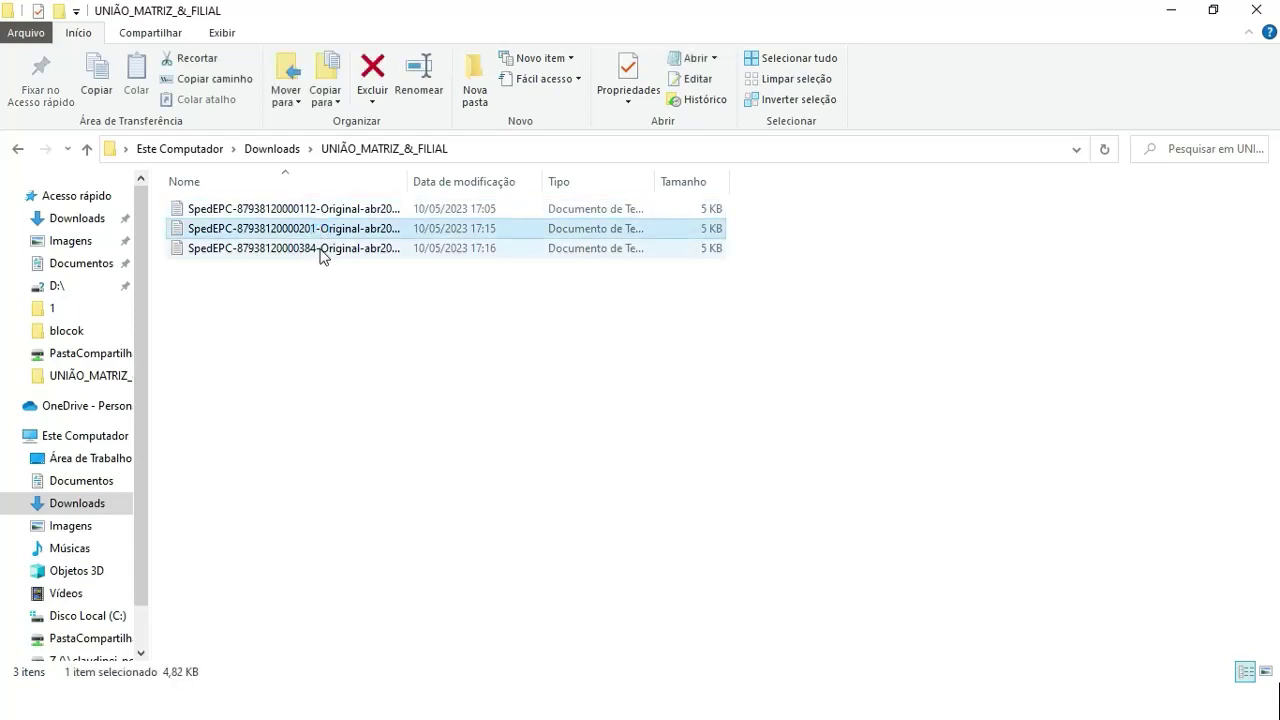
pyautogui.click(321, 248)
pyautogui.moveTo(411, 182); pyautogui.dragTo(686, 188)
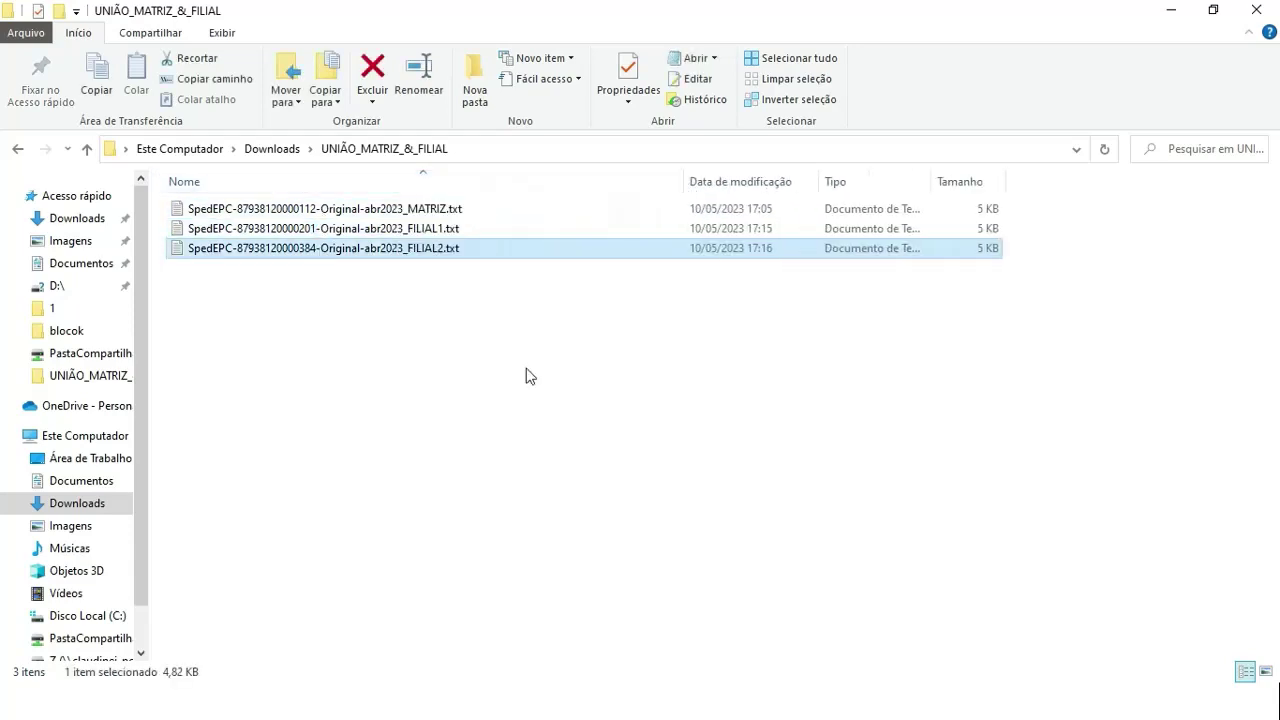
pyautogui.click(330, 210)
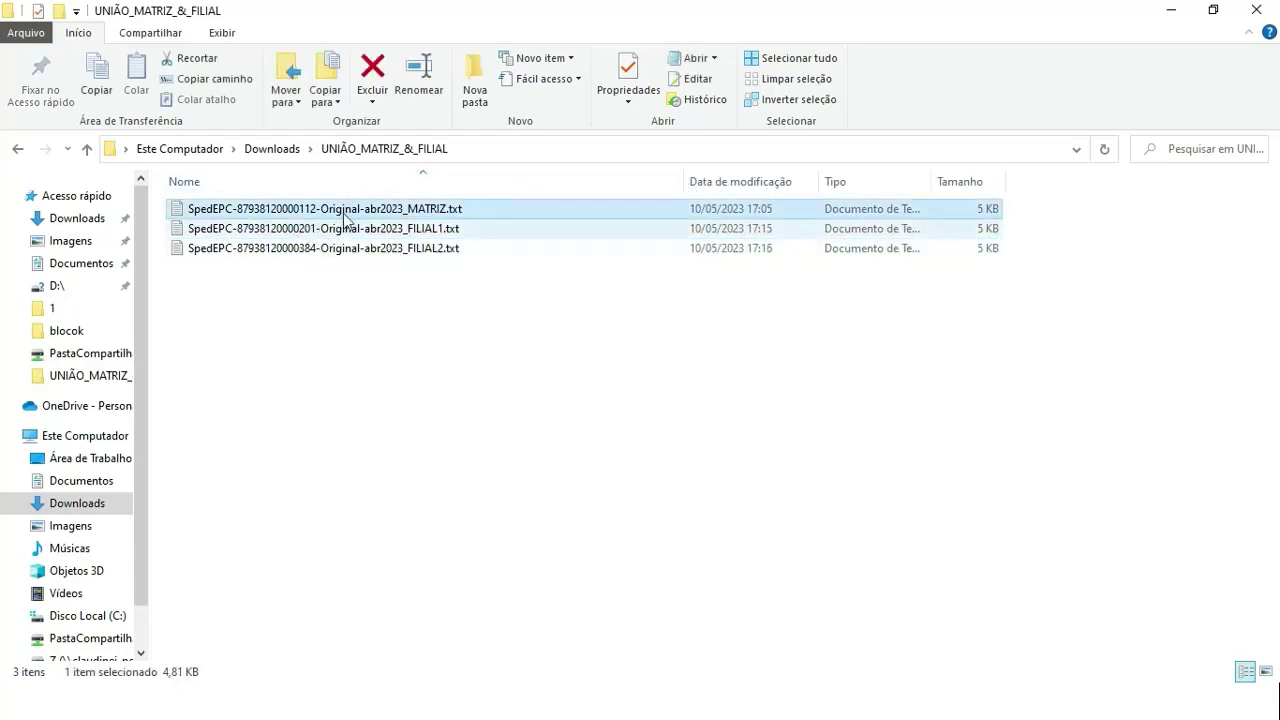
pyautogui.click(425, 228)
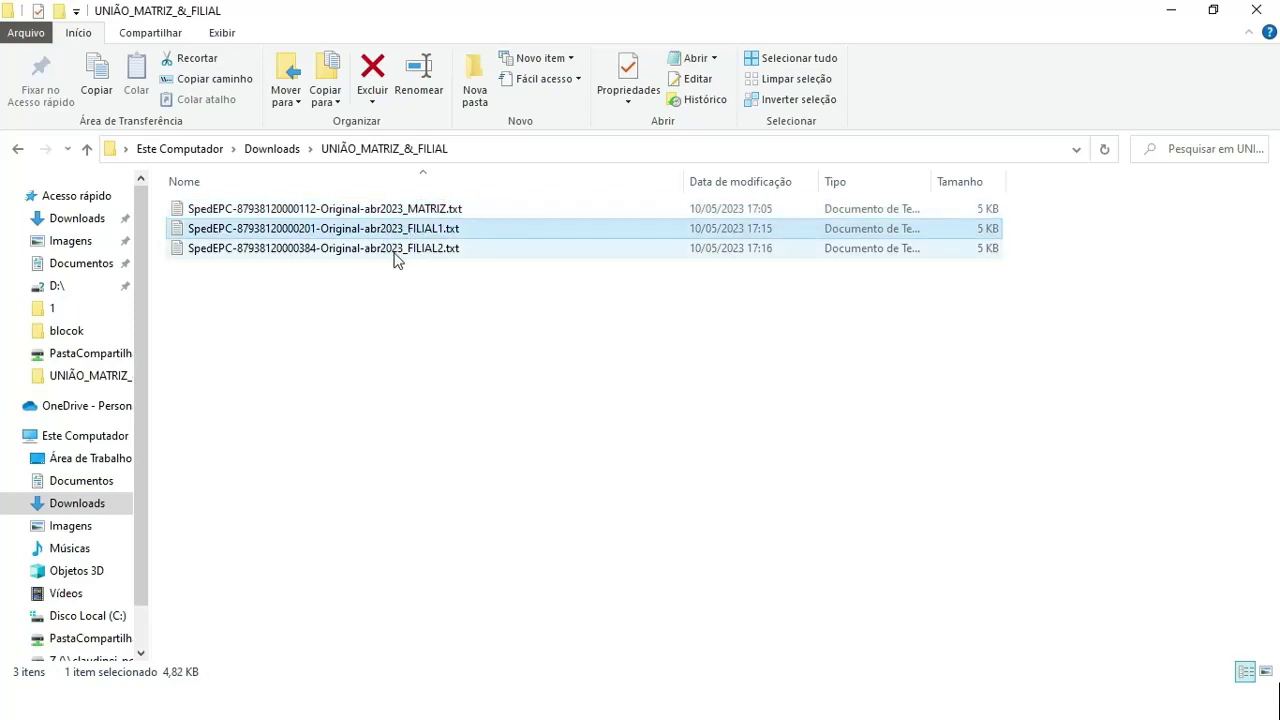
pyautogui.click(398, 250)
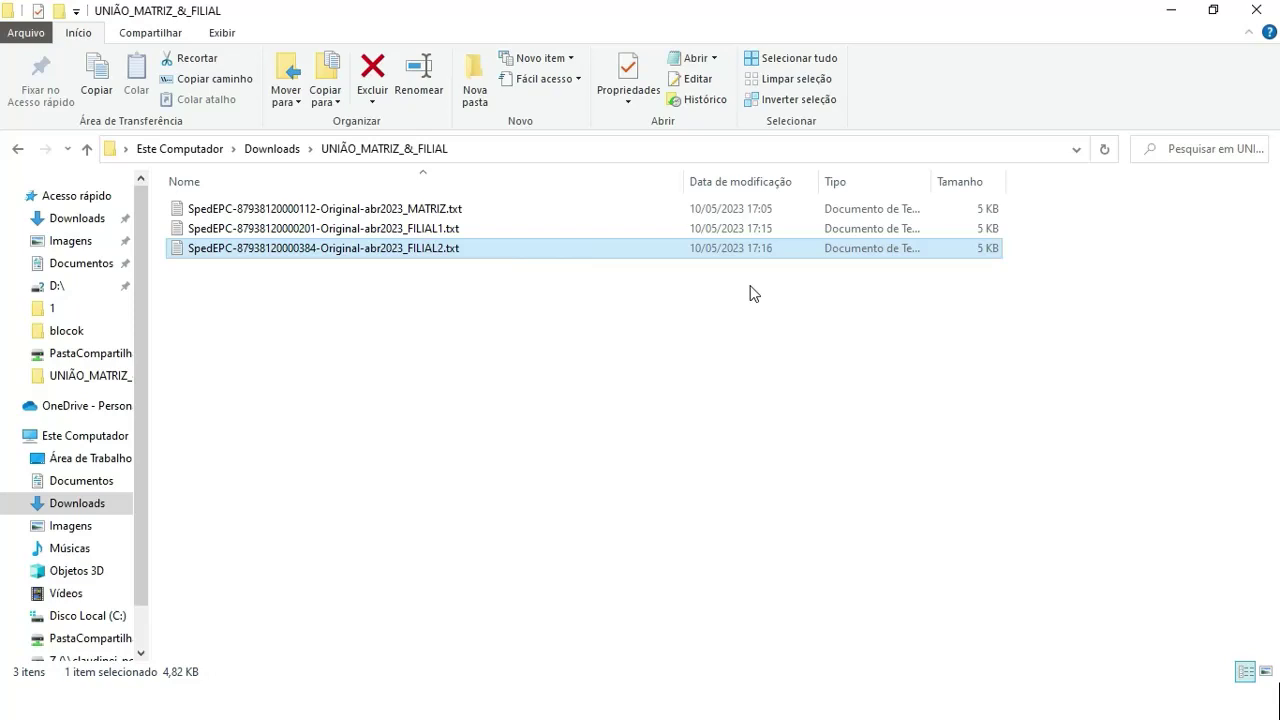
pyautogui.click(1170, 10)
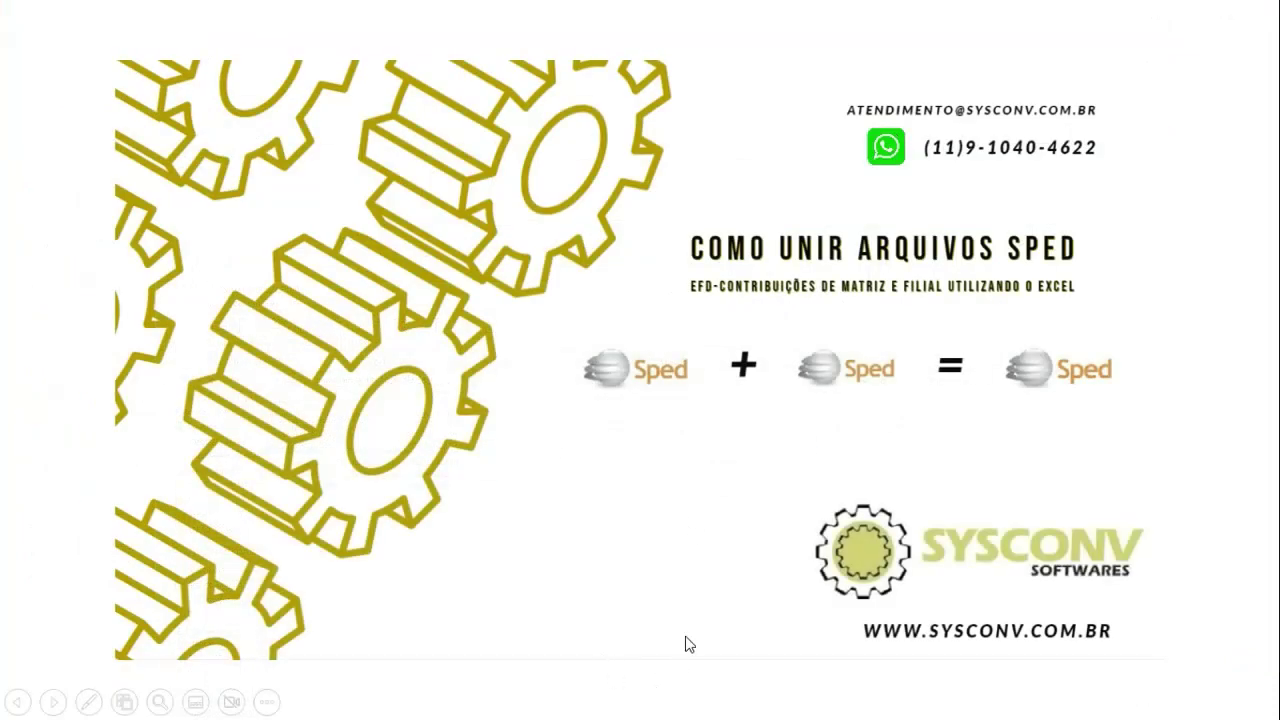
# Leave the presentation, switch to EFD Contribuições and maximize its window.
pyautogui.press('Escape')
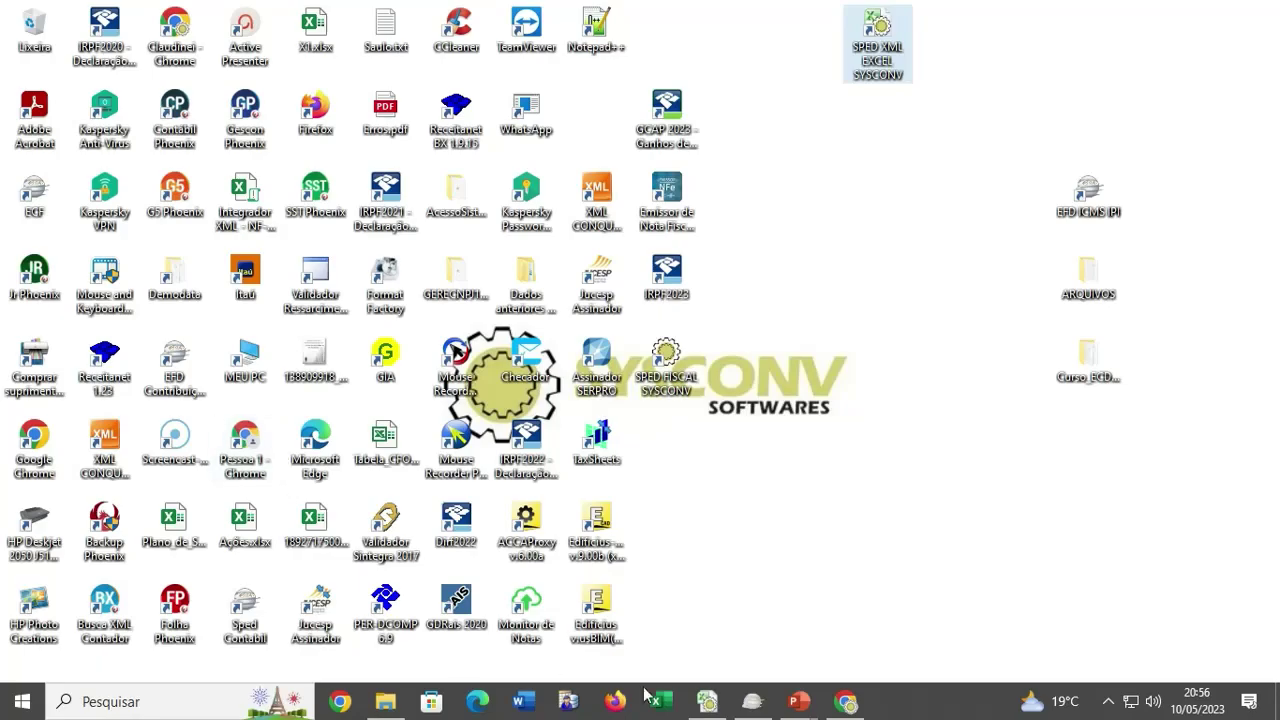
pyautogui.click(752, 706)
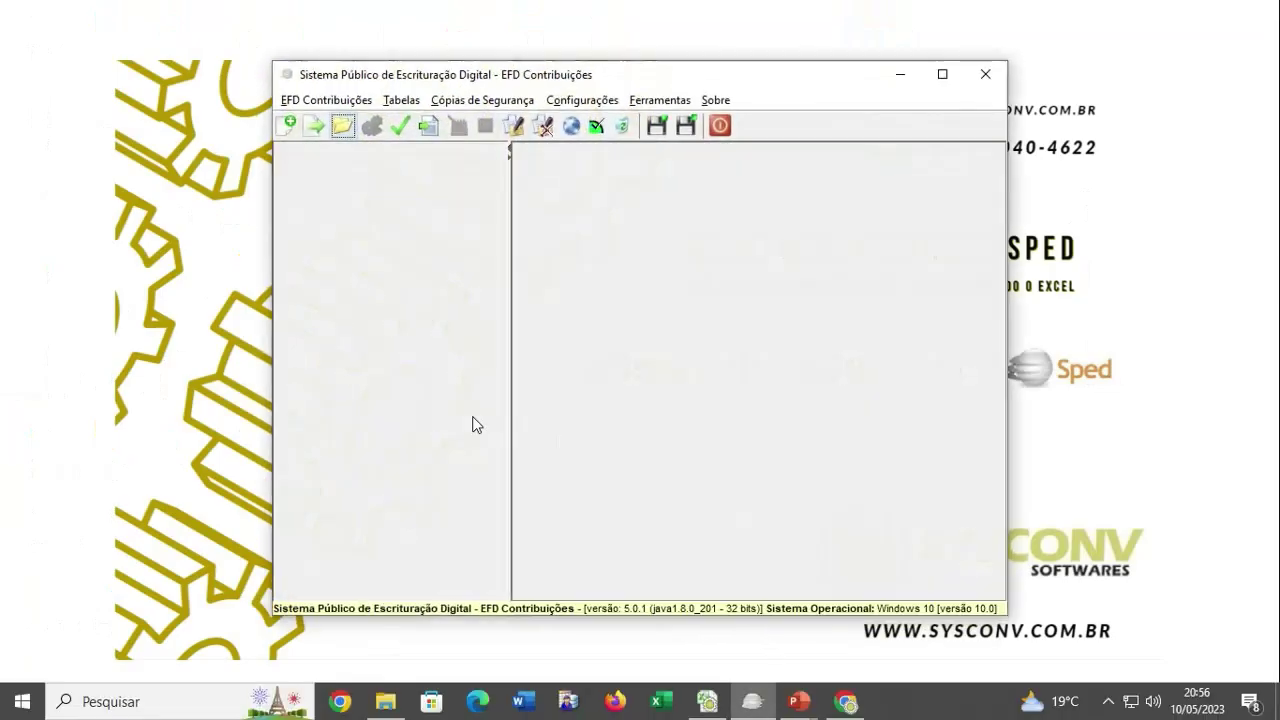
pyautogui.click(942, 76)
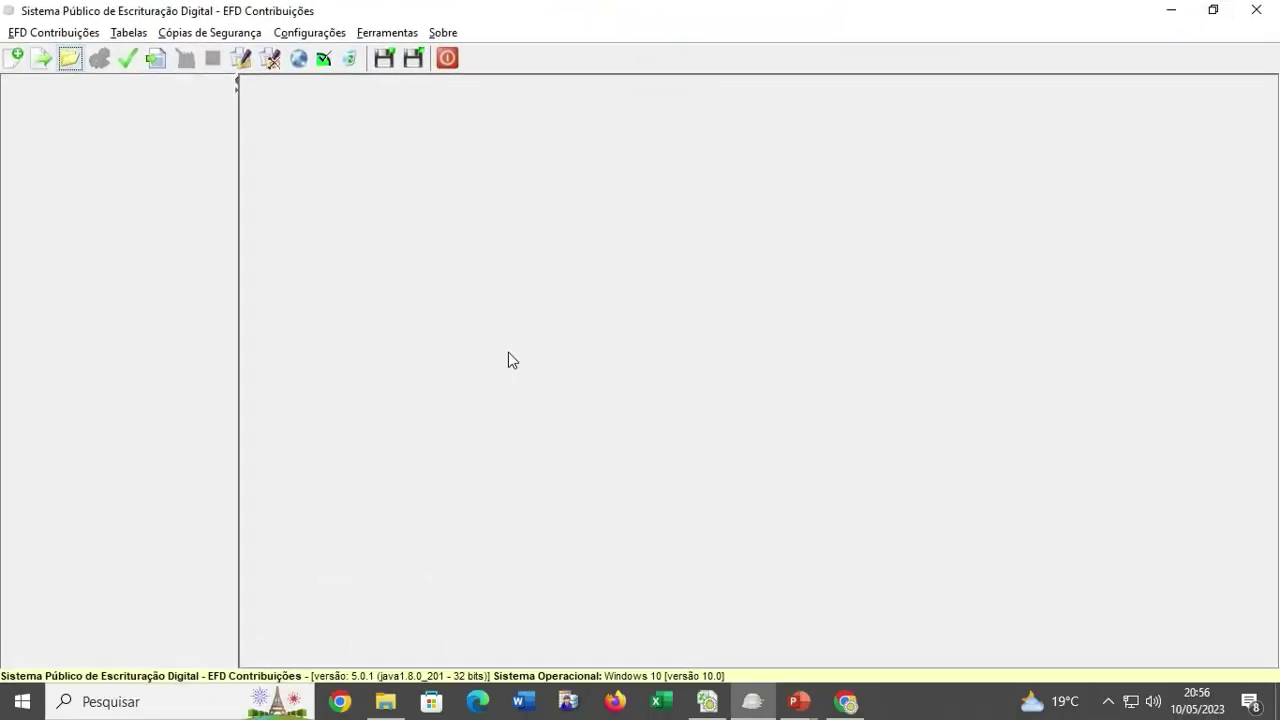
# Import the April 2023 MATRIZ SPED text file from the UNIÃO_MATRIZ_&_FILIAL folder in Downloads.
pyautogui.click(41, 57)
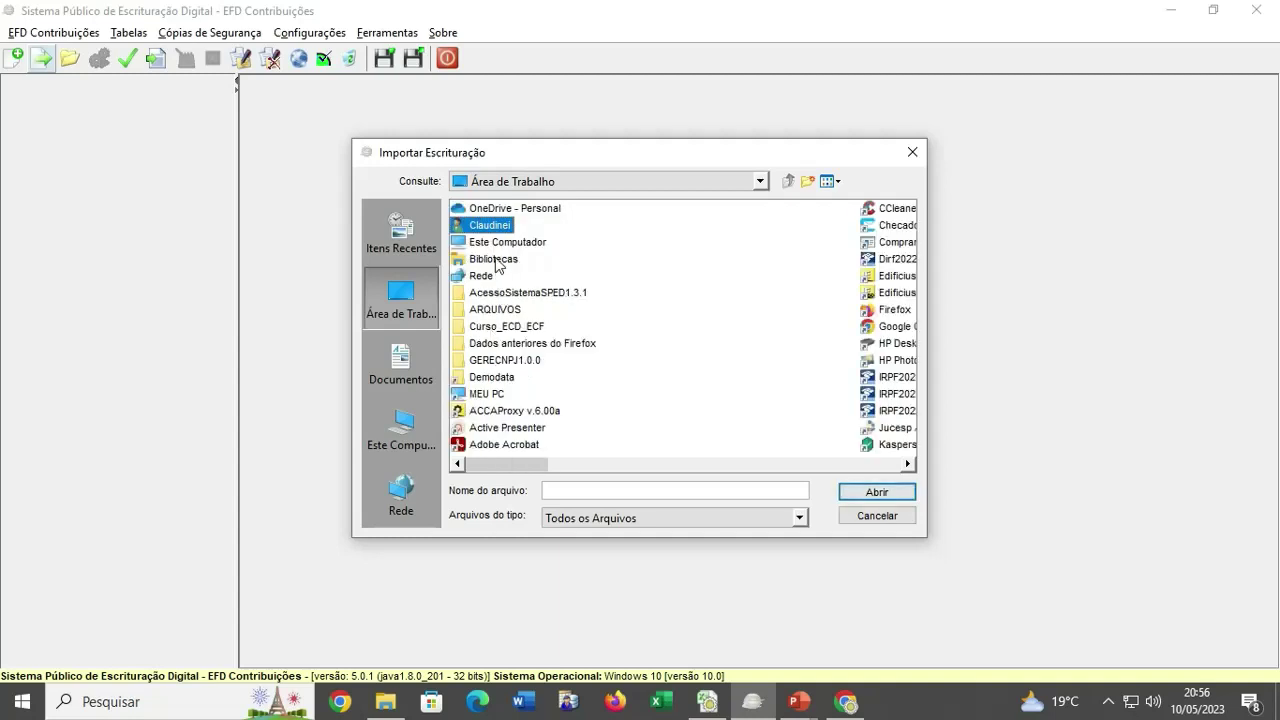
pyautogui.doubleClick(468, 228)
pyautogui.click(491, 362)
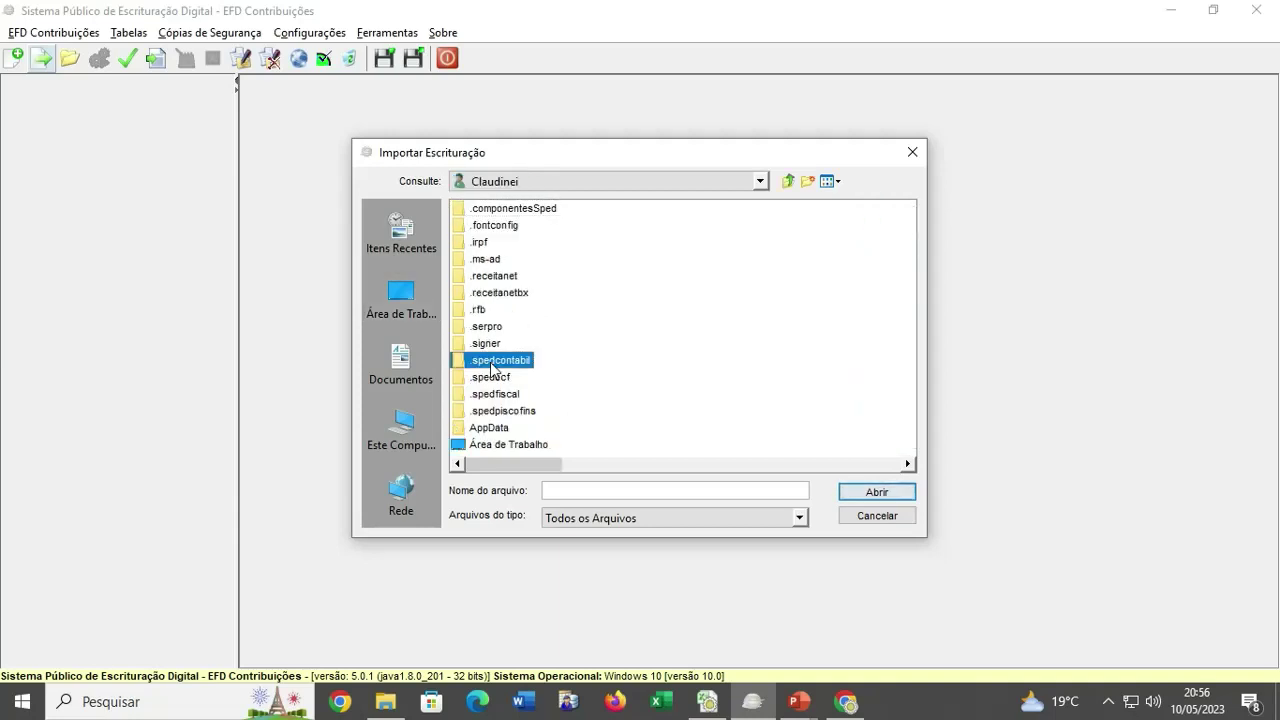
pyautogui.press('d')
pyautogui.doubleClick(487, 246)
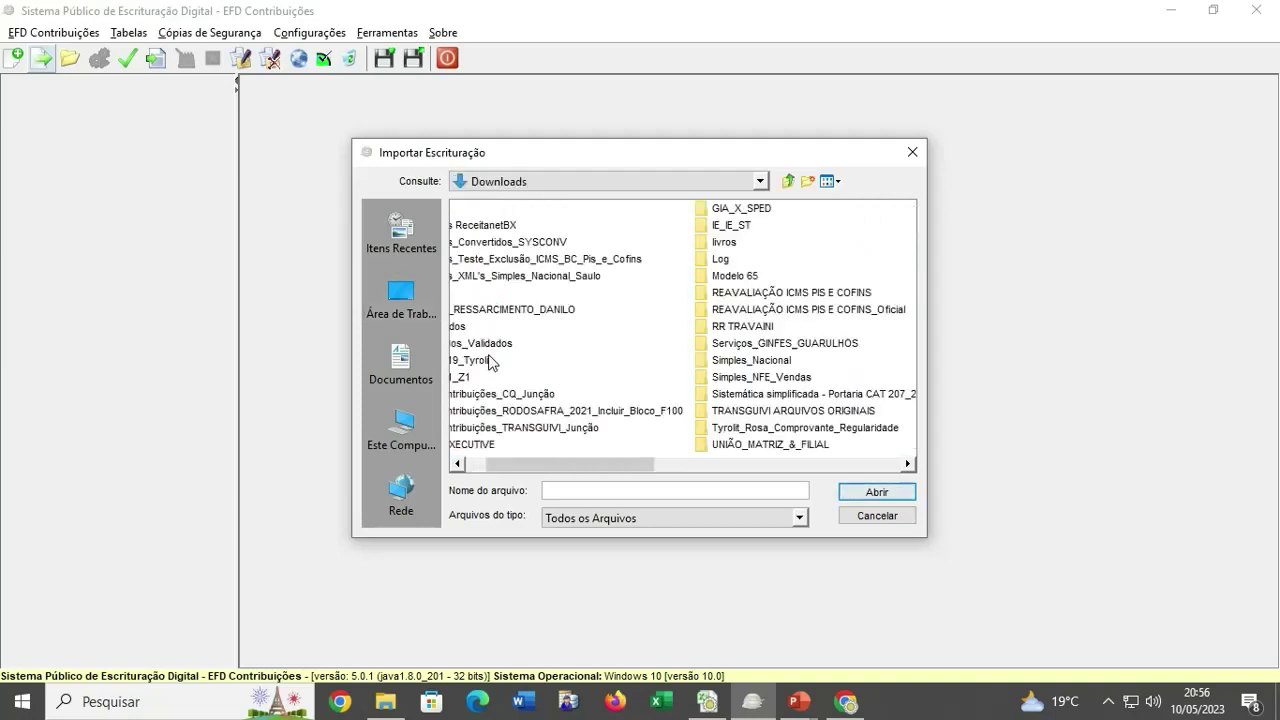
pyautogui.press('u')
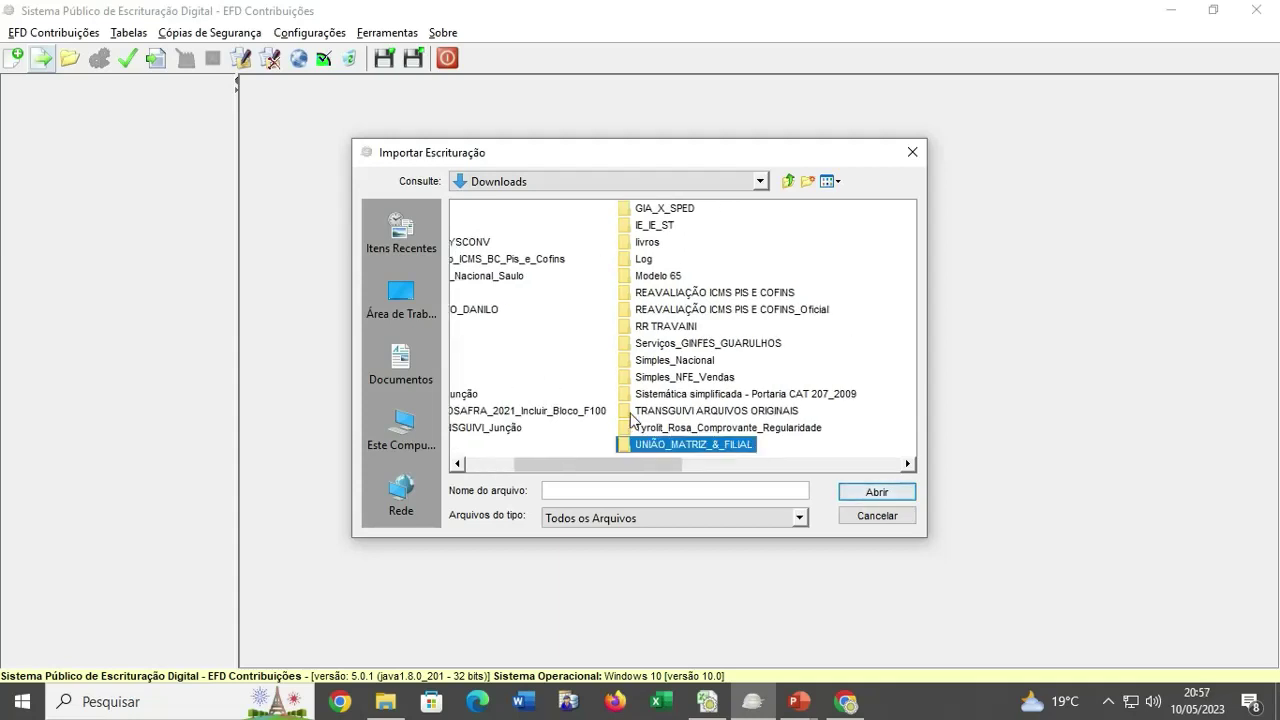
pyautogui.doubleClick(650, 447)
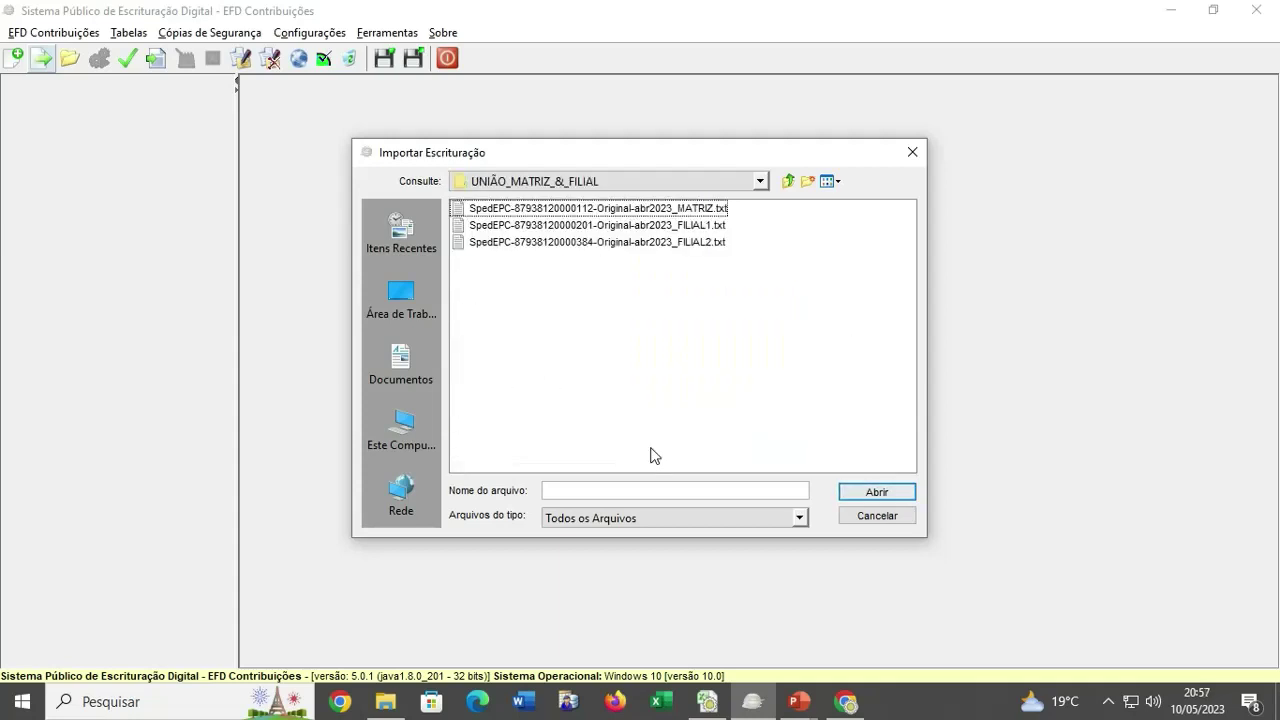
pyautogui.click(600, 210)
pyautogui.click(860, 491)
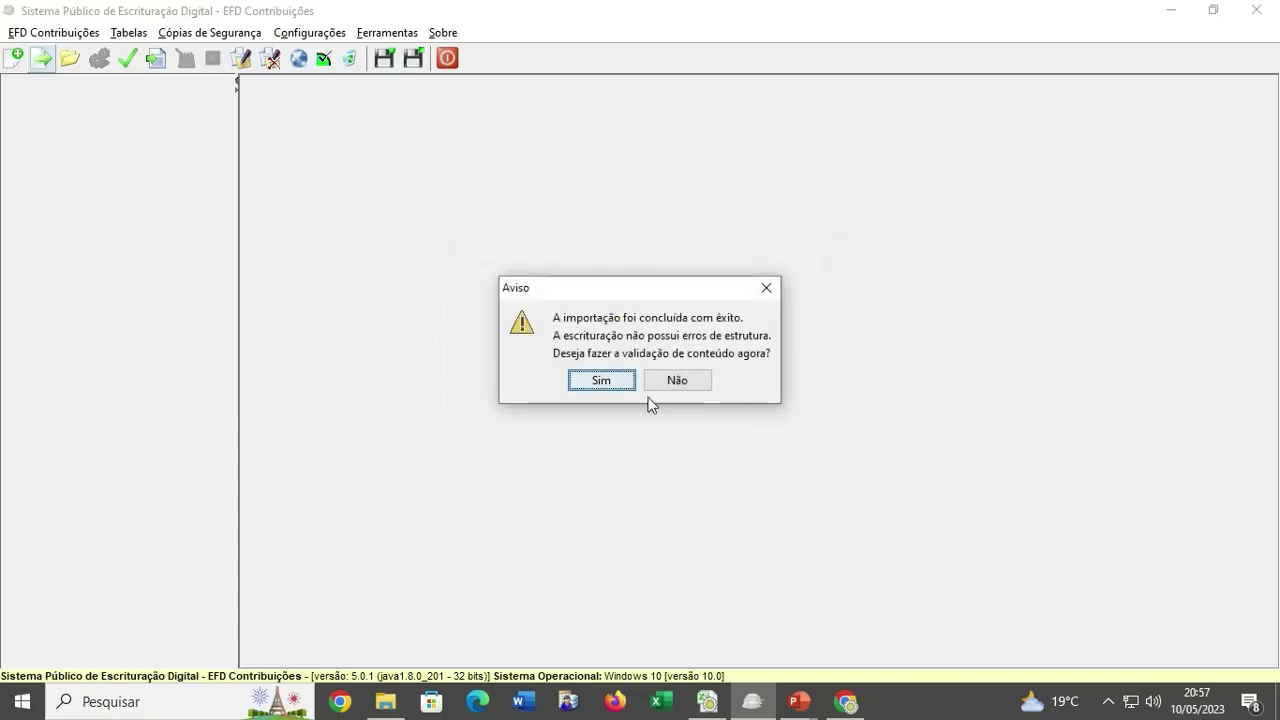
# Validate the content of the imported MATRIZ bookkeeping and display the validation result.
pyautogui.click(583, 380)
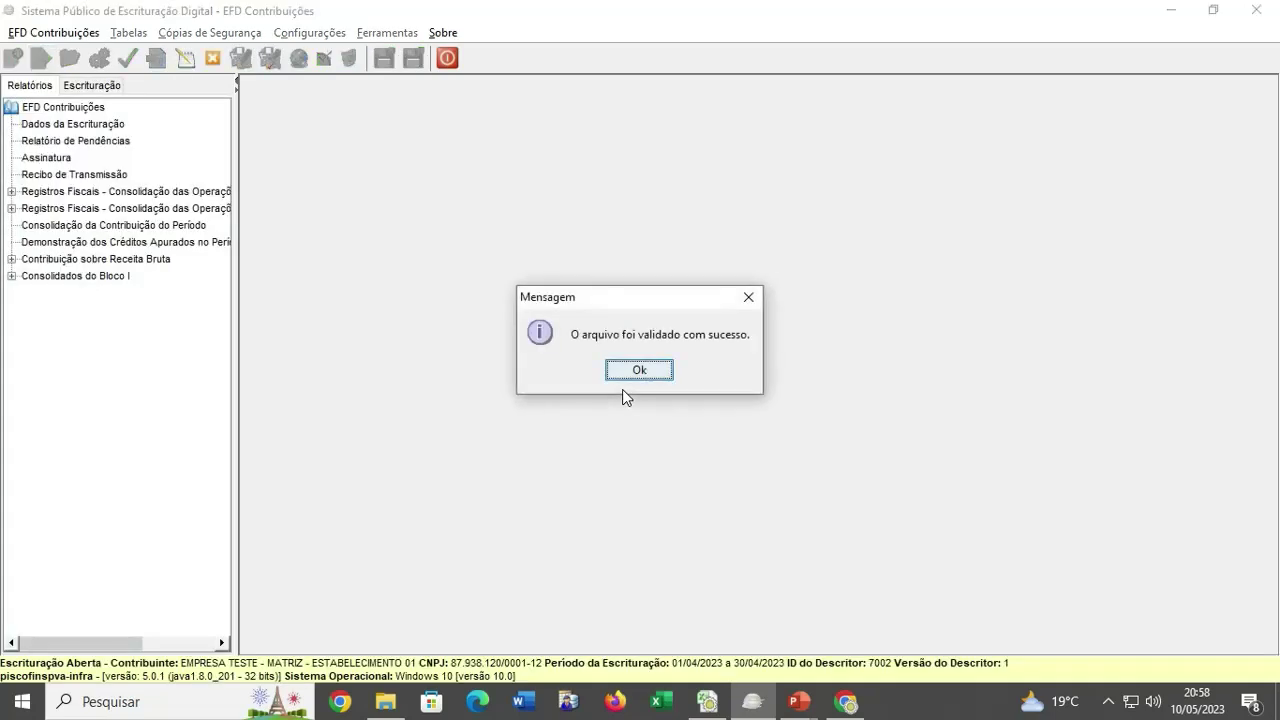
pyautogui.click(642, 370)
pyautogui.click(634, 371)
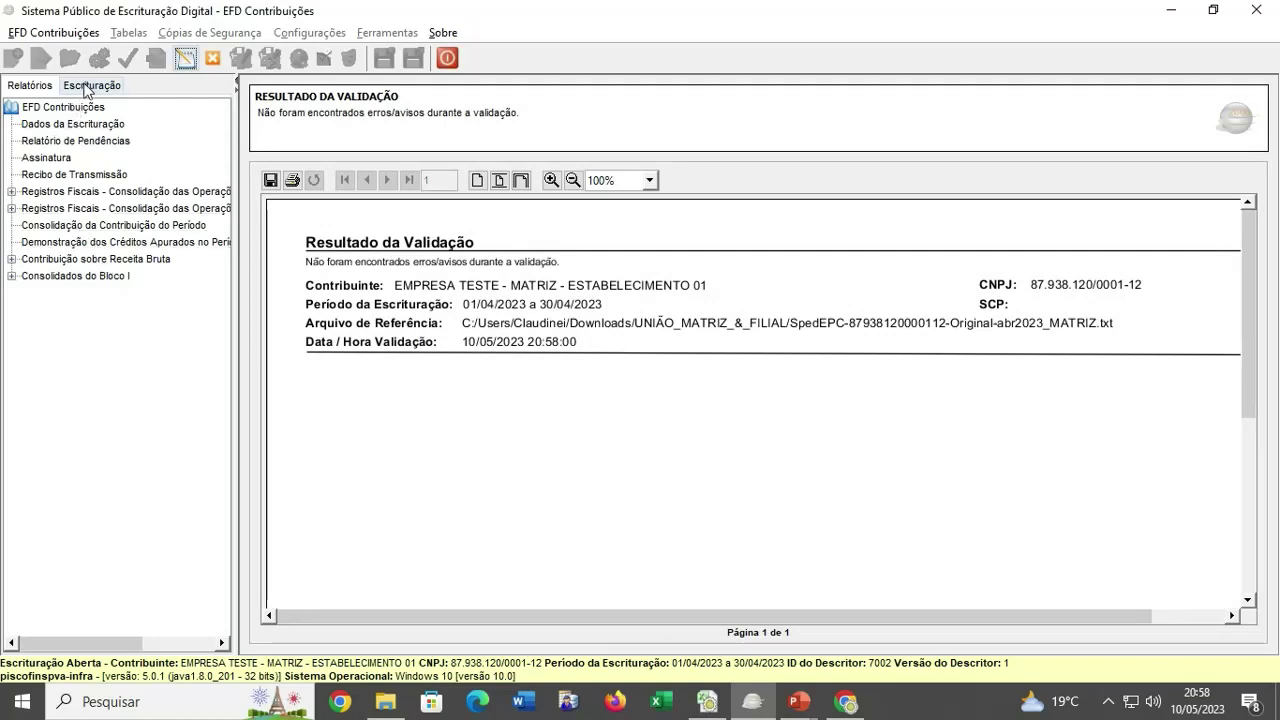
# Browse the Escrituração registers and view the MATRIZ establishment's details in register 0140, closing the record when done.
pyautogui.click(86, 87)
pyautogui.click(76, 126)
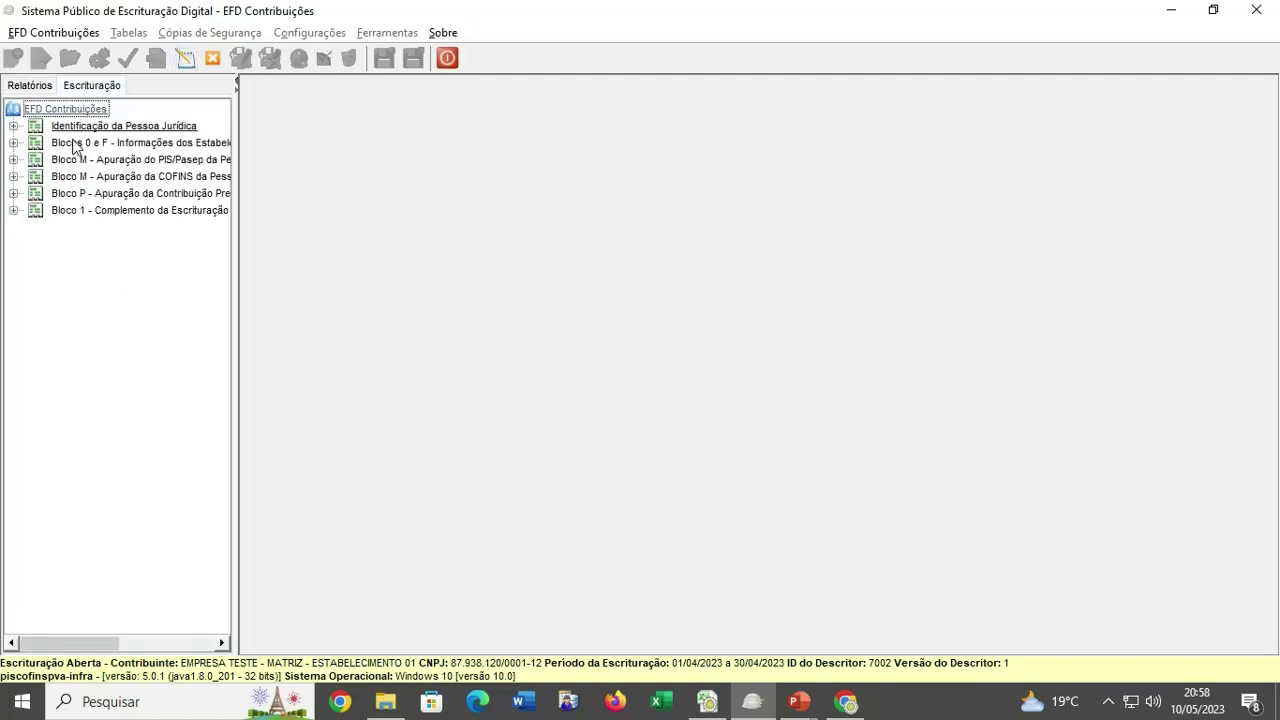
pyautogui.click(80, 142)
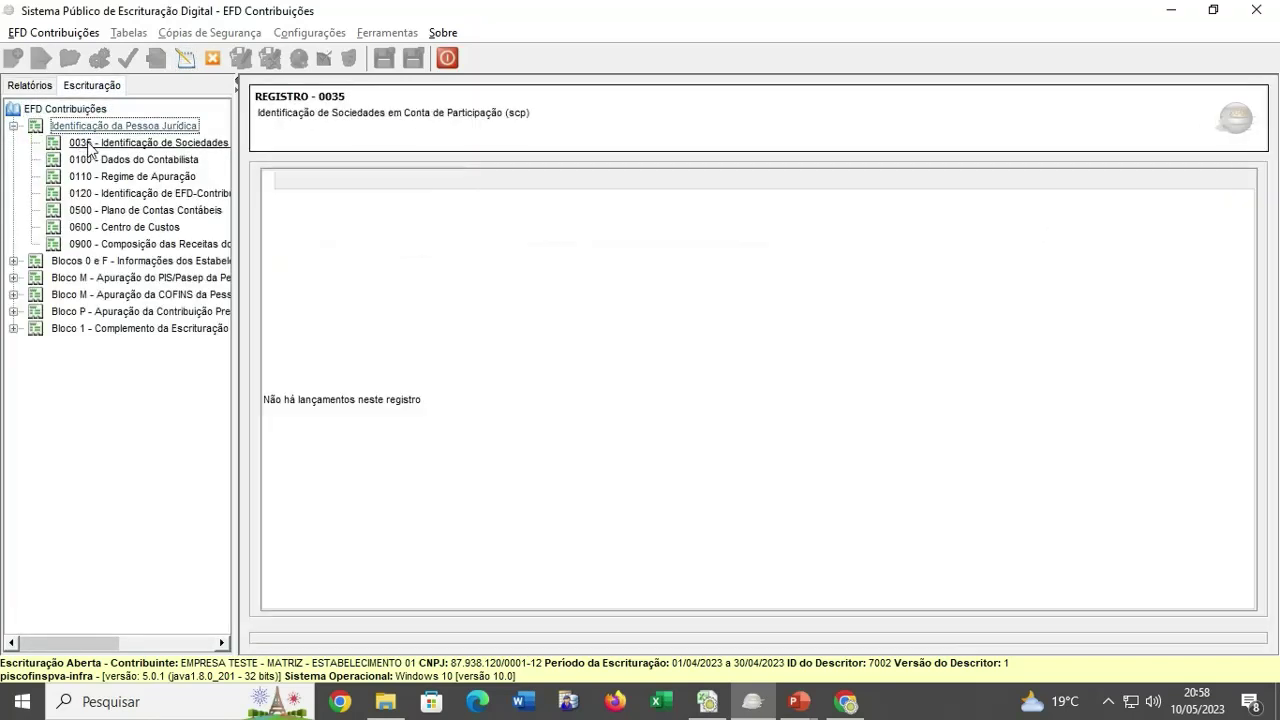
pyautogui.click(106, 261)
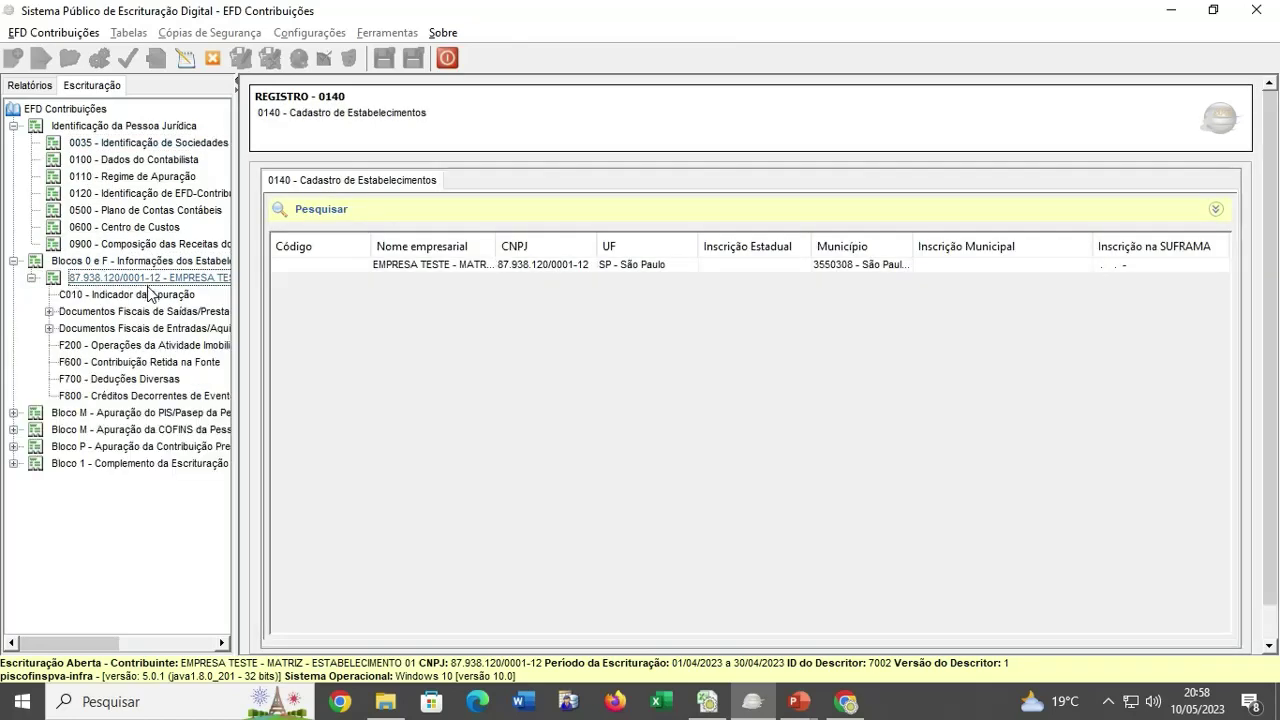
pyautogui.click(150, 294)
pyautogui.press('Left')
pyautogui.press('Left')
pyautogui.press('Left')
pyautogui.press('Left')
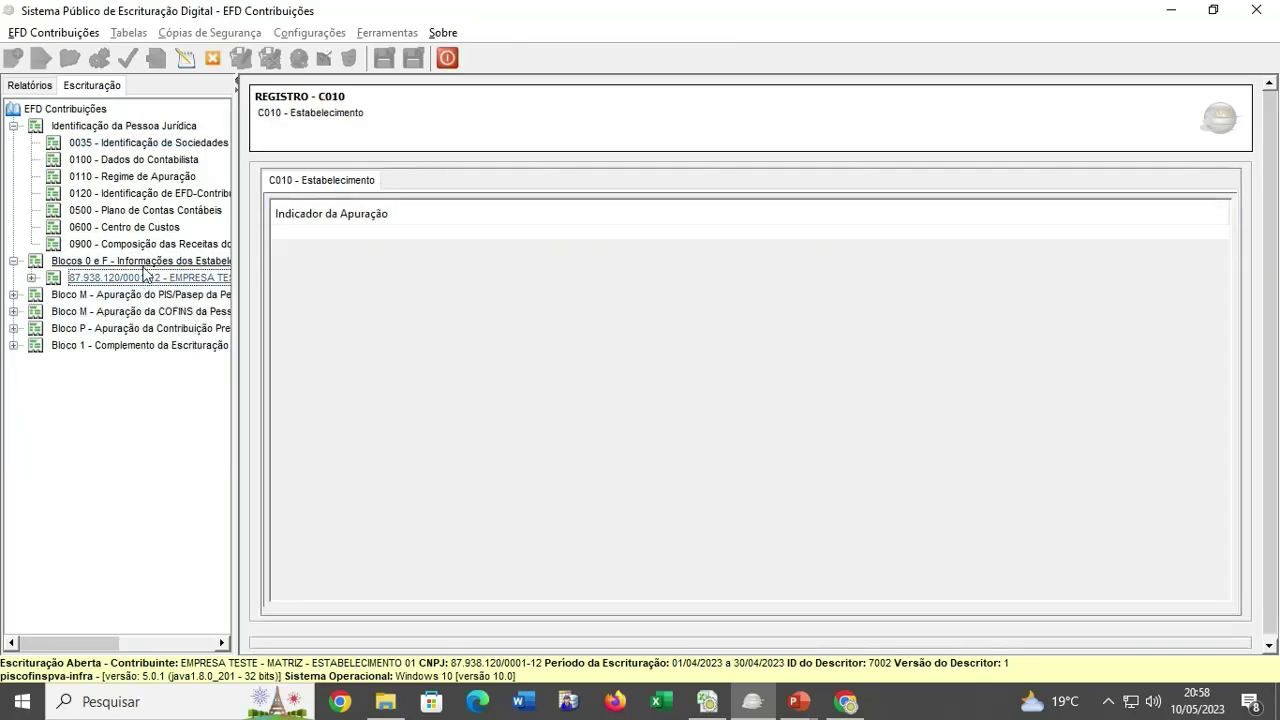
pyautogui.doubleClick(563, 268)
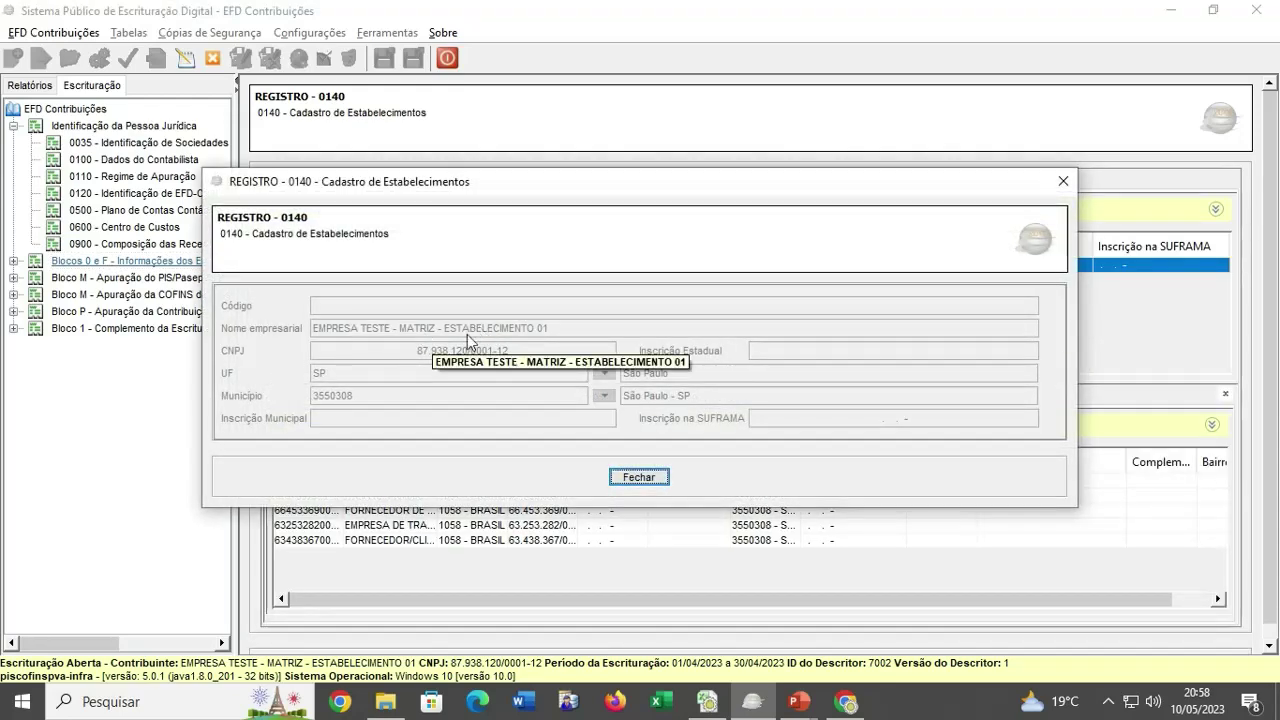
pyautogui.click(638, 477)
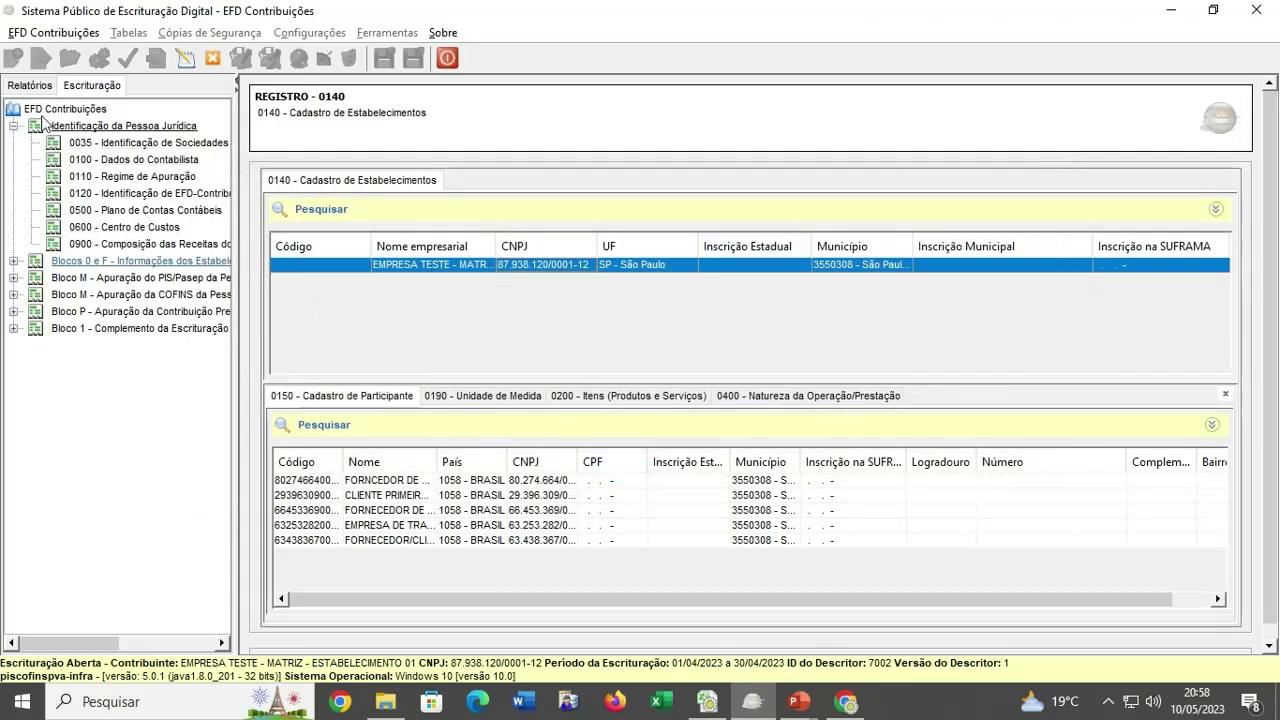
# View the MATRIZ reports for the period's contribution consolidation, operations by CST, rates and block, and consolidated operations by CST.
pyautogui.click(30, 88)
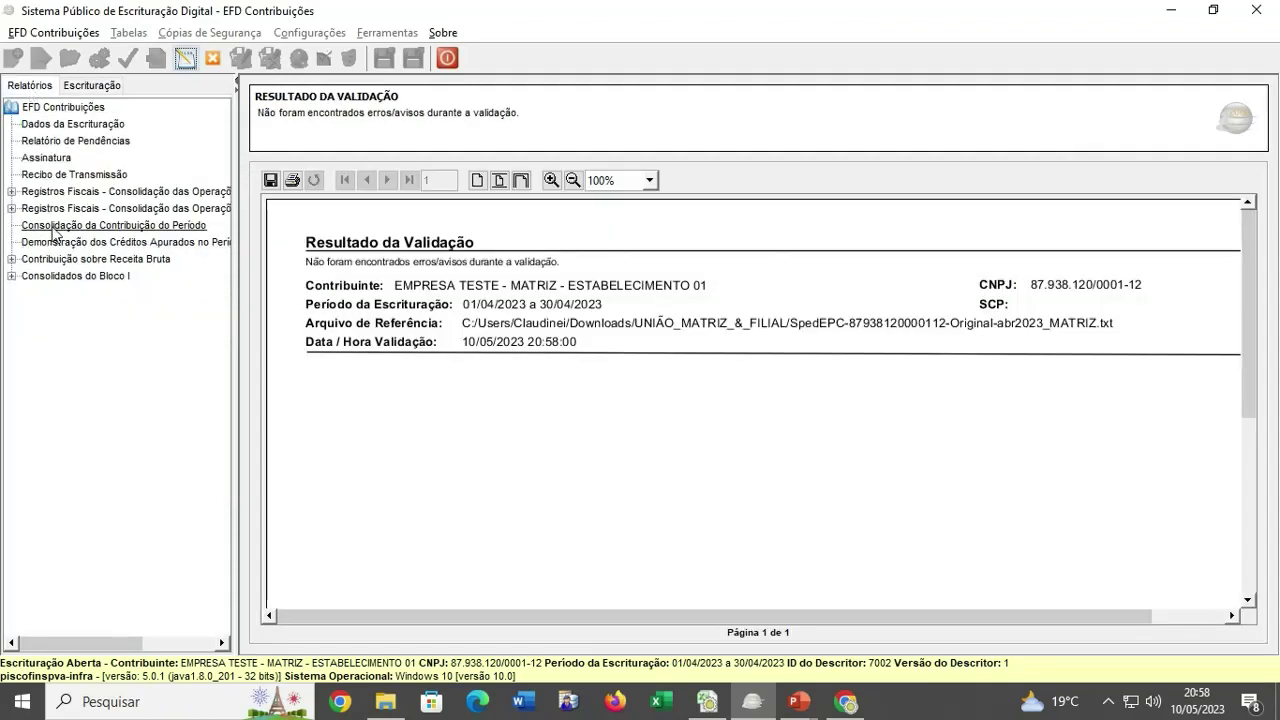
pyautogui.click(55, 228)
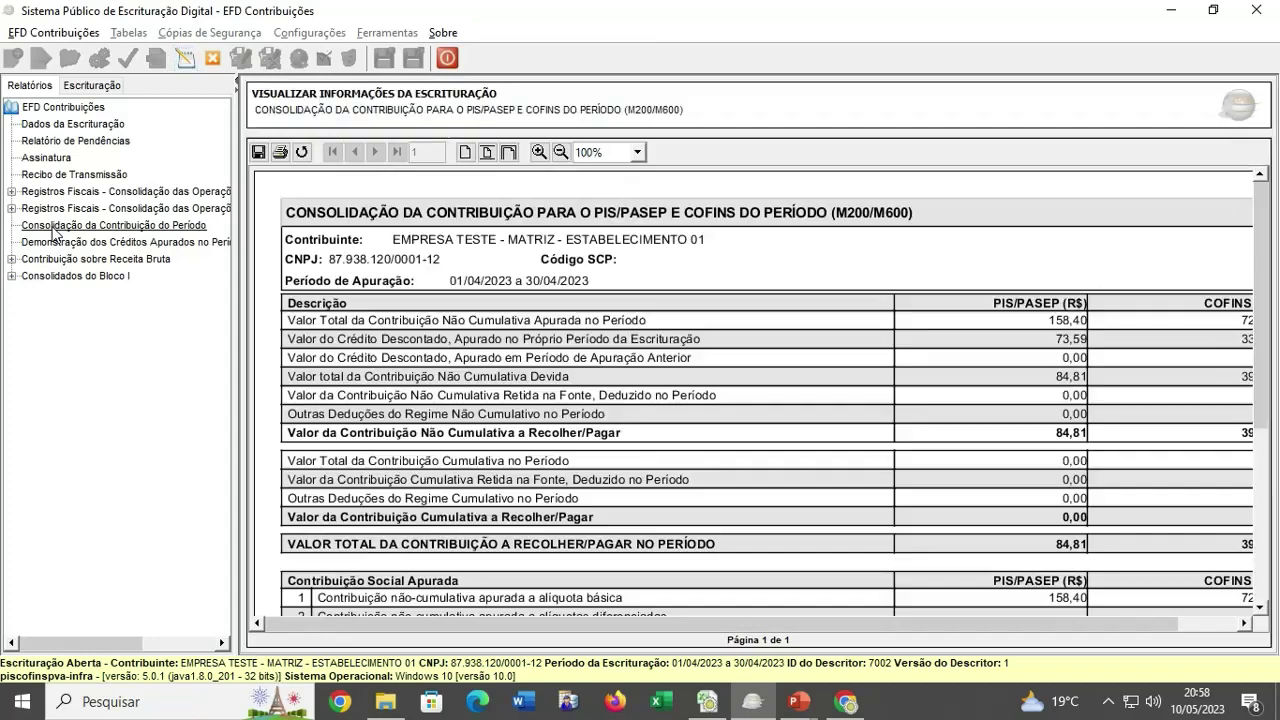
pyautogui.doubleClick(60, 209)
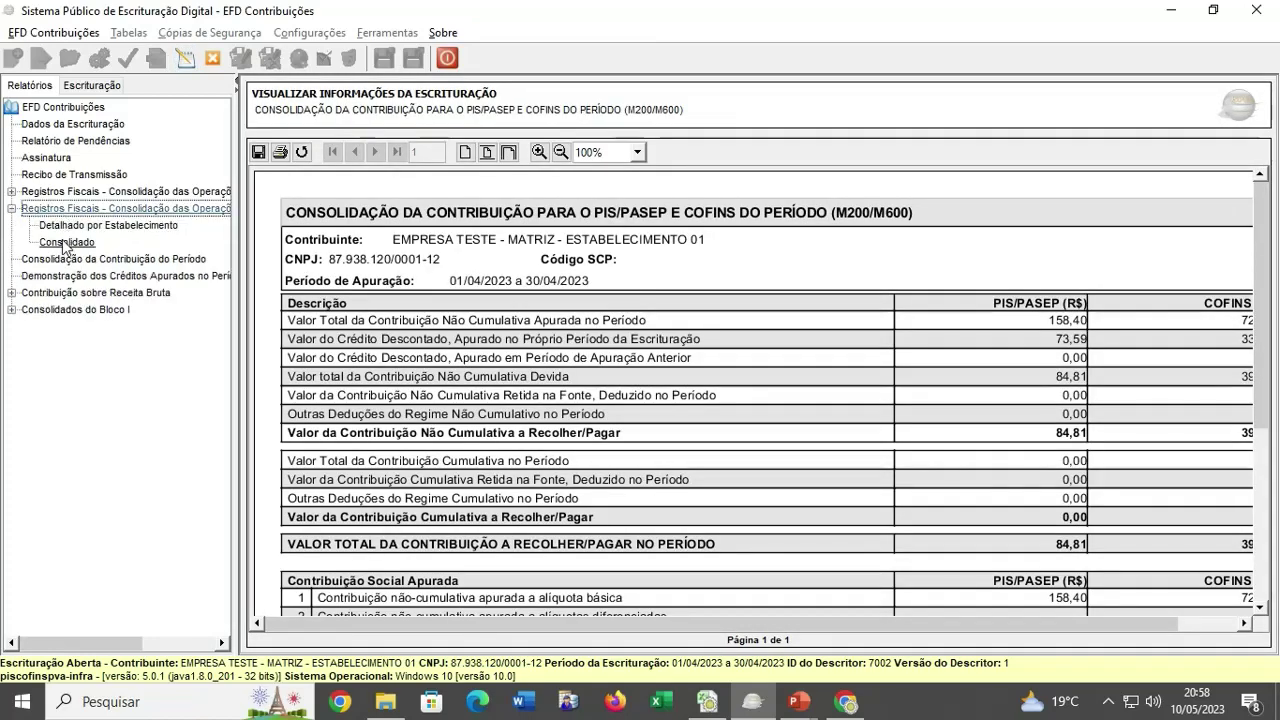
pyautogui.click(63, 243)
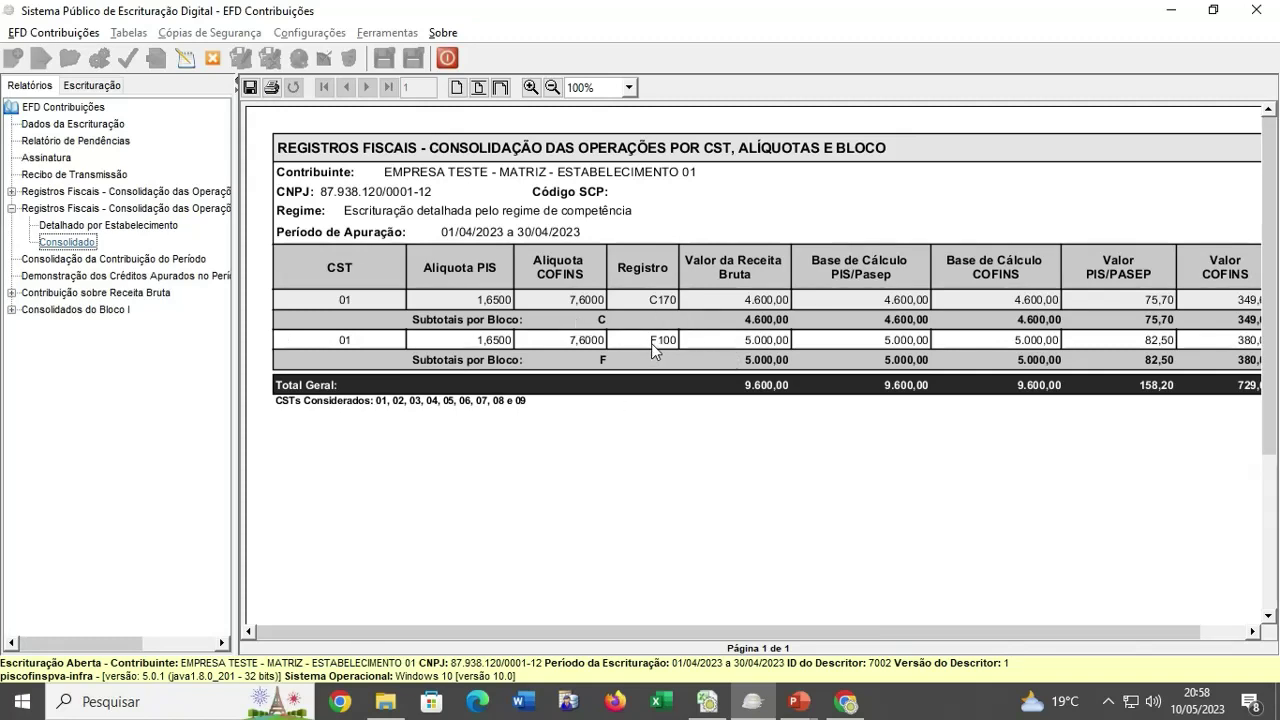
pyautogui.doubleClick(88, 192)
pyautogui.click(67, 225)
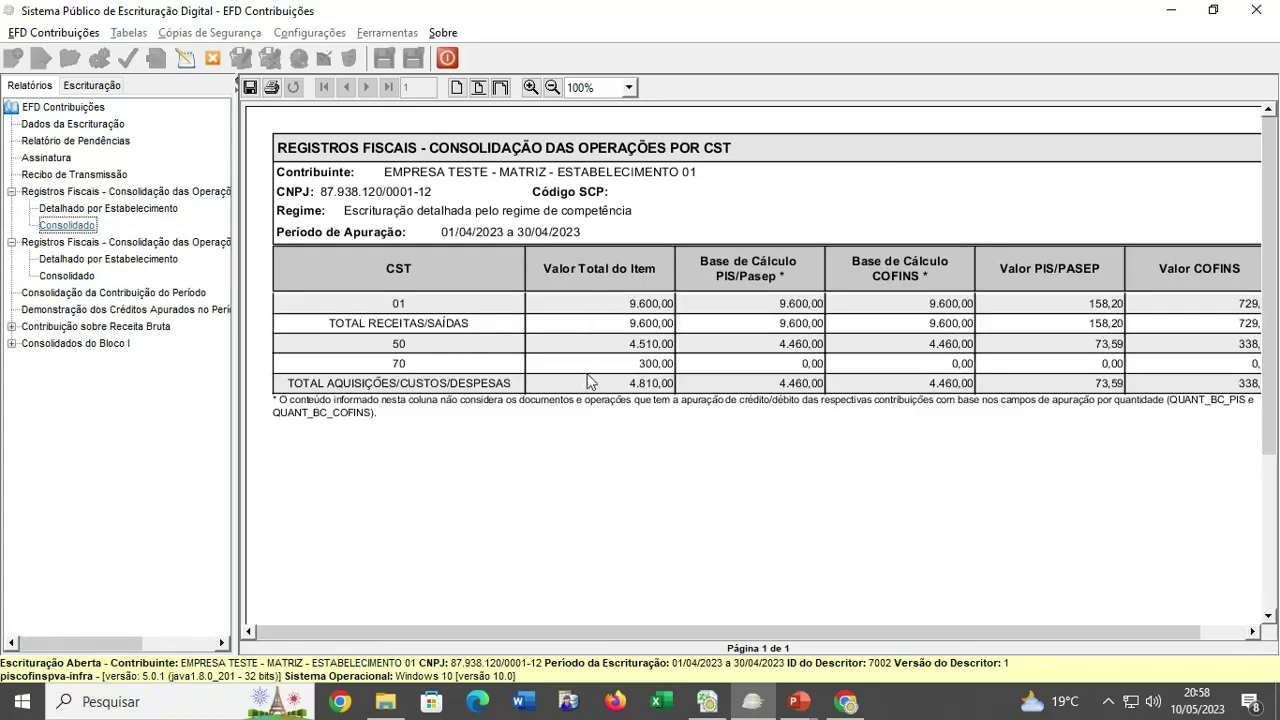
# Close the MATRIZ bookkeeping and import the April 2023 FILIAL1 SPED text file from the UNIÃO_MATRIZ_&_FILIAL folder.
pyautogui.click(212, 57)
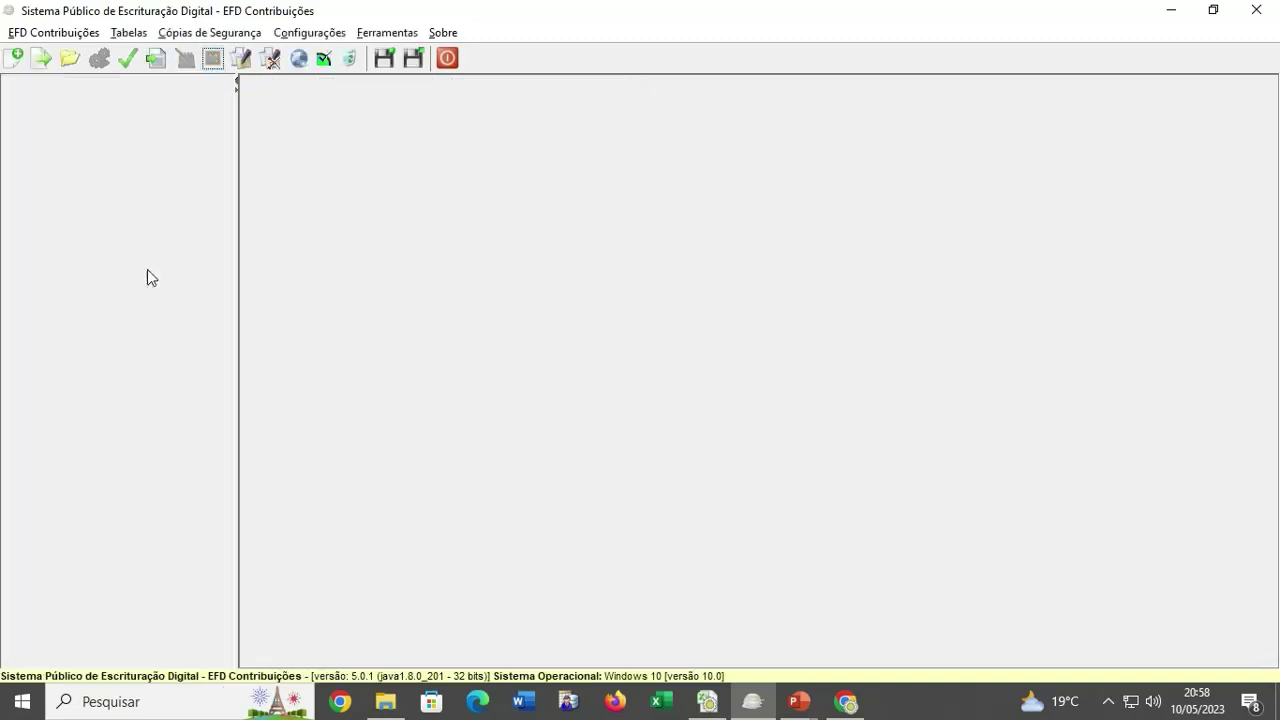
pyautogui.click(41, 58)
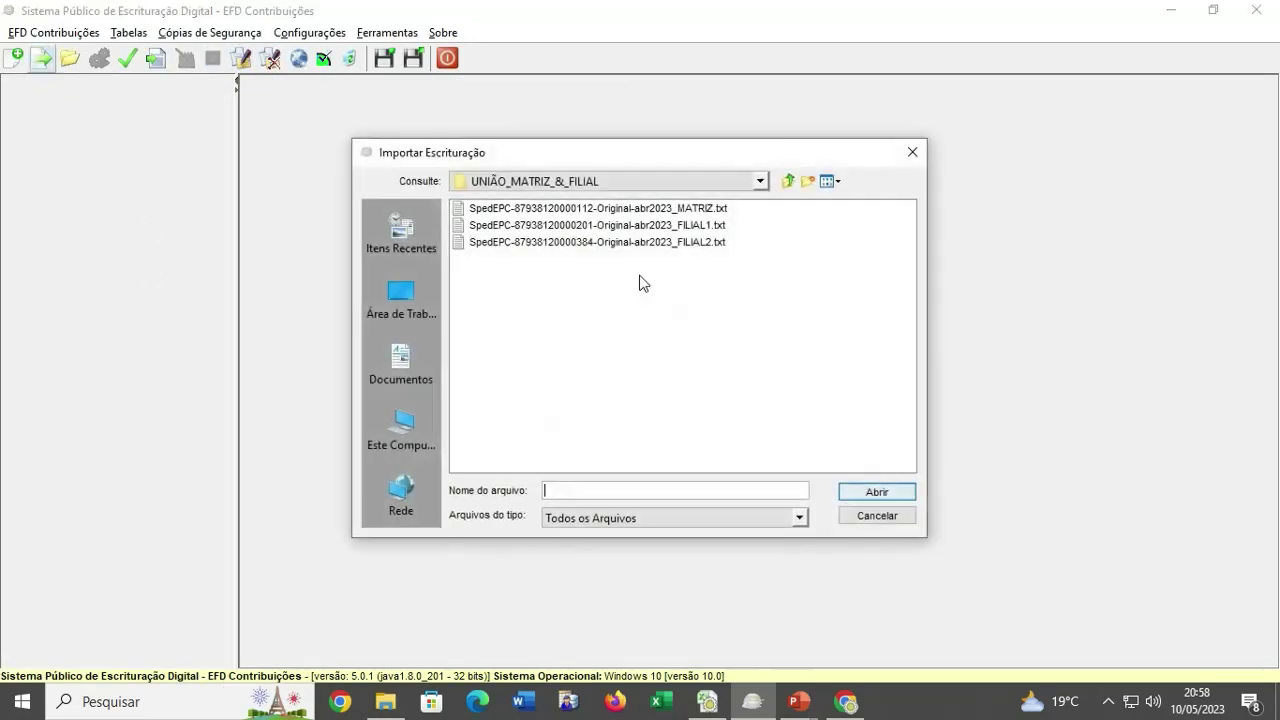
pyautogui.click(618, 242)
pyautogui.click(638, 225)
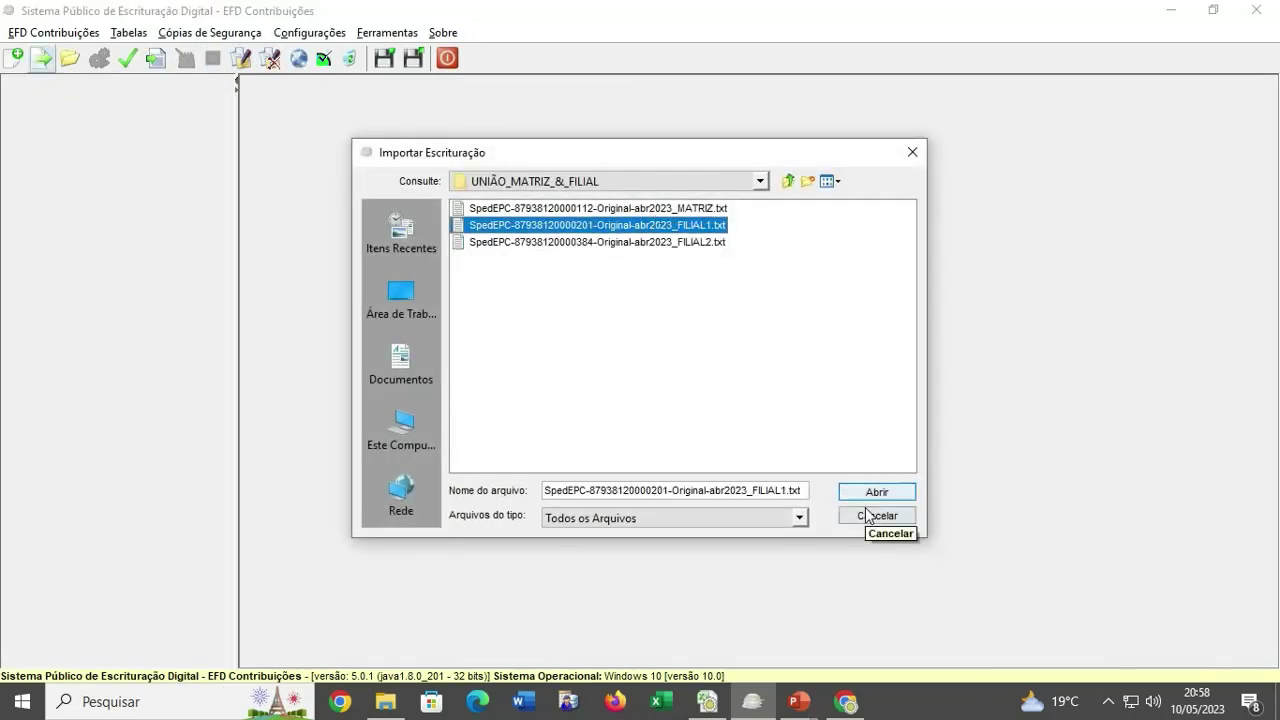
pyautogui.click(871, 491)
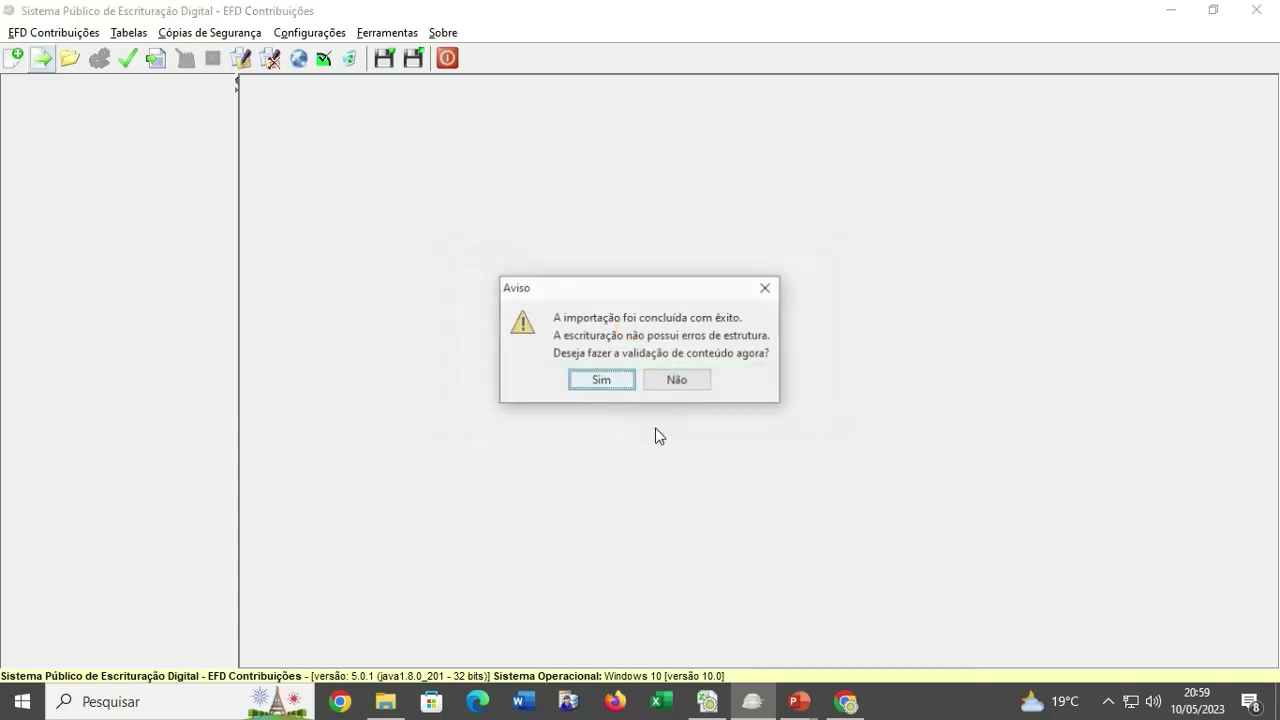
# Validate the content of the imported FILIAL1 bookkeeping and display its validation result.
pyautogui.click(620, 386)
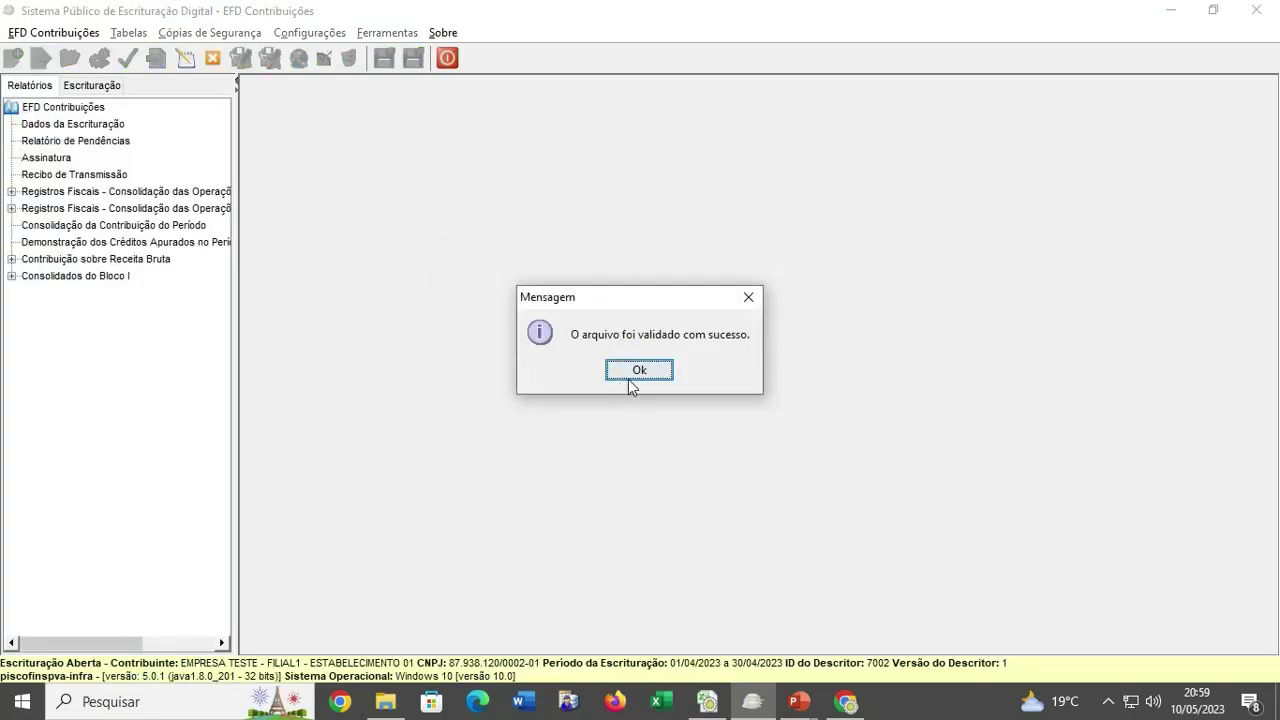
pyautogui.click(632, 376)
pyautogui.click(640, 372)
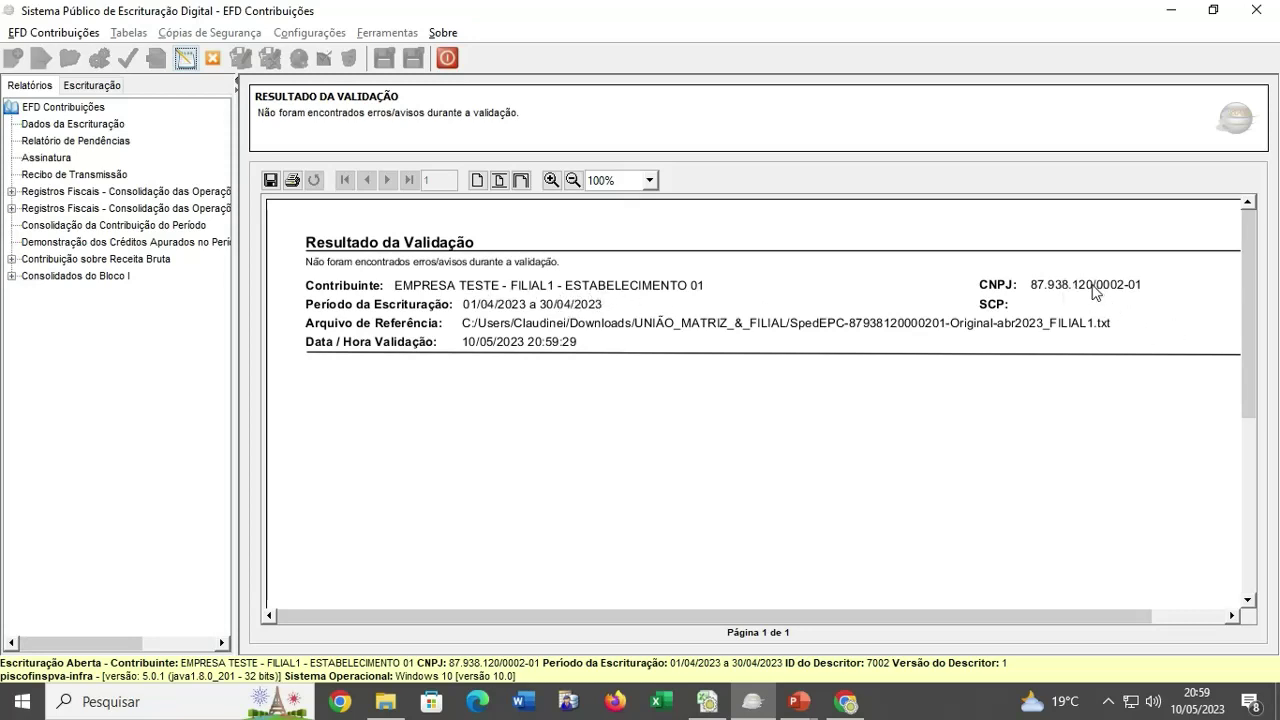
# Close the FILIAL1 bookkeeping and import the April 2023 FILIAL2 SPED text file from the same folder.
pyautogui.click(212, 58)
pyautogui.click(41, 60)
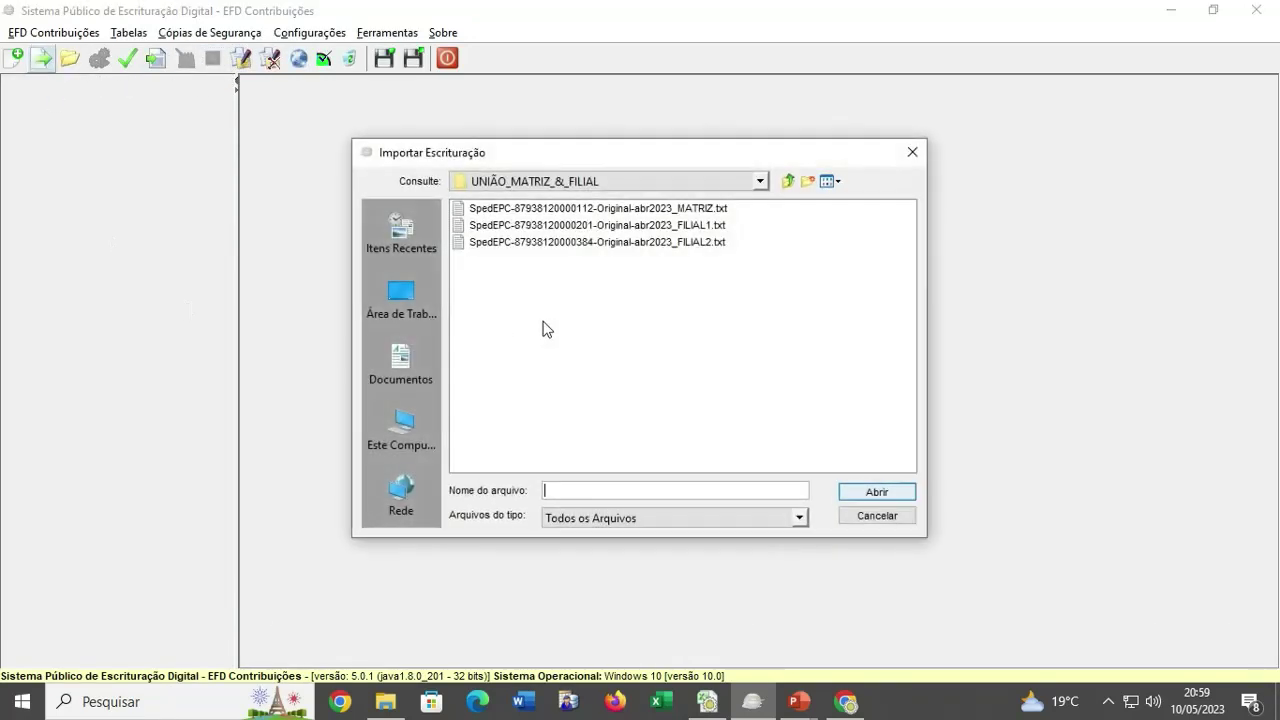
pyautogui.click(603, 244)
pyautogui.click(871, 491)
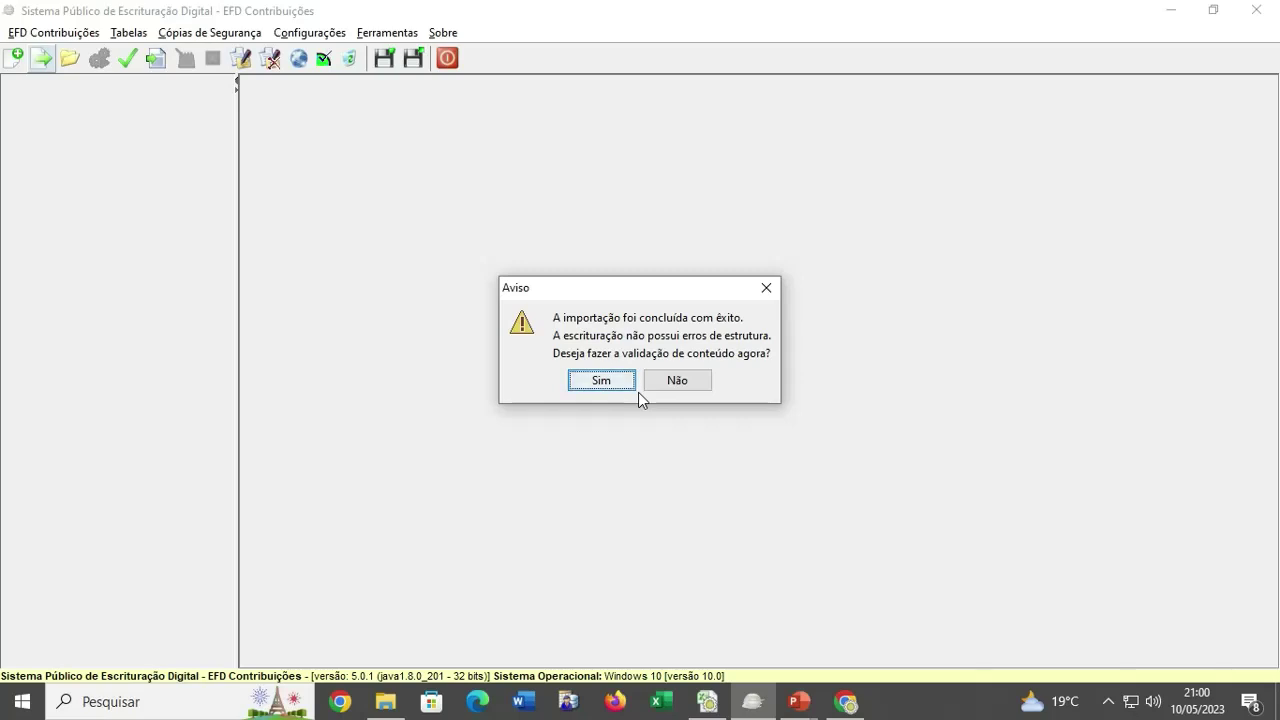
# Validate the content of the imported FILIAL2 bookkeeping and display its validation result.
pyautogui.click(601, 380)
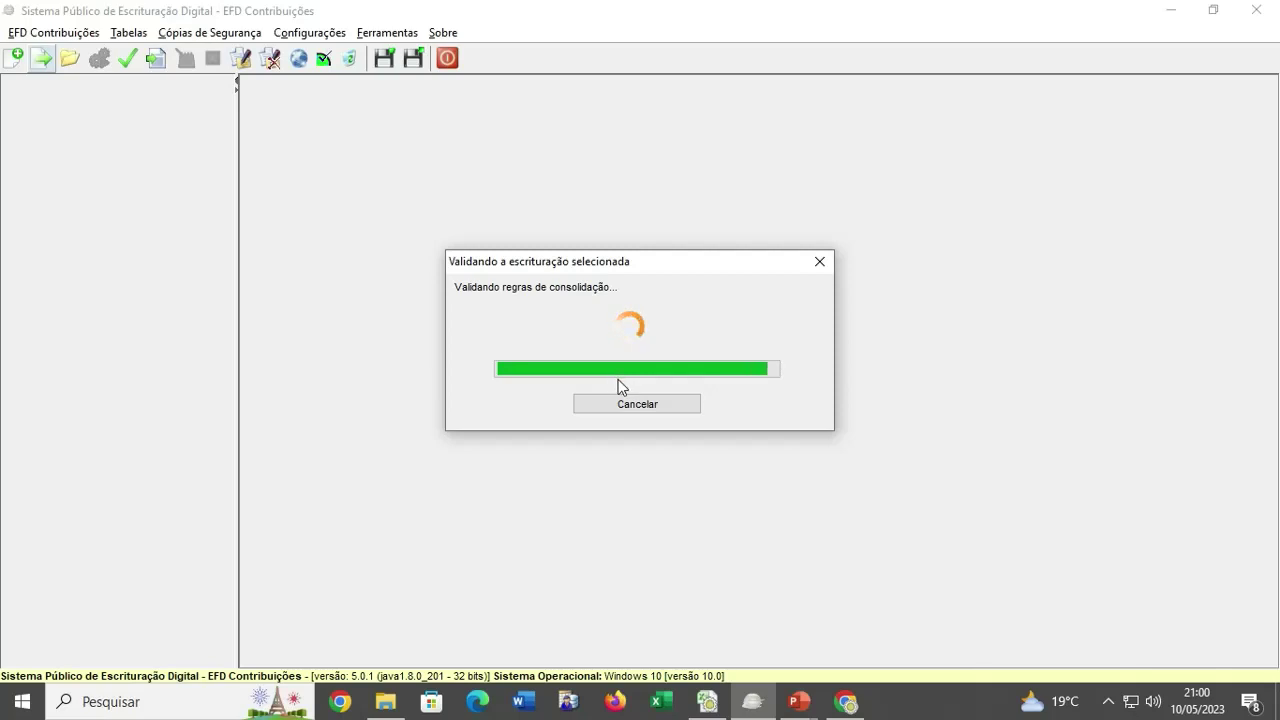
pyautogui.click(625, 374)
pyautogui.click(625, 374)
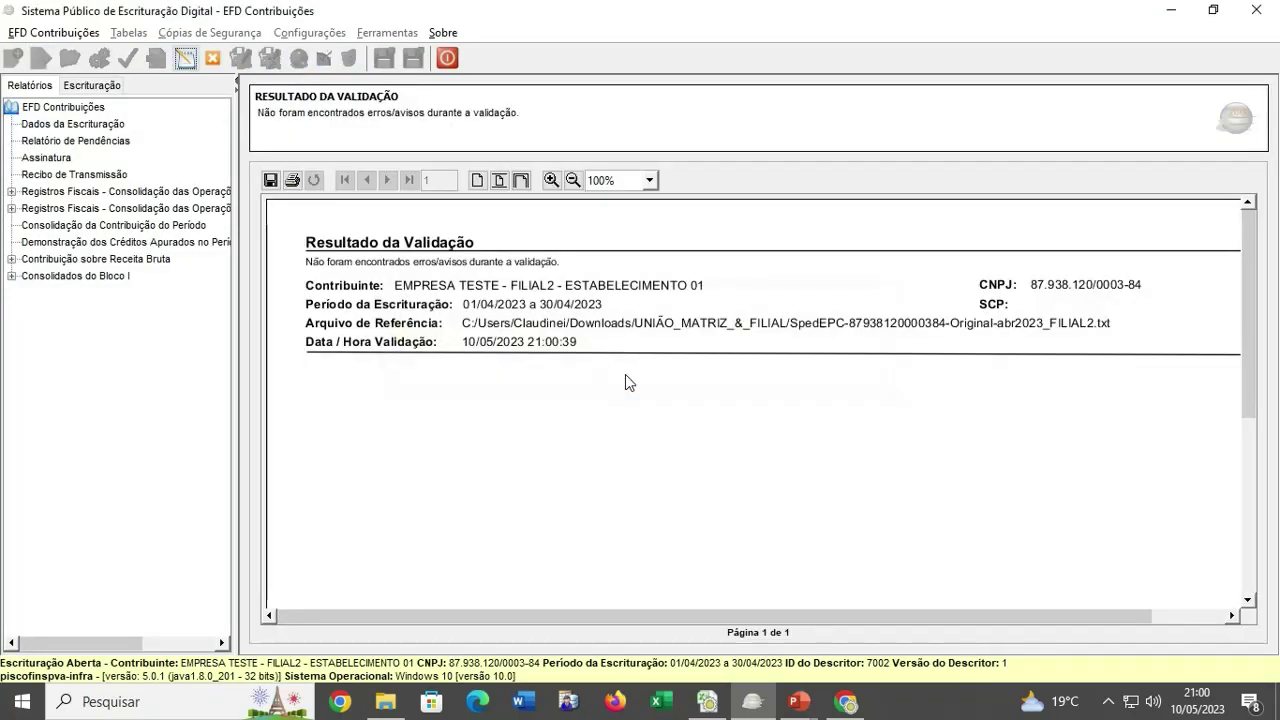
# Close the FILIAL2 bookkeeping and check the MATRIZ, FILIAL1 and FILIAL2 entries in the list of bookkeepings available for opening.
pyautogui.click(214, 64)
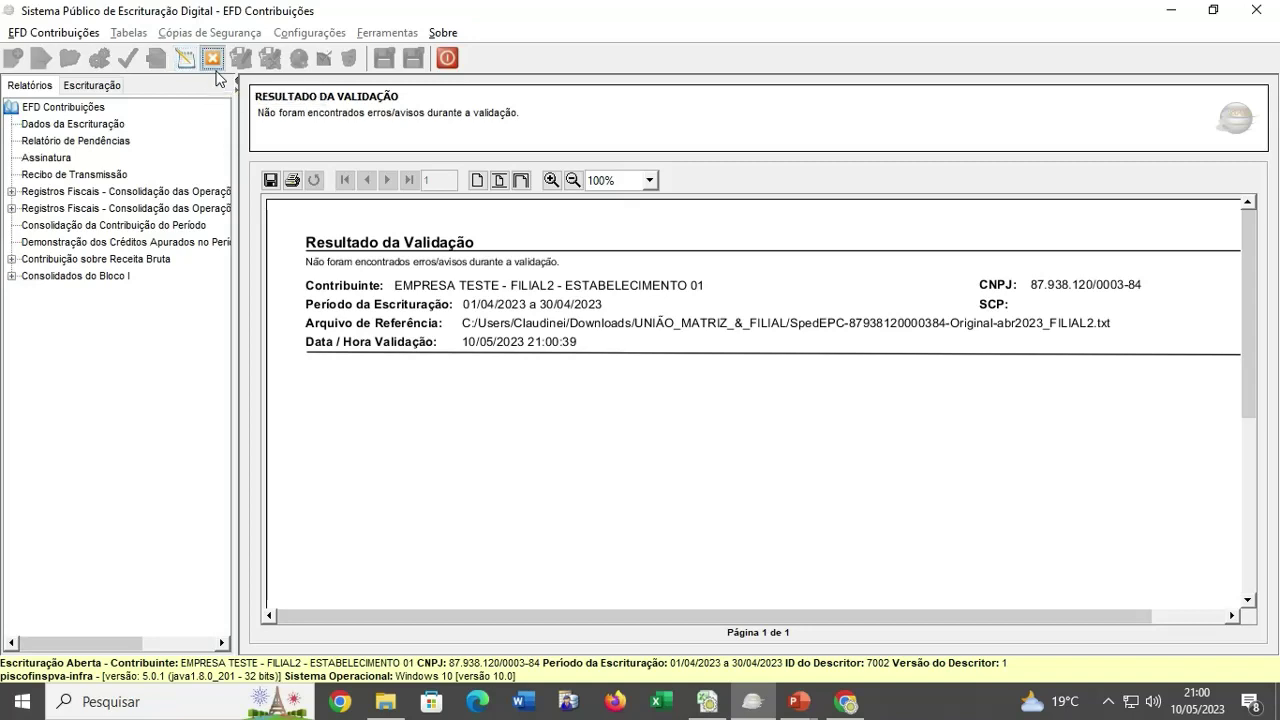
pyautogui.click(72, 62)
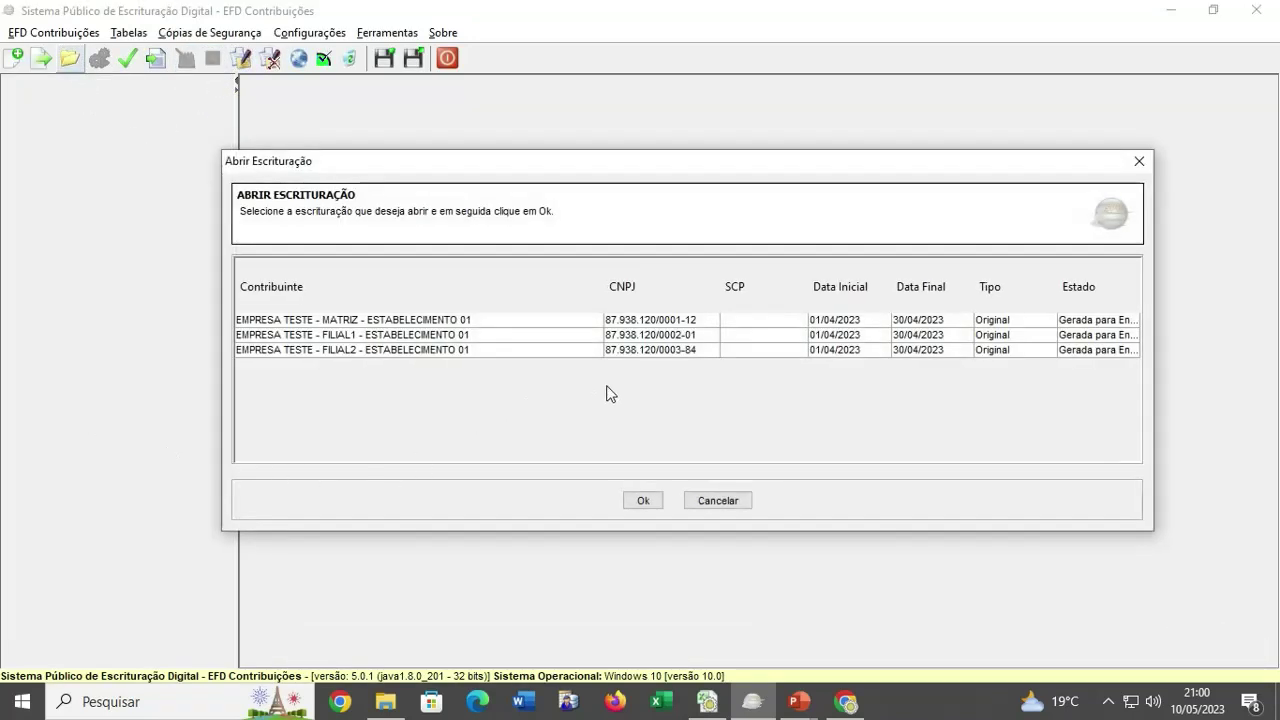
pyautogui.click(722, 351)
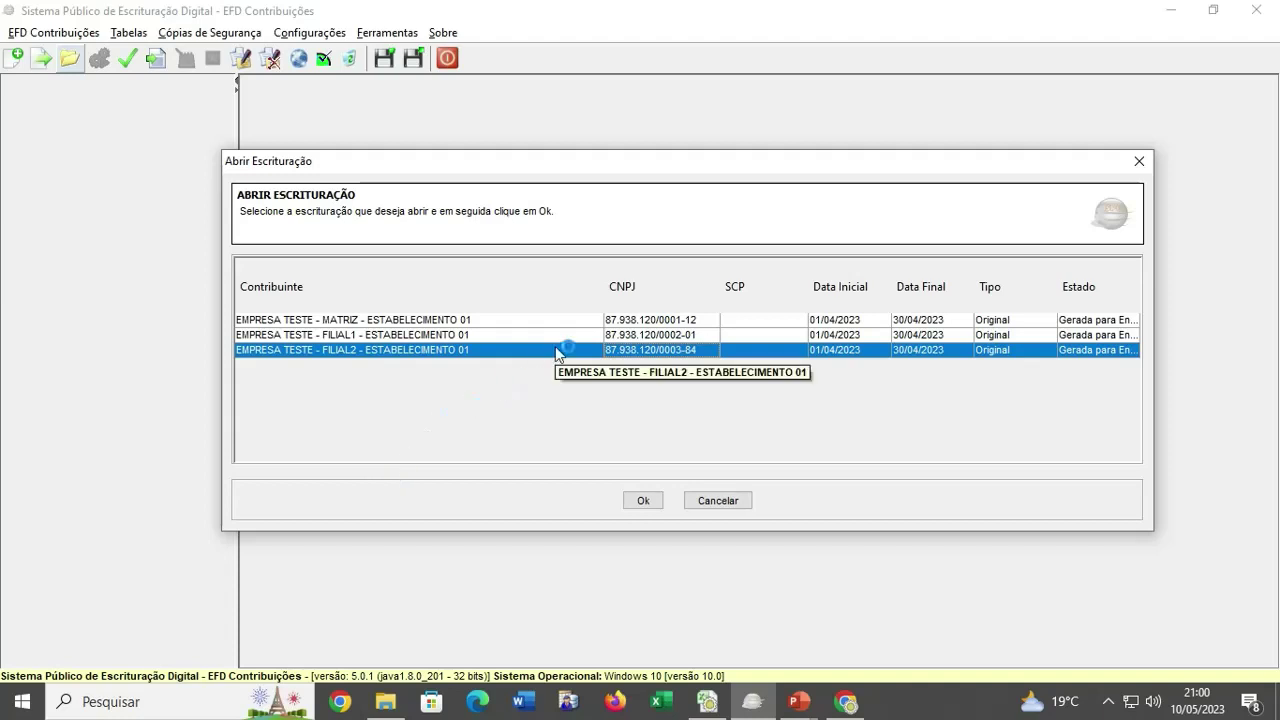
pyautogui.click(488, 320)
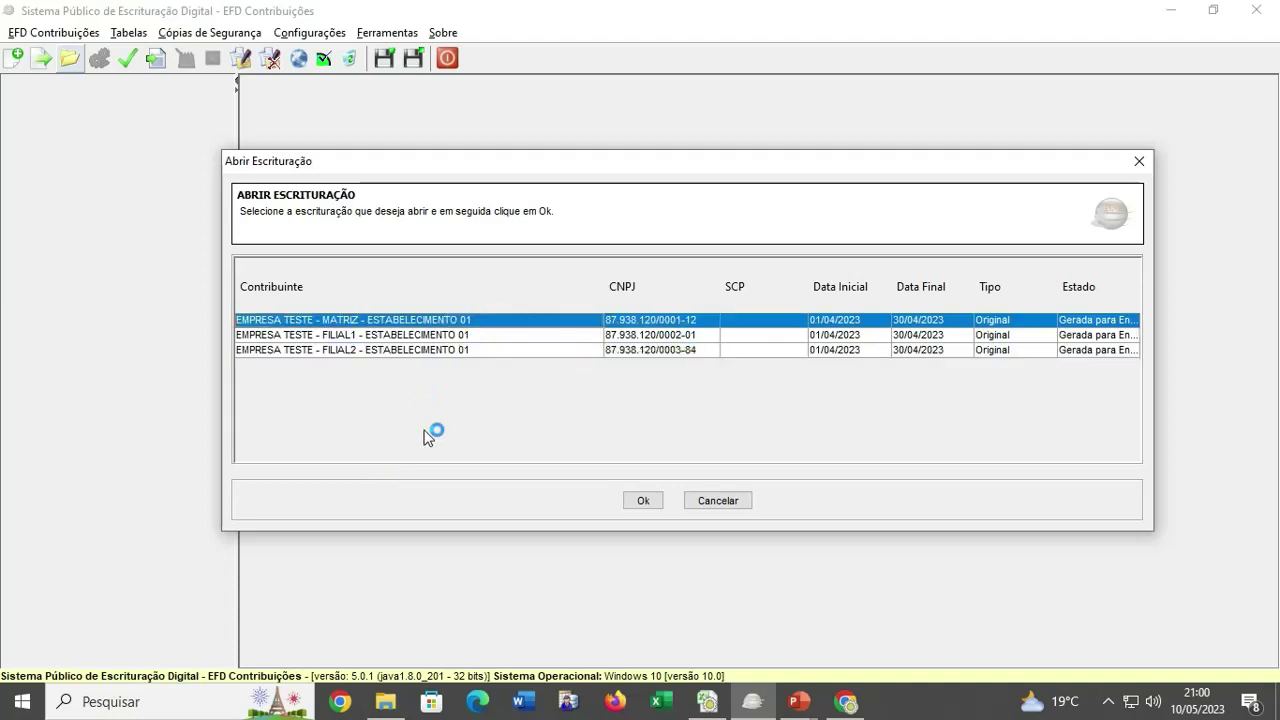
pyautogui.click(362, 335)
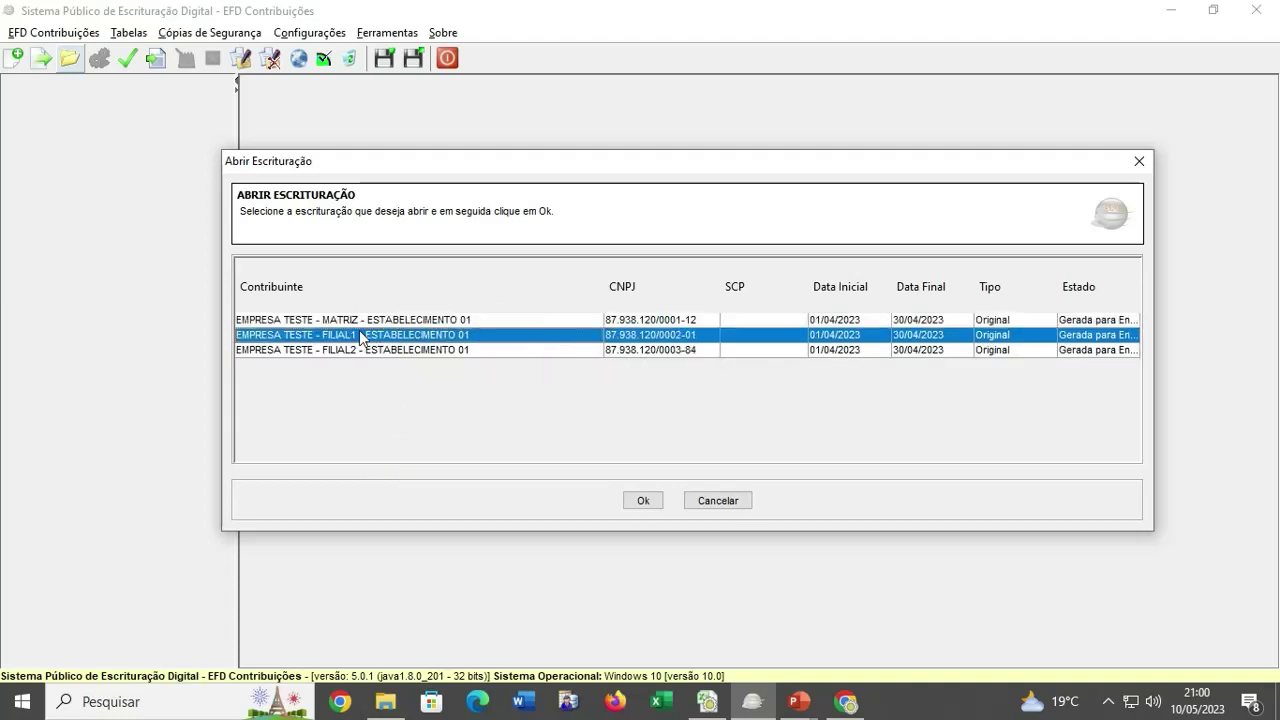
pyautogui.click(332, 351)
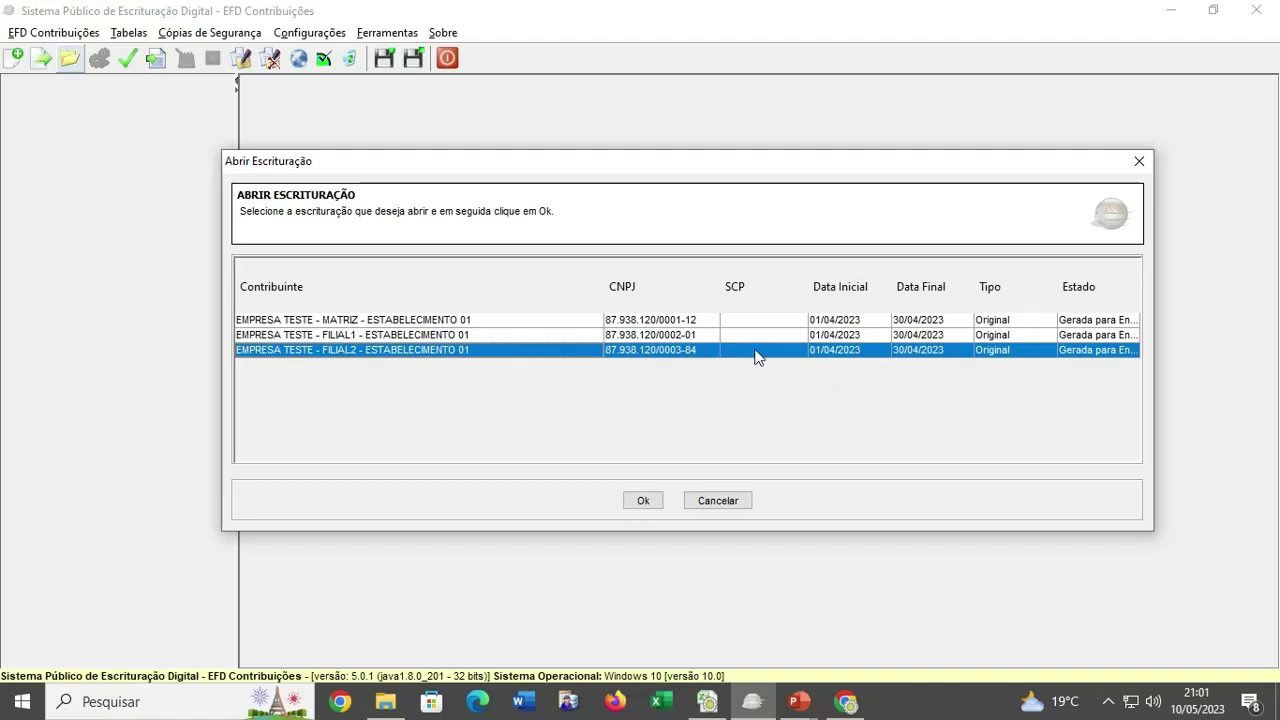
# Sort the list of bookkeepings by CNPJ and compare the CNPJs of the head office and the two branches.
pyautogui.click(709, 305)
pyautogui.click(686, 320)
pyautogui.click(670, 335)
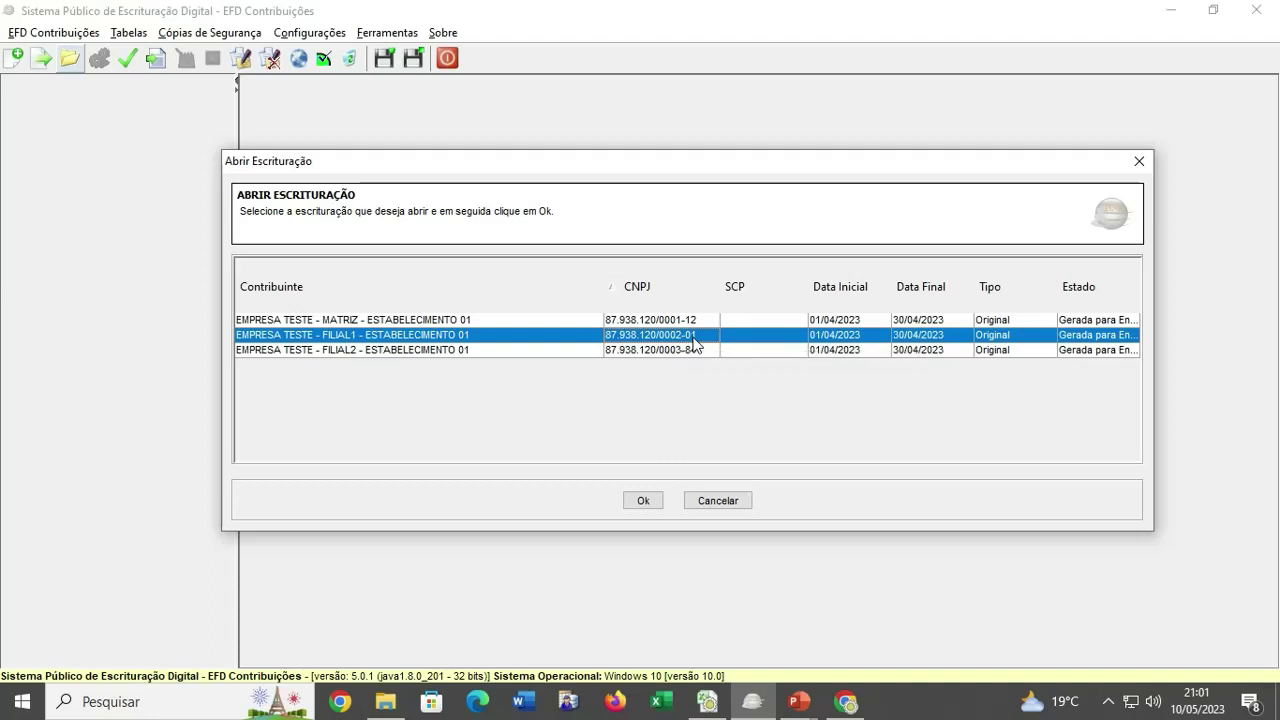
pyautogui.click(668, 351)
pyautogui.click(679, 338)
pyautogui.click(677, 352)
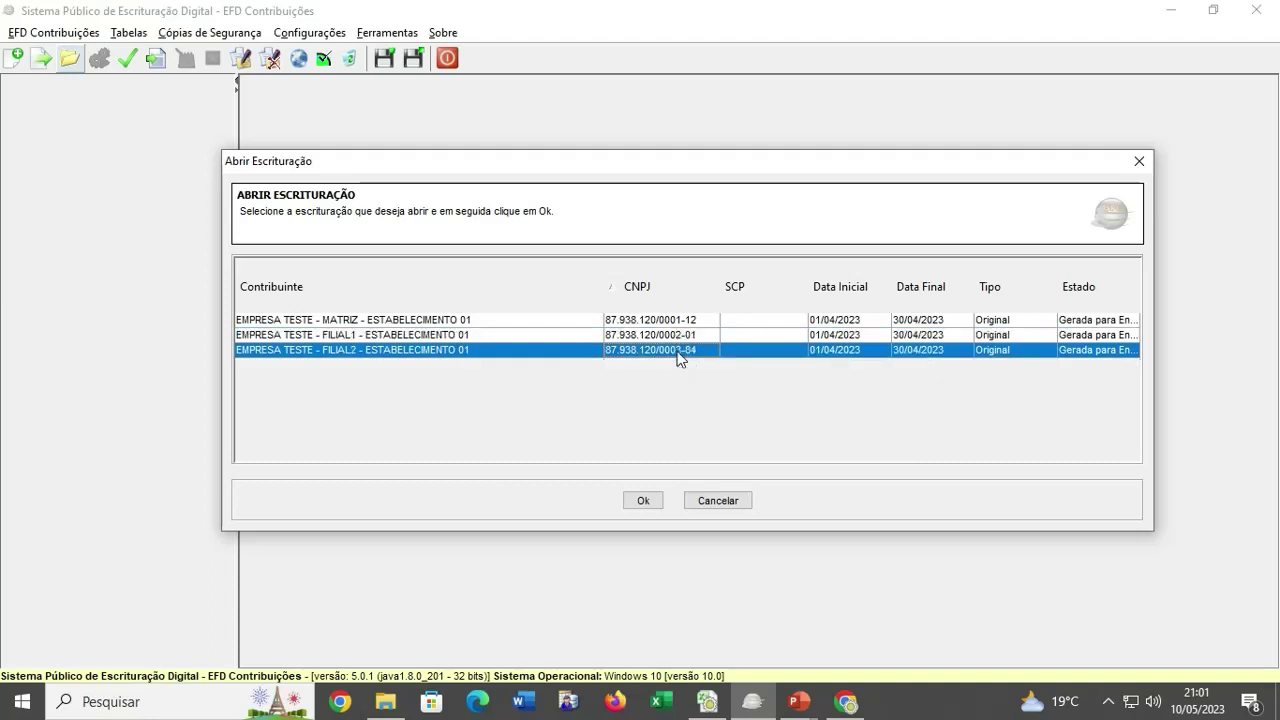
pyautogui.click(680, 339)
pyautogui.click(681, 352)
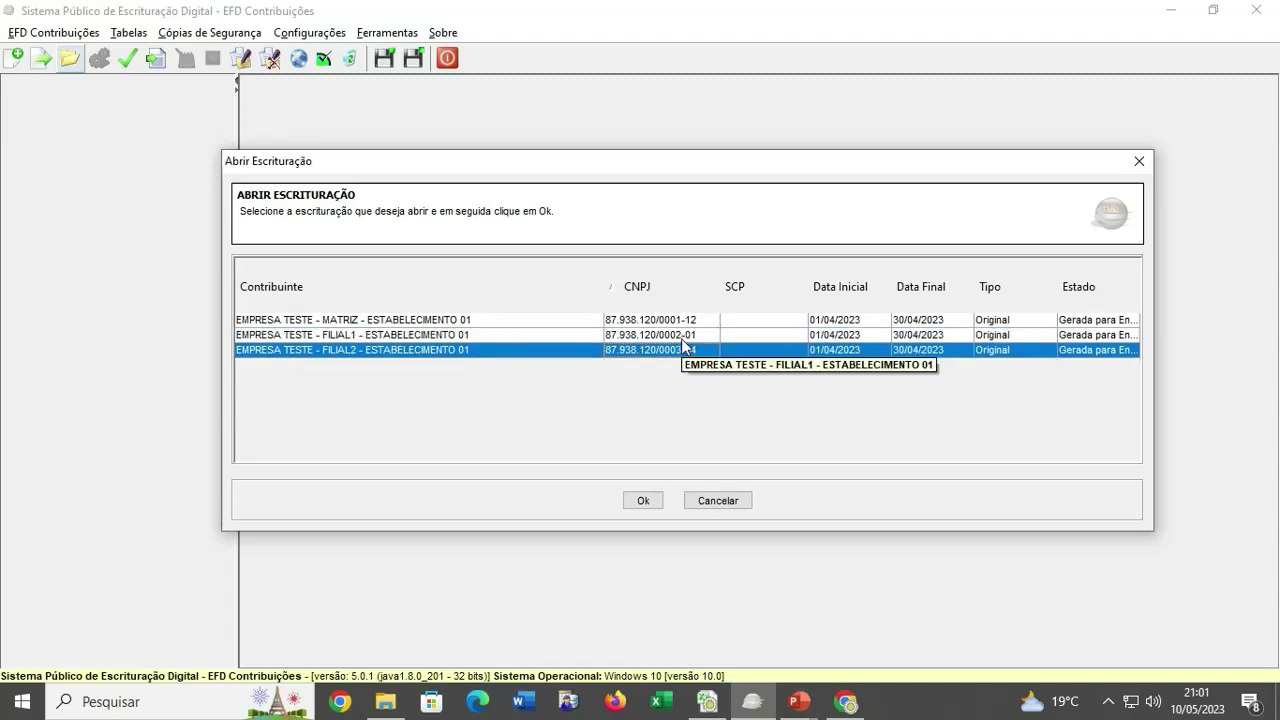
# Open the MATRIZ bookkeeping from the list.
pyautogui.click(674, 324)
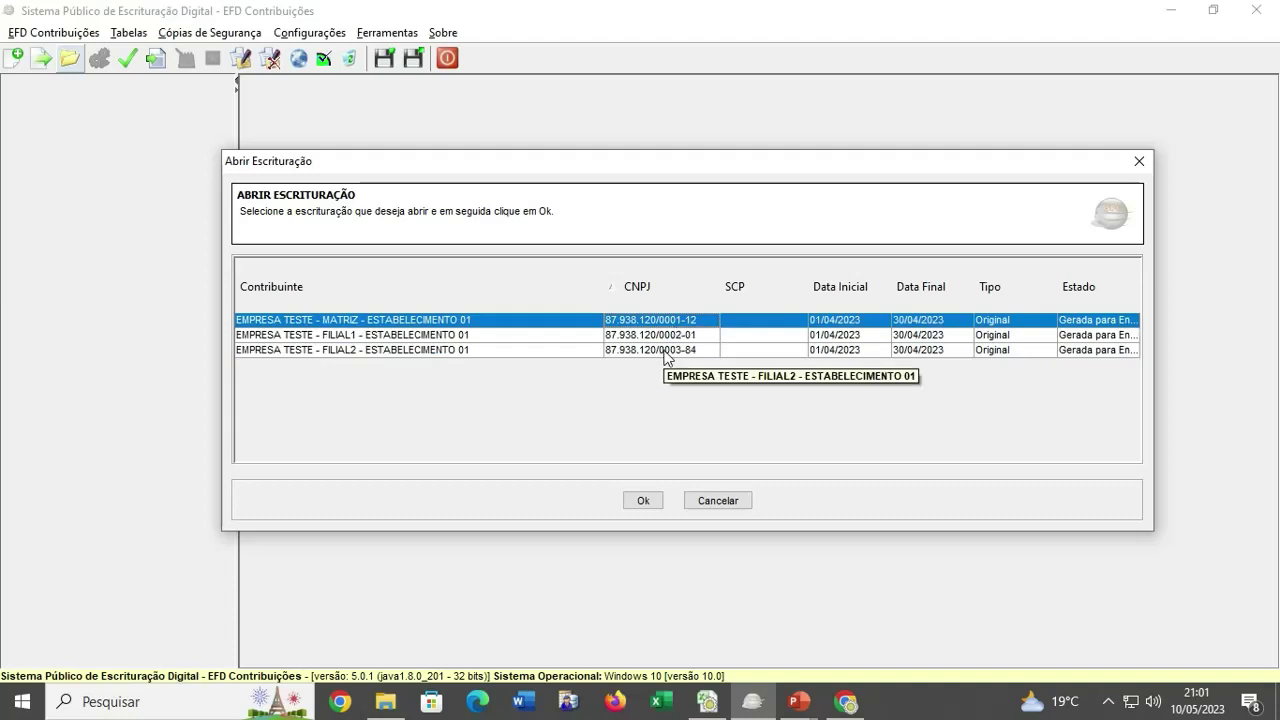
pyautogui.click(643, 500)
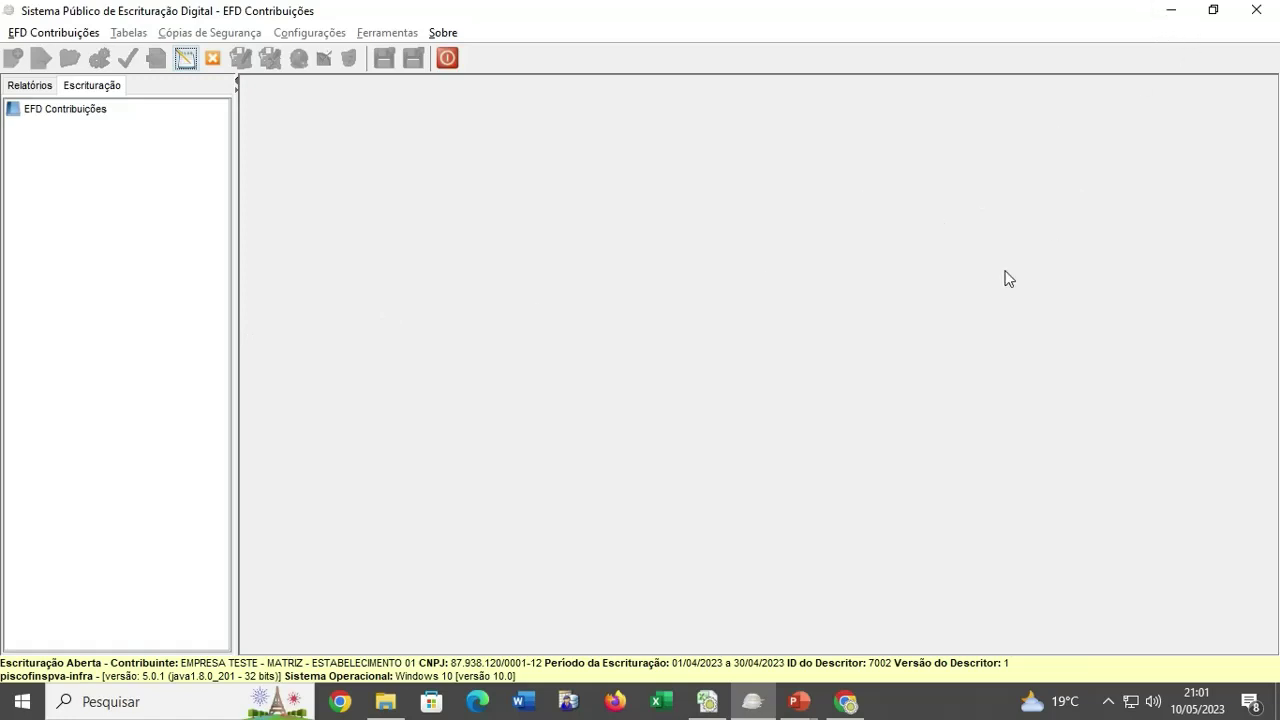
# Switch to SPED XML EXCEL SYSCONV and open the single-SPED import from a TXT file to Excel, accepting the module notice.
pyautogui.click(1171, 10)
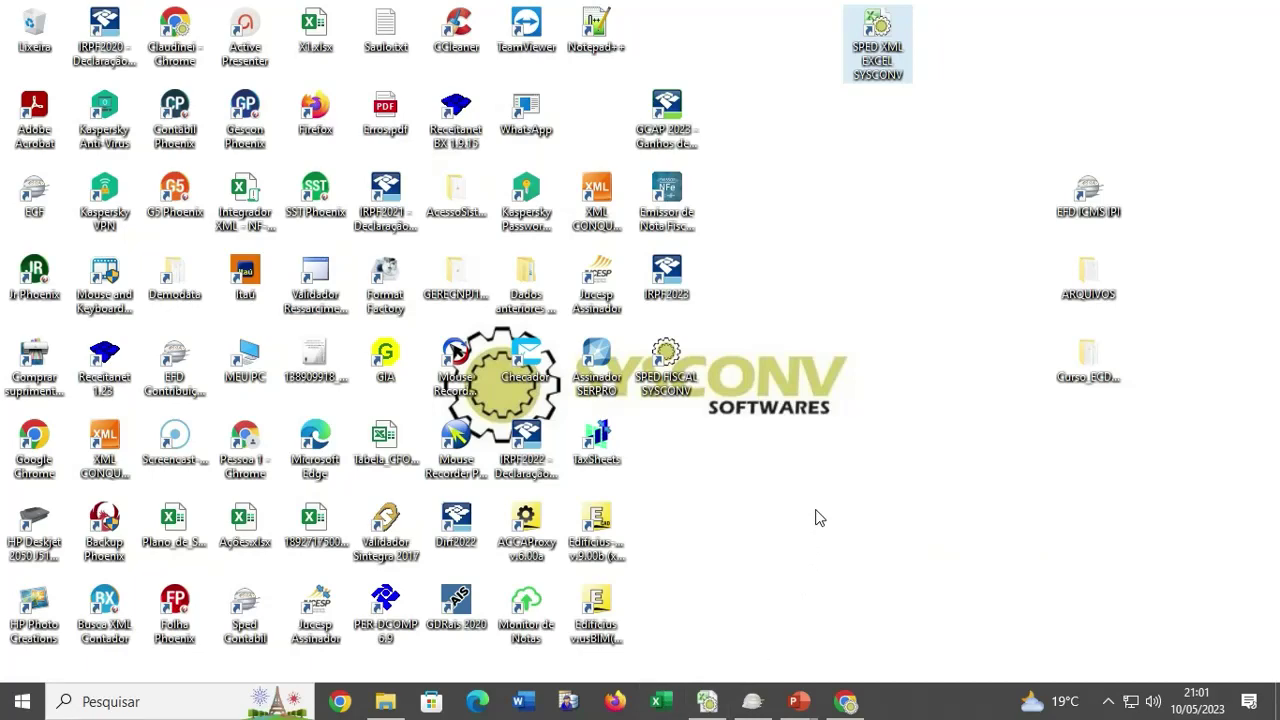
pyautogui.click(718, 704)
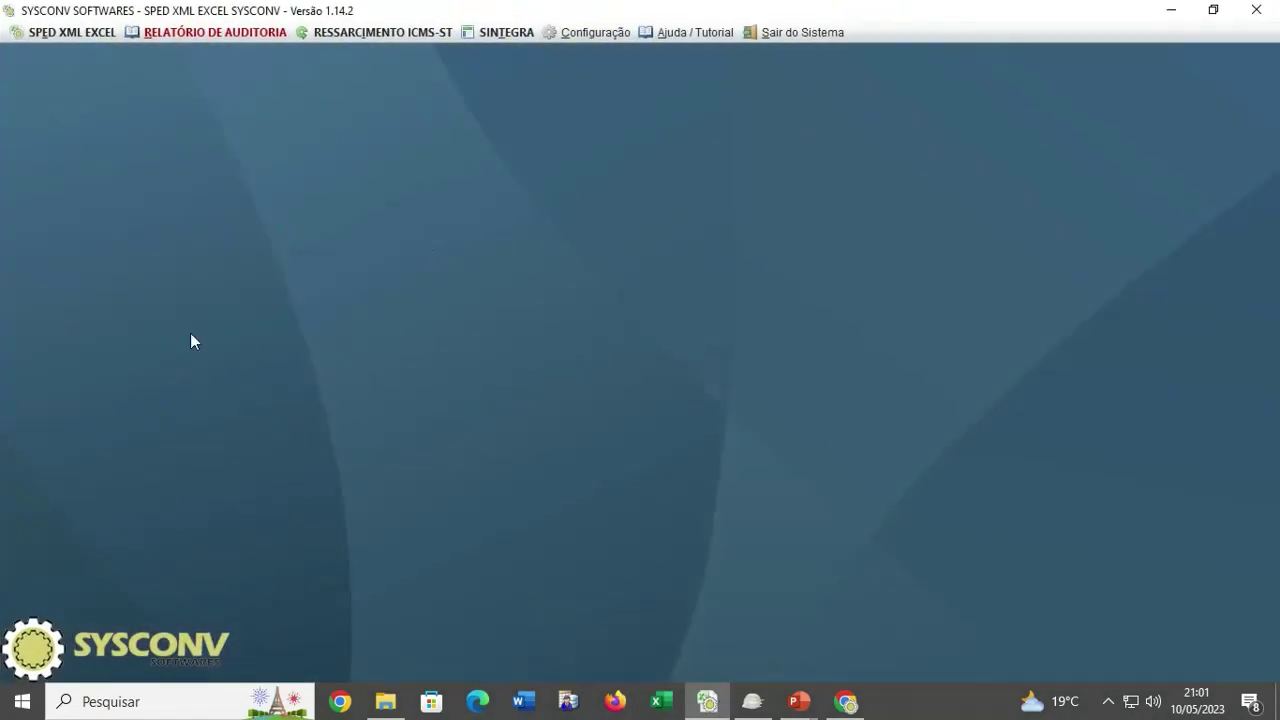
pyautogui.click(78, 35)
pyautogui.moveTo(212, 66)
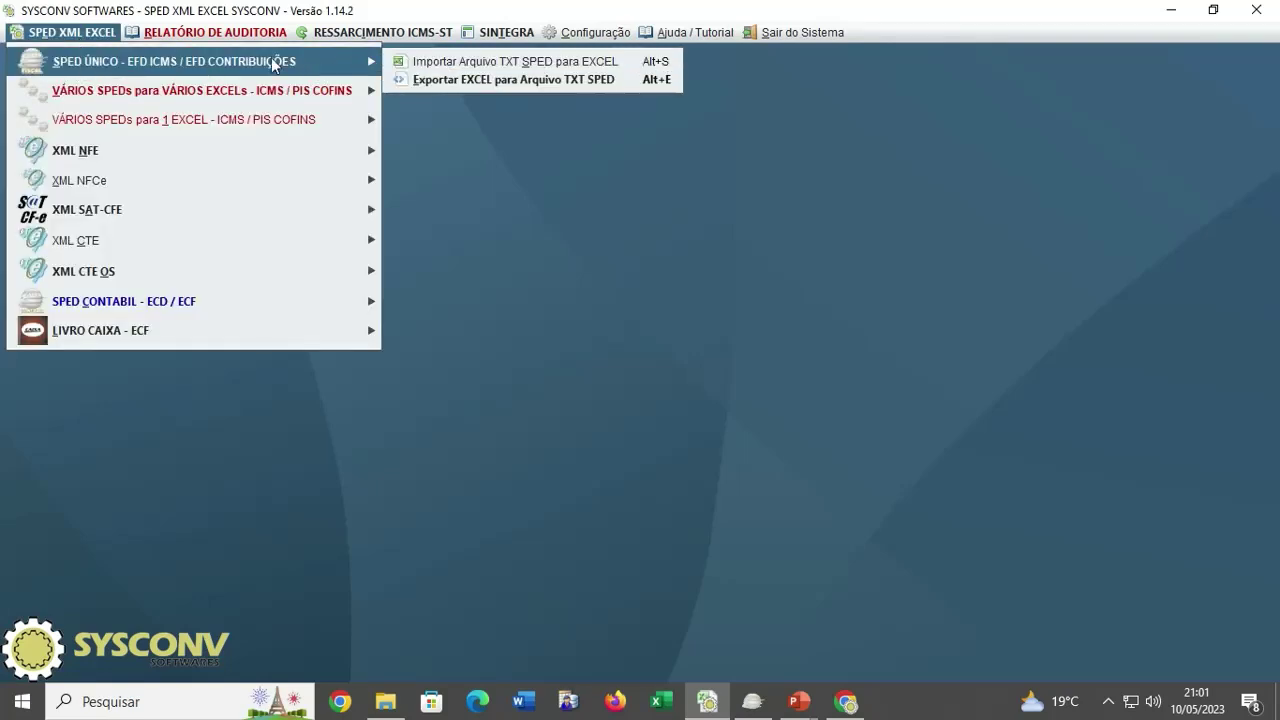
pyautogui.click(455, 64)
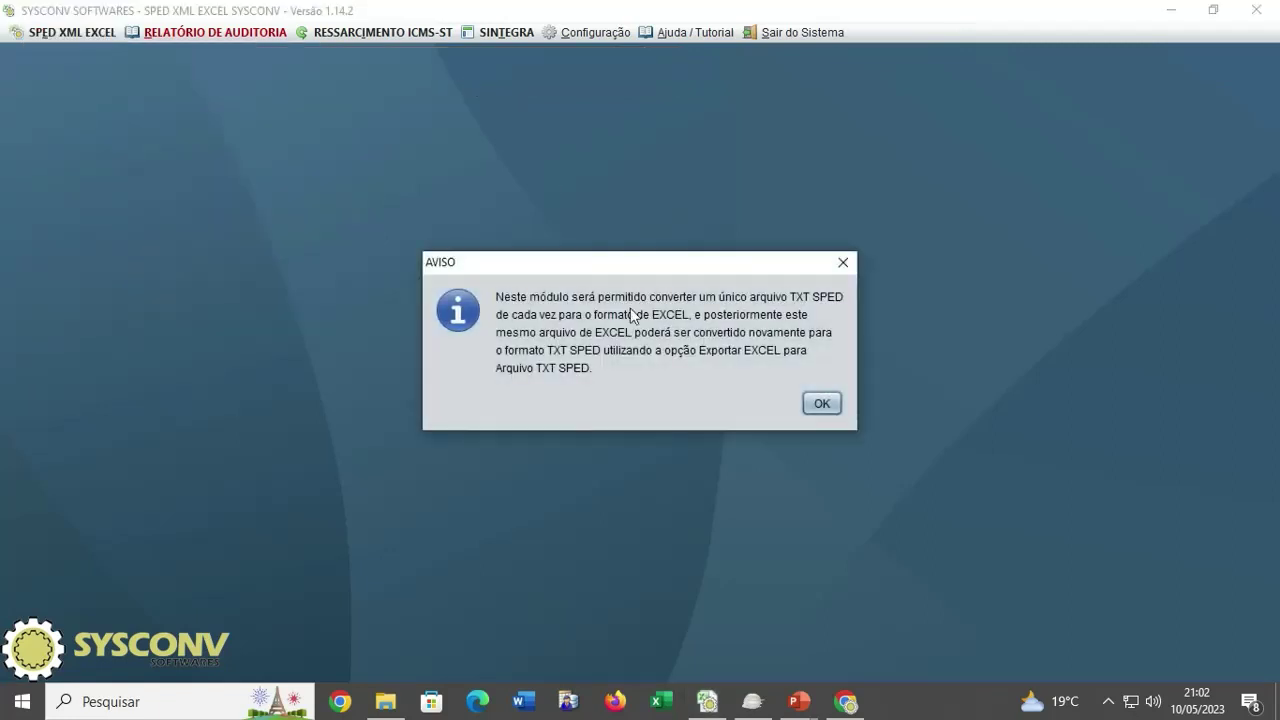
pyautogui.click(821, 404)
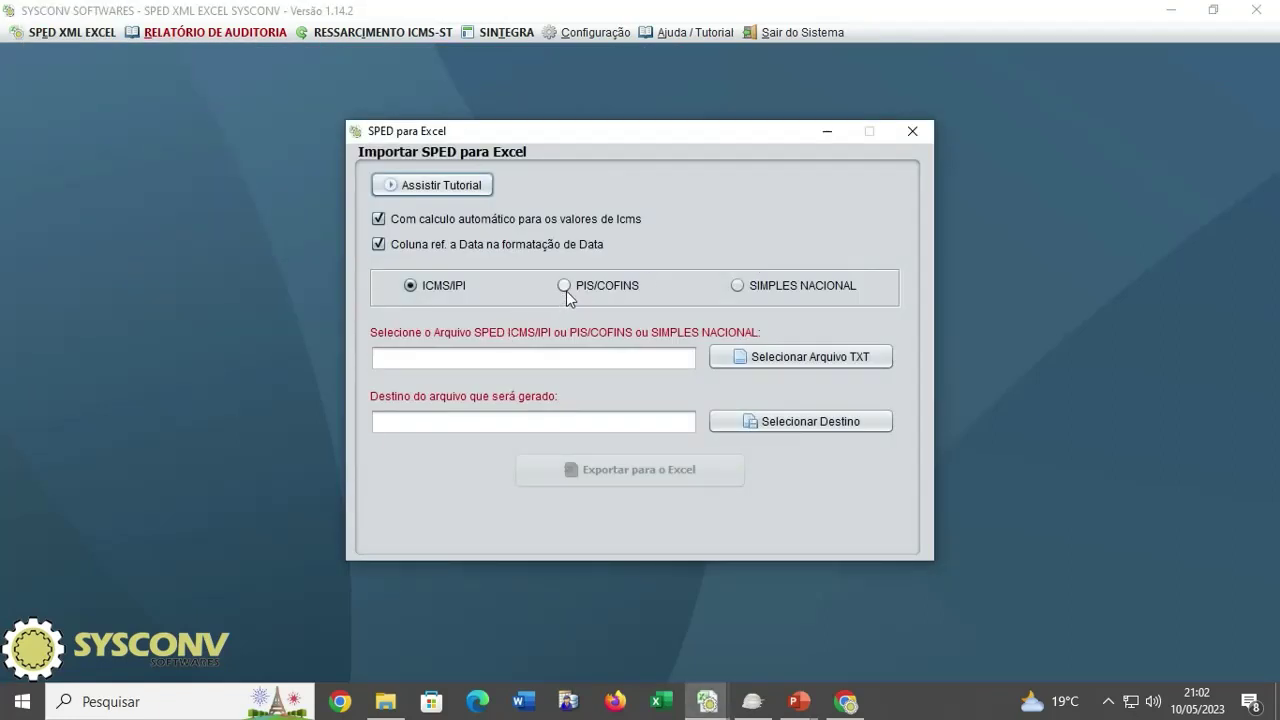
# Set the import to PIS/COFINS, disable automatic calculation of the PIS and COFINS values, and dismiss the e-mail notification.
pyautogui.click(565, 287)
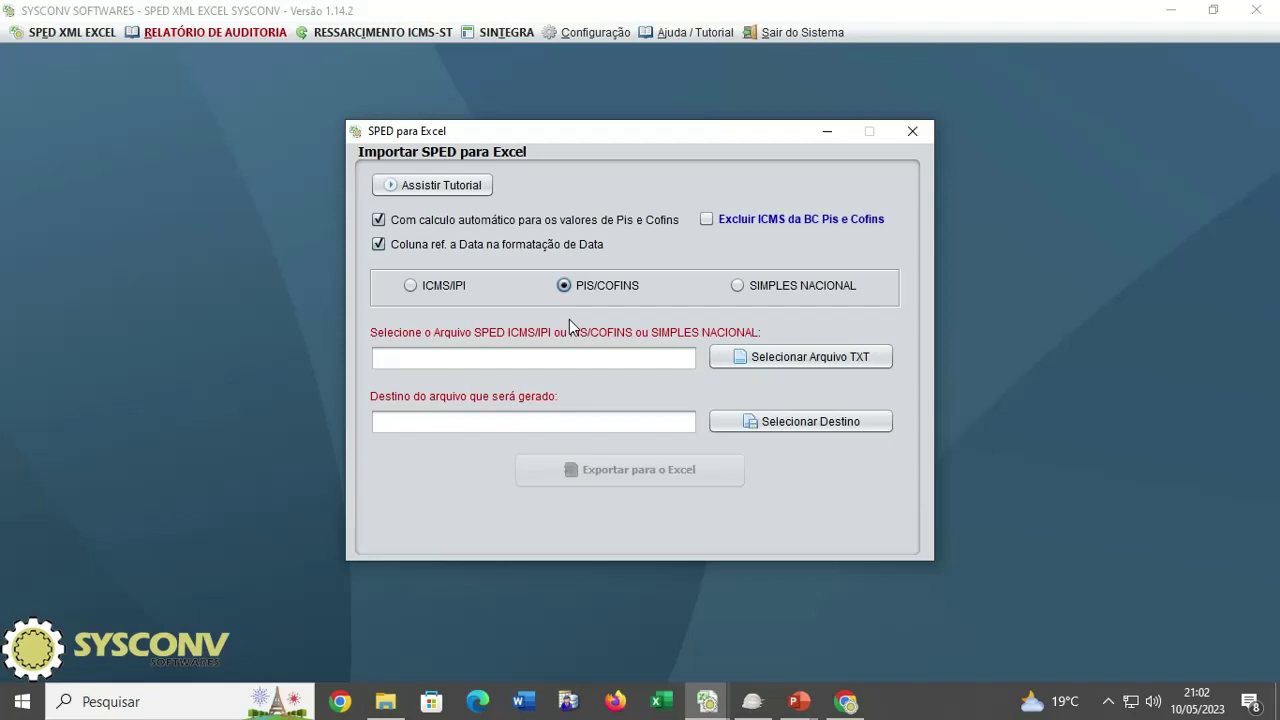
pyautogui.click(377, 220)
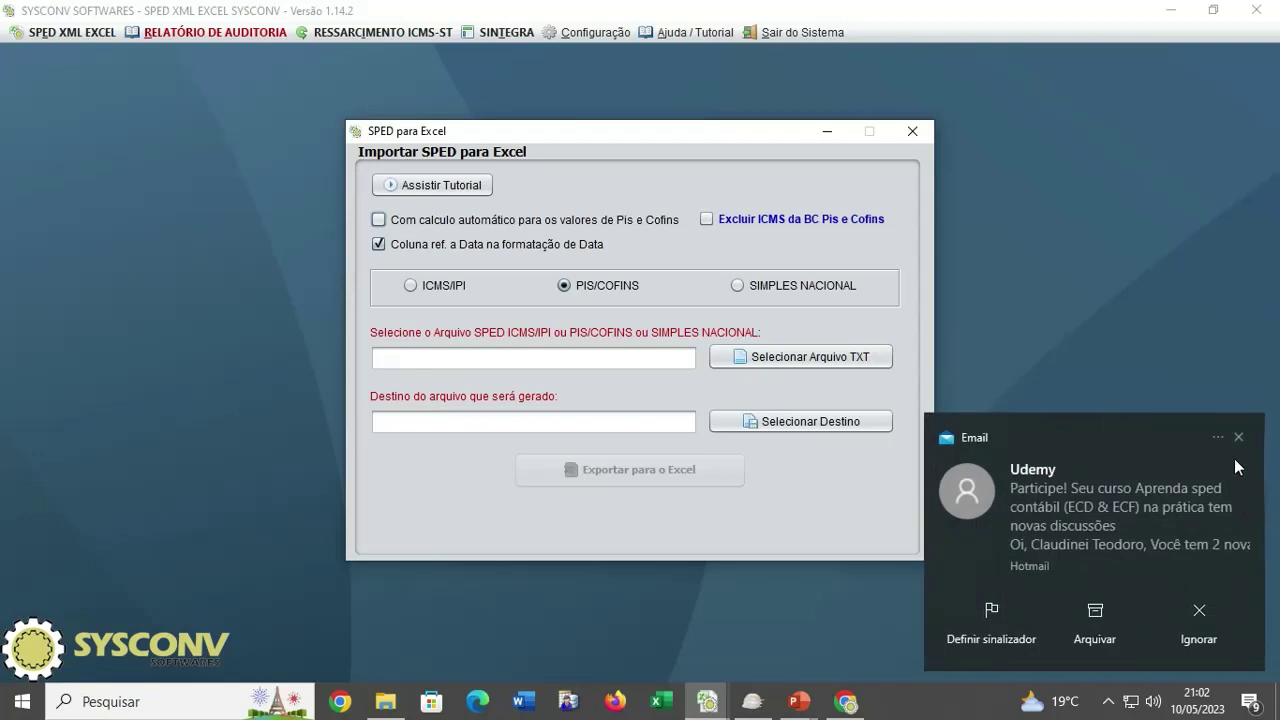
pyautogui.click(1237, 439)
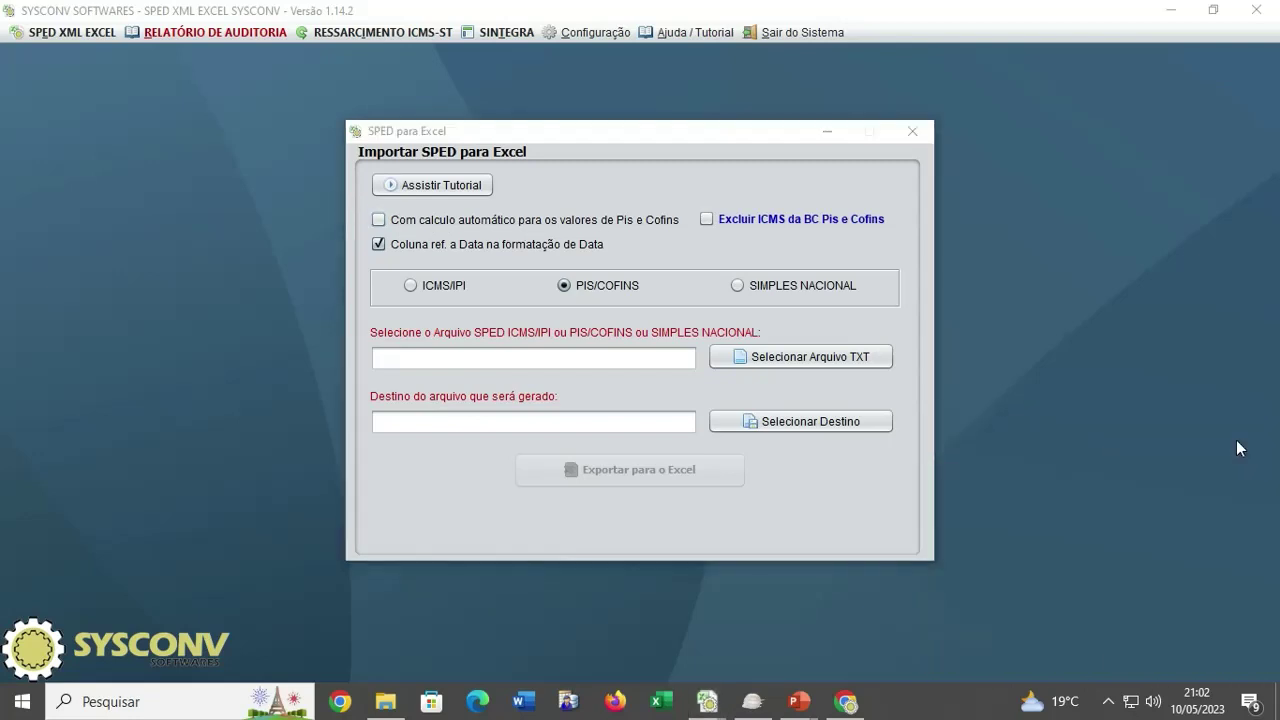
# Browse for the source TXT file to the UNIÃO_MATRIZ_&_FILIAL folder inside Downloads.
pyautogui.click(816, 364)
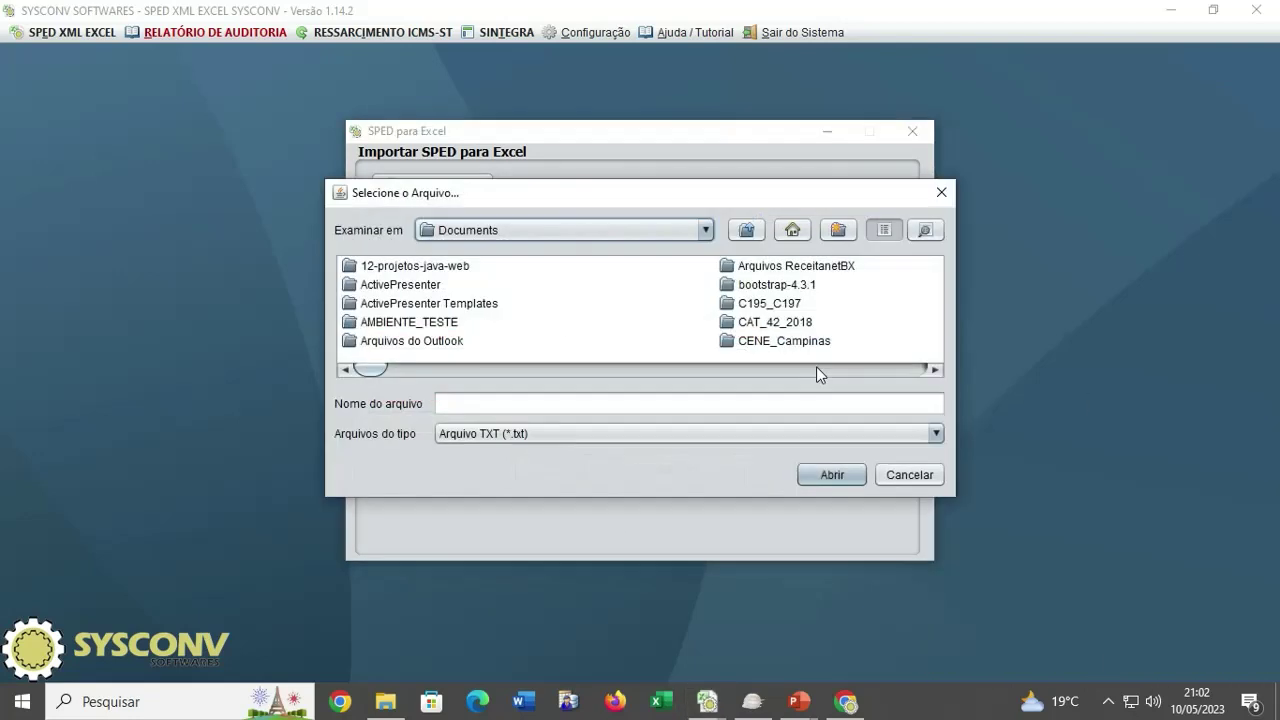
pyautogui.click(705, 229)
pyautogui.scroll(1, 694, 251)
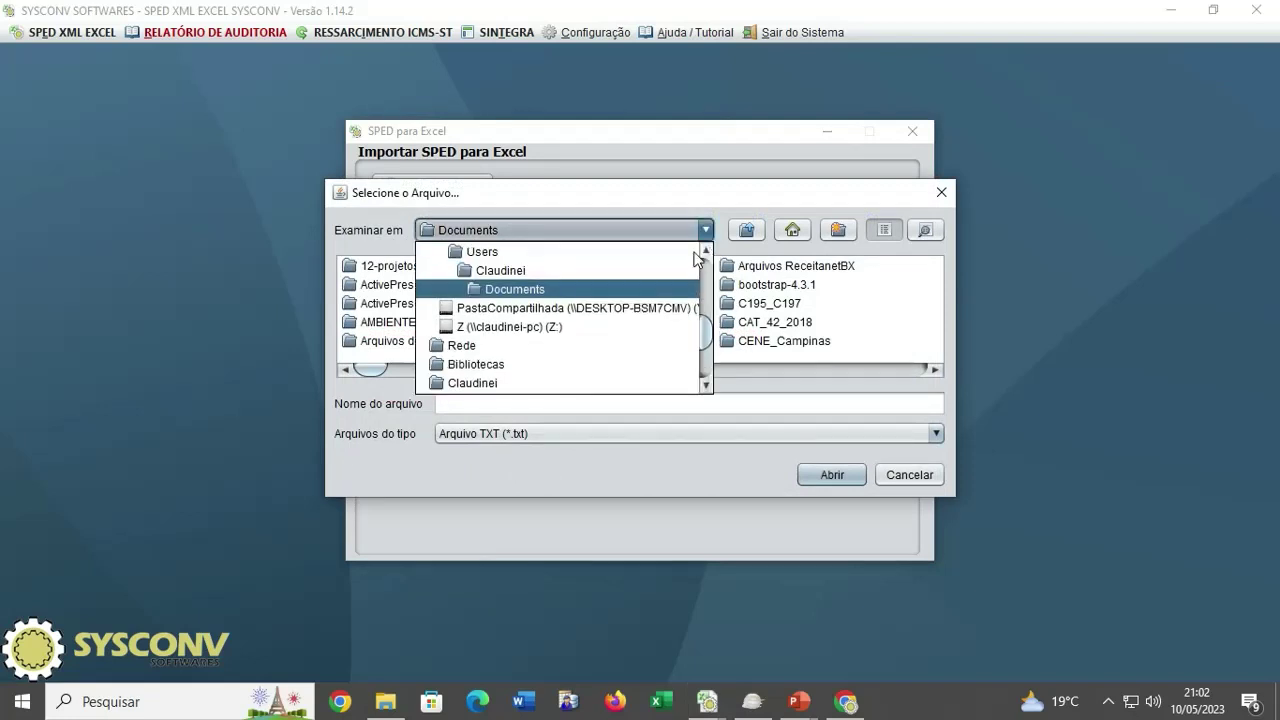
pyautogui.click(577, 270)
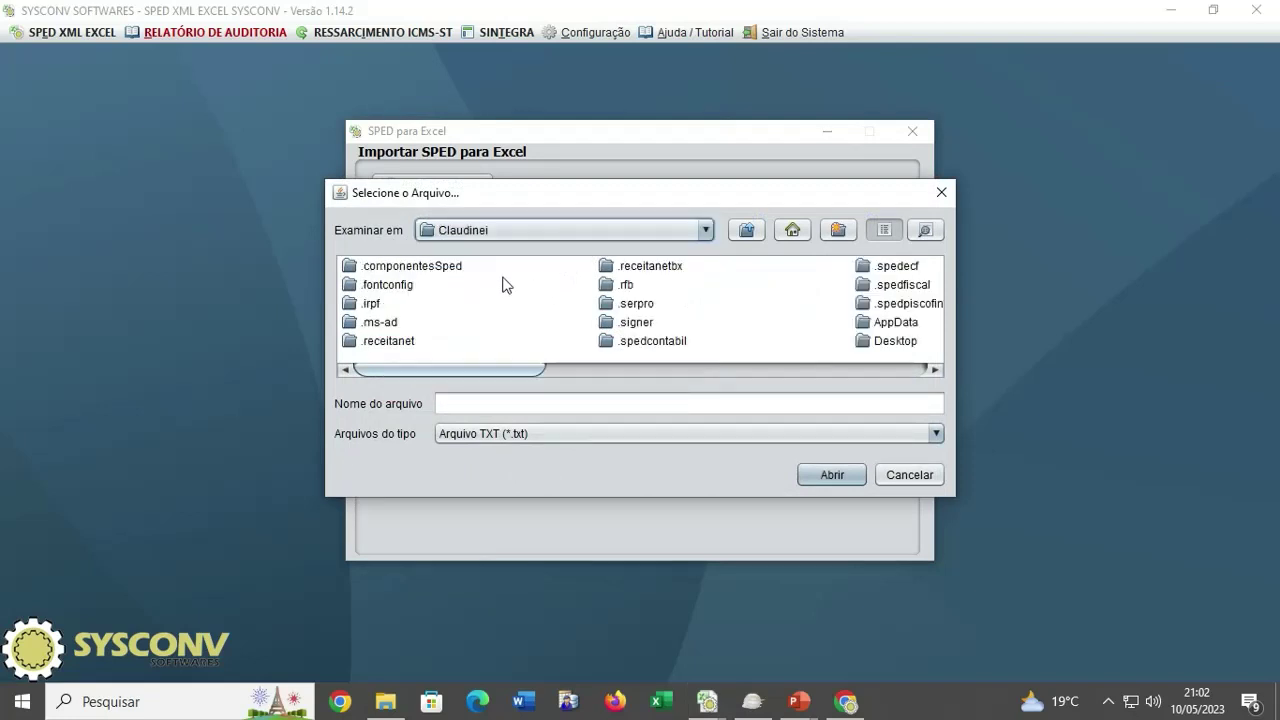
pyautogui.click(370, 305)
pyautogui.press('d')
pyautogui.press('d')
pyautogui.click(732, 303)
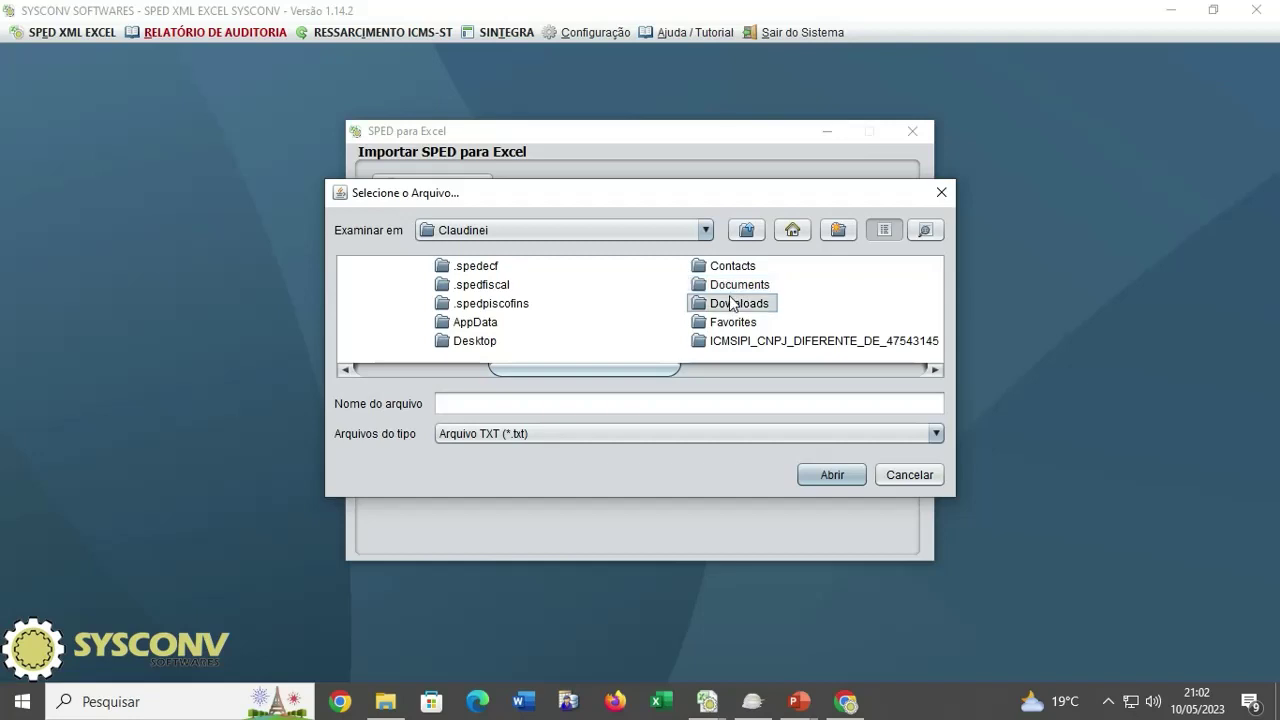
pyautogui.doubleClick(732, 303)
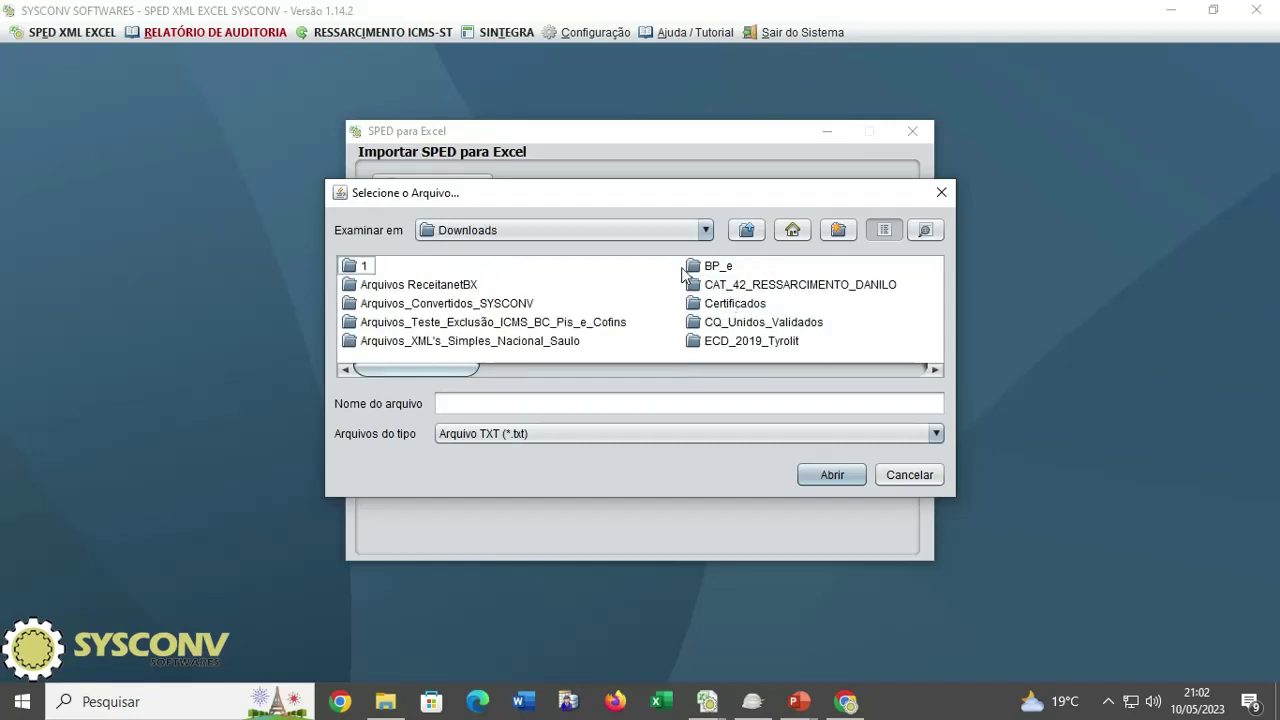
pyautogui.click(467, 328)
pyautogui.press('u')
pyautogui.doubleClick(616, 336)
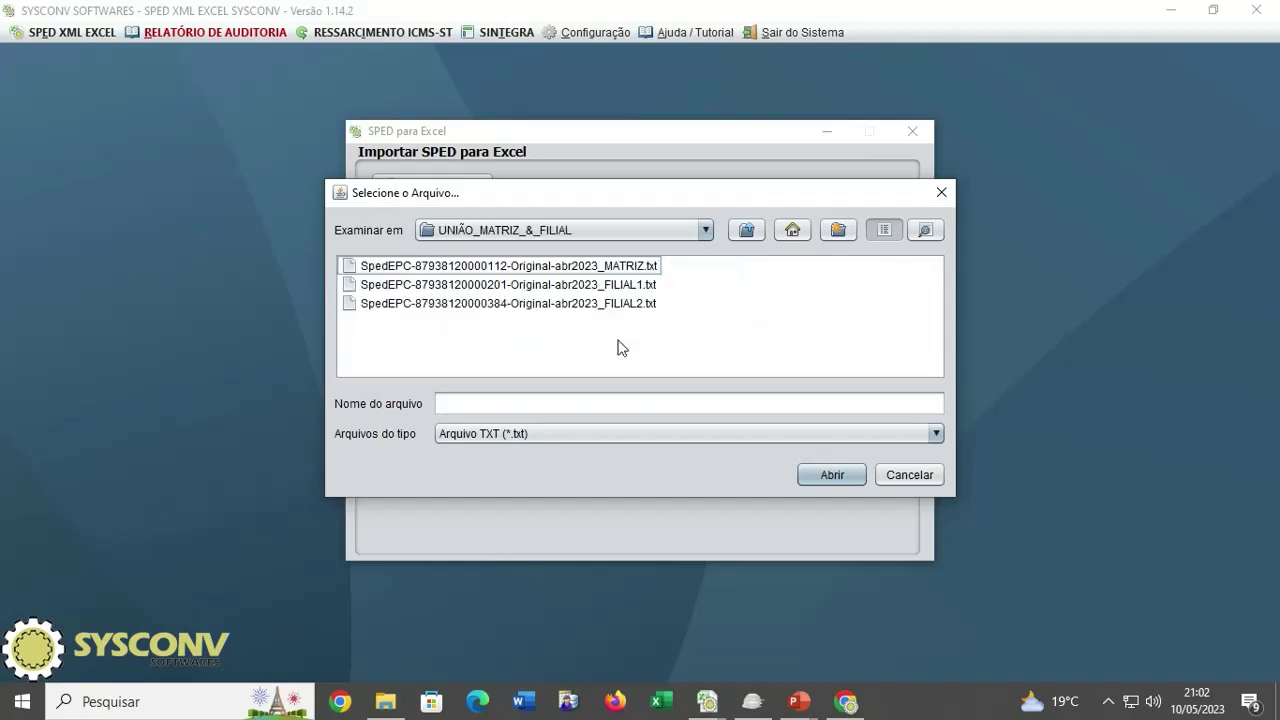
# Load the MATRIZ TXT file, export it to Excel at the suggested destination, and dismiss the completion notice.
pyautogui.doubleClick(580, 266)
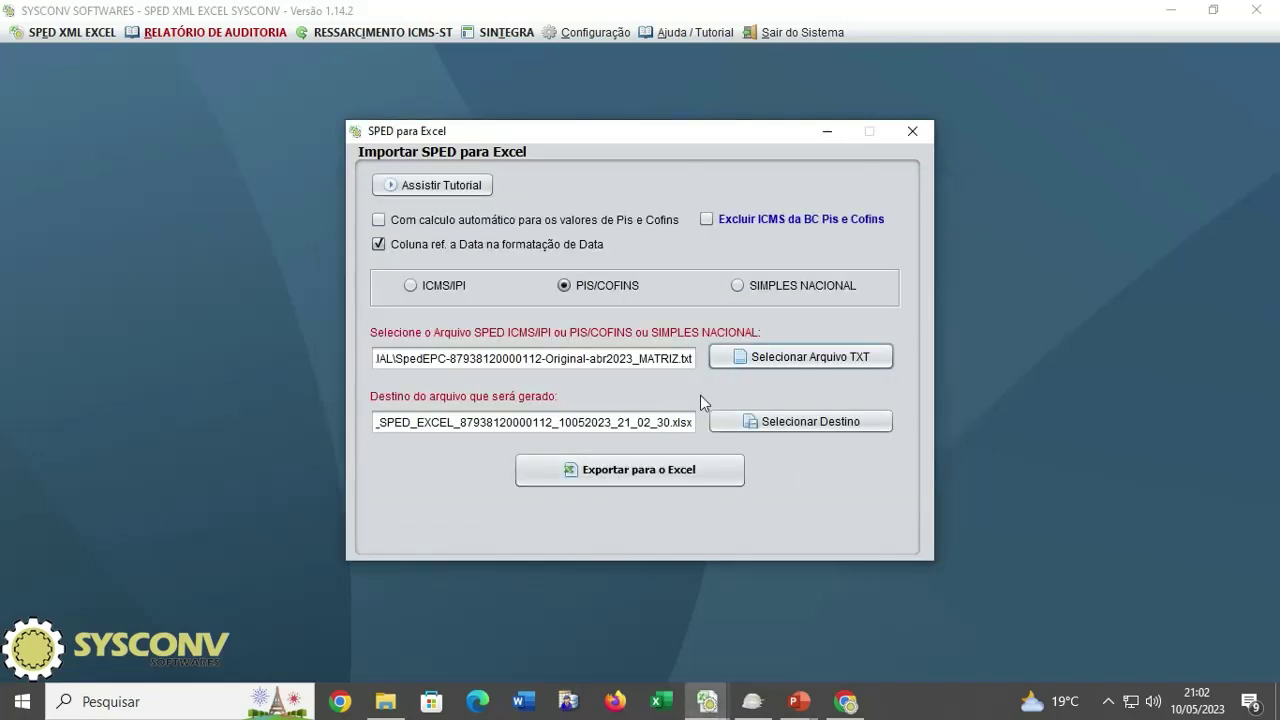
pyautogui.click(656, 484)
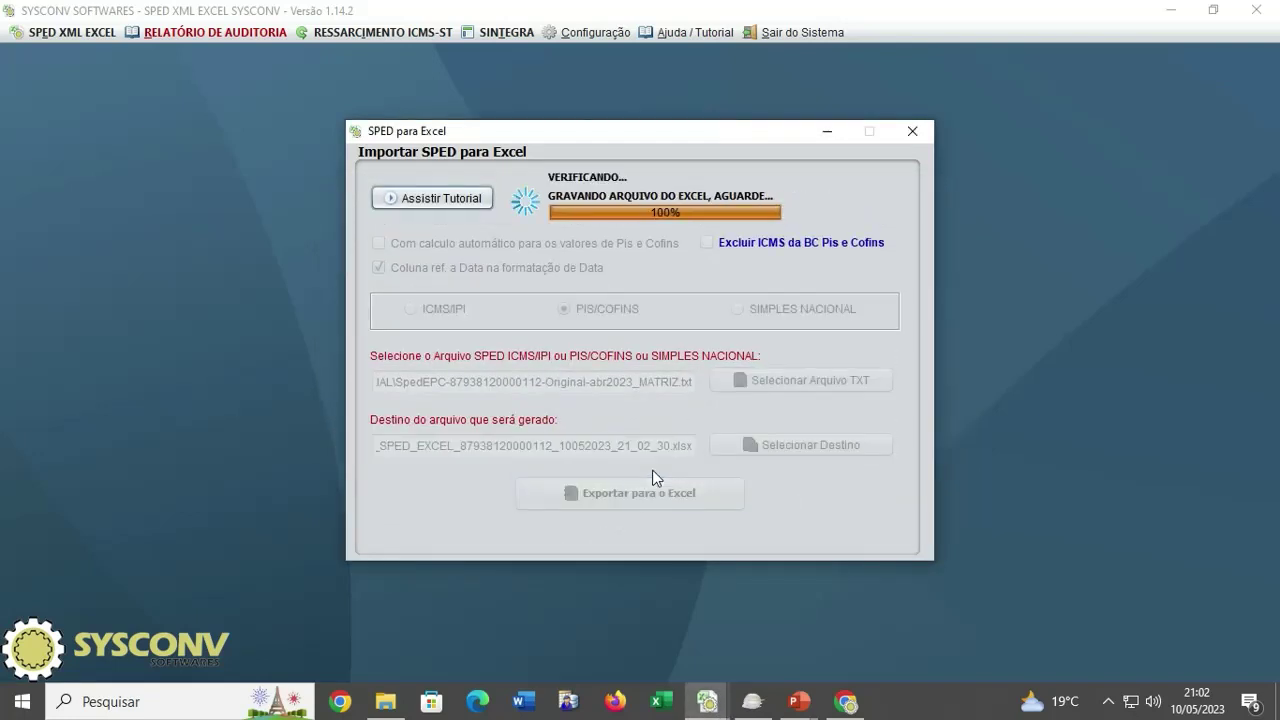
pyautogui.click(1000, 385)
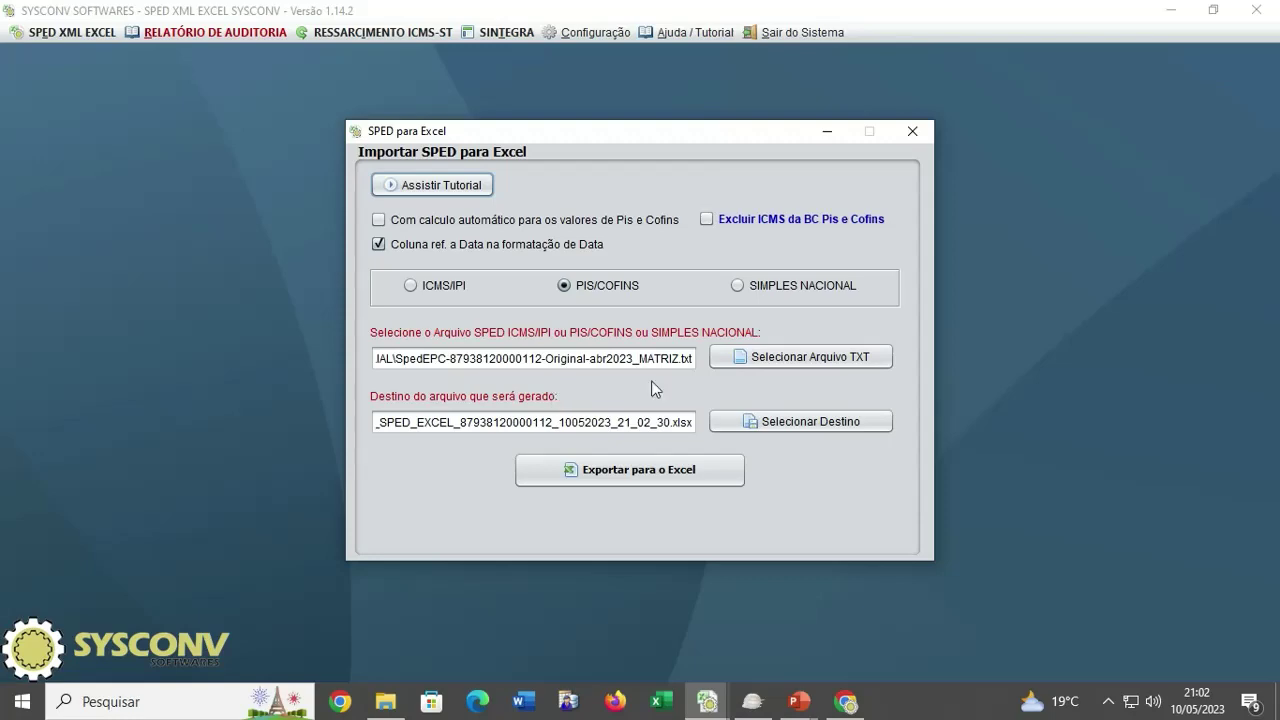
# Load the FILIAL1 TXT file, export it to Excel at the suggested destination, and dismiss the completion notice.
pyautogui.click(786, 357)
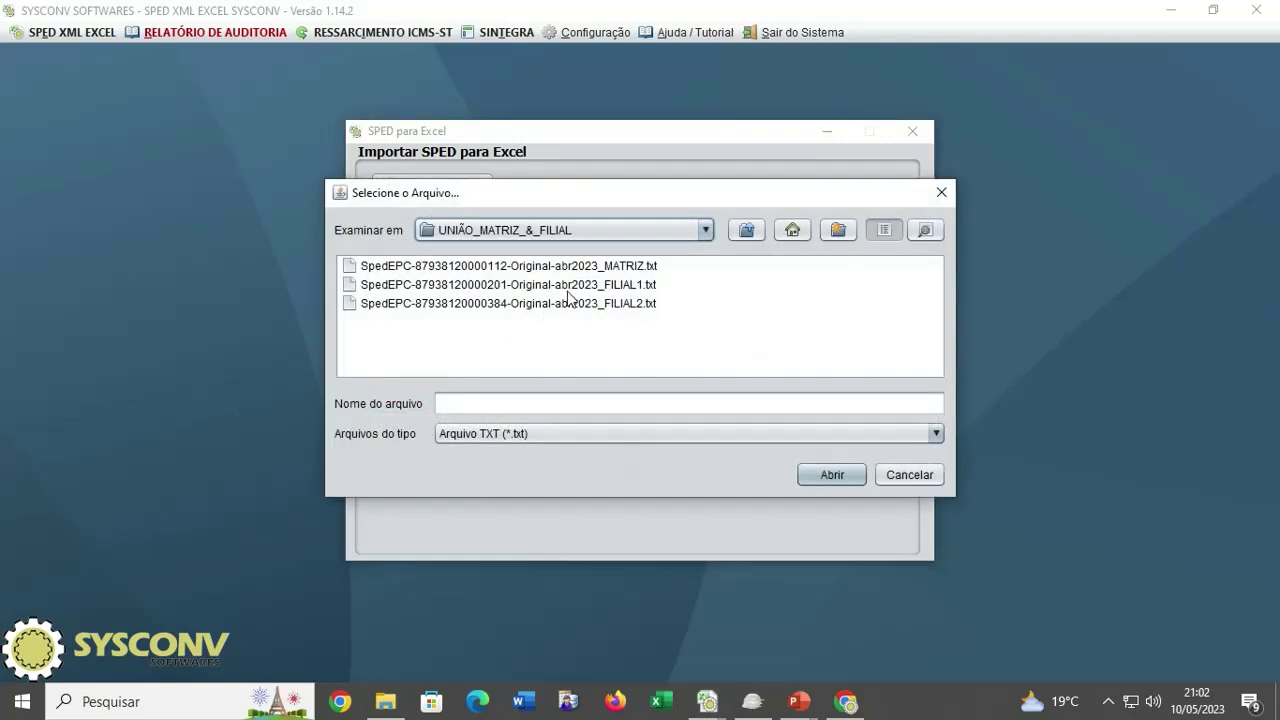
pyautogui.doubleClick(570, 287)
pyautogui.click(609, 468)
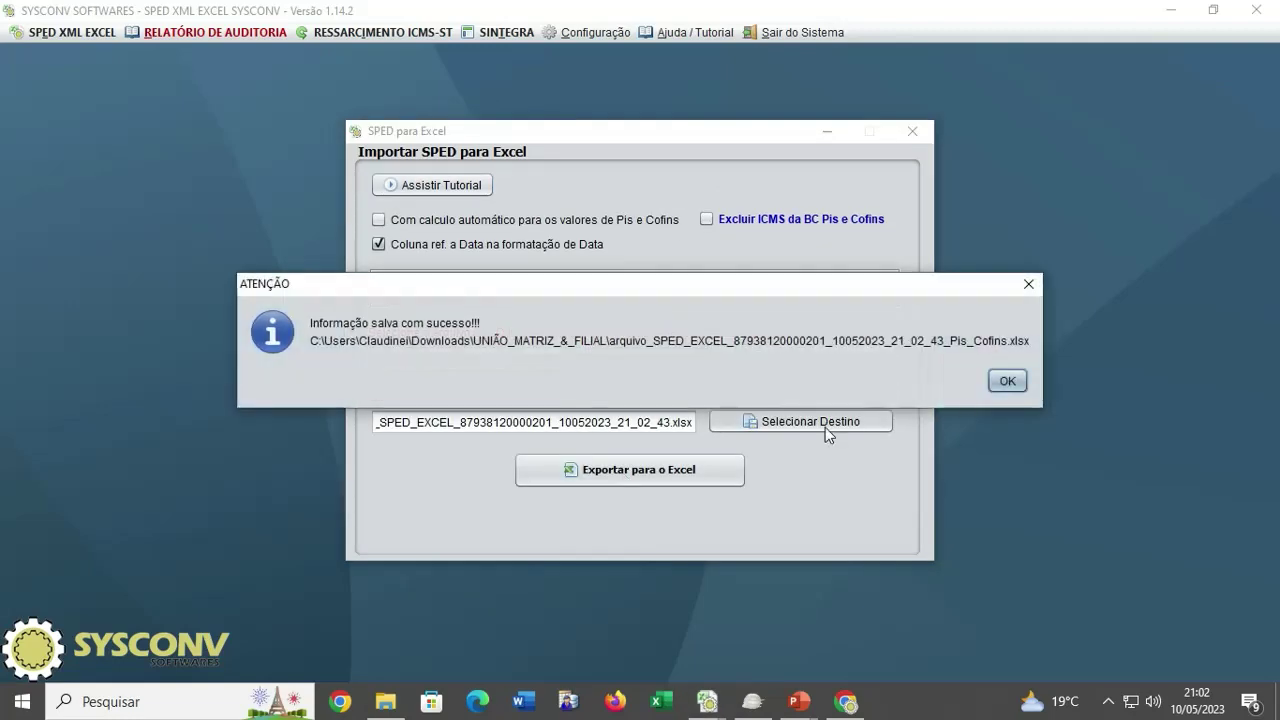
pyautogui.click(995, 387)
# Load the FILIAL2 TXT file, export it to Excel, and close the SPED-to-Excel import window.
pyautogui.click(789, 362)
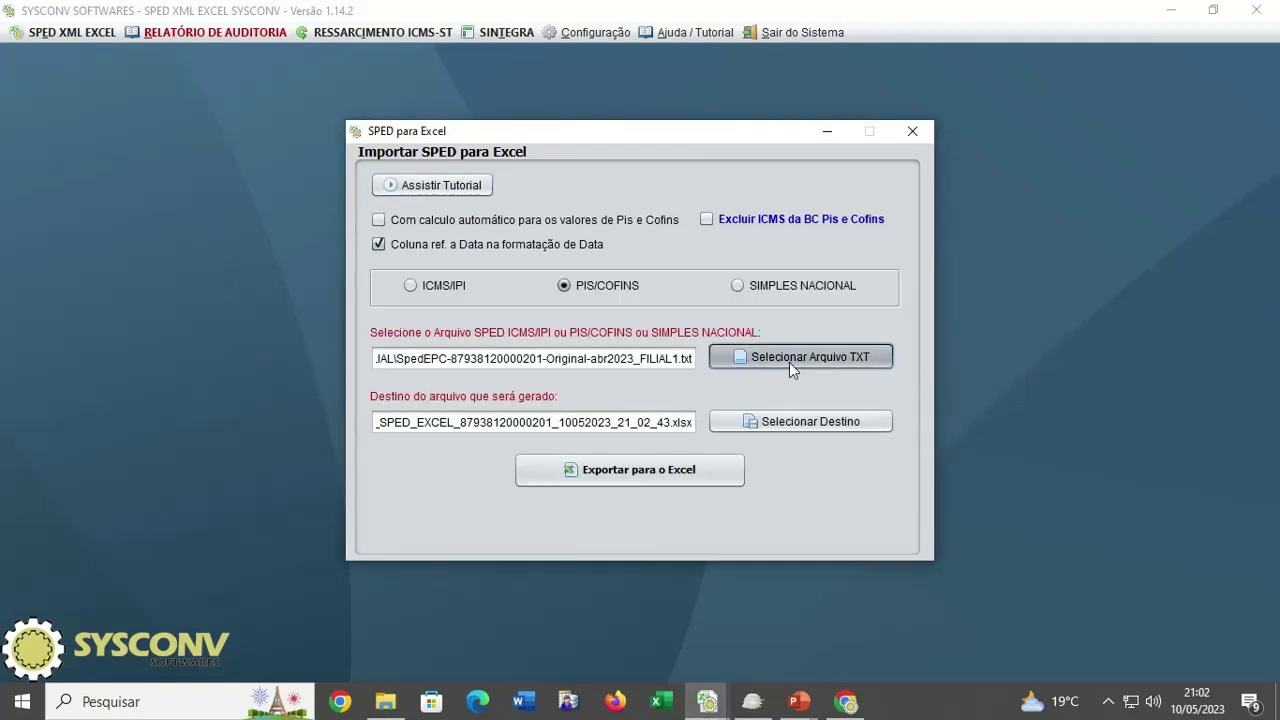
pyautogui.doubleClick(564, 305)
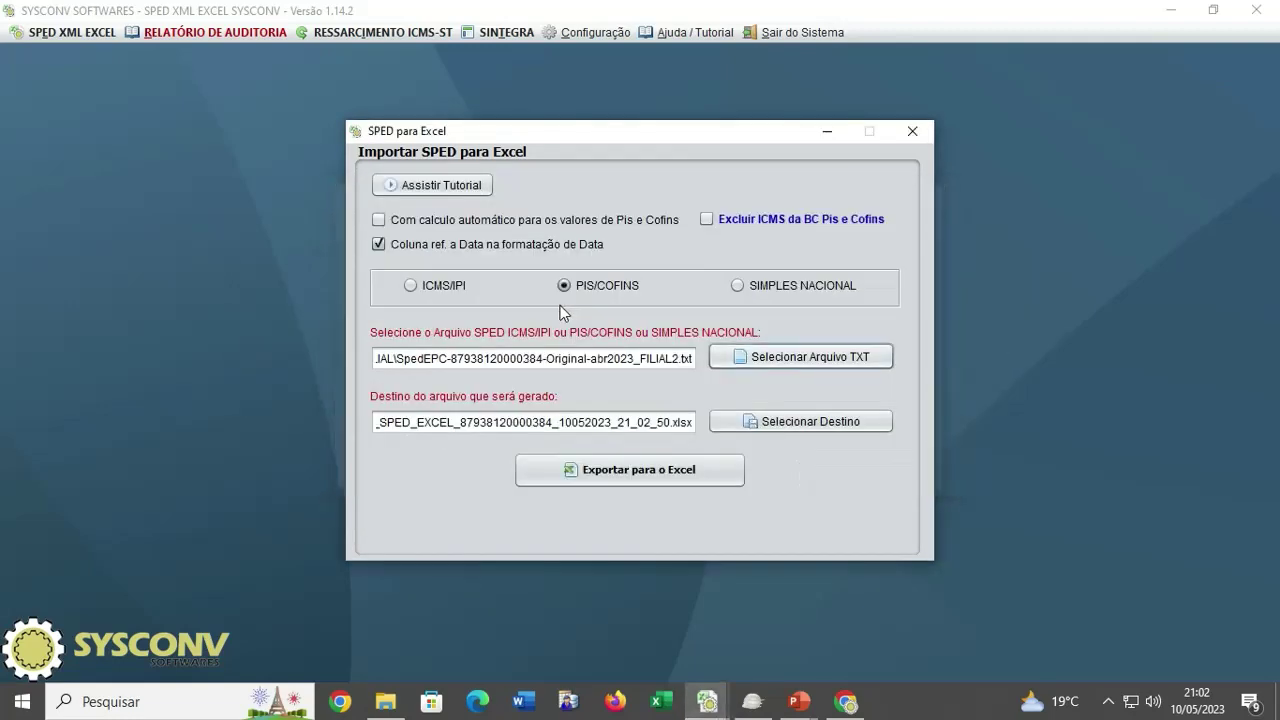
pyautogui.click(628, 466)
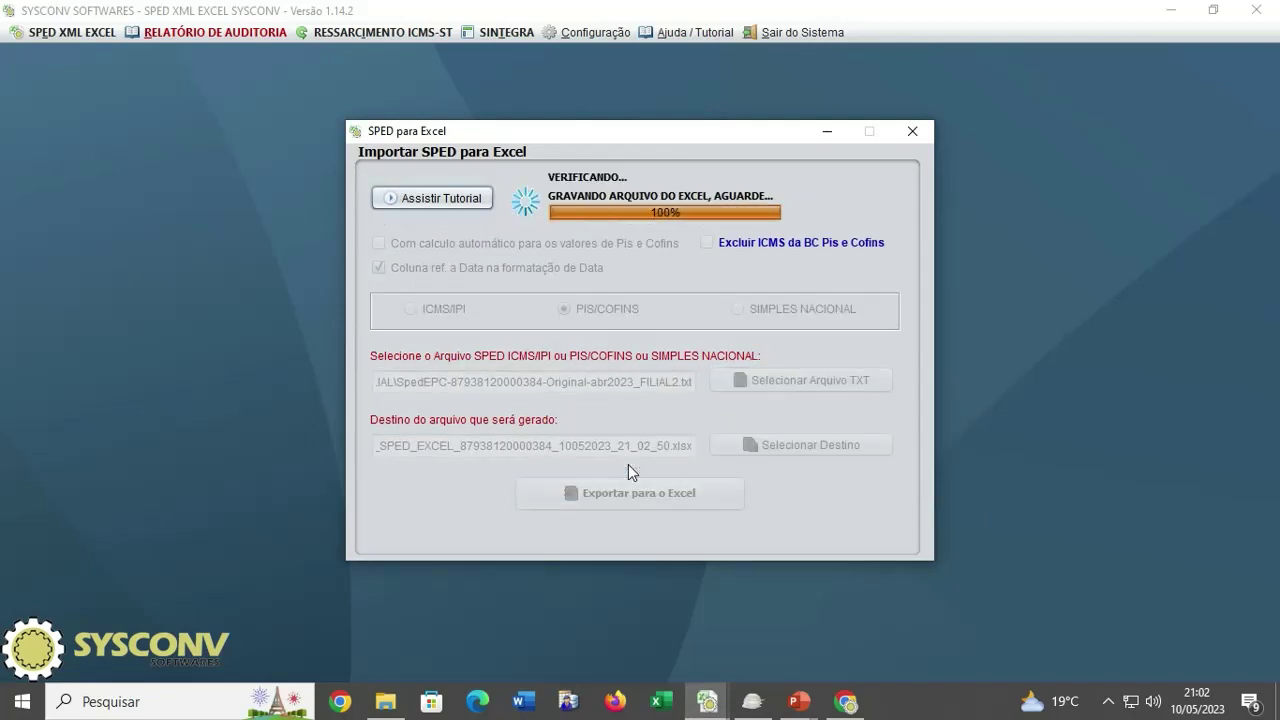
pyautogui.click(1000, 381)
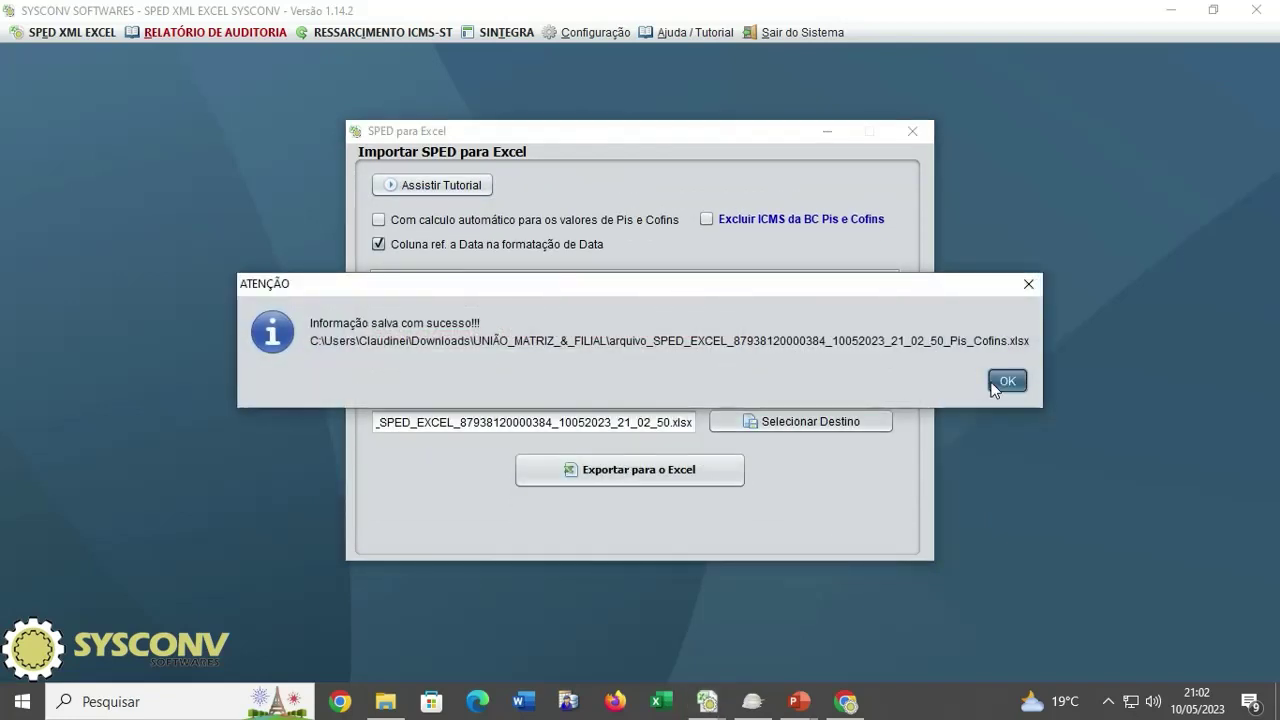
pyautogui.click(912, 131)
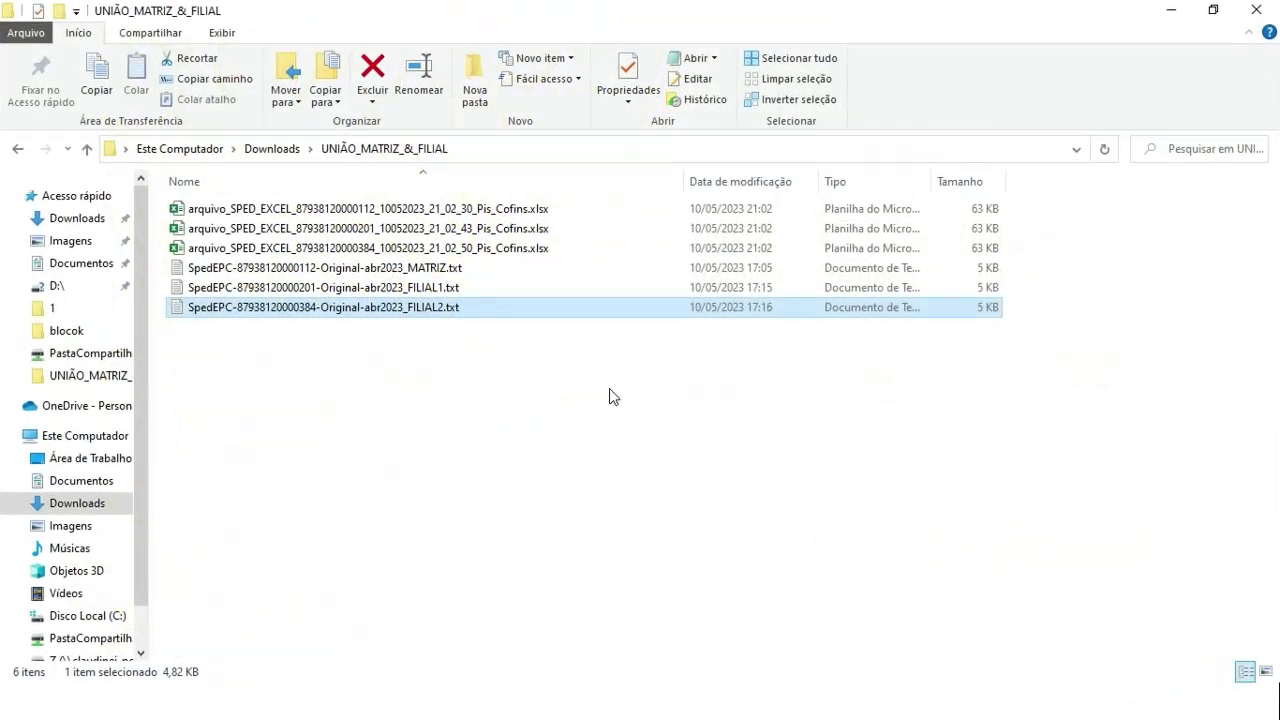
# In File Explorer's UNIÃO_MATRIZ_&_FILIAL folder, compare the three exported Excel files with the source TXT files to match each establishment.
pyautogui.click(440, 385)
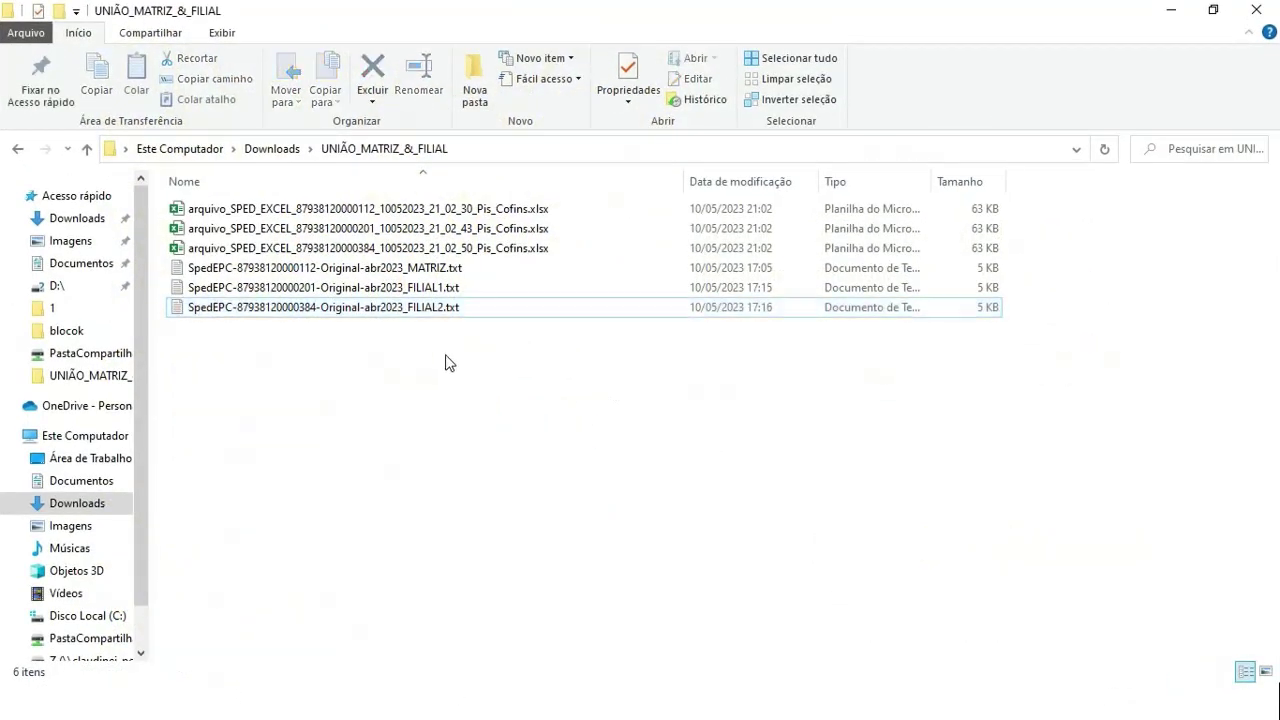
pyautogui.click(485, 209)
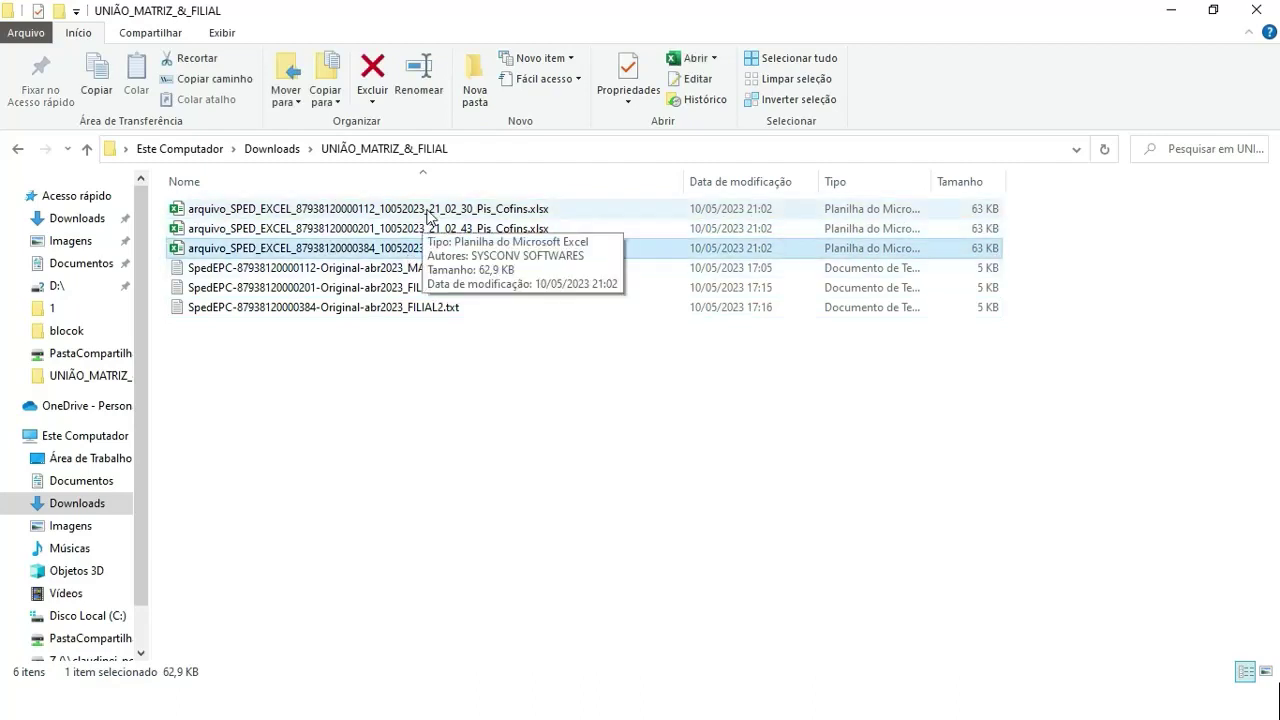
pyautogui.click(383, 268)
pyautogui.click(423, 209)
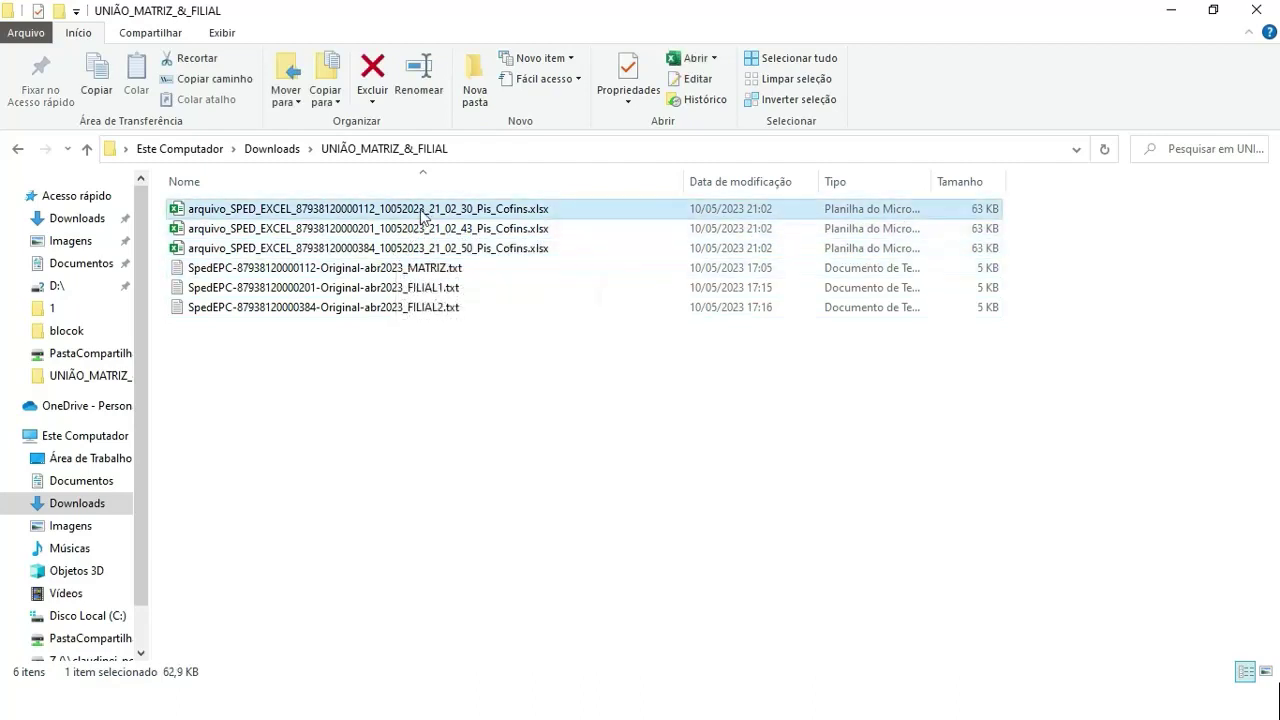
pyautogui.click(405, 229)
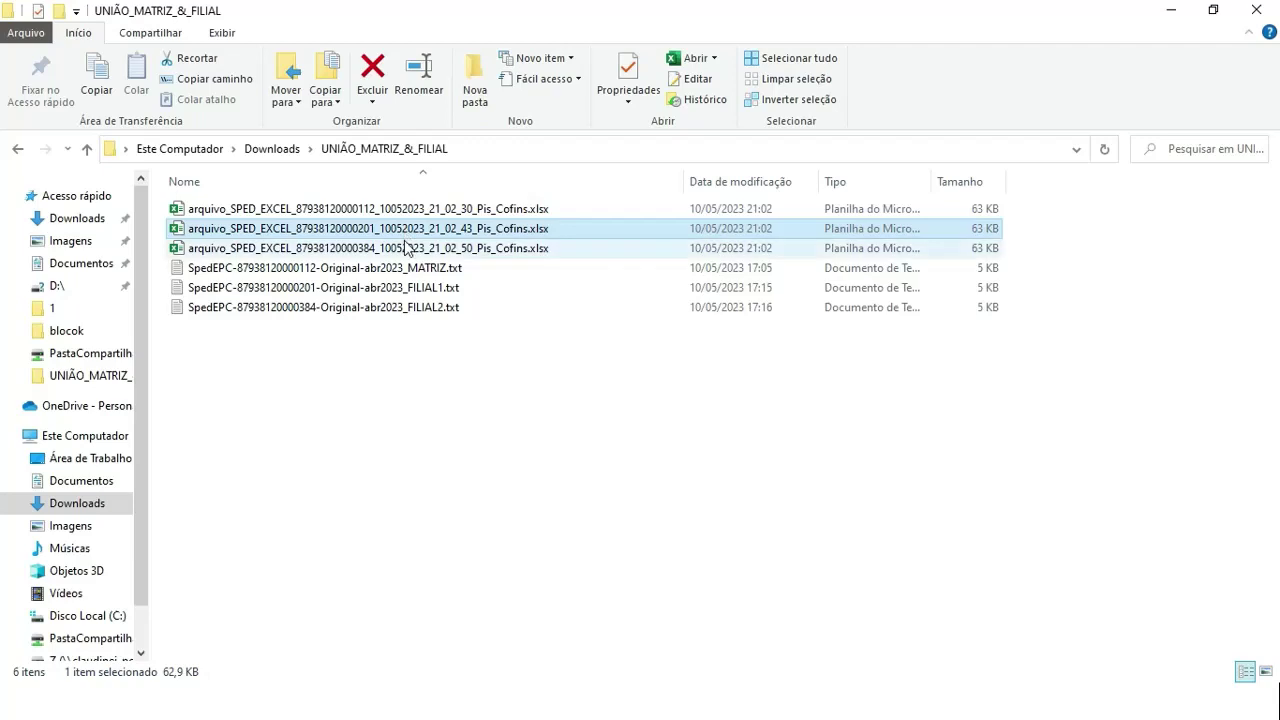
pyautogui.click(411, 247)
pyautogui.click(414, 232)
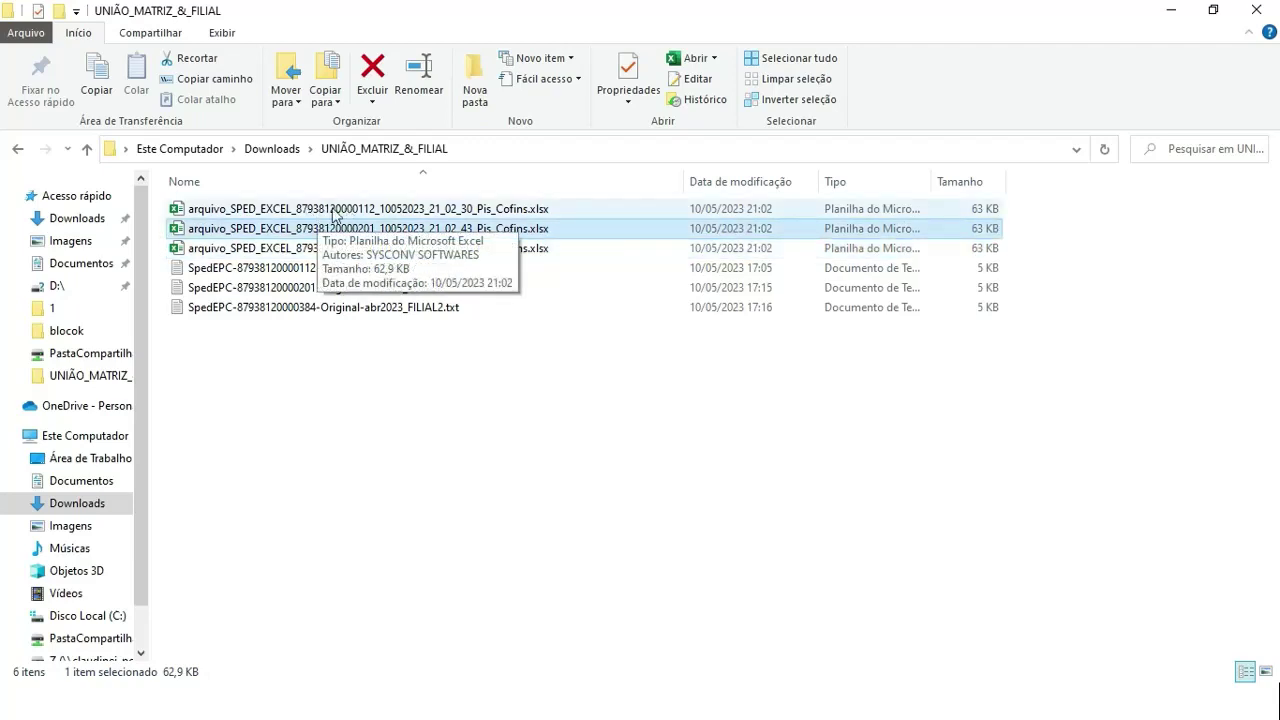
# Rename the head office's exported Excel file as MATRIZ_01, keeping the .xlsx extension.
pyautogui.click(365, 212)
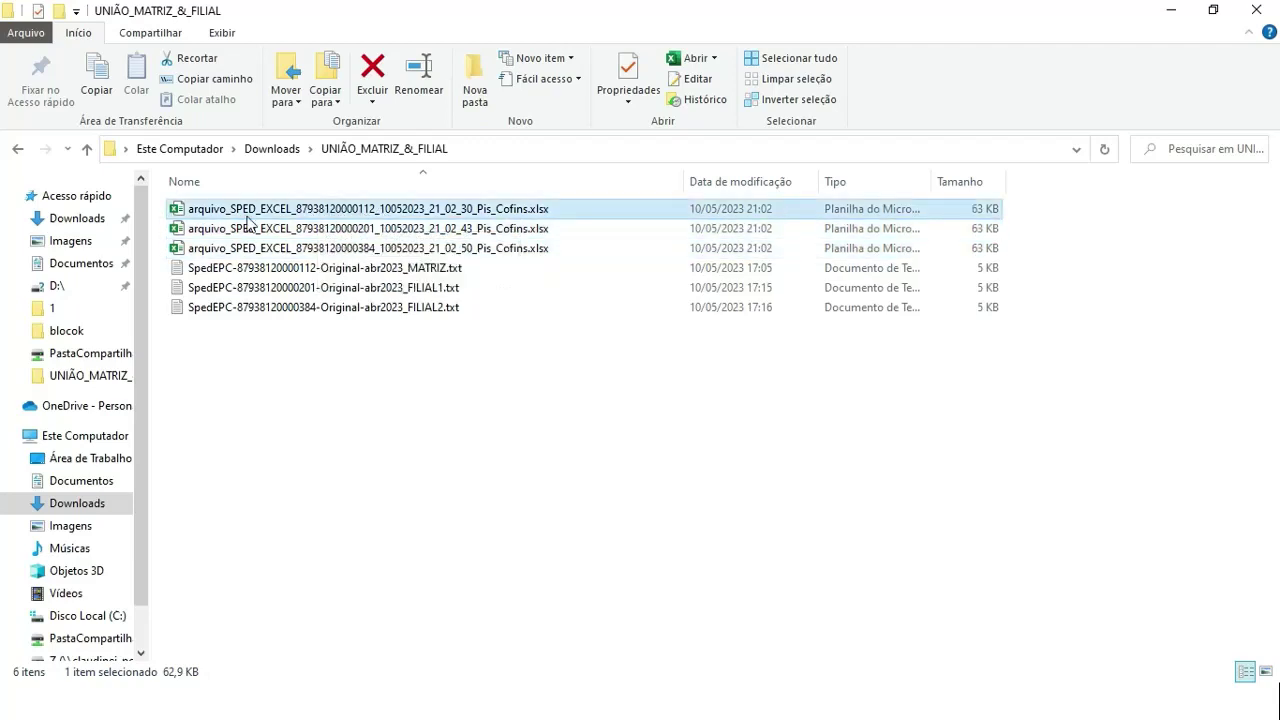
pyautogui.press('F2')
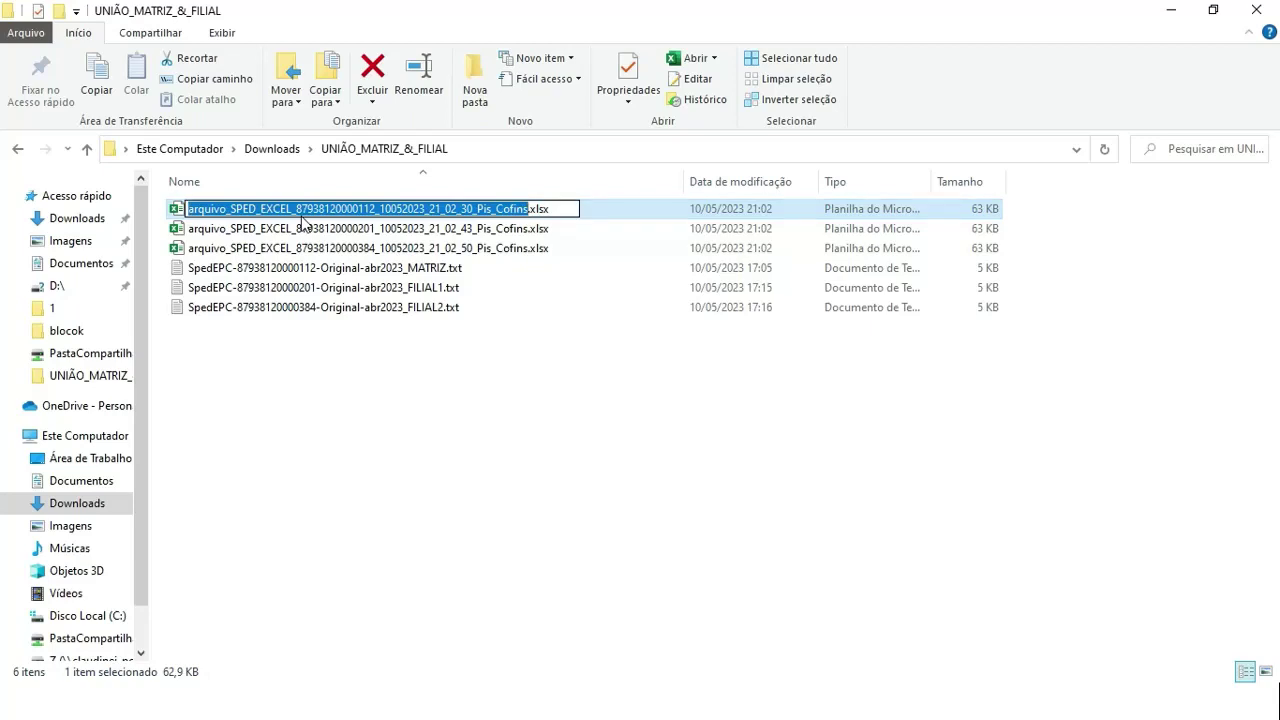
pyautogui.write('F')
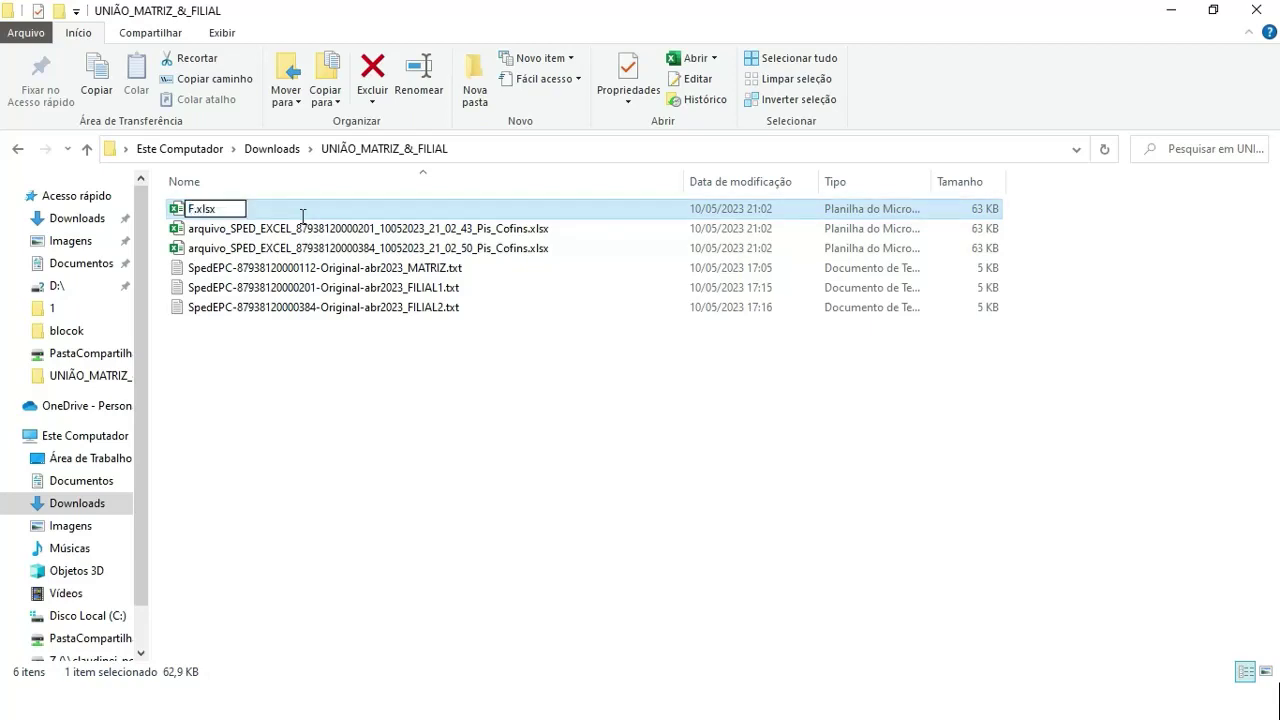
pyautogui.press('BackSpace')
pyautogui.write('m')
pyautogui.write('MATRIZ')
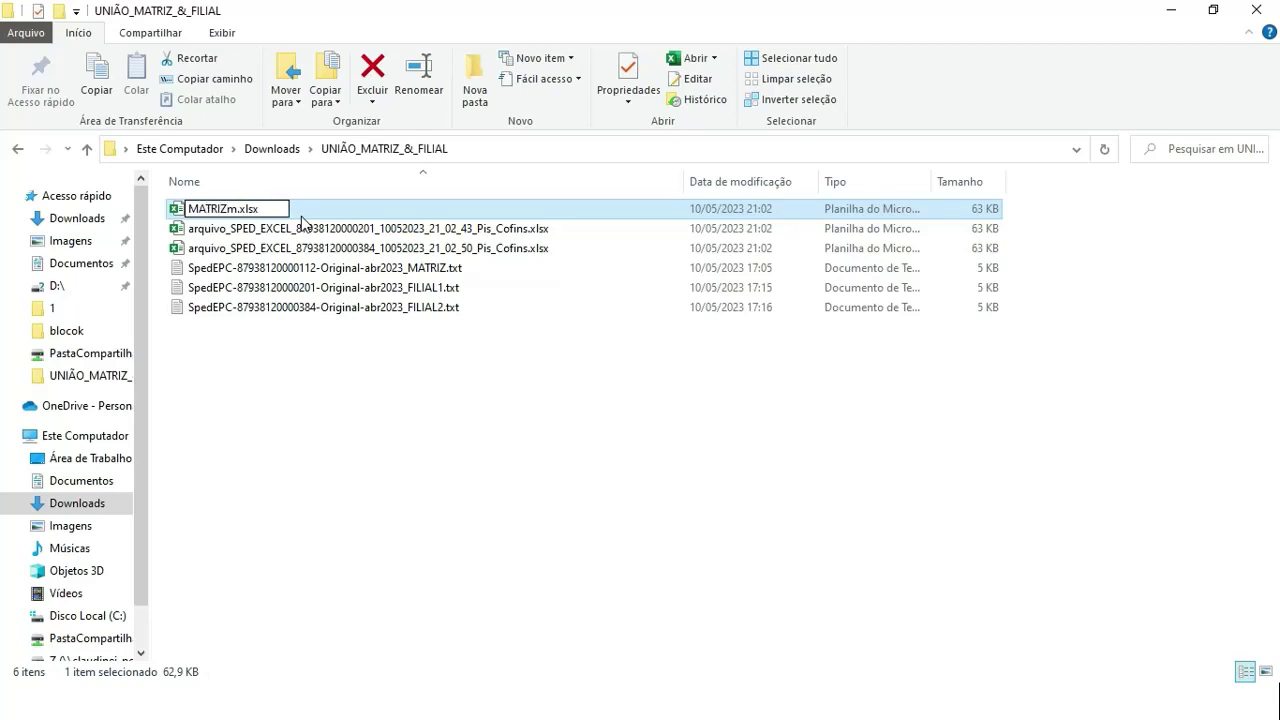
pyautogui.write('_01')
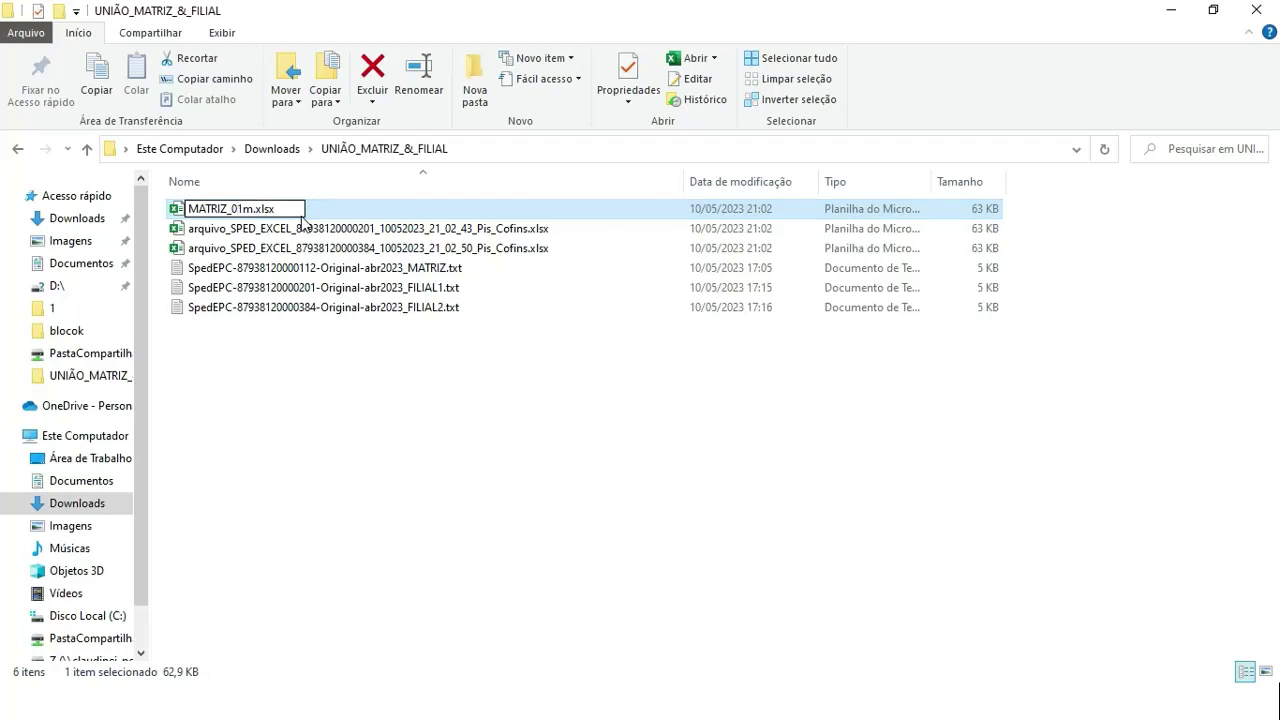
pyautogui.press('Delete')
pyautogui.write('1')
pyautogui.press('Return')
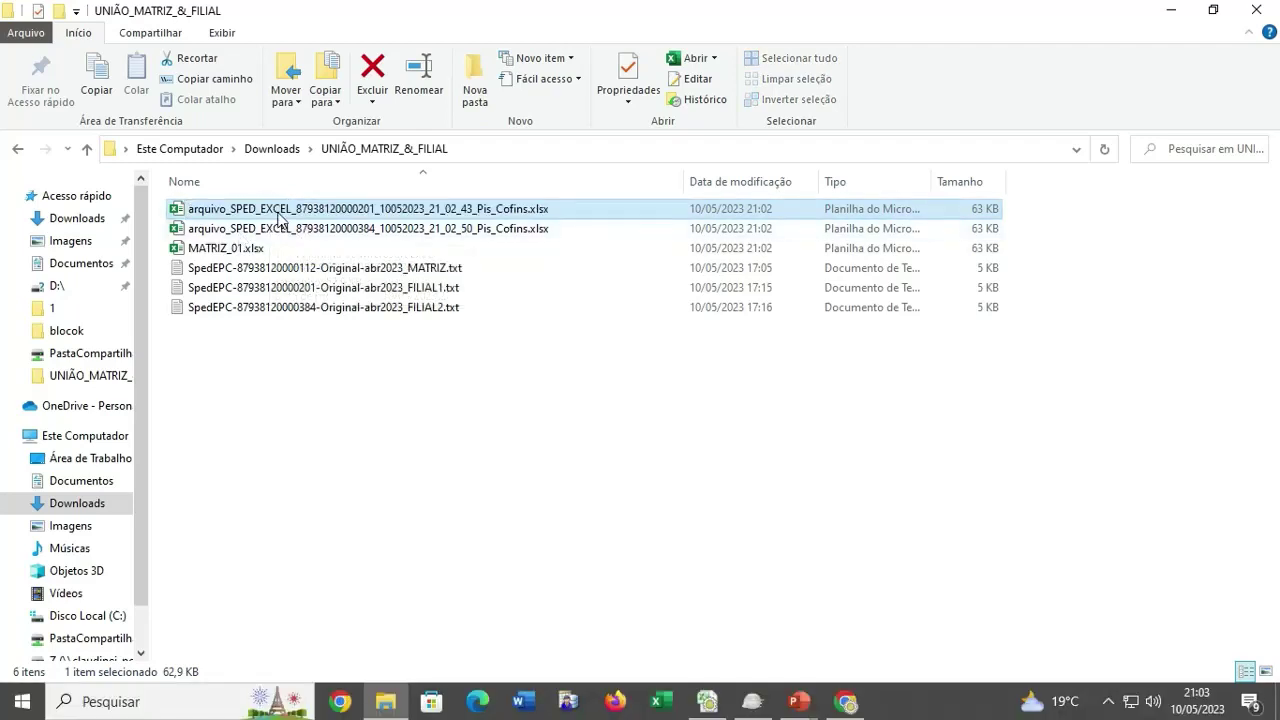
# Rename the first branch's exported Excel file as FILIAL_01, keeping the .xlsx extension.
pyautogui.click(279, 213)
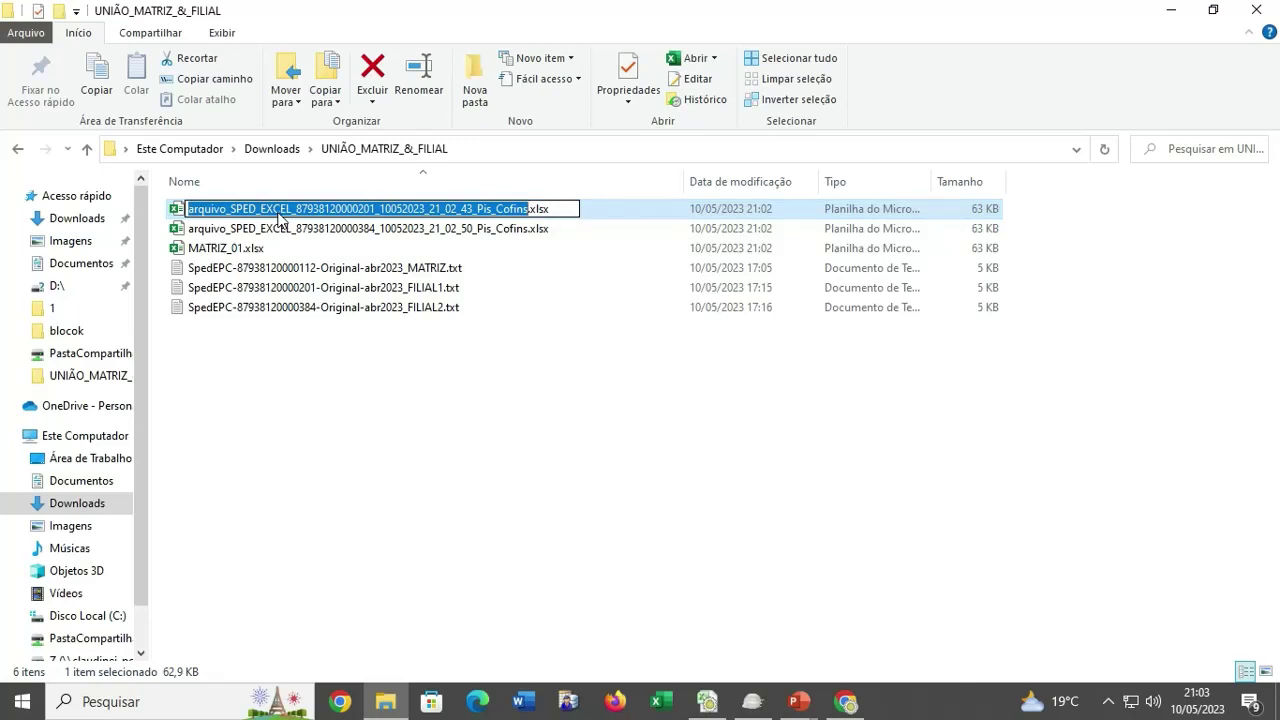
pyautogui.write('FILIA')
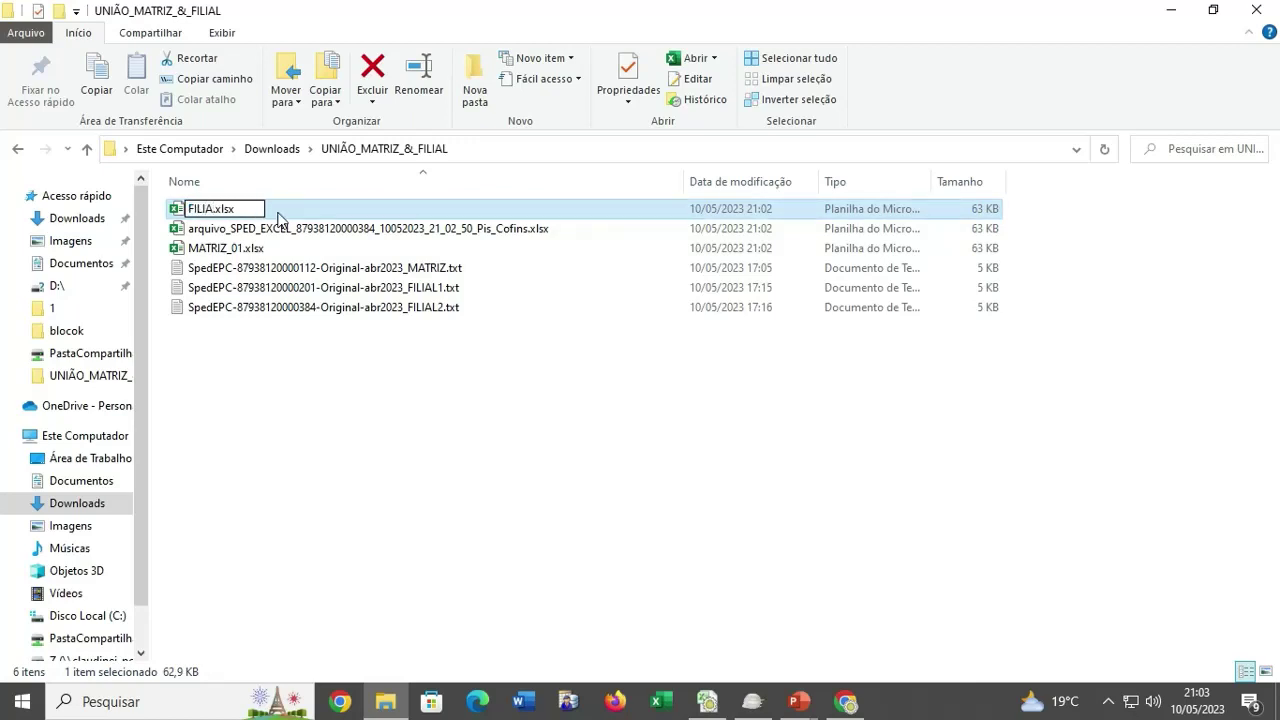
pyautogui.write('L_01')
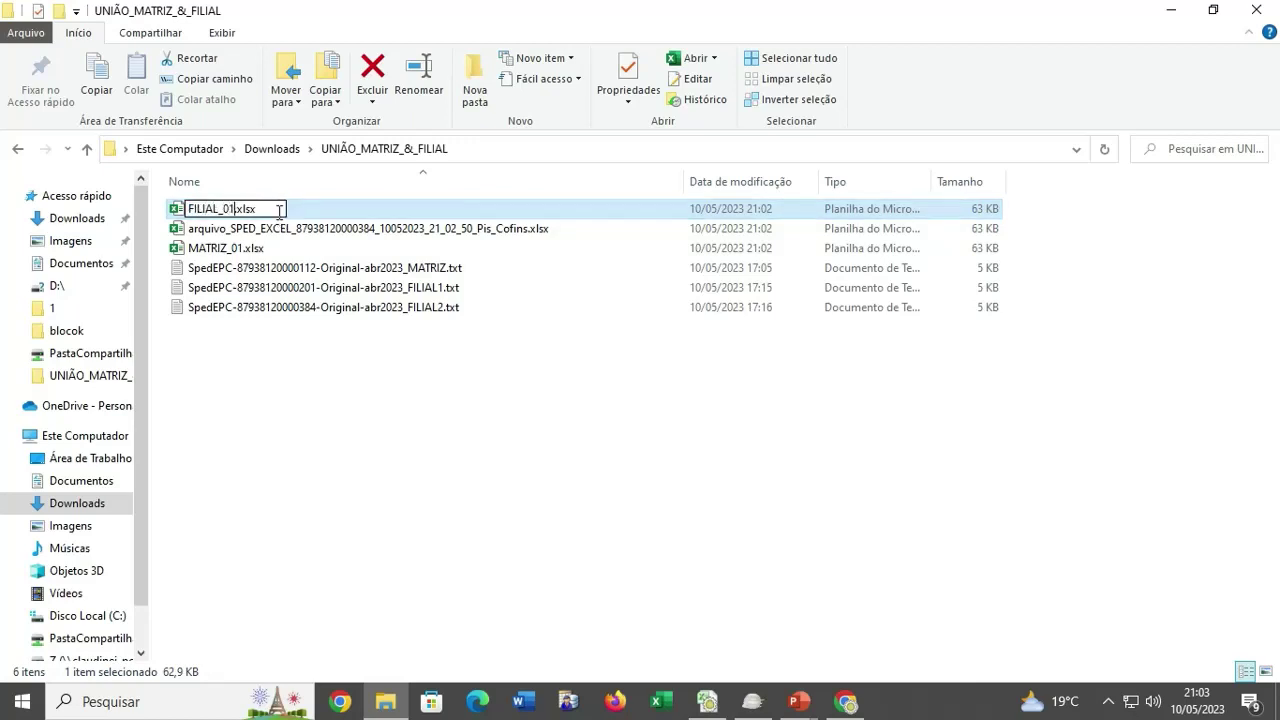
pyautogui.click(232, 249)
# Rename the second branch's exported Excel file as FILIAL_02, keeping the .xlsx extension.
pyautogui.click(289, 214)
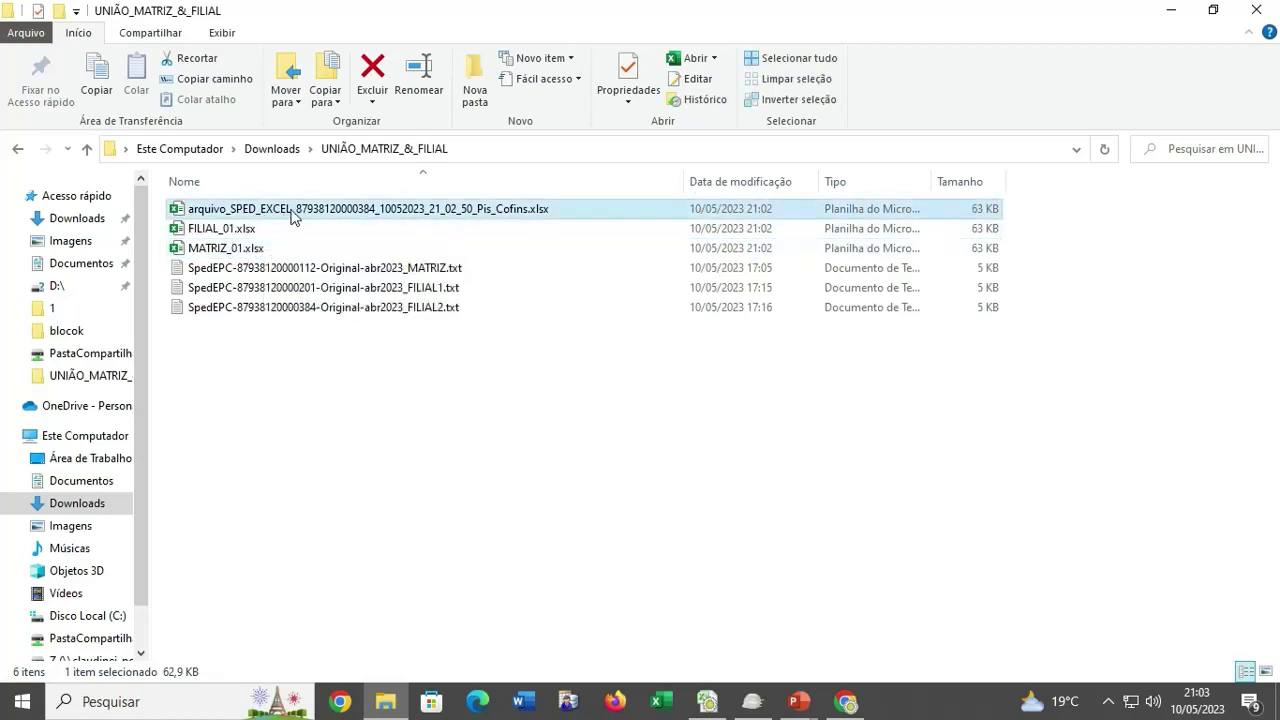
pyautogui.press('F2')
pyautogui.write('FILIAL')
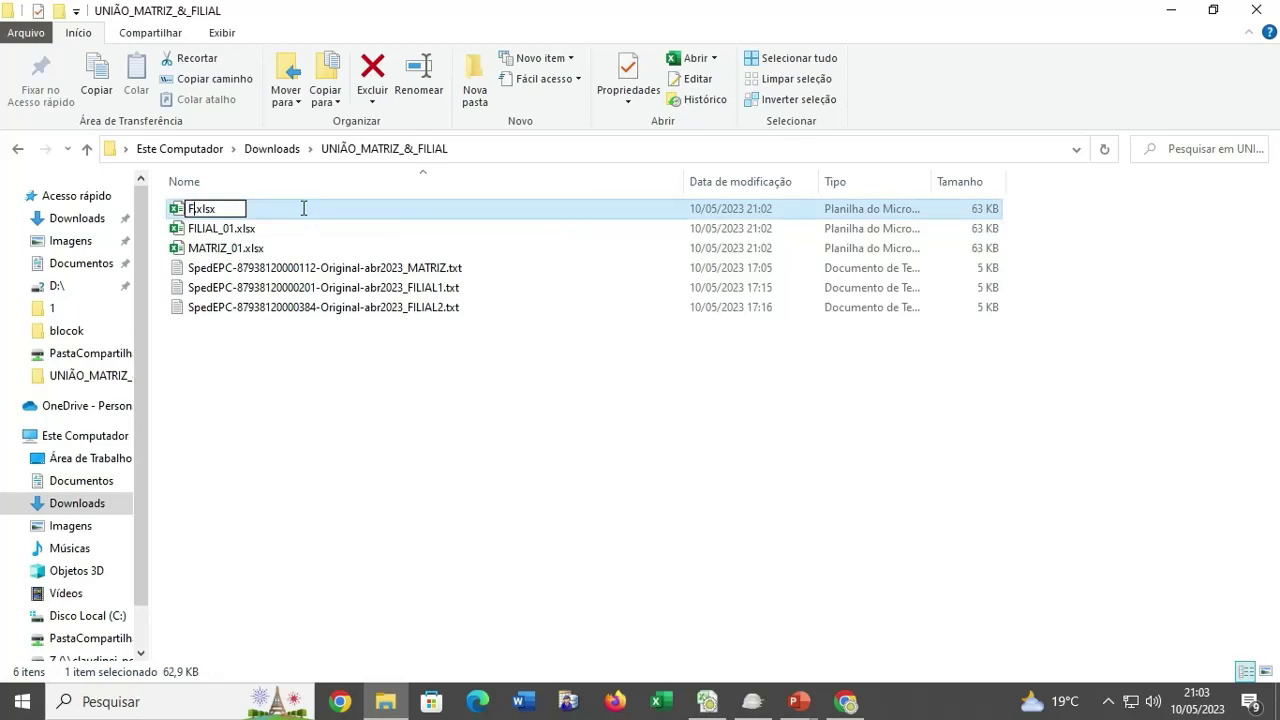
pyautogui.write('_02')
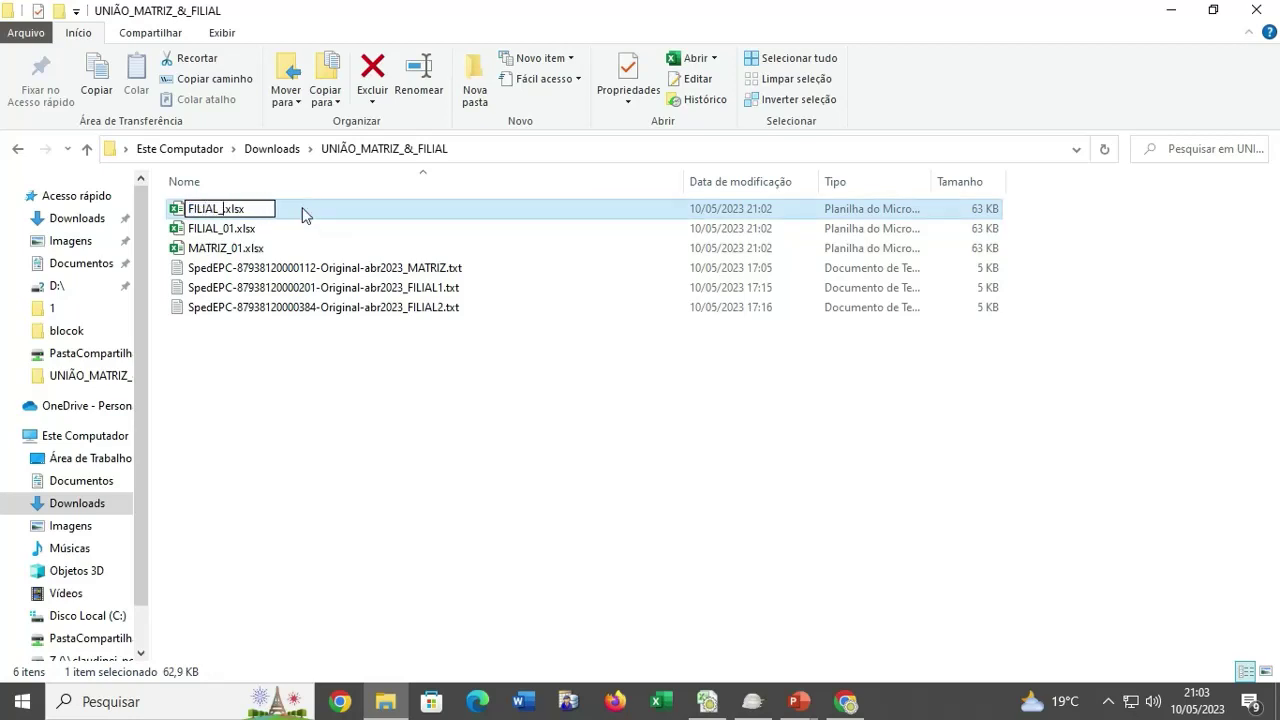
pyautogui.click(510, 435)
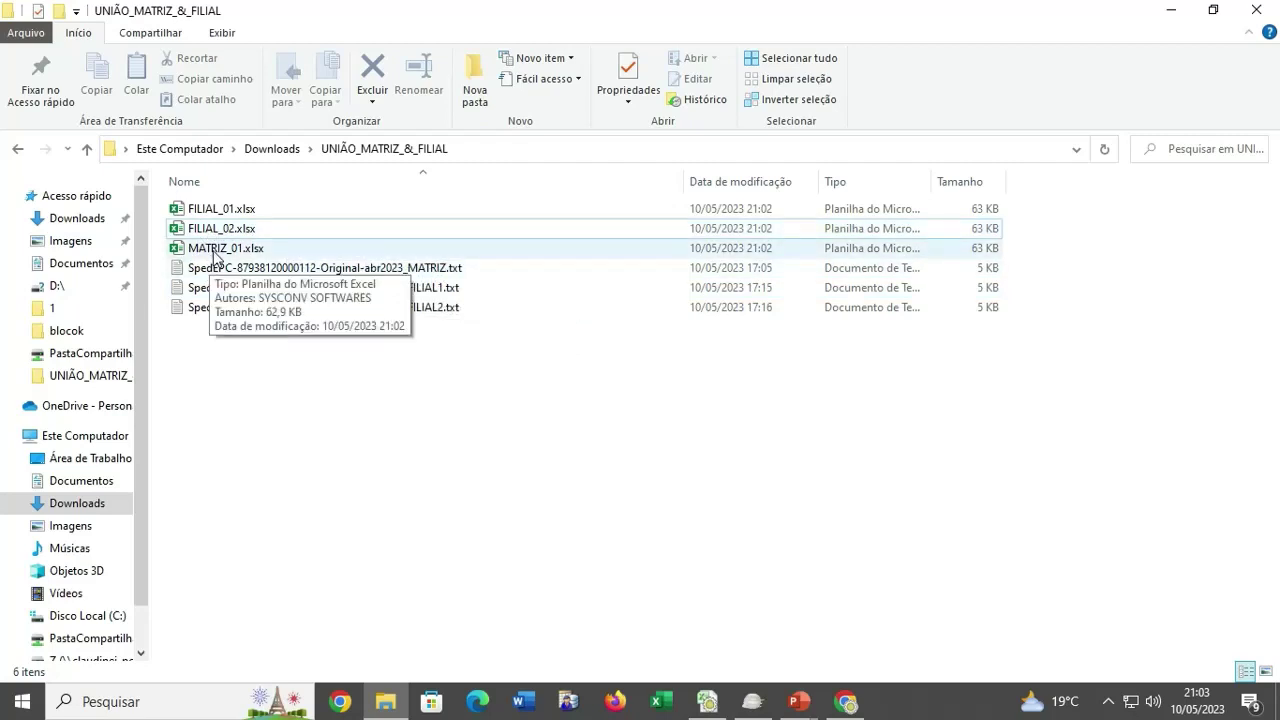
# Open the MATRIZ_01.xlsx workbook in Excel.
pyautogui.doubleClick(215, 252)
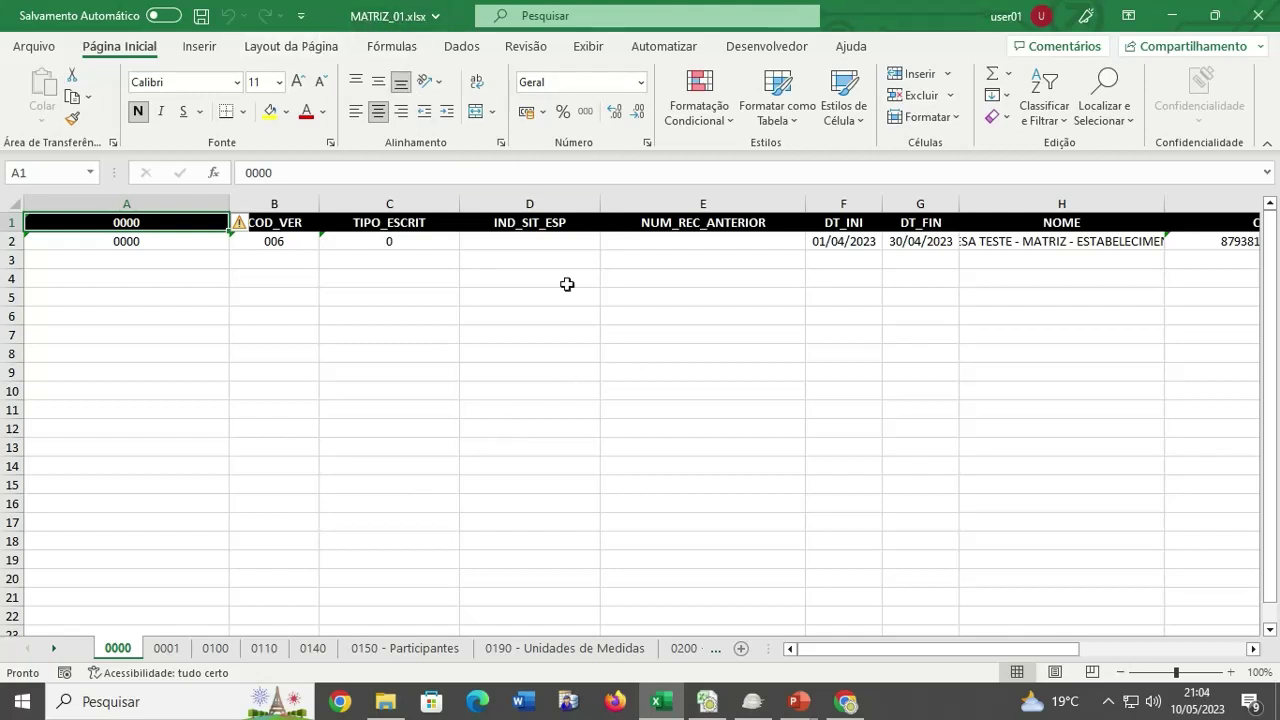
# Open the FILIAL_01.xlsx and FILIAL_02.xlsx workbooks from the UNIÃO_MATRIZ_&_FILIAL folder.
pyautogui.click(385, 701)
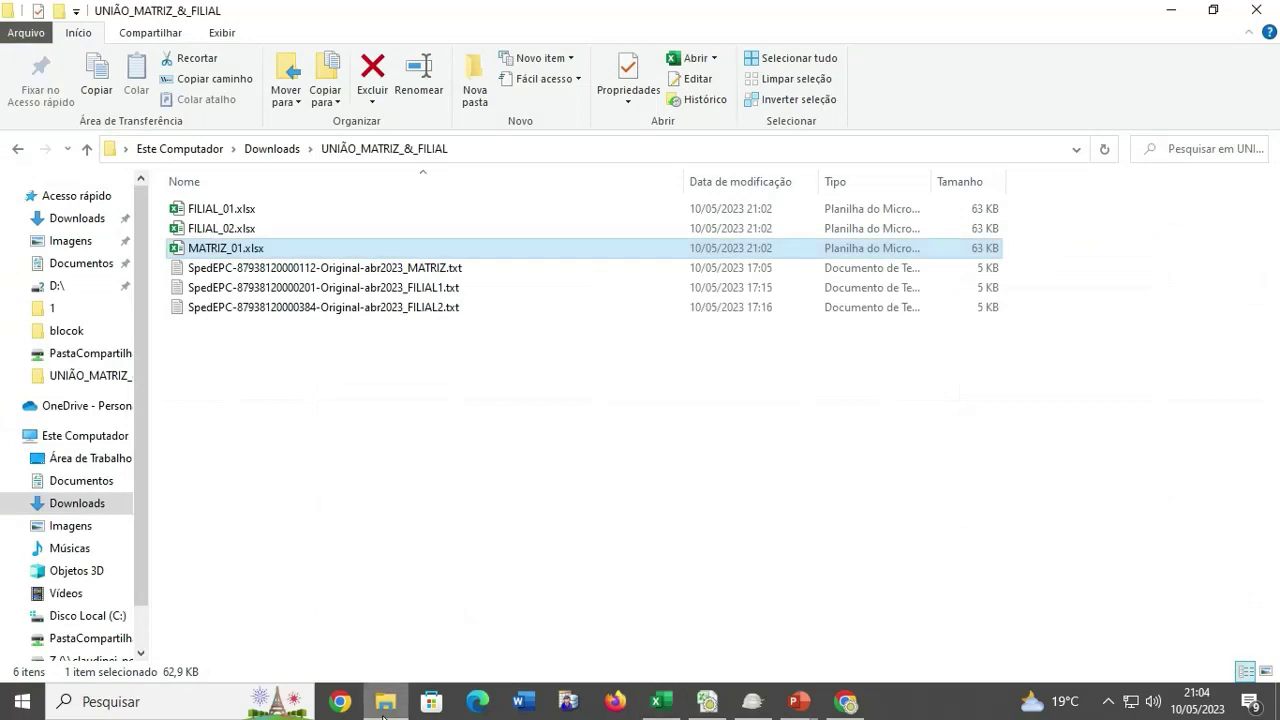
pyautogui.click(228, 212)
pyautogui.doubleClick(228, 212)
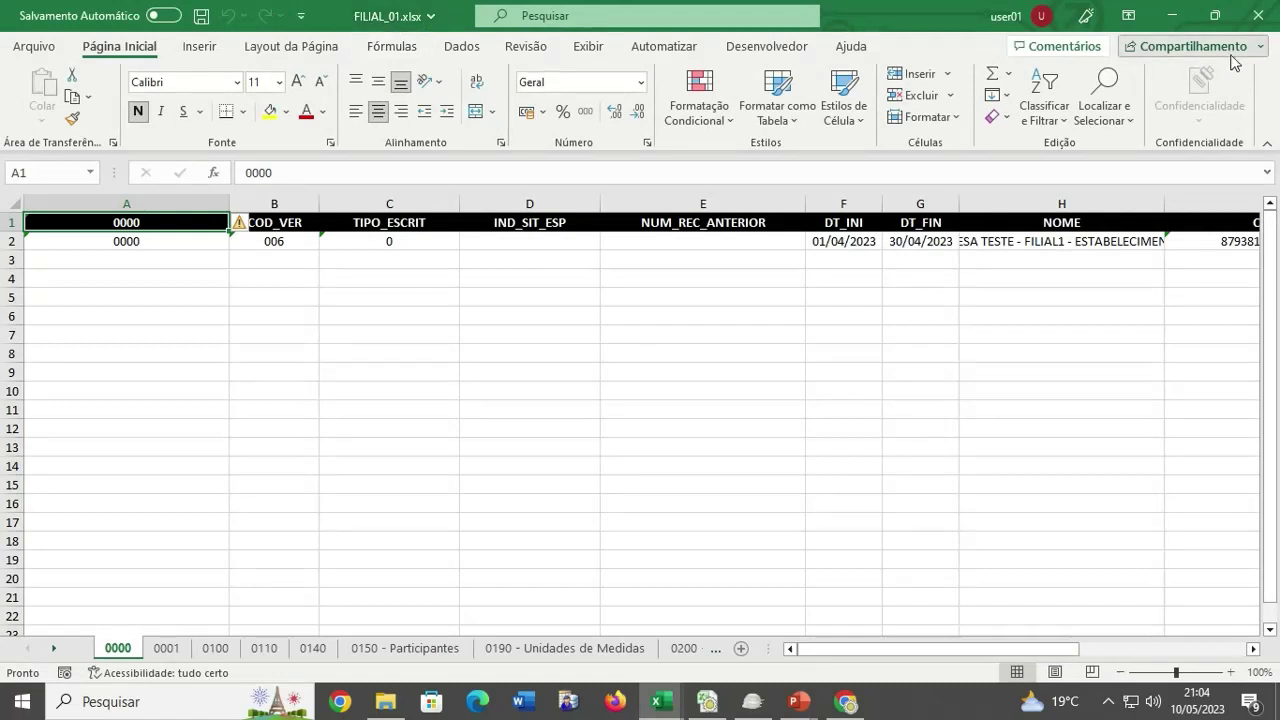
pyautogui.click(392, 712)
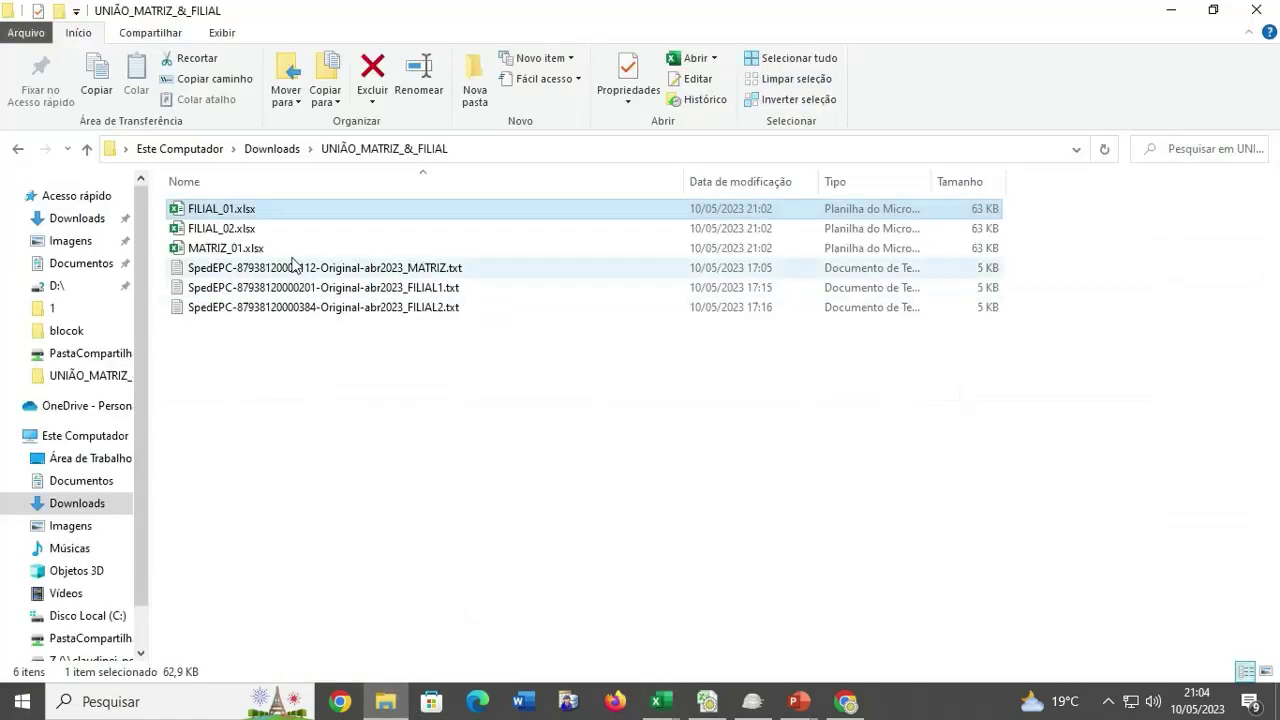
pyautogui.doubleClick(235, 231)
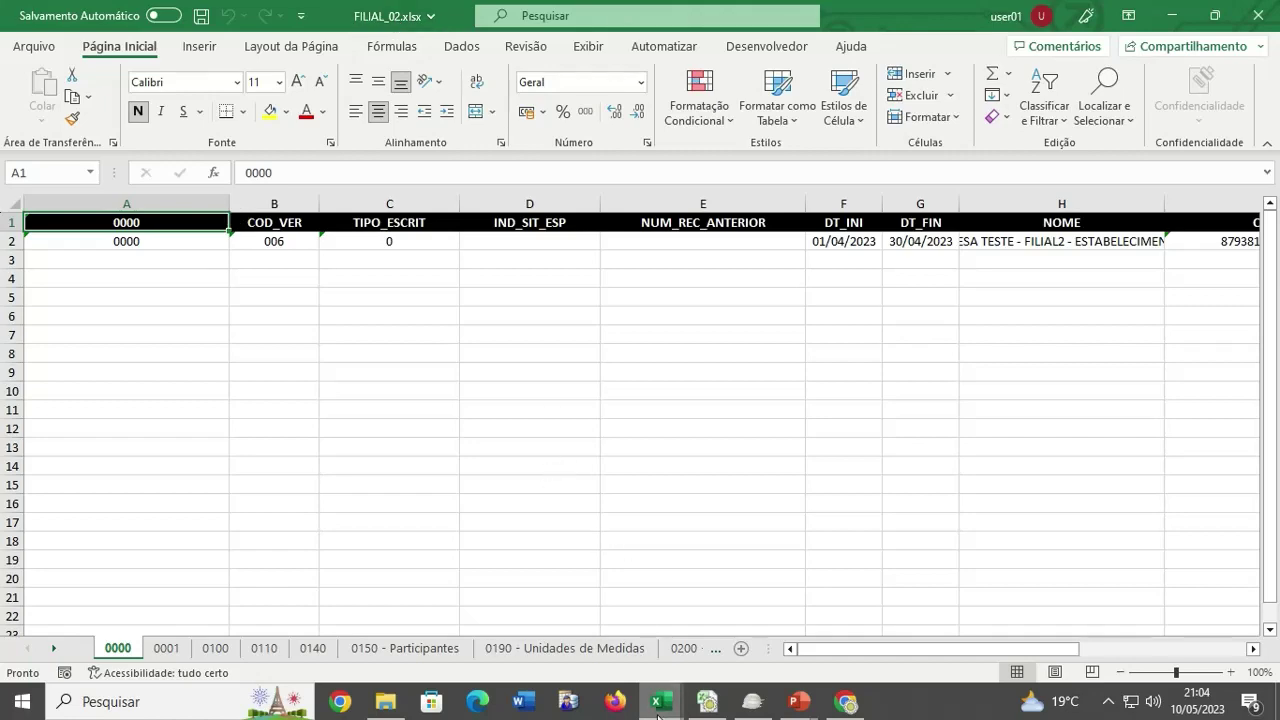
# Switch back to the MATRIZ_01.xlsx workbook.
pyautogui.moveTo(657, 714)
pyautogui.click(449, 614)
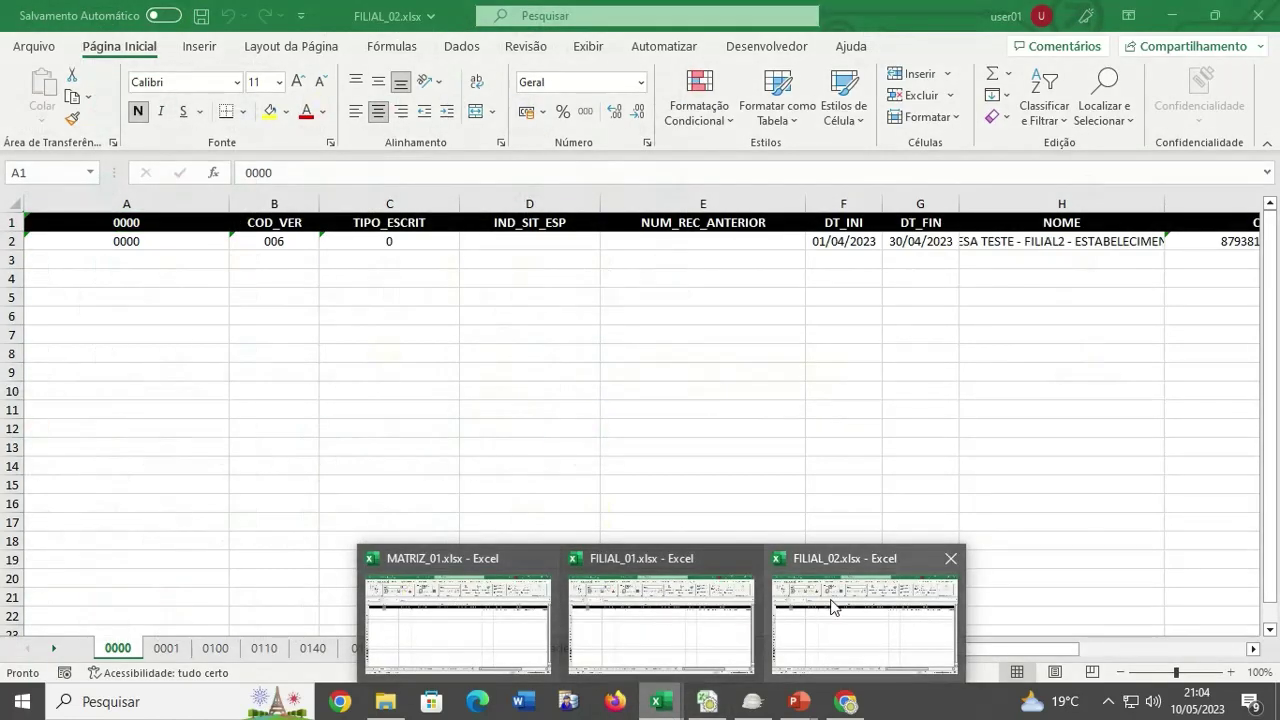
pyautogui.click(486, 591)
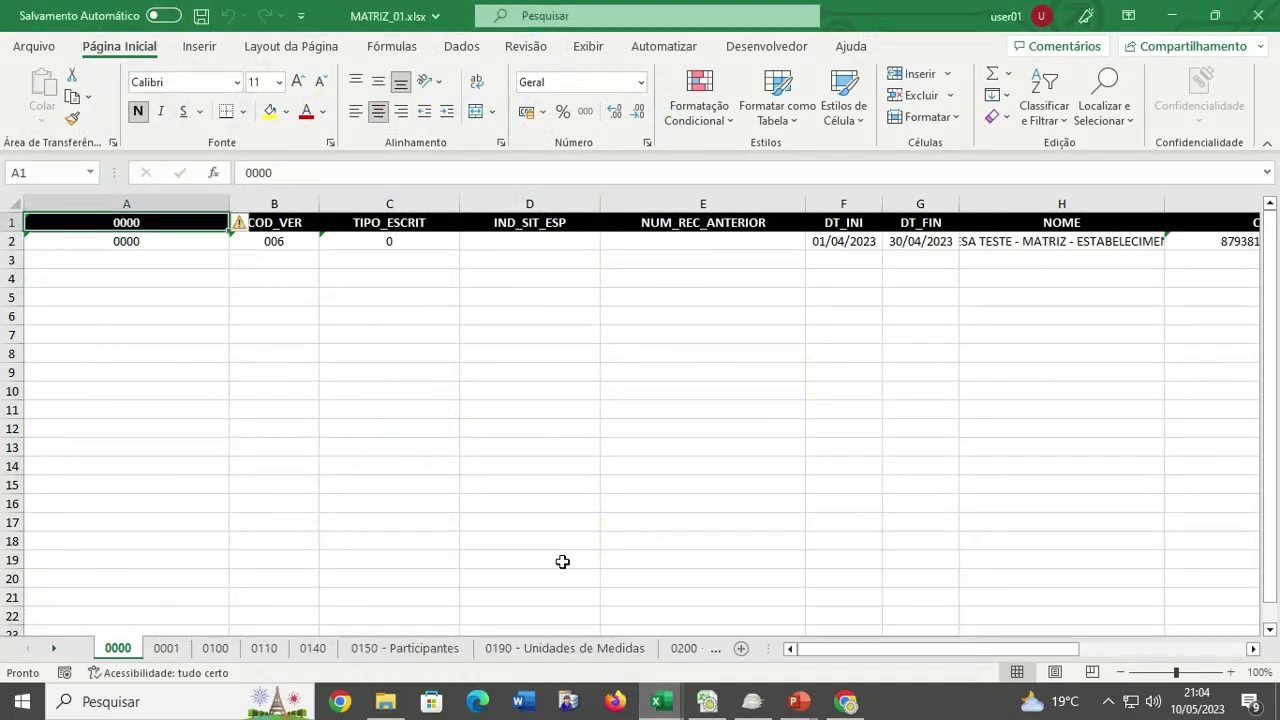
pyautogui.click(584, 502)
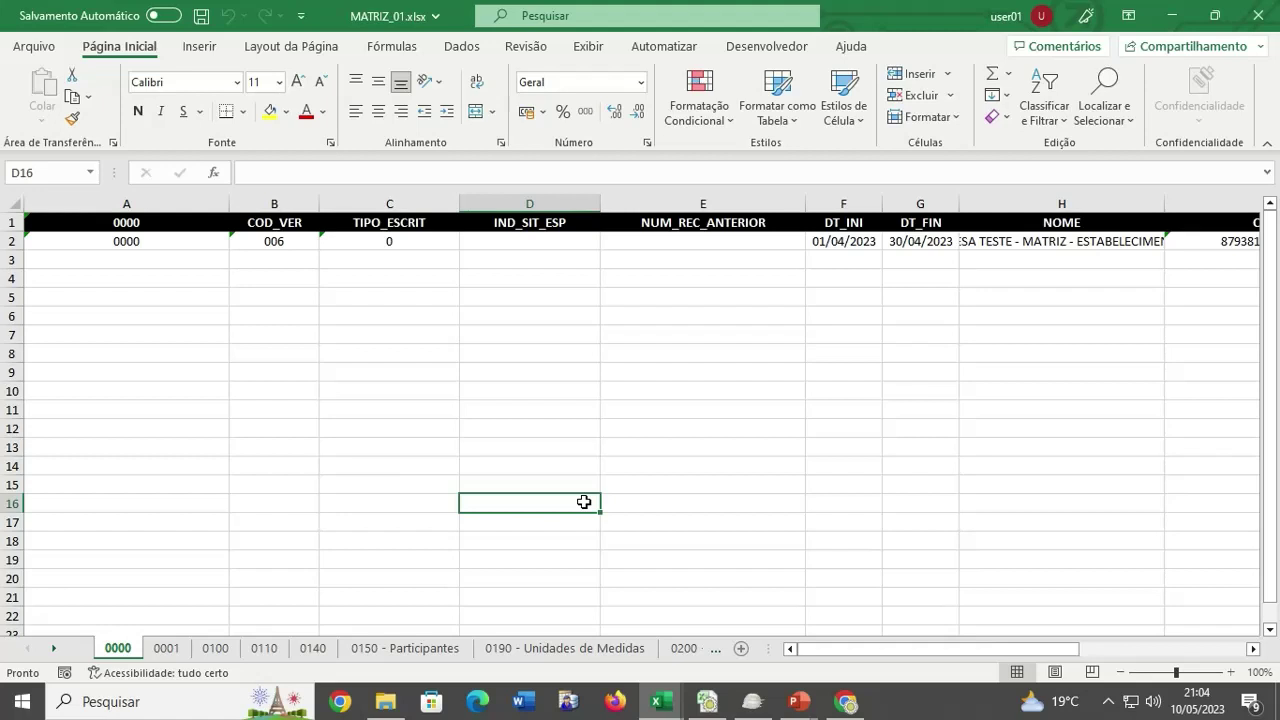
pyautogui.click(971, 423)
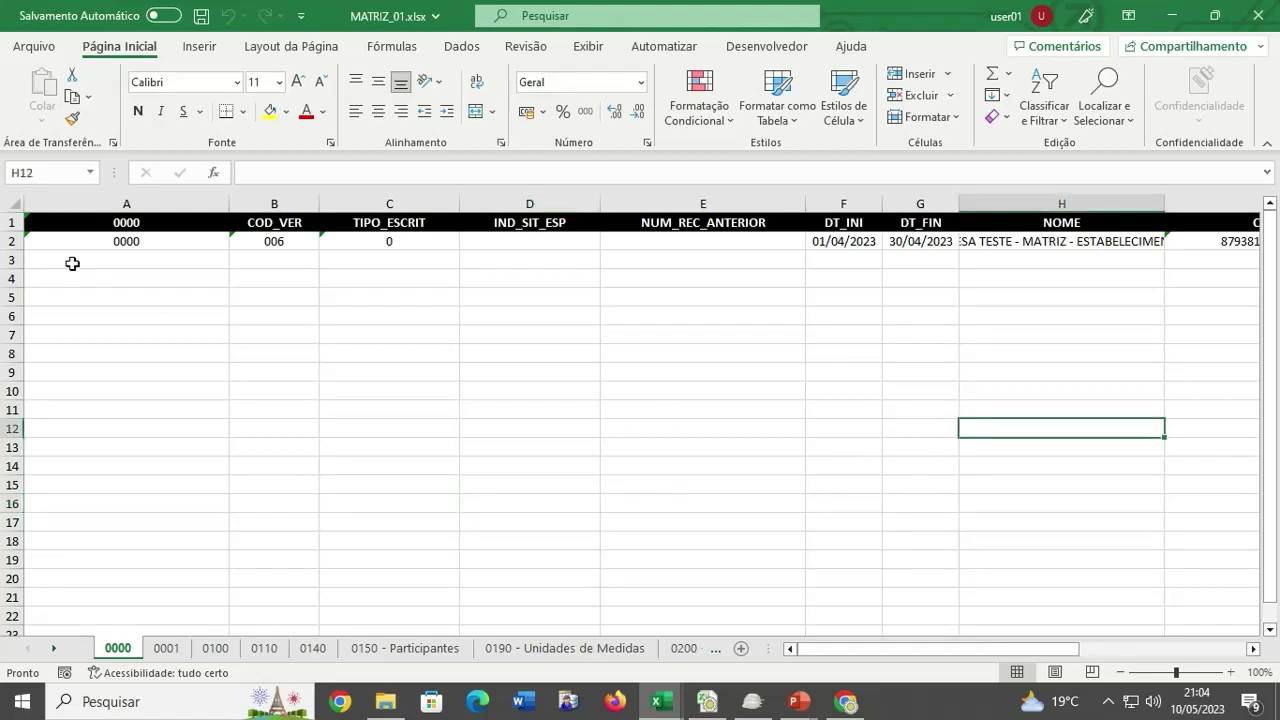
# Look through the head office workbook's block 0 and block 1 record sheets, from 0001 to 1990.
pyautogui.click(166, 648)
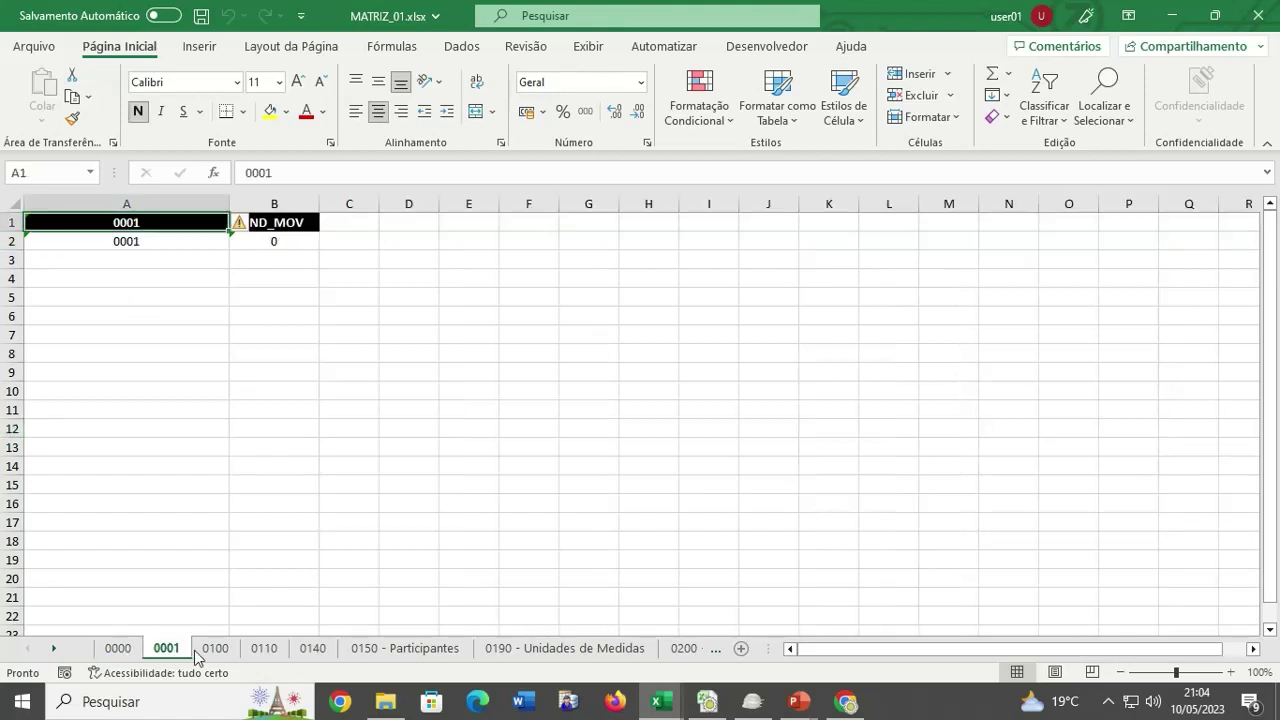
pyautogui.click(215, 648)
pyautogui.click(264, 648)
pyautogui.click(312, 648)
pyautogui.click(407, 648)
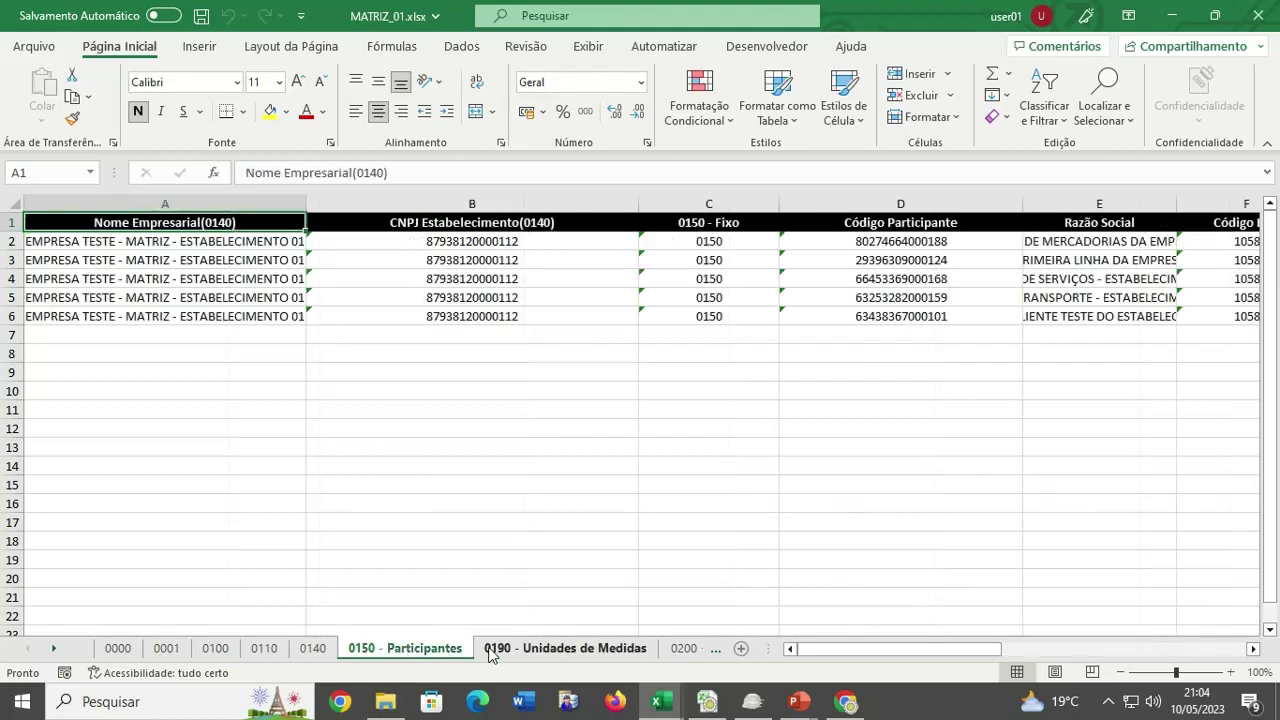
pyautogui.click(520, 648)
pyautogui.click(682, 648)
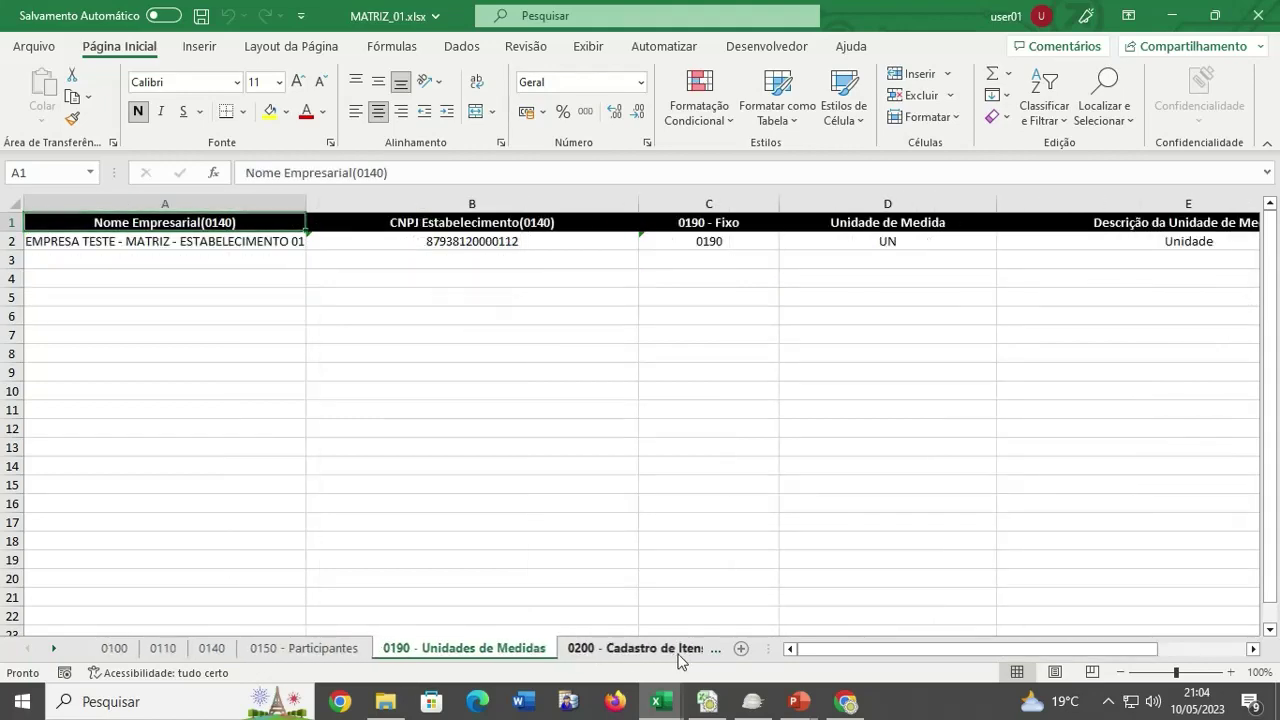
pyautogui.click(55, 649)
pyautogui.click(55, 649)
pyautogui.click(55, 649)
pyautogui.click(55, 649)
pyautogui.click(397, 650)
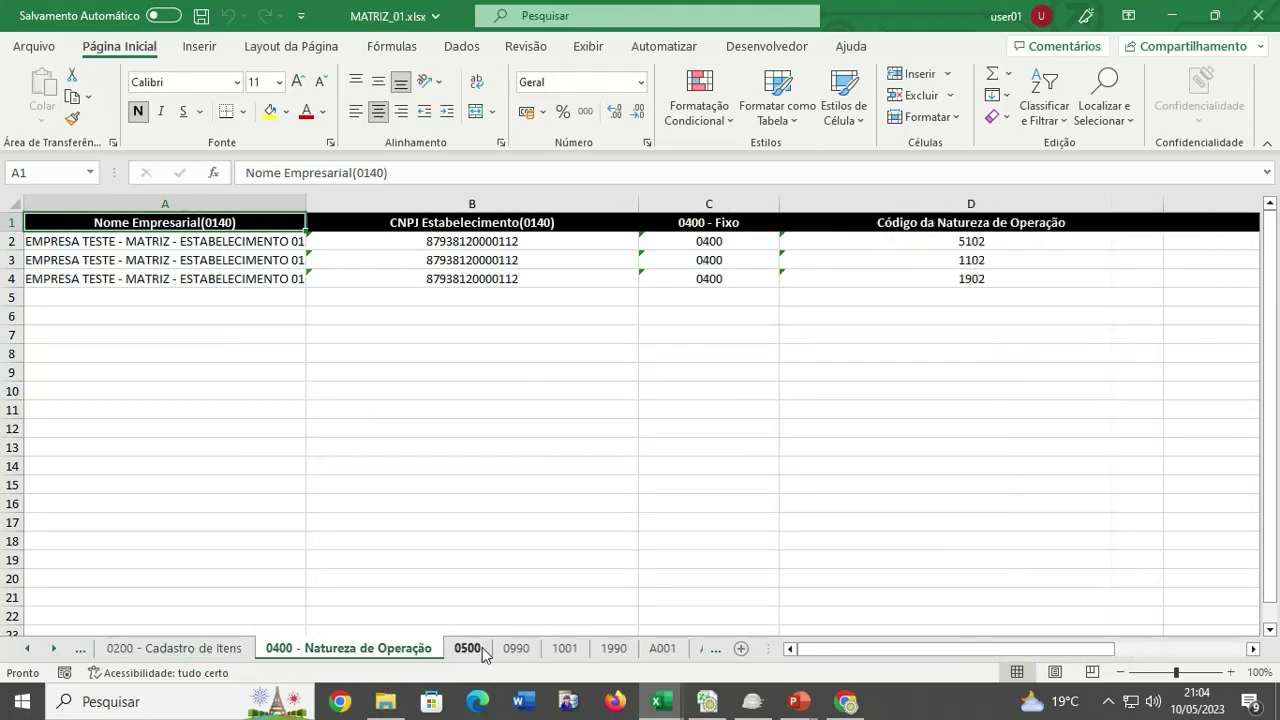
pyautogui.click(467, 648)
pyautogui.click(516, 648)
pyautogui.click(564, 648)
pyautogui.click(614, 650)
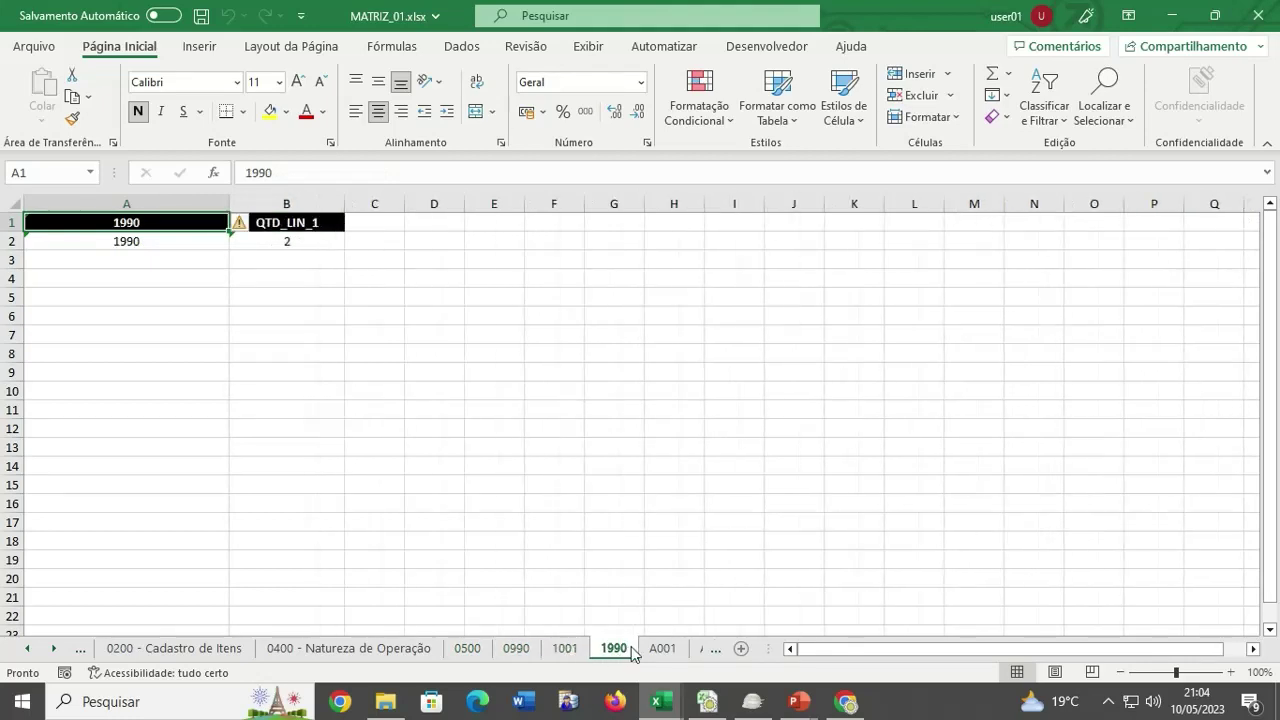
# Look through the head office workbook's block A sheets, from A001 through A100 and A170 to A990.
pyautogui.click(660, 648)
pyautogui.click(55, 649)
pyautogui.click(55, 649)
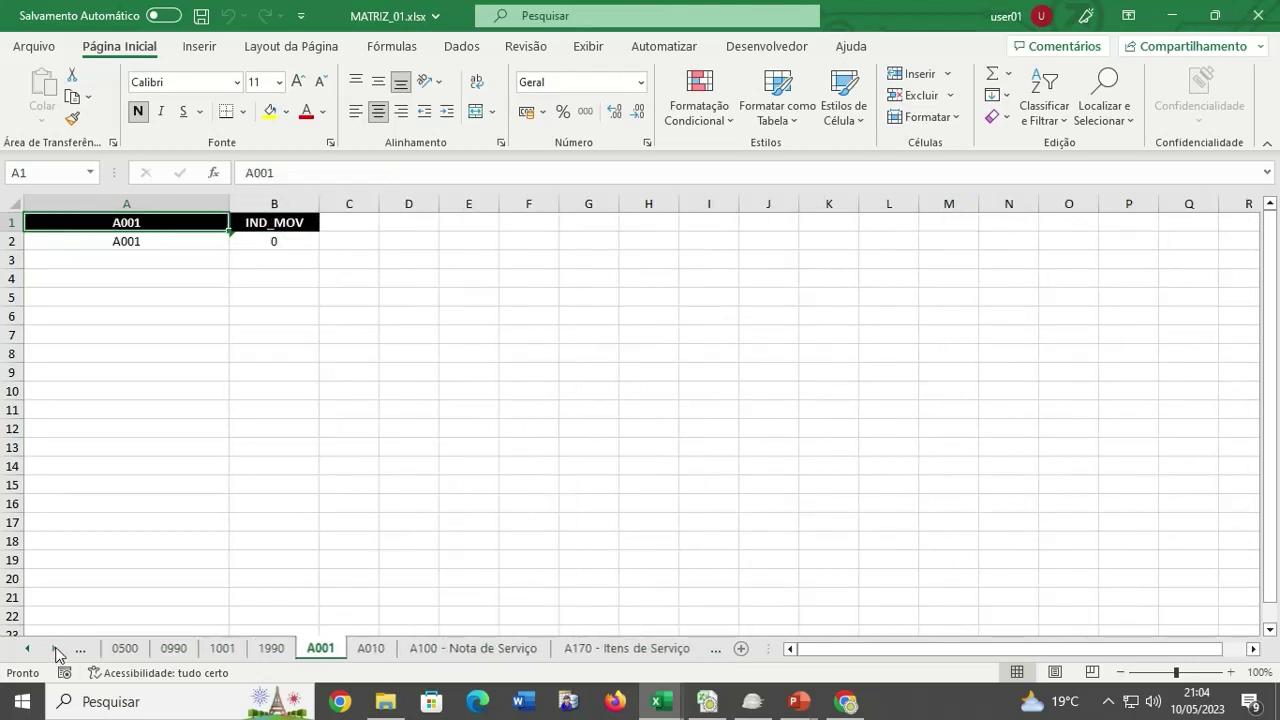
pyautogui.click(55, 649)
pyautogui.click(139, 652)
pyautogui.click(168, 650)
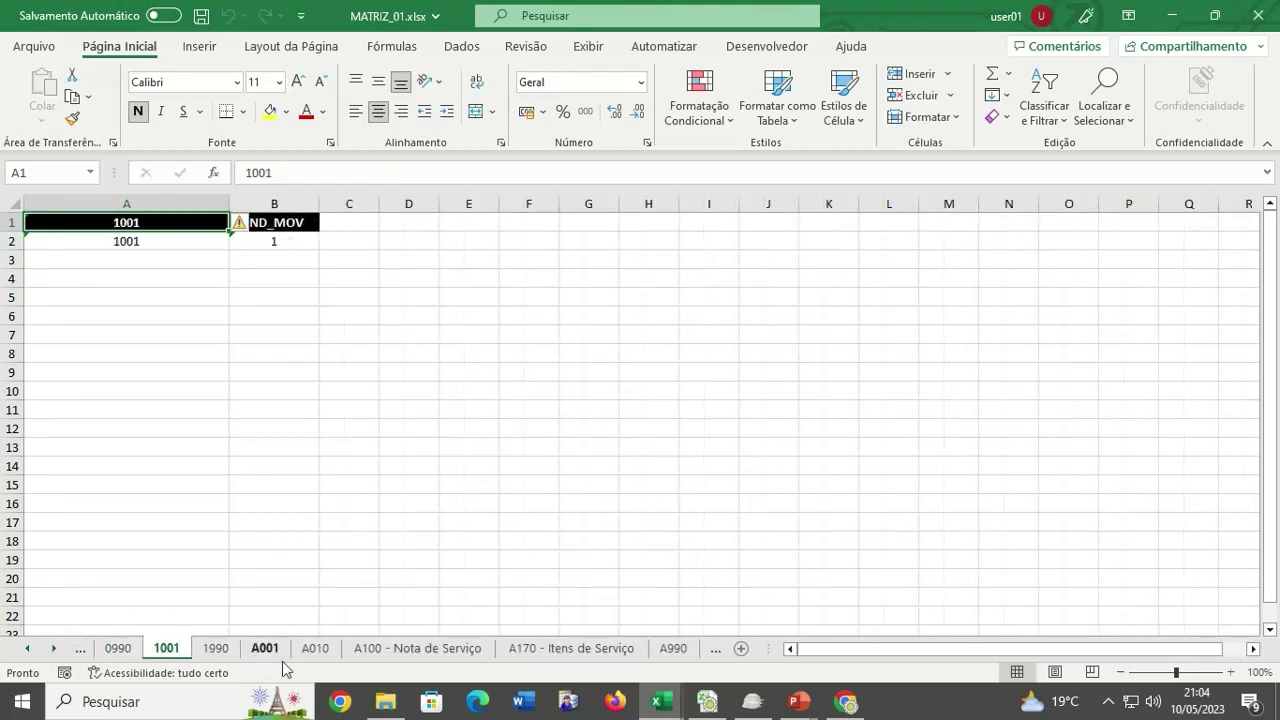
pyautogui.click(270, 650)
pyautogui.click(320, 650)
pyautogui.click(384, 652)
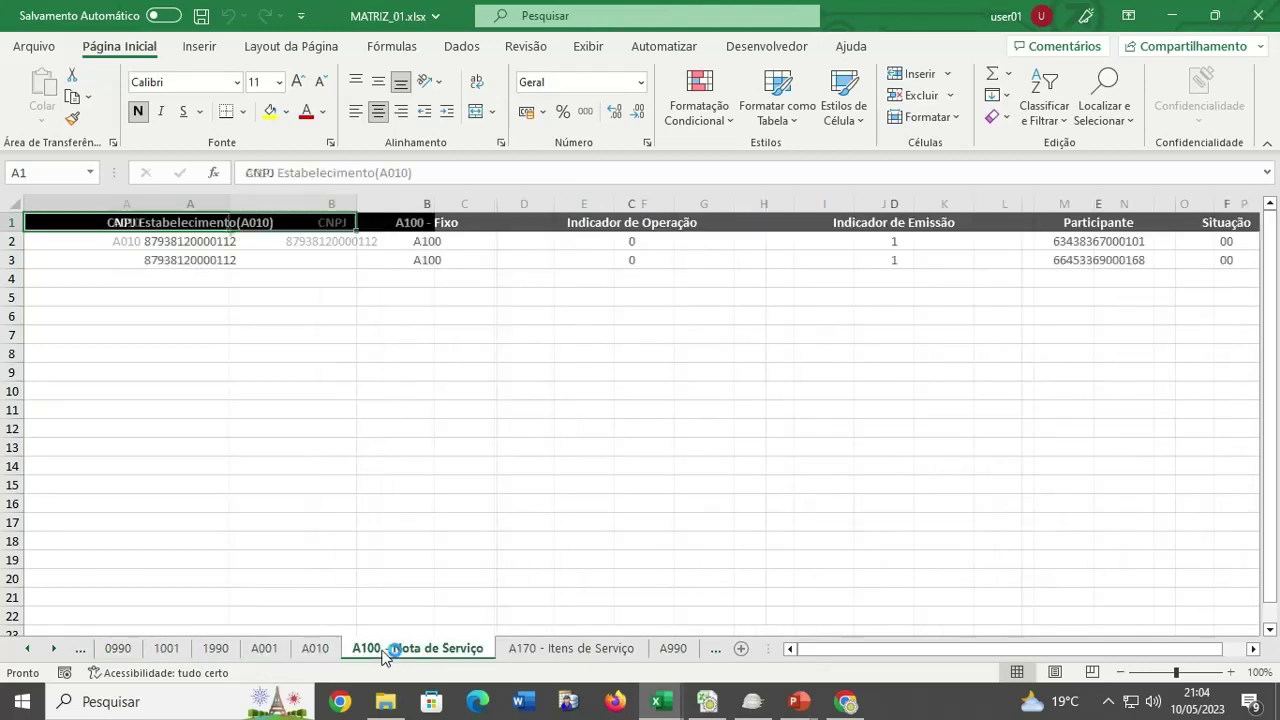
pyautogui.click(543, 650)
pyautogui.click(668, 650)
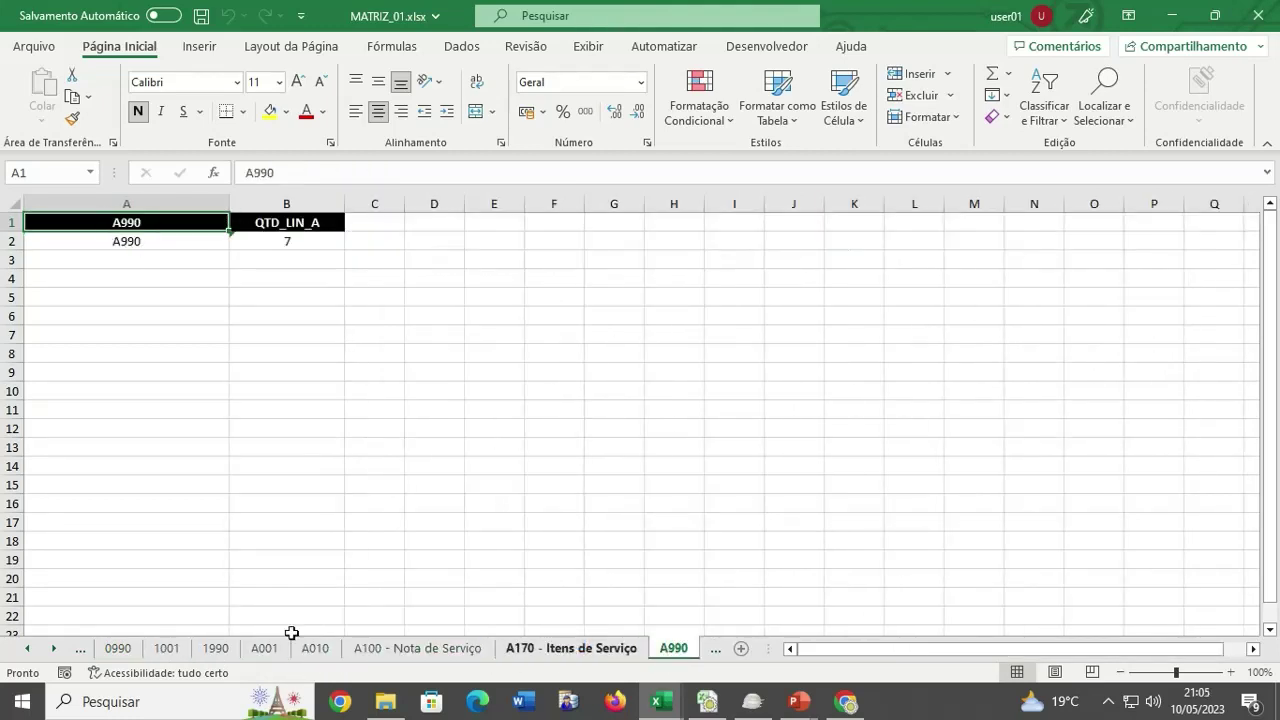
# Return to sheet 0000 of the head office workbook and select its record in row 2.
pyautogui.click(28, 649)
pyautogui.click(28, 649)
pyautogui.click(28, 649)
pyautogui.click(28, 649)
pyautogui.click(28, 649)
pyautogui.click(28, 649)
pyautogui.click(28, 649)
pyautogui.click(28, 649)
pyautogui.click(28, 649)
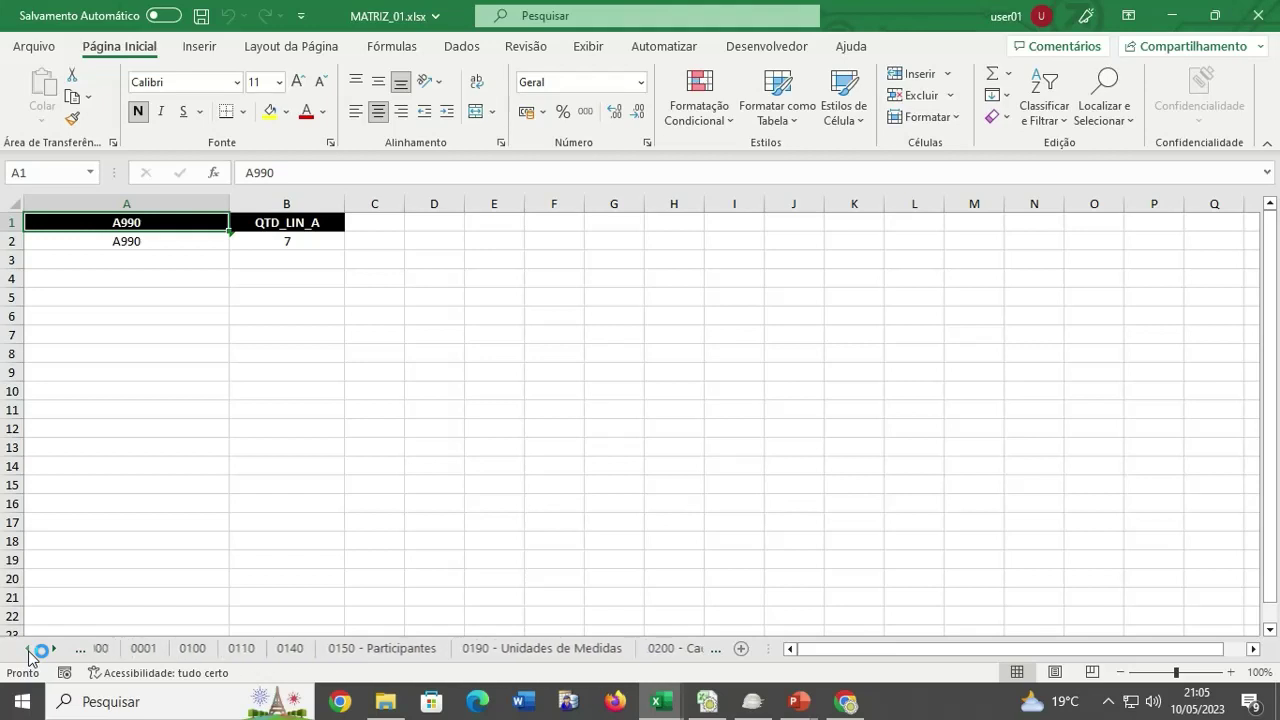
pyautogui.click(28, 649)
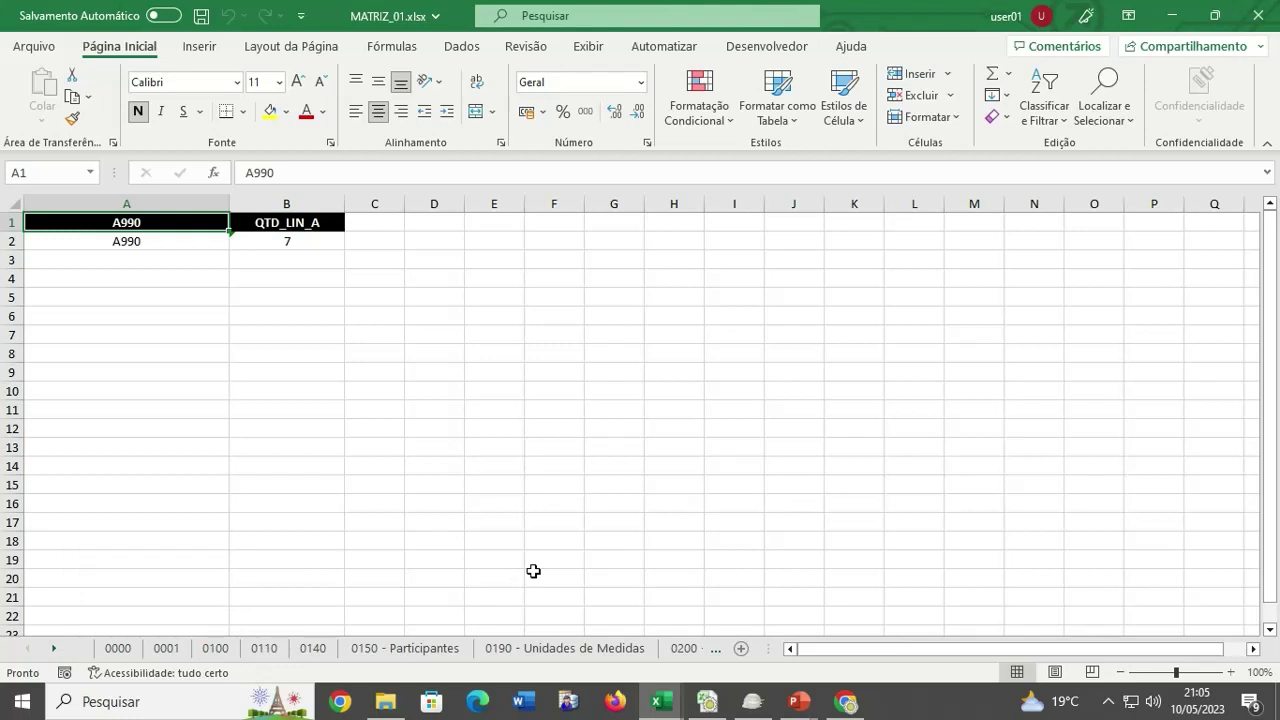
pyautogui.click(275, 502)
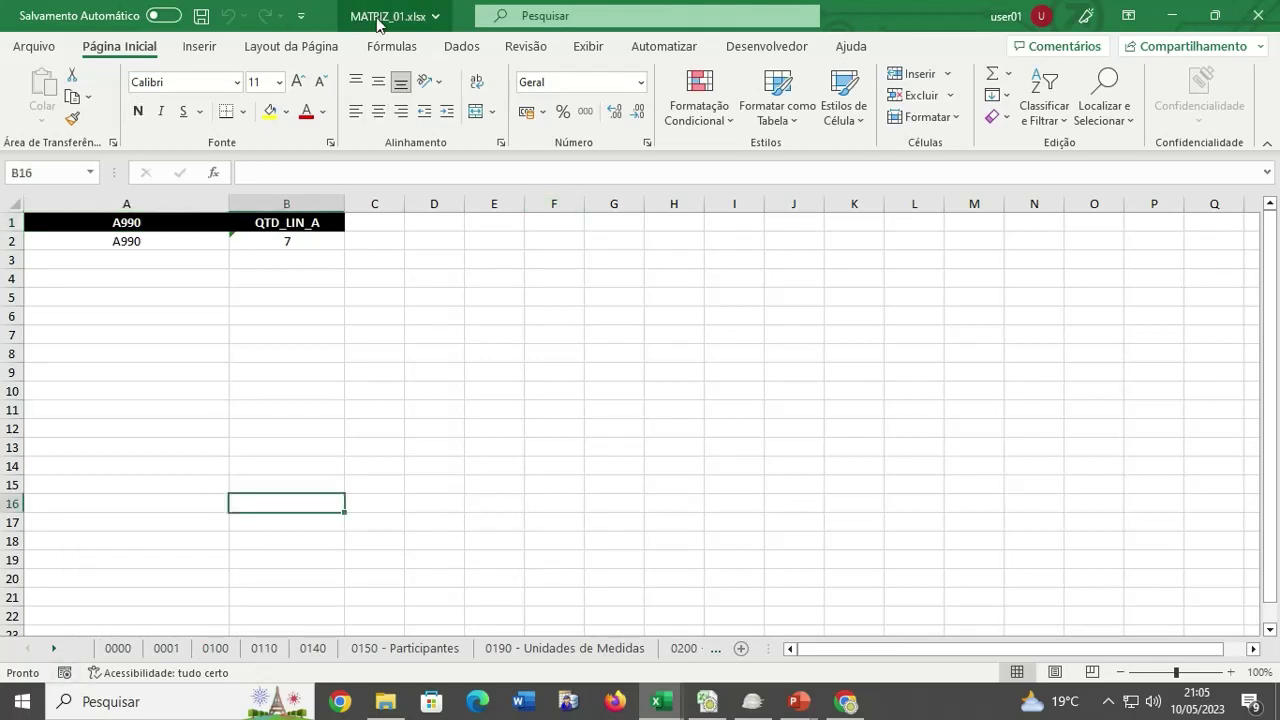
pyautogui.click(118, 648)
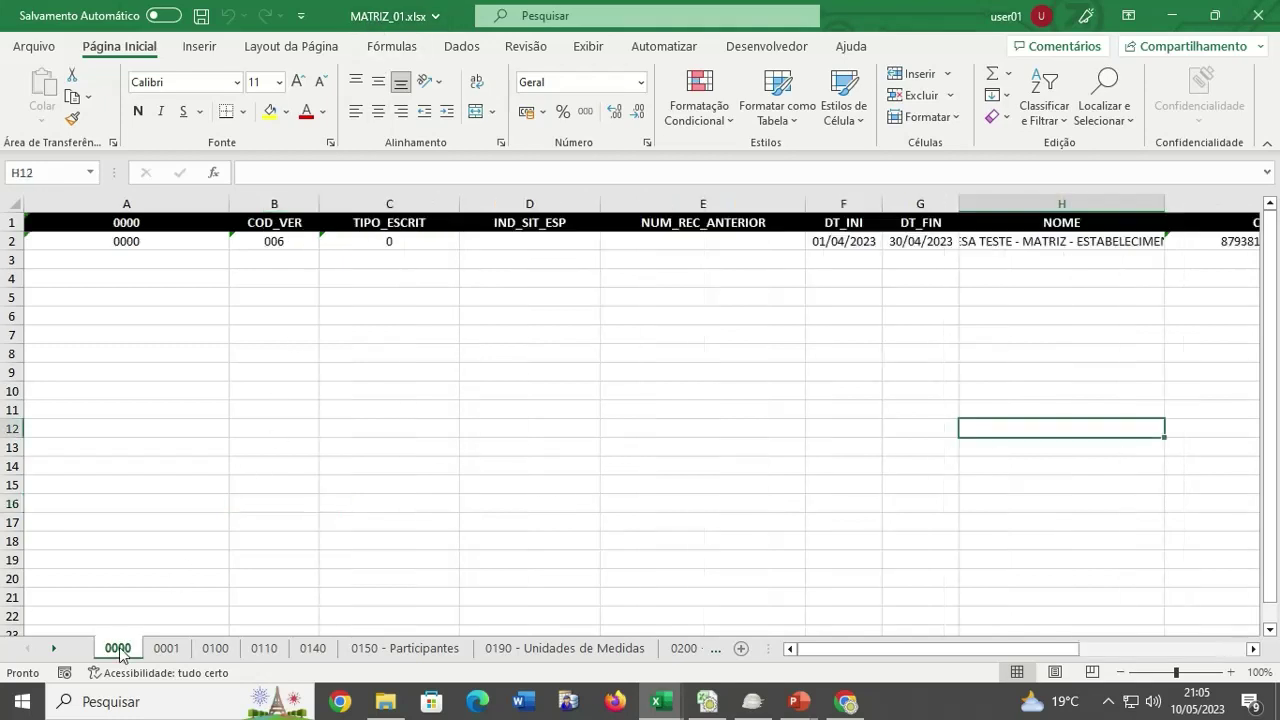
pyautogui.click(13, 241)
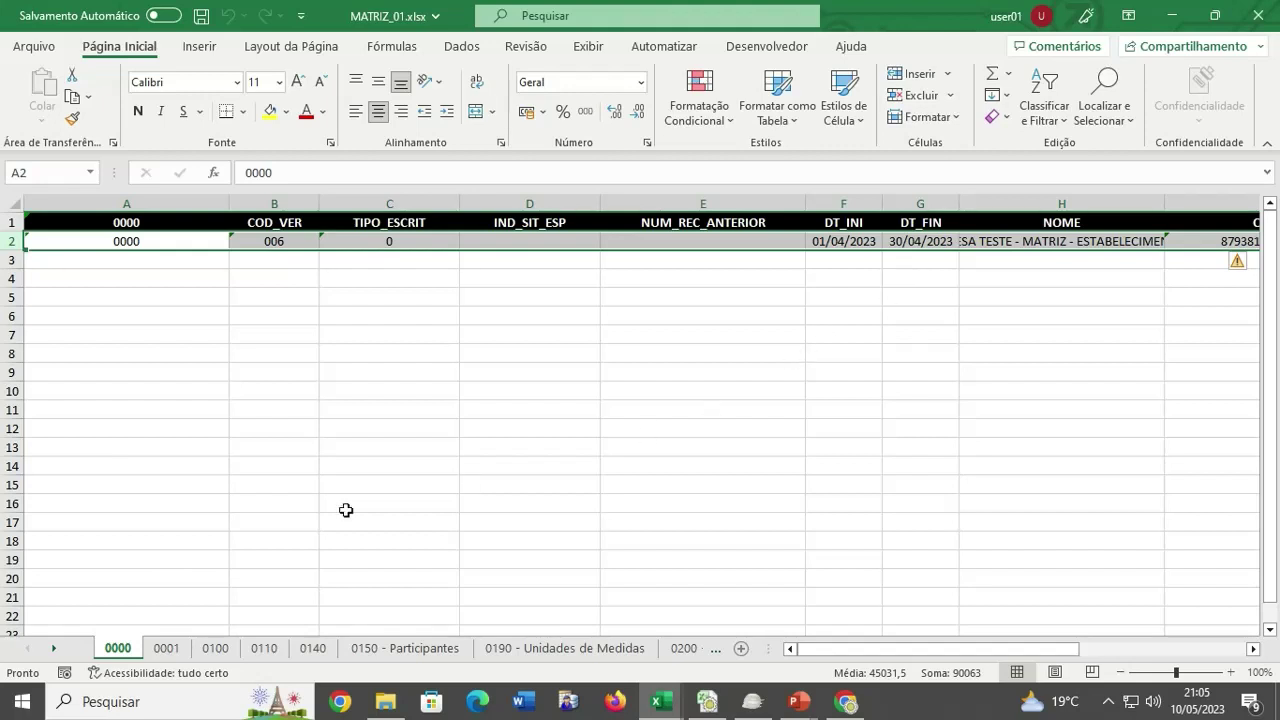
# Examine the record in row 2 of sheet 0001, including its IND_MOV field.
pyautogui.click(163, 651)
pyautogui.click(548, 481)
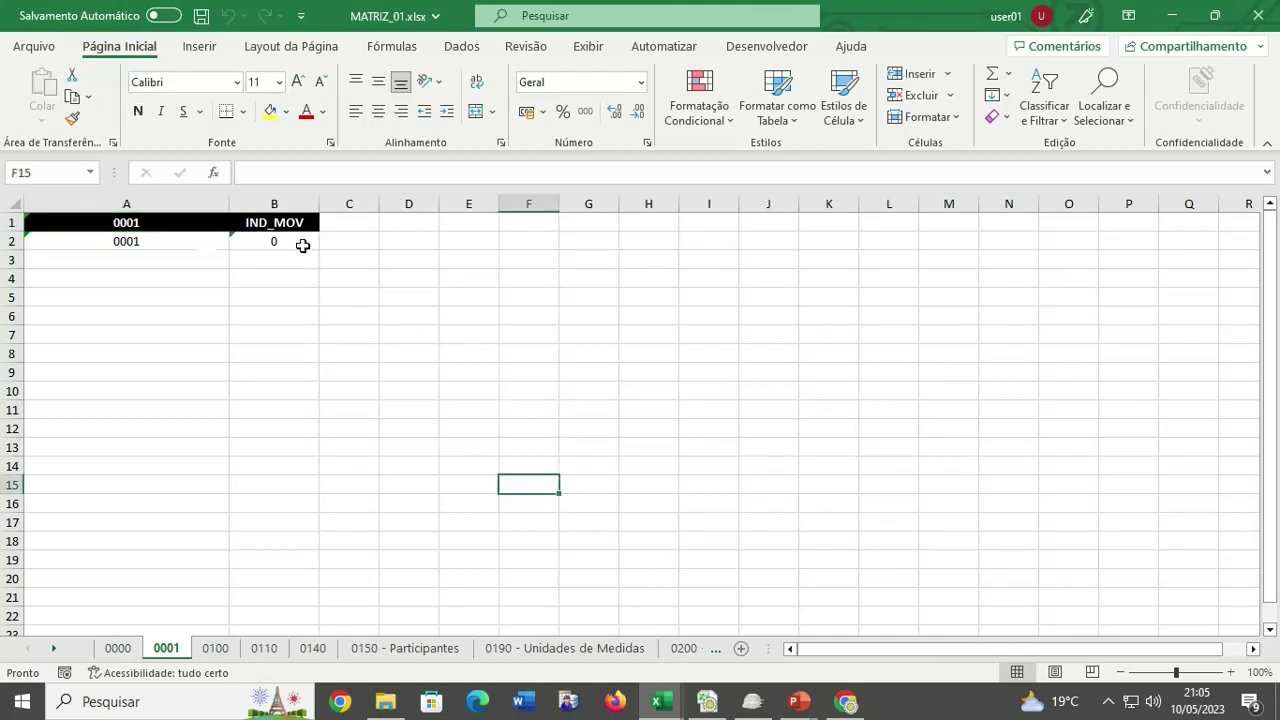
pyautogui.click(302, 243)
pyautogui.click(14, 241)
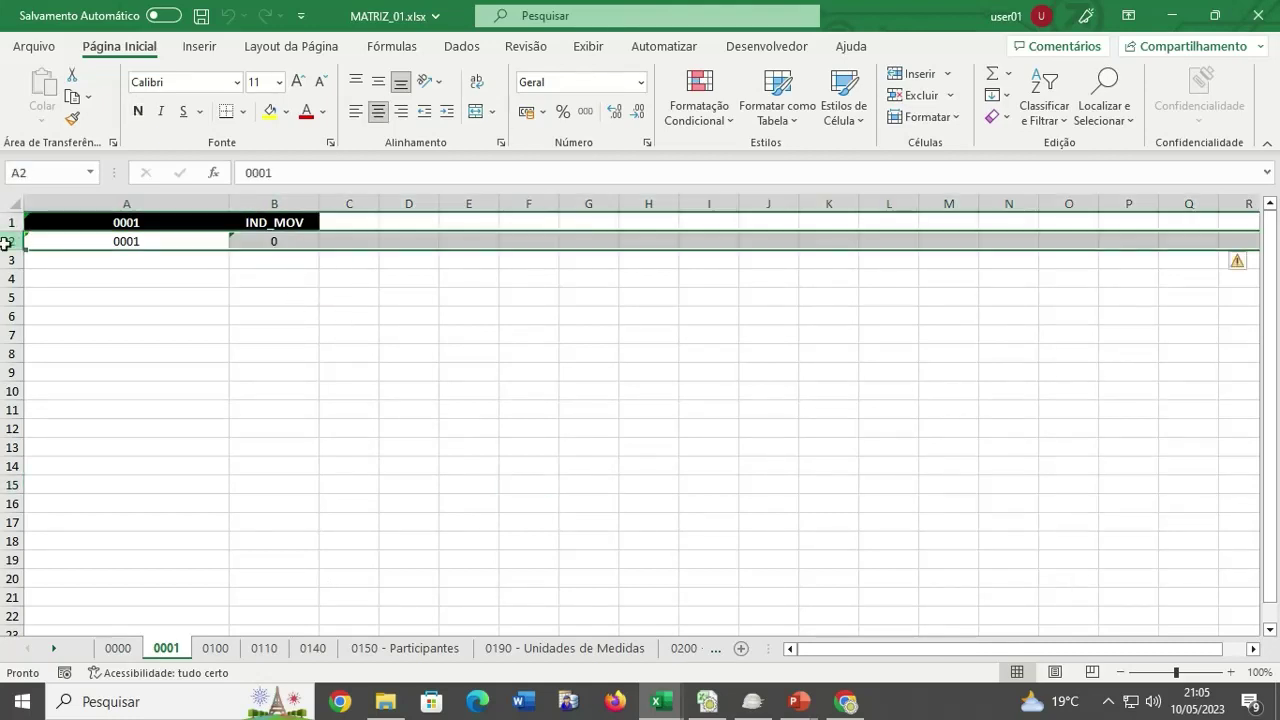
pyautogui.click(276, 241)
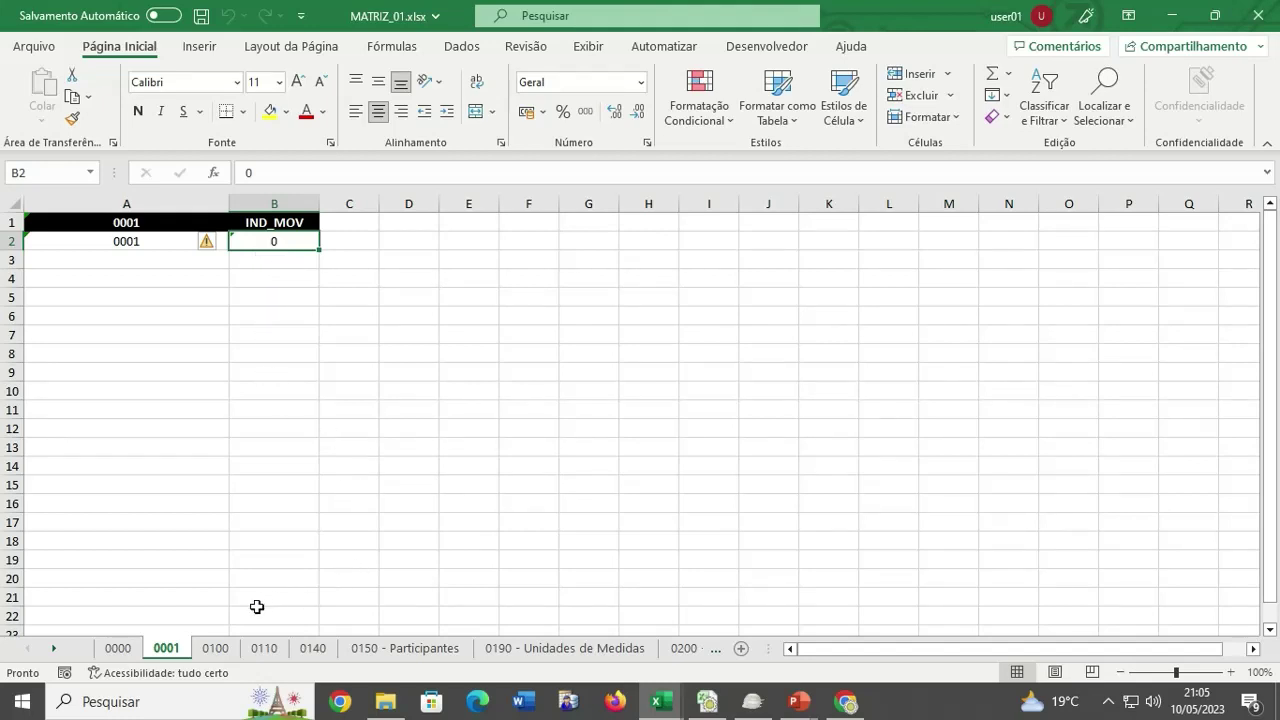
pyautogui.click(301, 446)
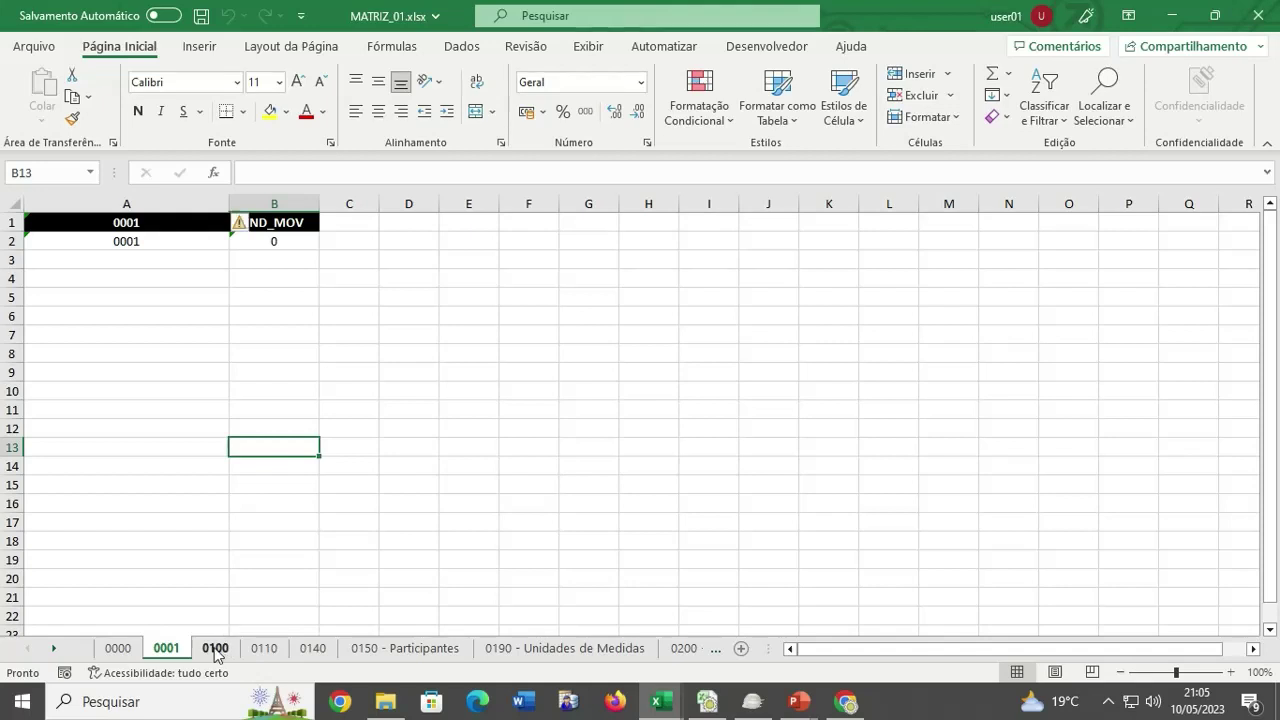
# Examine the accountant record in row 2 of sheet 0100.
pyautogui.click(215, 648)
pyautogui.click(536, 355)
pyautogui.click(14, 242)
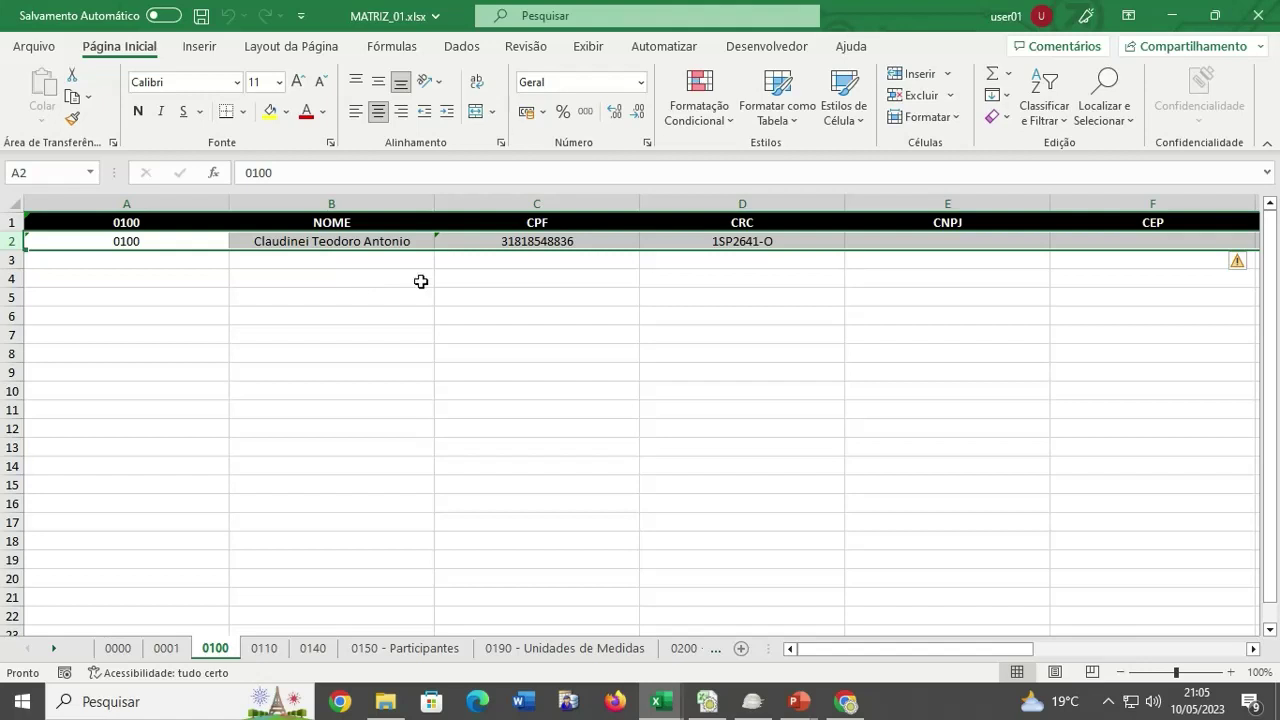
# Examine row 2 of sheet 0110, checking the COD_INC_TRIB and IND_APRO_CRED fields.
pyautogui.click(262, 650)
pyautogui.click(346, 393)
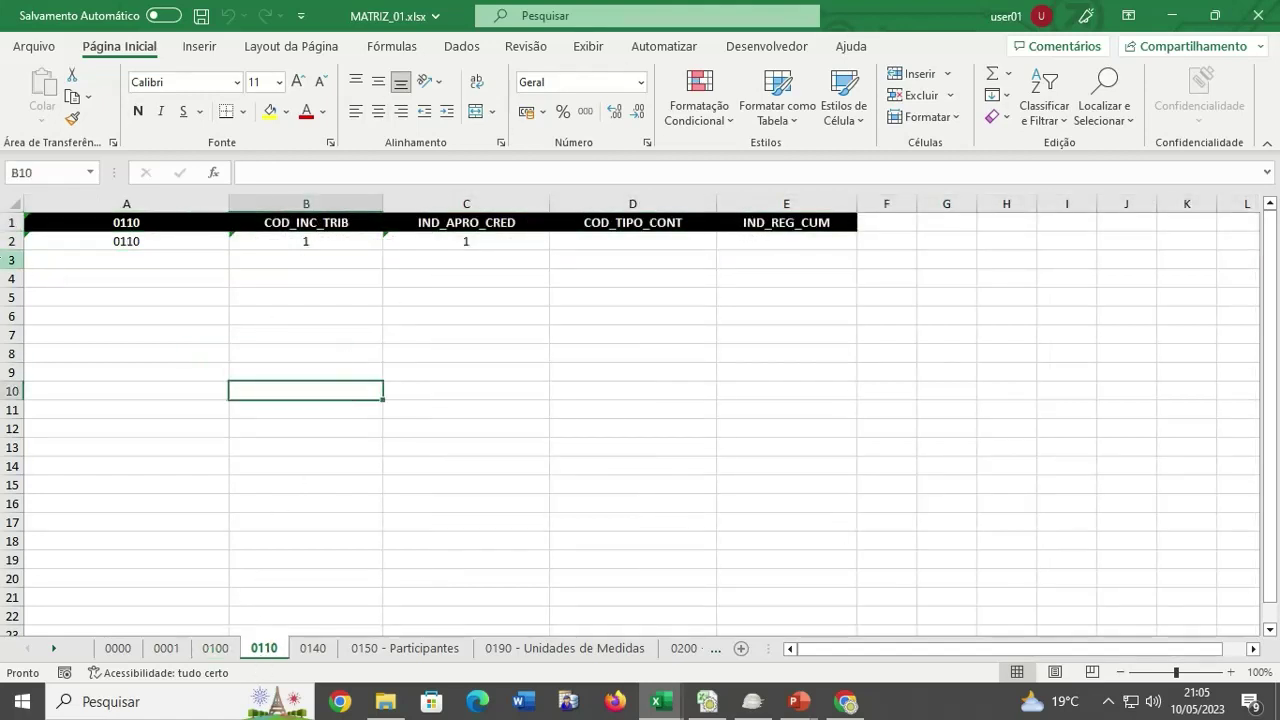
pyautogui.click(8, 241)
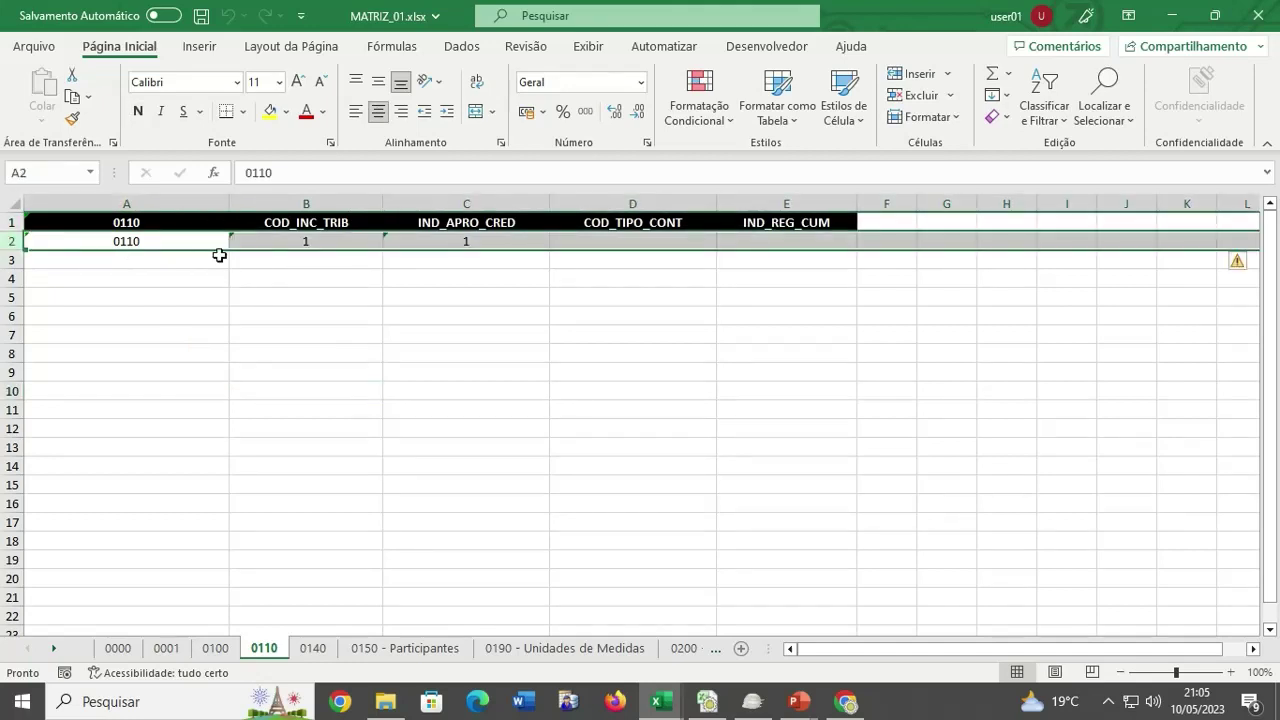
pyautogui.click(308, 248)
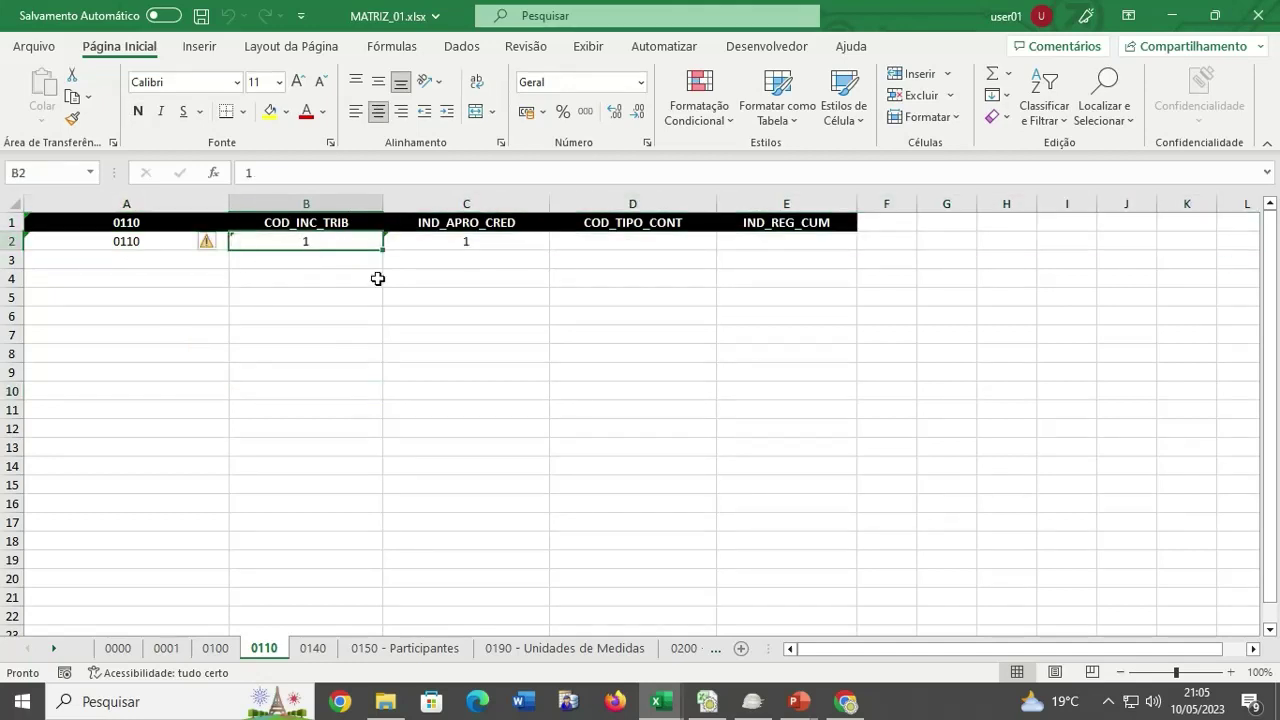
pyautogui.click(471, 247)
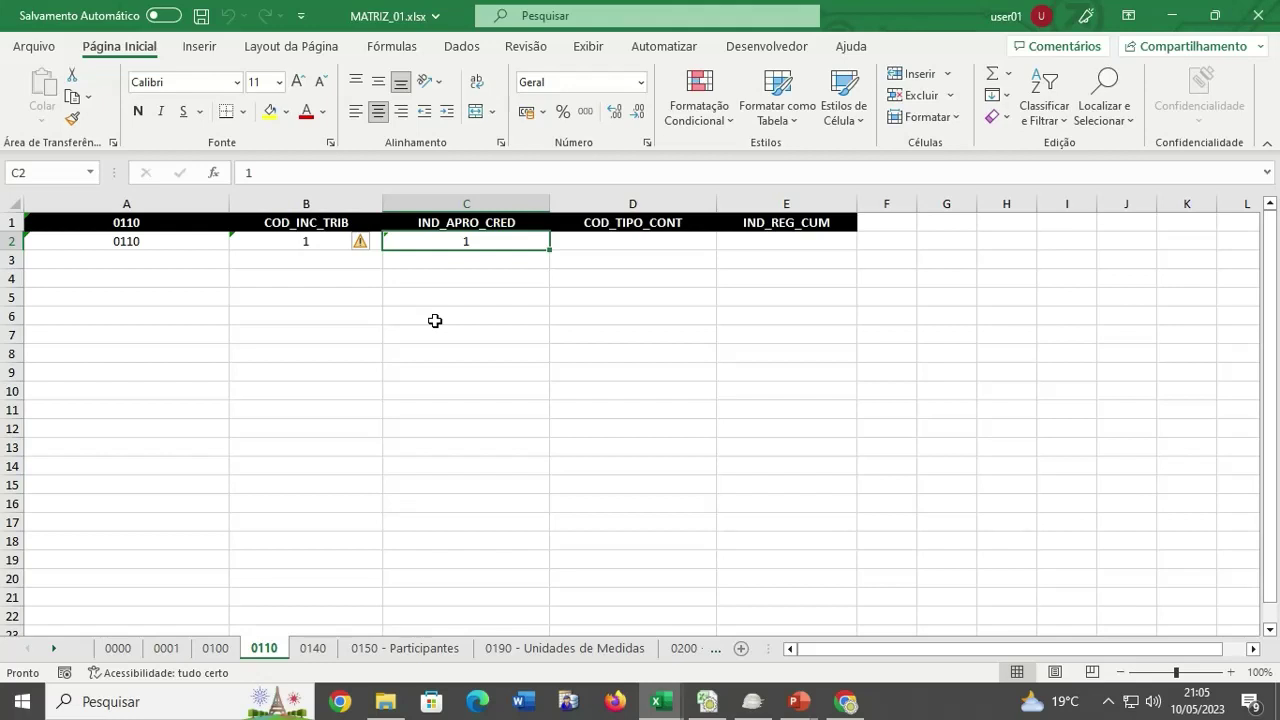
pyautogui.click(435, 320)
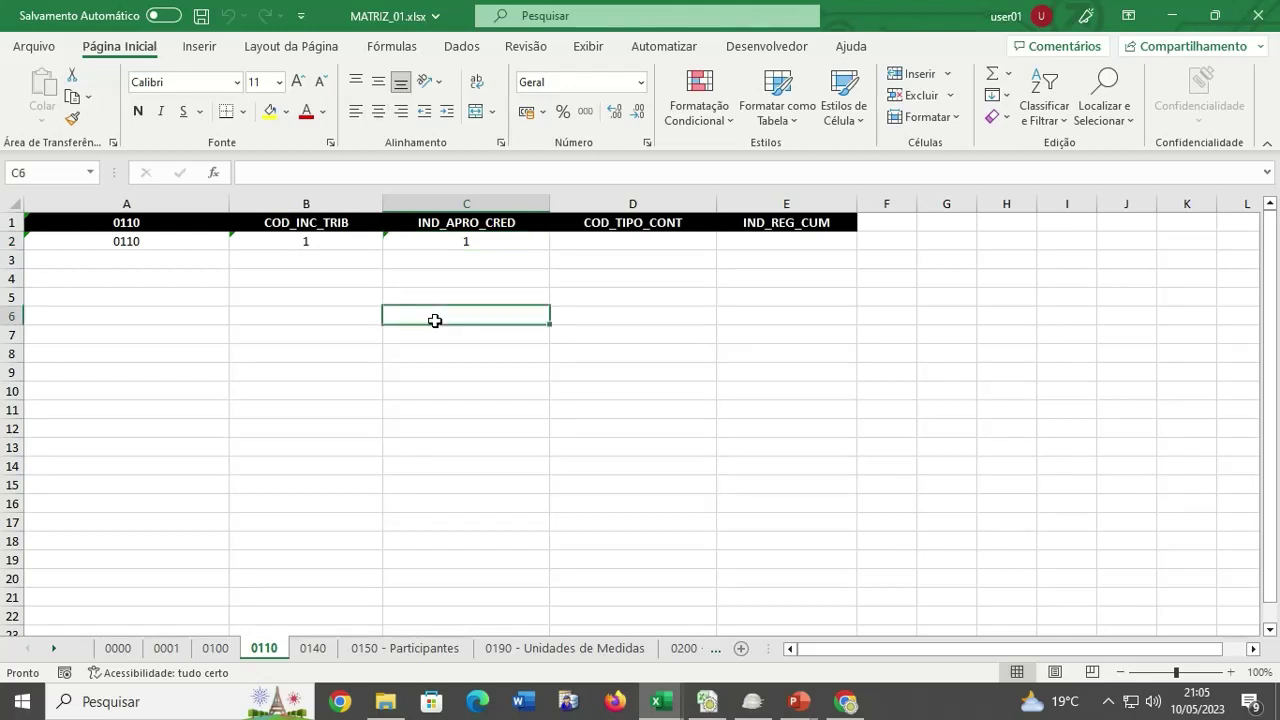
# Widen the NOME column on sheet 0140 and select the establishment record in row 2.
pyautogui.click(312, 648)
pyautogui.click(449, 445)
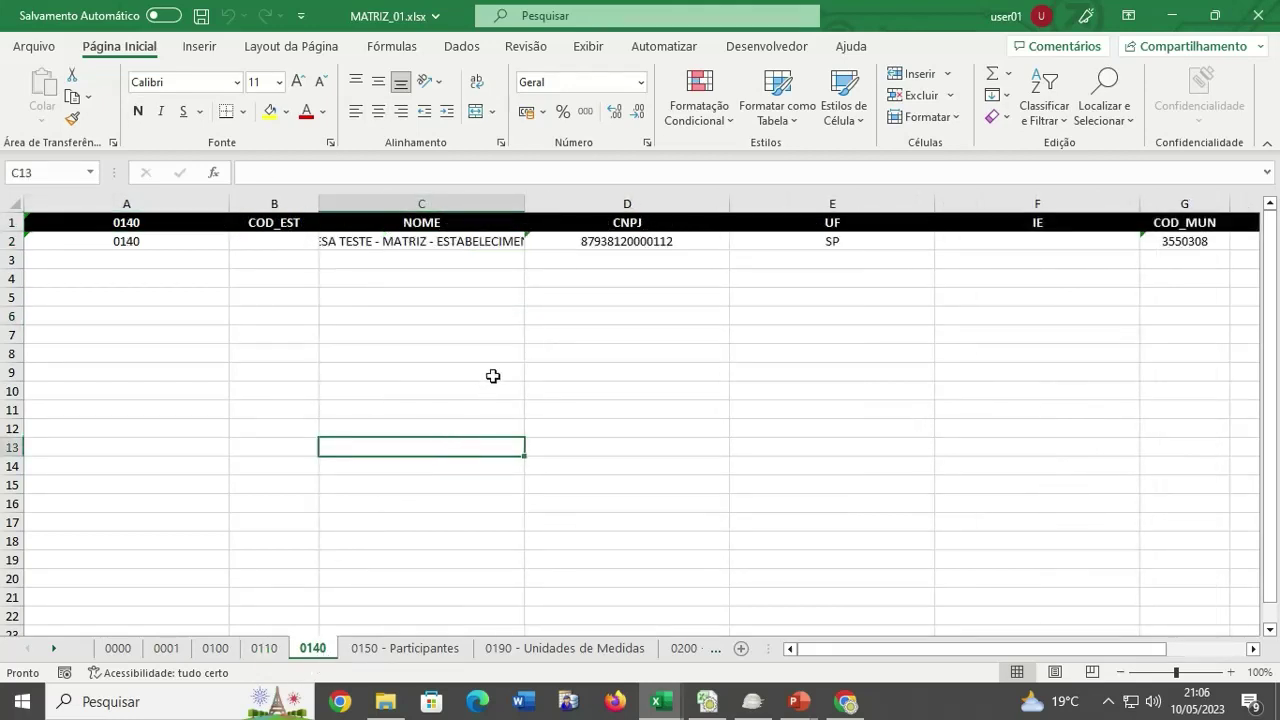
pyautogui.moveTo(521, 204); pyautogui.dragTo(561, 204)
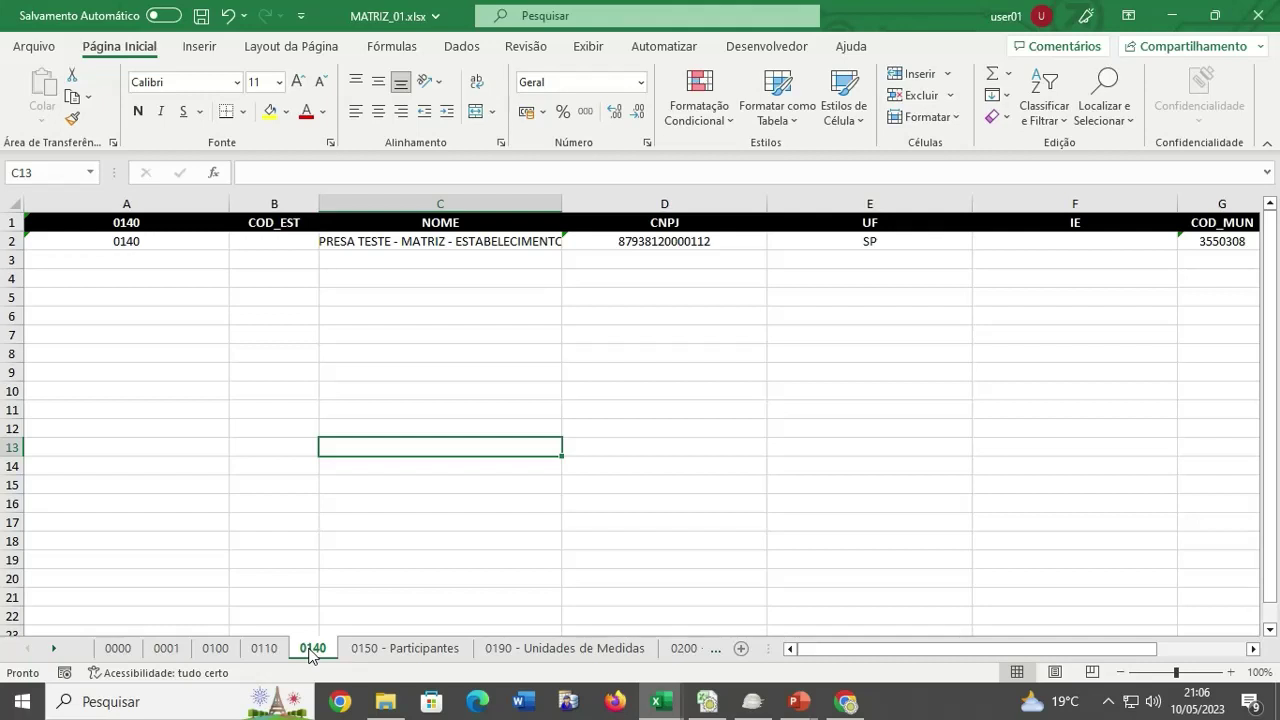
pyautogui.click(5, 242)
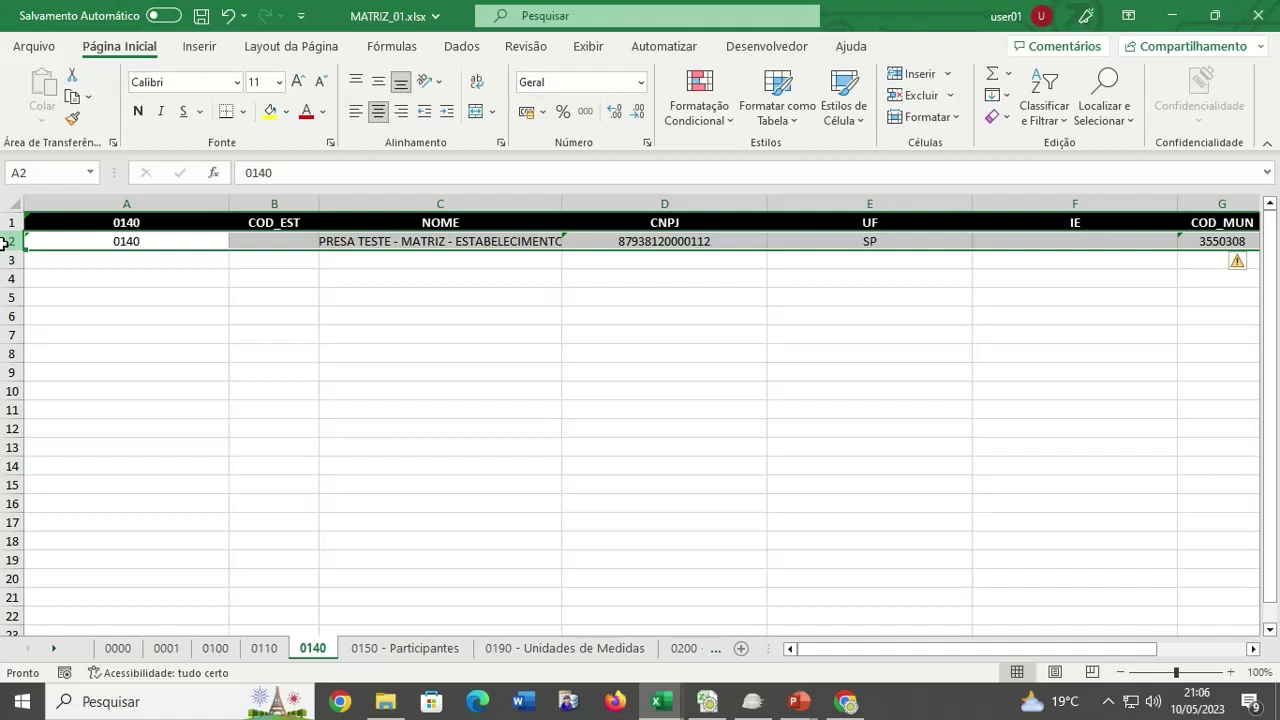
# Copy the establishment record in row 2 of sheet 0140 in the FILIAL_01 workbook.
pyautogui.click(660, 702)
pyautogui.click(670, 646)
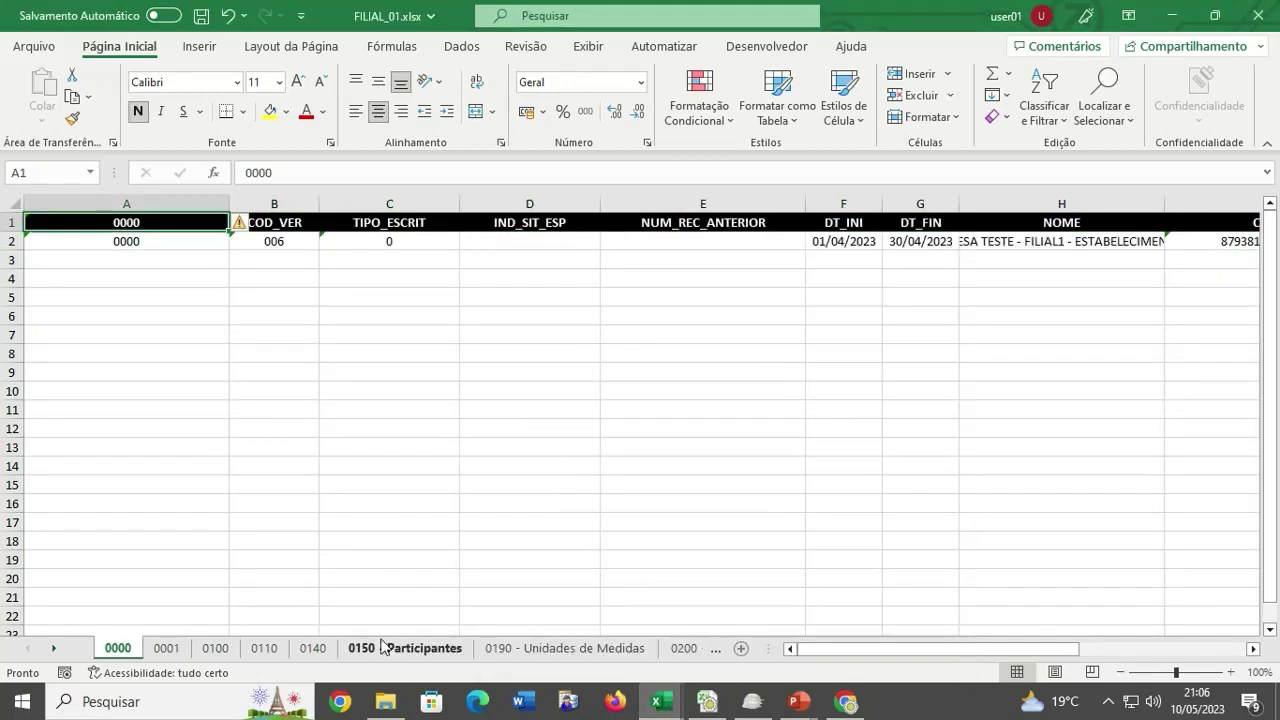
pyautogui.click(312, 648)
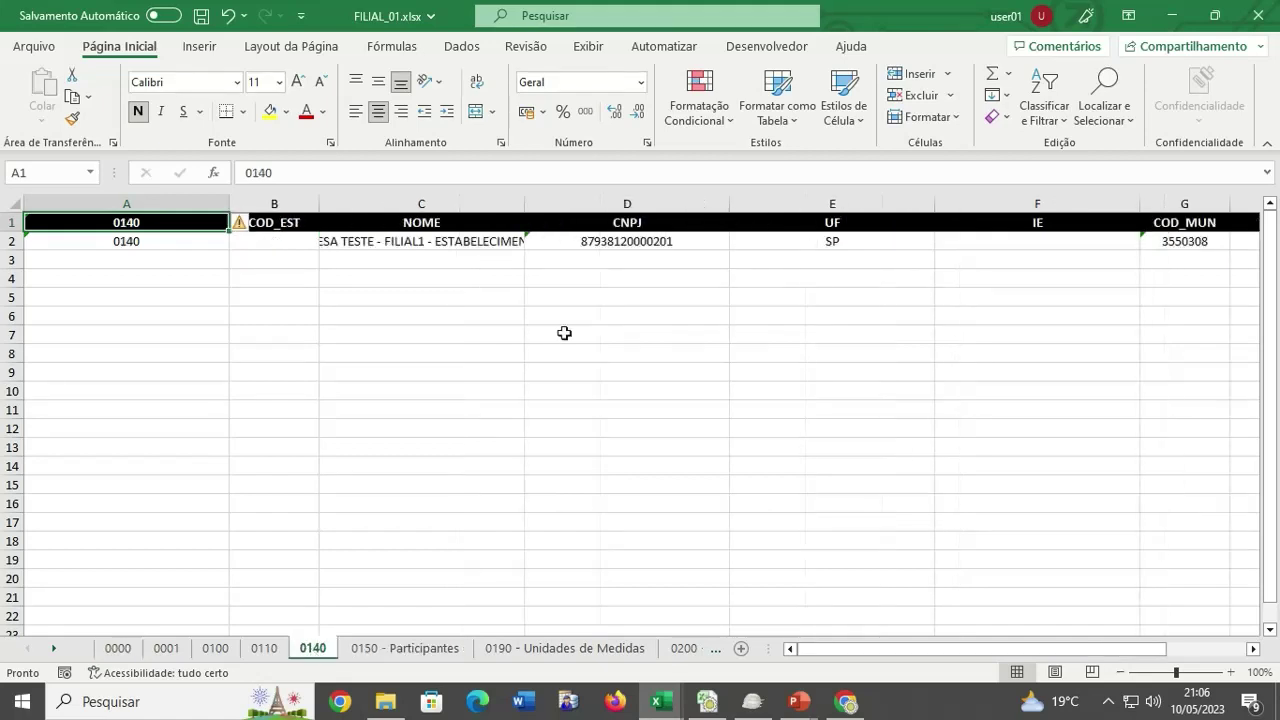
pyautogui.click(9, 242)
pyautogui.rightClick(9, 242)
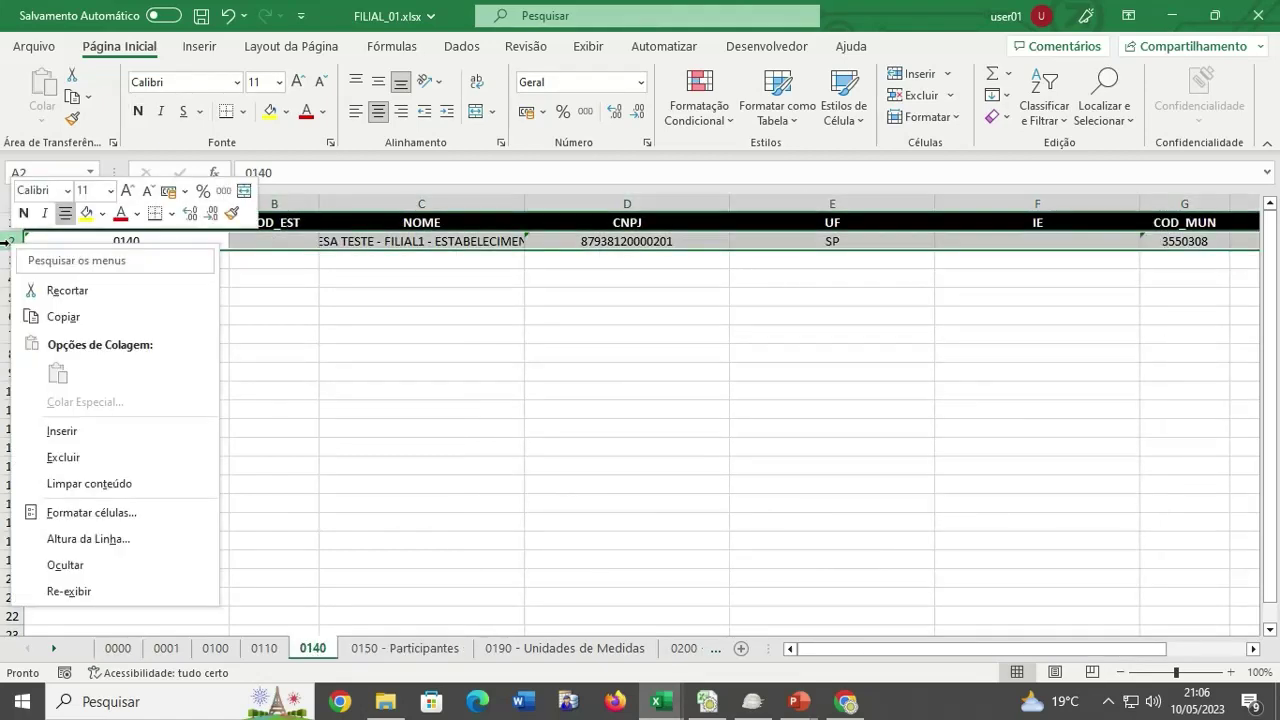
pyautogui.click(48, 316)
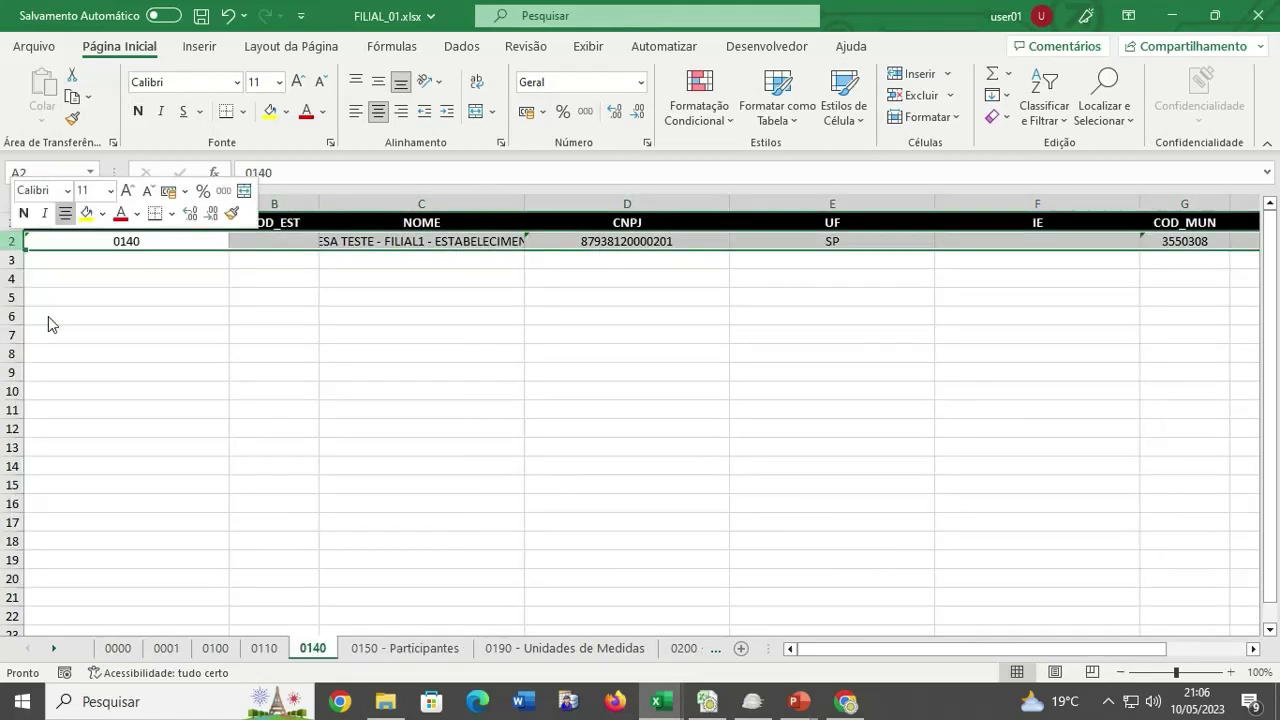
# Paste the FILIAL1 establishment record into row 3 of sheet 0140 in MATRIZ_01 and check its NOME field.
pyautogui.click(660, 701)
pyautogui.click(503, 651)
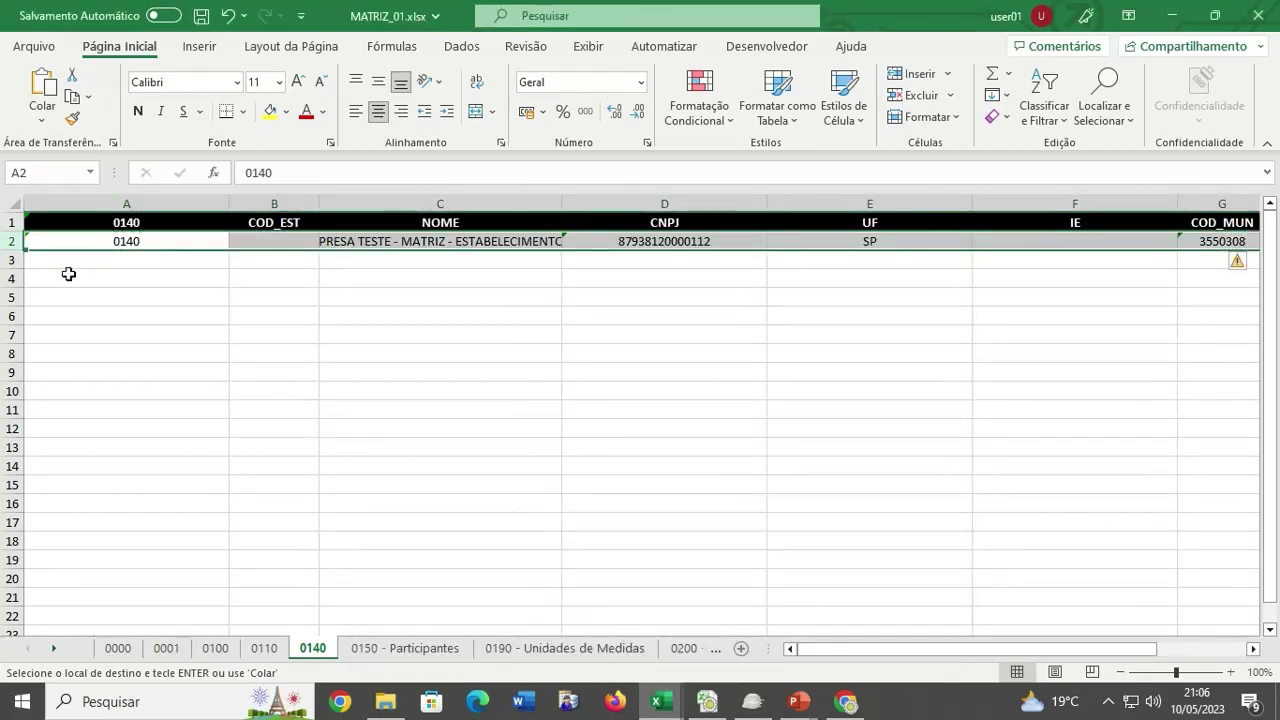
pyautogui.click(41, 262)
pyautogui.hotkey('ctrl', 'v')
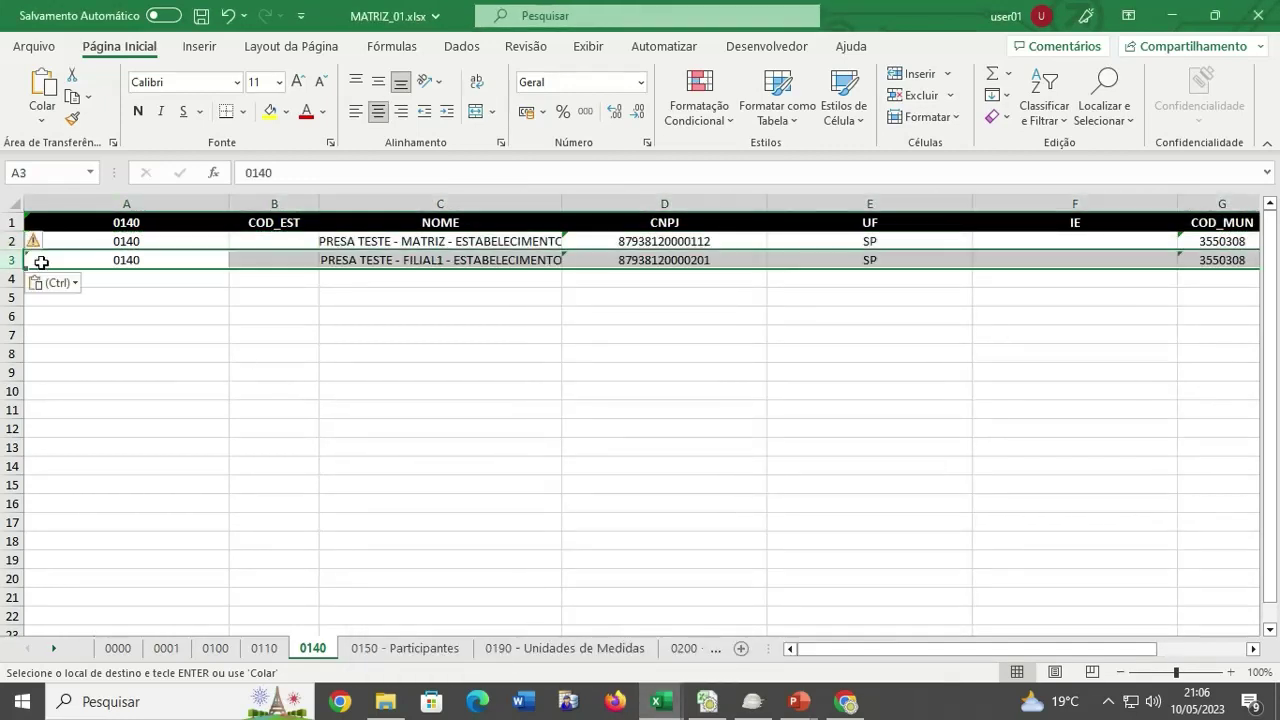
pyautogui.click(321, 300)
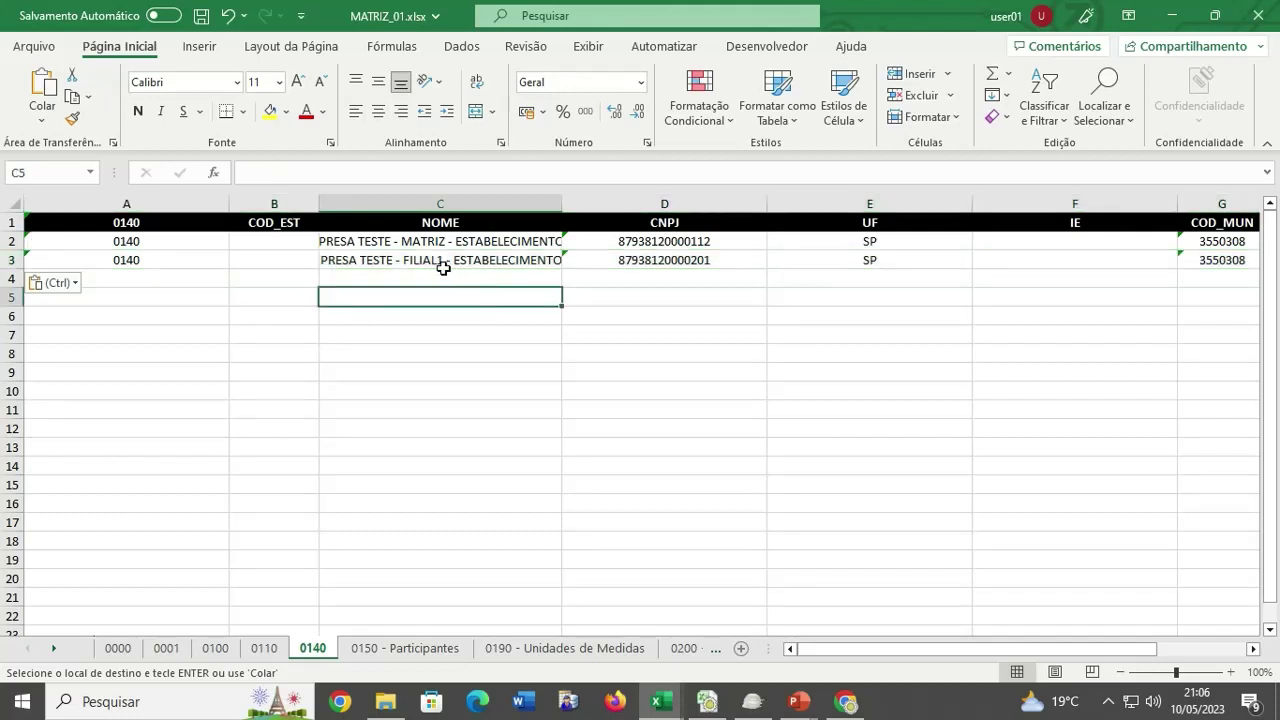
pyautogui.click(441, 265)
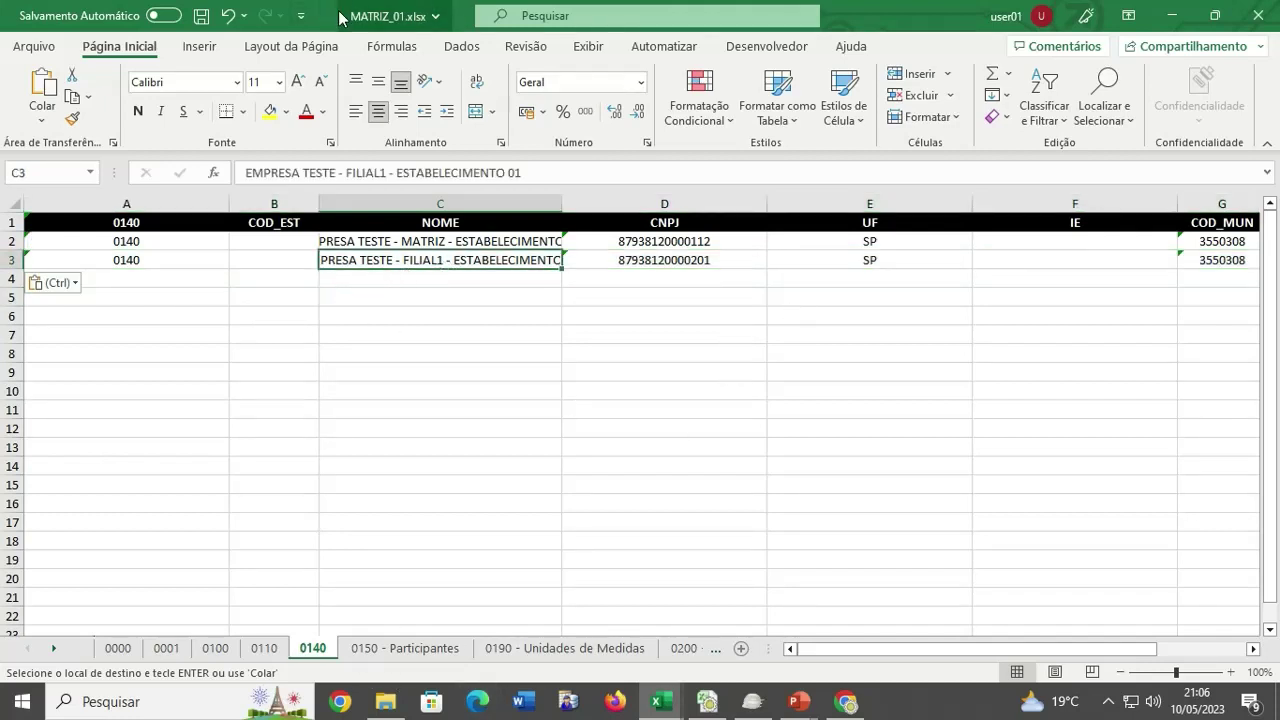
# Copy the establishment record in row 2 of sheet 0140 in the FILIAL_02 workbook.
pyautogui.moveTo(660, 701)
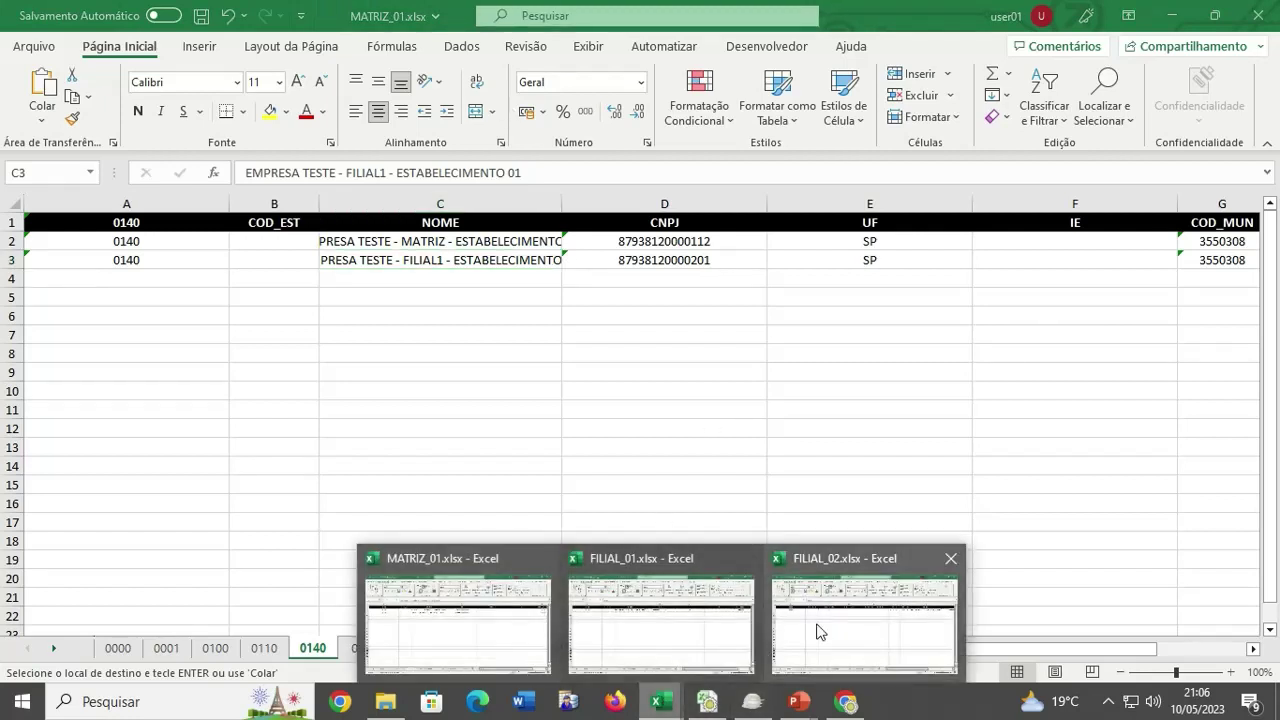
pyautogui.click(820, 631)
pyautogui.click(115, 353)
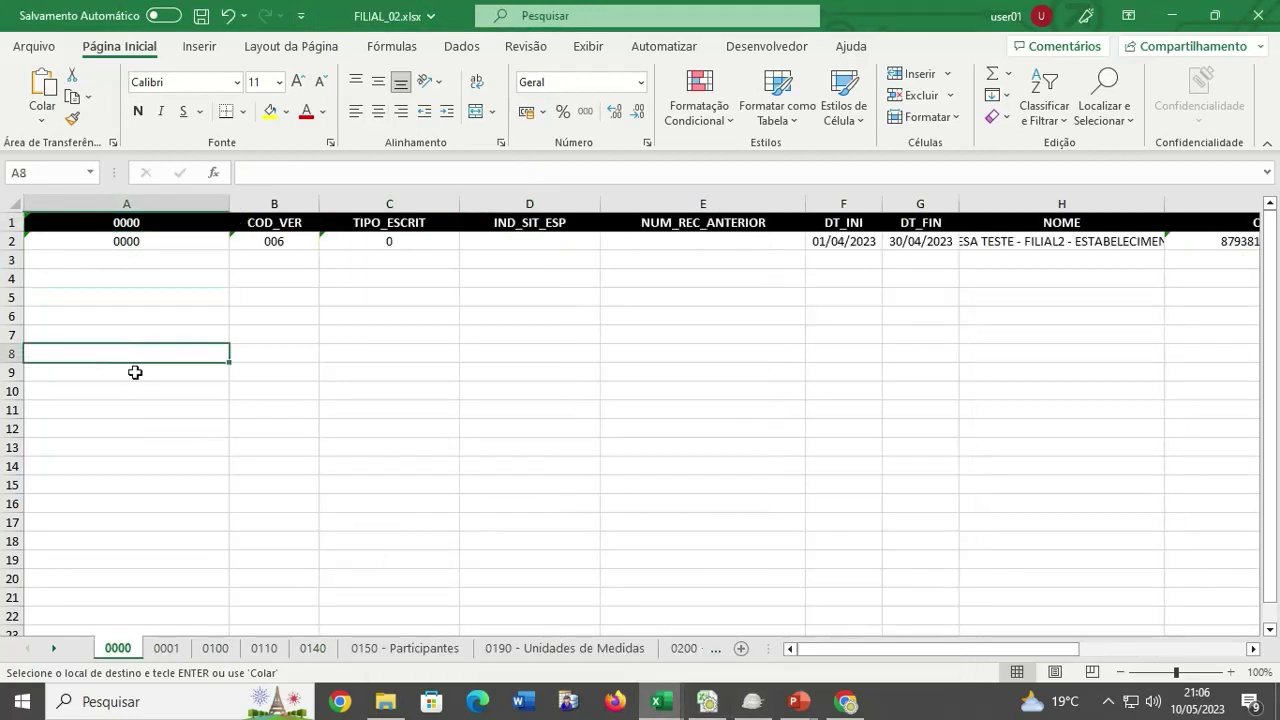
pyautogui.click(312, 648)
pyautogui.click(18, 245)
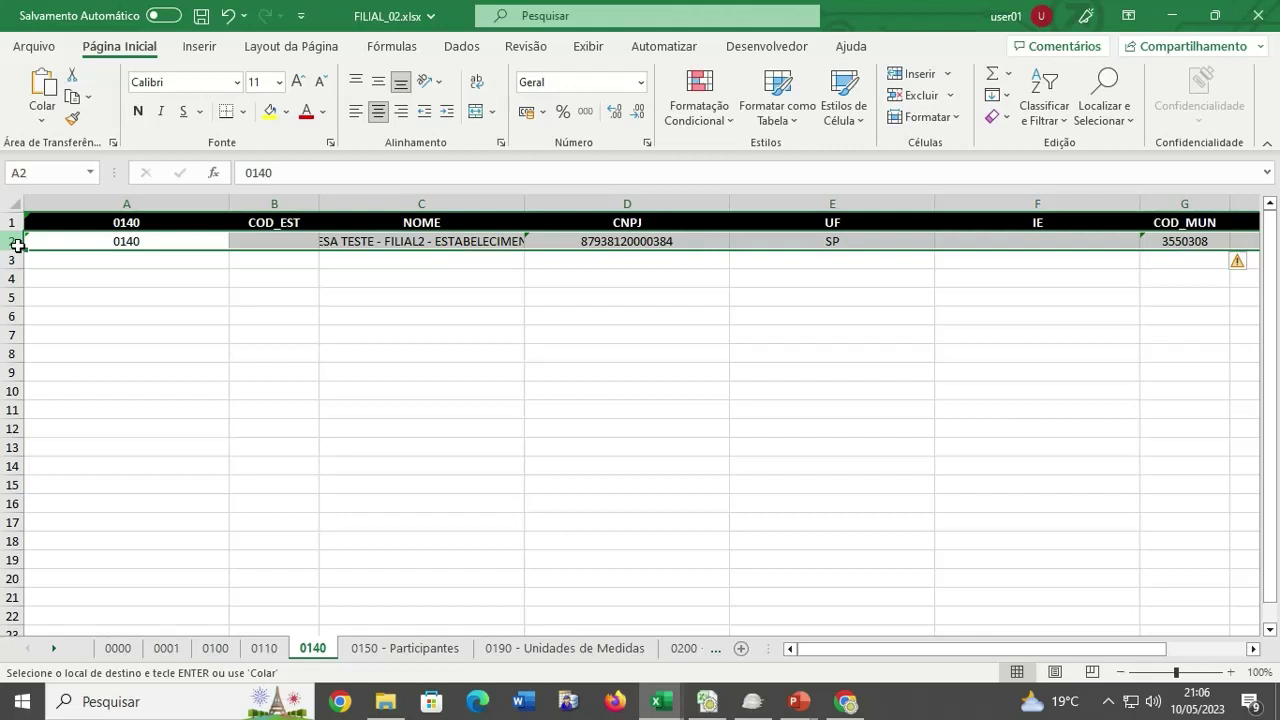
pyautogui.hotkey('ctrl', 'c')
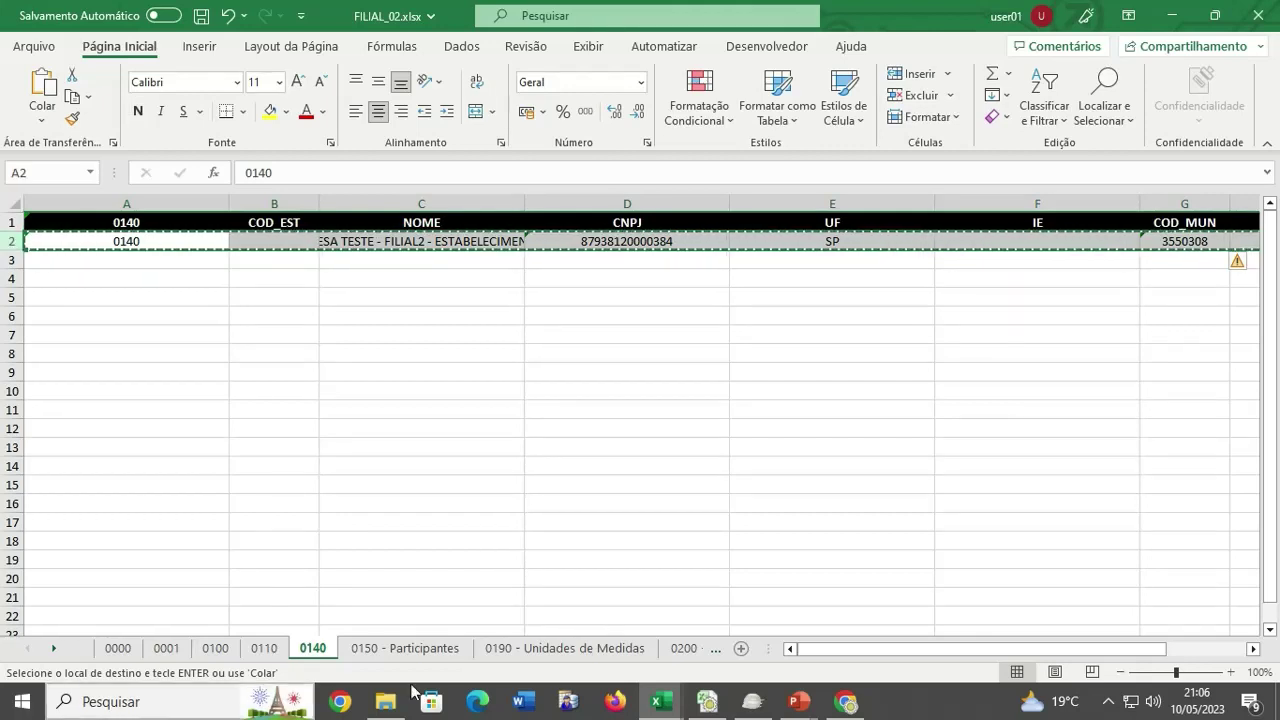
# Paste the FILIAL2 establishment record into row 4 of sheet 0140 in MATRIZ_01.
pyautogui.moveTo(660, 702)
pyautogui.click(468, 590)
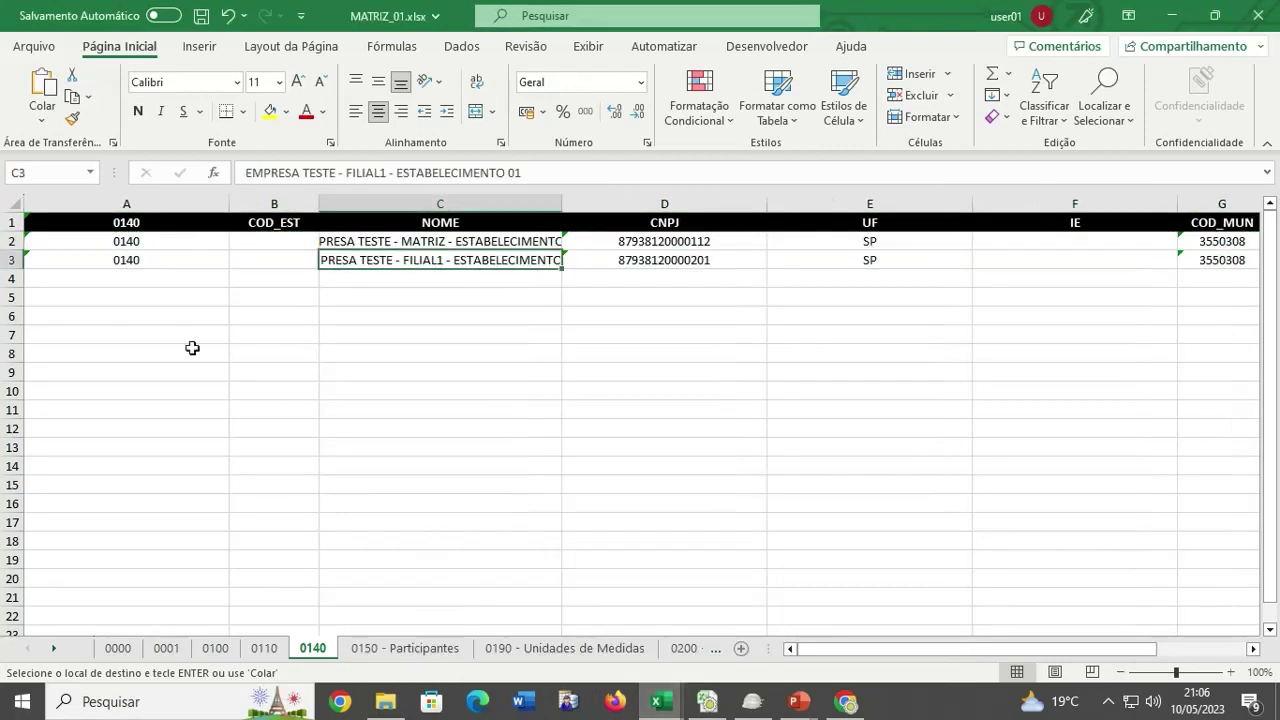
pyautogui.click(95, 261)
pyautogui.click(94, 276)
pyautogui.hotkey('ctrl', 'v')
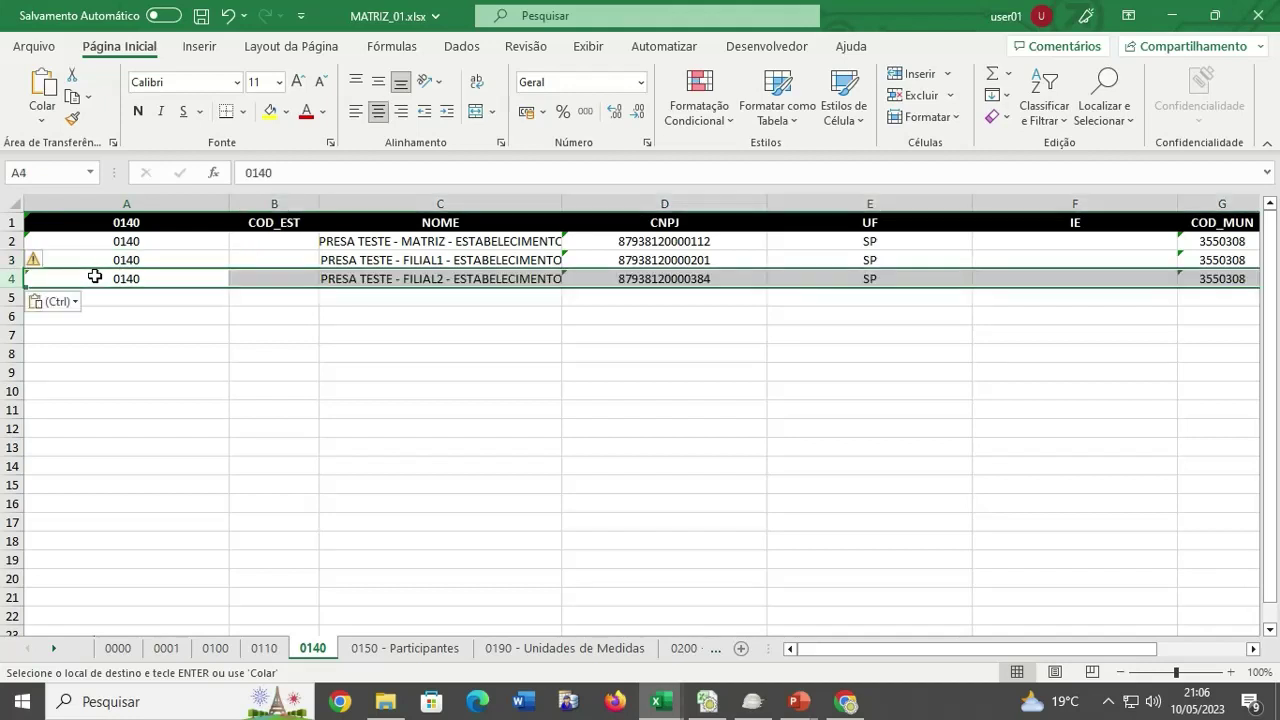
pyautogui.click(382, 403)
pyautogui.click(531, 371)
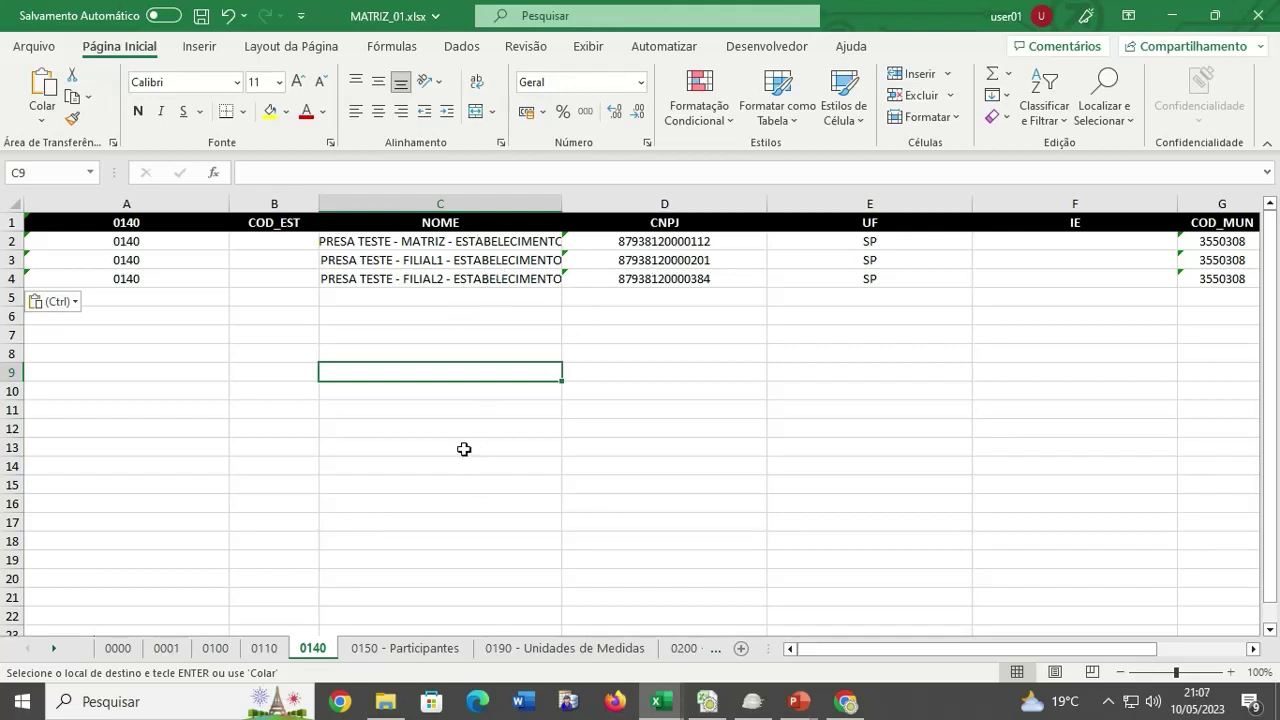
# Examine the company name and establishment CNPJ columns of the MATRIZ rows on sheet 0150 - Participantes in MATRIZ_01.
pyautogui.click(405, 648)
pyautogui.click(505, 446)
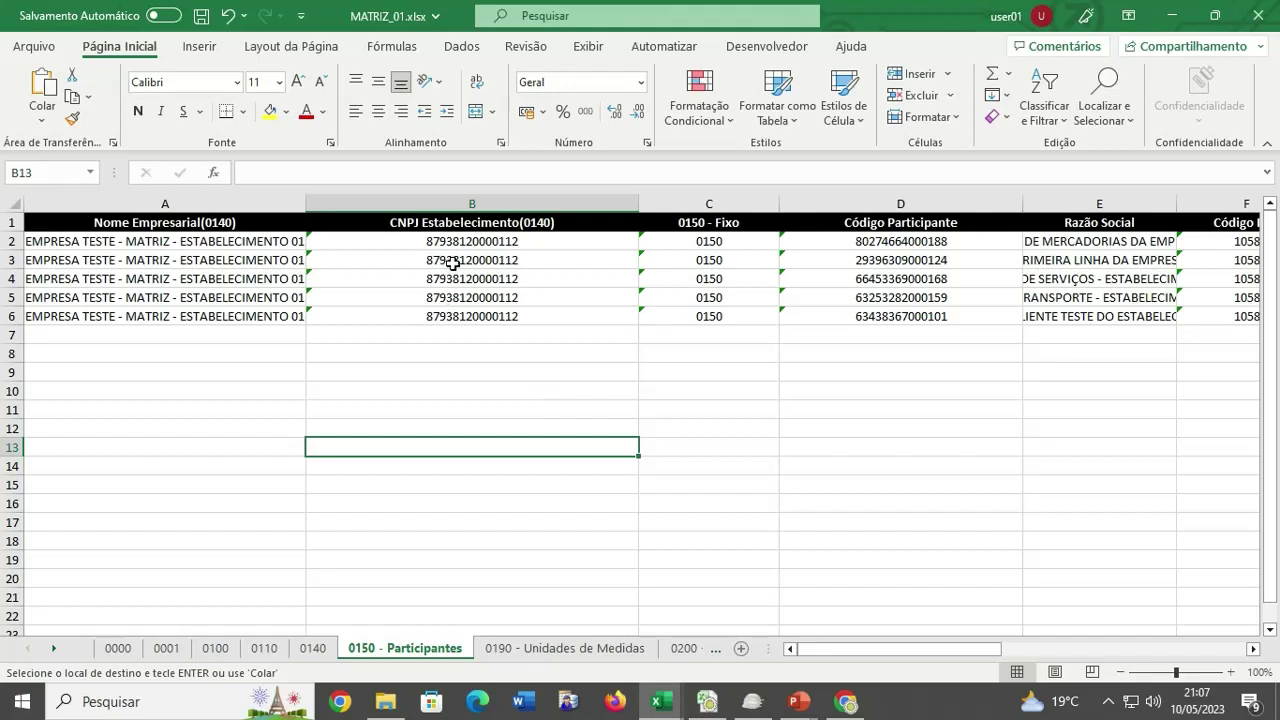
pyautogui.click(231, 241)
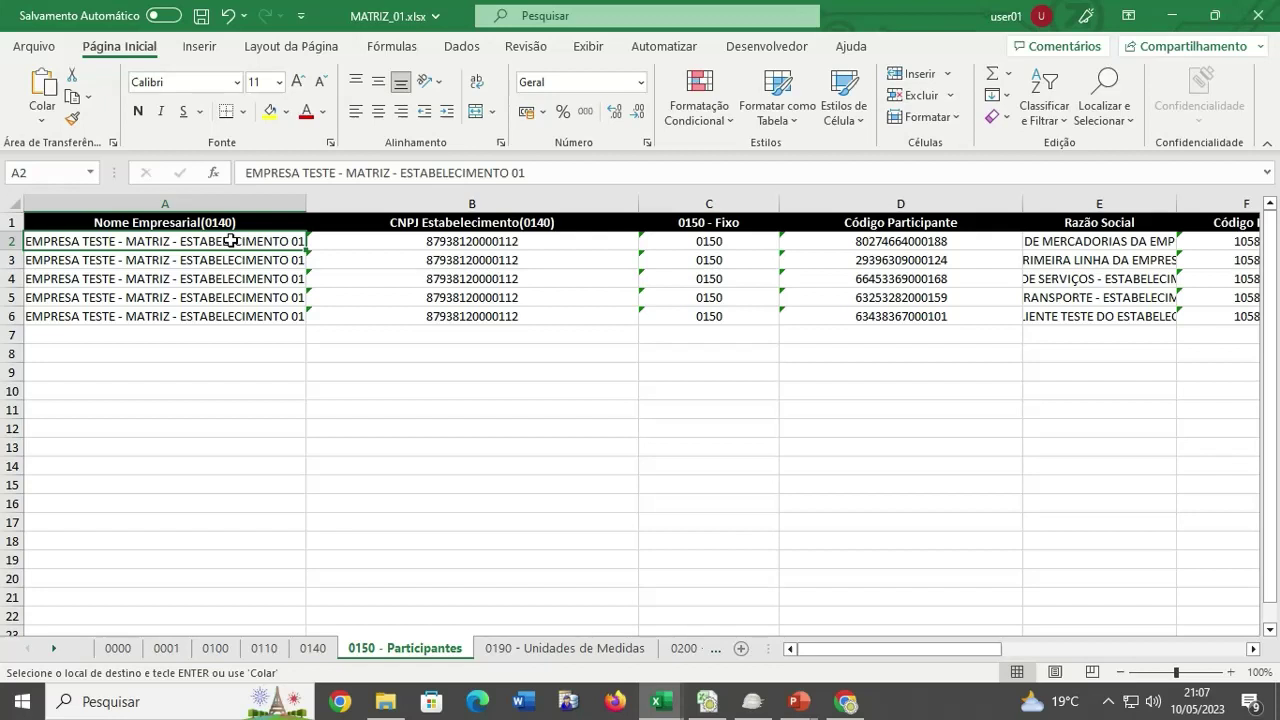
pyautogui.press('Down')
pyautogui.press('Down')
pyautogui.press('Down')
pyautogui.press('Right')
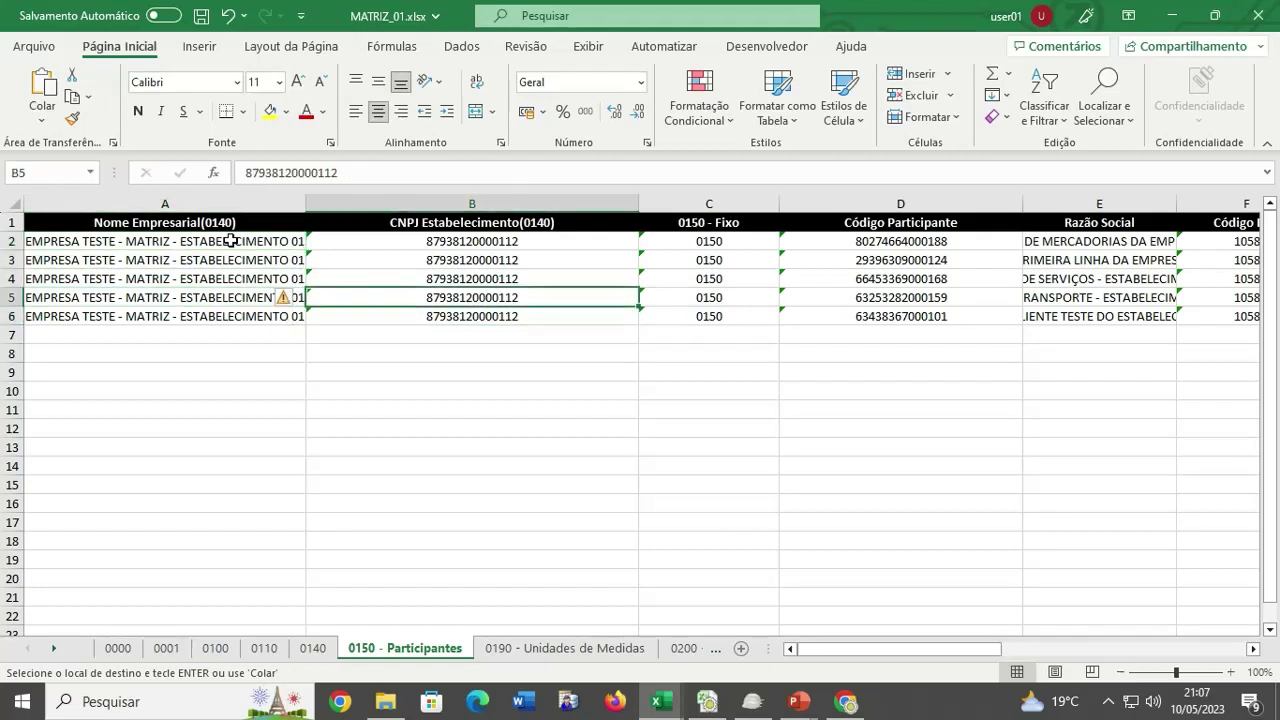
pyautogui.press('Up')
pyautogui.press('Up')
pyautogui.press('Up')
pyautogui.press('Down')
pyautogui.press('Down')
pyautogui.press('Down')
pyautogui.press('Down')
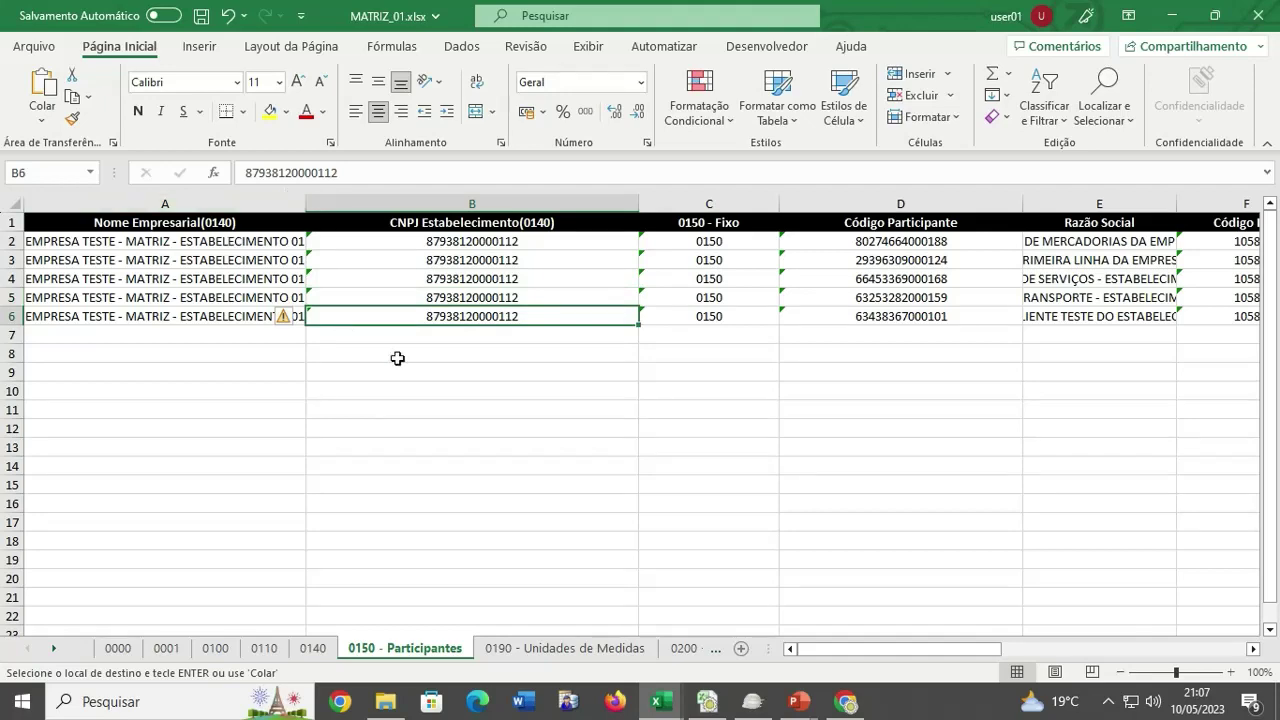
# Copy the participant rows 2 to 6 from sheet 0150 - Participantes in the FILIAL_01 workbook.
pyautogui.moveTo(660, 701)
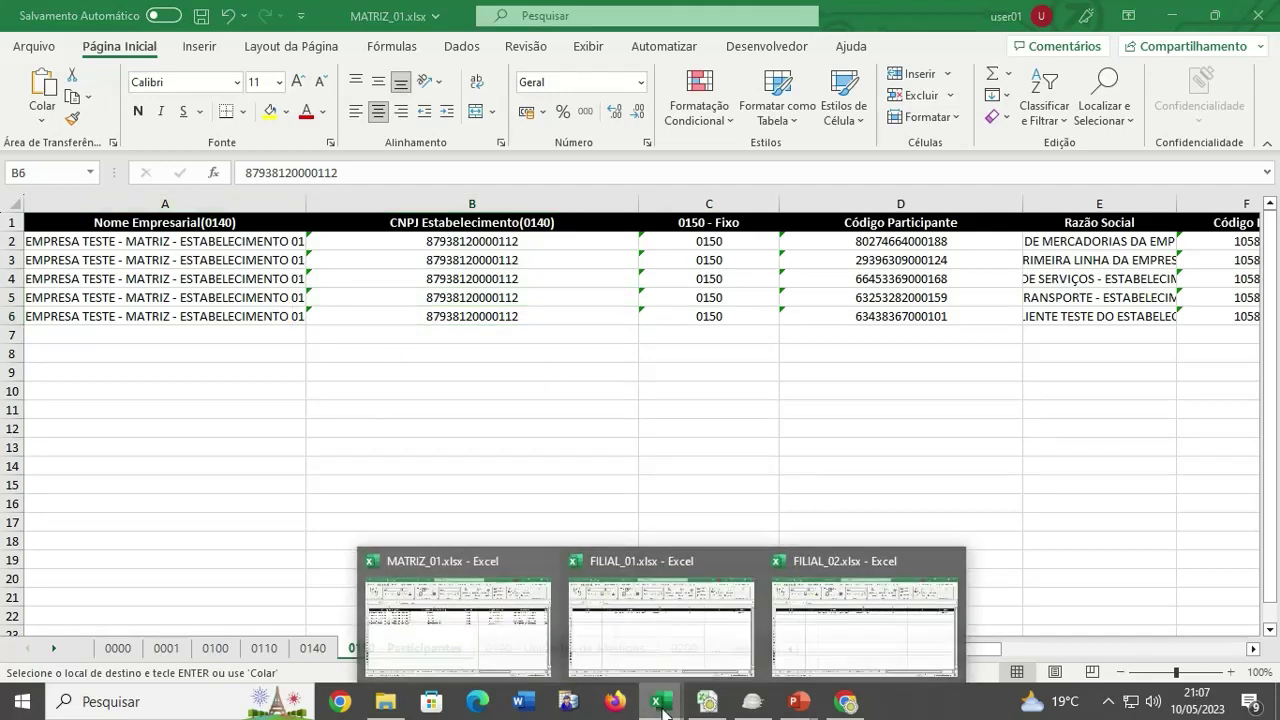
pyautogui.click(680, 617)
pyautogui.click(409, 648)
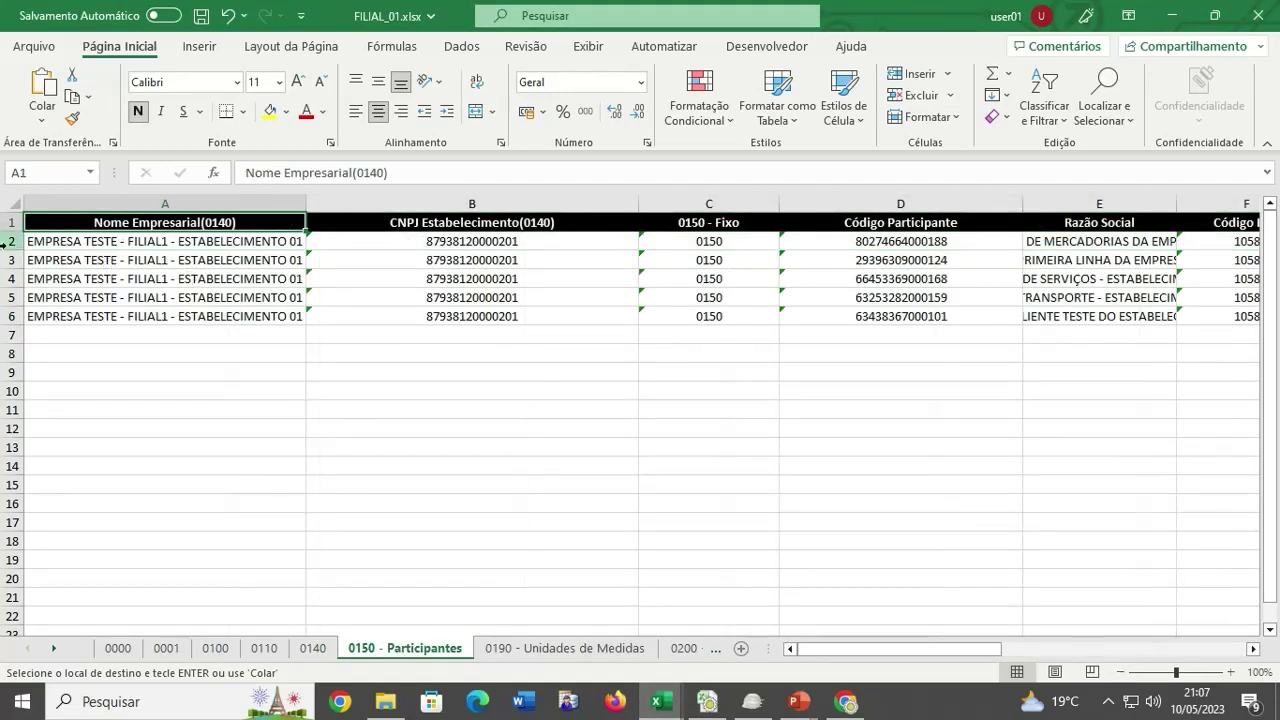
pyautogui.click(8, 242)
pyautogui.moveTo(5, 244); pyautogui.dragTo(7, 316)
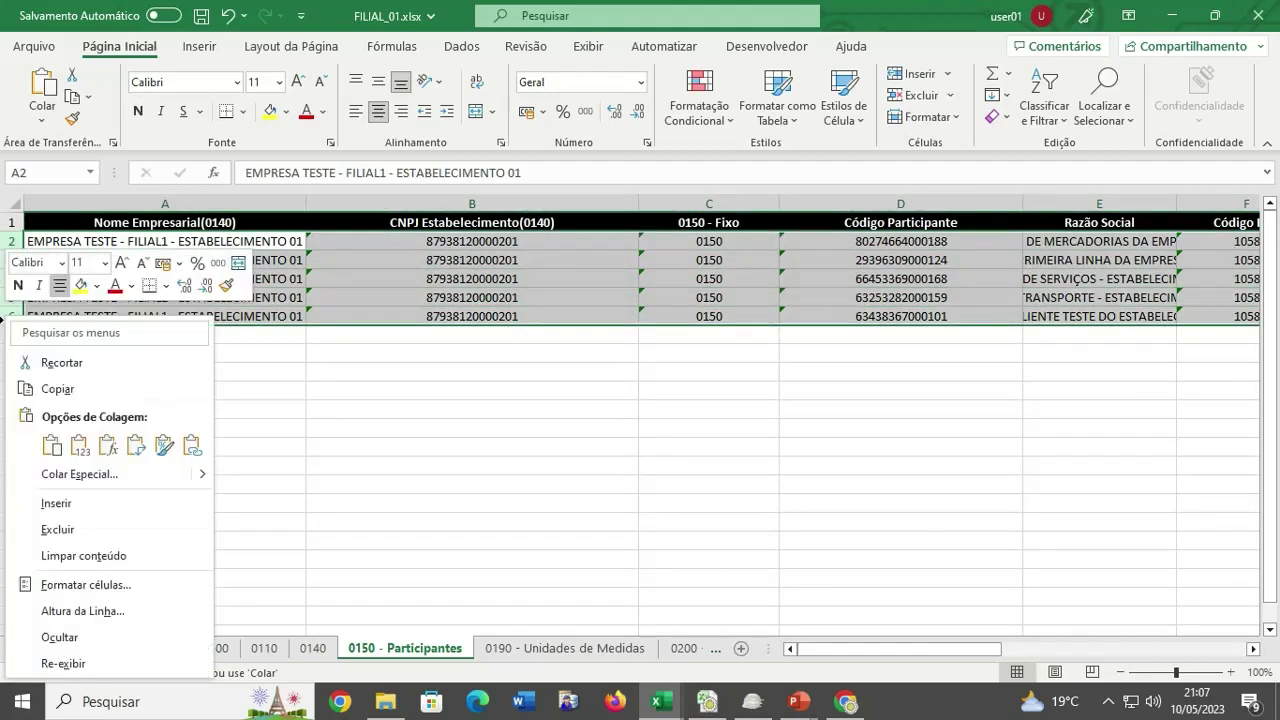
pyautogui.rightClick(7, 318)
pyautogui.click(57, 388)
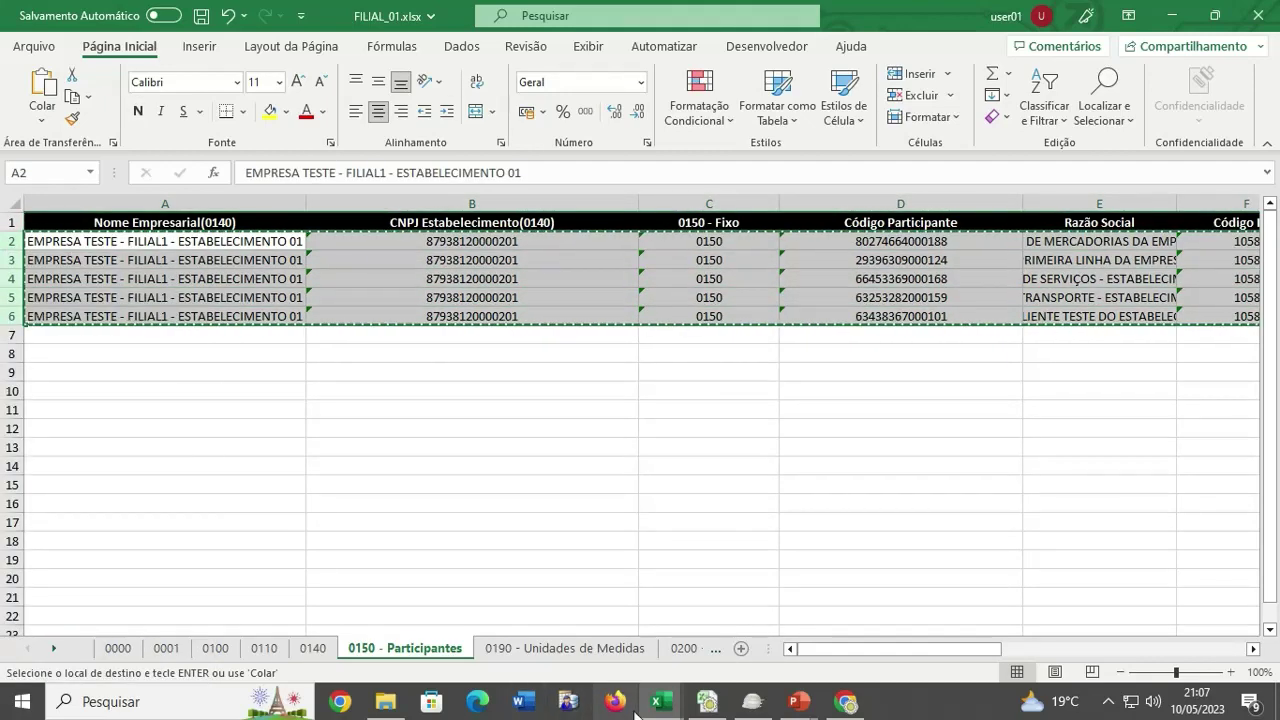
# Paste the FILIAL1 participants below the existing rows on MATRIZ_01's 0150 - Participantes sheet, starting at A7.
pyautogui.moveTo(655, 700)
pyautogui.click(463, 640)
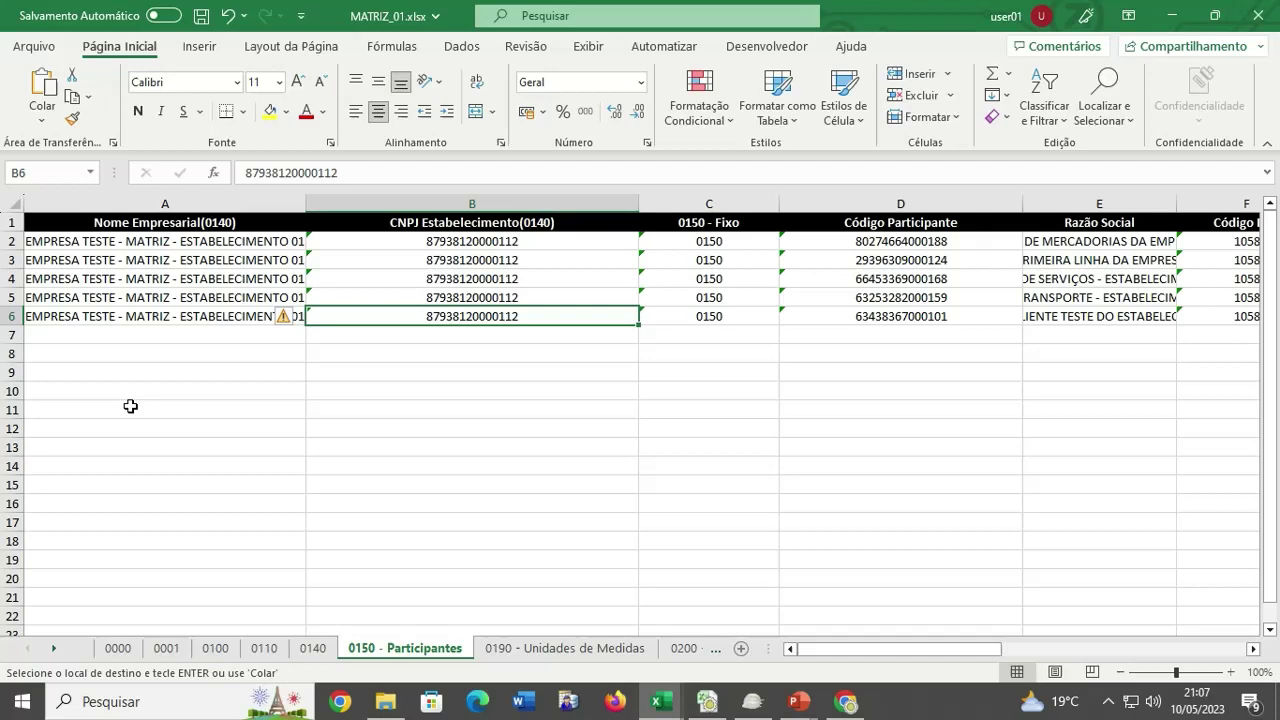
pyautogui.click(64, 333)
pyautogui.hotkey('ctrl', 'v')
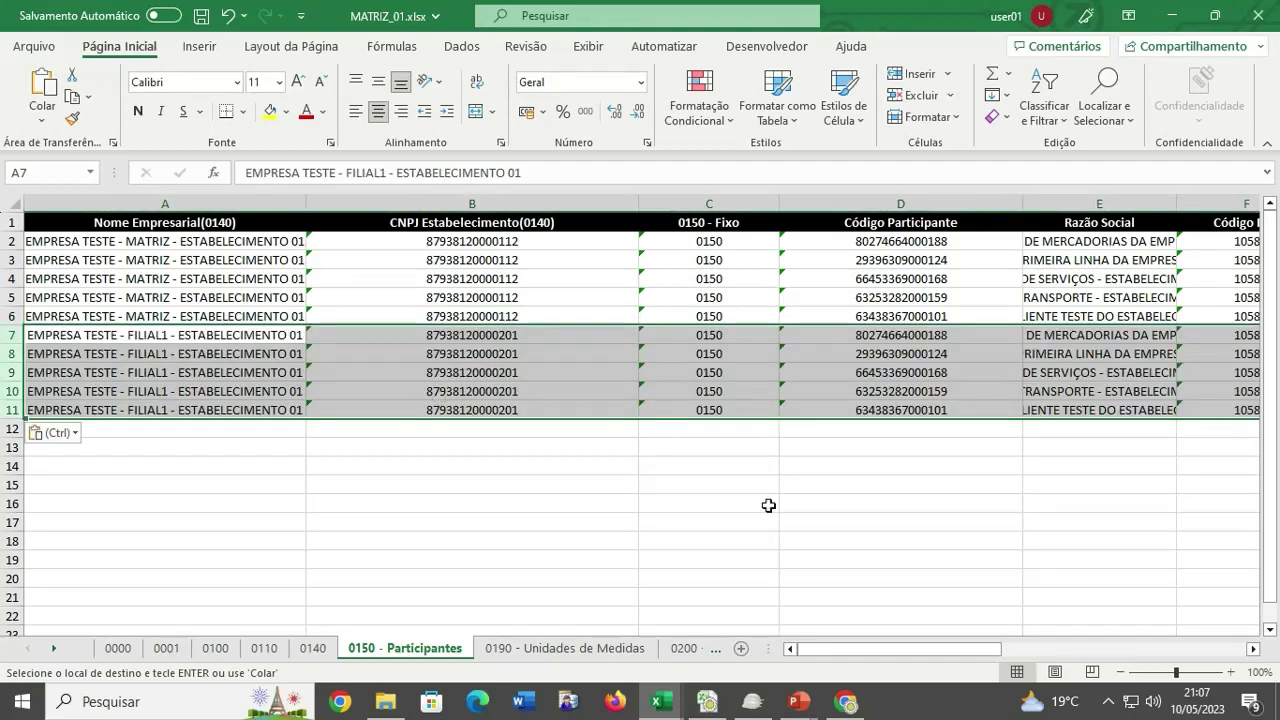
# Copy the participant rows 2 to 6 from sheet 0150 - Participantes in the FILIAL_02 workbook.
pyautogui.moveTo(660, 701)
pyautogui.click(849, 626)
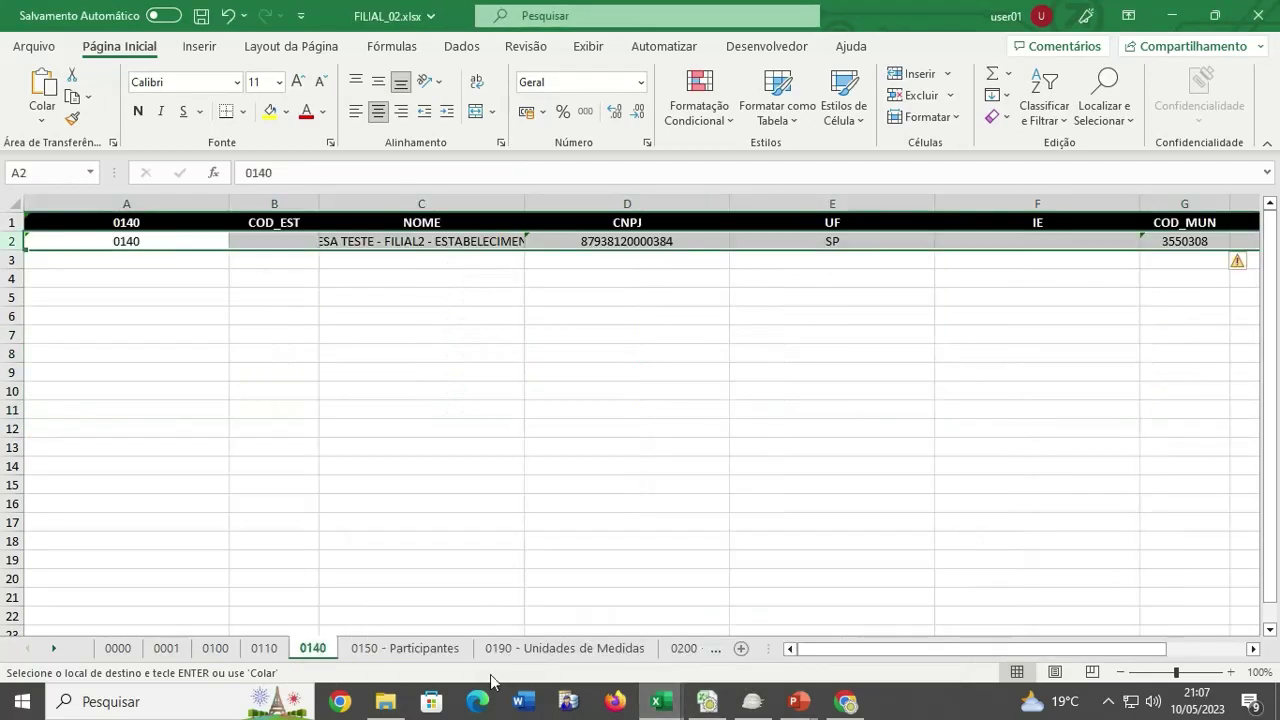
pyautogui.click(366, 648)
pyautogui.click(345, 491)
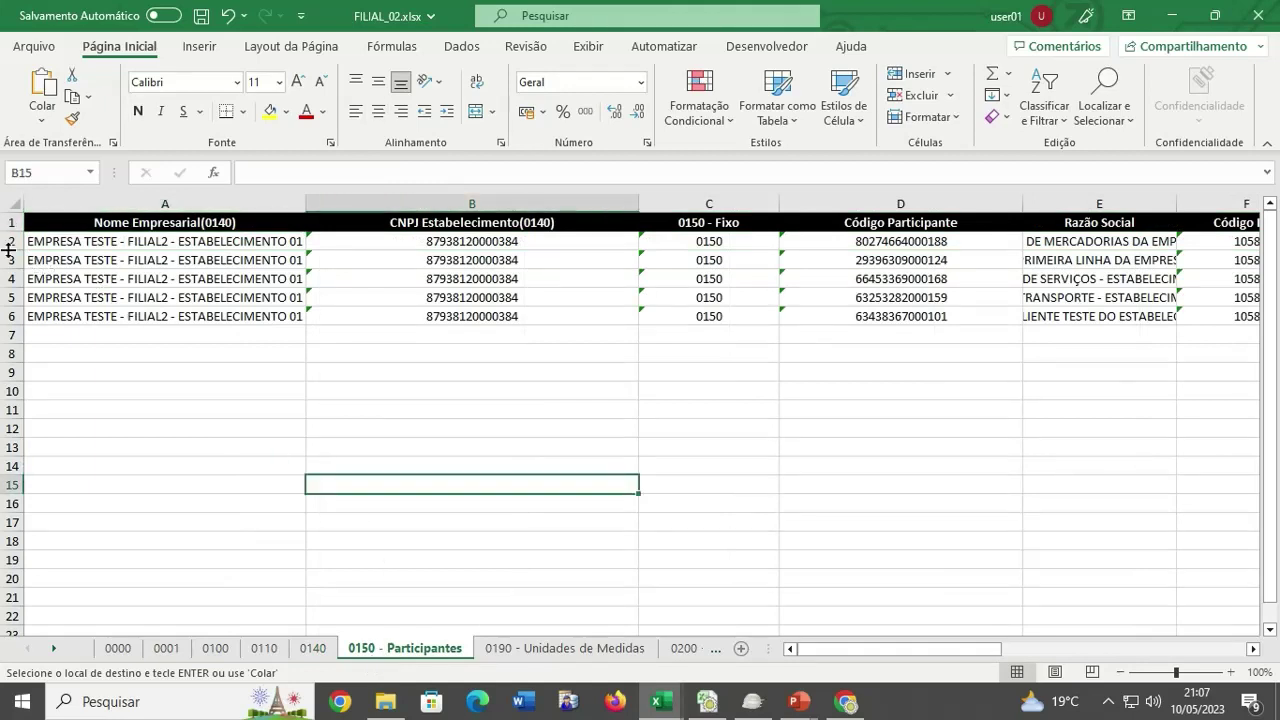
pyautogui.moveTo(8, 242); pyautogui.dragTo(8, 316)
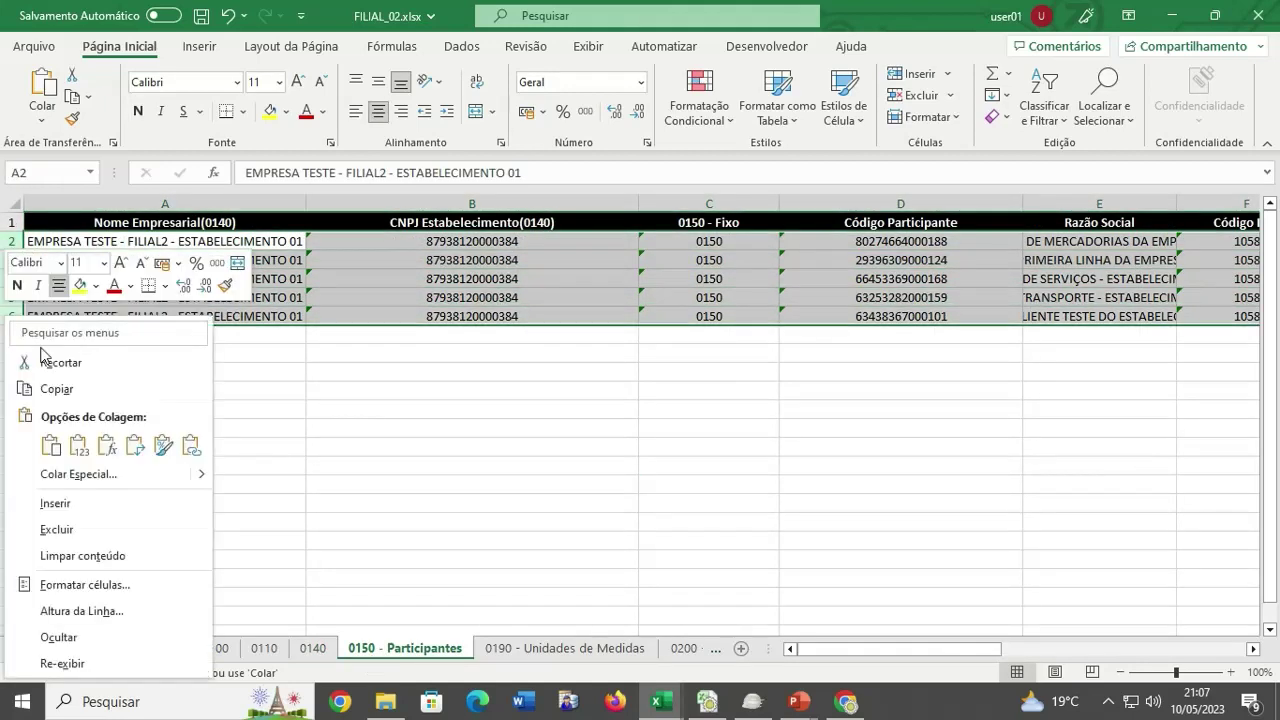
pyautogui.rightClick(10, 318)
pyautogui.click(57, 389)
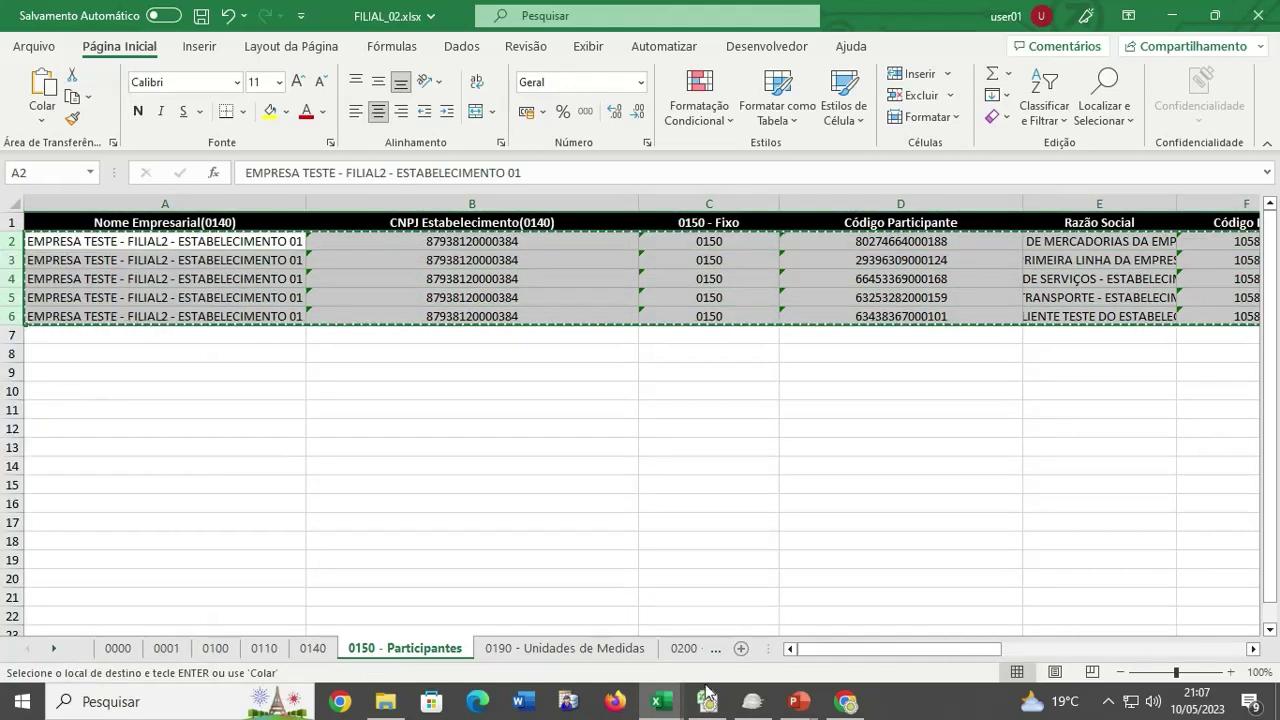
# Paste the FILIAL2 participants below the FILIAL1 rows on MATRIZ_01's 0150 - Participantes sheet, starting at A12.
pyautogui.click(660, 701)
pyautogui.click(443, 632)
pyautogui.click(97, 430)
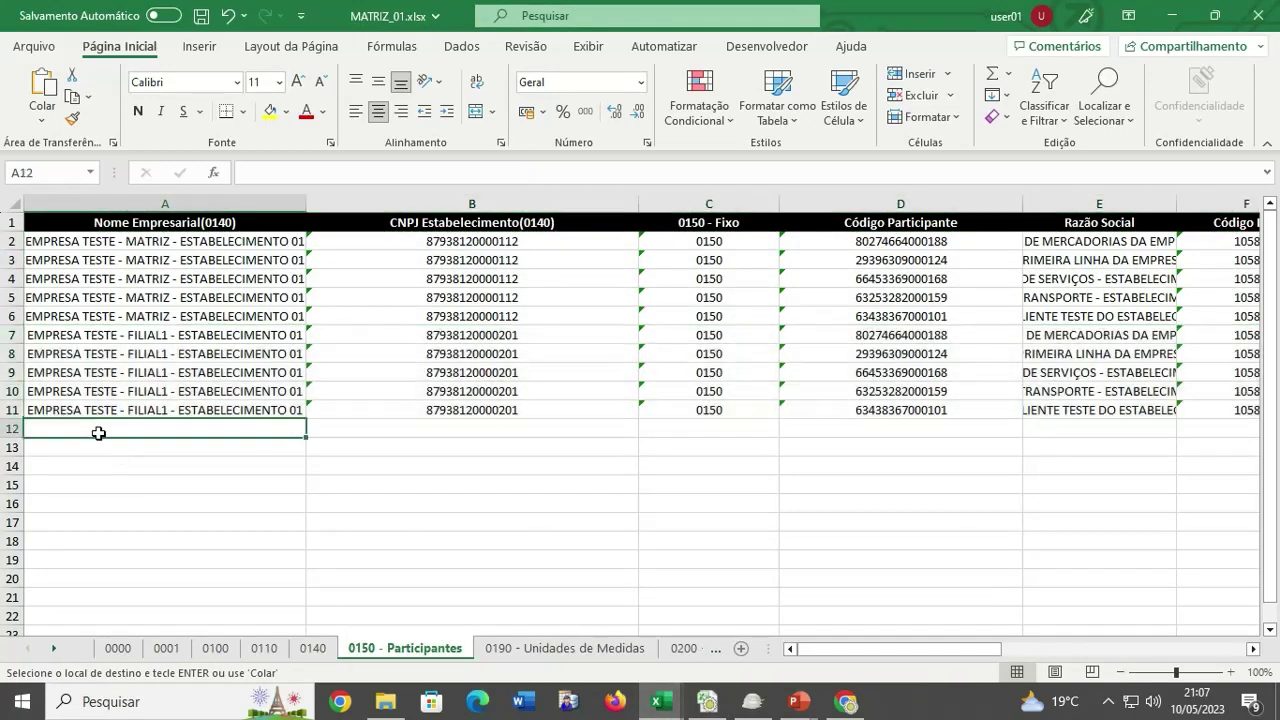
pyautogui.hotkey('ctrl', 'v')
pyautogui.click(338, 555)
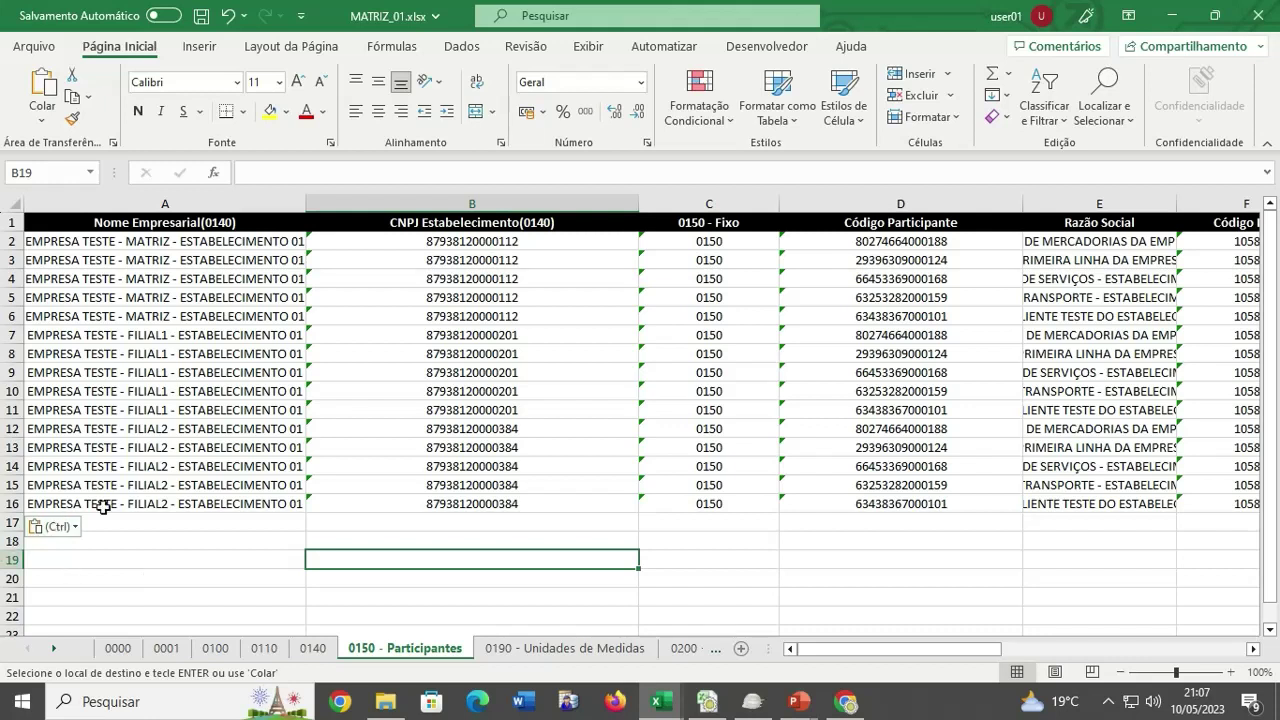
pyautogui.click(220, 522)
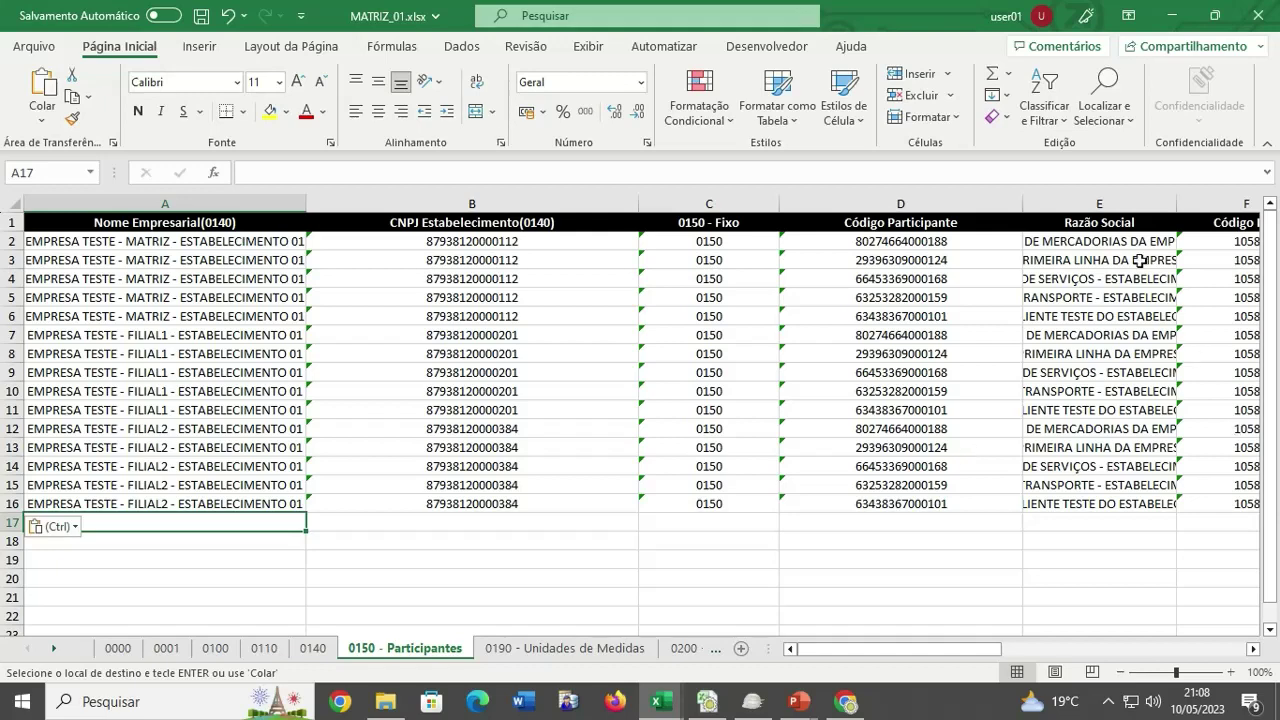
# Compare the establishments listed on sheet 0140 with the merged rows on sheet 0150 - Participantes.
pyautogui.click(312, 649)
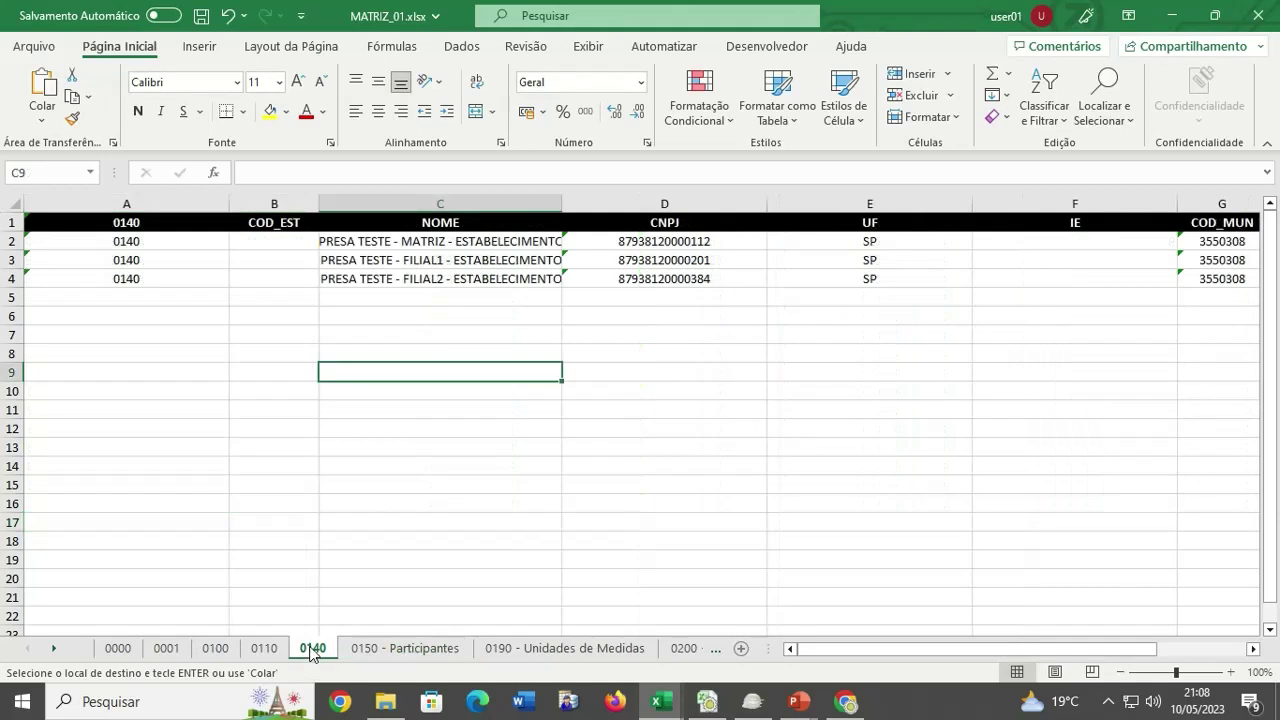
pyautogui.click(365, 650)
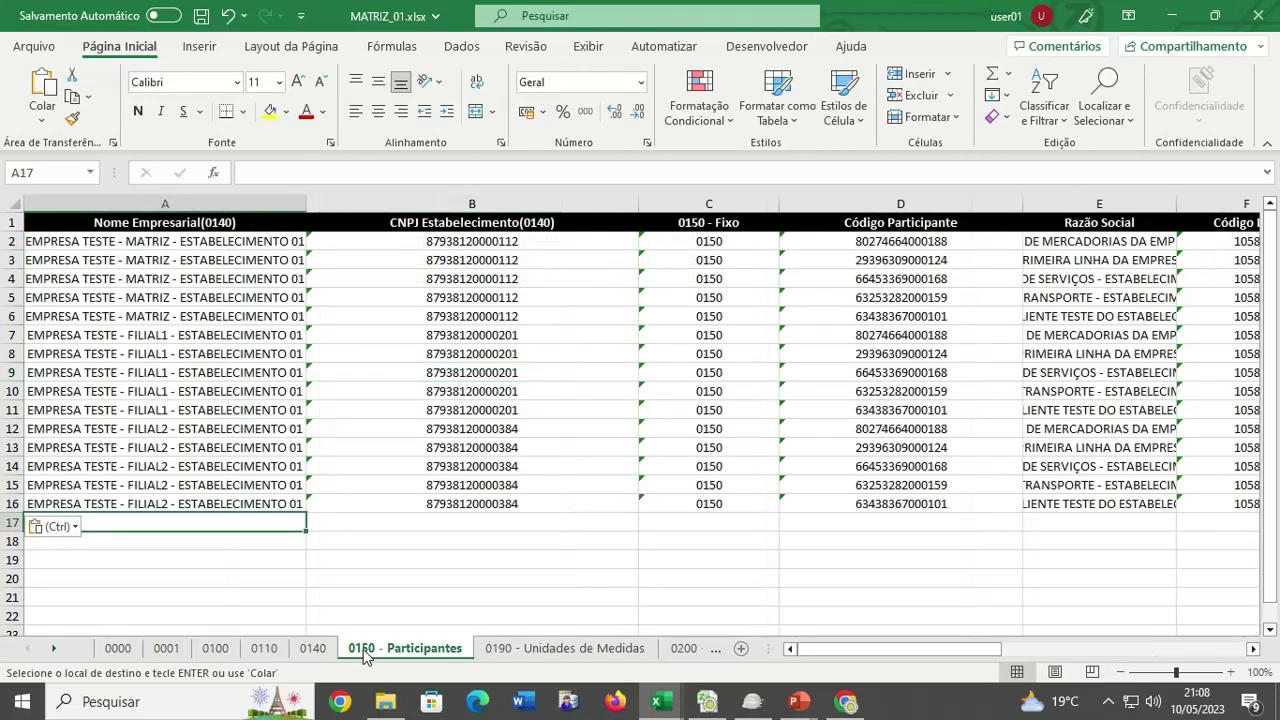
pyautogui.click(391, 580)
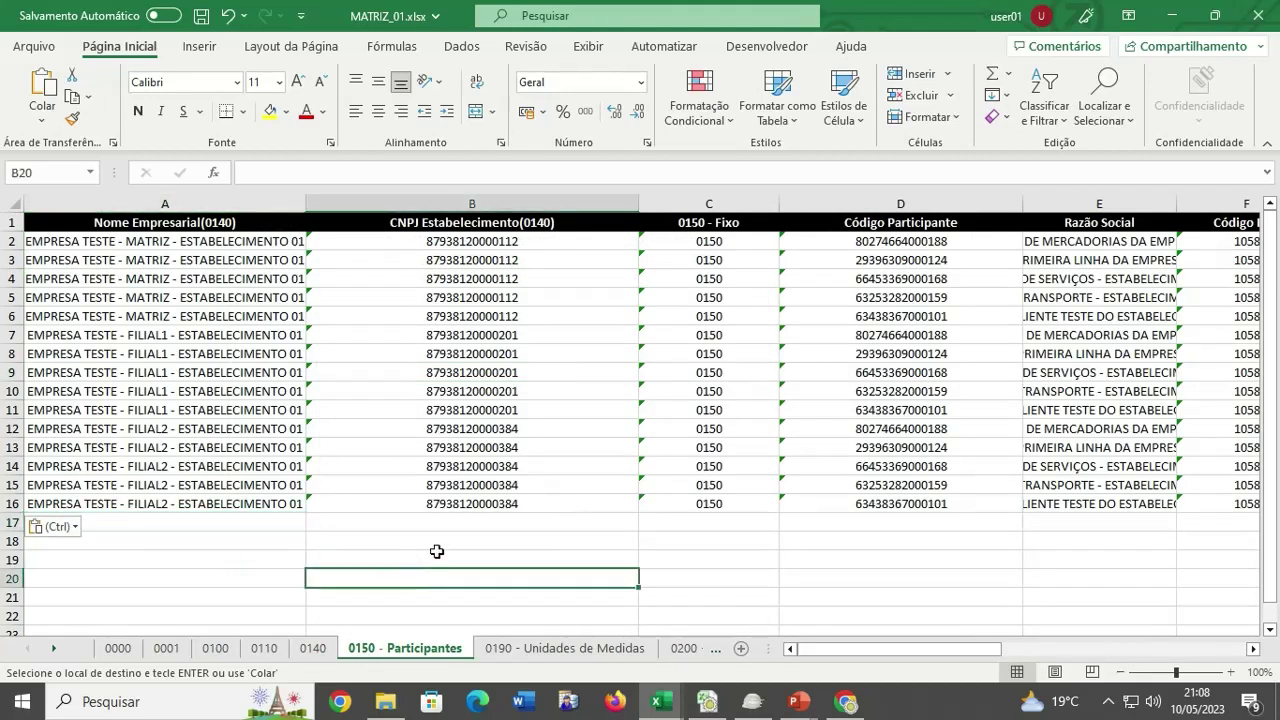
# Copy the unit of measure record in row 2 from sheet 0190 - Unidades de Medidas in the FILIAL_01 workbook.
pyautogui.click(506, 650)
pyautogui.click(632, 408)
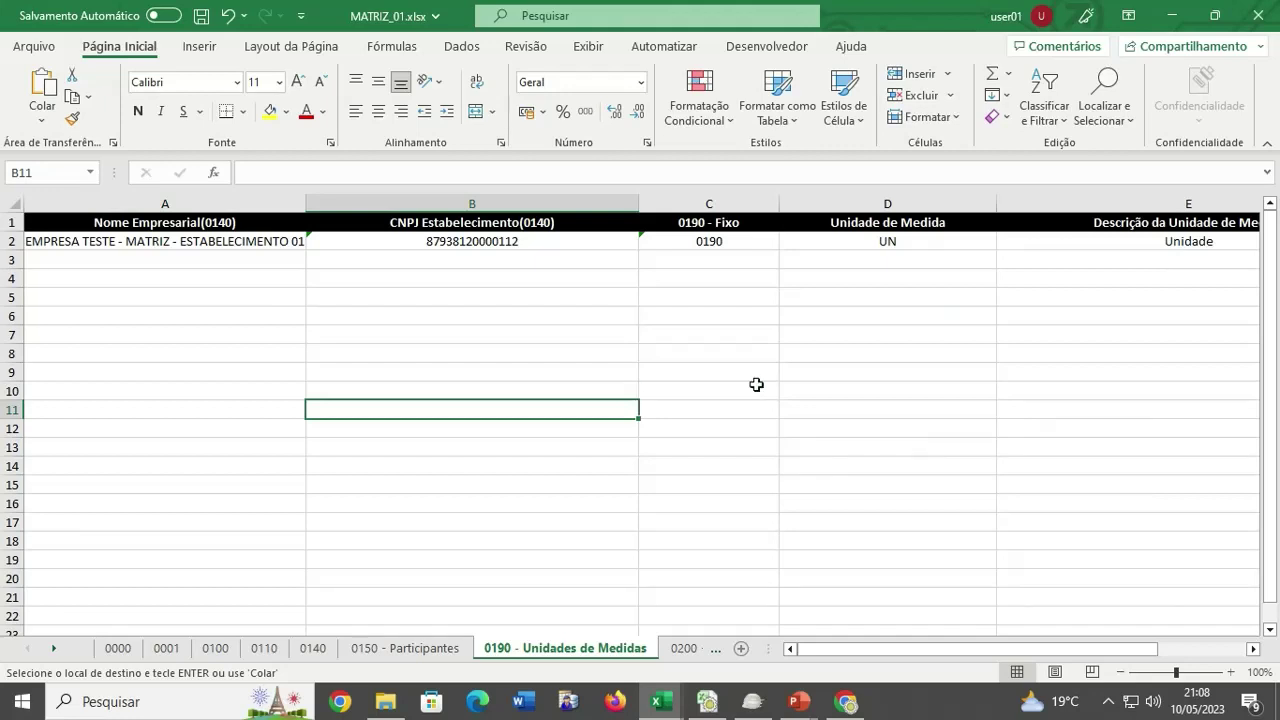
pyautogui.moveTo(670, 706)
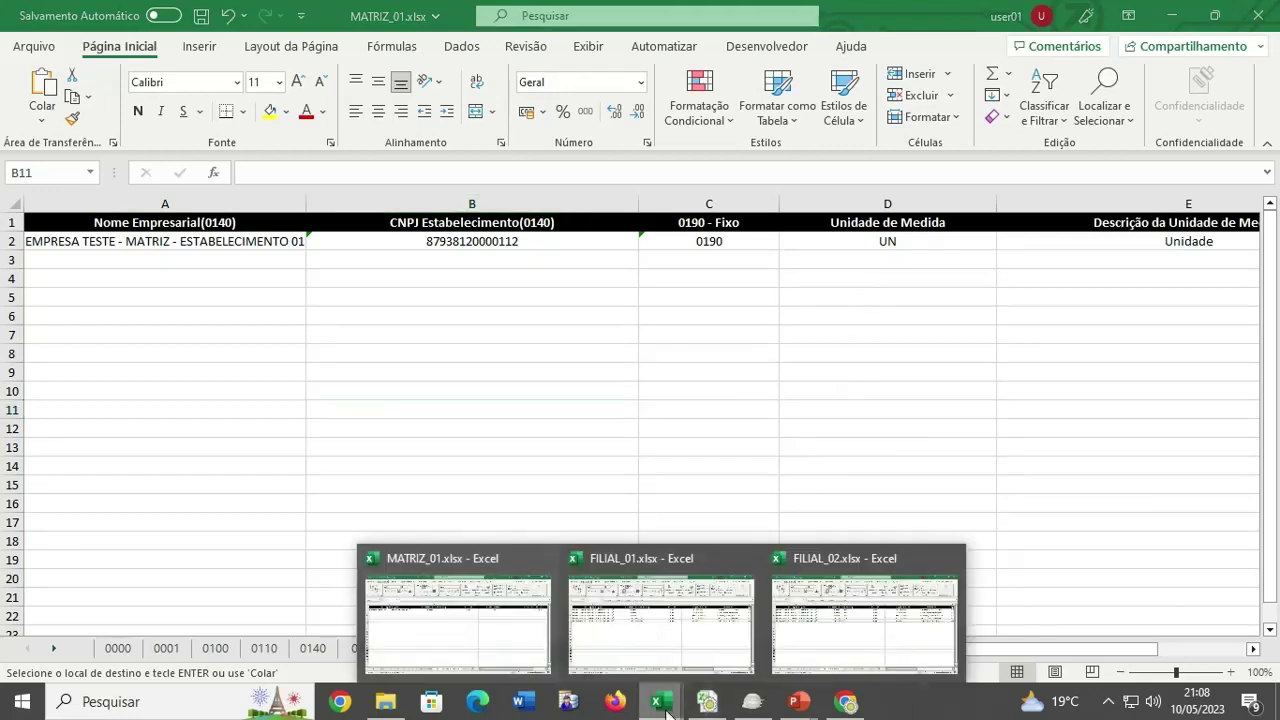
pyautogui.click(663, 614)
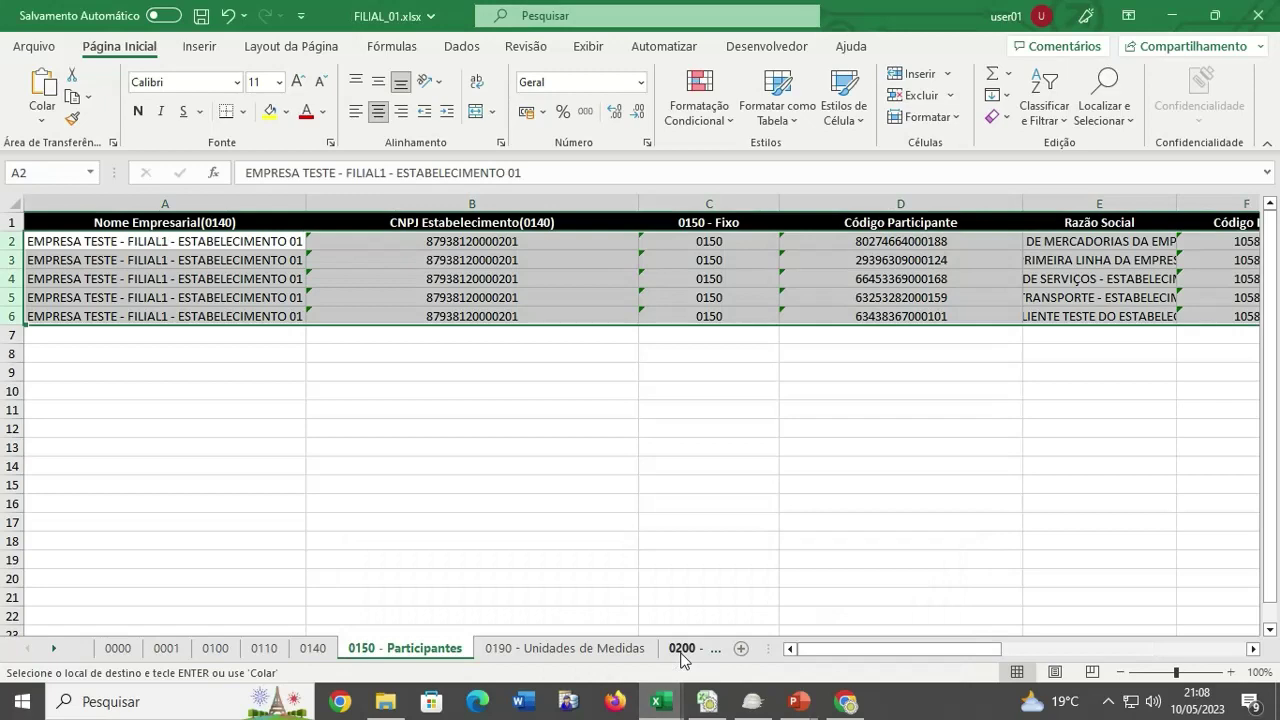
pyautogui.click(500, 650)
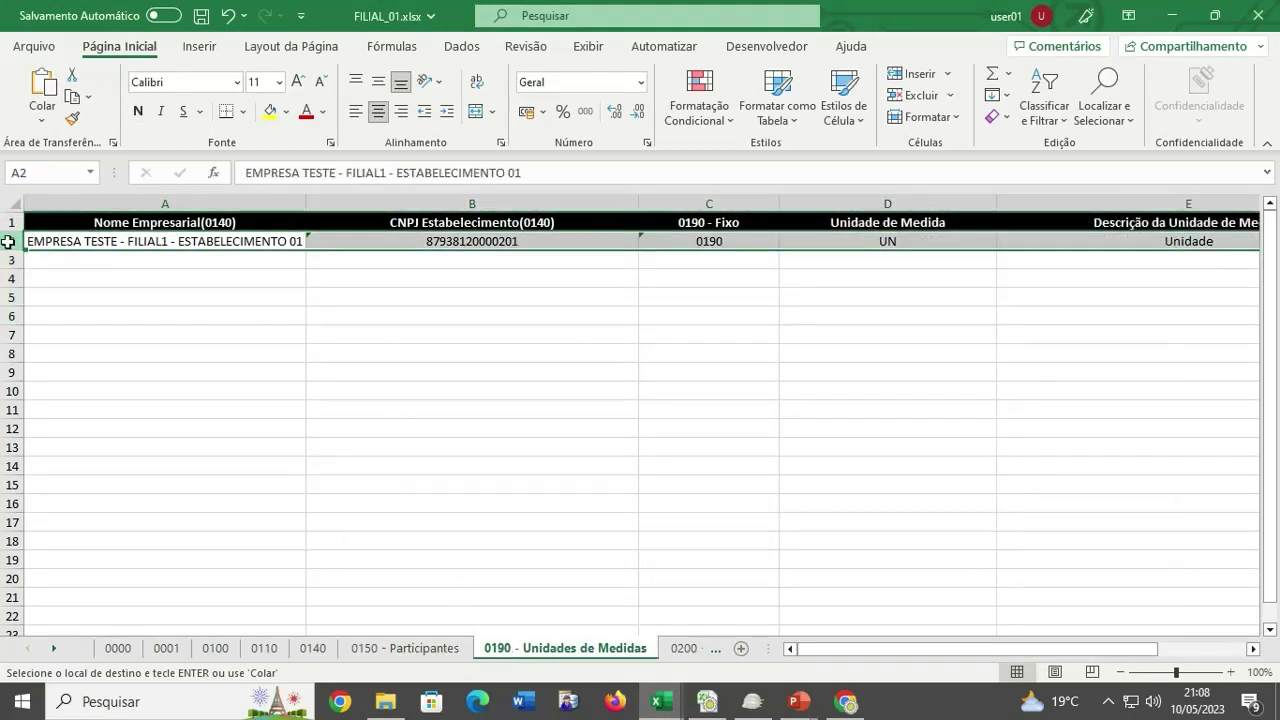
# Paste the FILIAL1 unit of measure below the head office row on MATRIZ_01's 0190 - Unidades de Medidas sheet, starting at A3.
pyautogui.click(661, 701)
pyautogui.click(443, 640)
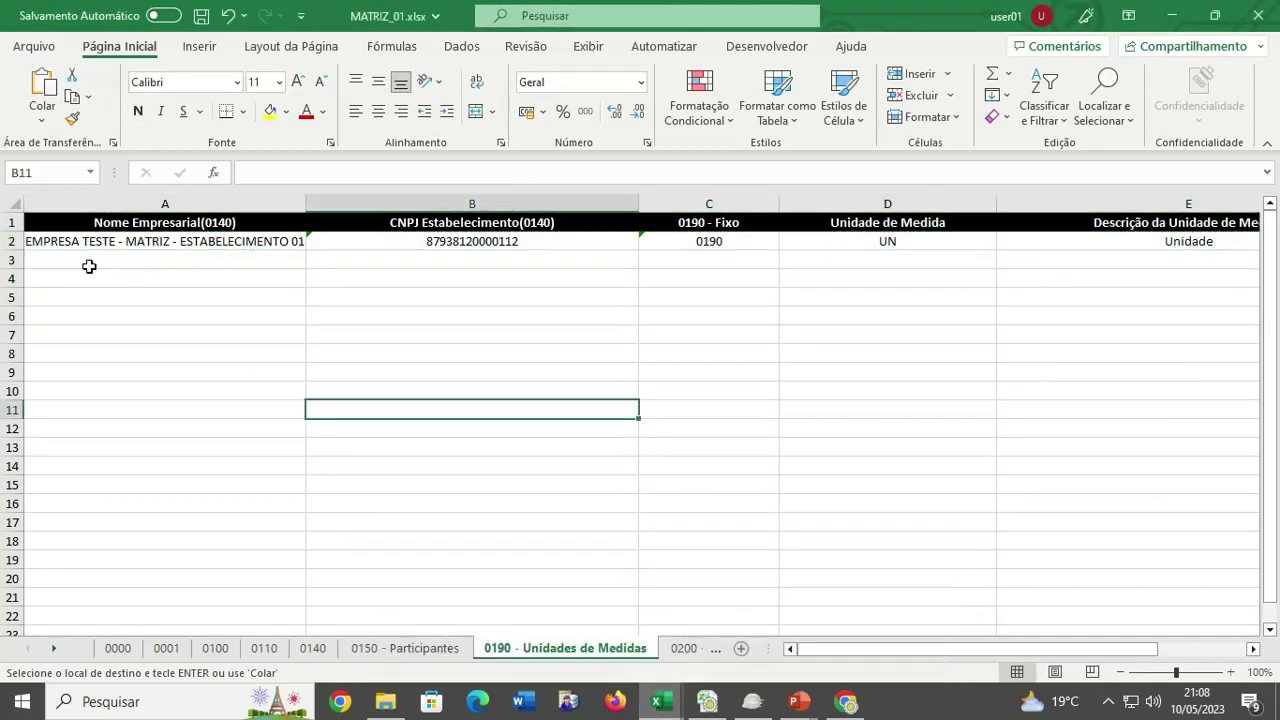
pyautogui.click(88, 264)
pyautogui.hotkey('ctrl', 'v')
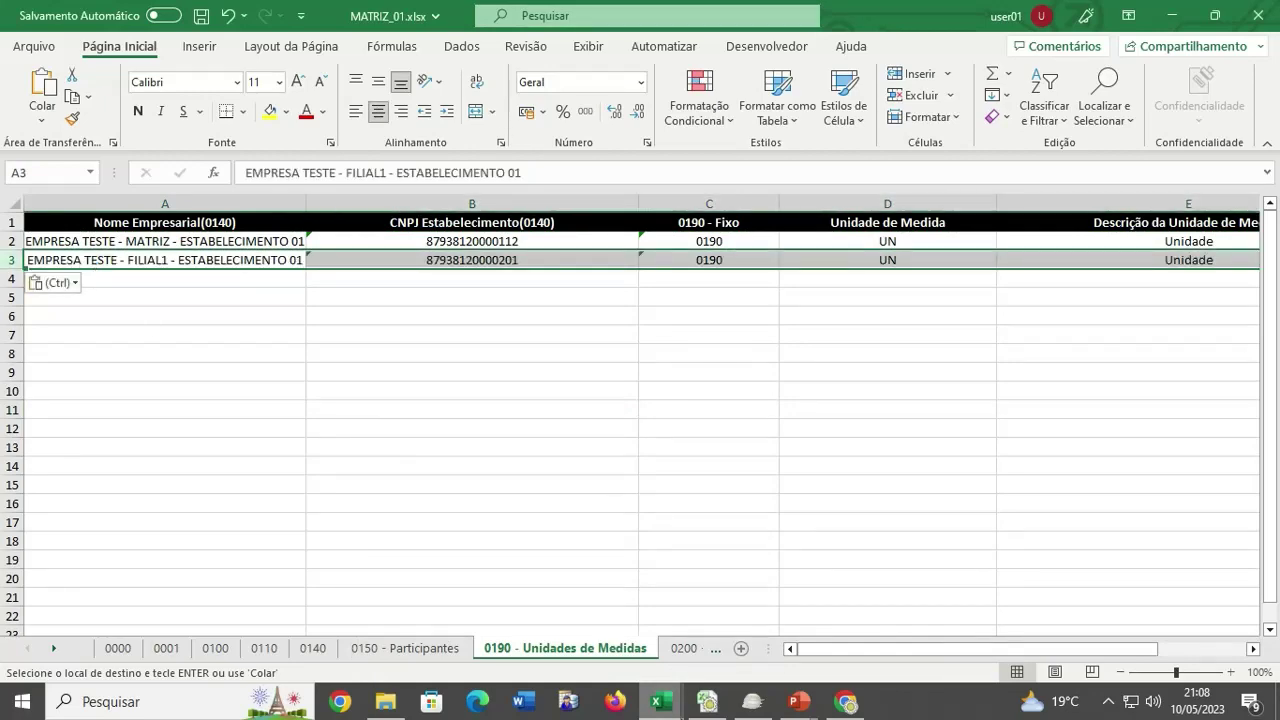
# Copy the unit of measure record in row 2 from sheet 0190 - Unidades de Medidas in the FILIAL_02 workbook.
pyautogui.click(661, 701)
pyautogui.click(856, 630)
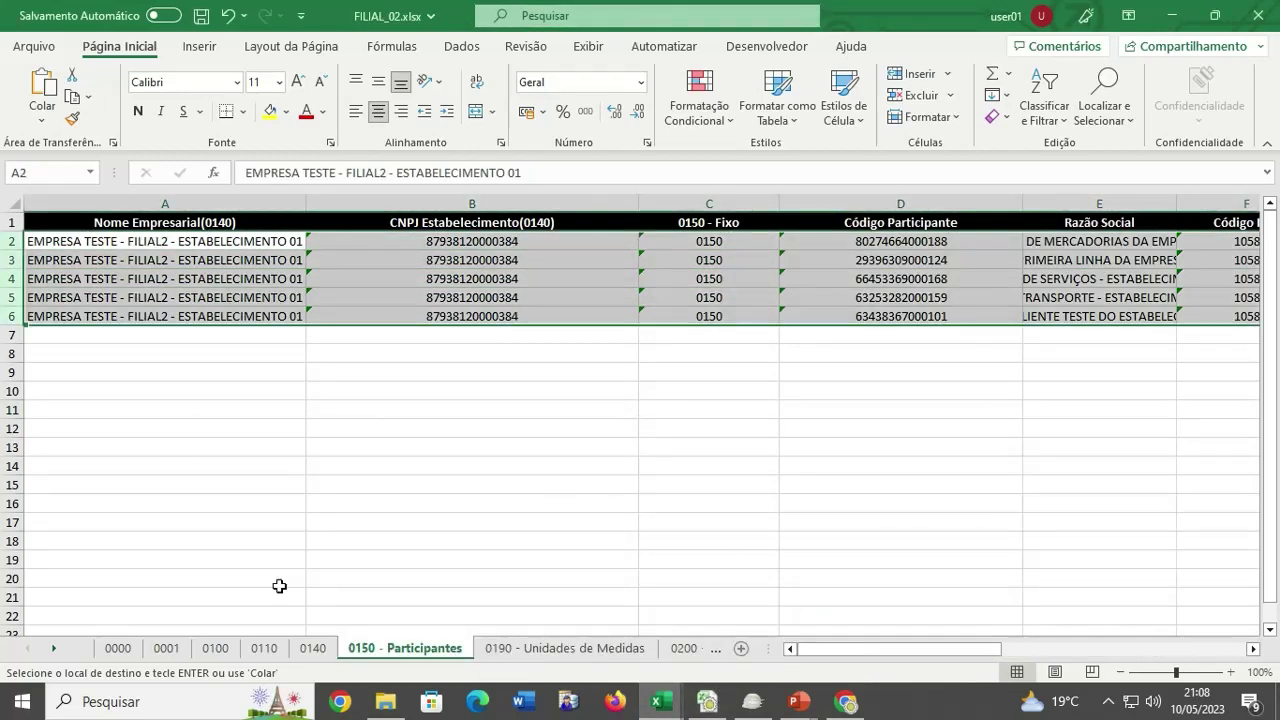
pyautogui.click(510, 650)
pyautogui.click(8, 246)
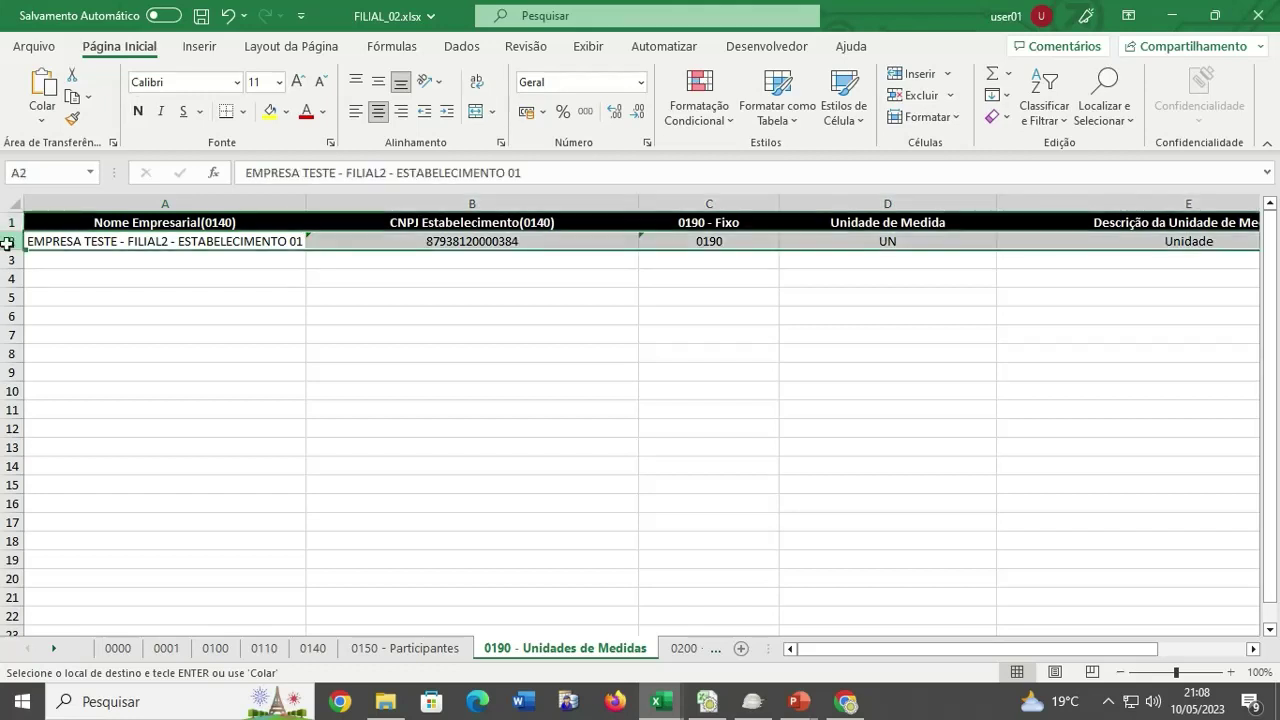
pyautogui.hotkey('ctrl', 'c')
# Paste the FILIAL2 unit of measure below the FILIAL1 row on MATRIZ_01's 0190 - Unidades de Medidas sheet, starting at A4.
pyautogui.moveTo(659, 712)
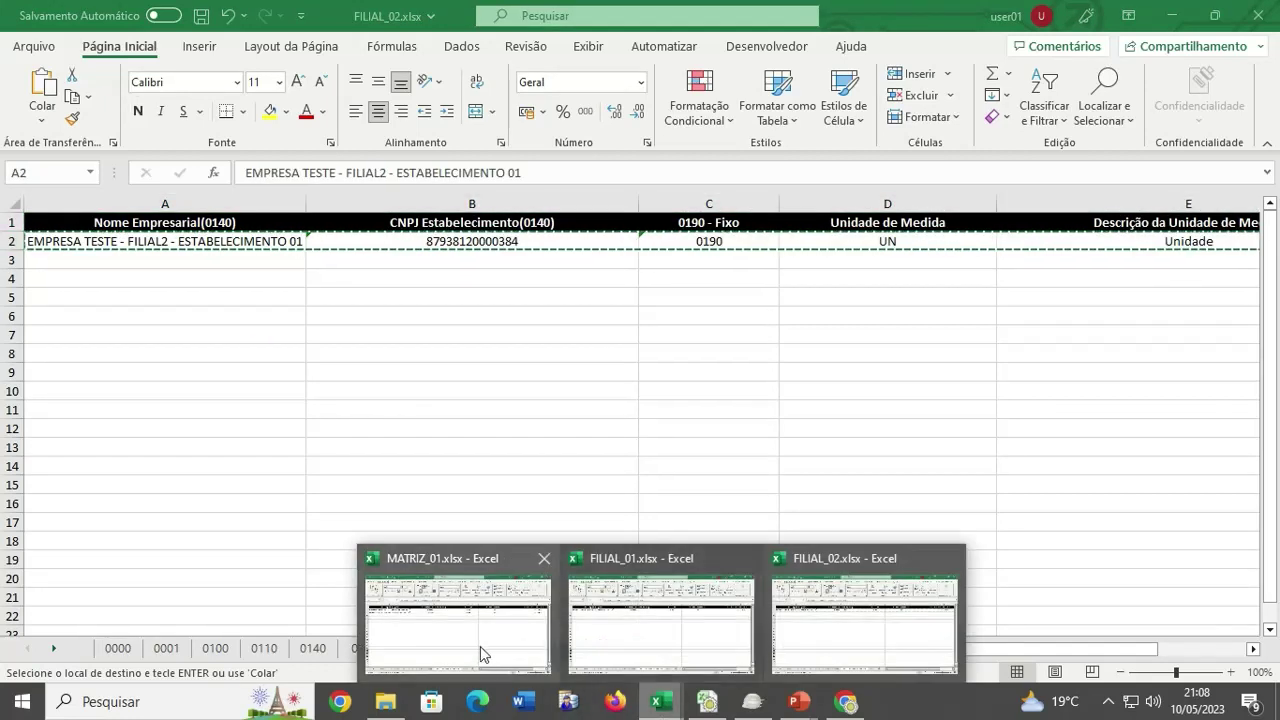
pyautogui.click(480, 654)
pyautogui.click(100, 279)
pyautogui.hotkey('ctrl', 'v')
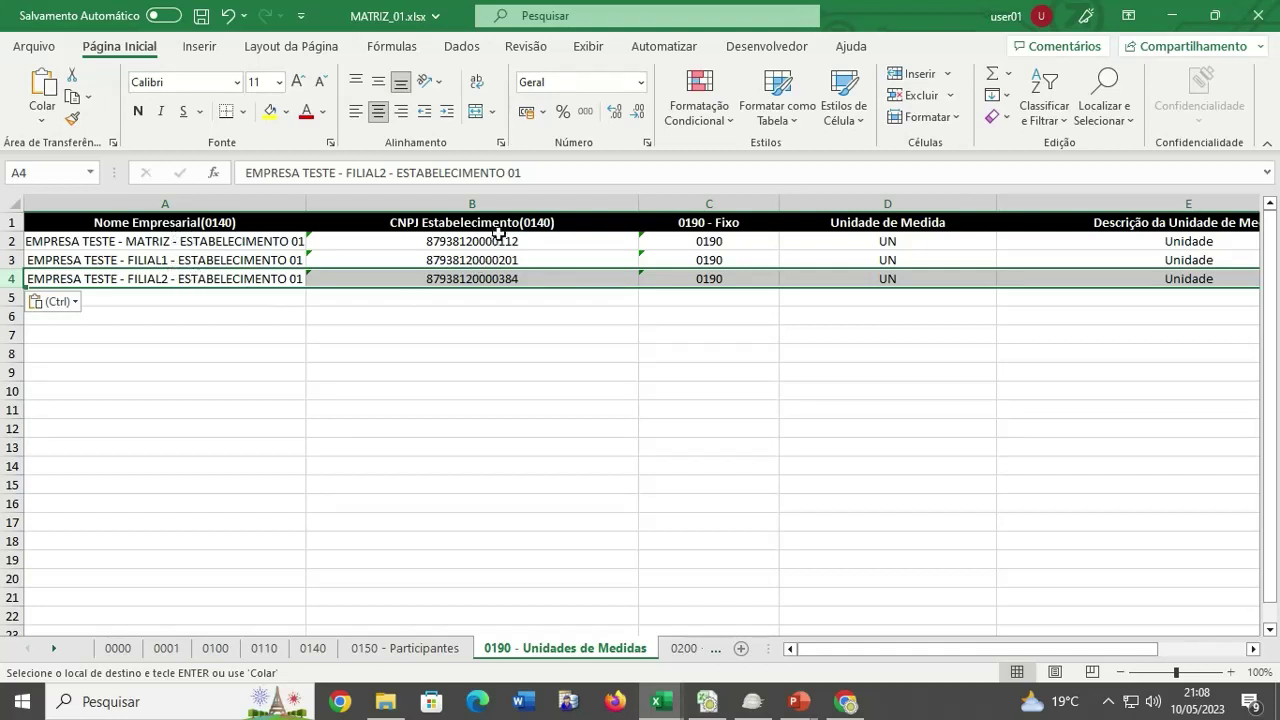
# Examine the Nome Empresarial and CNPJ Estabelecimento columns of the merged rows on MATRIZ_01's 0190 - Unidades de Medidas sheet.
pyautogui.click(480, 412)
pyautogui.click(684, 388)
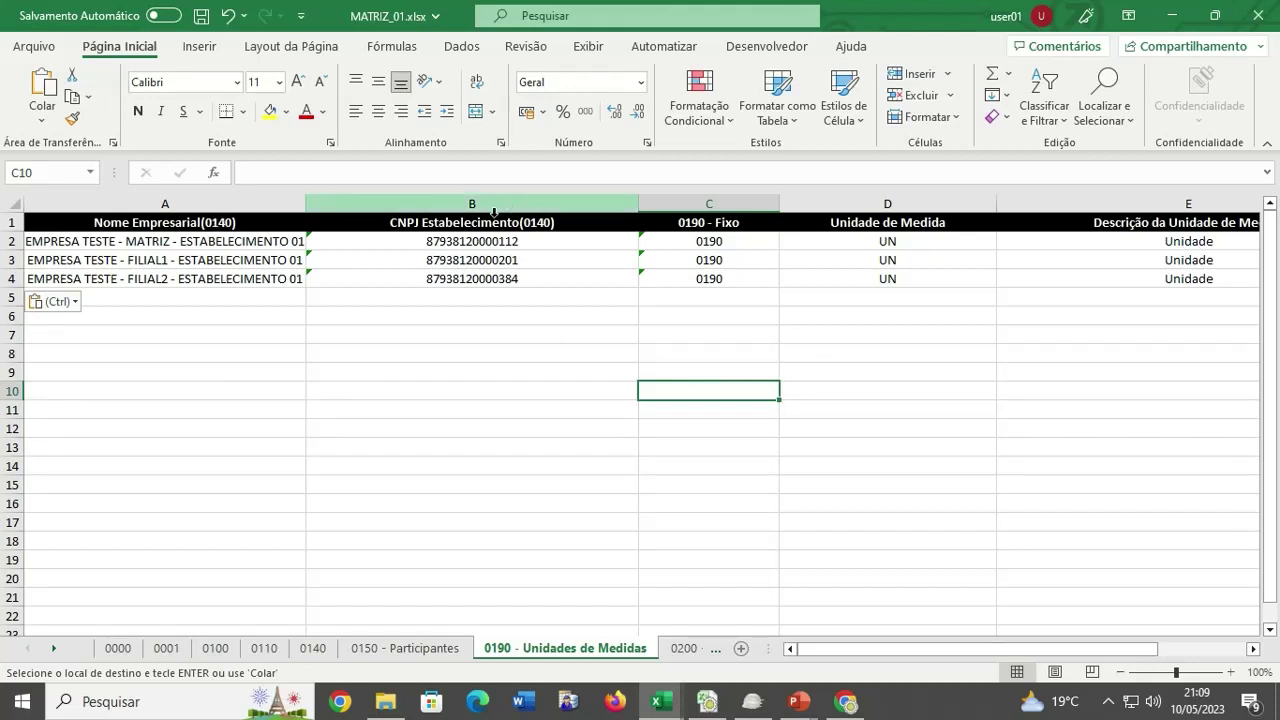
pyautogui.click(225, 204)
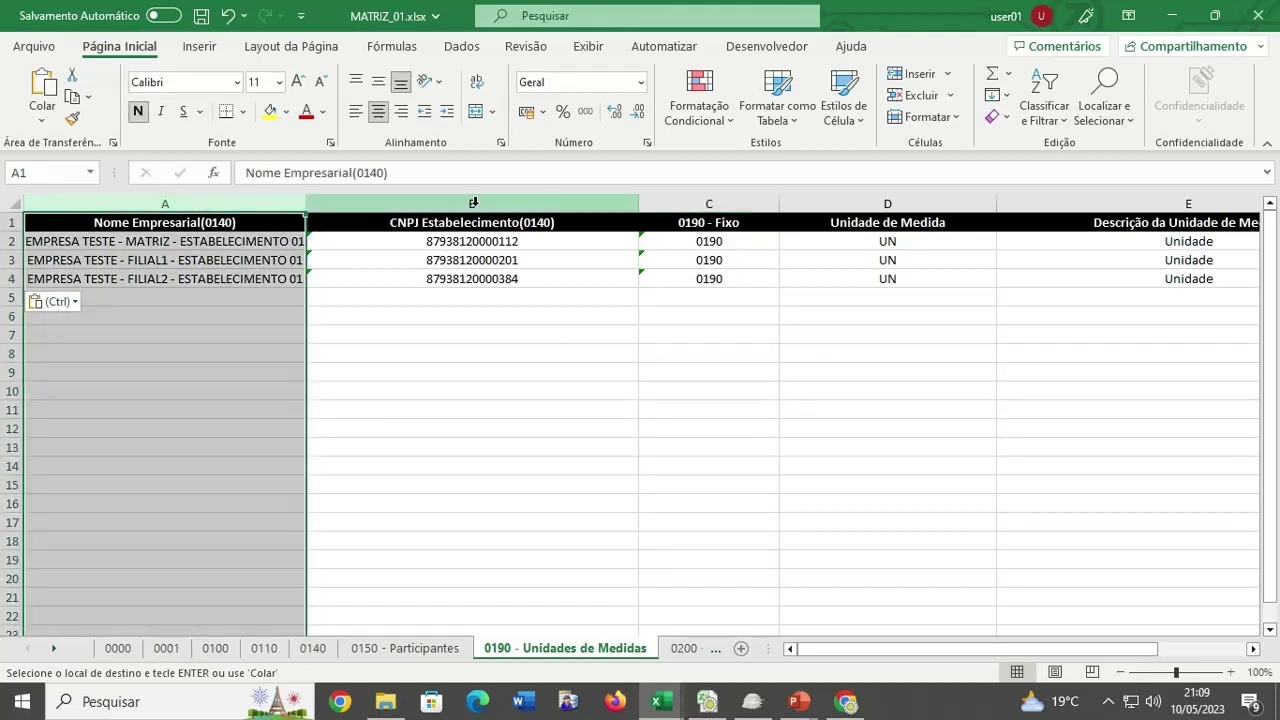
pyautogui.click(420, 204)
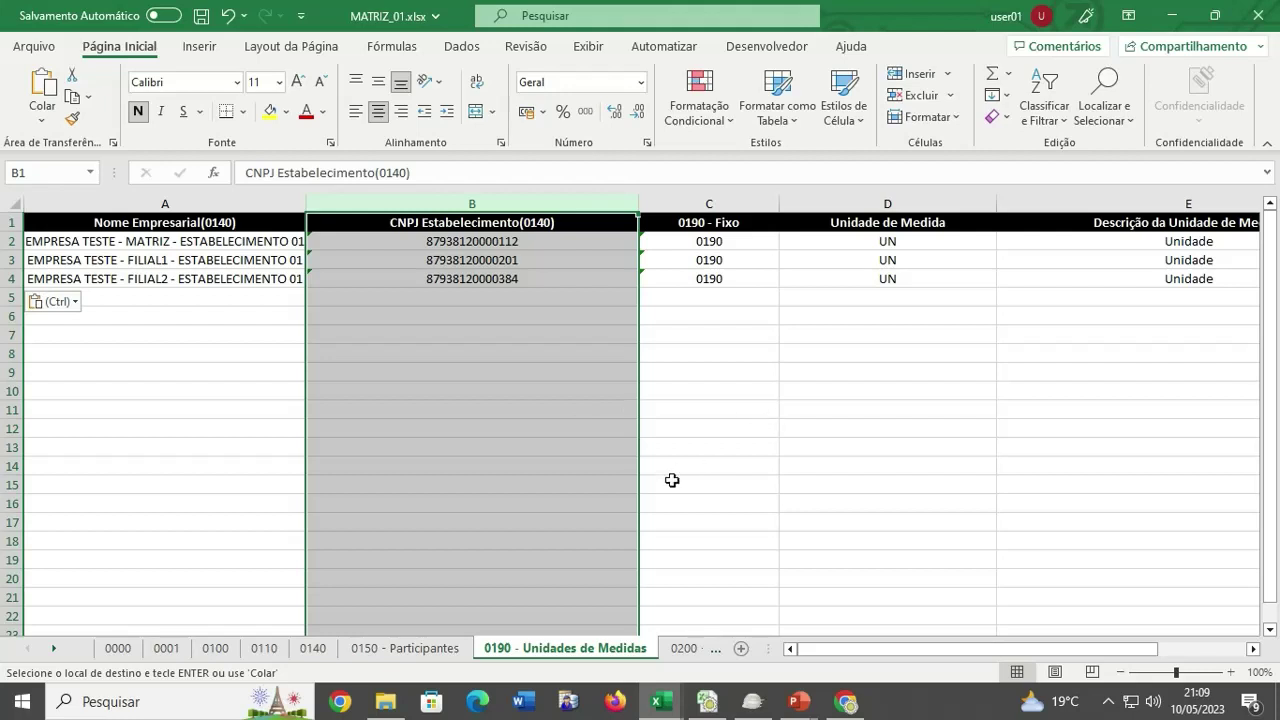
pyautogui.click(54, 649)
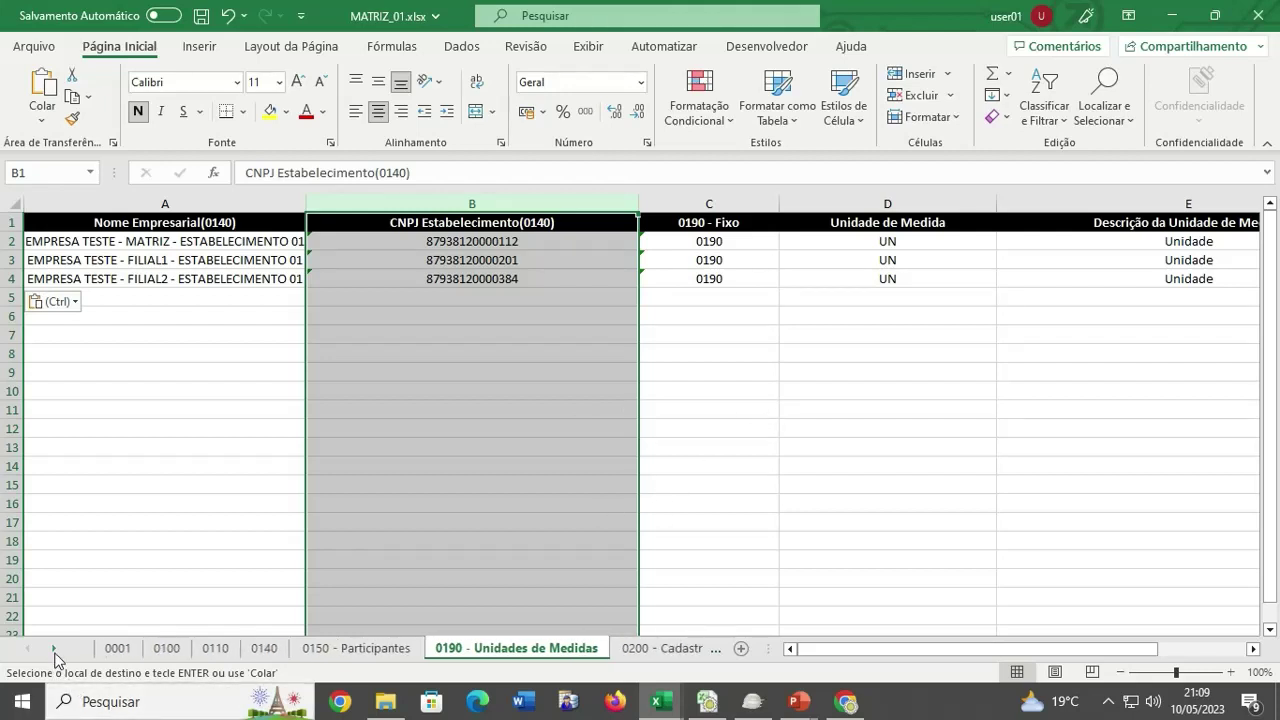
pyautogui.click(54, 649)
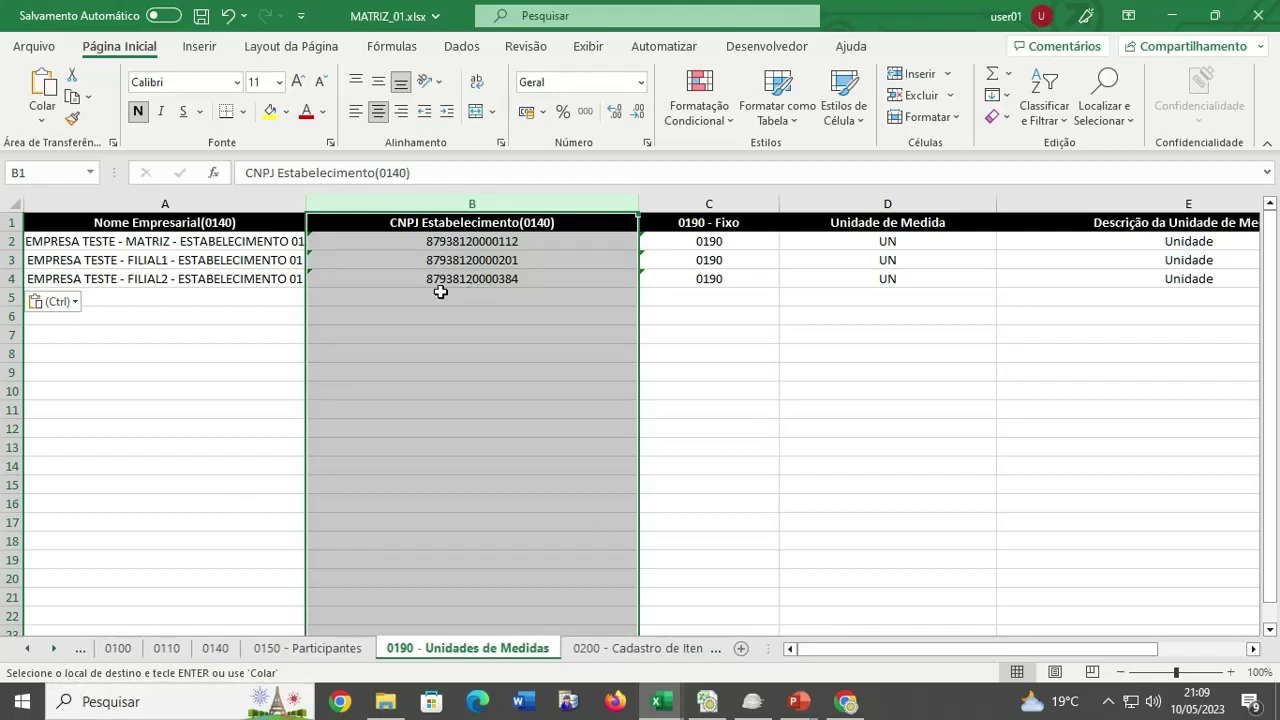
pyautogui.click(700, 526)
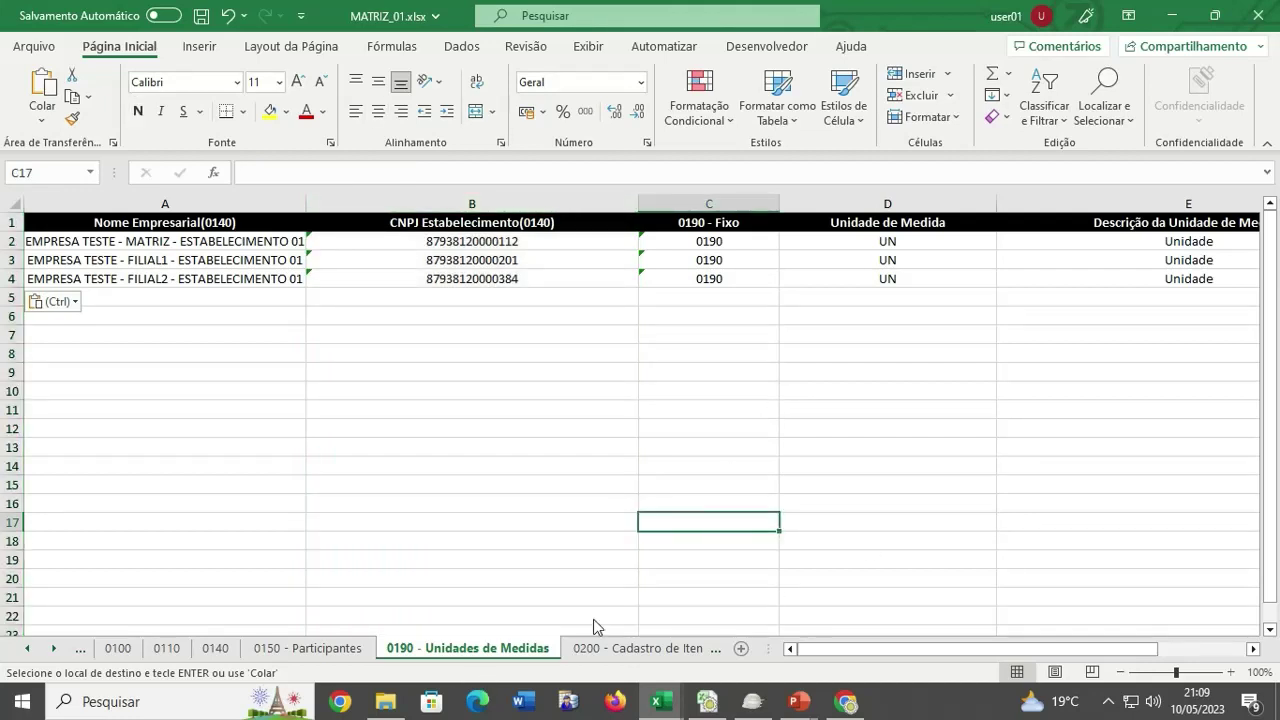
# Display sheet 0200 - Cadastro de Itens in MATRIZ_01, and copy item rows 2 to 4 from the same sheet in FILIAL_01.
pyautogui.click(625, 648)
pyautogui.click(570, 448)
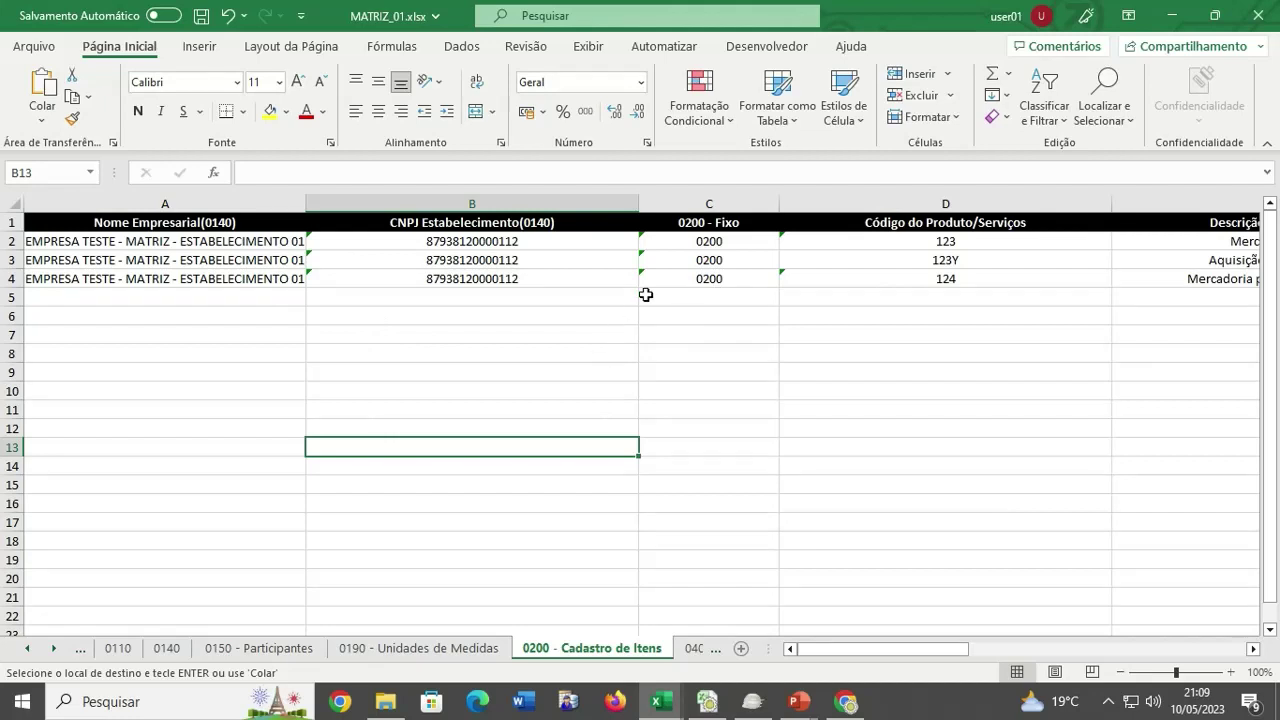
pyautogui.click(668, 708)
pyautogui.click(674, 654)
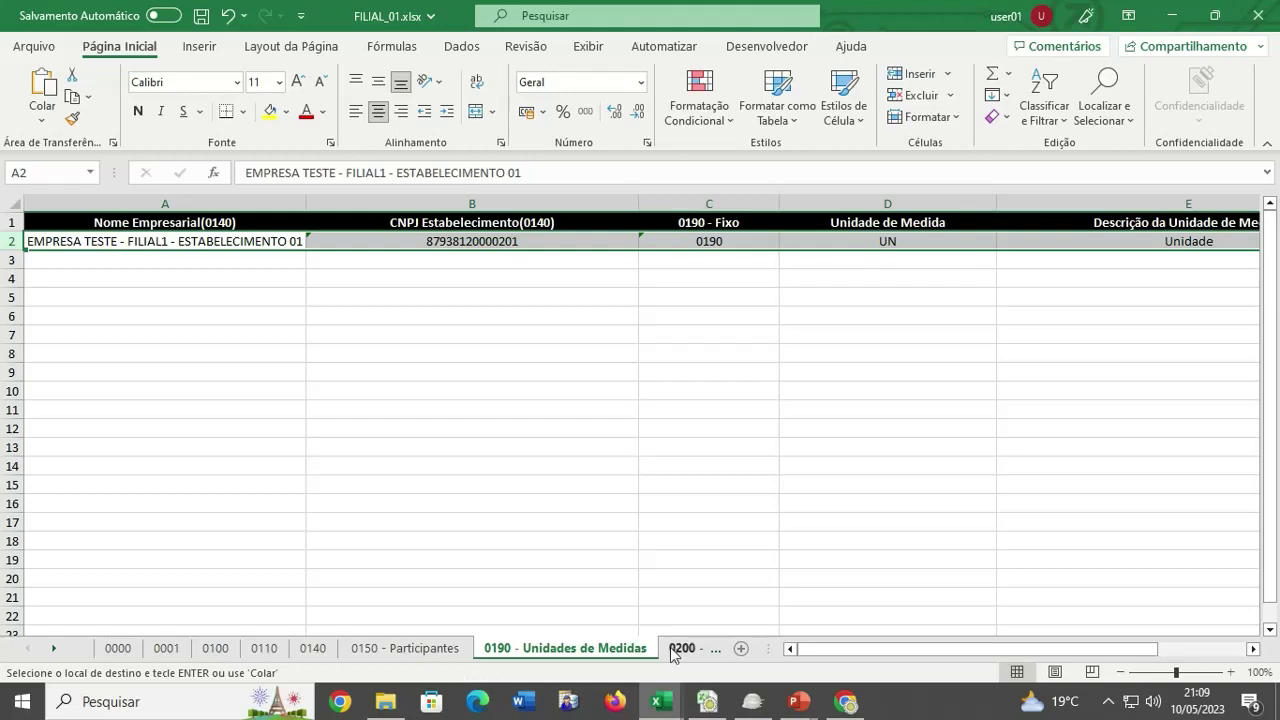
pyautogui.click(678, 650)
pyautogui.click(25, 243)
pyautogui.hotkey('ctrl', 'shift', 'Right')
pyautogui.hotkey('ctrl', 'shift', 'Down')
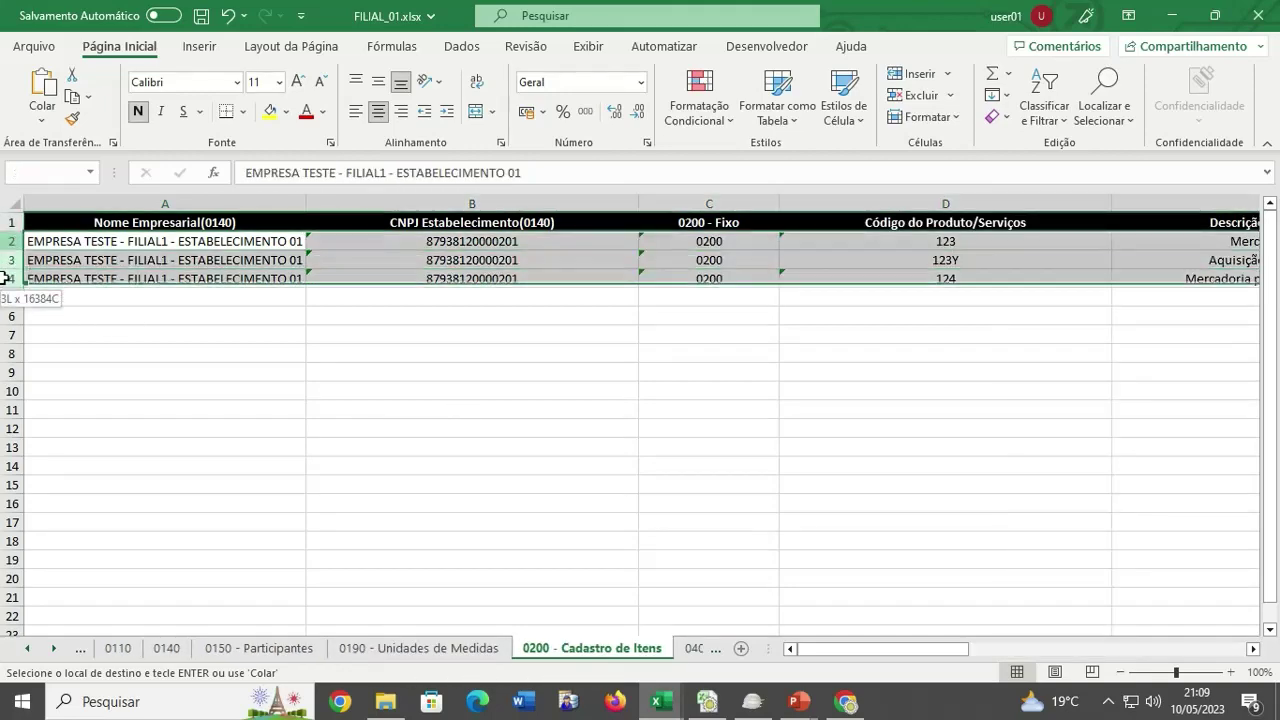
pyautogui.hotkey('ctrl', 'c')
# Paste the FILIAL1 items below the head office rows on MATRIZ_01's 0200 - Cadastro de Itens sheet, starting at A5.
pyautogui.click(660, 702)
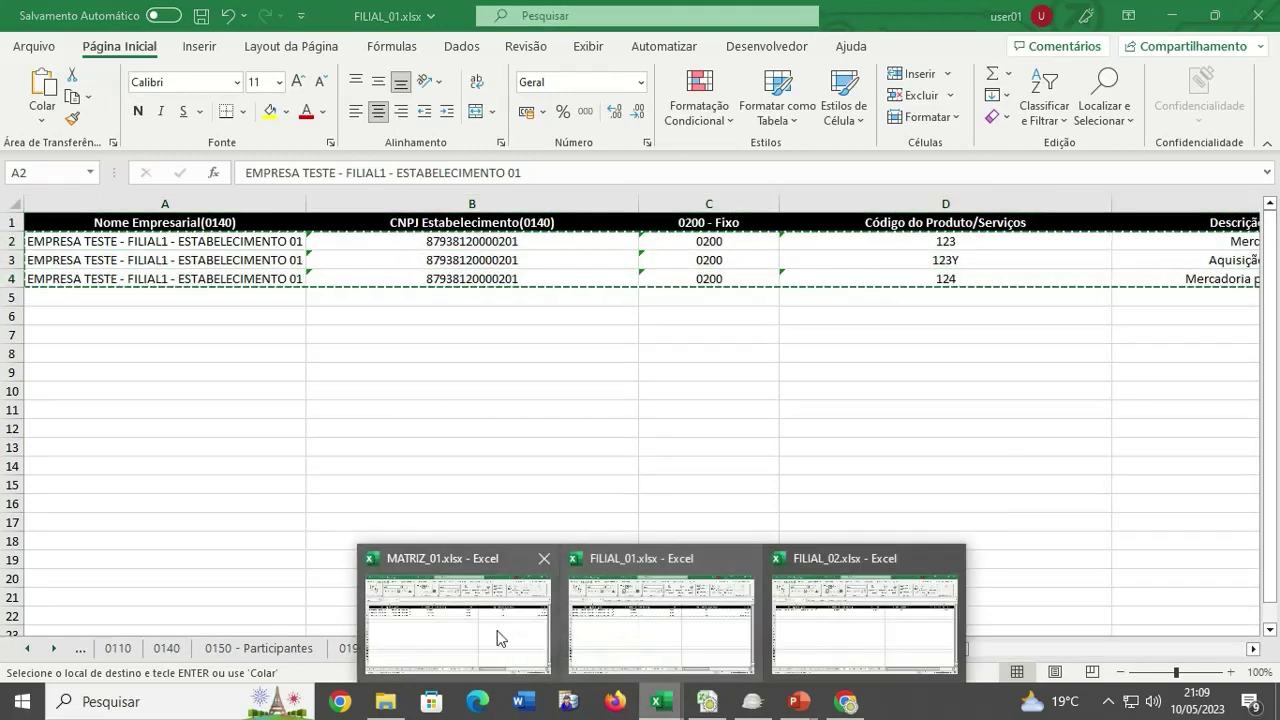
pyautogui.click(500, 630)
pyautogui.click(71, 296)
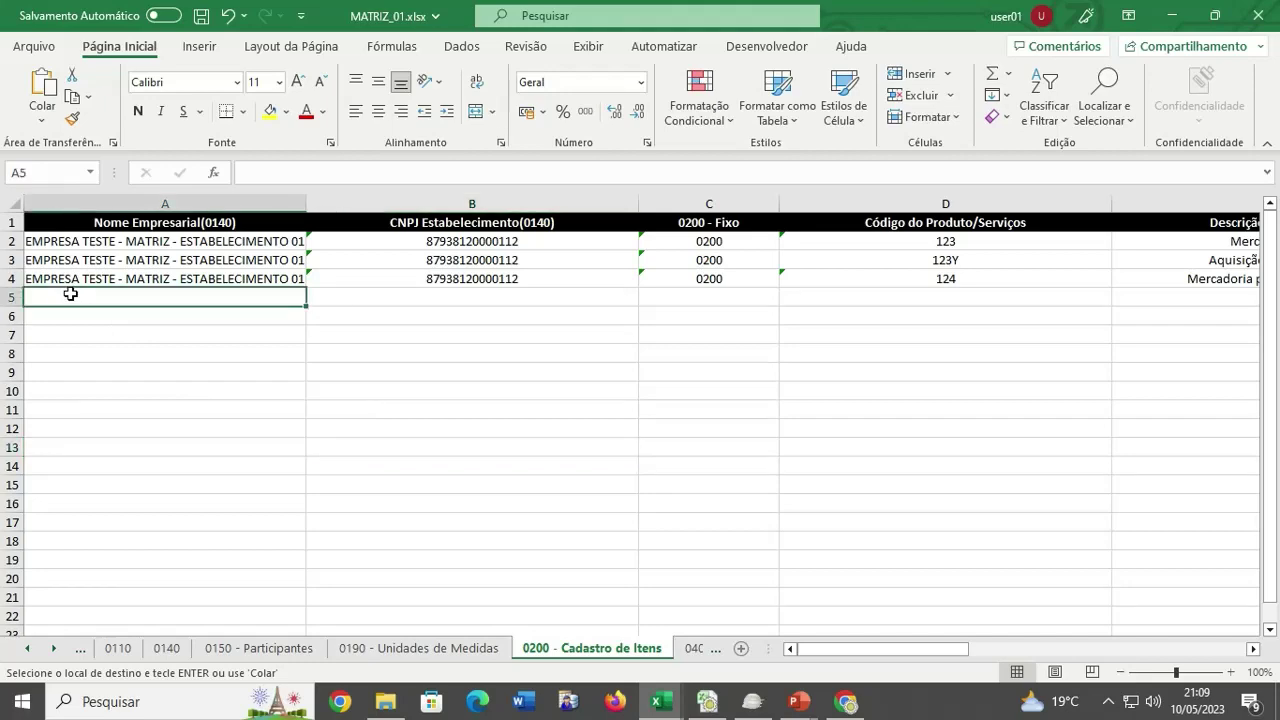
pyautogui.hotkey('ctrl', 'v')
# Copy item rows 2 to 4 from sheet 0200 - Cadastro de Itens in the FILIAL_02 workbook.
pyautogui.click(660, 702)
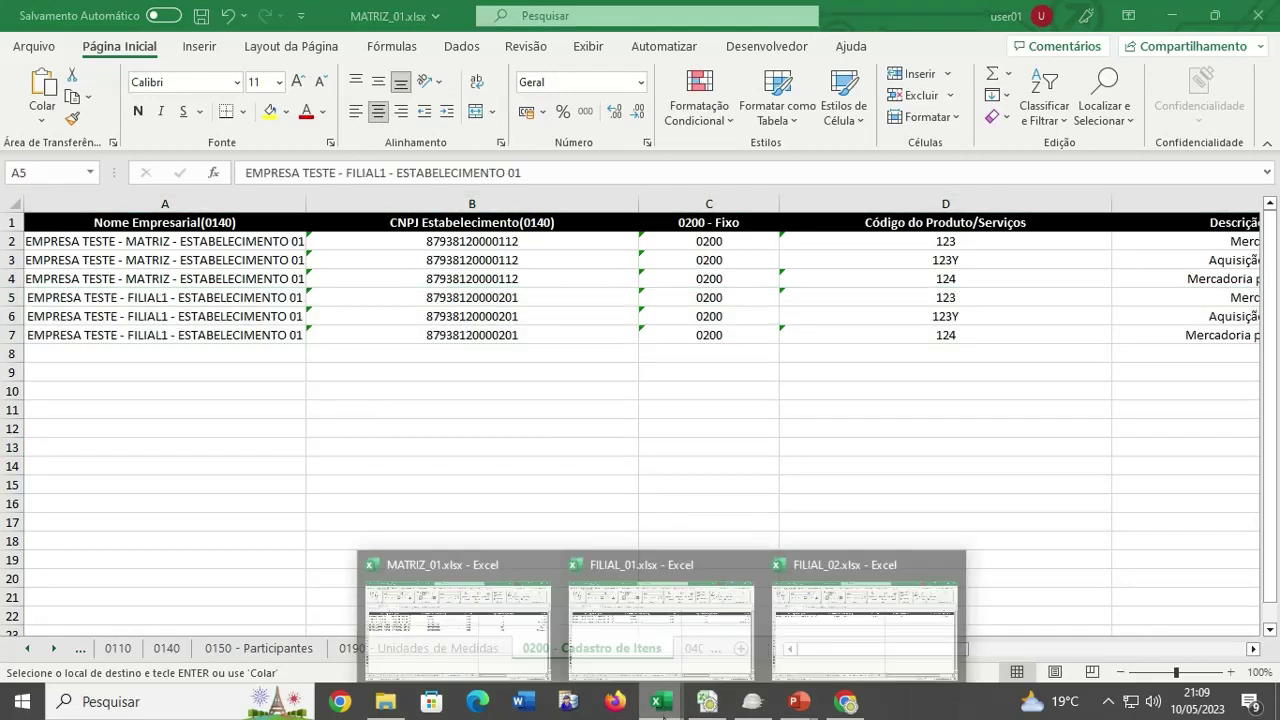
pyautogui.click(848, 638)
pyautogui.click(677, 647)
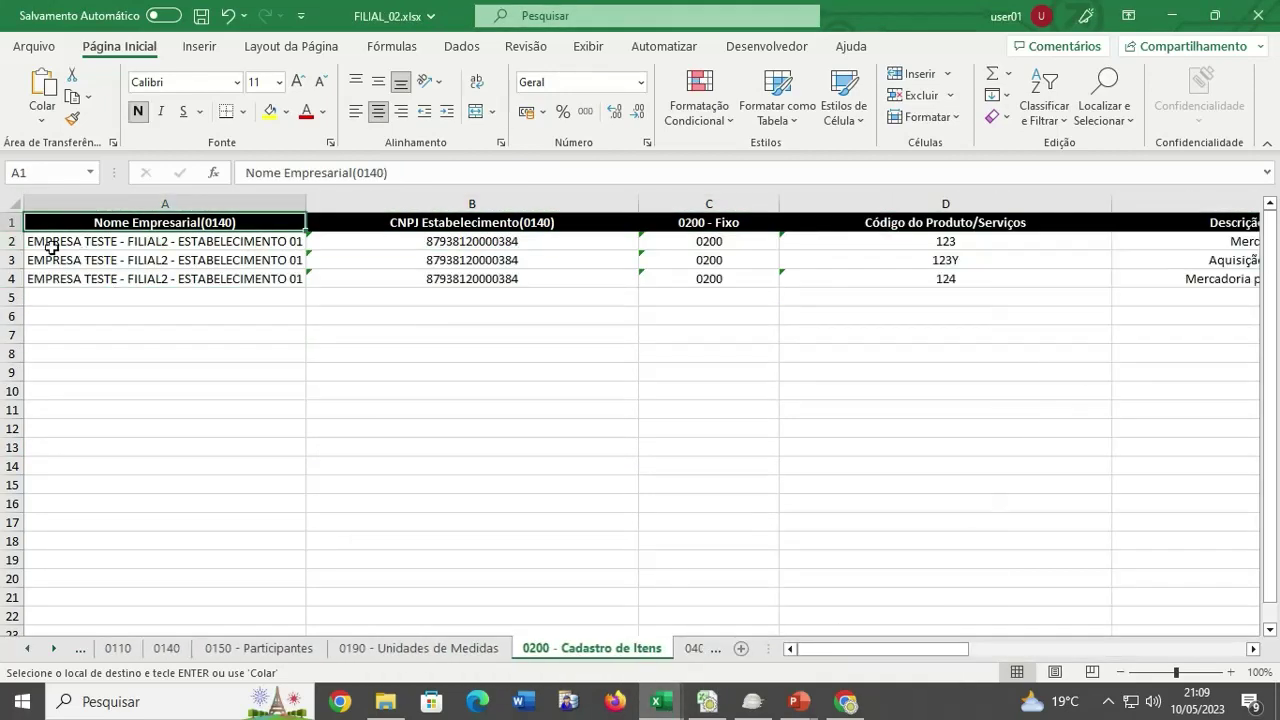
pyautogui.moveTo(10, 241); pyautogui.dragTo(4, 281)
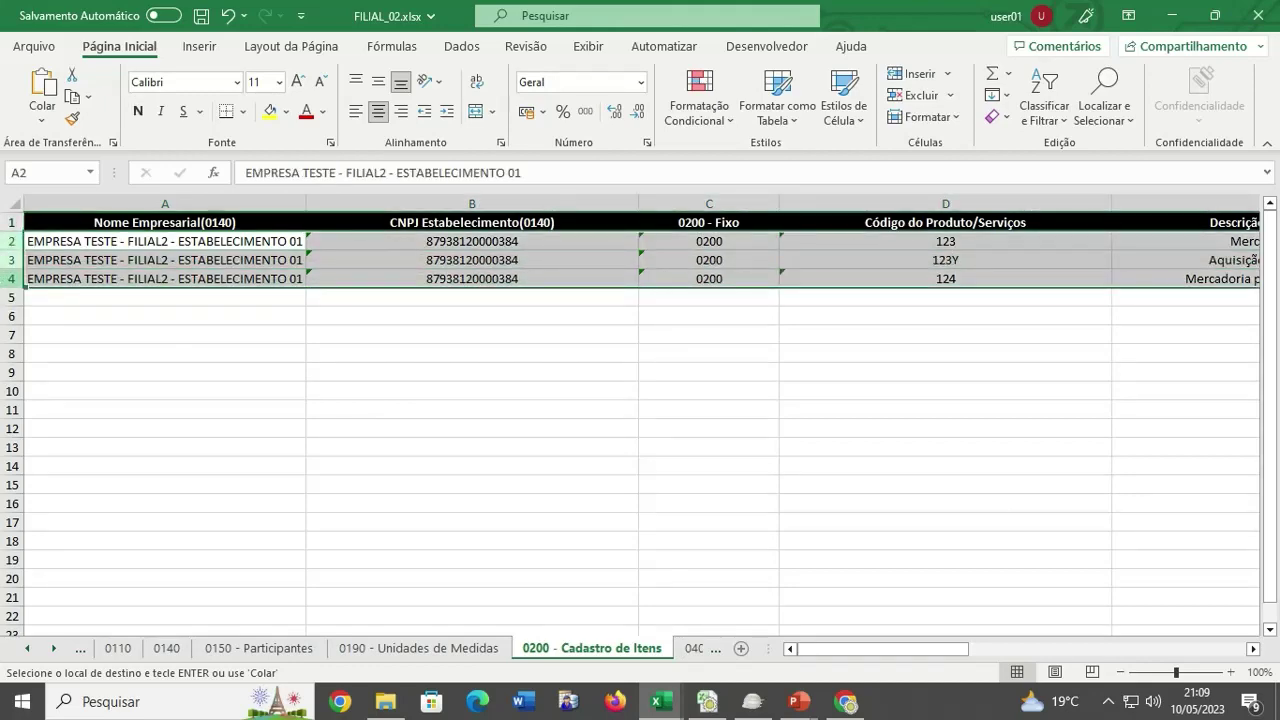
pyautogui.hotkey('ctrl', 'c')
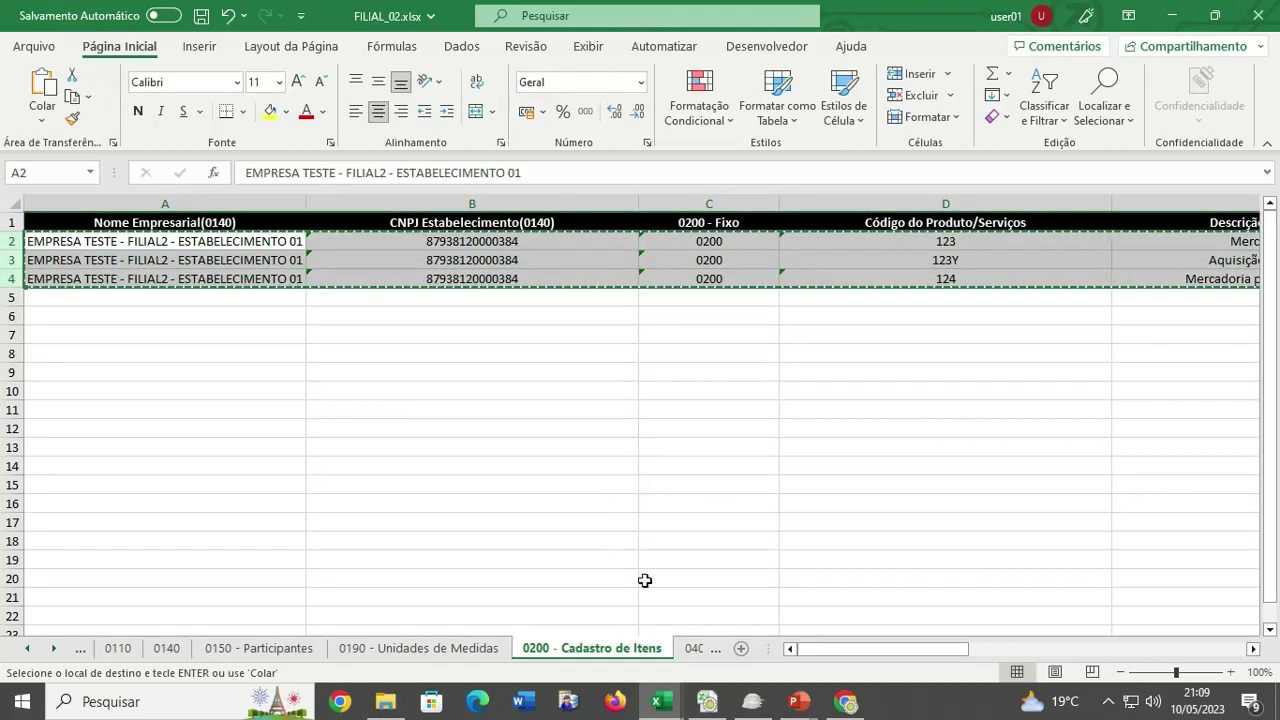
# Paste the FILIAL2 items on MATRIZ_01's 0200 - Cadastro de Itens sheet, starting at A8, and save the workbook.
pyautogui.moveTo(660, 701)
pyautogui.click(425, 630)
pyautogui.click(60, 297)
pyautogui.hotkey('ctrl', 'v')
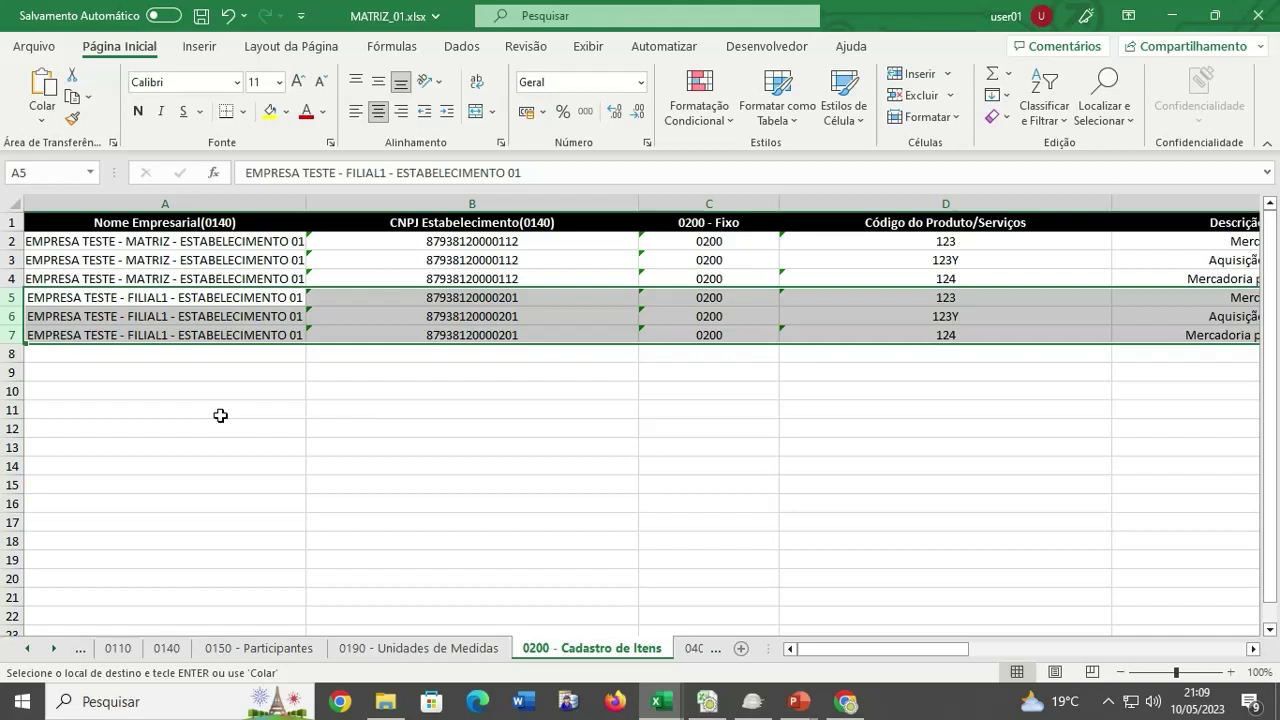
pyautogui.click(55, 360)
pyautogui.hotkey('ctrl', 'v')
pyautogui.click(340, 483)
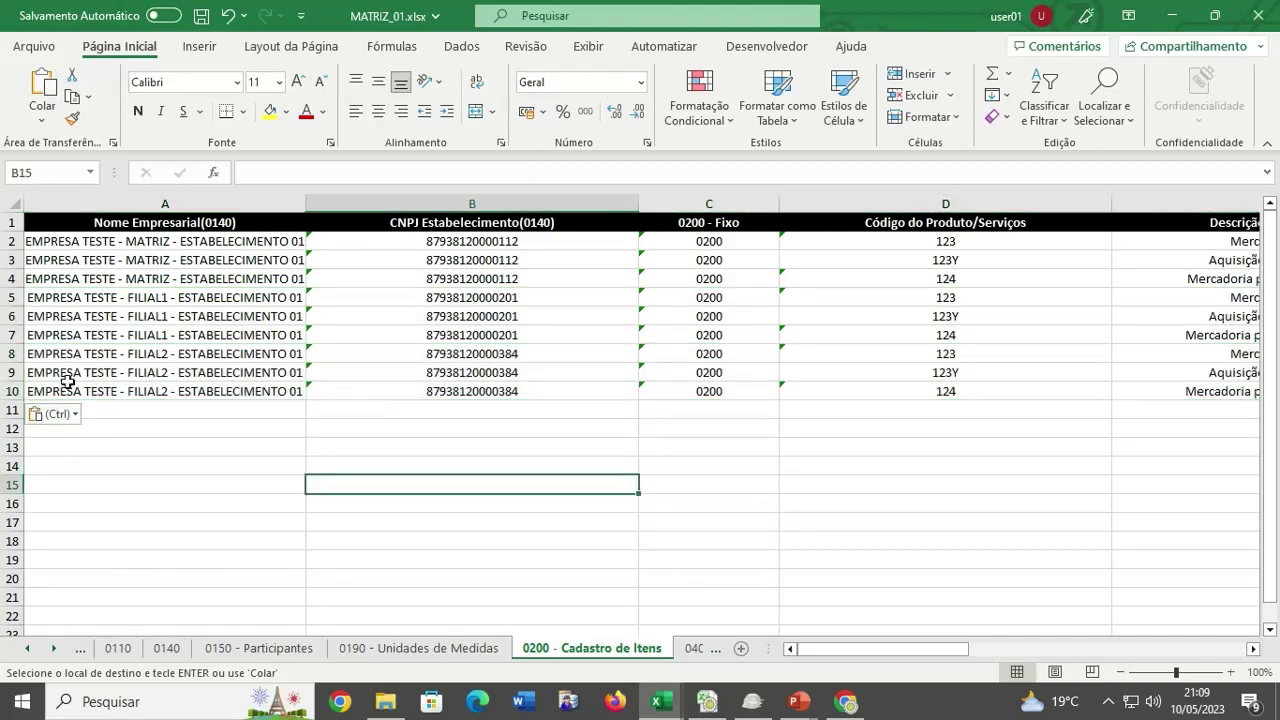
pyautogui.click(201, 15)
# Display sheet 0400 - Natureza de Operação in MATRIZ_01, and copy rows 2 to 4 from the same sheet in FILIAL_01.
pyautogui.click(692, 649)
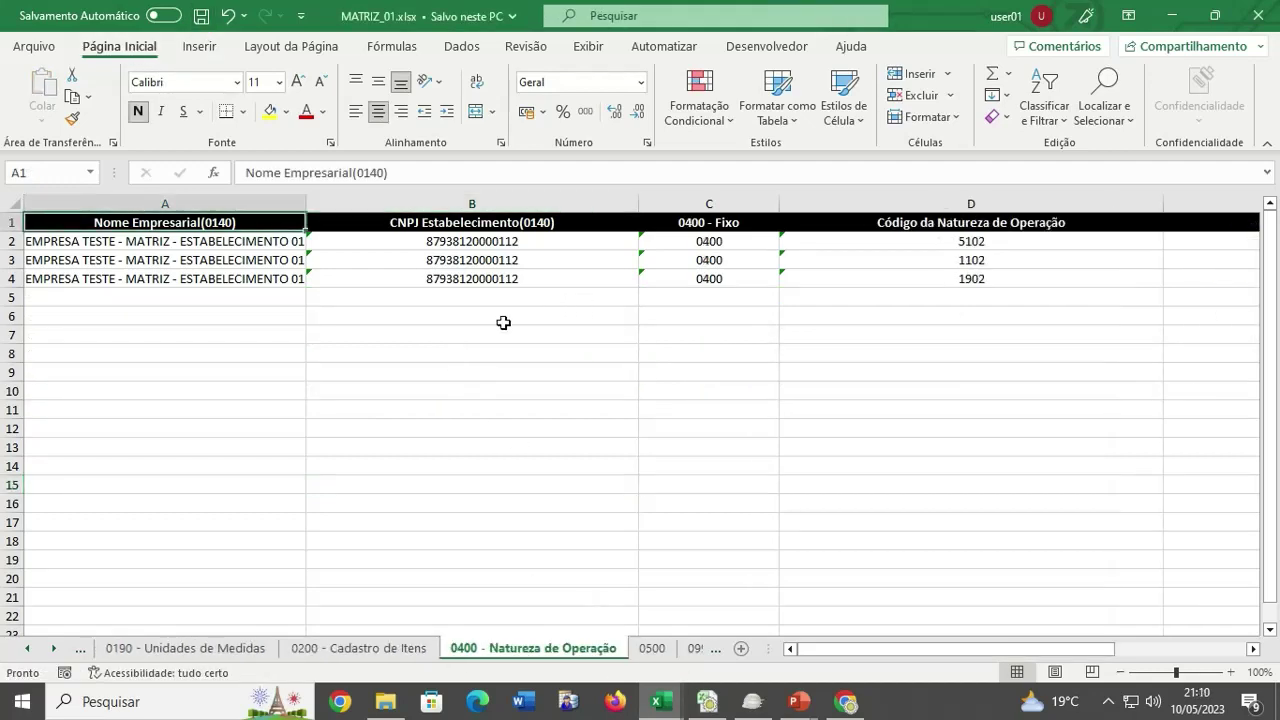
pyautogui.click(357, 648)
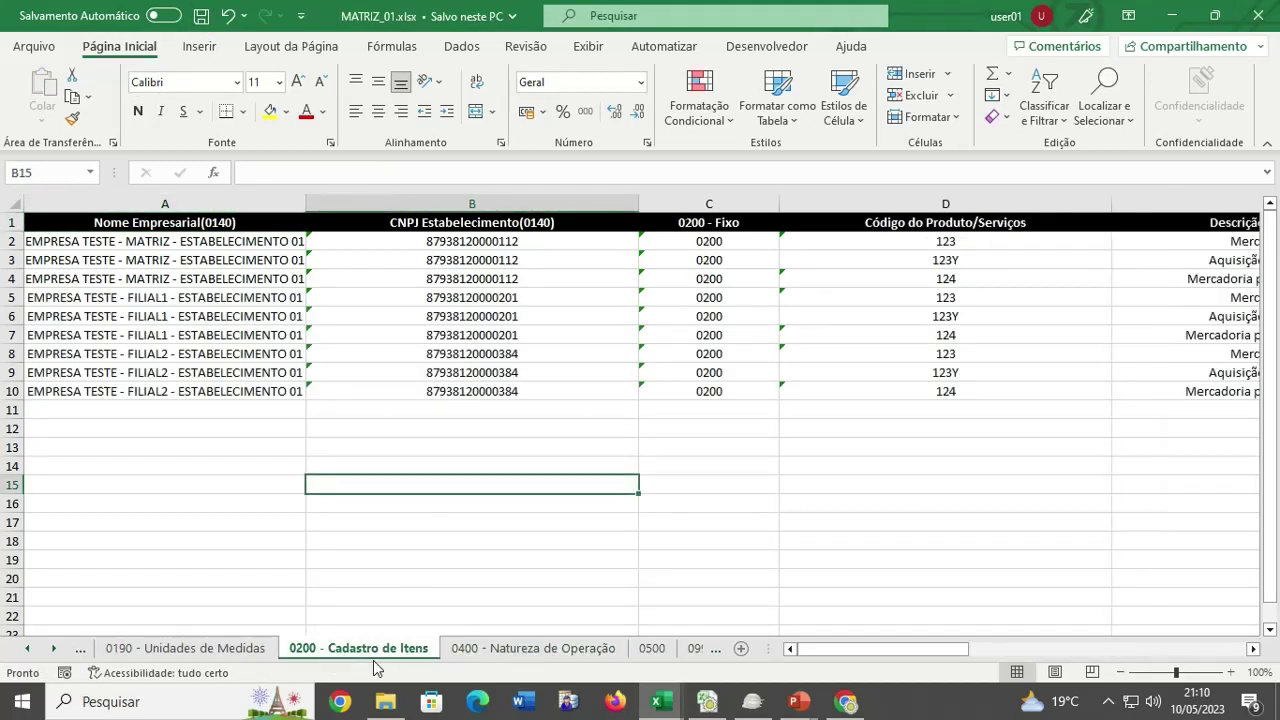
pyautogui.click(500, 650)
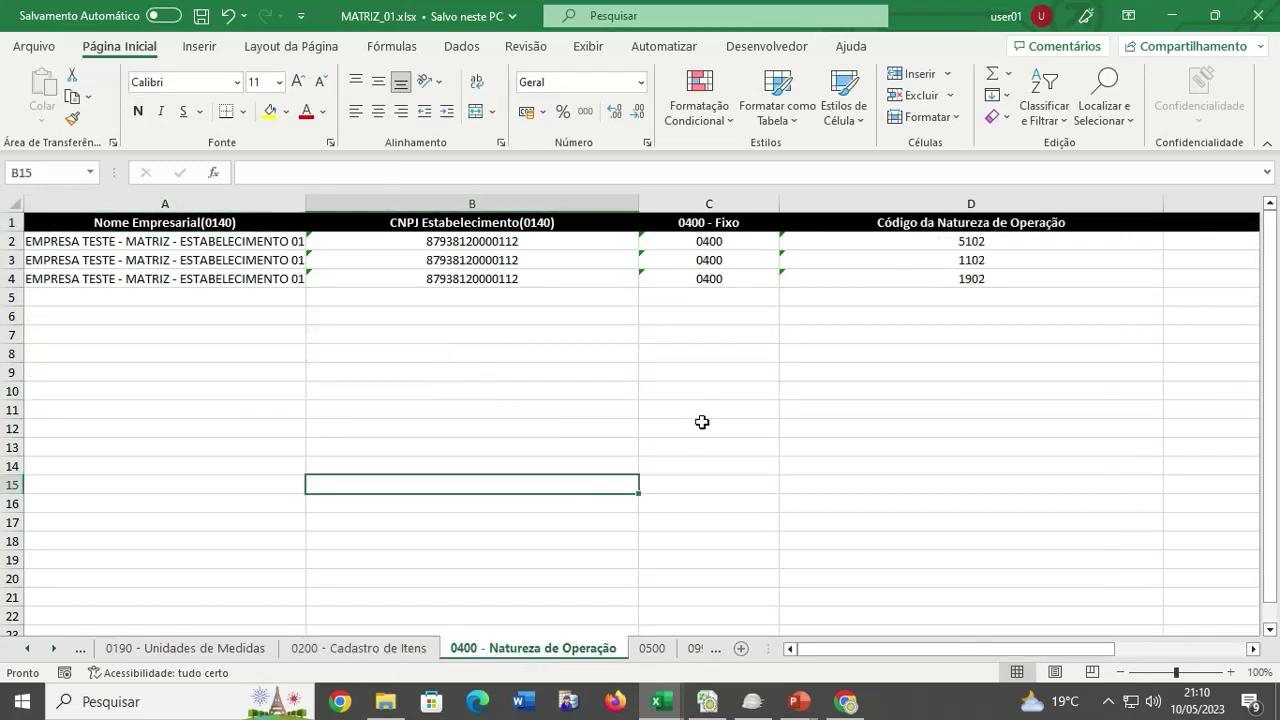
pyautogui.moveTo(666, 706)
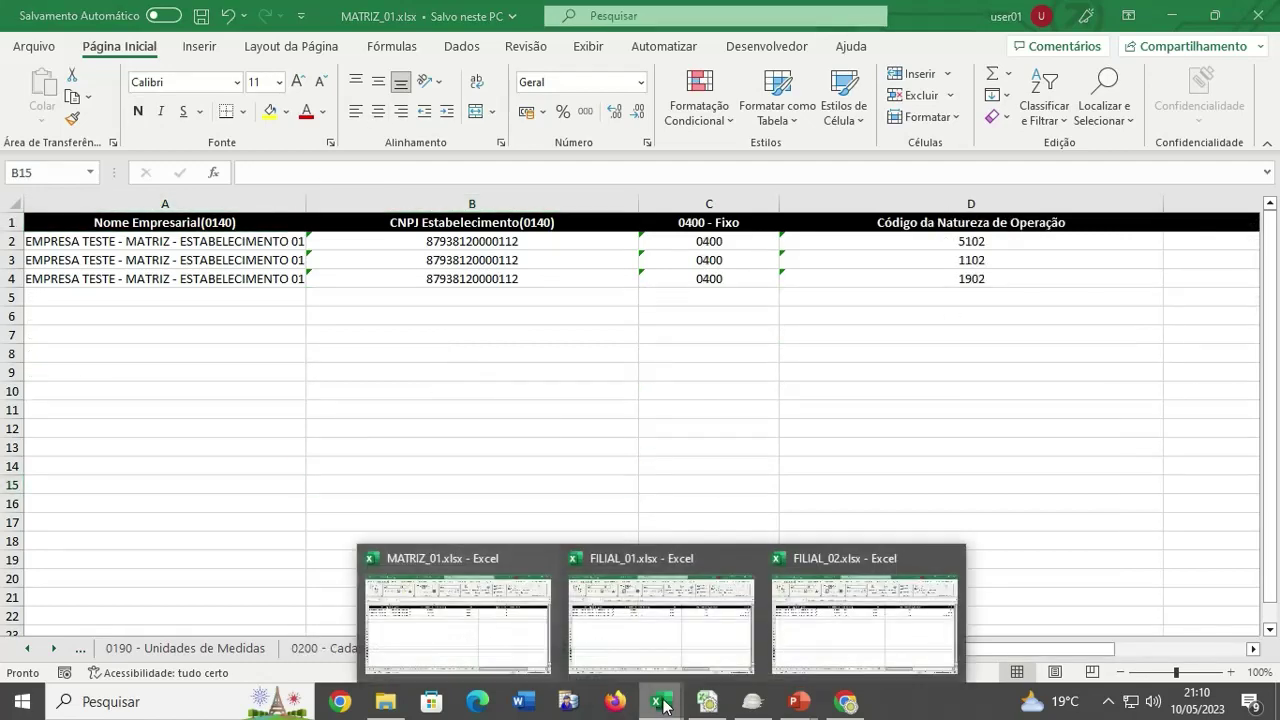
pyautogui.click(636, 656)
pyautogui.click(693, 649)
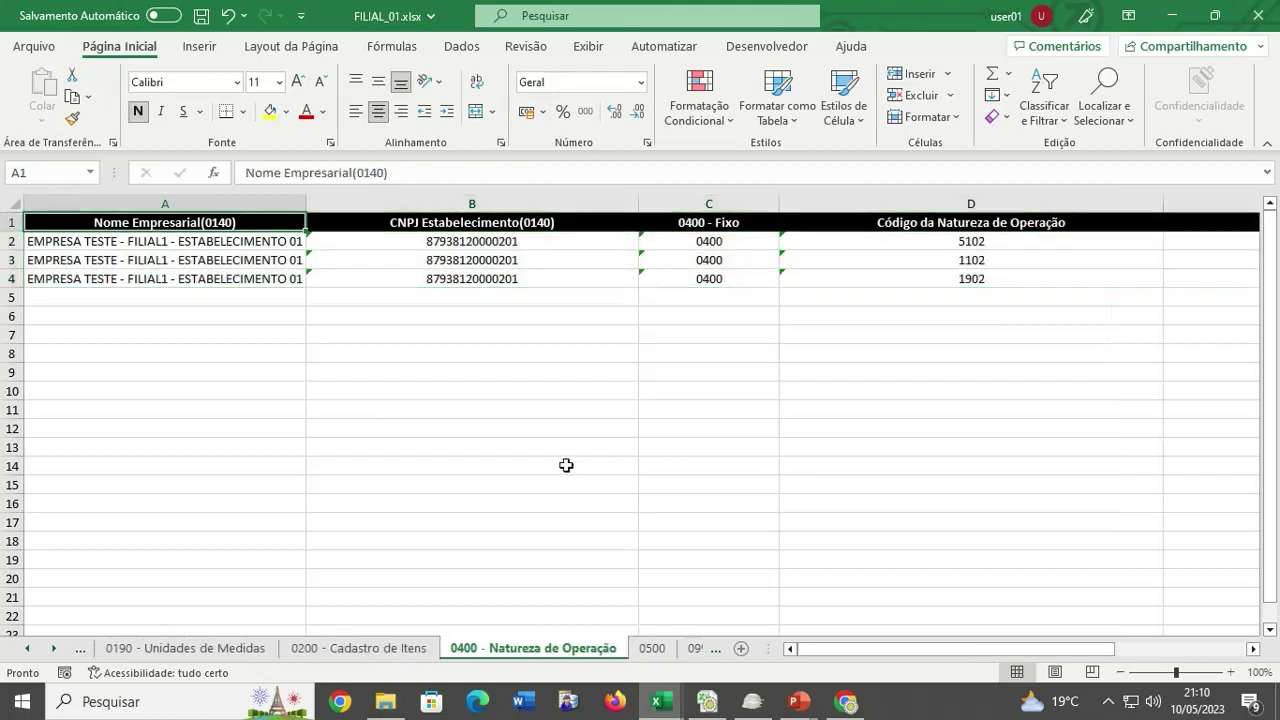
pyautogui.click(560, 447)
pyautogui.moveTo(12, 241); pyautogui.dragTo(13, 278)
pyautogui.hotkey('ctrl', 'c')
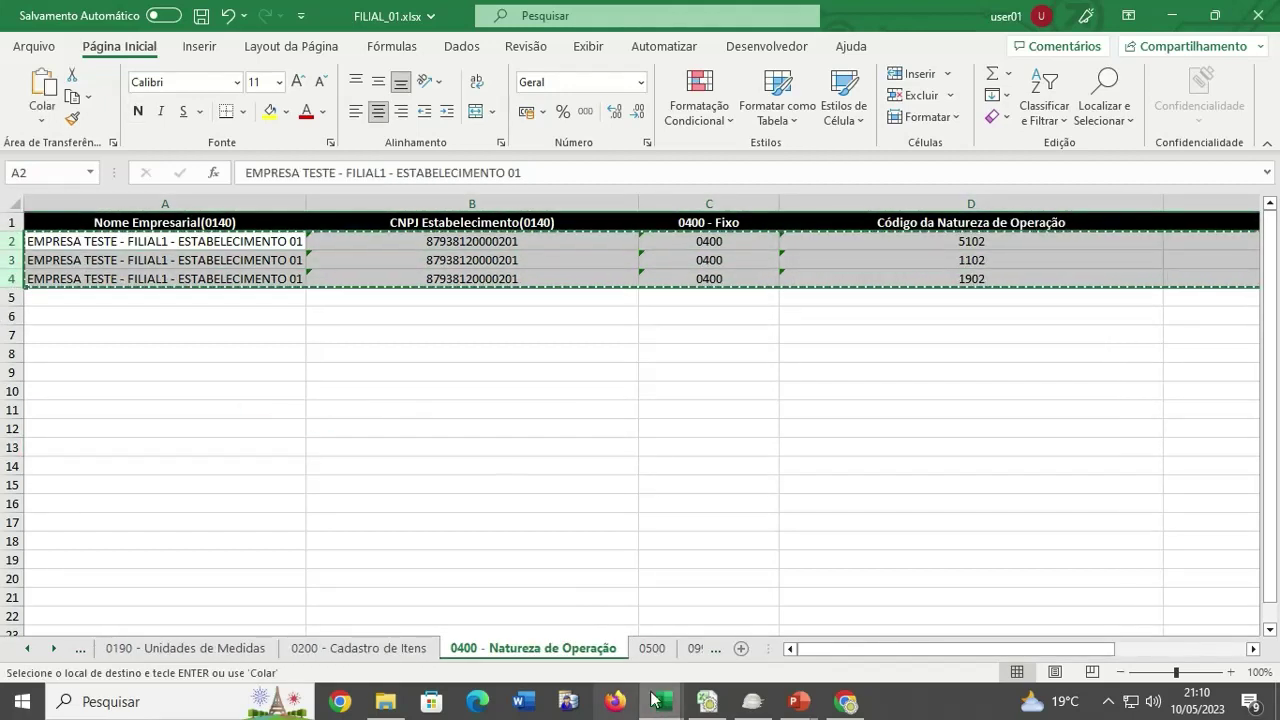
# Paste the FILIAL1 operation natures below the head office rows on MATRIZ_01's 0400 - Natureza de Operação sheet, starting at A5.
pyautogui.click(661, 702)
pyautogui.click(450, 612)
pyautogui.click(77, 301)
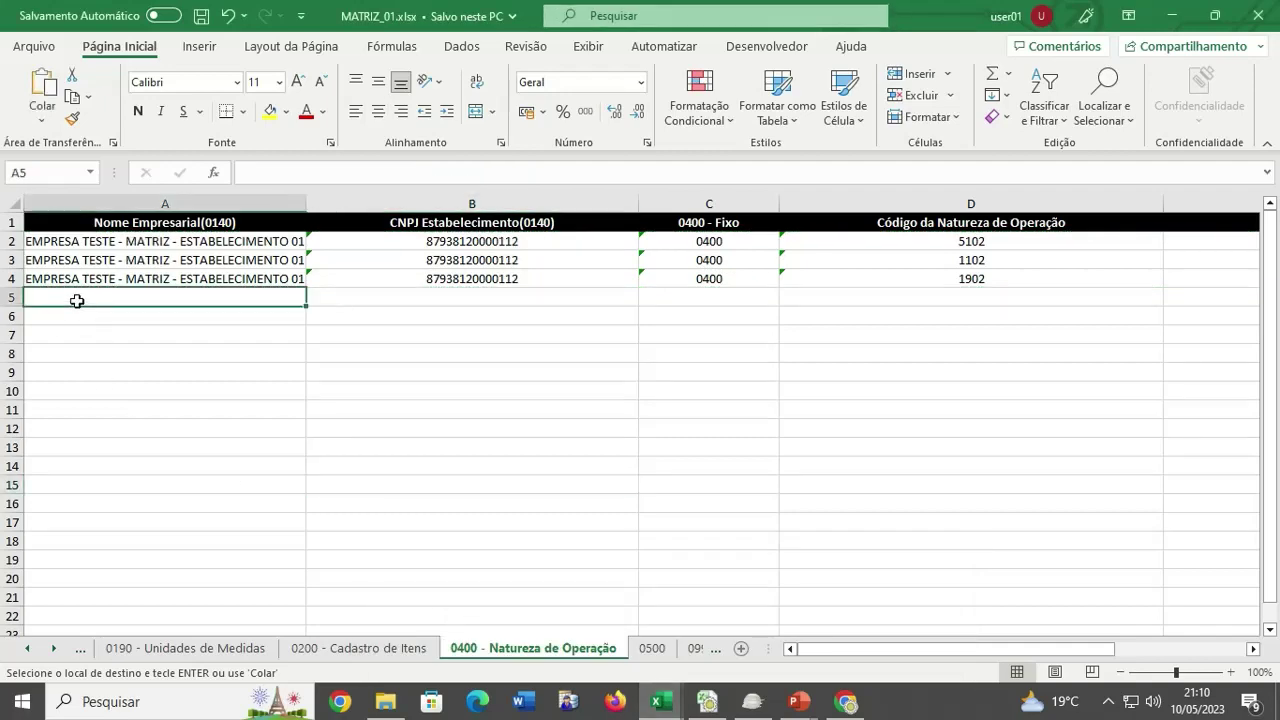
pyautogui.hotkey('ctrl', 'v')
# Copy rows 2 to 4 from sheet 0400 - Natureza de Operação in the FILIAL_02 workbook.
pyautogui.click(661, 702)
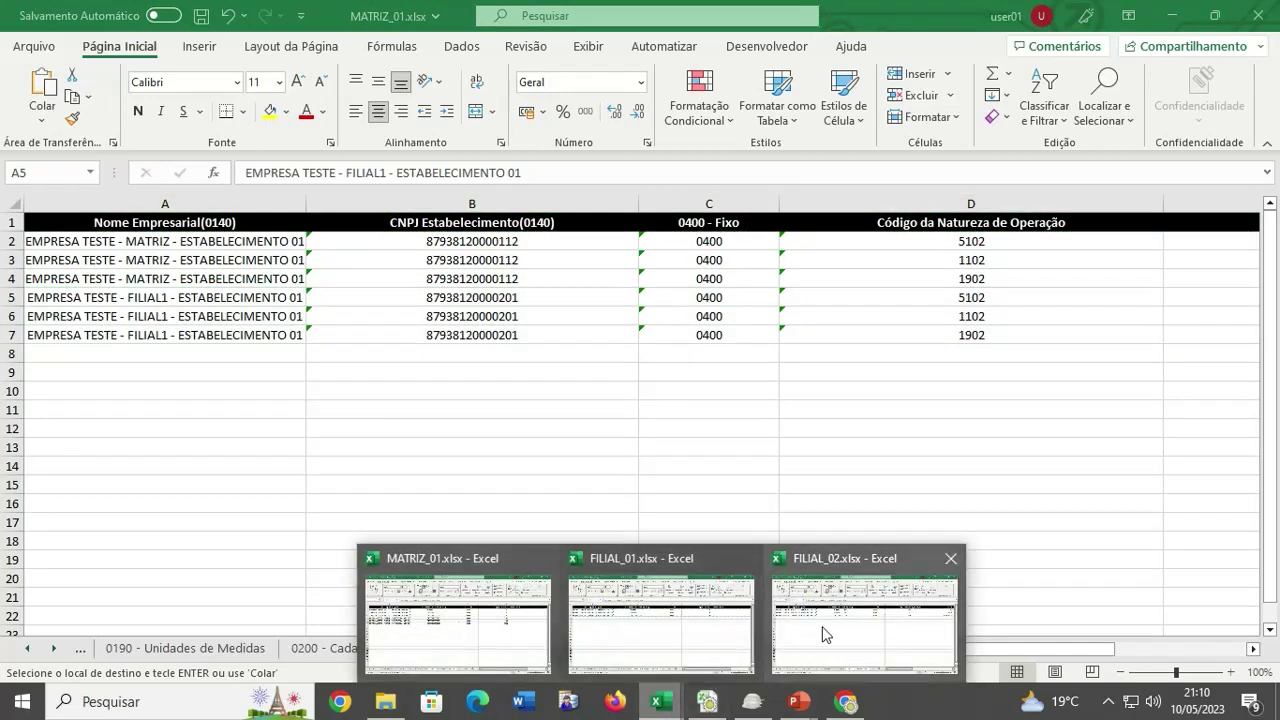
pyautogui.click(868, 610)
pyautogui.click(700, 649)
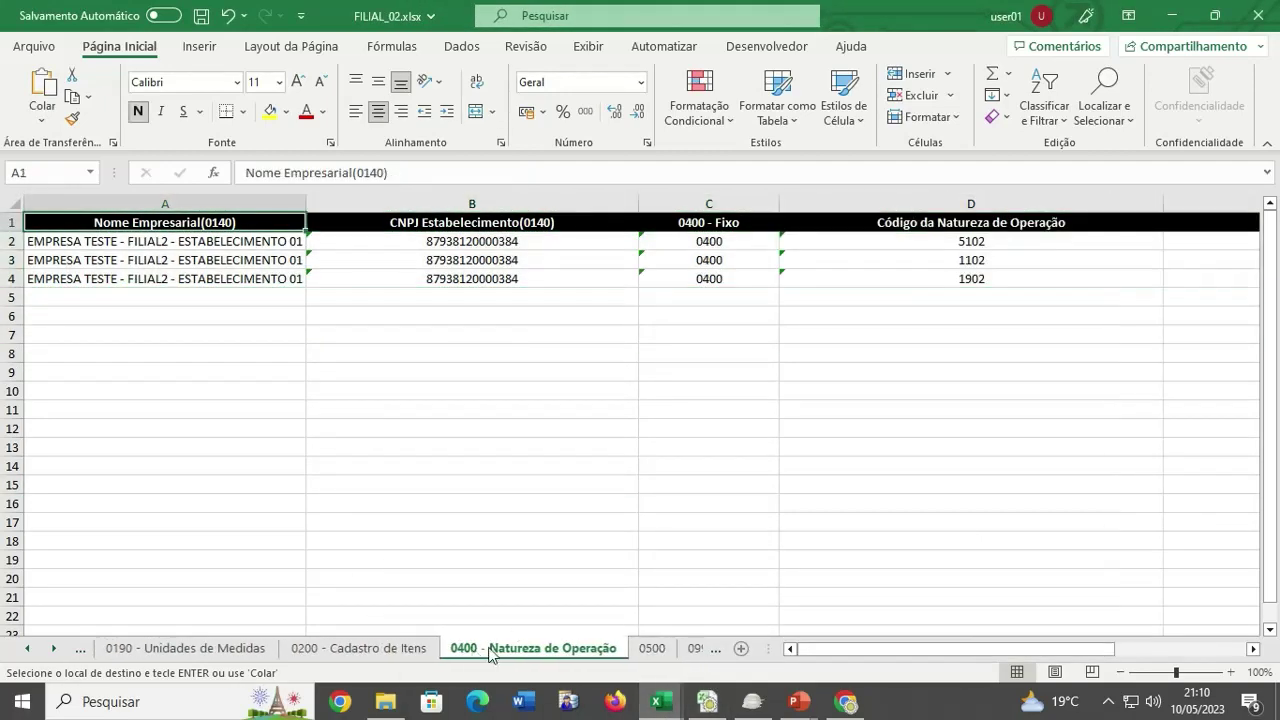
pyautogui.moveTo(12, 241); pyautogui.dragTo(10, 278)
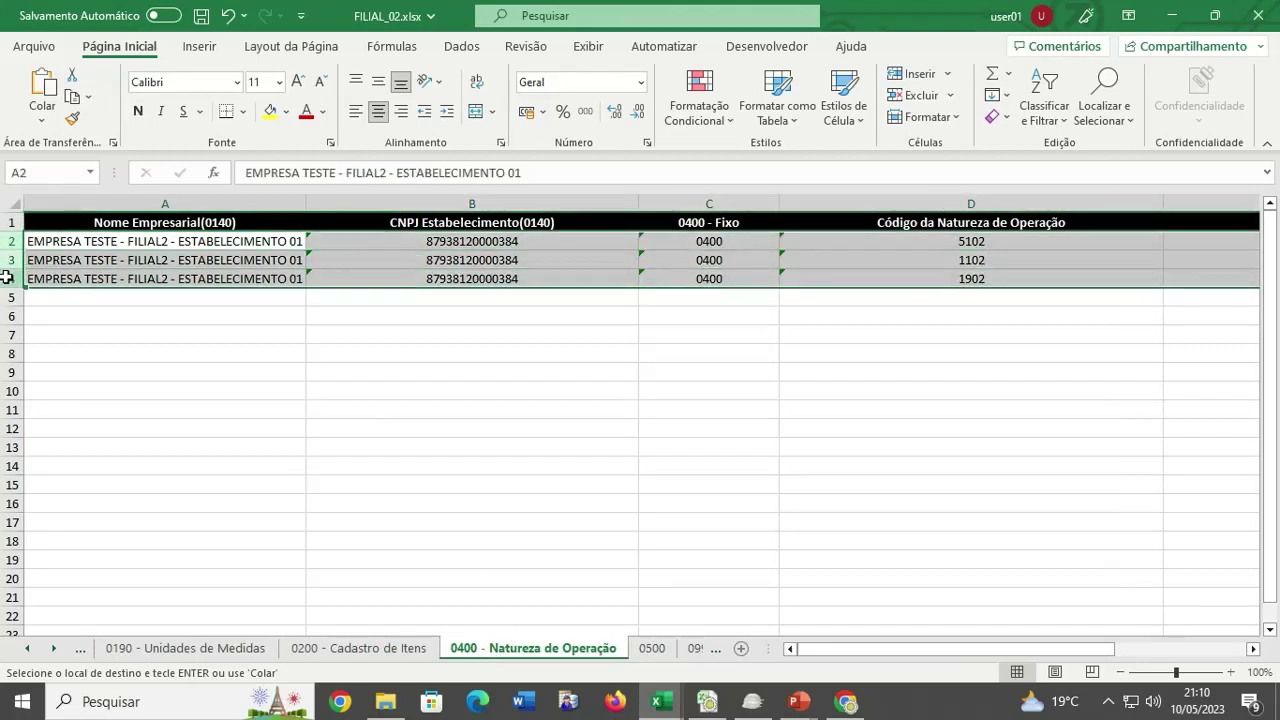
pyautogui.rightClick(10, 279)
pyautogui.click(59, 350)
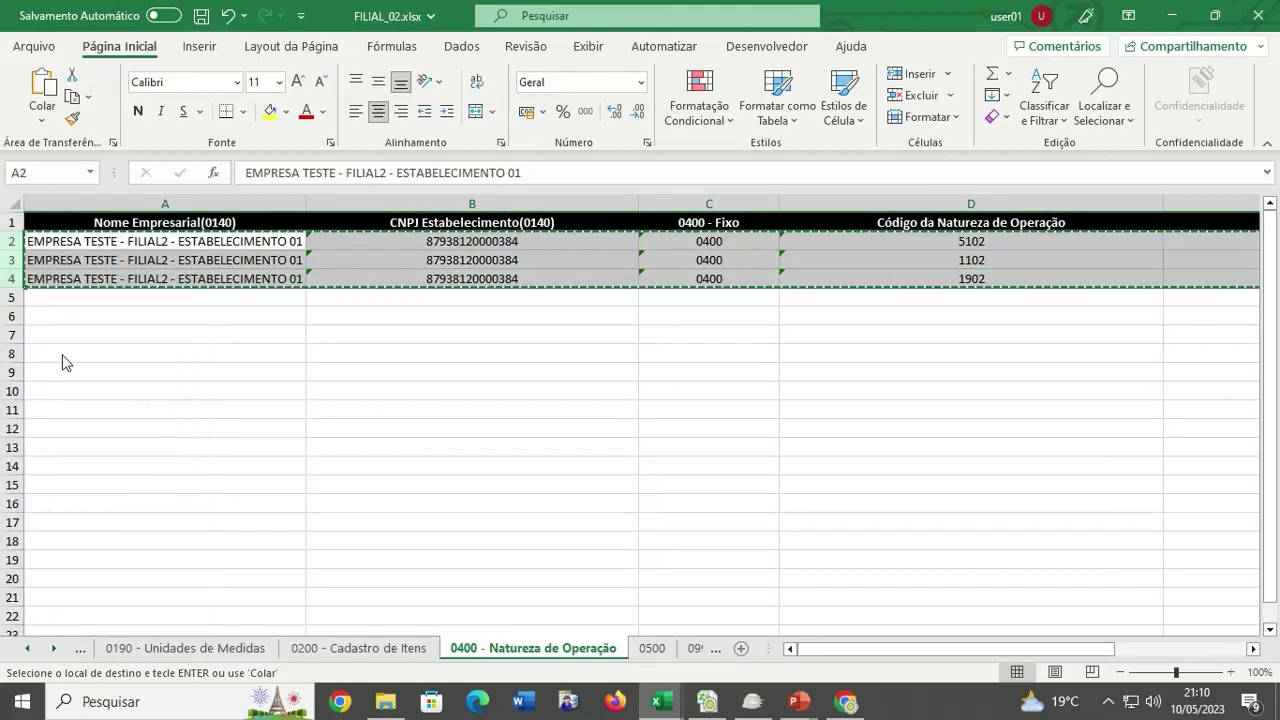
# Paste the FILIAL2 operation natures on MATRIZ_01's 0400 - Natureza de Operação sheet, starting at A8, and save the workbook.
pyautogui.moveTo(660, 701)
pyautogui.click(495, 645)
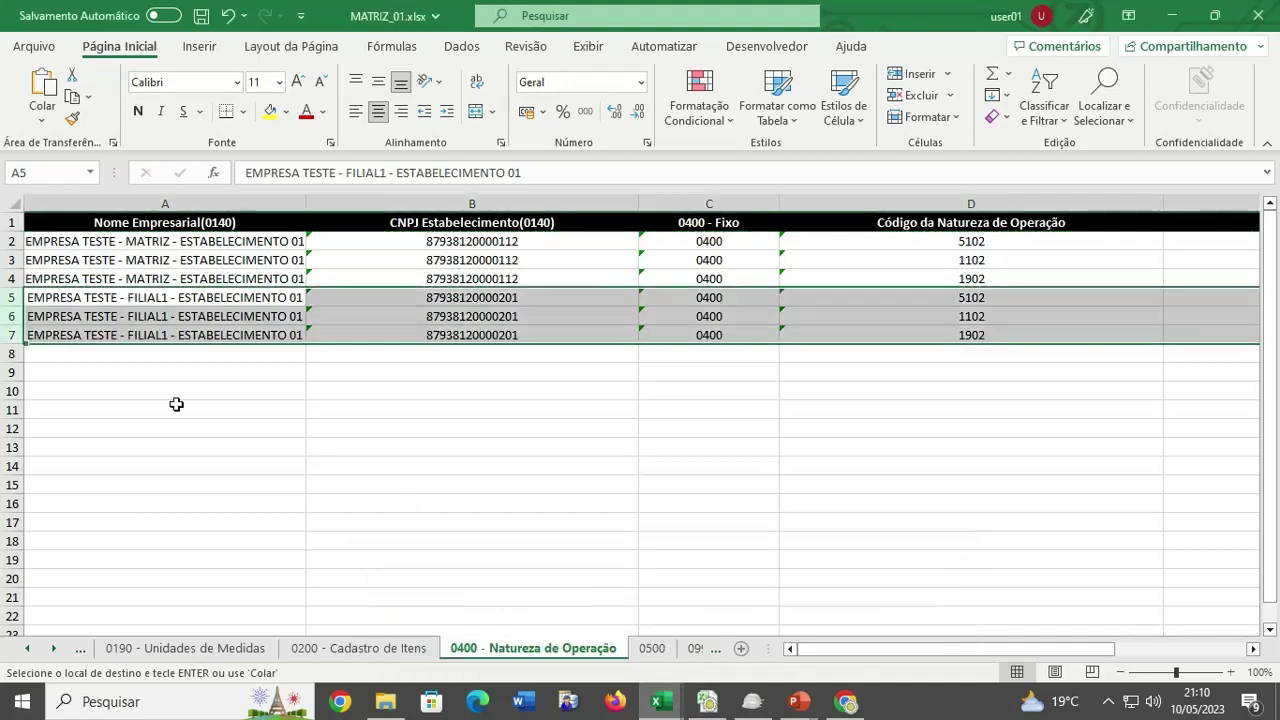
pyautogui.click(75, 358)
pyautogui.hotkey('ctrl', 'v')
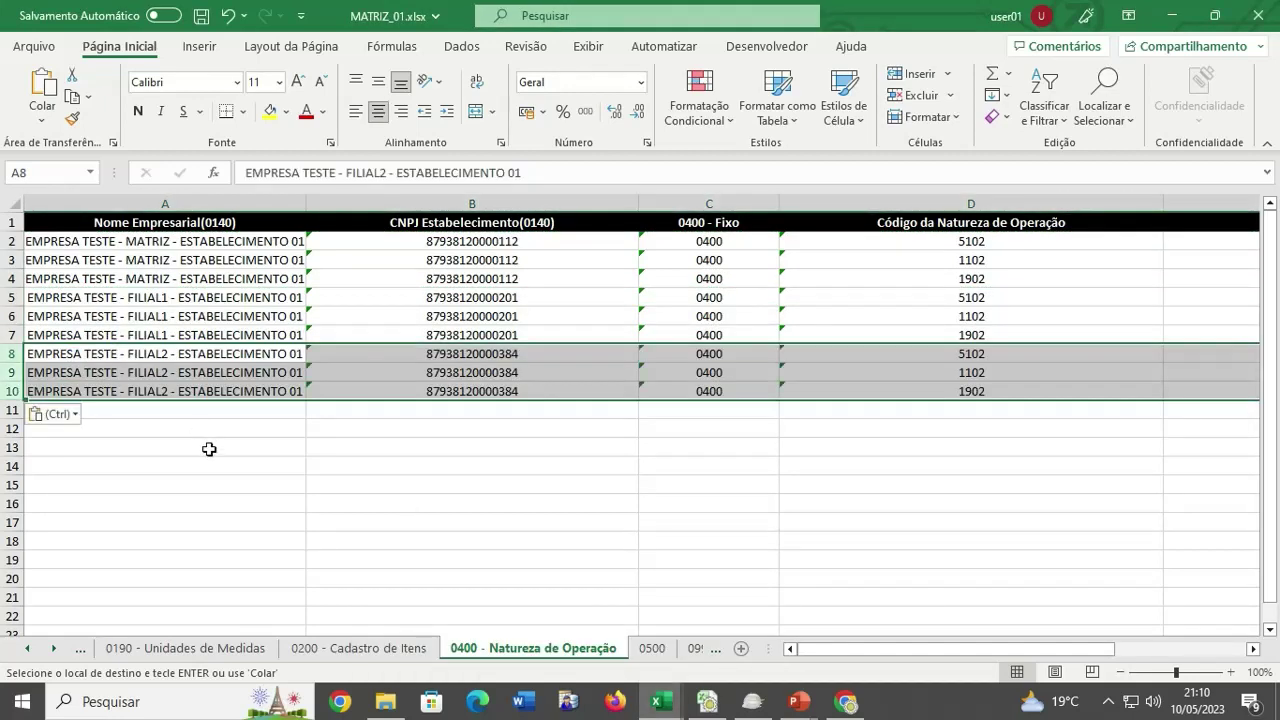
pyautogui.click(206, 449)
pyautogui.click(201, 16)
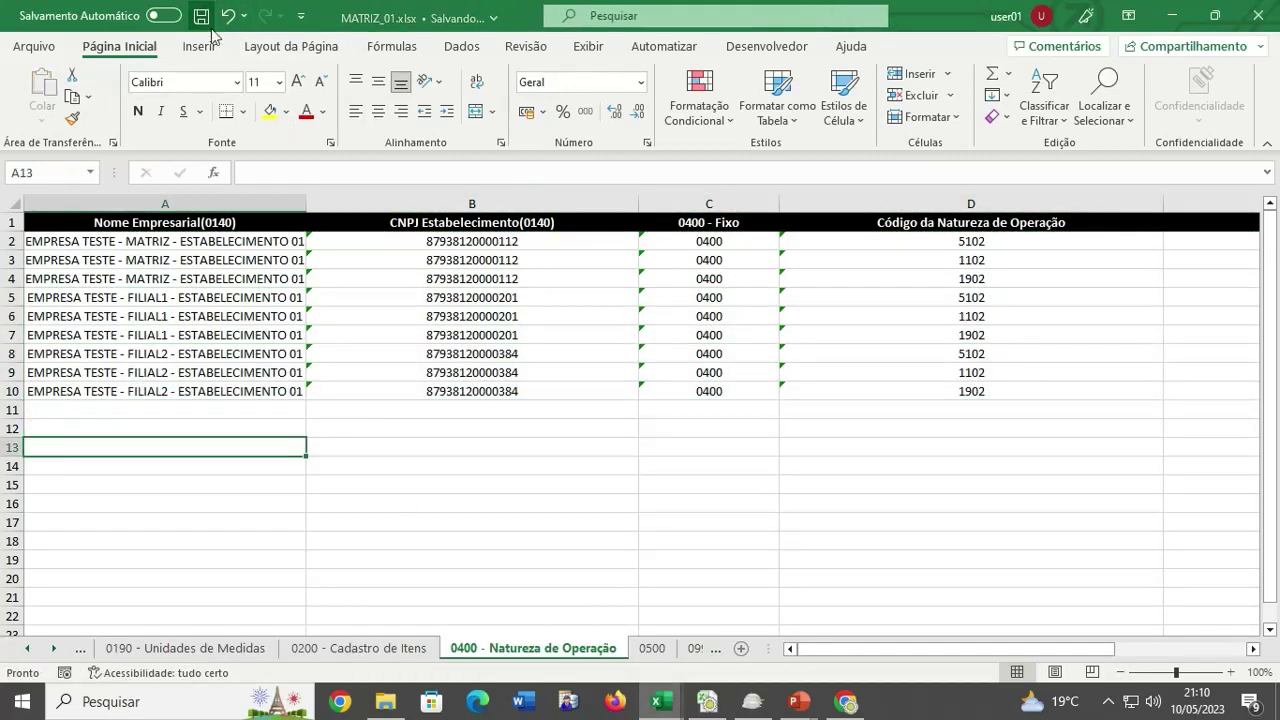
# Examine the Nome Empresarial and CNPJ Estabelecimento columns on sheet 0500 of MATRIZ_01.
pyautogui.click(651, 648)
pyautogui.click(373, 460)
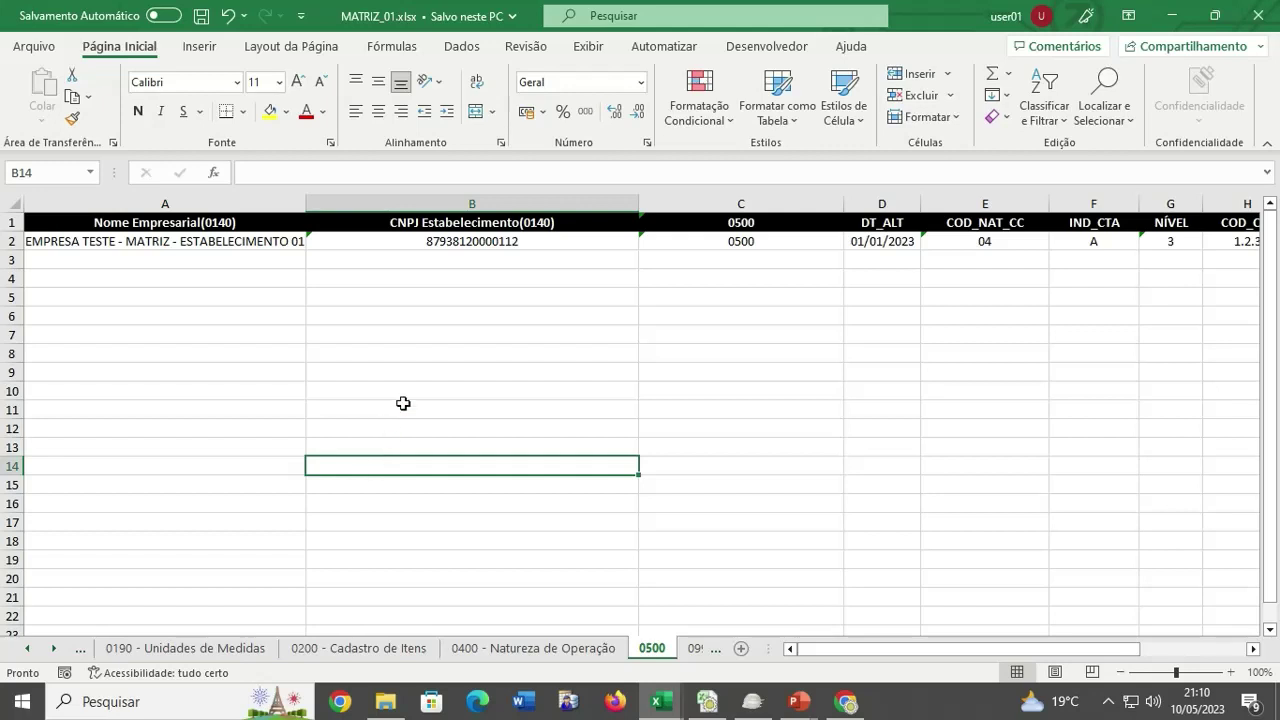
pyautogui.click(591, 240)
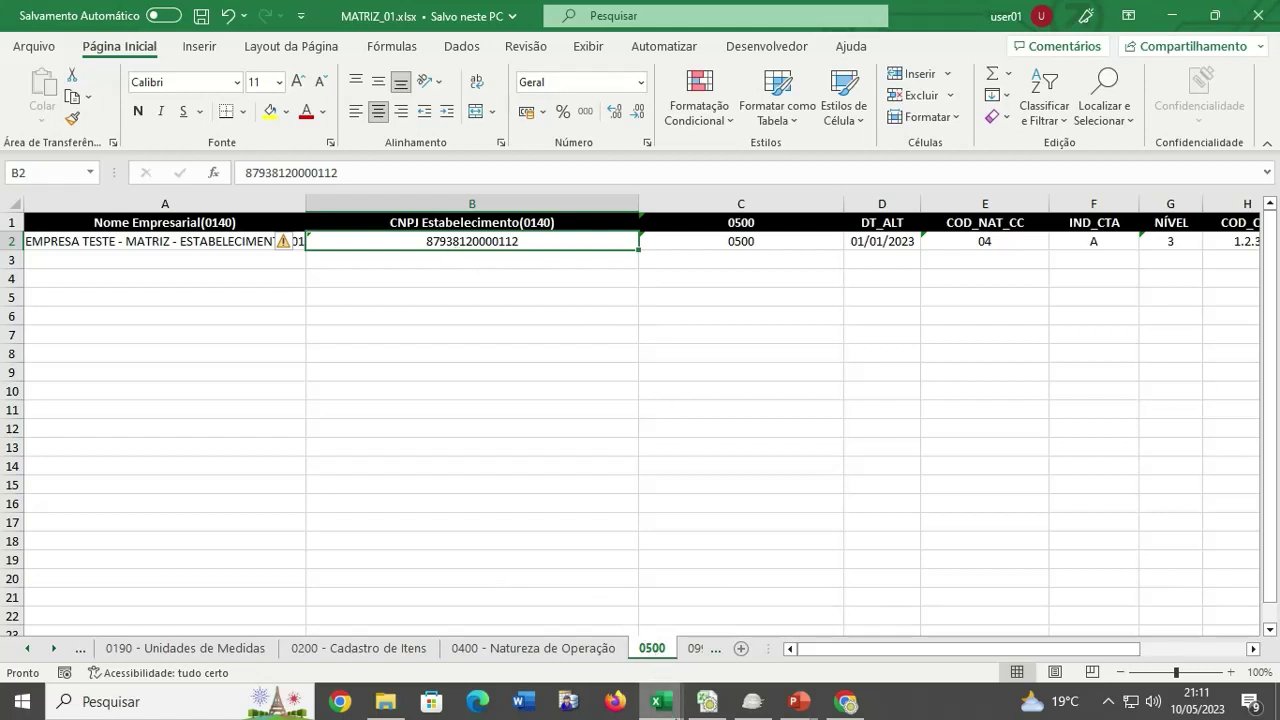
pyautogui.click(280, 412)
pyautogui.click(219, 199)
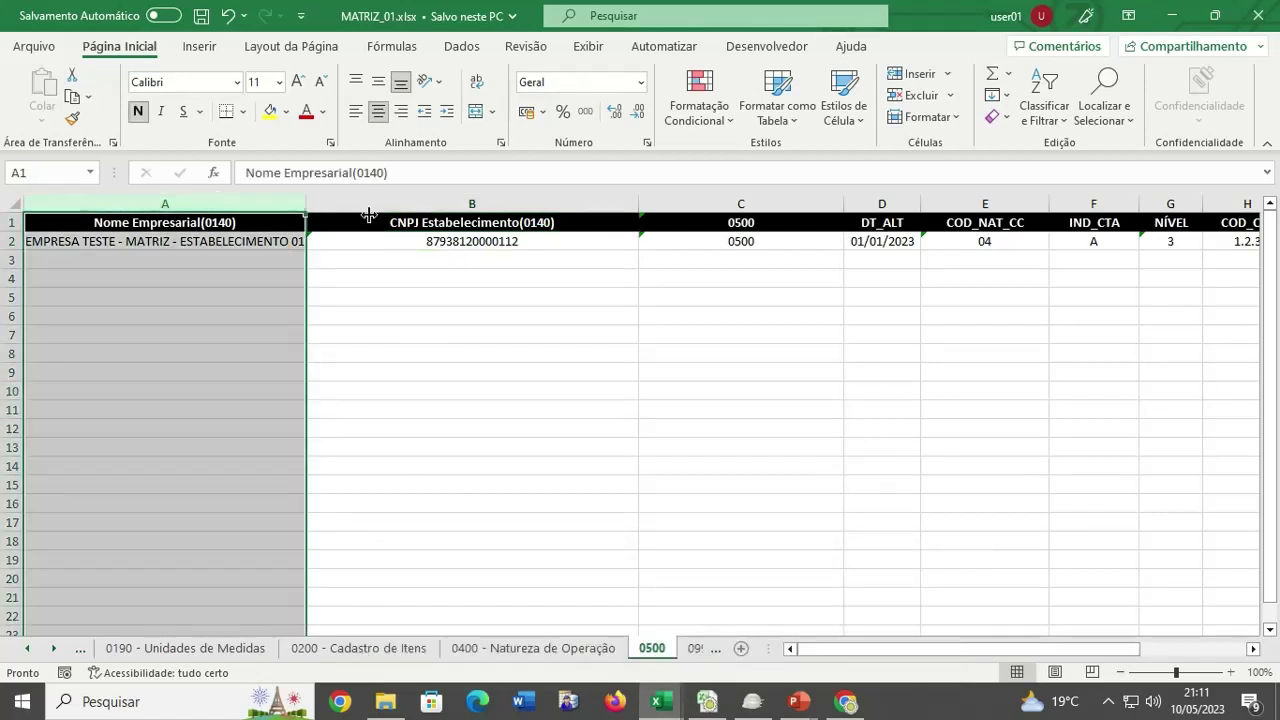
pyautogui.click(400, 203)
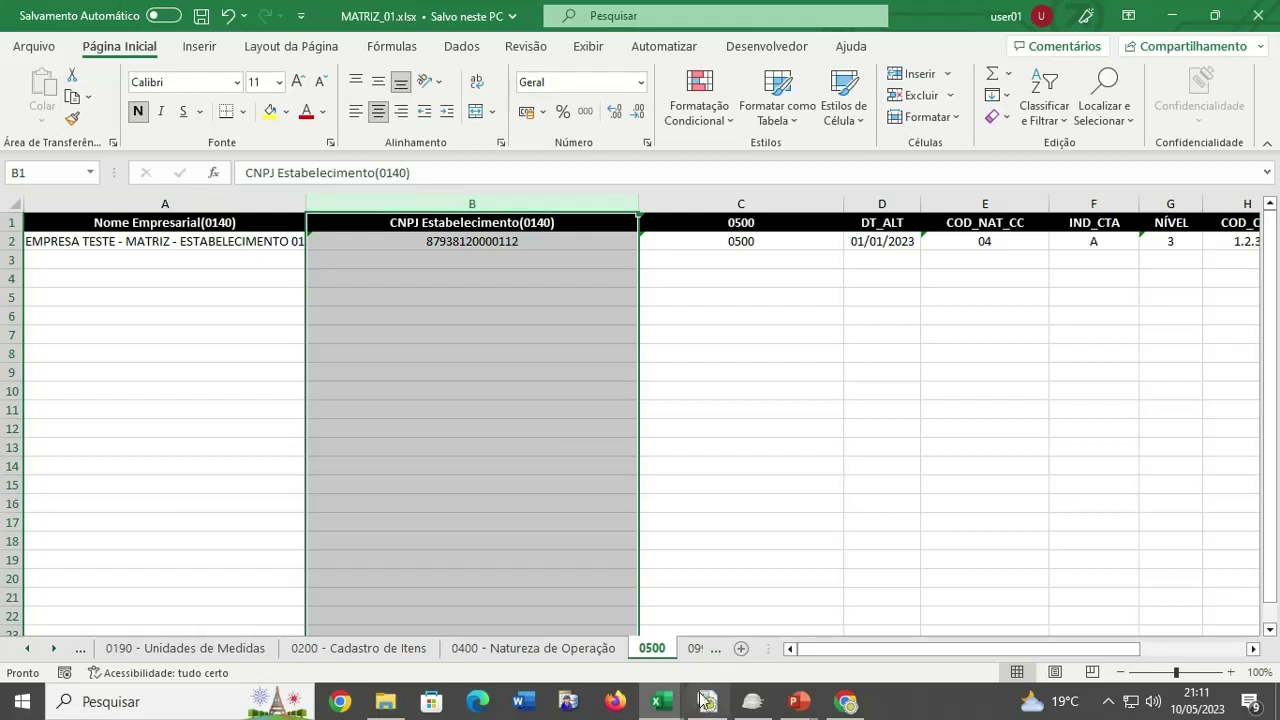
# Copy the establishment name and CNPJ in A2:B2 from sheet 0500 of the FILIAL_02 workbook.
pyautogui.click(661, 701)
pyautogui.click(847, 645)
pyautogui.click(548, 503)
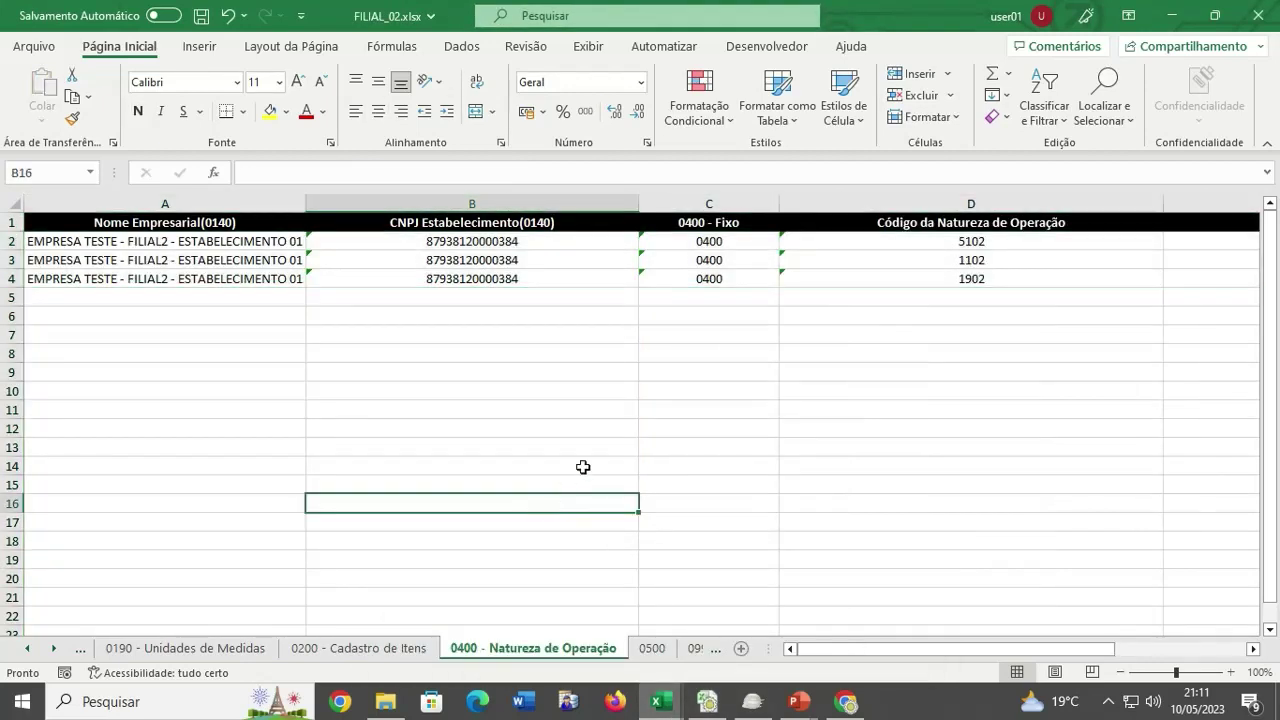
pyautogui.click(675, 405)
pyautogui.click(652, 648)
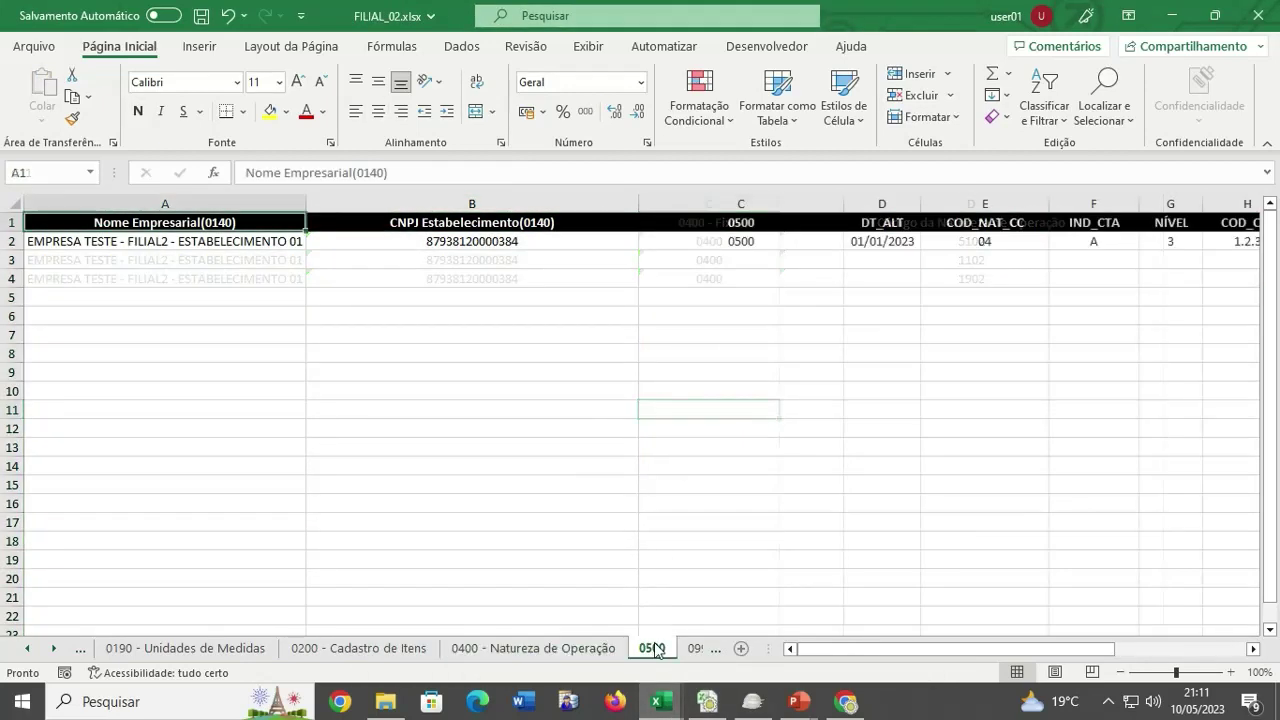
pyautogui.click(494, 390)
pyautogui.click(548, 242)
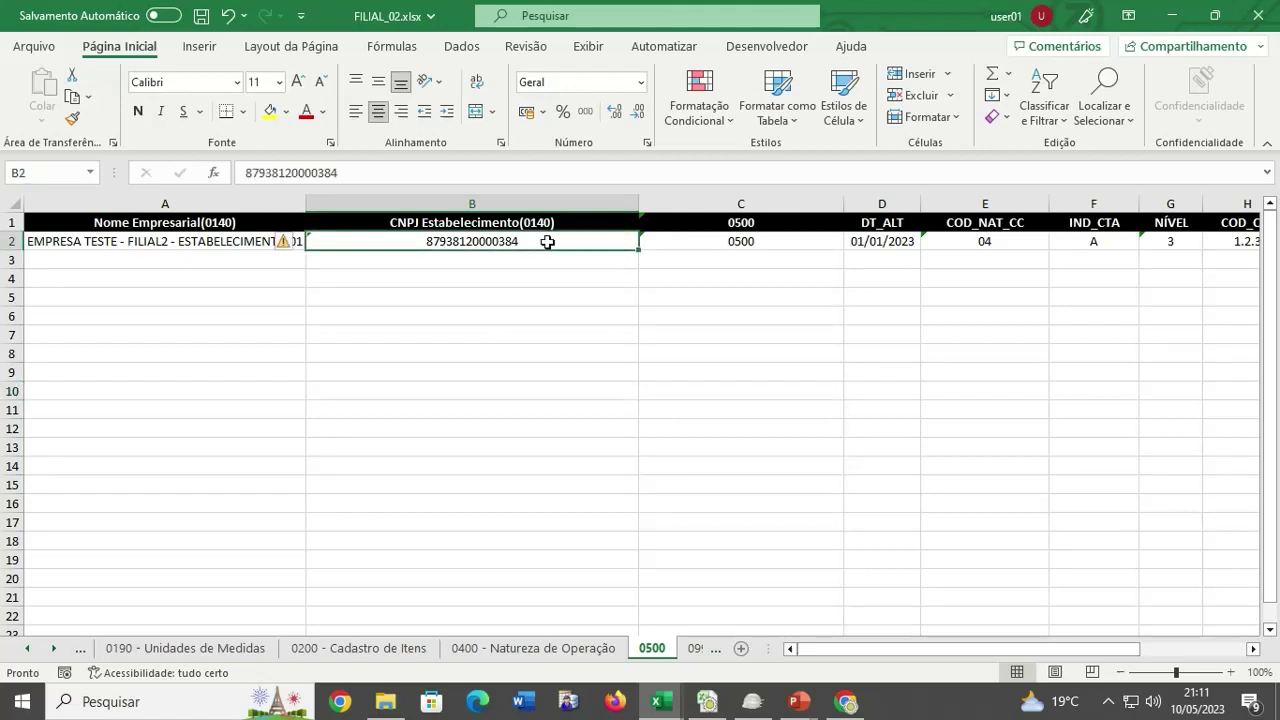
pyautogui.hotkey('shift', 'Left')
pyautogui.hotkey('ctrl', 'c')
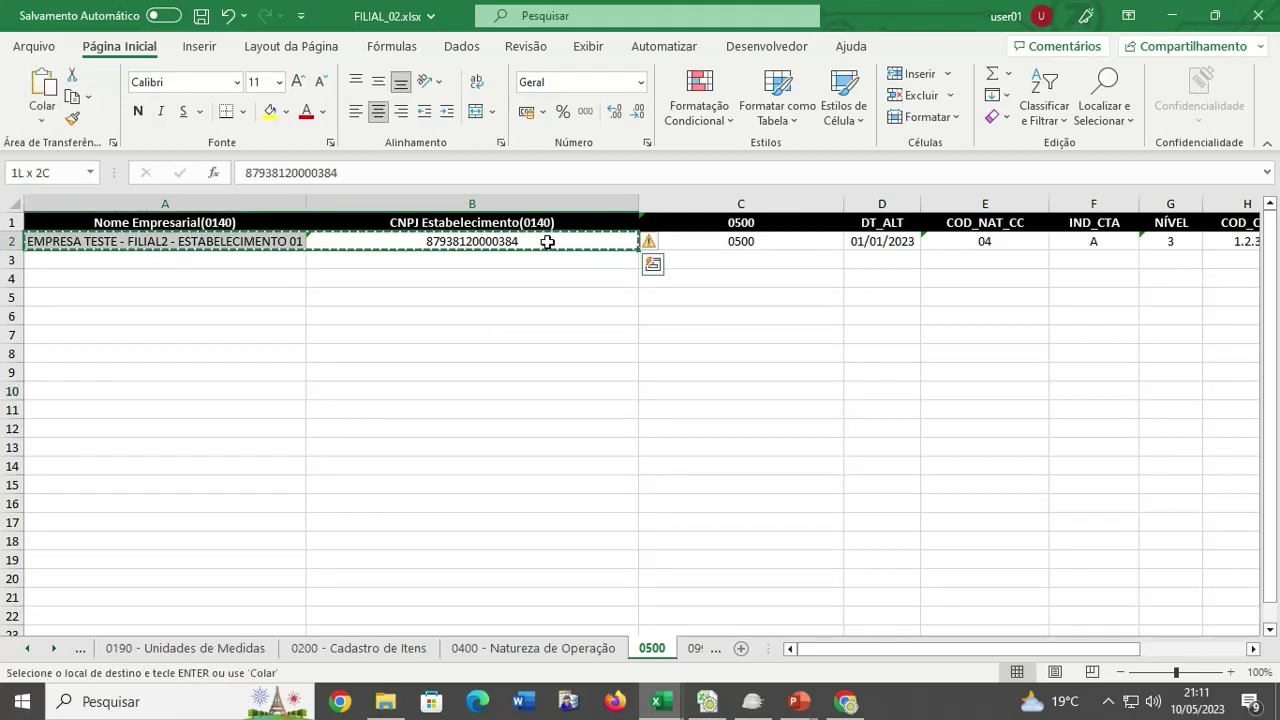
# Replace the establishment name and CNPJ in A2:B2 of MATRIZ_01's sheet 0500 with the copied FILIAL2 data.
pyautogui.moveTo(675, 712)
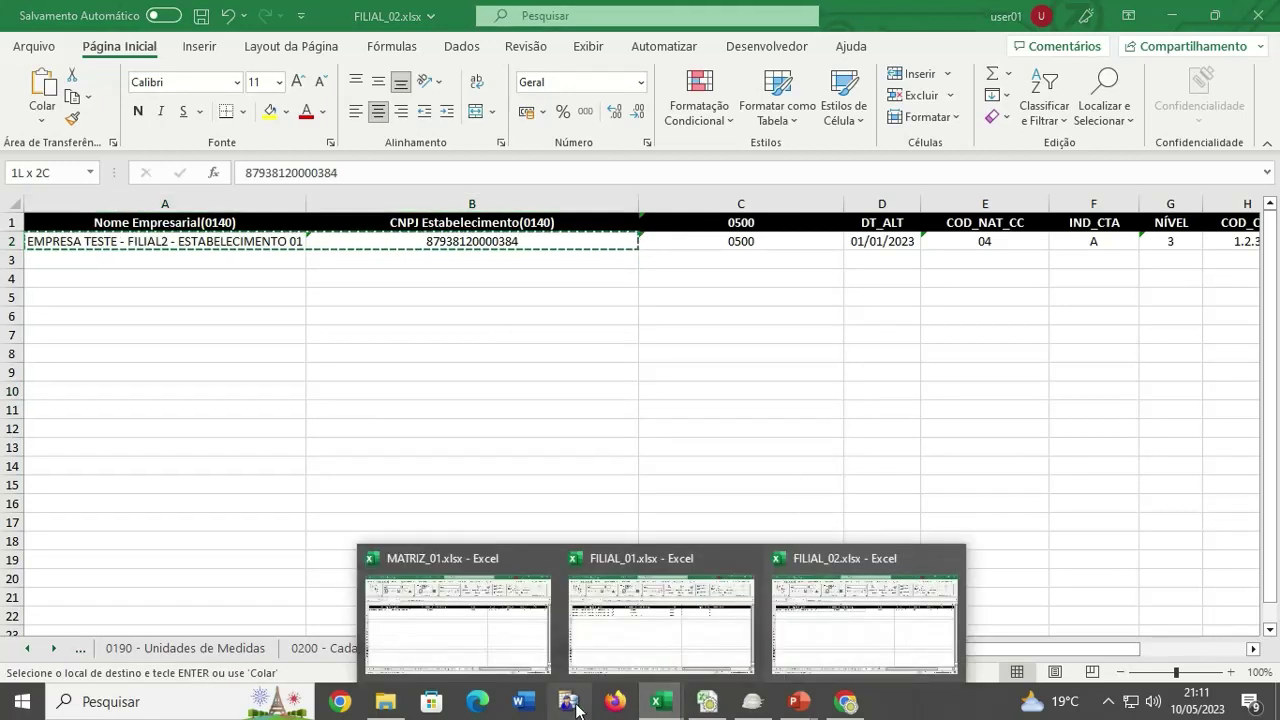
pyautogui.click(460, 663)
pyautogui.click(497, 410)
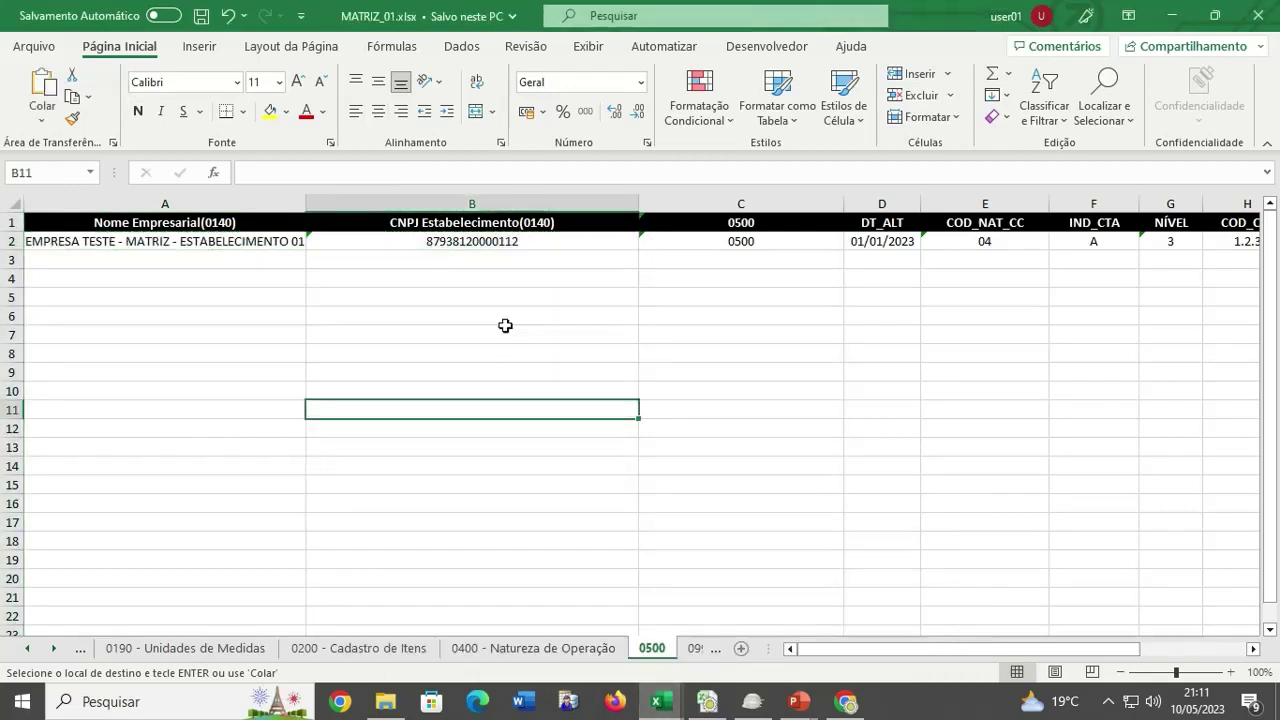
pyautogui.click(519, 241)
pyautogui.hotkey('shift', 'Left')
pyautogui.hotkey('ctrl', 'v')
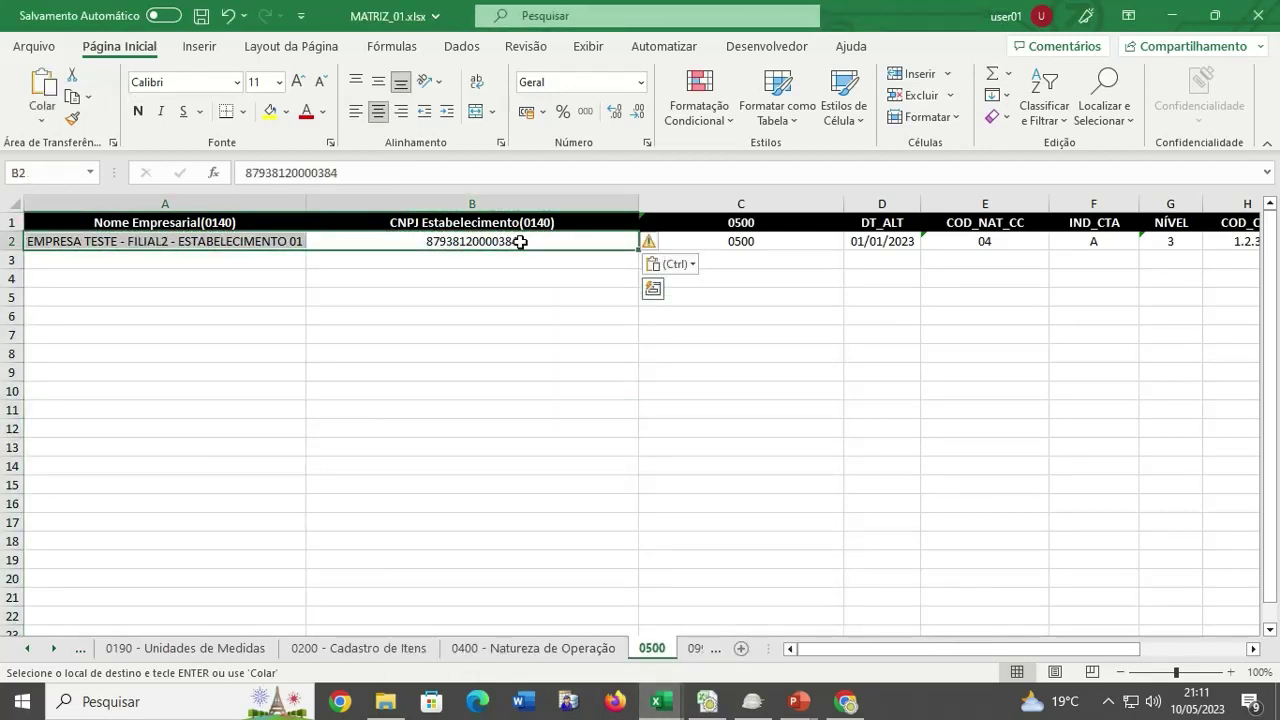
pyautogui.click(517, 297)
pyautogui.click(520, 245)
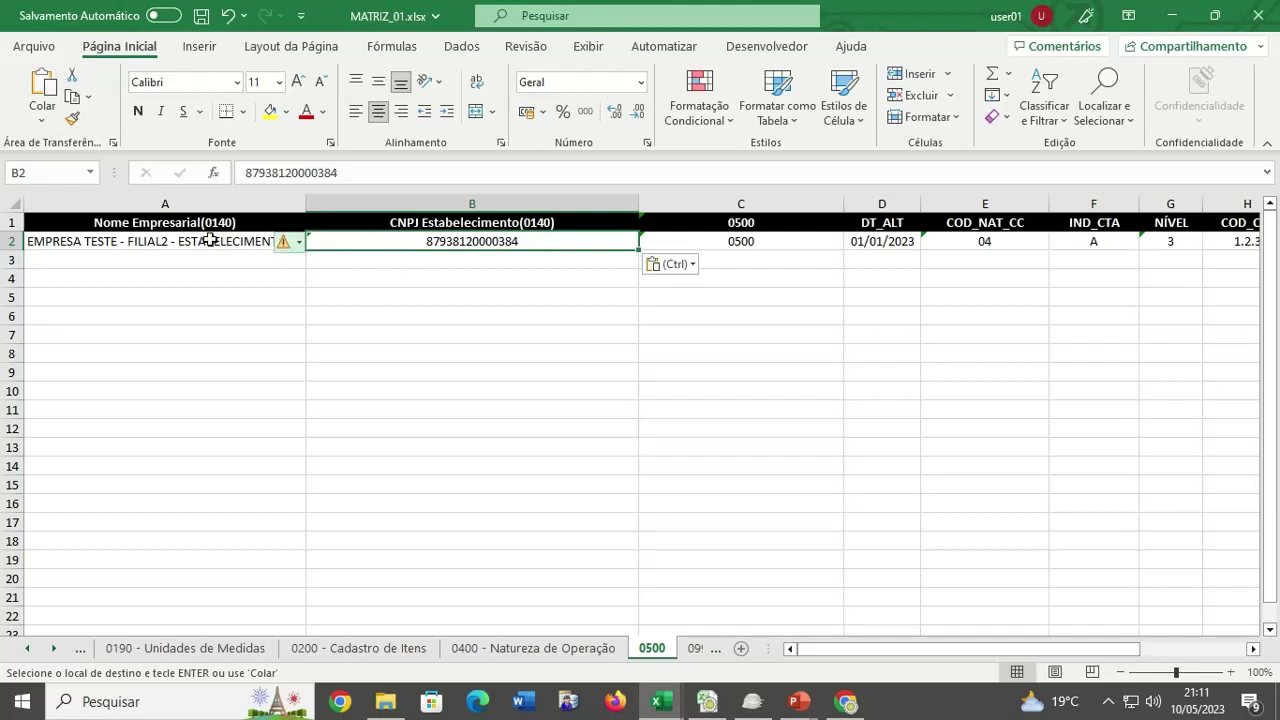
pyautogui.click(696, 335)
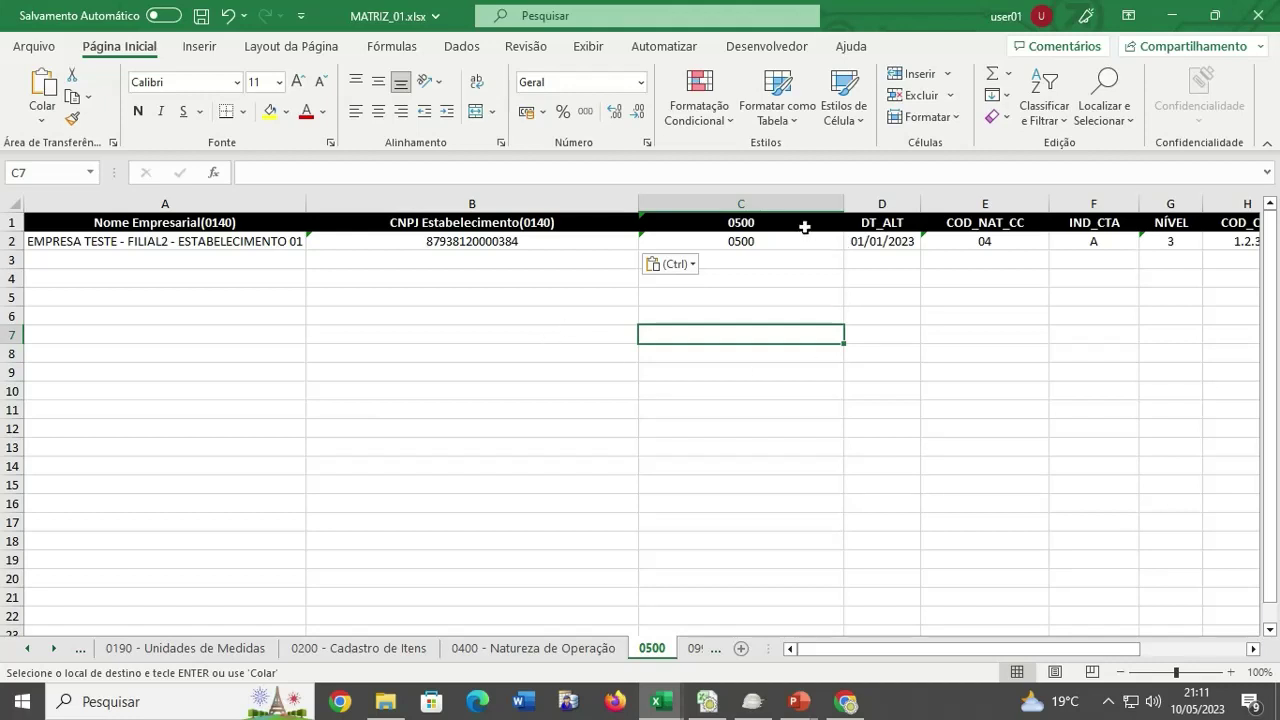
pyautogui.click(752, 240)
pyautogui.click(677, 387)
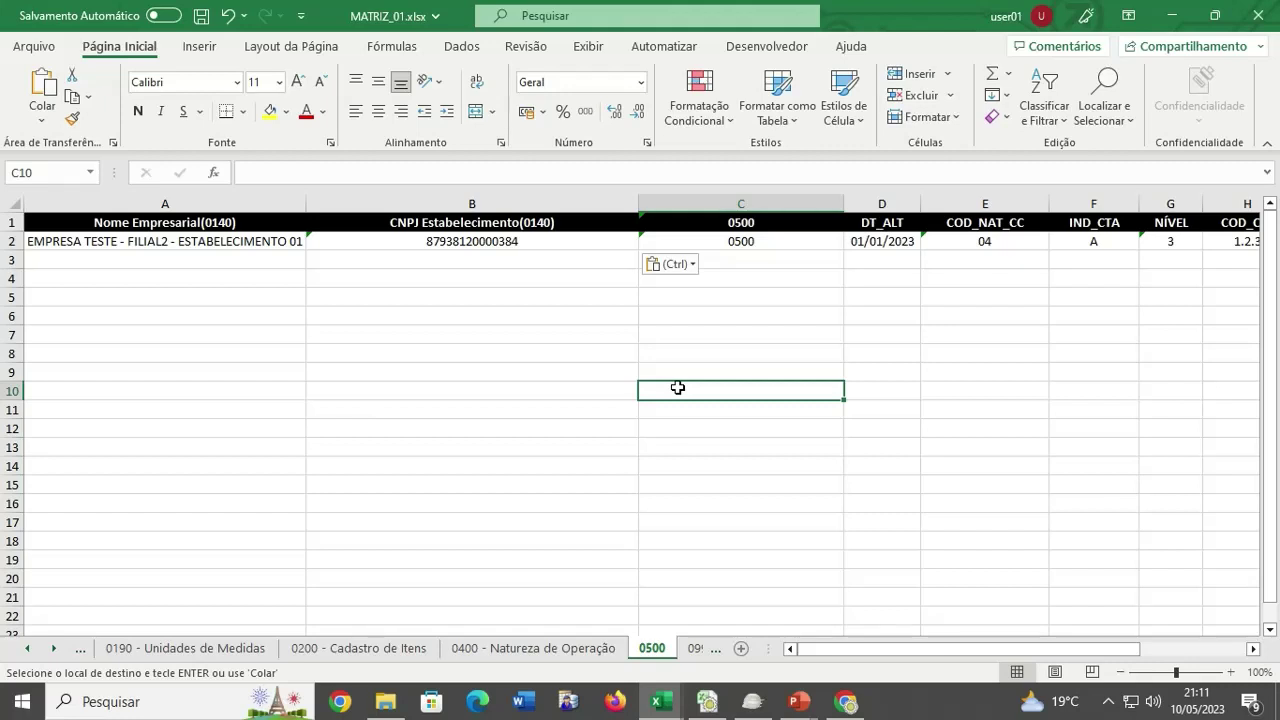
# Look back over MATRIZ_01's sheets before 0500, and examine the QTD_LIN_0 record on sheet 0990.
pyautogui.click(558, 652)
pyautogui.click(415, 656)
pyautogui.click(502, 658)
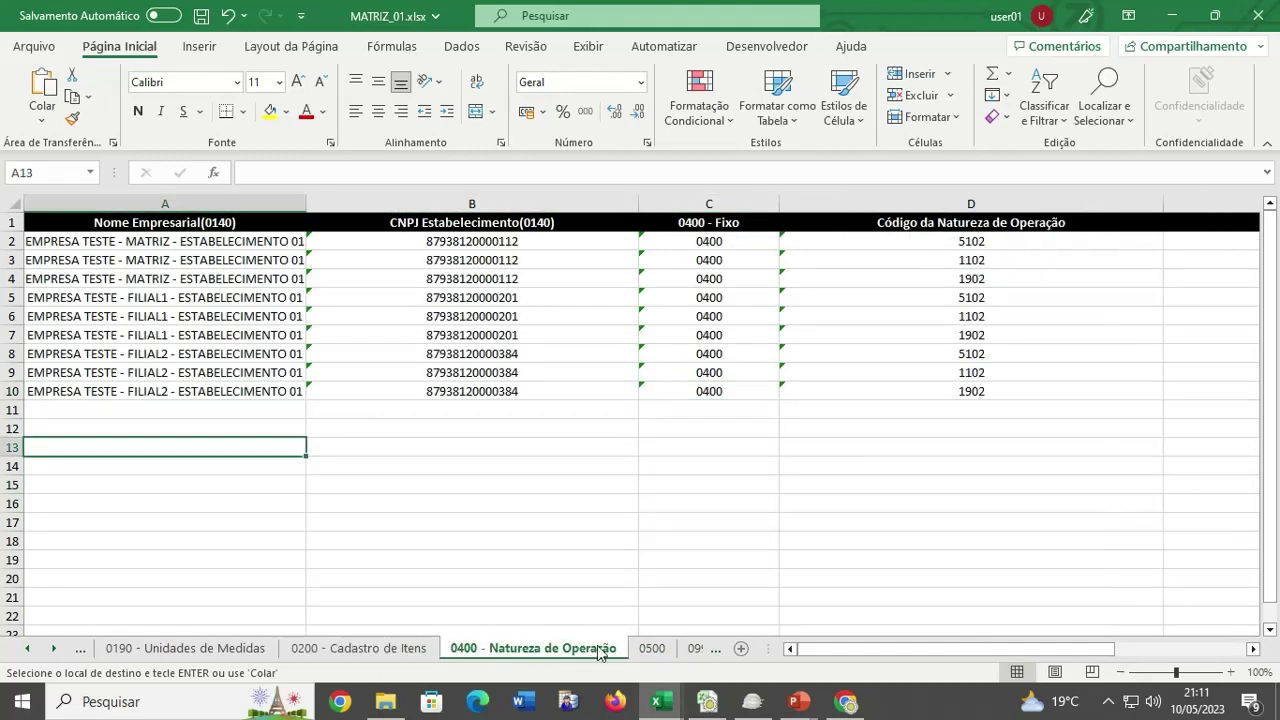
pyautogui.click(655, 652)
pyautogui.click(690, 655)
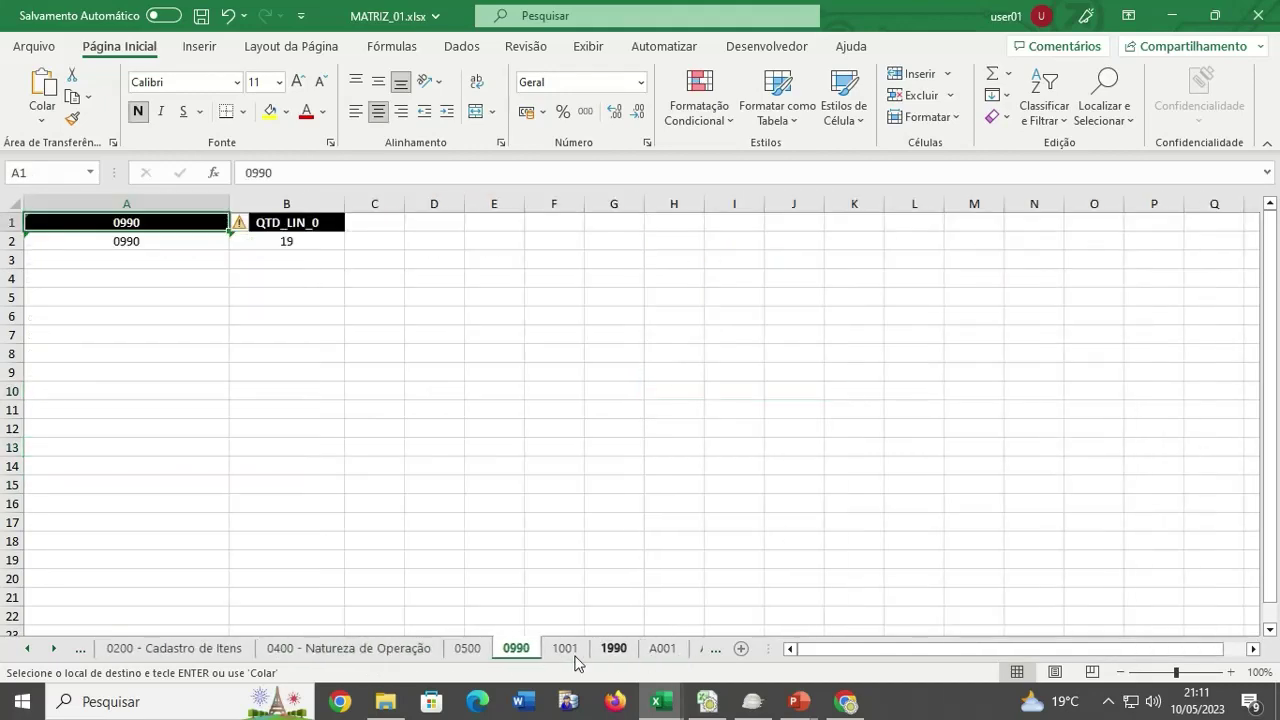
pyautogui.click(348, 388)
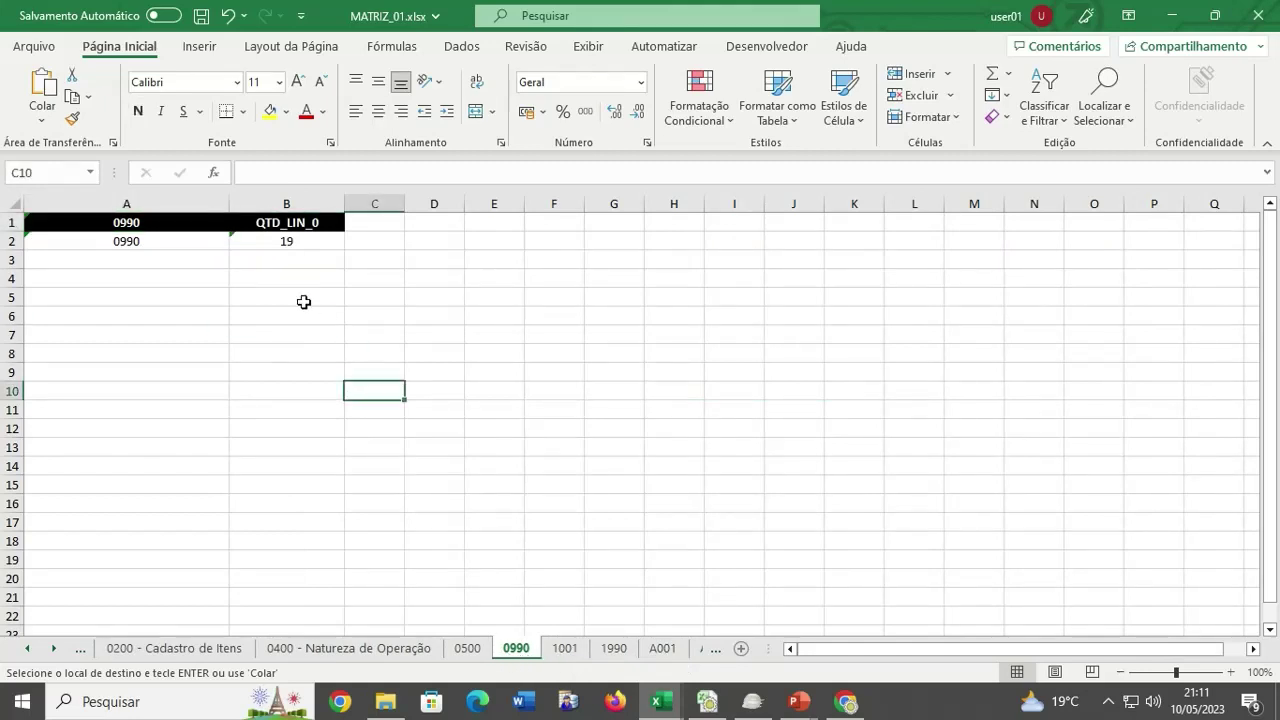
pyautogui.click(155, 244)
pyautogui.click(454, 346)
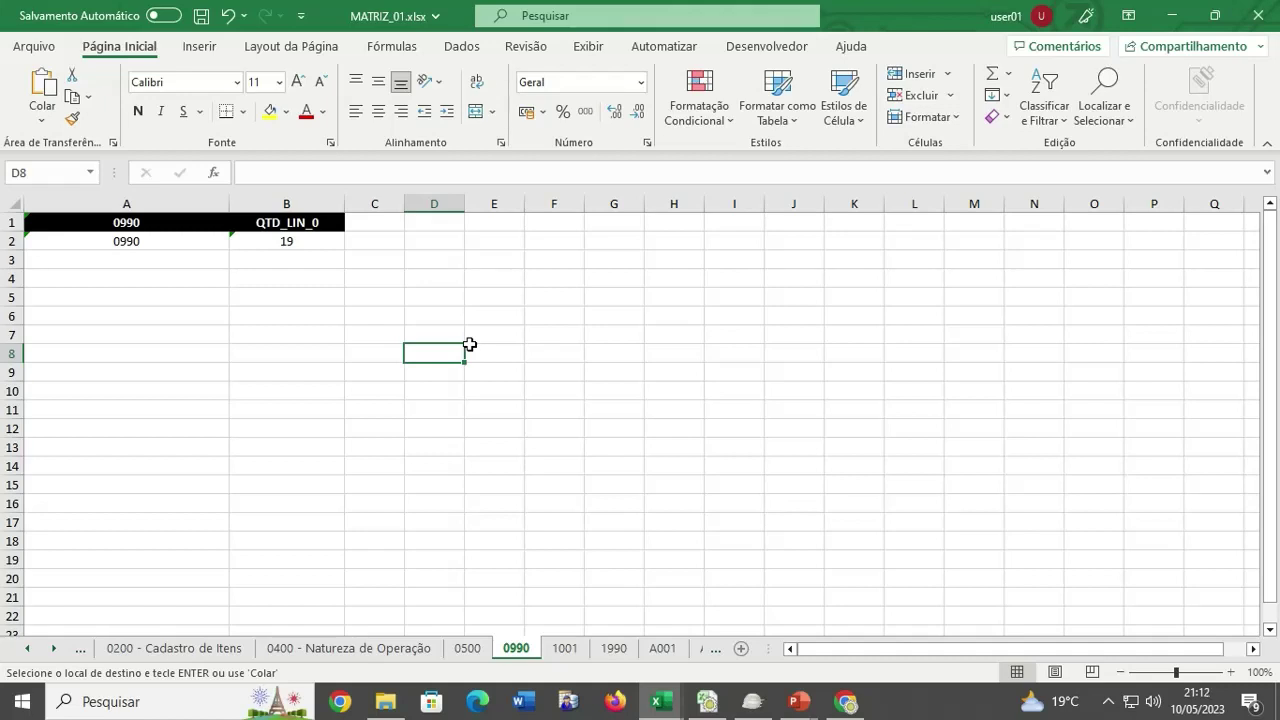
# Review MATRIZ_01's block 0 sheets in order, from 0000 through 0400 - Natureza de Operação, checking the head office and branch records.
pyautogui.click(27, 649)
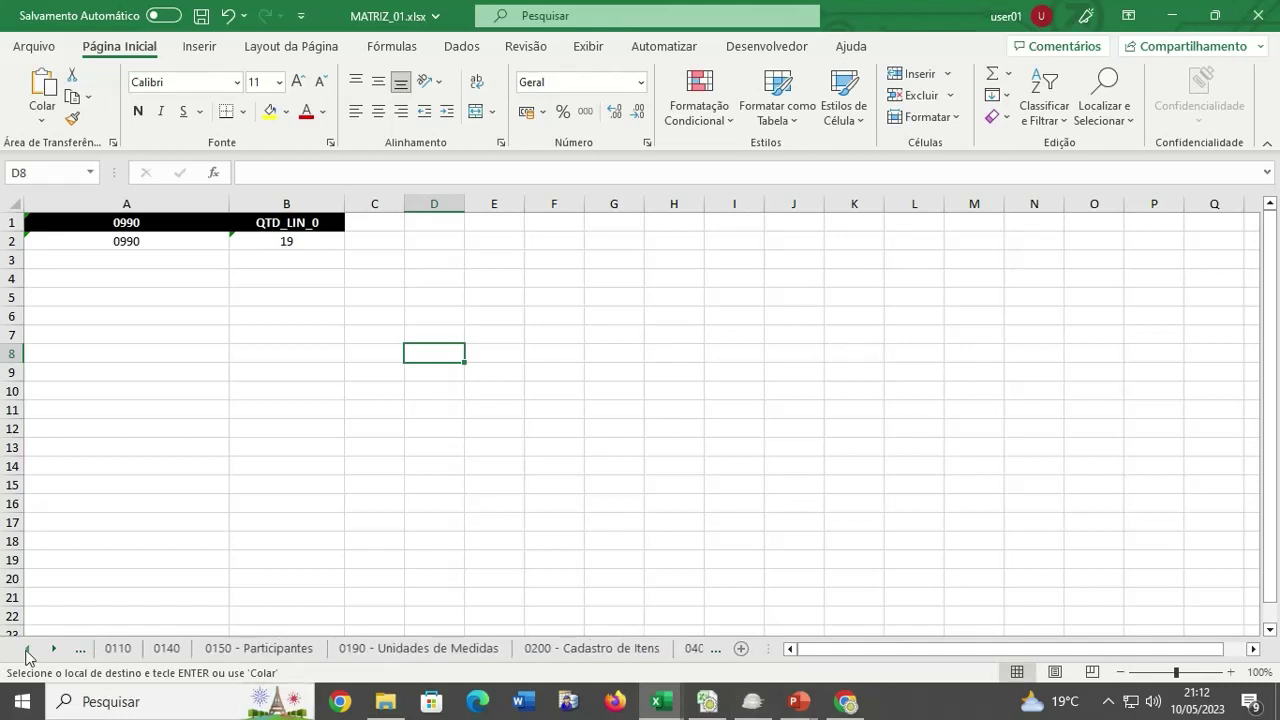
pyautogui.click(27, 649)
pyautogui.click(27, 649)
pyautogui.click(117, 648)
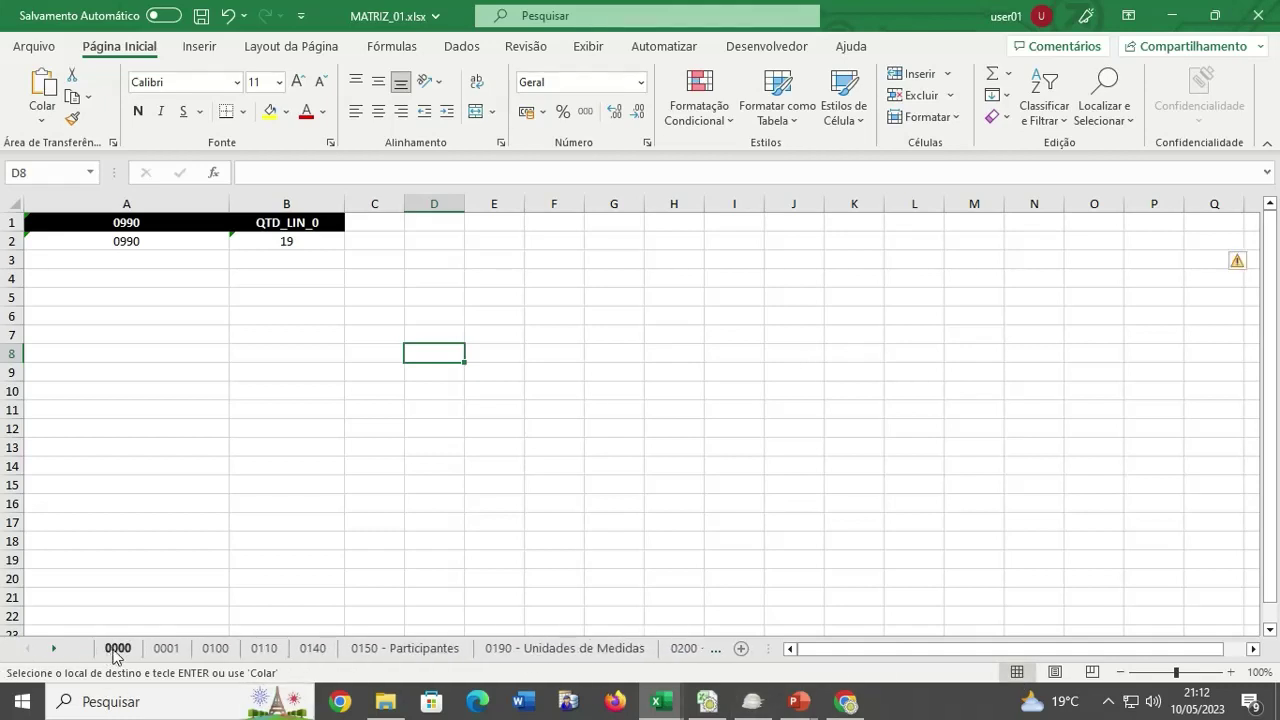
pyautogui.click(166, 649)
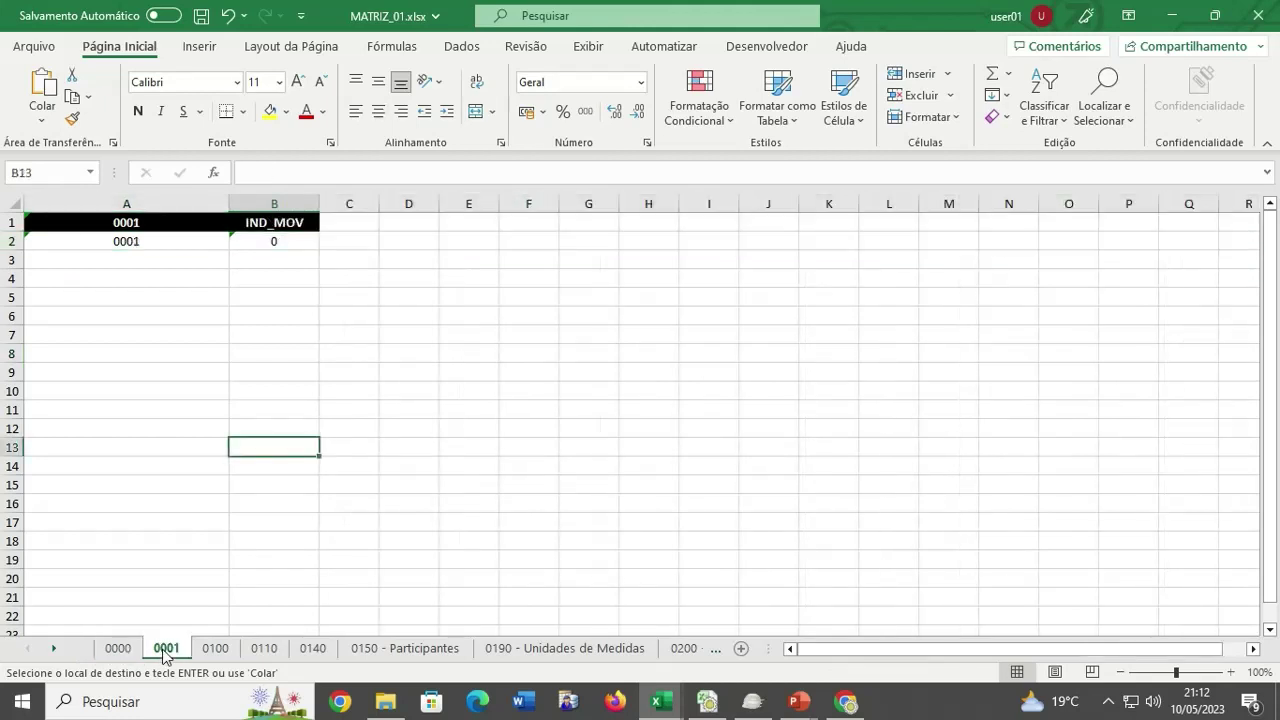
pyautogui.click(215, 649)
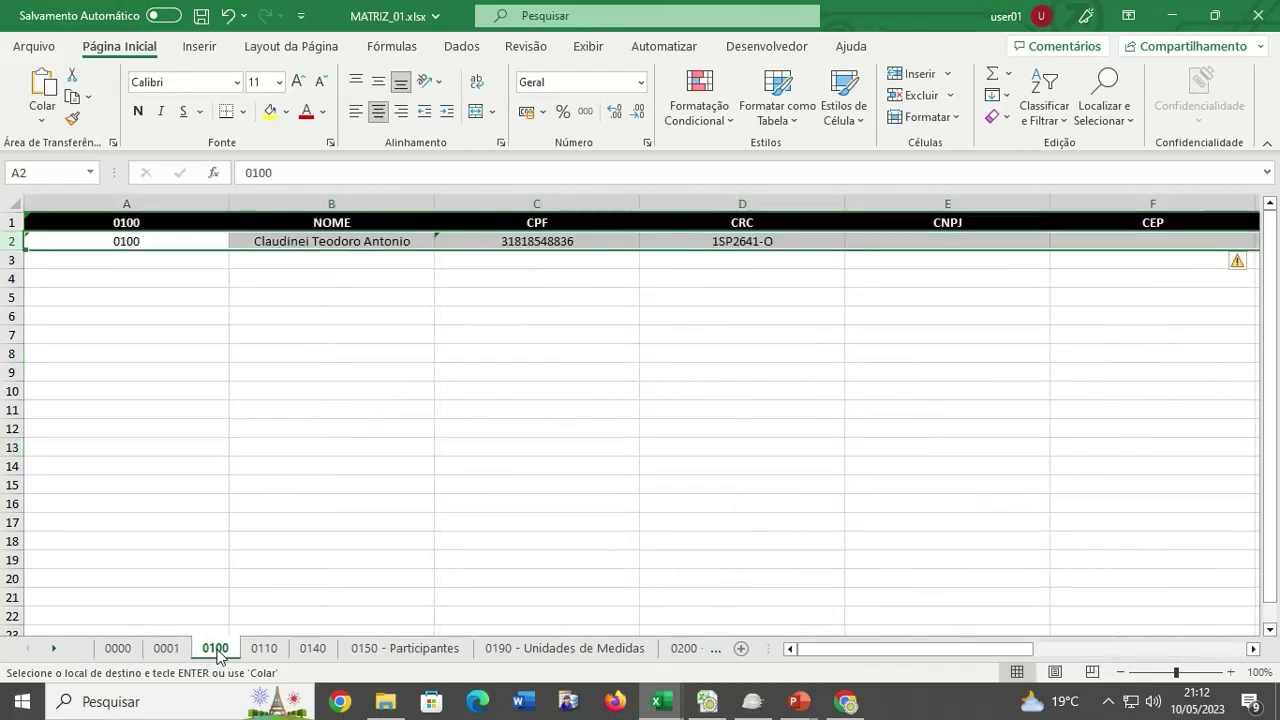
pyautogui.click(262, 649)
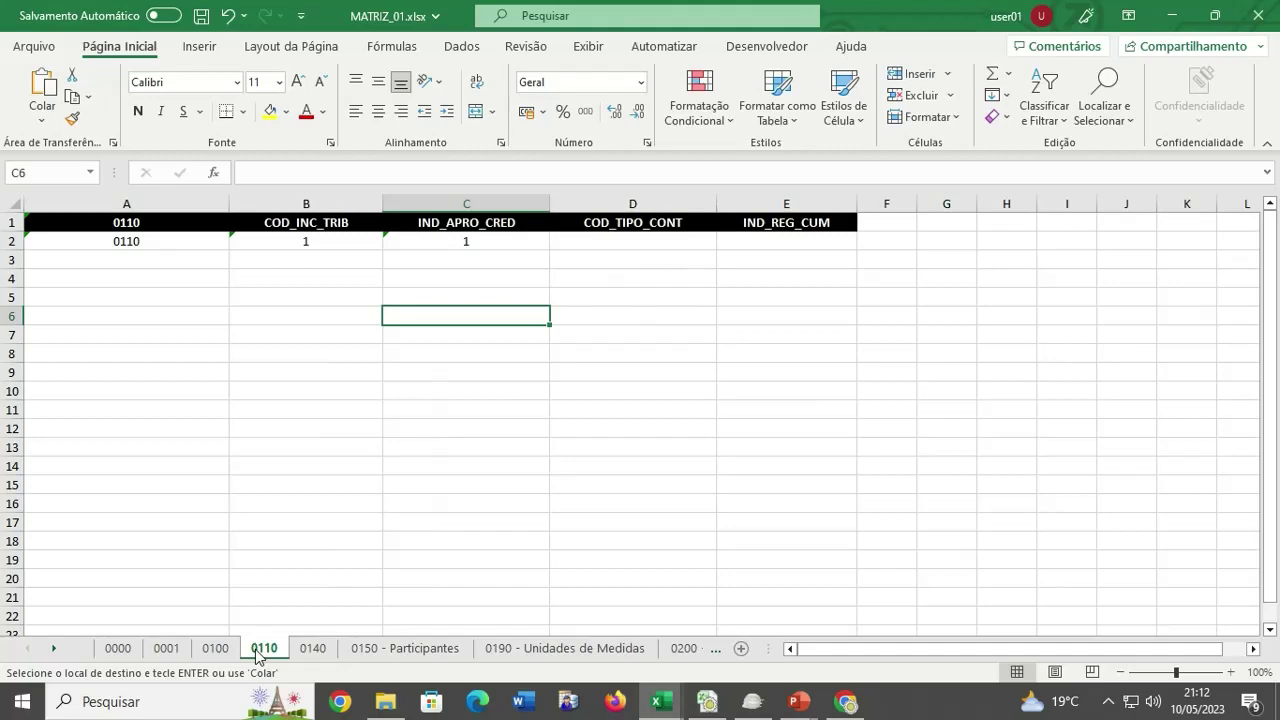
pyautogui.click(310, 649)
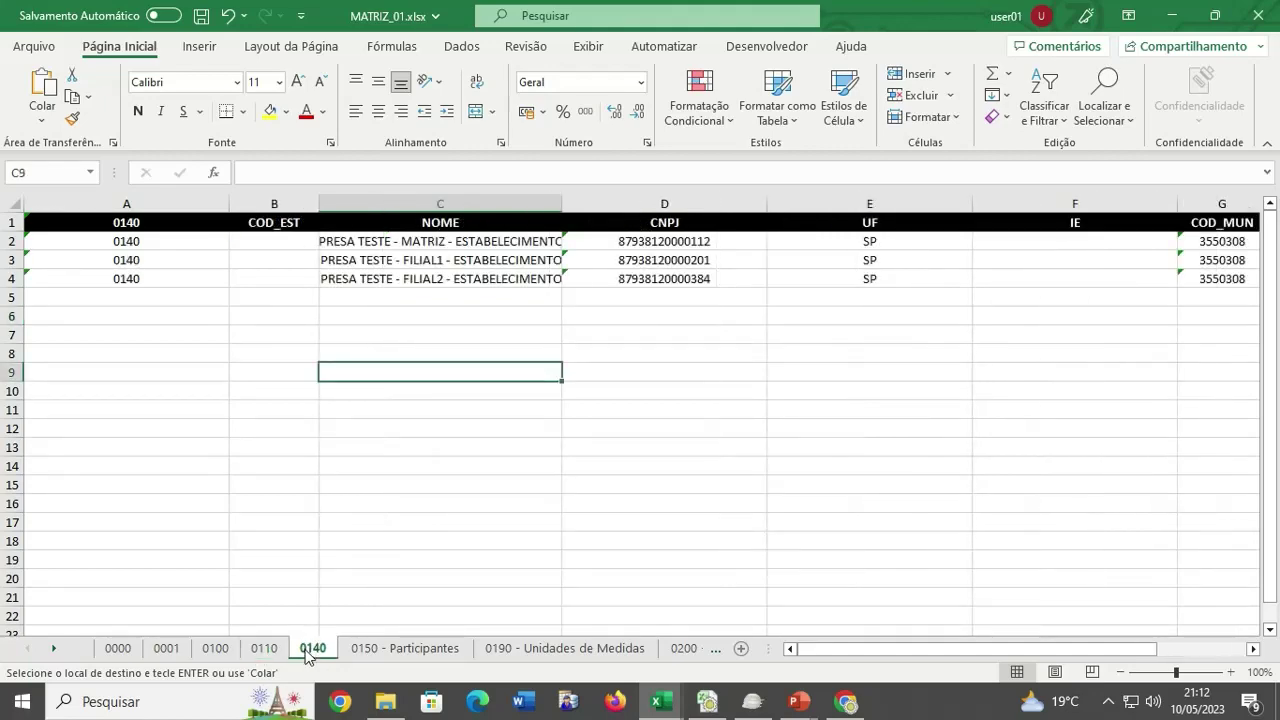
pyautogui.click(366, 652)
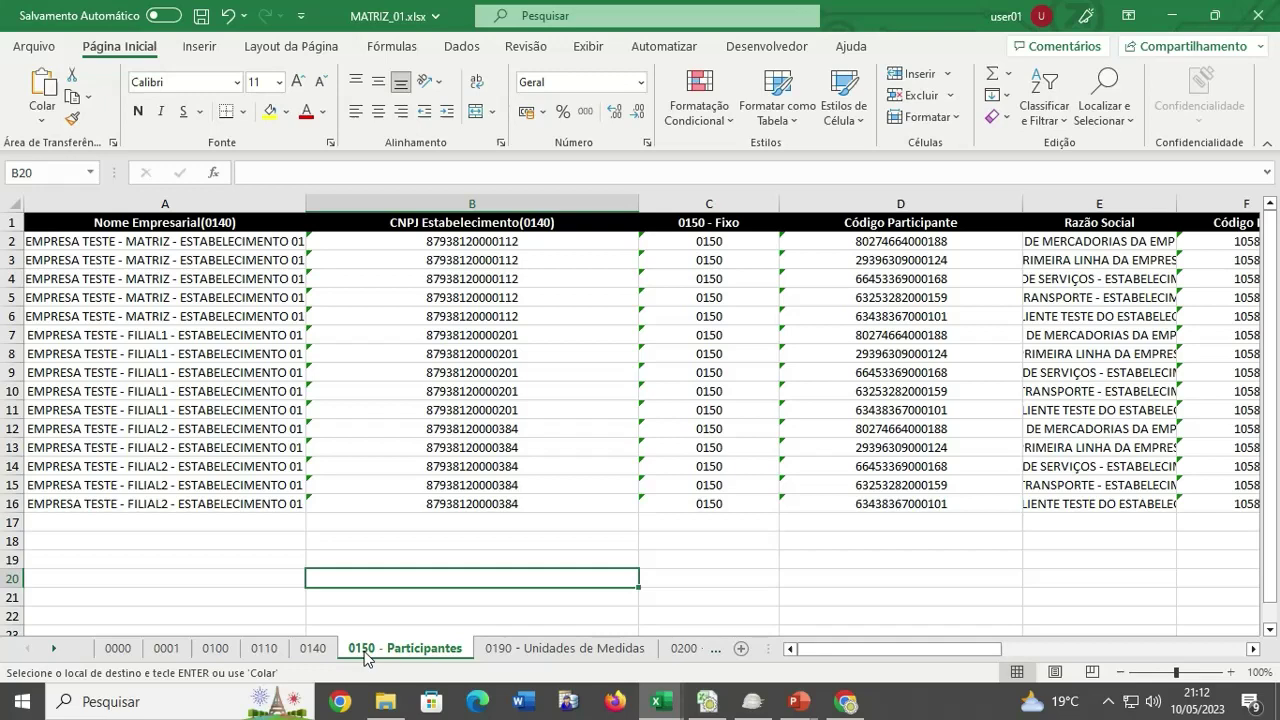
pyautogui.click(557, 651)
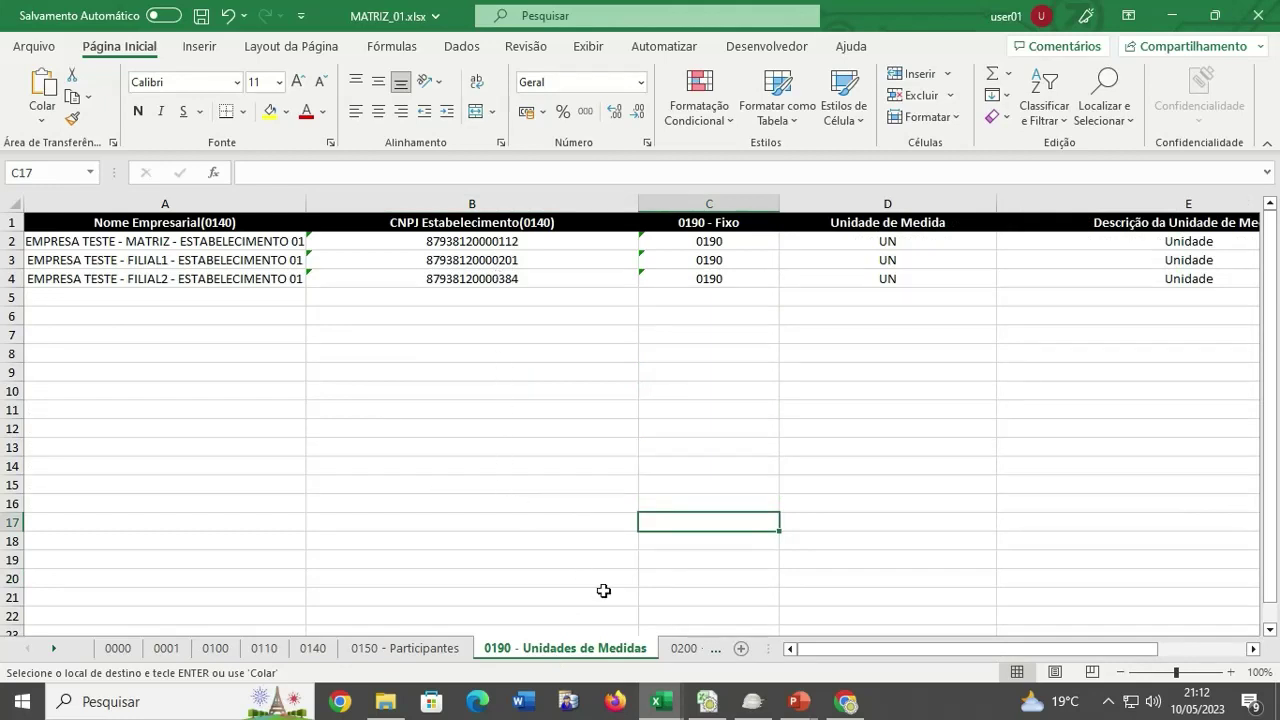
pyautogui.click(683, 650)
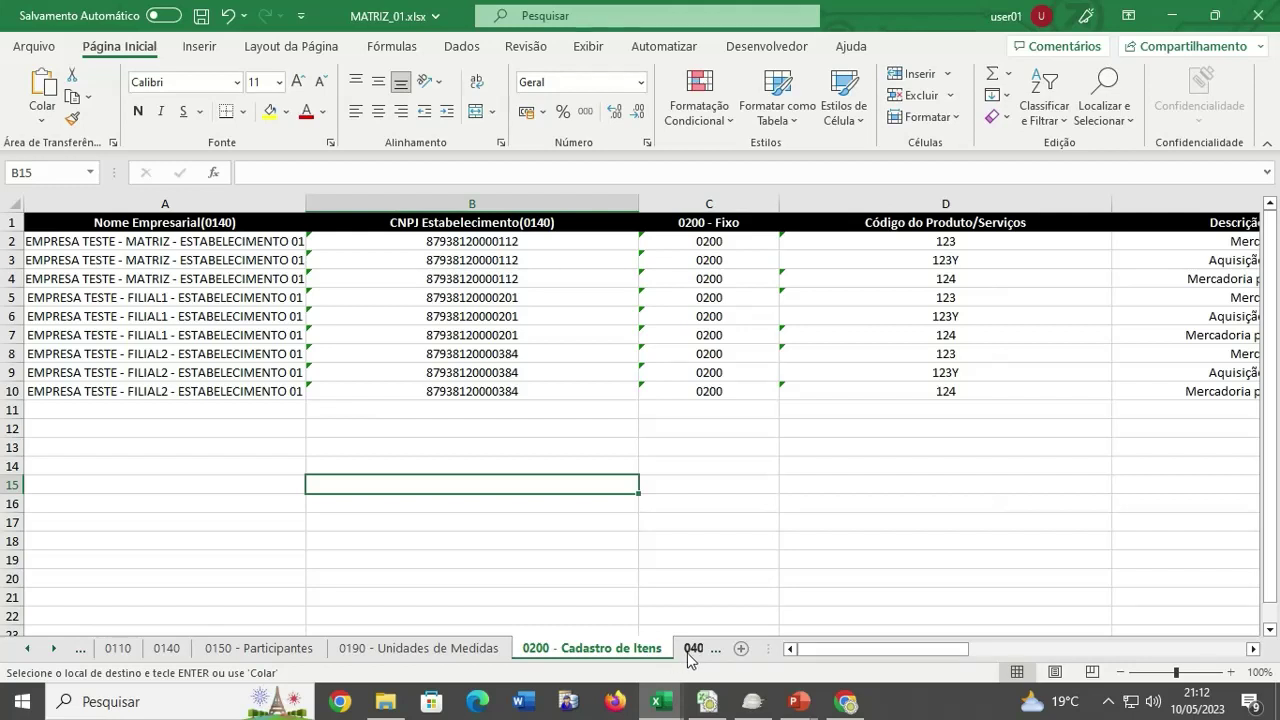
pyautogui.click(690, 650)
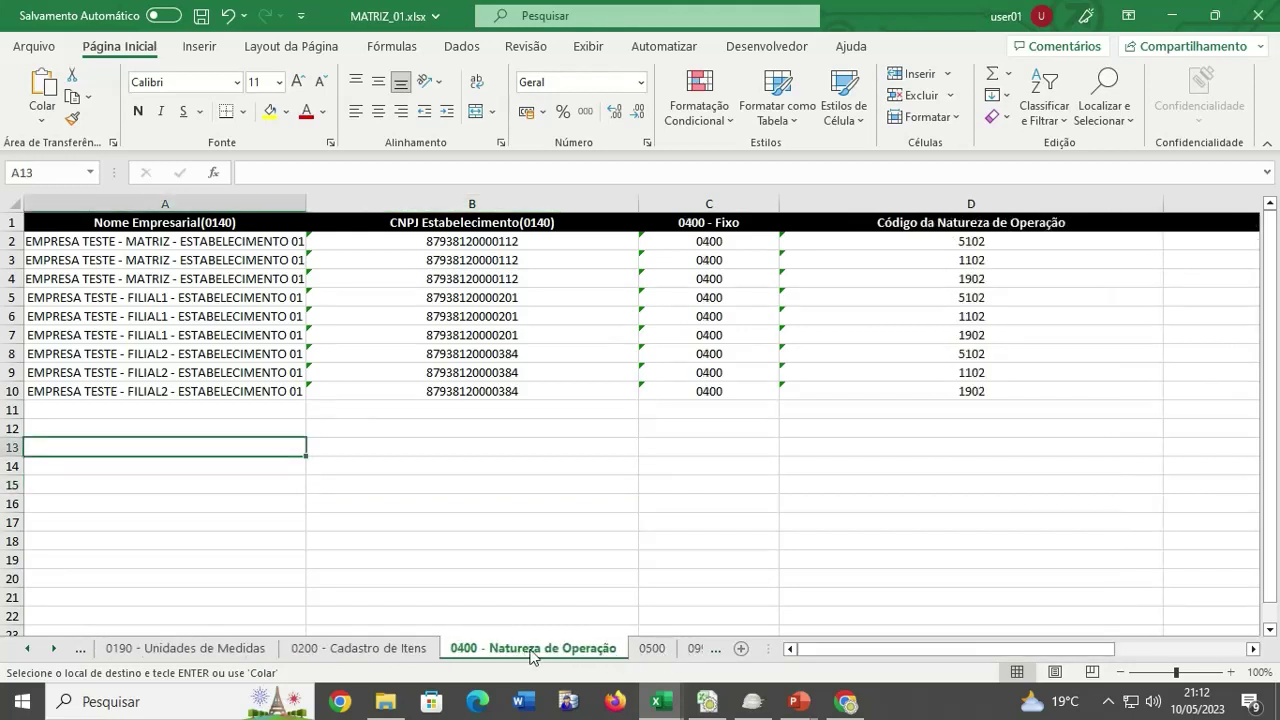
# Examine MATRIZ_01's record on sheet 0500 and the QTD_LIN_0 line count on sheet 0990.
pyautogui.click(656, 652)
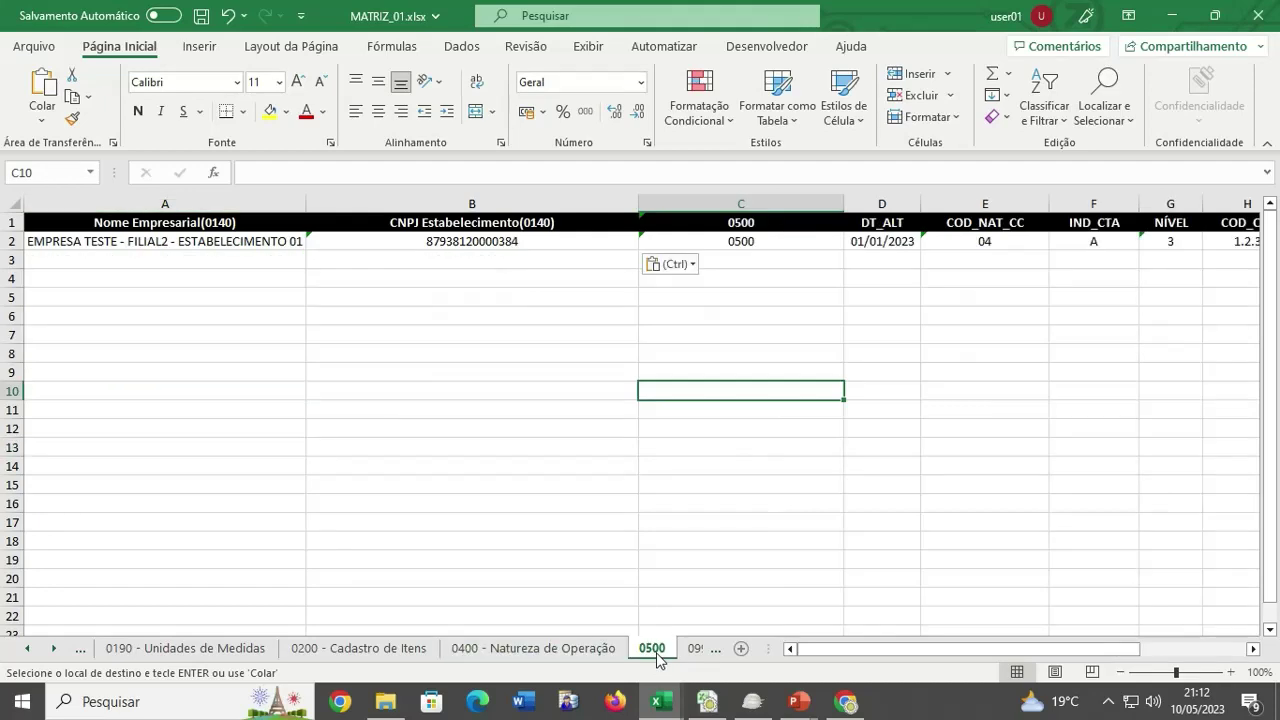
pyautogui.click(695, 649)
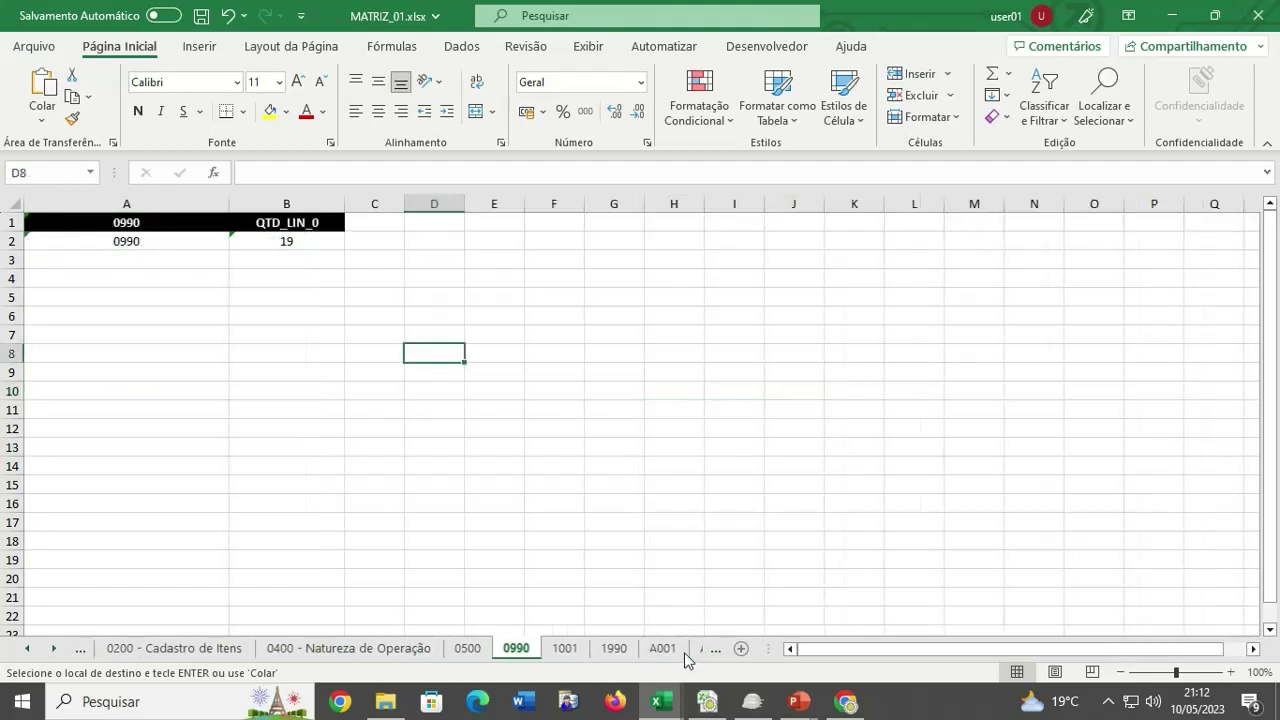
pyautogui.click(312, 242)
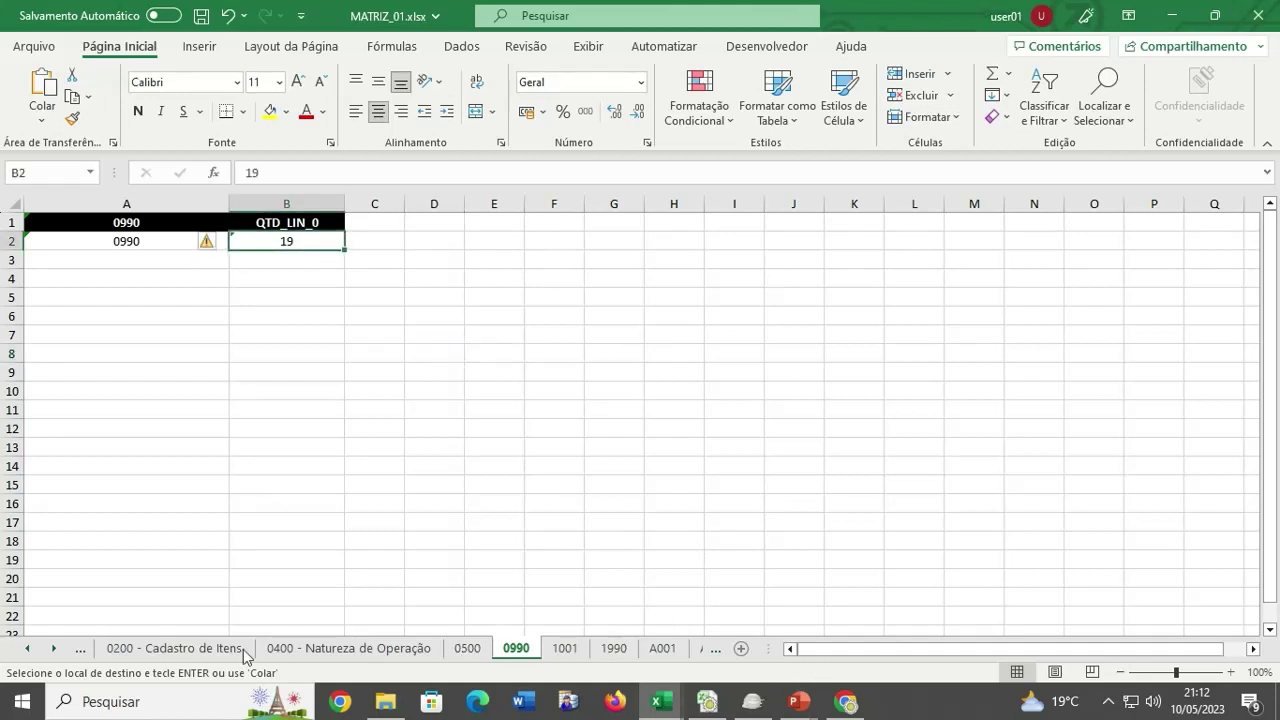
# Go back through MATRIZ_01's block 0 sheets from 0000 through 0500, checking how many record lines each one holds.
pyautogui.click(27, 650)
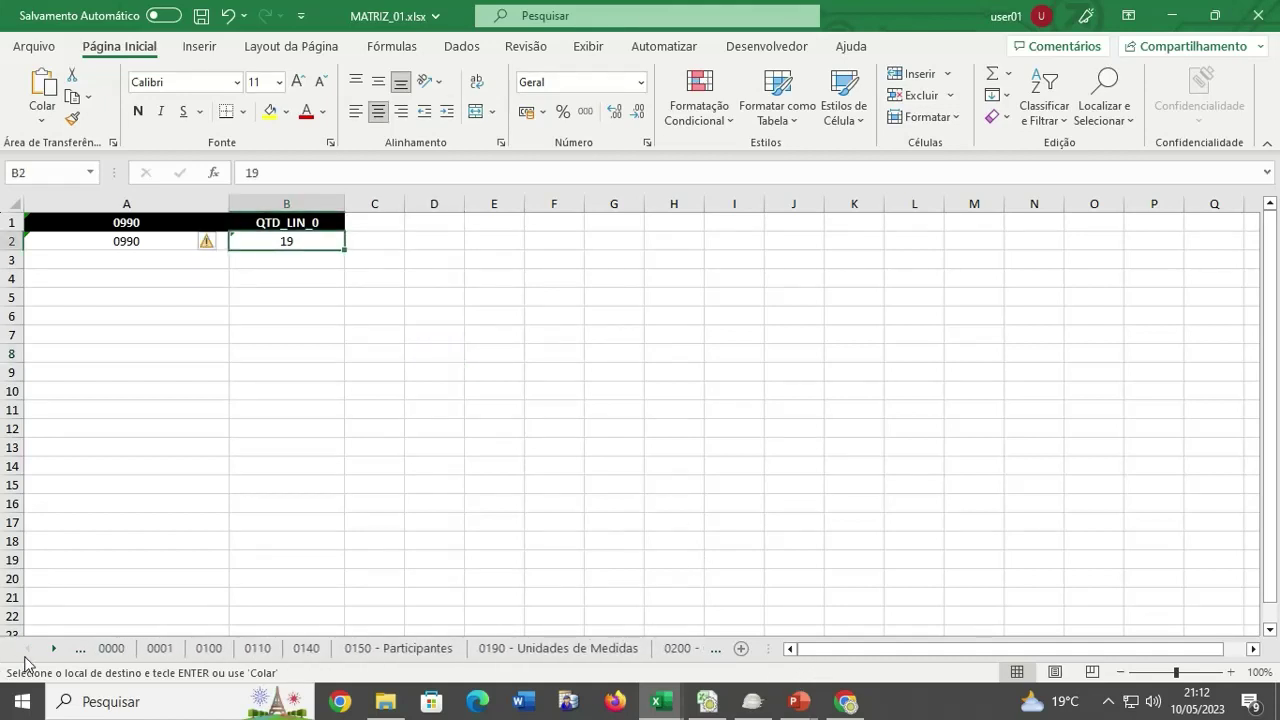
pyautogui.click(113, 650)
pyautogui.click(166, 650)
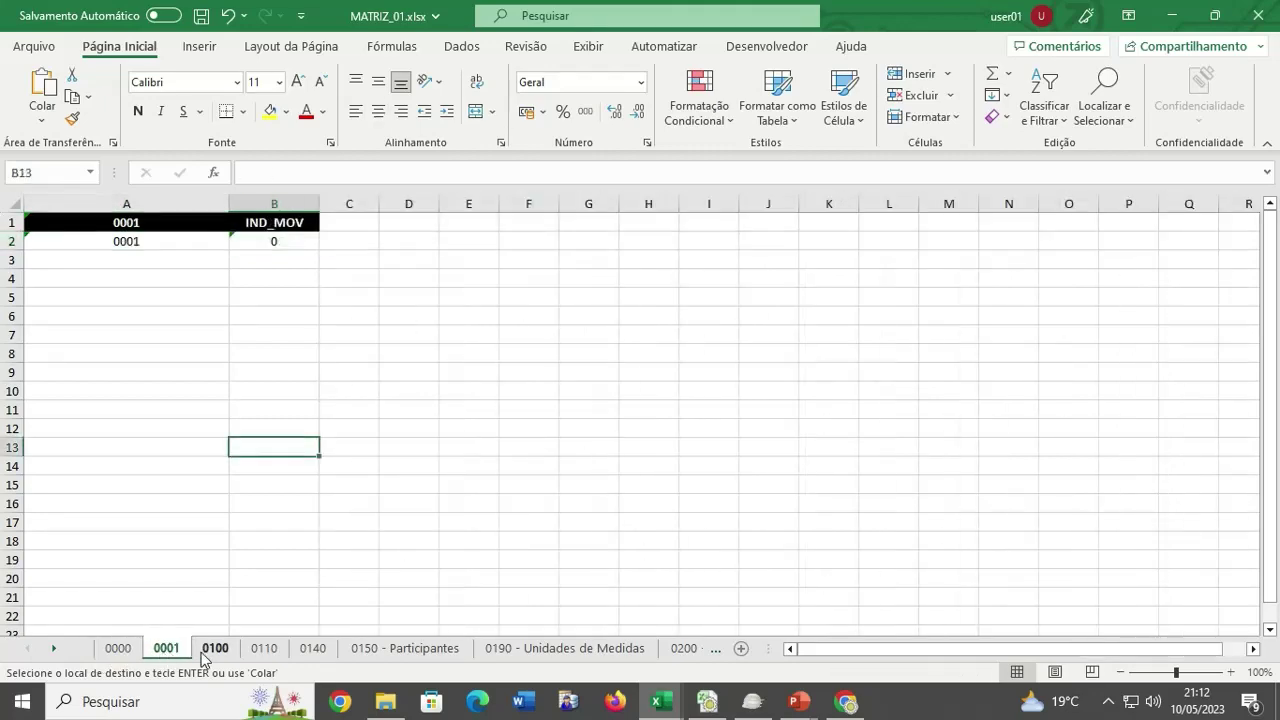
pyautogui.click(212, 650)
pyautogui.click(264, 650)
pyautogui.click(309, 650)
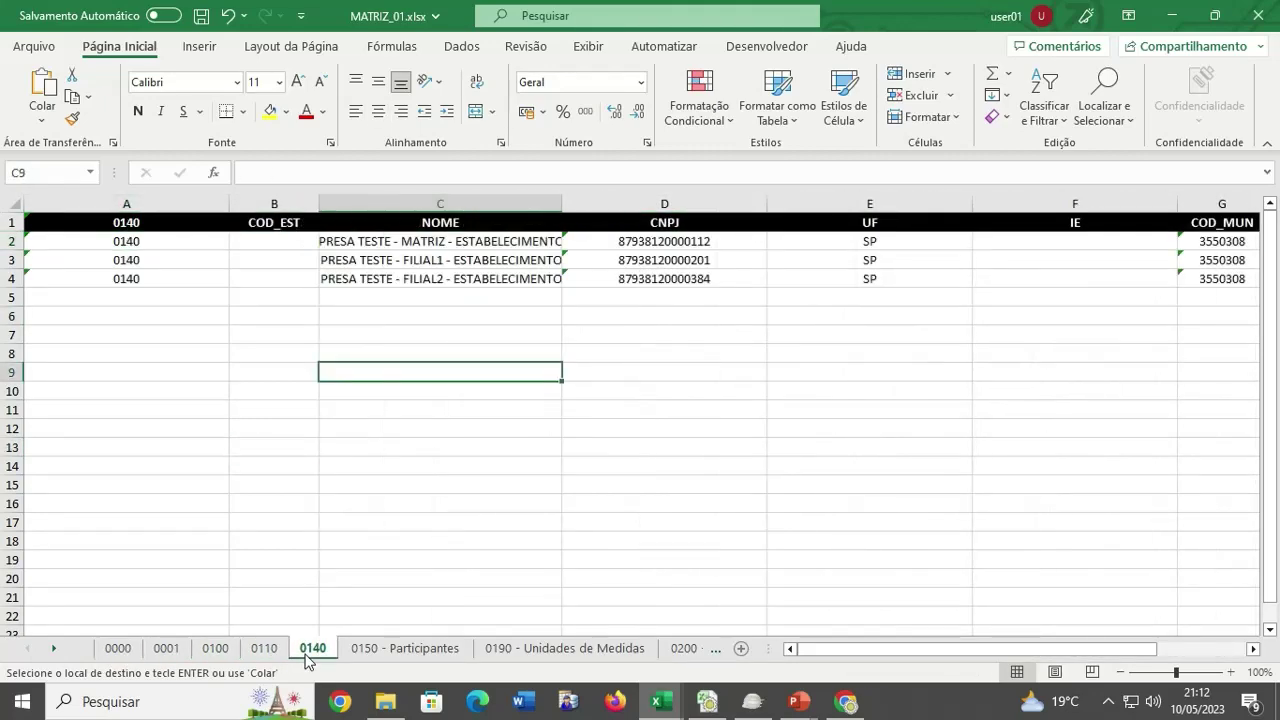
pyautogui.click(400, 650)
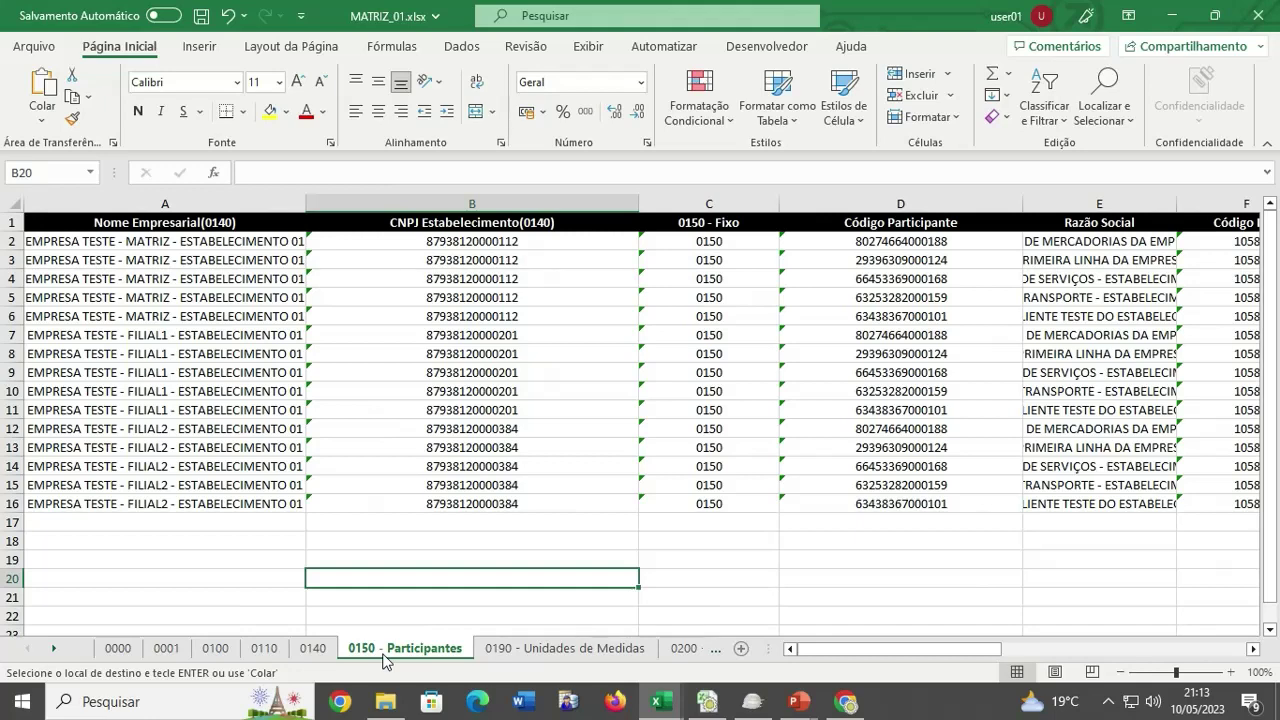
pyautogui.click(509, 657)
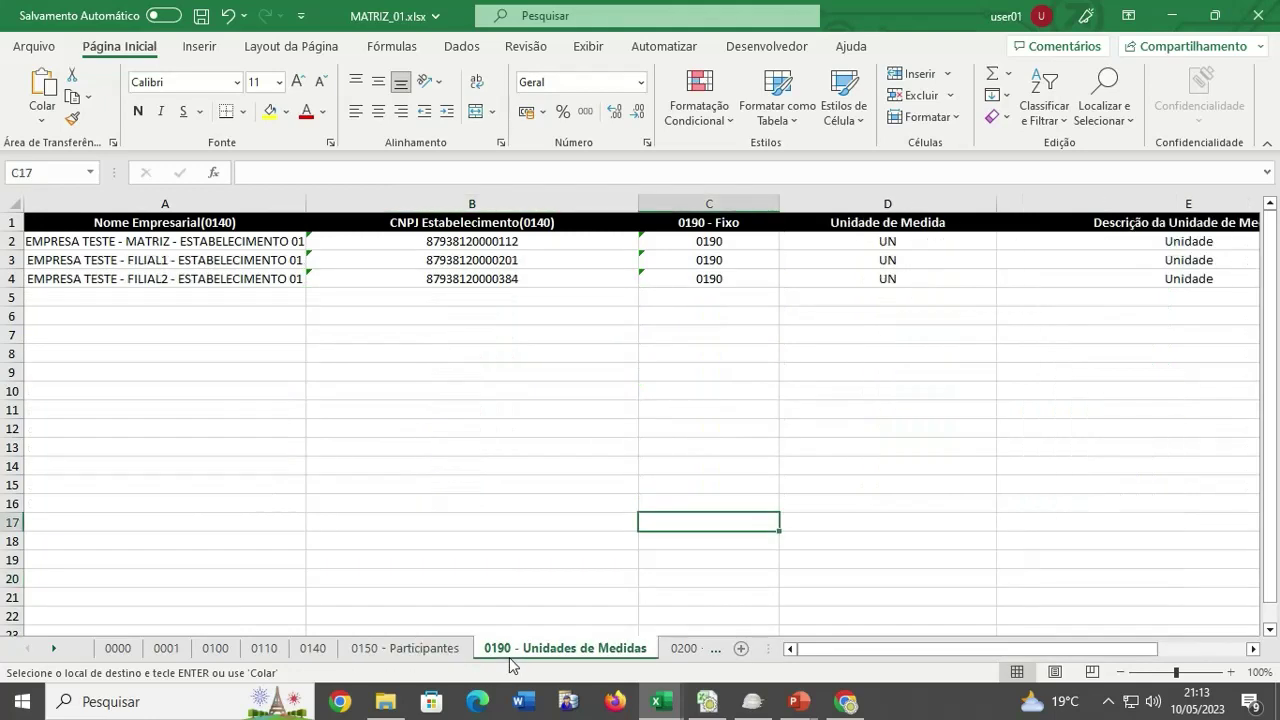
pyautogui.click(685, 649)
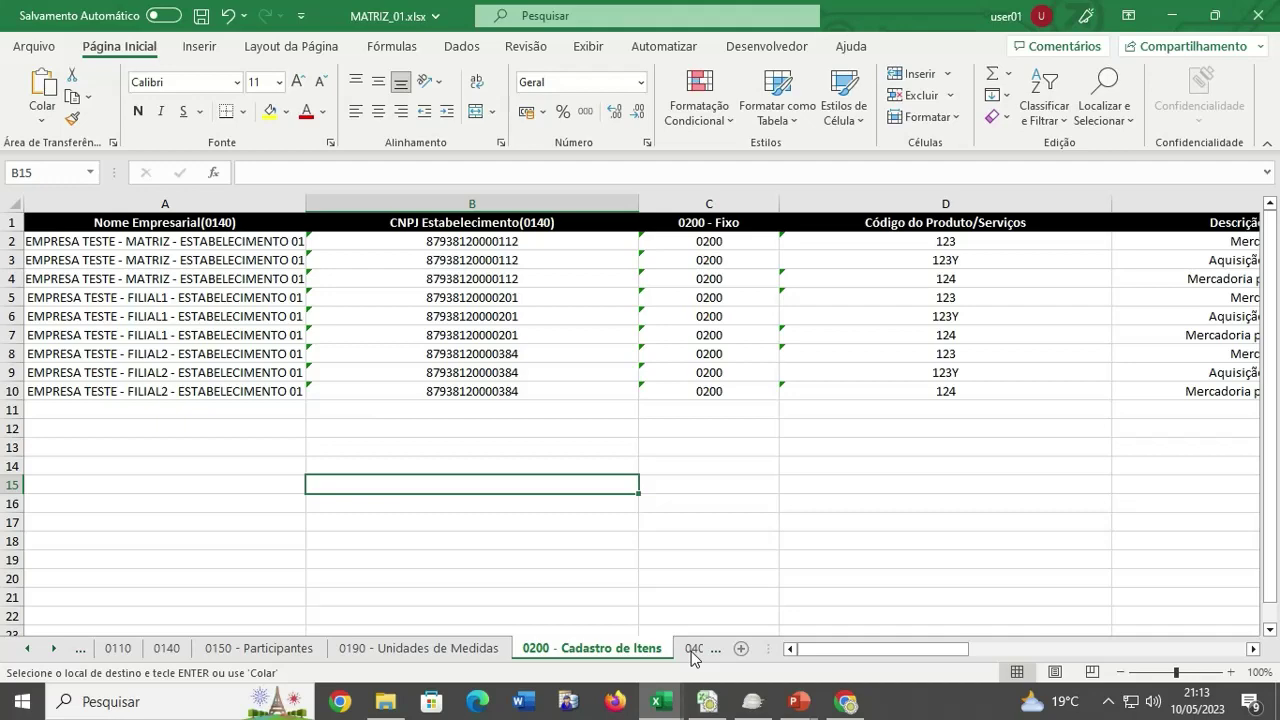
pyautogui.click(693, 649)
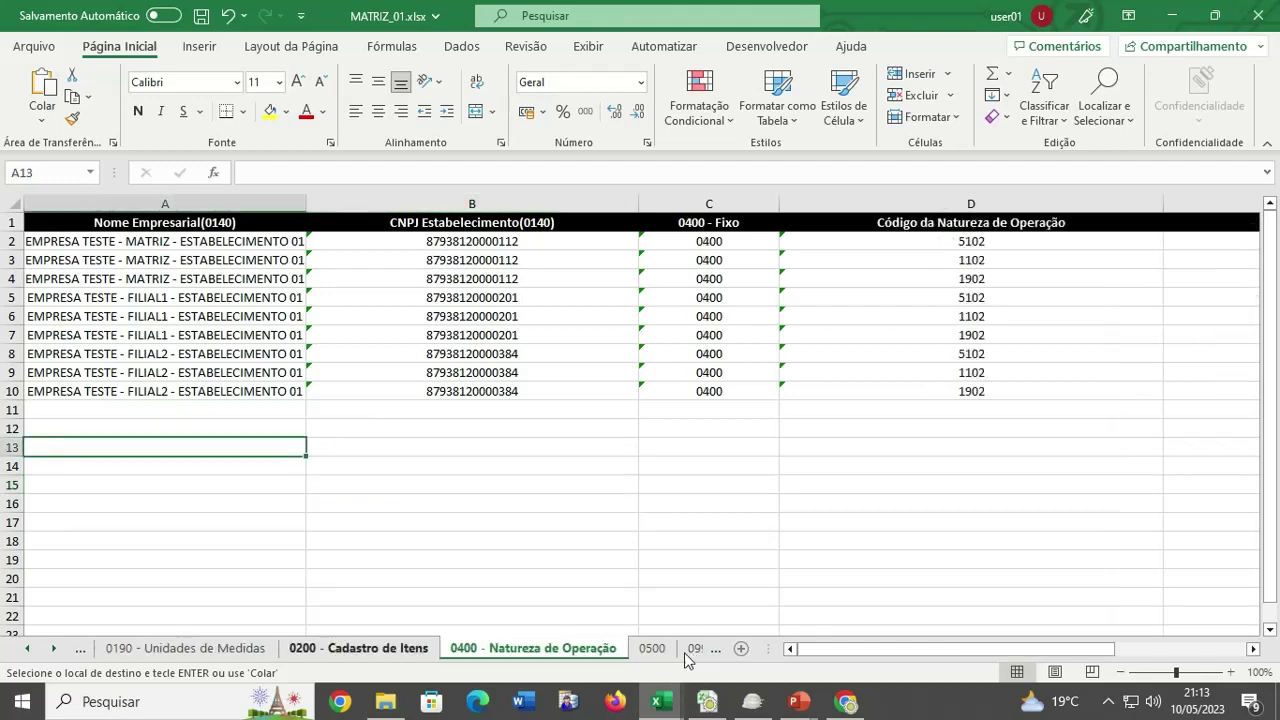
pyautogui.click(651, 649)
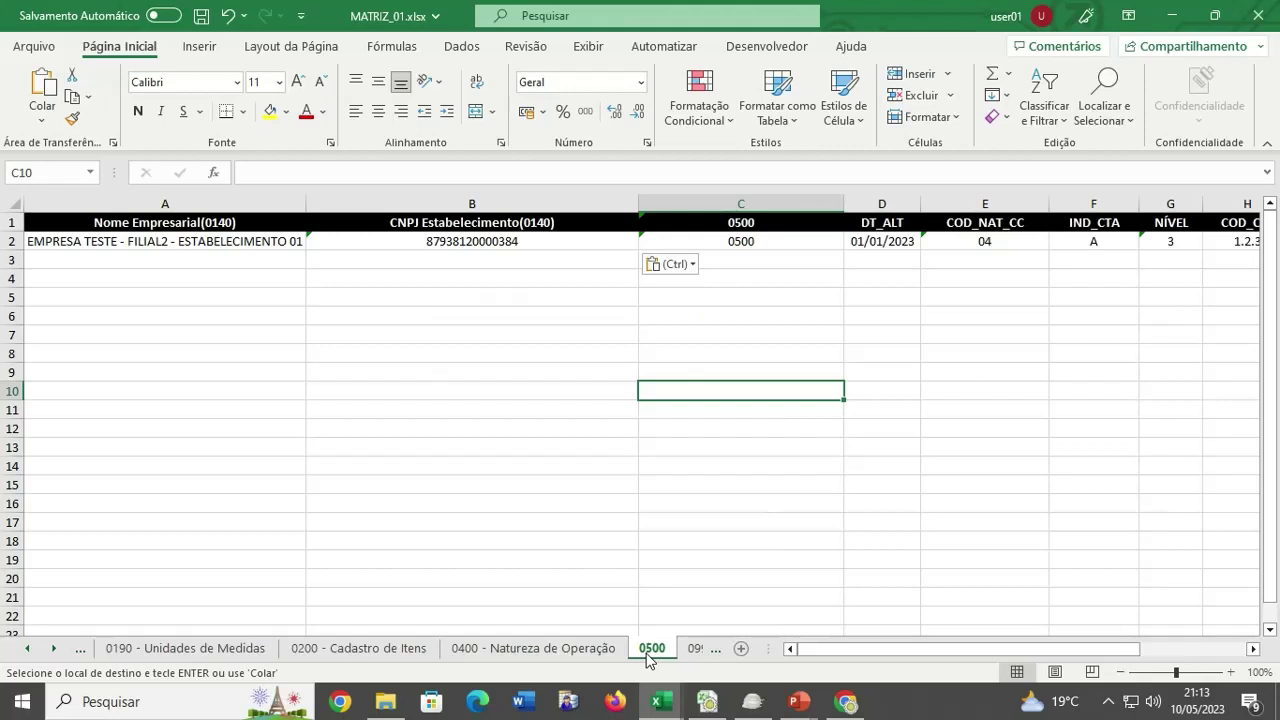
# Set QTD_LIN_0 in cell B2 of MATRIZ_01's sheet 0990 to 45.
pyautogui.click(695, 649)
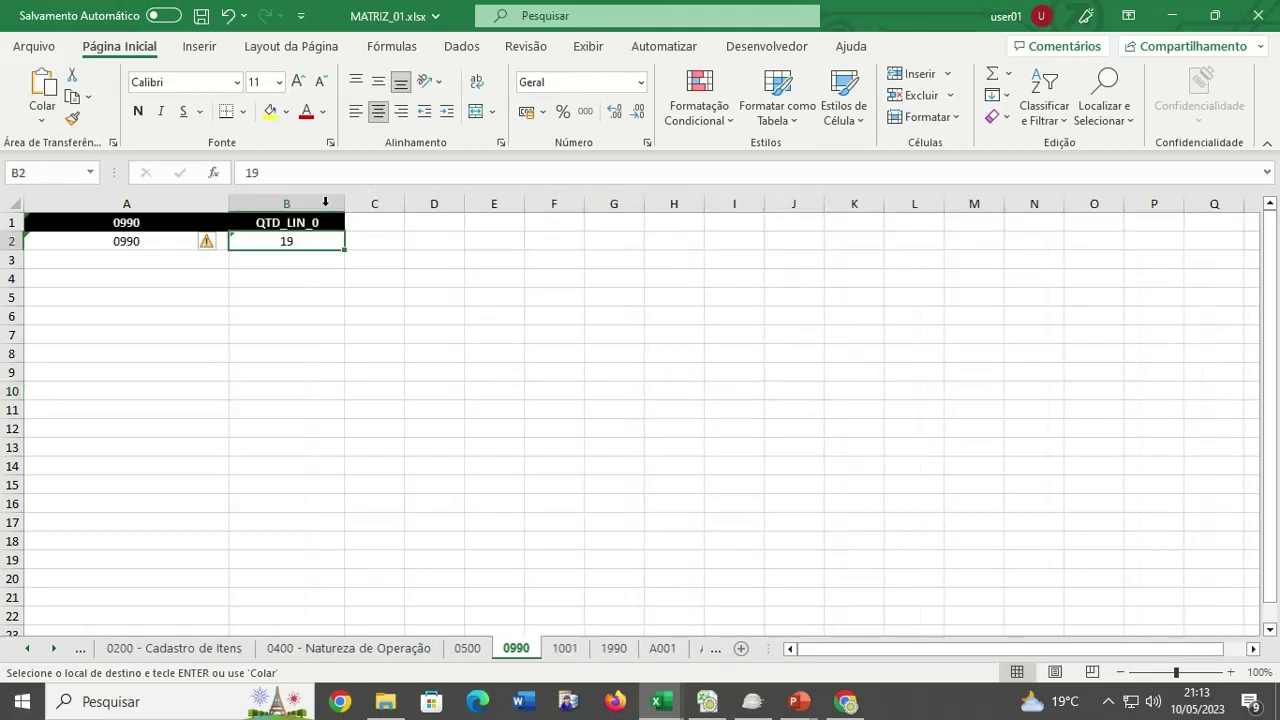
pyautogui.click(292, 300)
pyautogui.click(295, 246)
pyautogui.write('40')
pyautogui.press('Return')
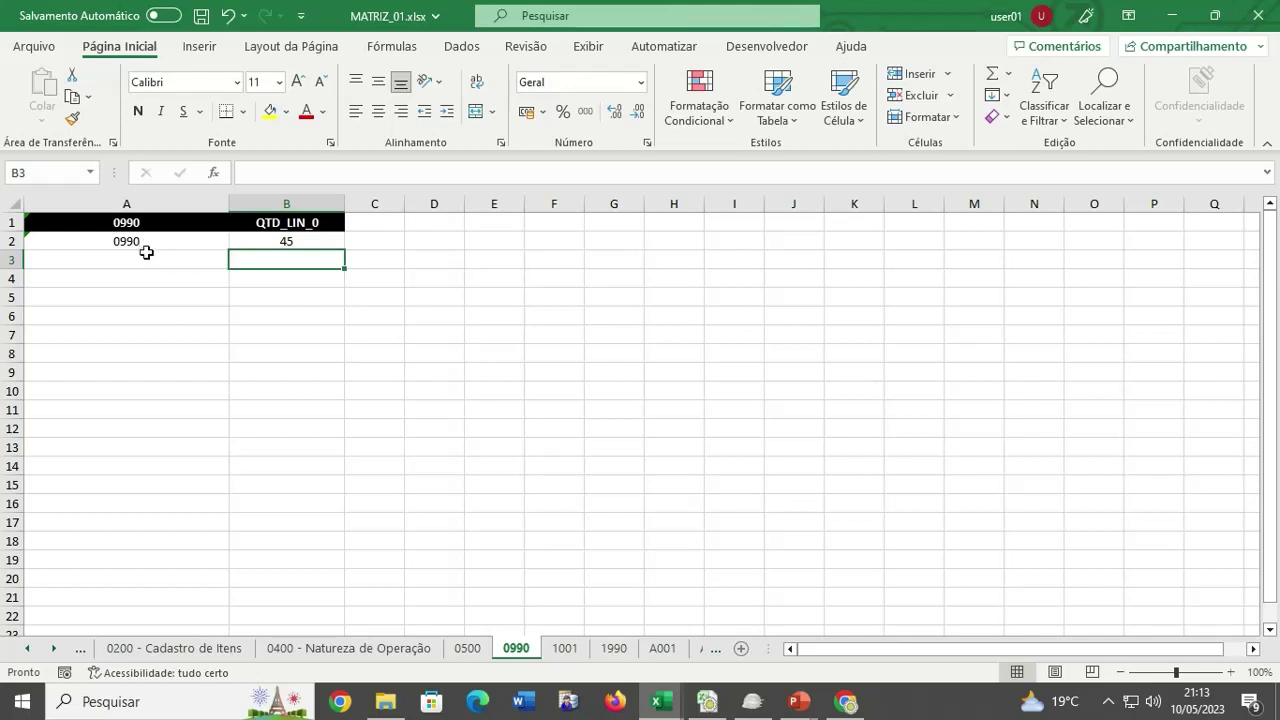
# Examine MATRIZ_01's closing record A990, the 0990 line count, and sheets 1001, 1990, A001 and A010.
pyautogui.click(52, 649)
pyautogui.click(50, 655)
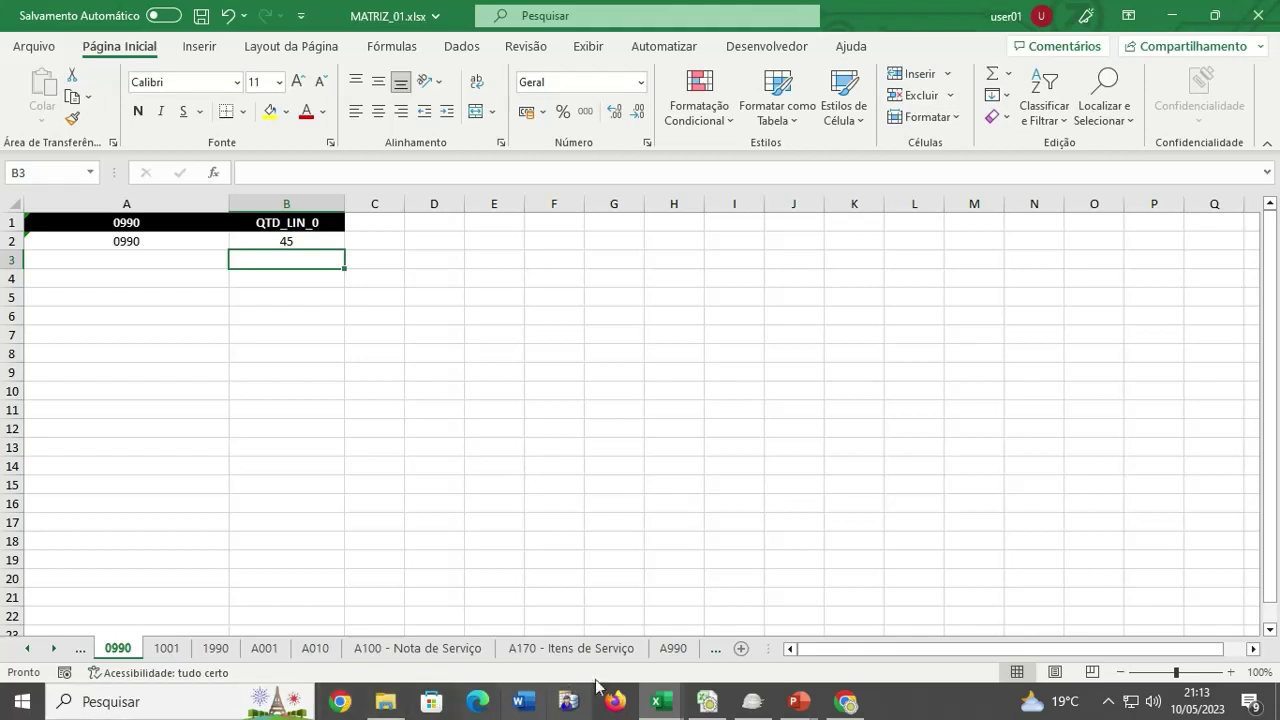
pyautogui.click(670, 650)
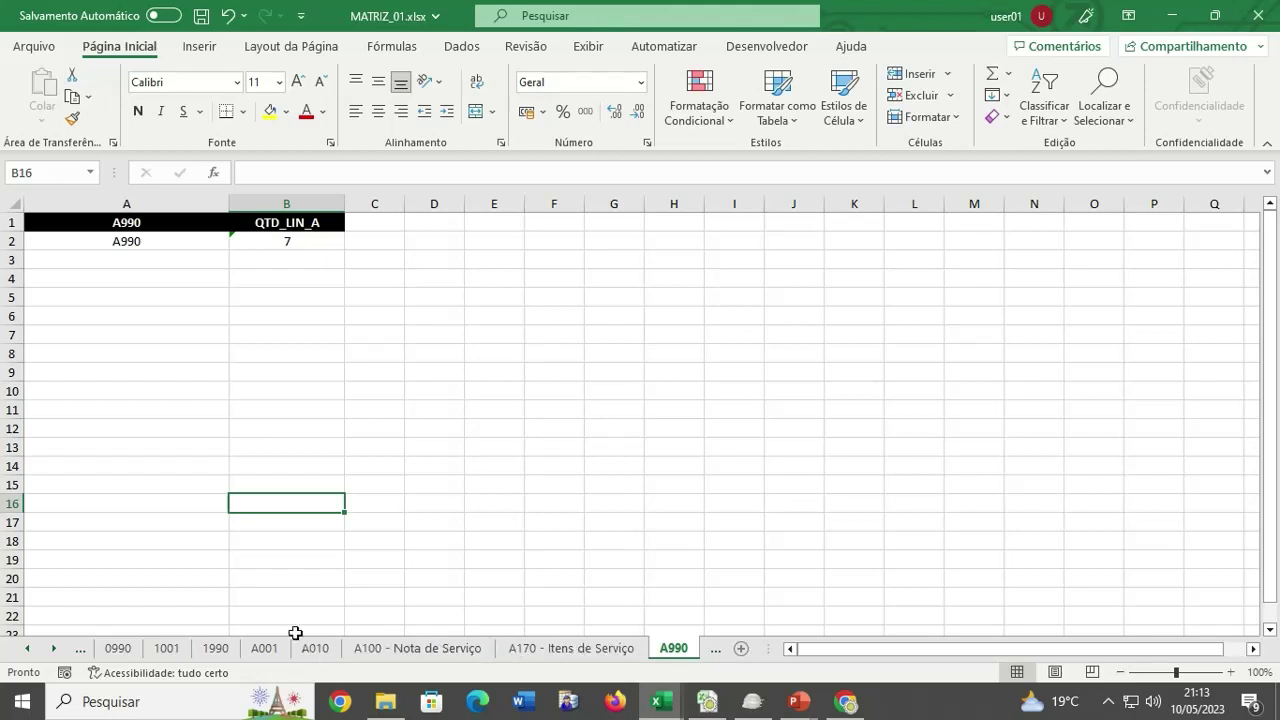
pyautogui.click(120, 658)
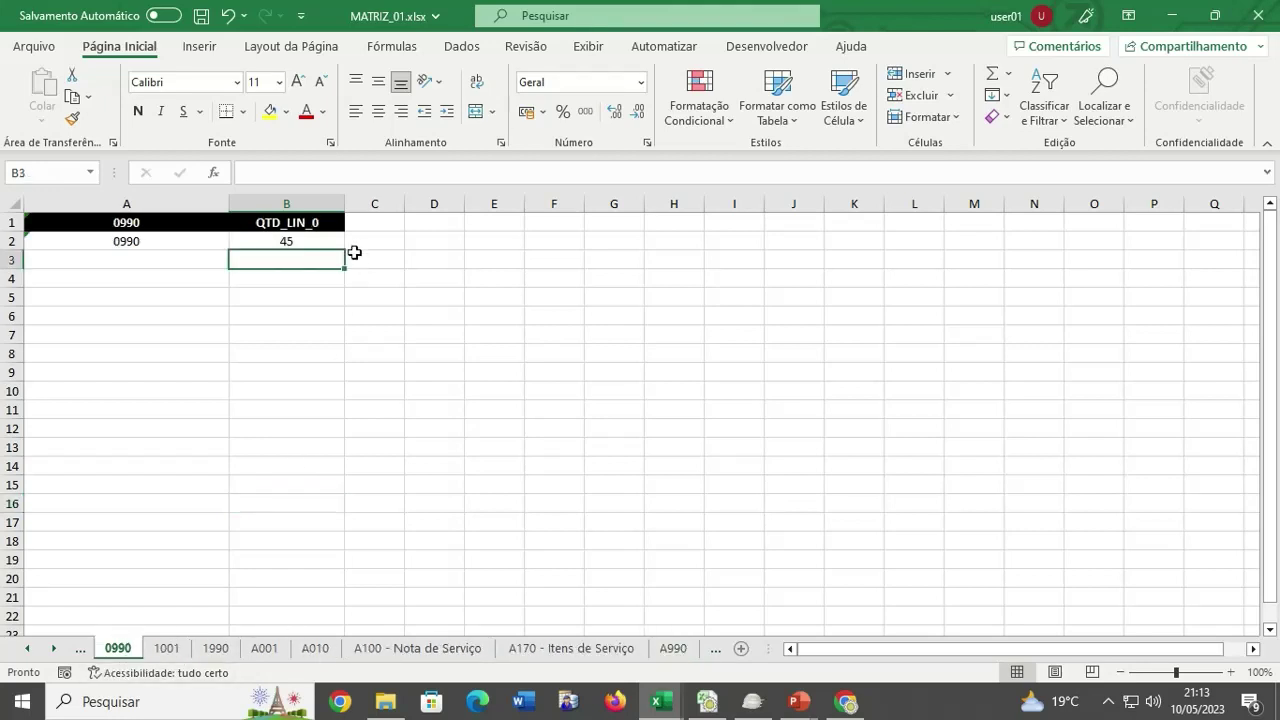
pyautogui.click(330, 246)
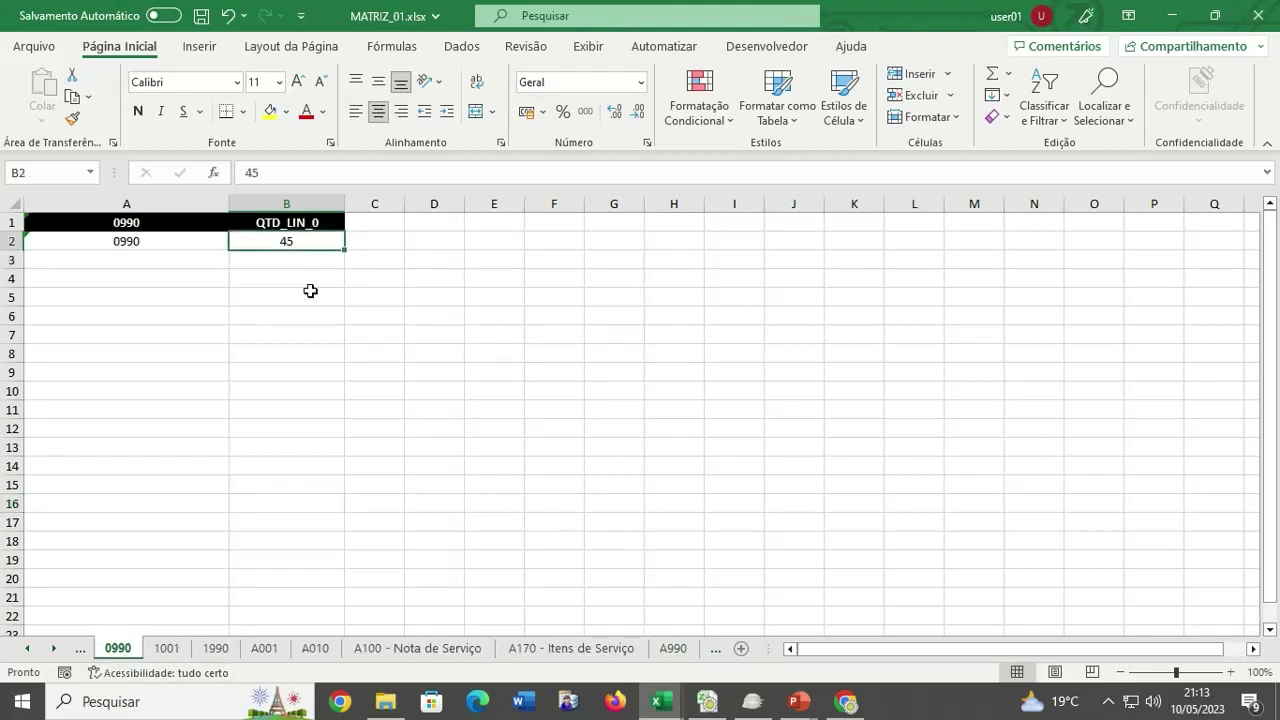
pyautogui.click(172, 651)
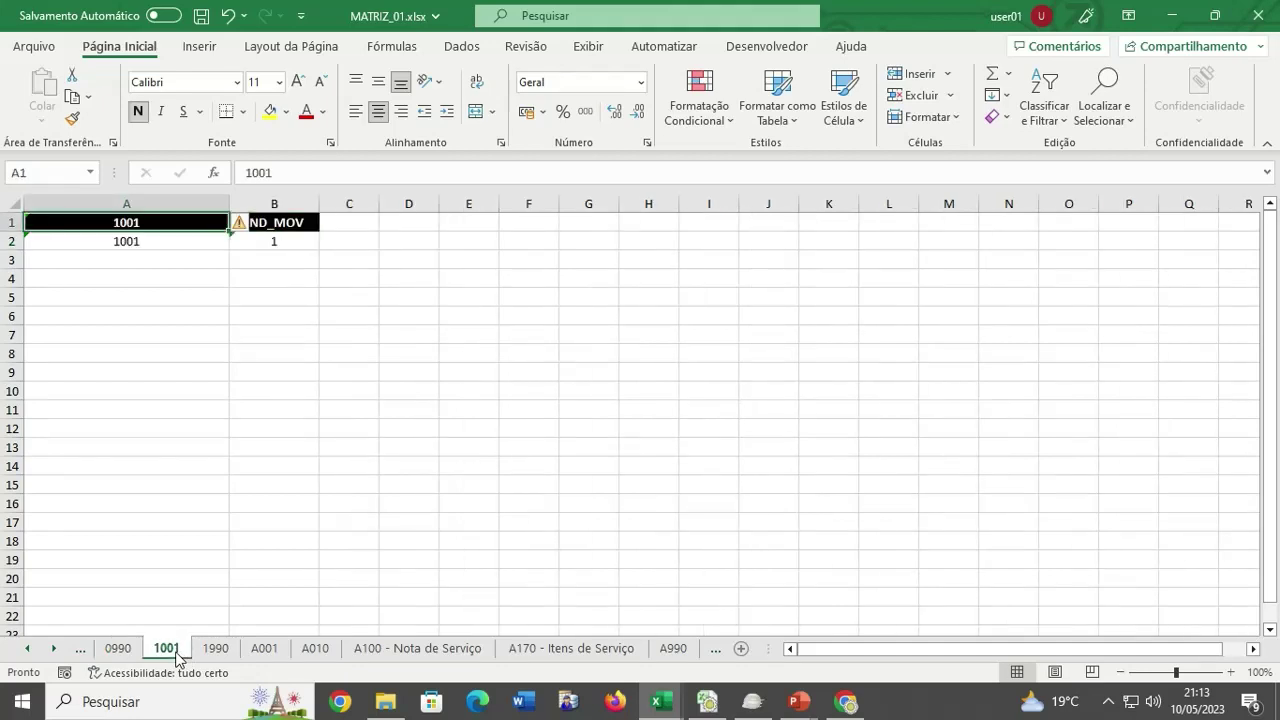
pyautogui.click(215, 652)
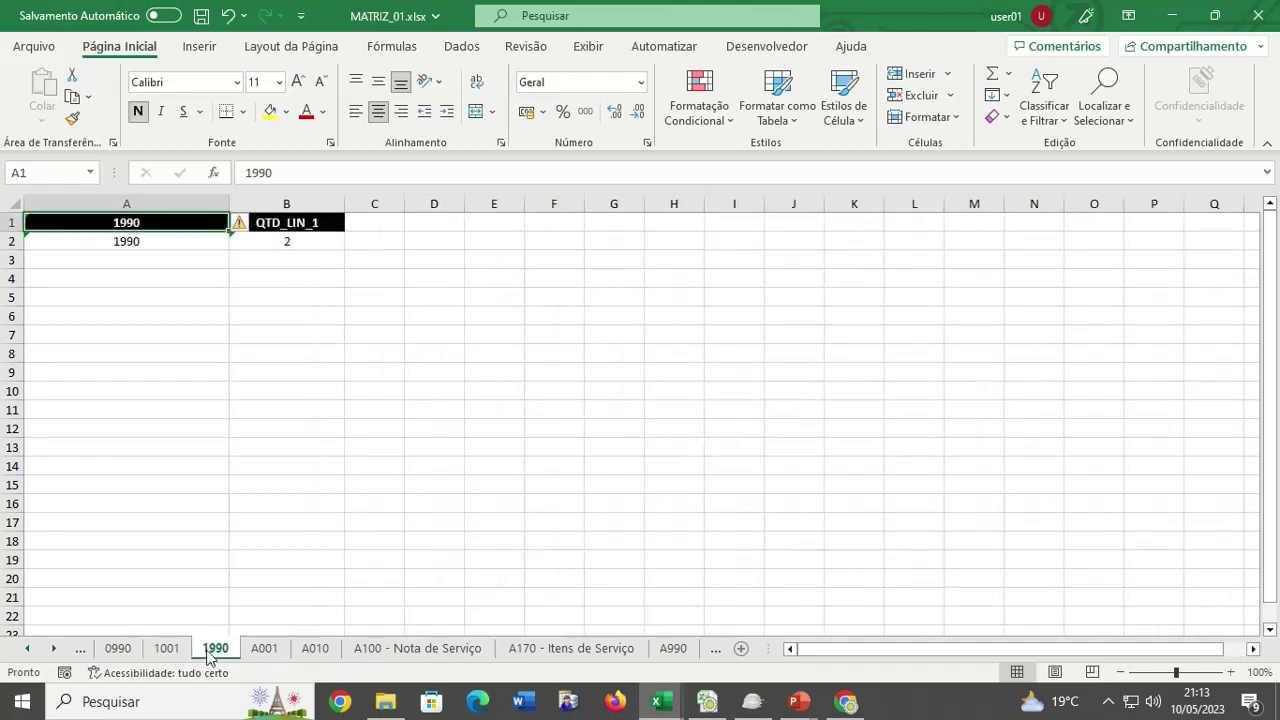
pyautogui.click(263, 652)
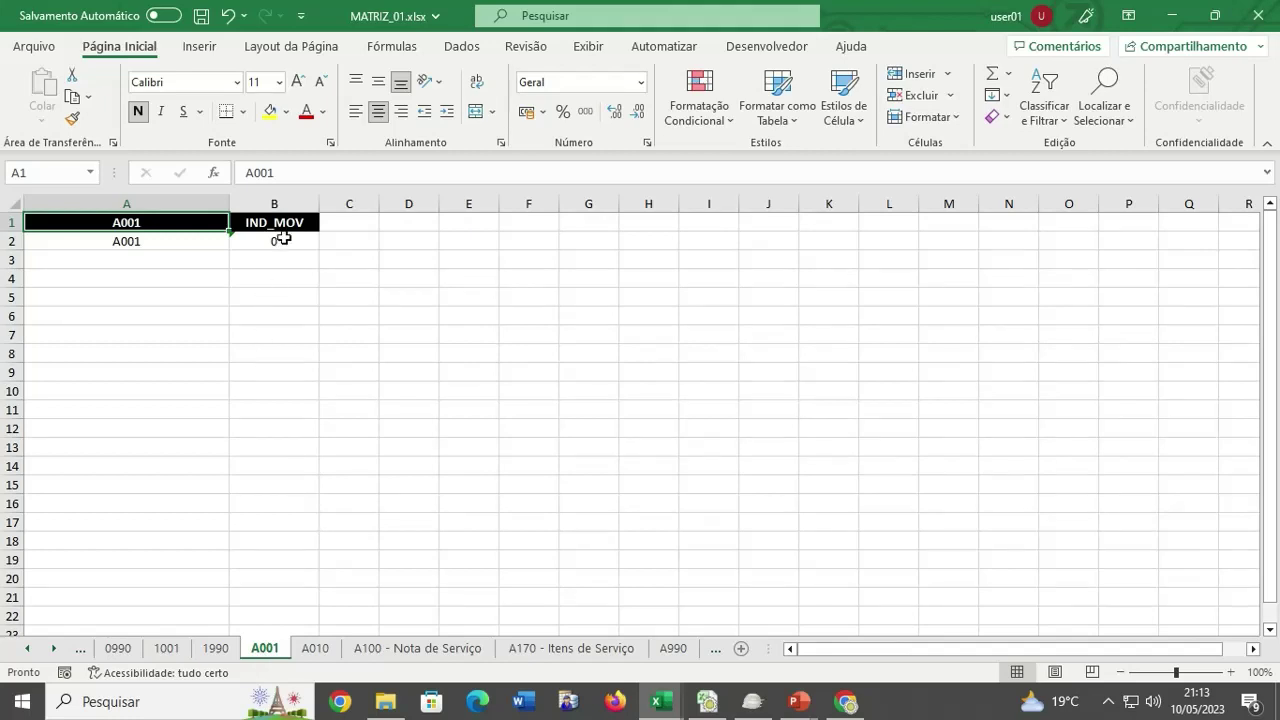
pyautogui.click(317, 650)
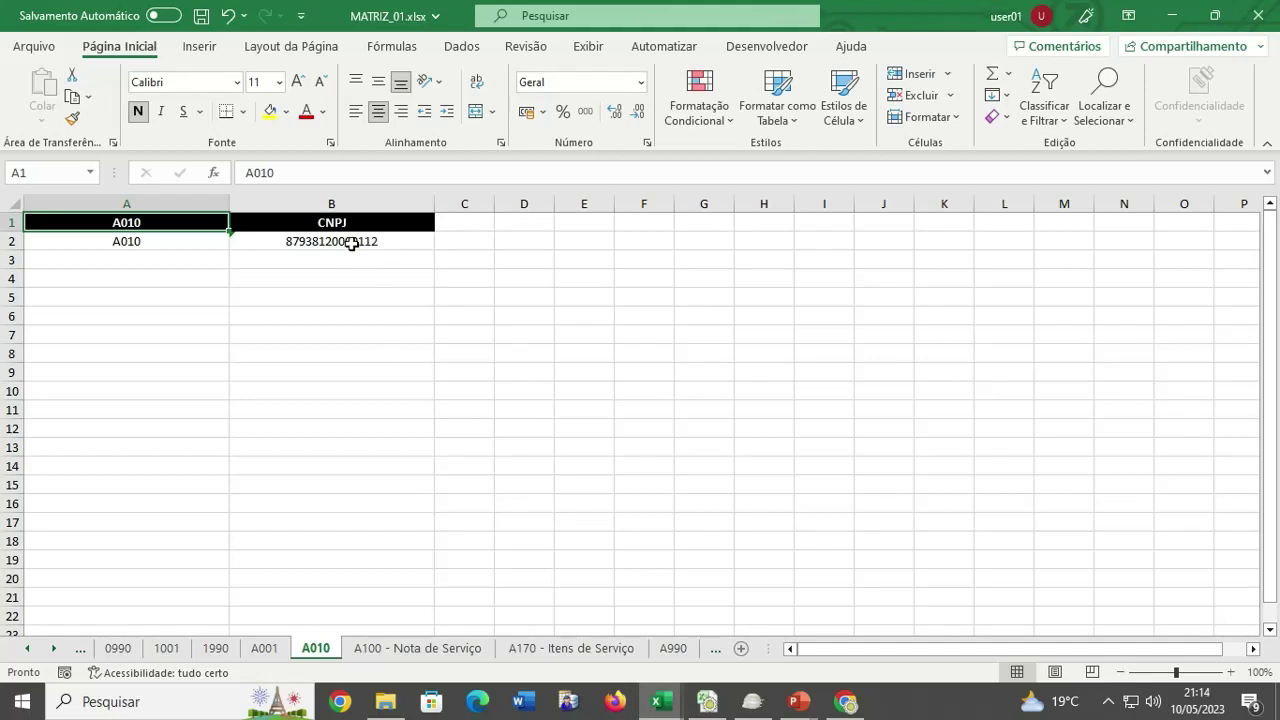
# Copy the whole A010 record in row 2 of the FILIAL_01 workbook's sheet A010.
pyautogui.click(655, 710)
pyautogui.click(651, 620)
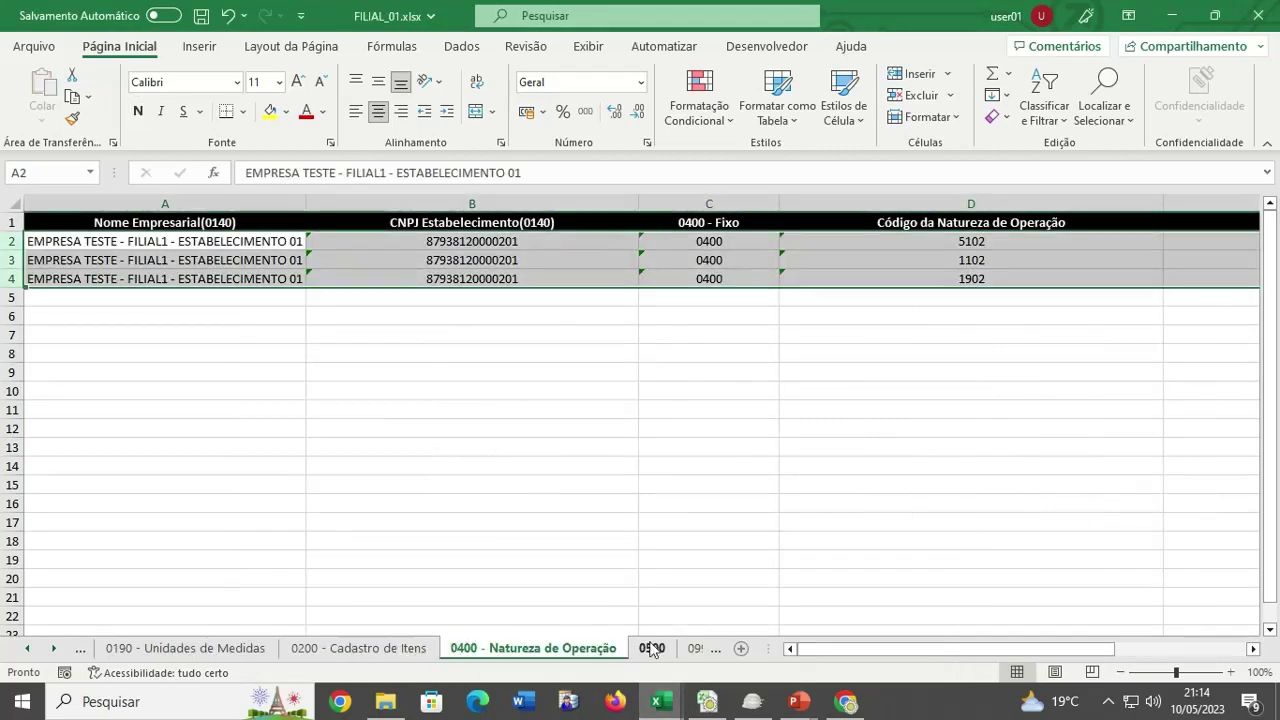
pyautogui.click(651, 648)
pyautogui.click(688, 650)
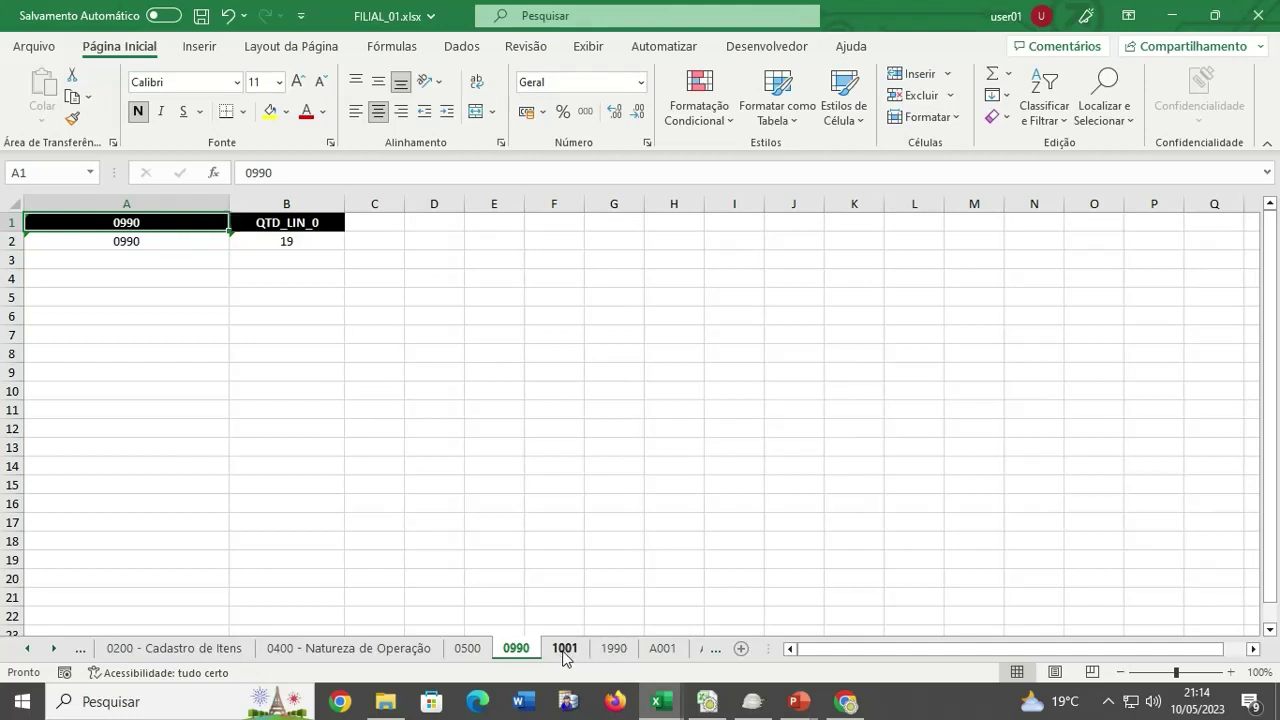
pyautogui.click(564, 650)
pyautogui.click(662, 648)
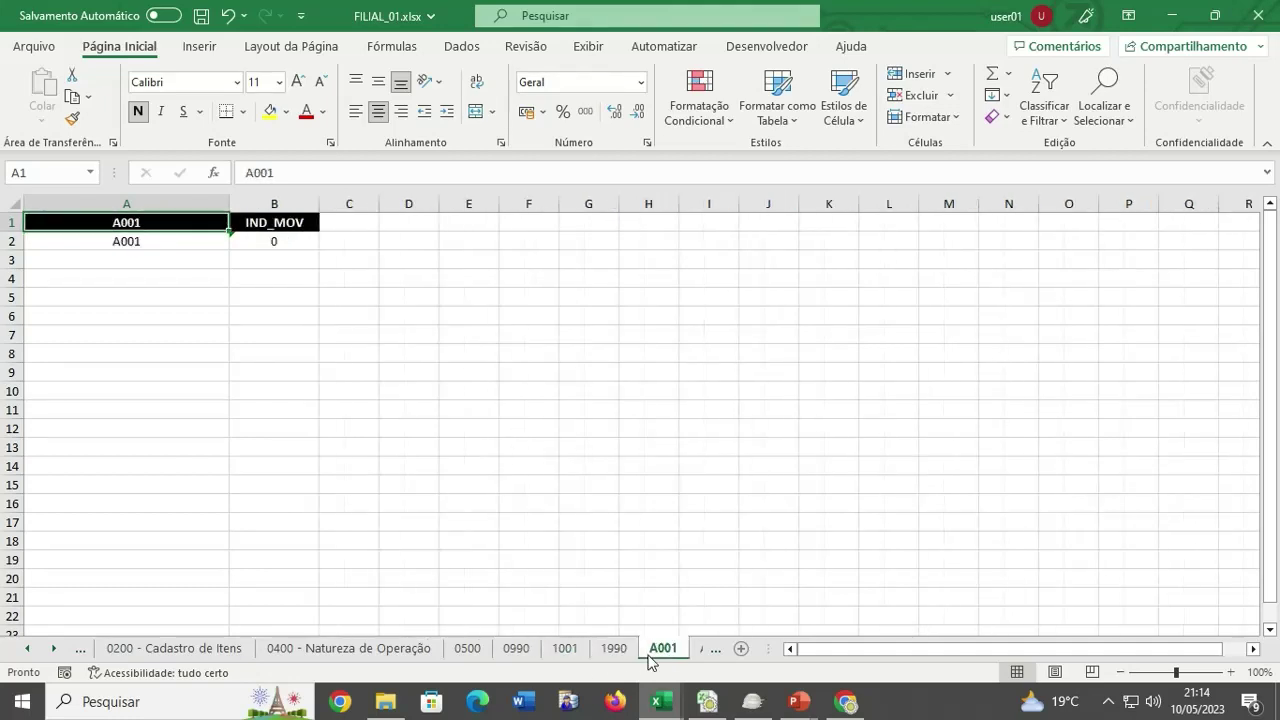
pyautogui.click(55, 652)
pyautogui.click(55, 652)
pyautogui.click(55, 650)
pyautogui.click(316, 650)
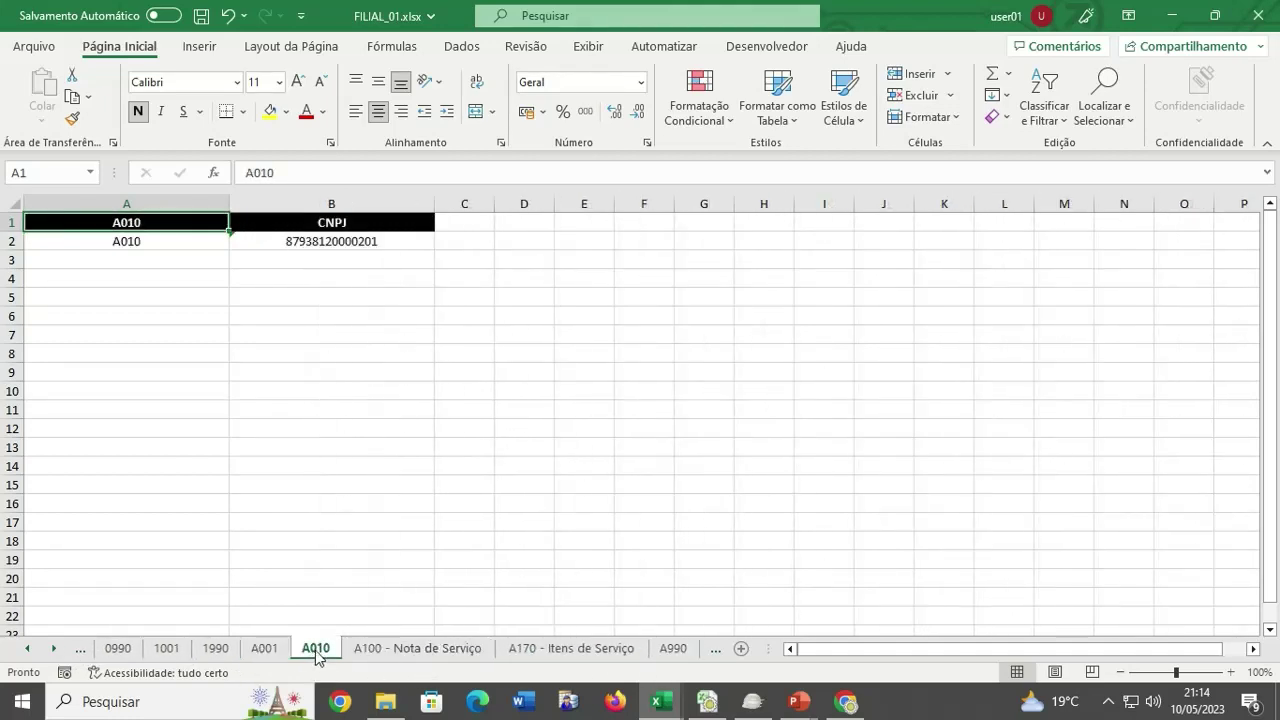
pyautogui.click(11, 242)
pyautogui.hotkey('ctrl', 'c')
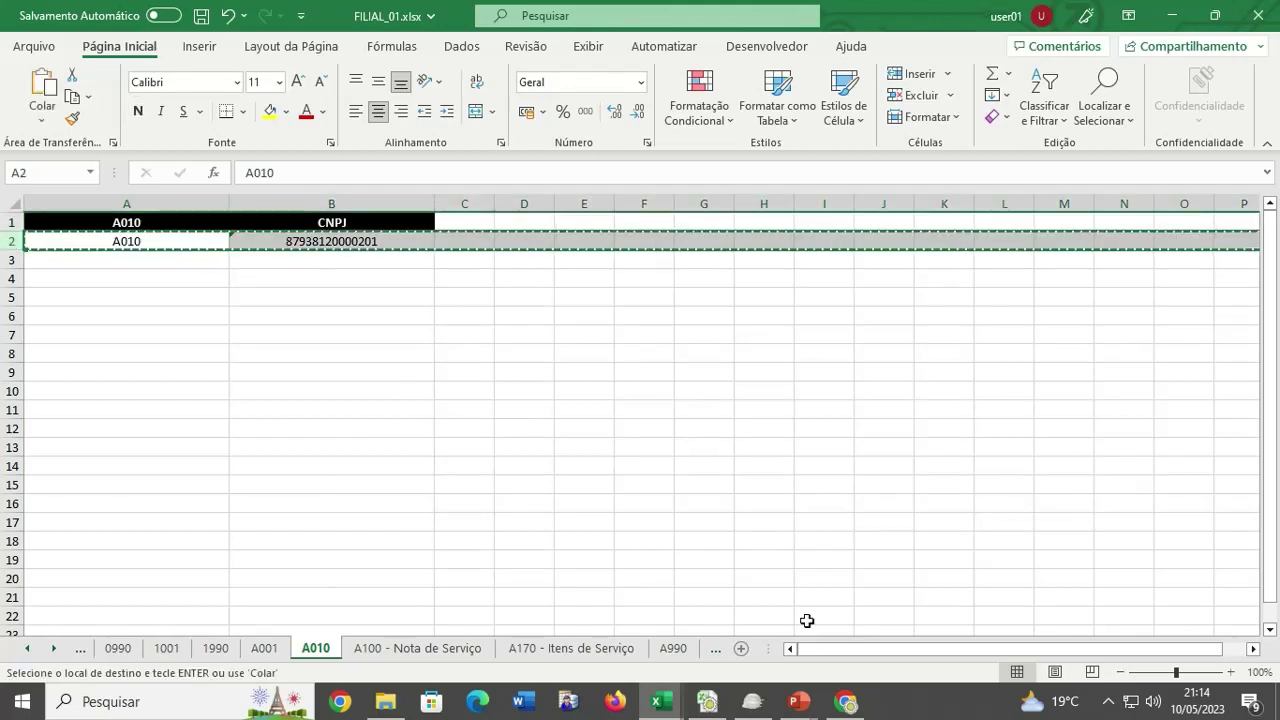
# Paste the copied FILIAL_01 record into row 3 of MATRIZ_01's sheet A010.
pyautogui.moveTo(662, 705)
pyautogui.click(537, 651)
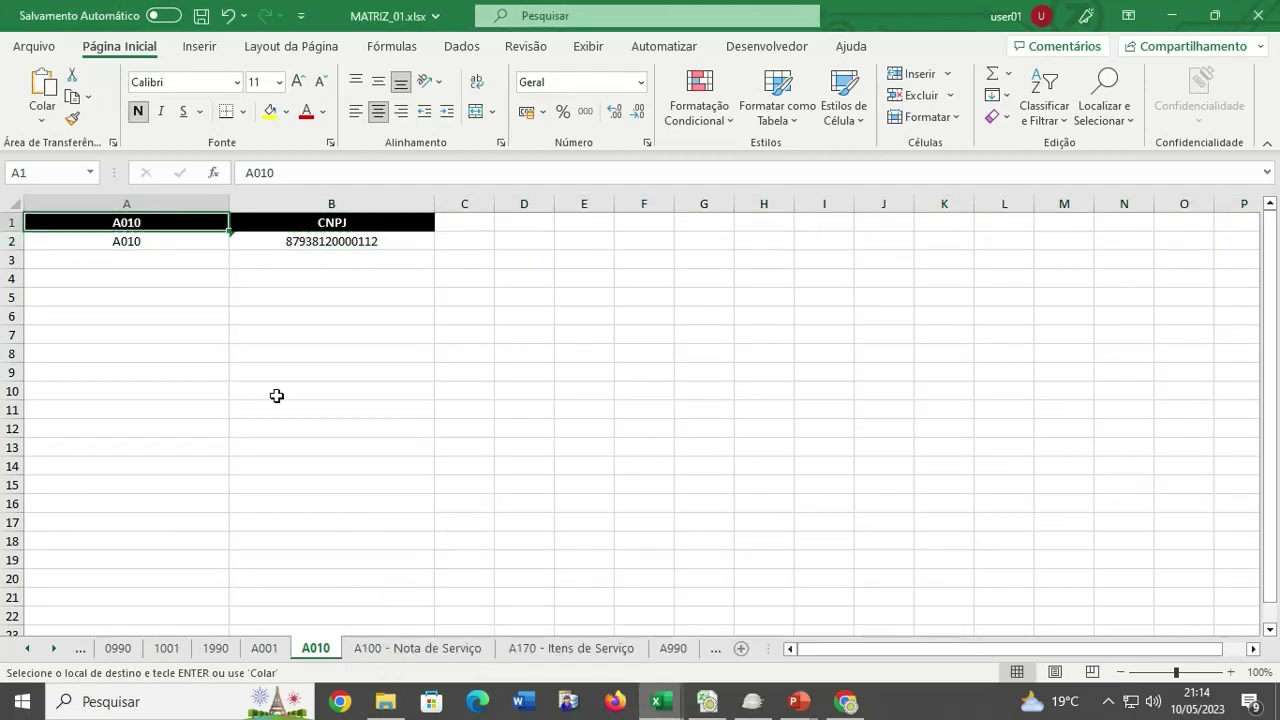
pyautogui.click(80, 261)
pyautogui.hotkey('ctrl', 'v')
pyautogui.click(194, 334)
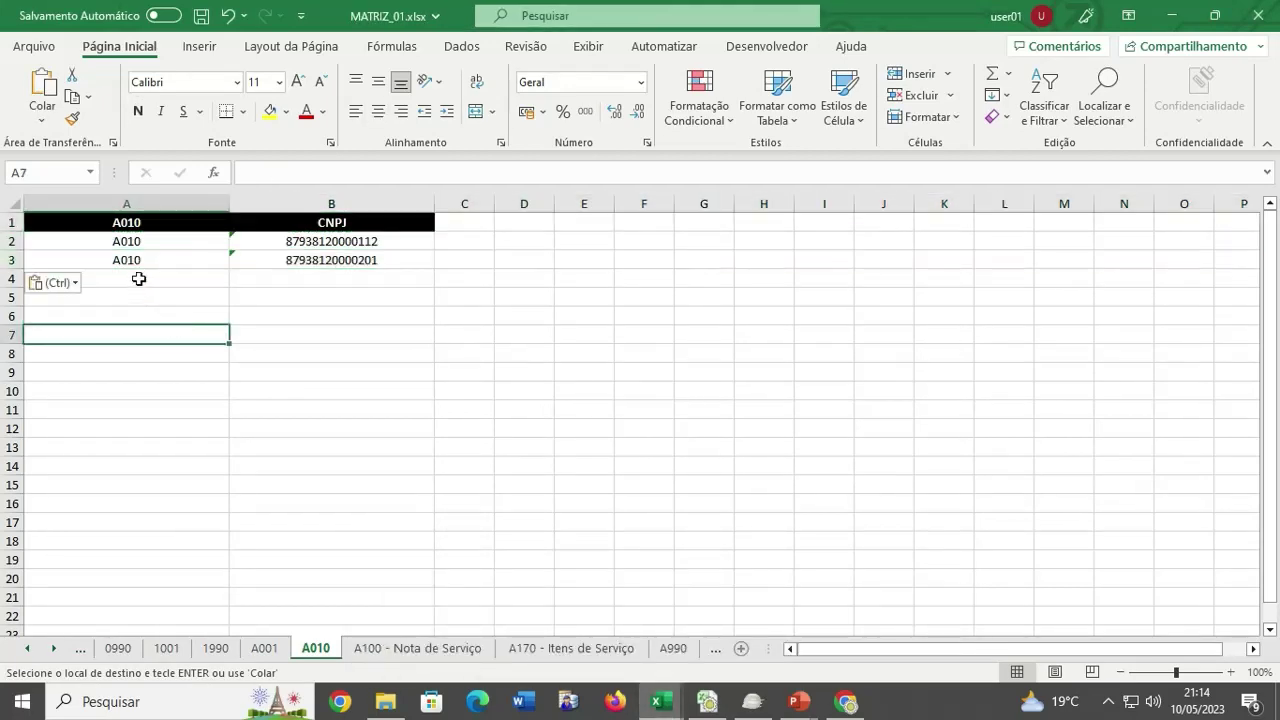
# Select A4 on MATRIZ_01's sheet A010 as the destination, and copy row 2 of sheet A010 in the FILIAL_02 workbook.
pyautogui.click(134, 277)
pyautogui.moveTo(662, 702)
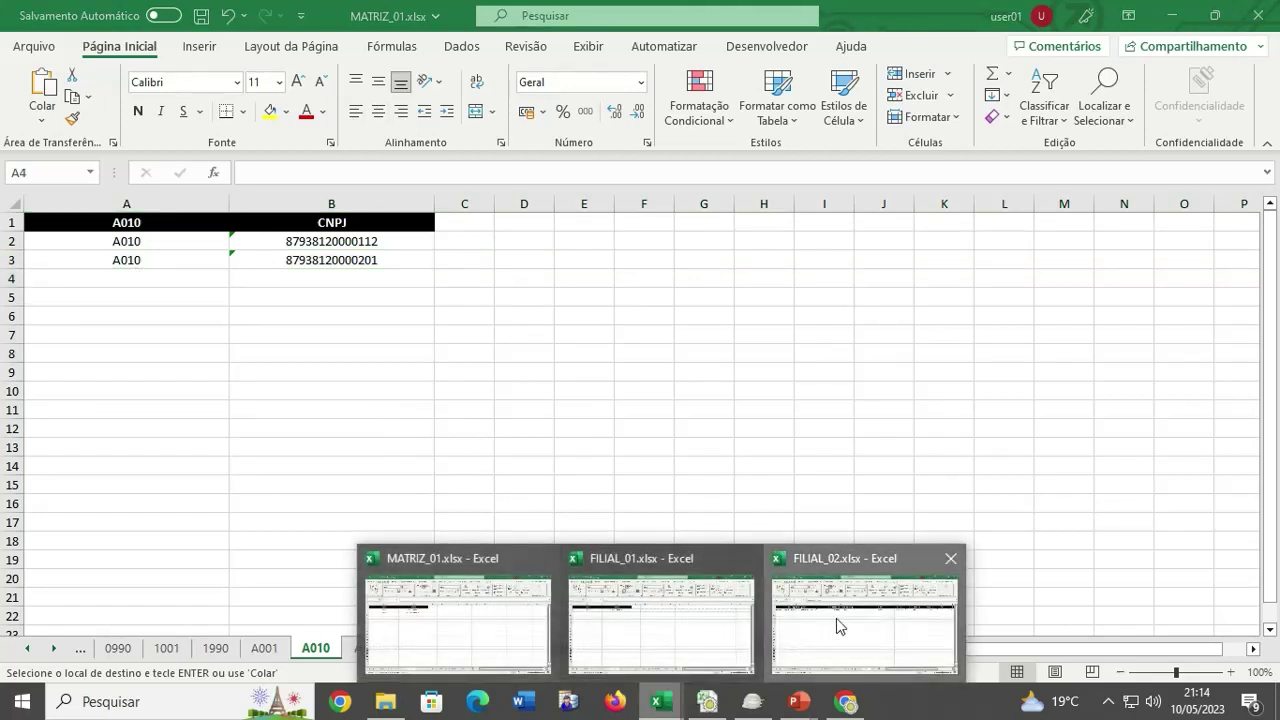
pyautogui.click(836, 622)
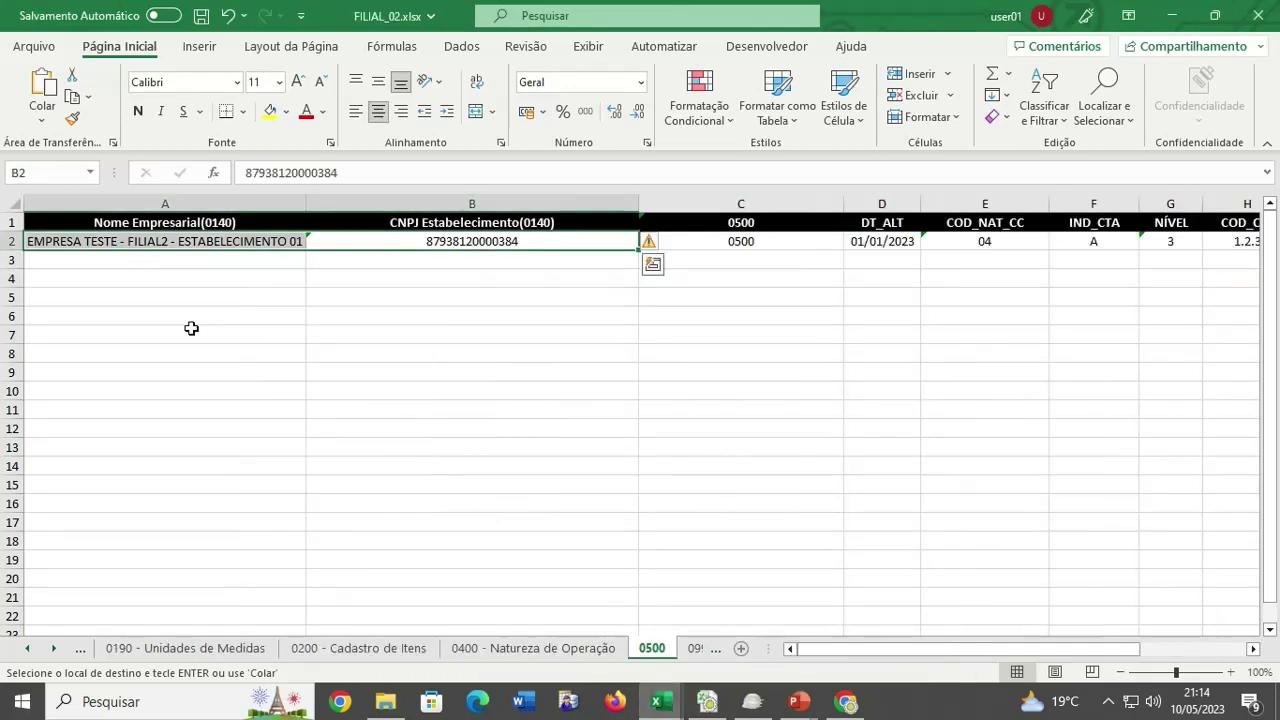
pyautogui.click(54, 648)
pyautogui.click(54, 648)
pyautogui.click(54, 648)
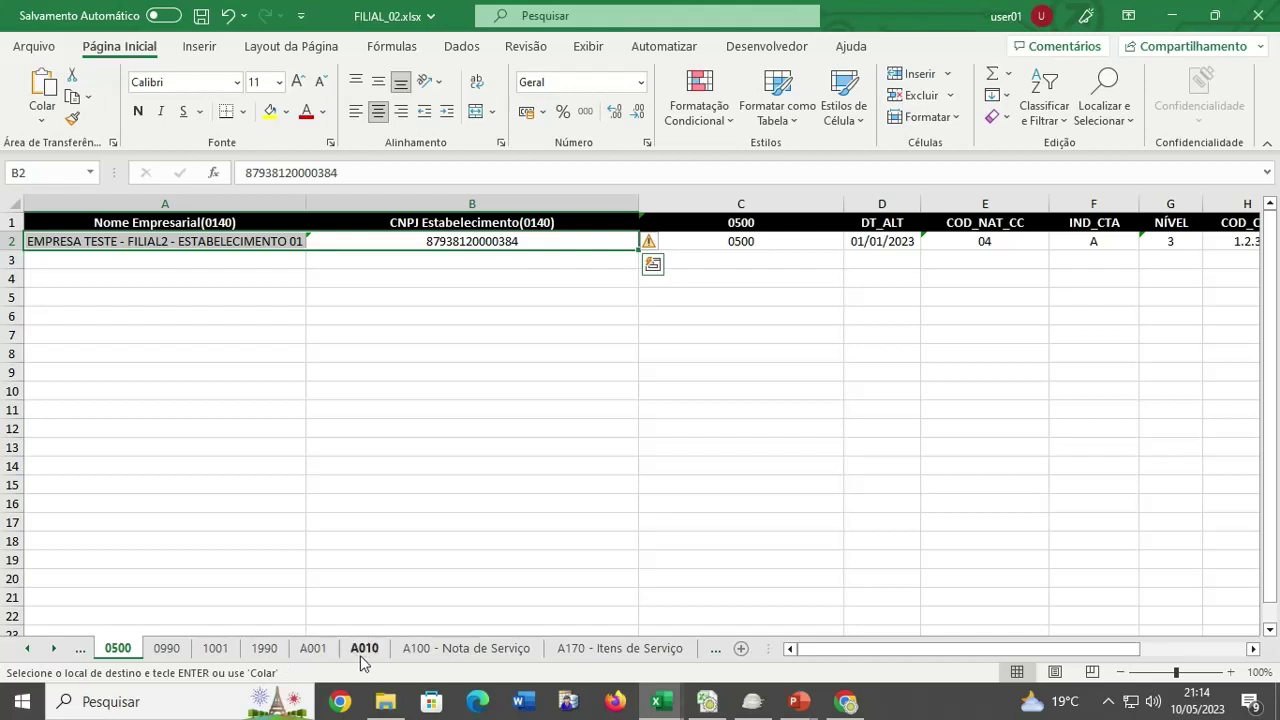
pyautogui.click(364, 648)
pyautogui.click(14, 240)
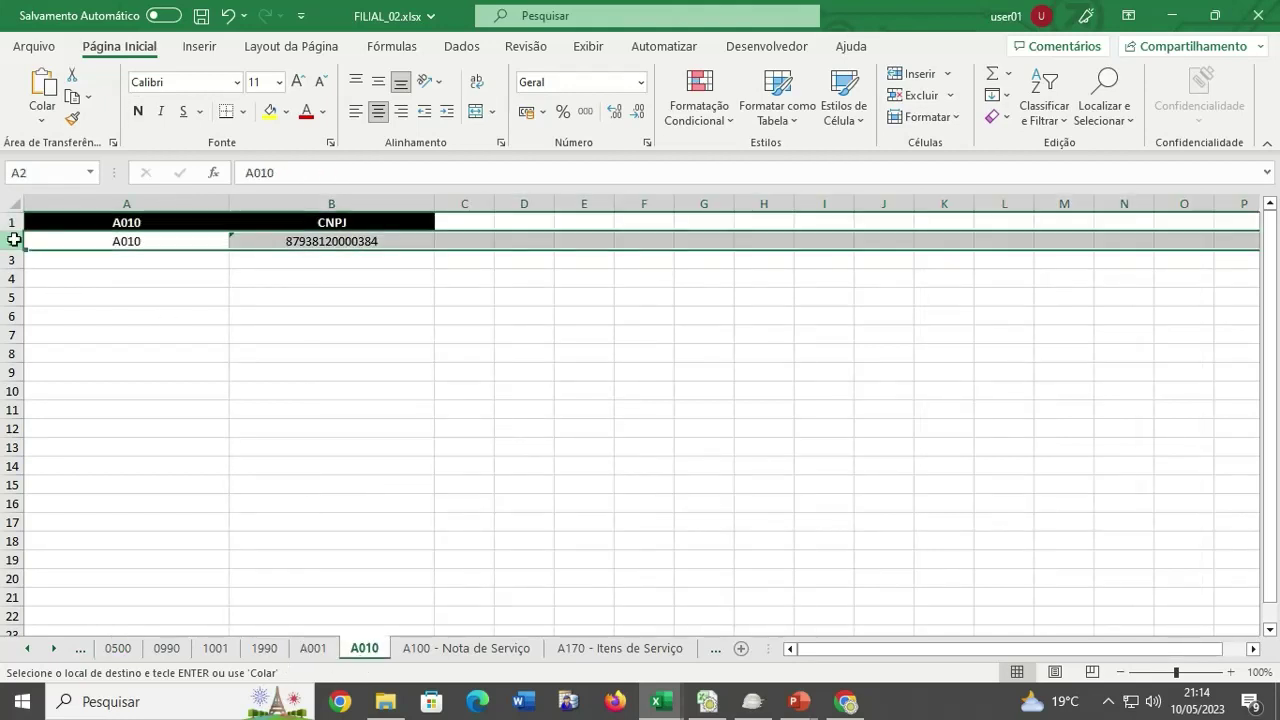
pyautogui.hotkey('ctrl', 'c')
# Paste the copied FILIAL_02 record into row 4 of MATRIZ_01's sheet A010, and check the CNPJ column.
pyautogui.click(657, 700)
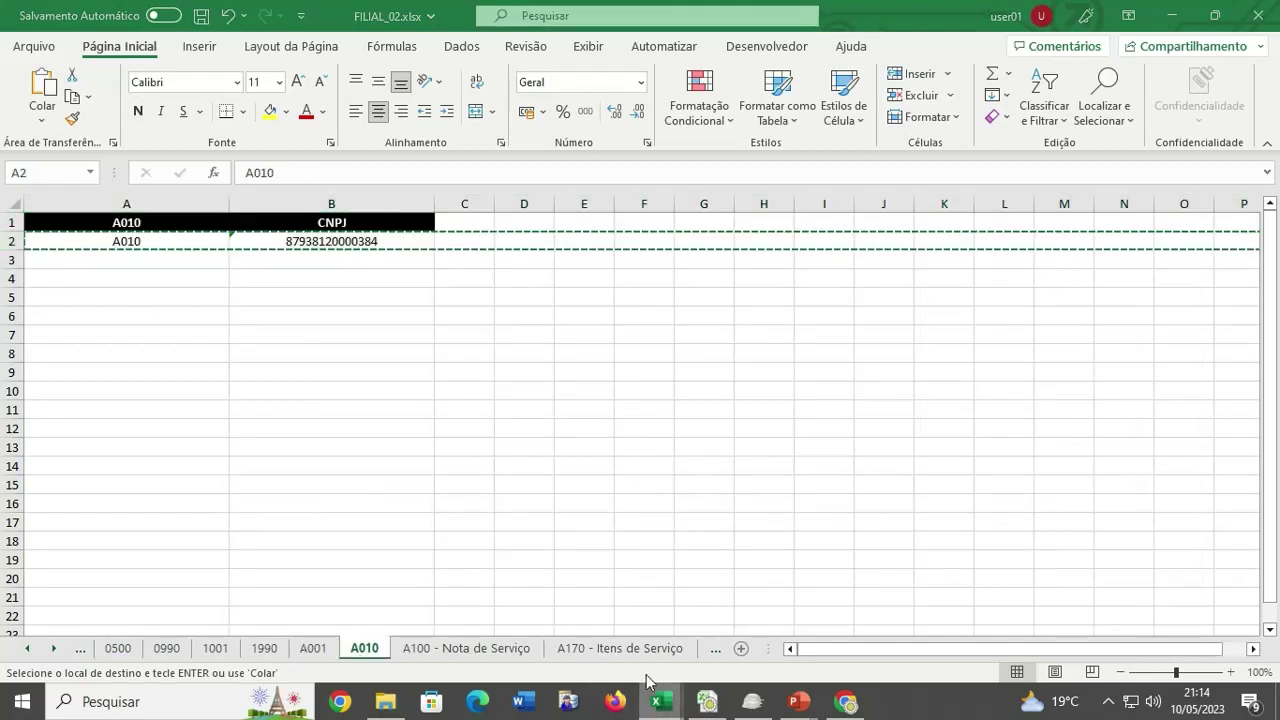
pyautogui.click(480, 608)
pyautogui.hotkey('ctrl', 'v')
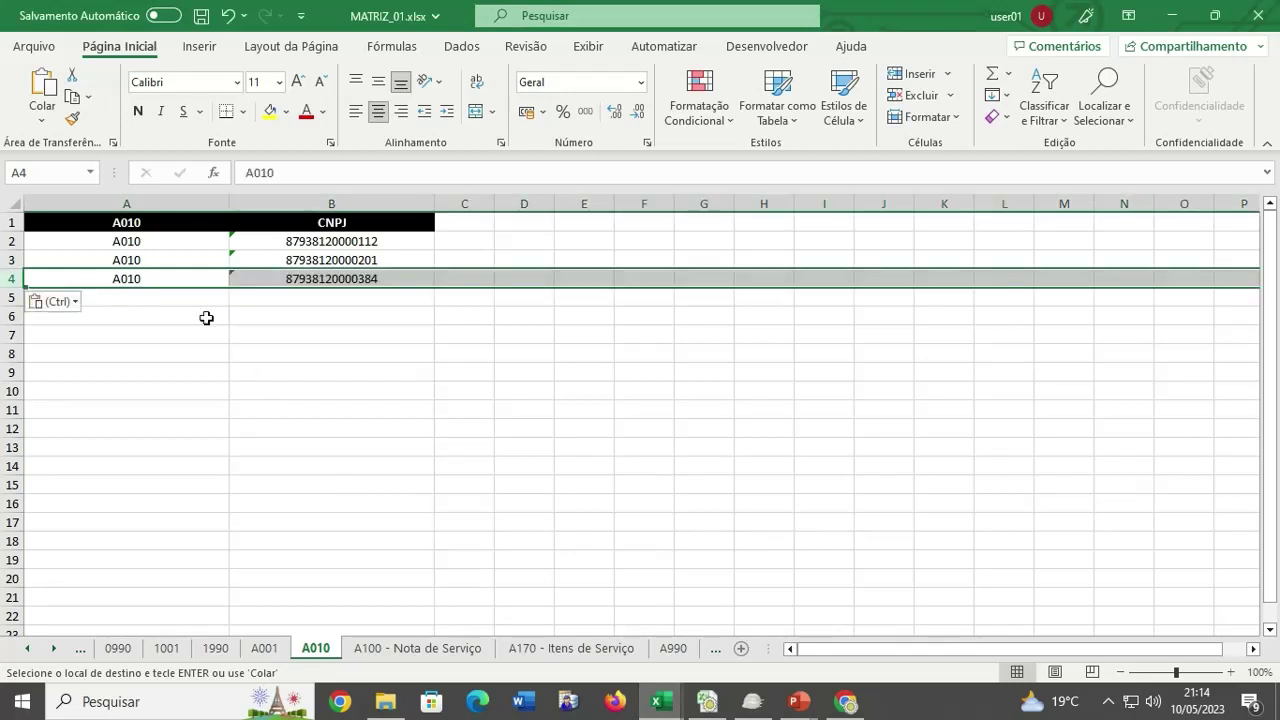
pyautogui.click(298, 352)
pyautogui.click(366, 240)
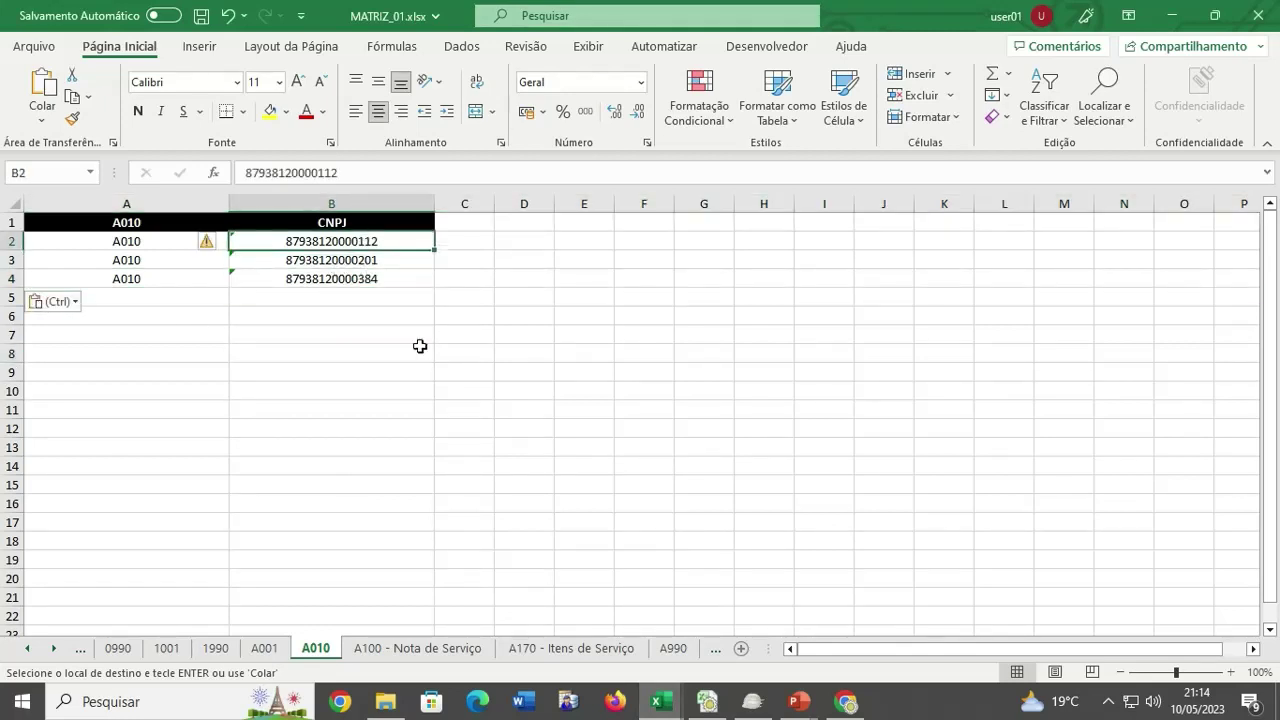
# Check the record codes and CNPJ values in rows 2 to 4 of MATRIZ_01's sheet A010.
pyautogui.press('Down')
pyautogui.press('Down')
pyautogui.press('Up')
pyautogui.press('Up')
pyautogui.press('Left')
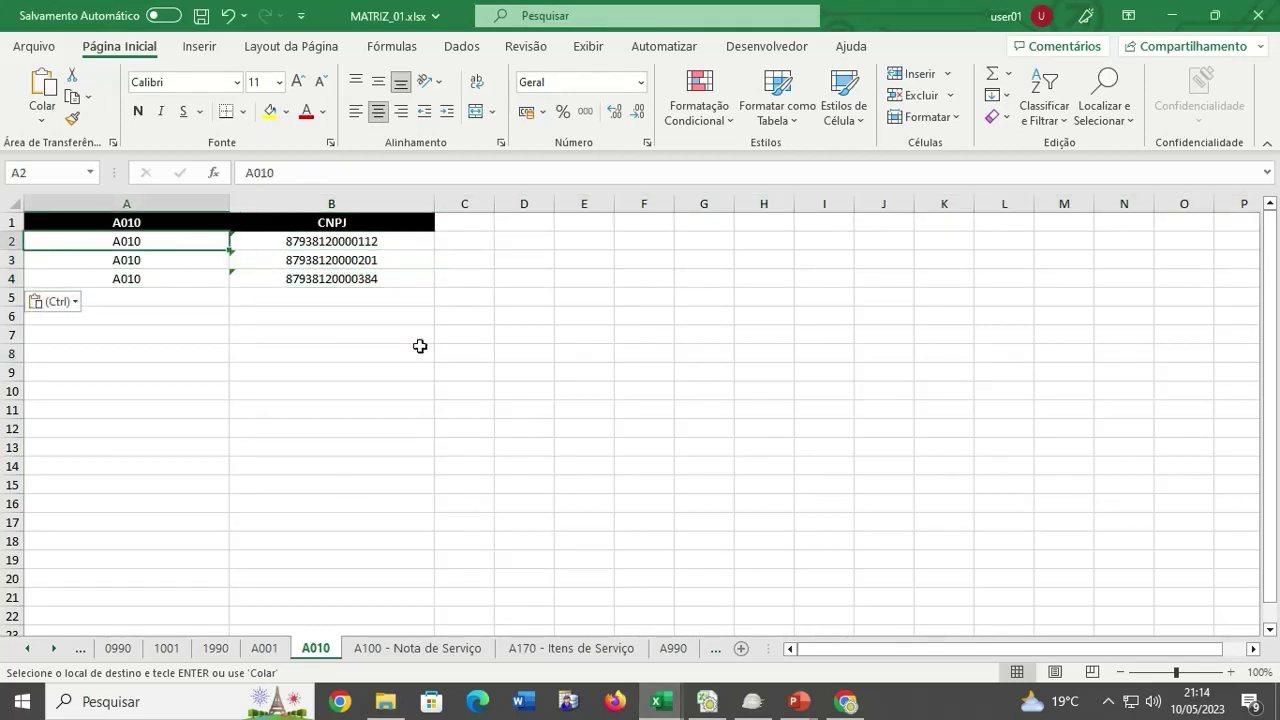
pyautogui.press('Down')
pyautogui.press('Down')
pyautogui.press('Right')
pyautogui.press('Up')
pyautogui.press('Up')
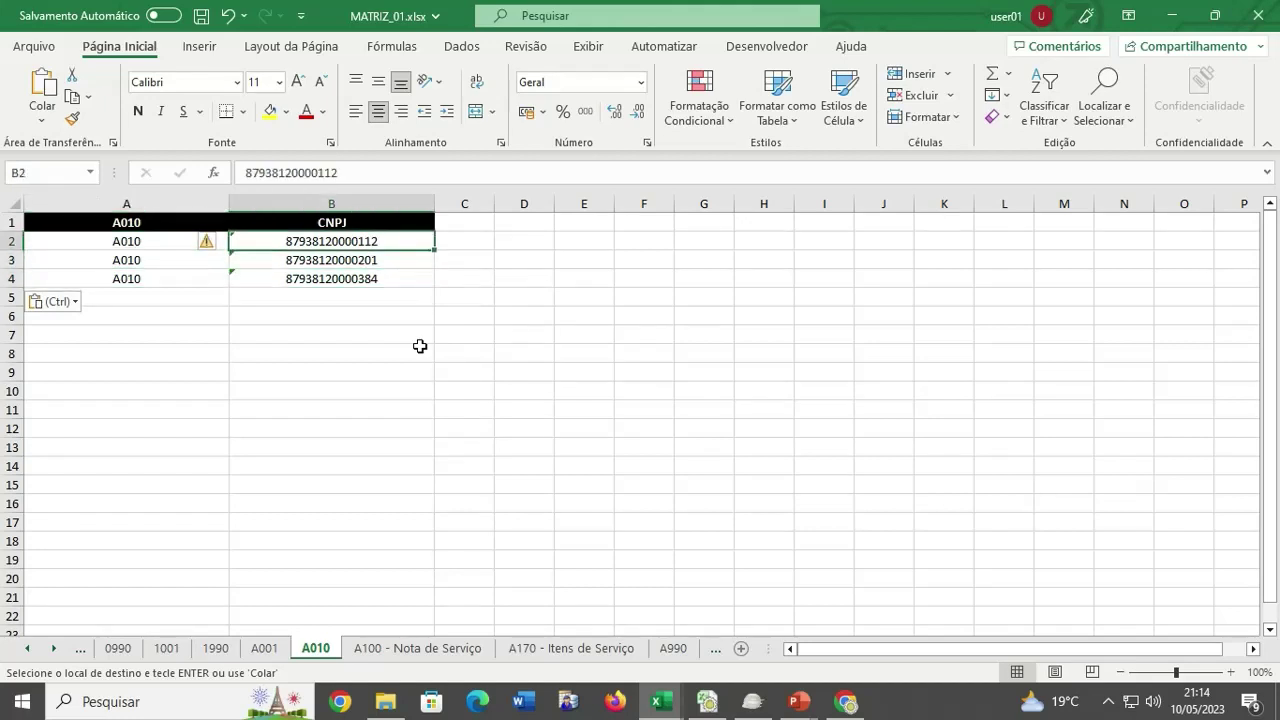
# Open sheet A100 - Nota de Serviço in MATRIZ_01 and check the existing A100 records in rows 2 and 3.
pyautogui.click(366, 648)
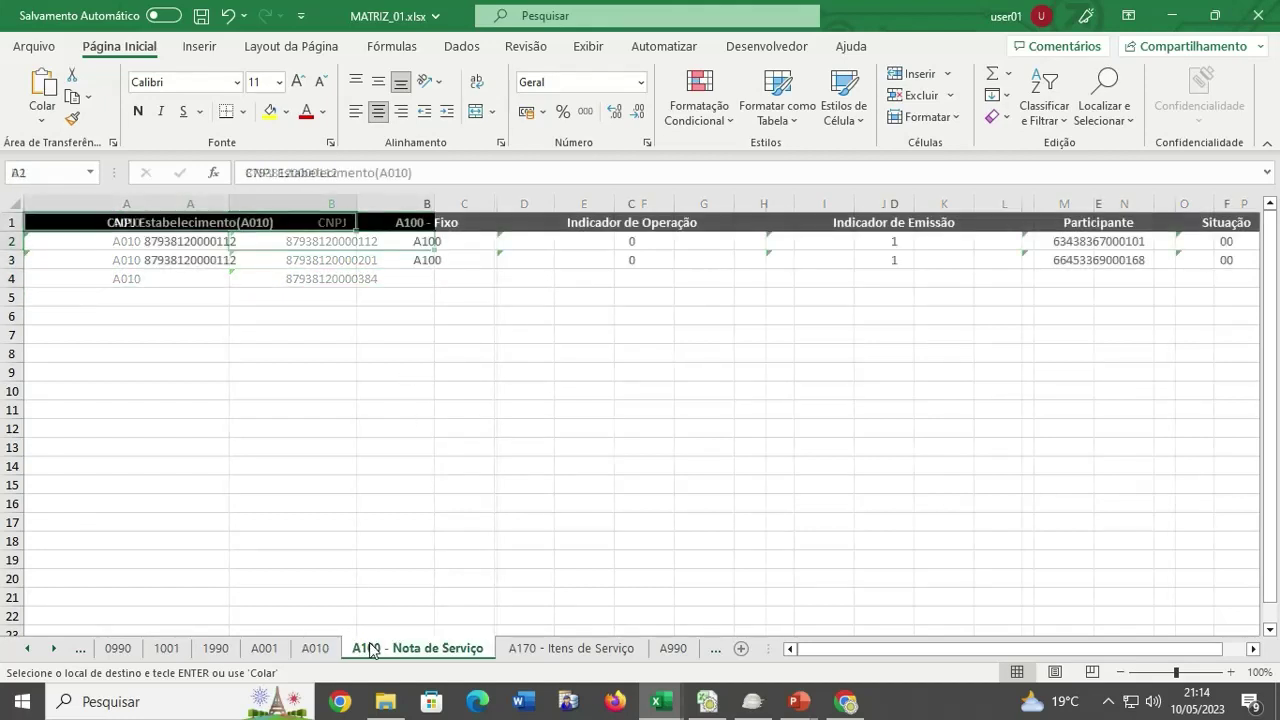
pyautogui.click(430, 261)
pyautogui.click(430, 243)
pyautogui.click(425, 253)
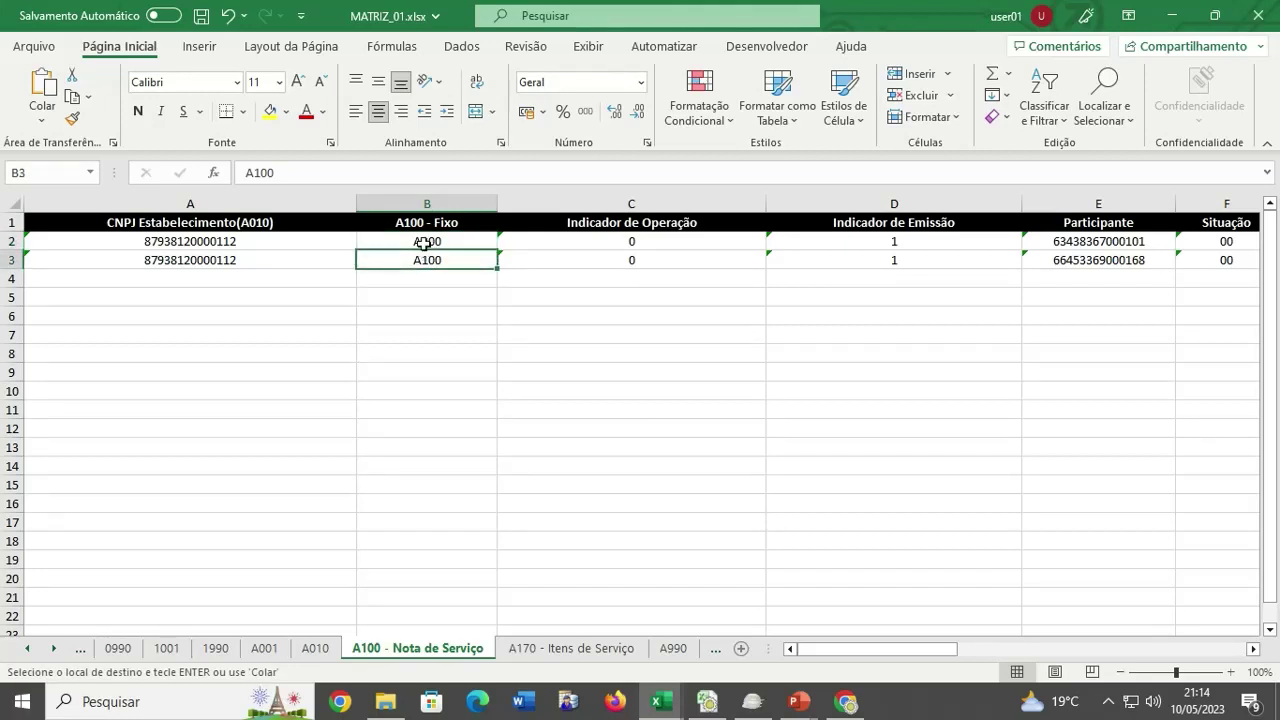
# Copy rows 2 and 3 of sheet A100 - Nota de Serviço in the FILIAL_01 workbook.
pyautogui.moveTo(660, 710)
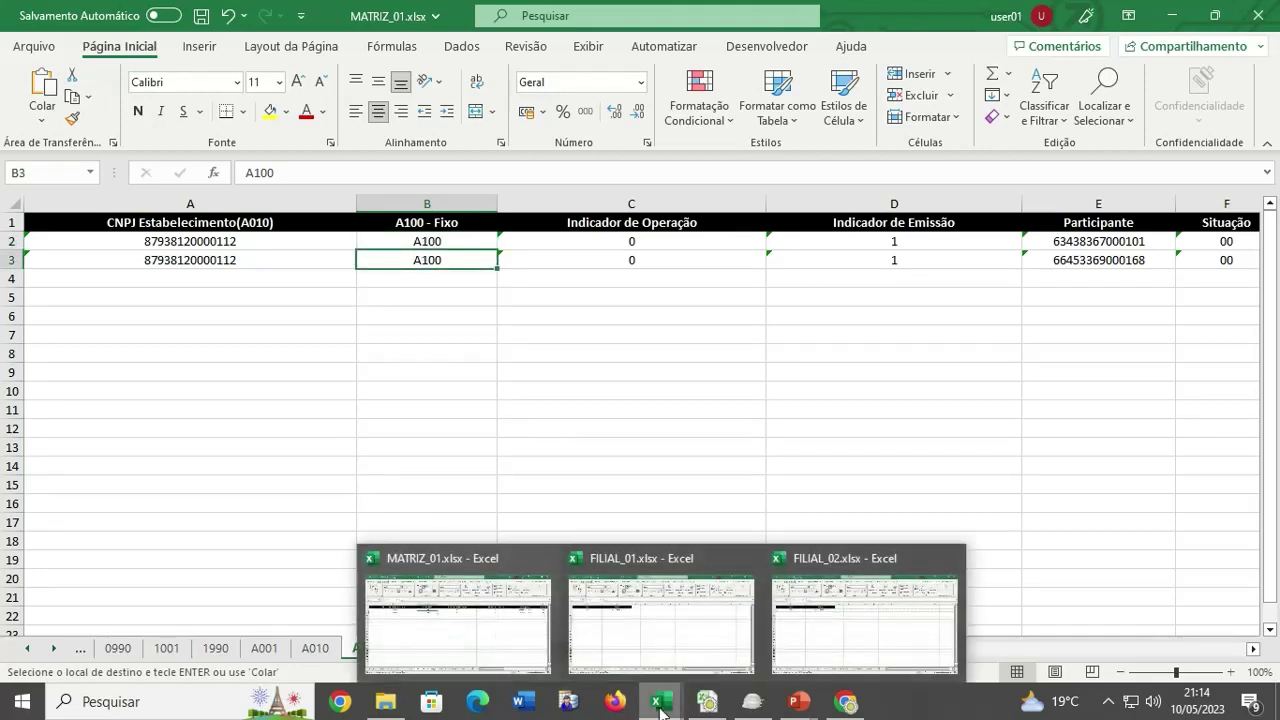
pyautogui.click(686, 640)
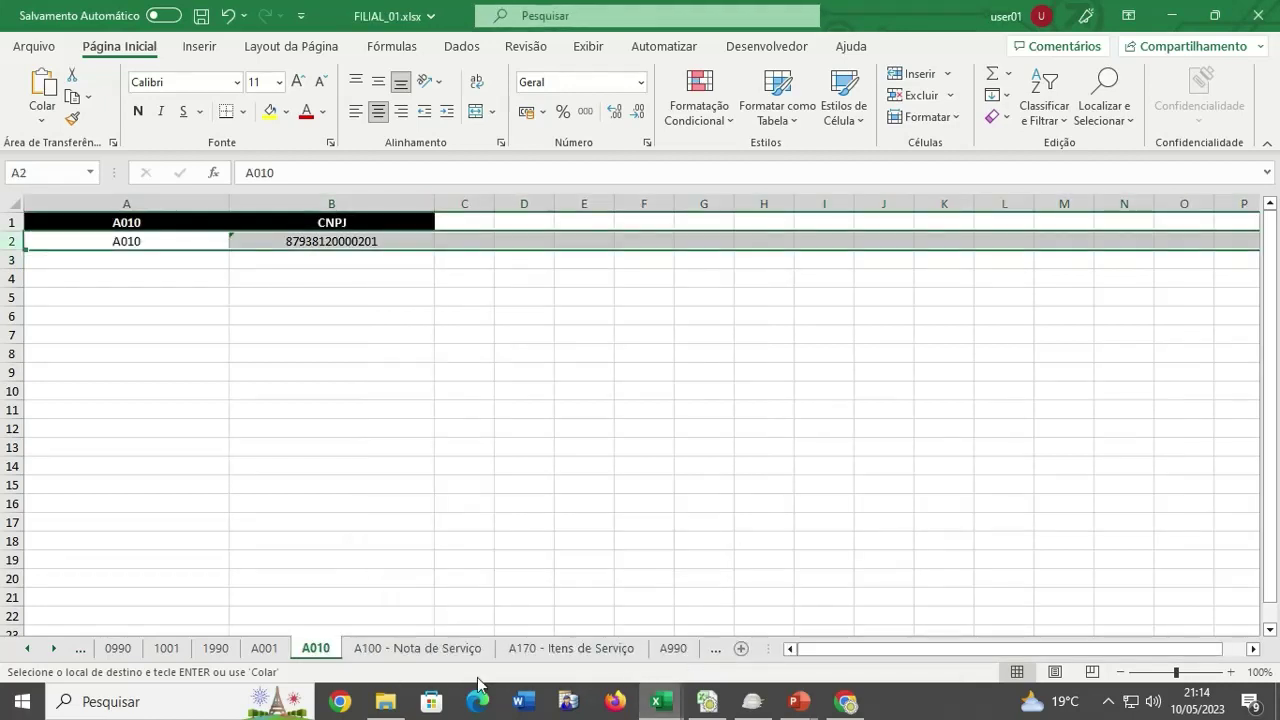
pyautogui.click(427, 648)
pyautogui.moveTo(12, 241); pyautogui.dragTo(8, 262)
pyautogui.rightClick(8, 262)
pyautogui.click(40, 340)
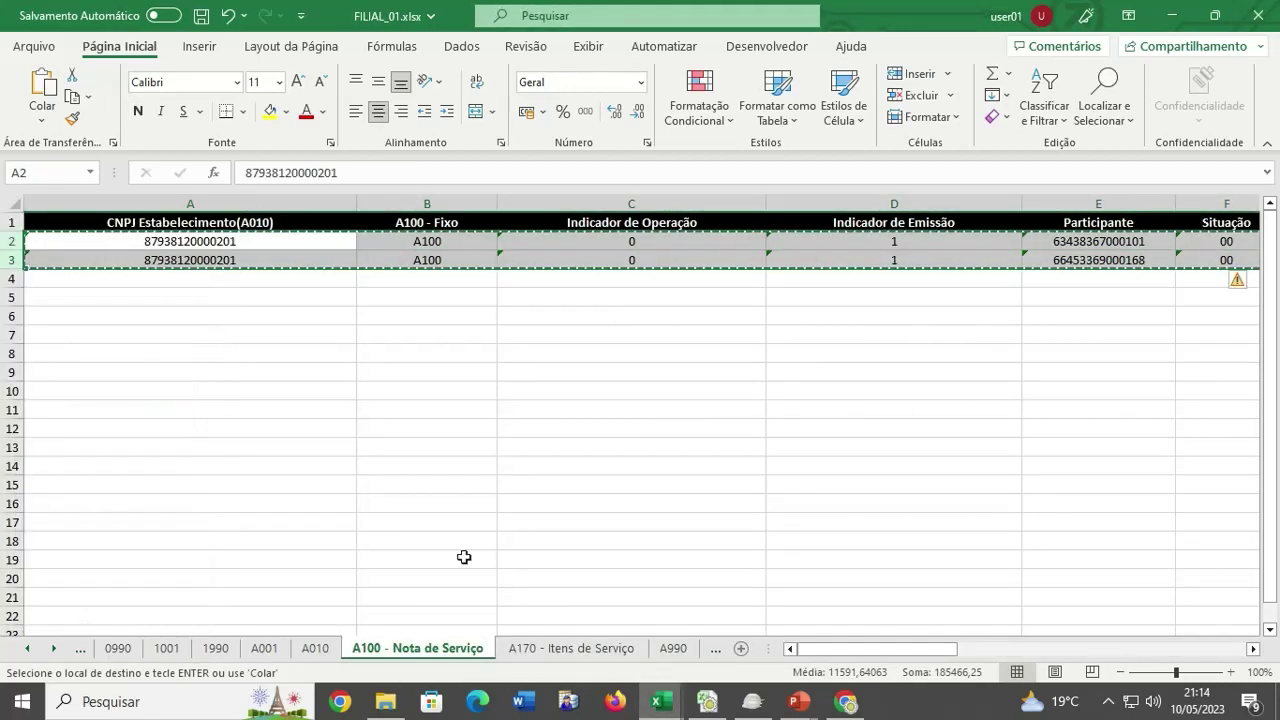
# Paste the copied FILIAL_01 records into rows 4 and 5 of MATRIZ_01's sheet A100 - Nota de Serviço.
pyautogui.moveTo(658, 708)
pyautogui.click(471, 629)
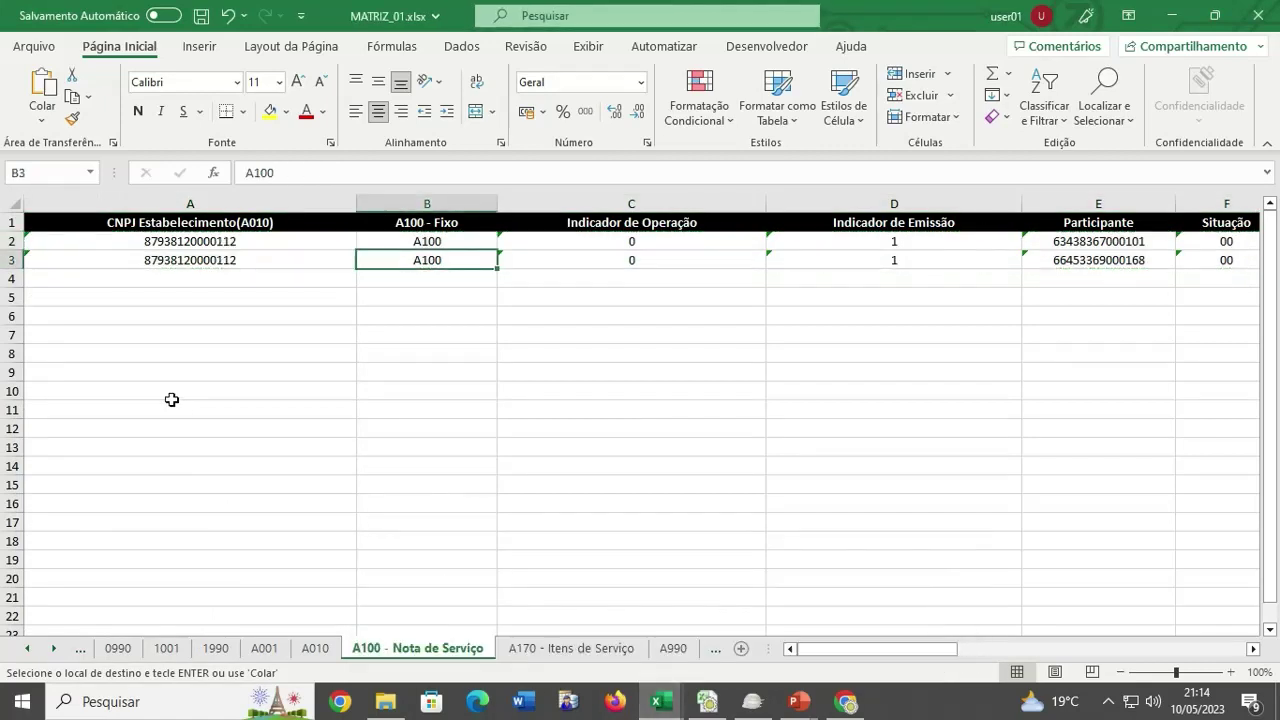
pyautogui.click(108, 280)
pyautogui.hotkey('ctrl', 'v')
pyautogui.click(318, 372)
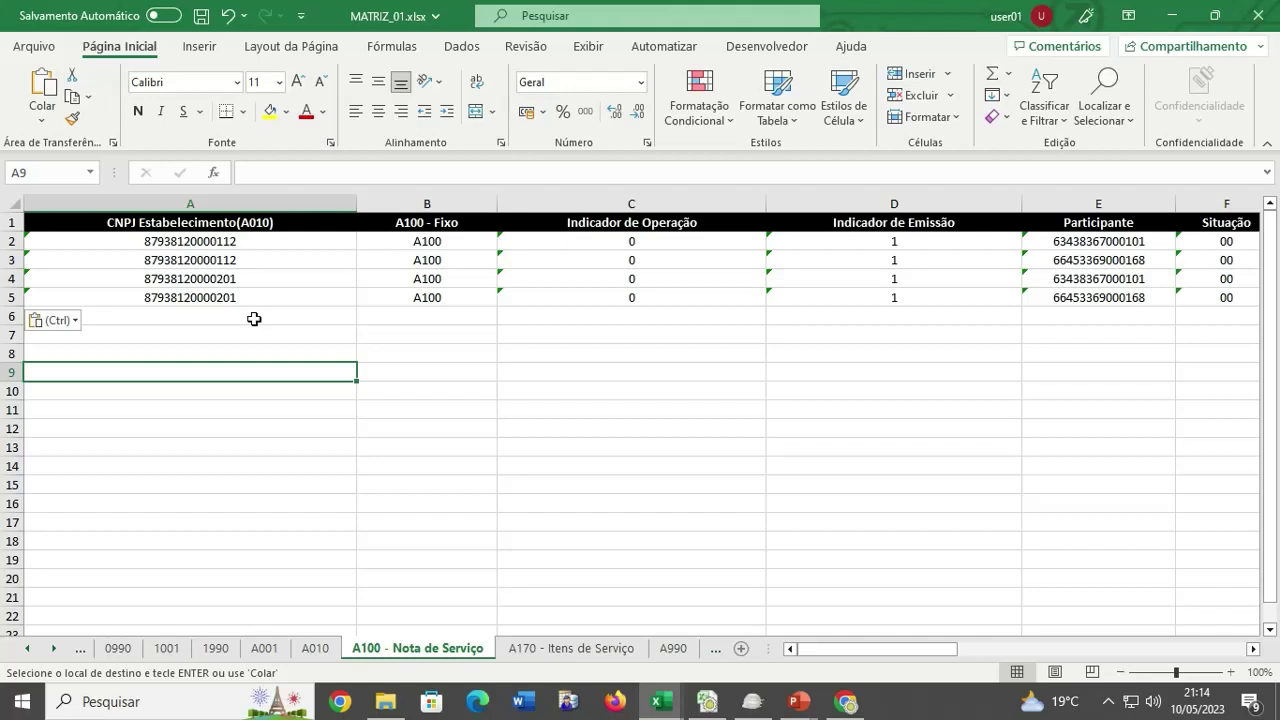
# Select A6 on MATRIZ_01's sheet A100 as the destination, and copy rows 2 and 3 of the same sheet in the FILIAL_02 workbook.
pyautogui.click(254, 318)
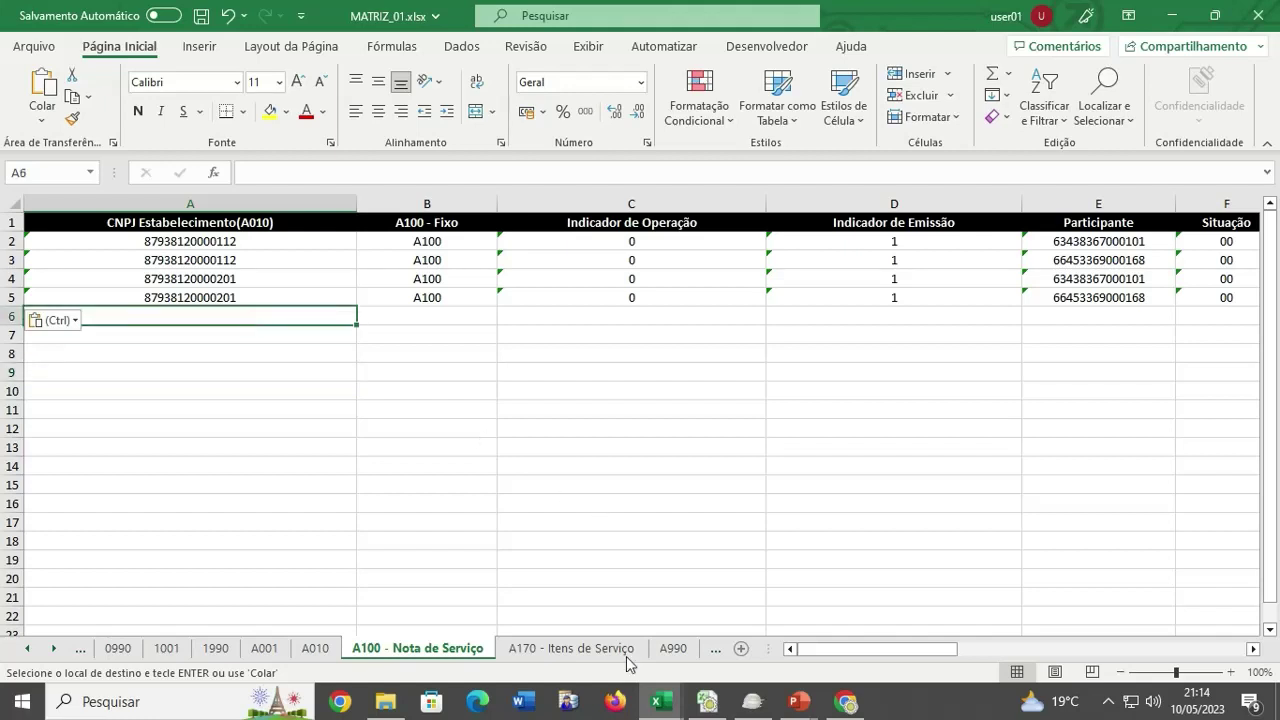
pyautogui.moveTo(658, 701)
pyautogui.click(803, 640)
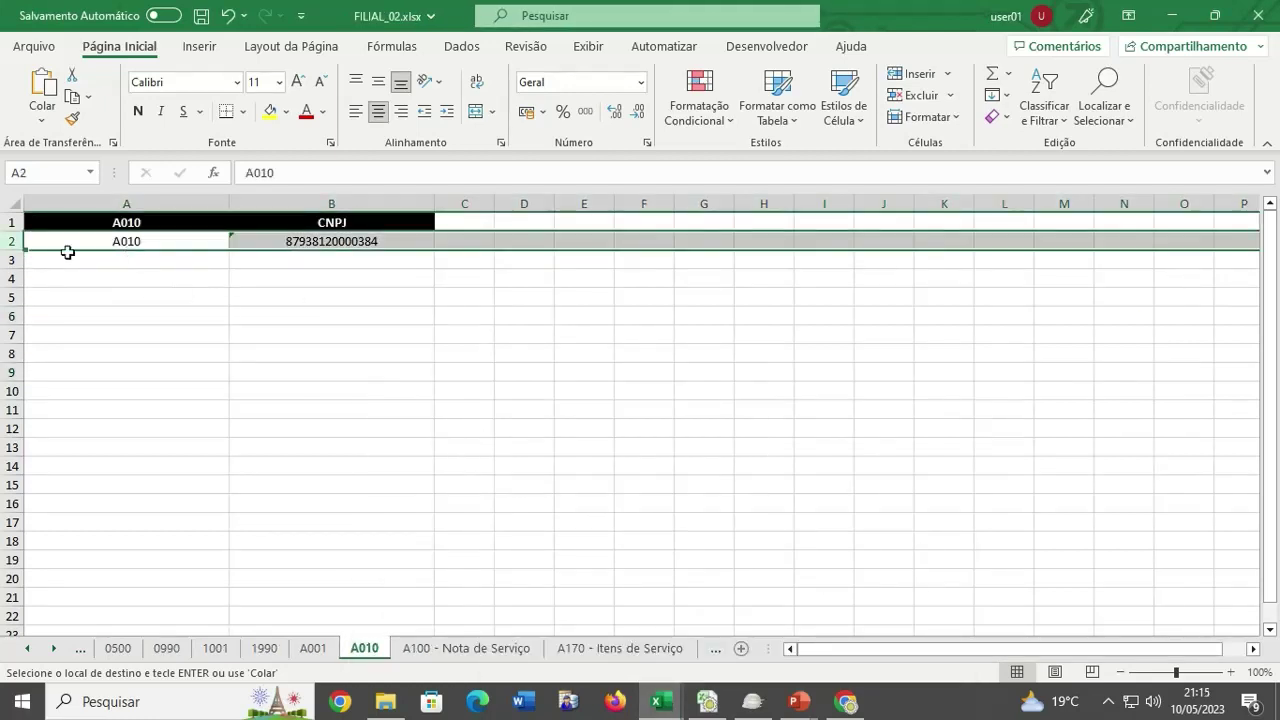
pyautogui.click(464, 648)
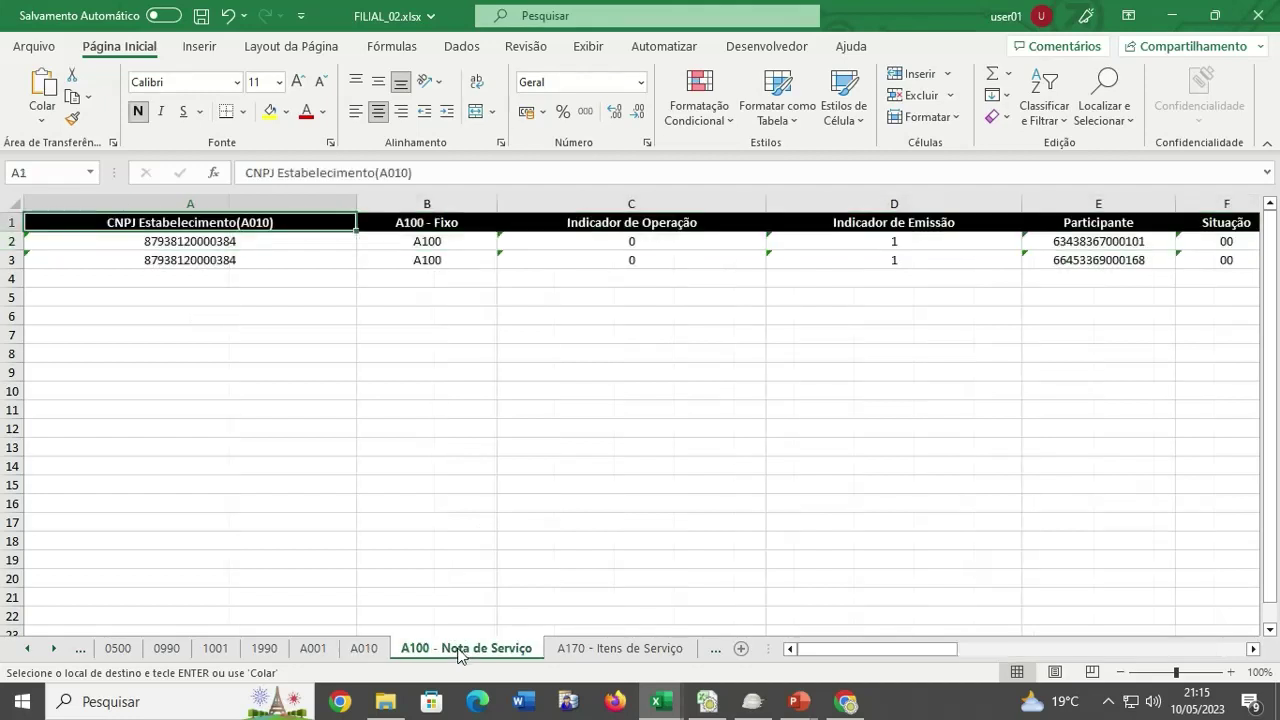
pyautogui.moveTo(16, 240); pyautogui.dragTo(10, 260)
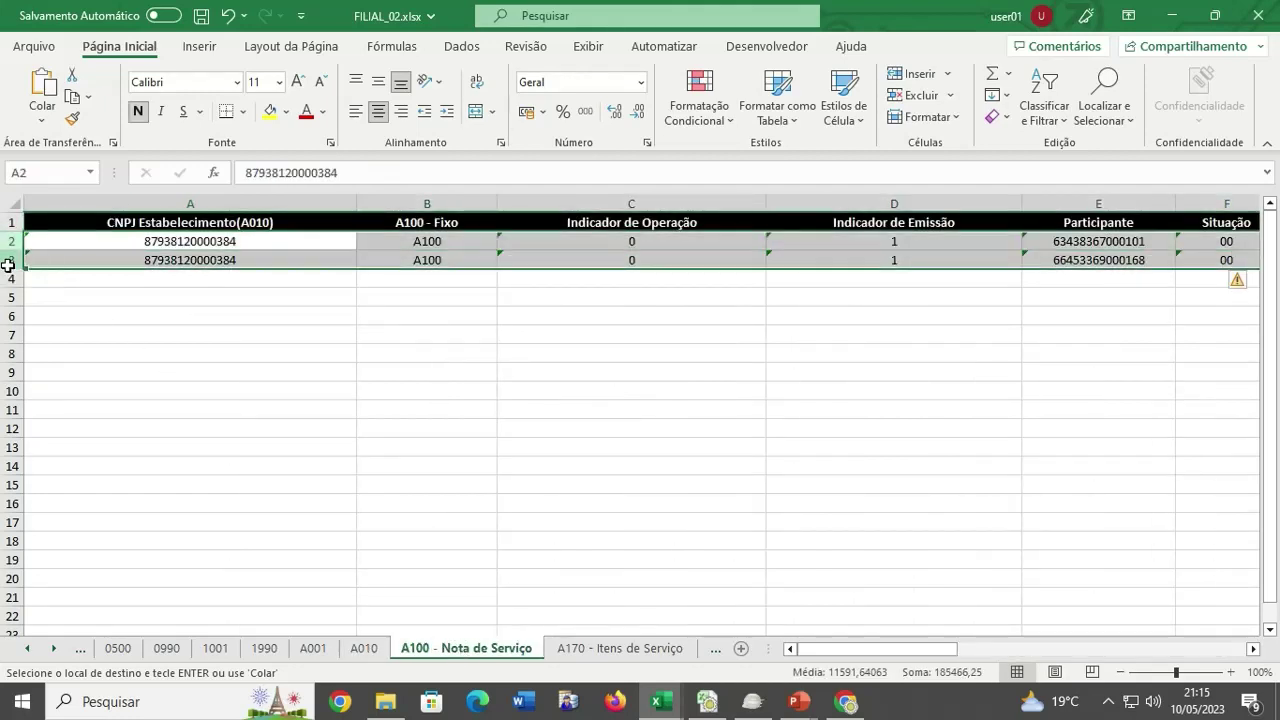
pyautogui.hotkey('ctrl', 'c')
# Paste the copied FILIAL_02 records into rows 6 and 7 of MATRIZ_01's sheet A100 - Nota de Serviço.
pyautogui.moveTo(660, 701)
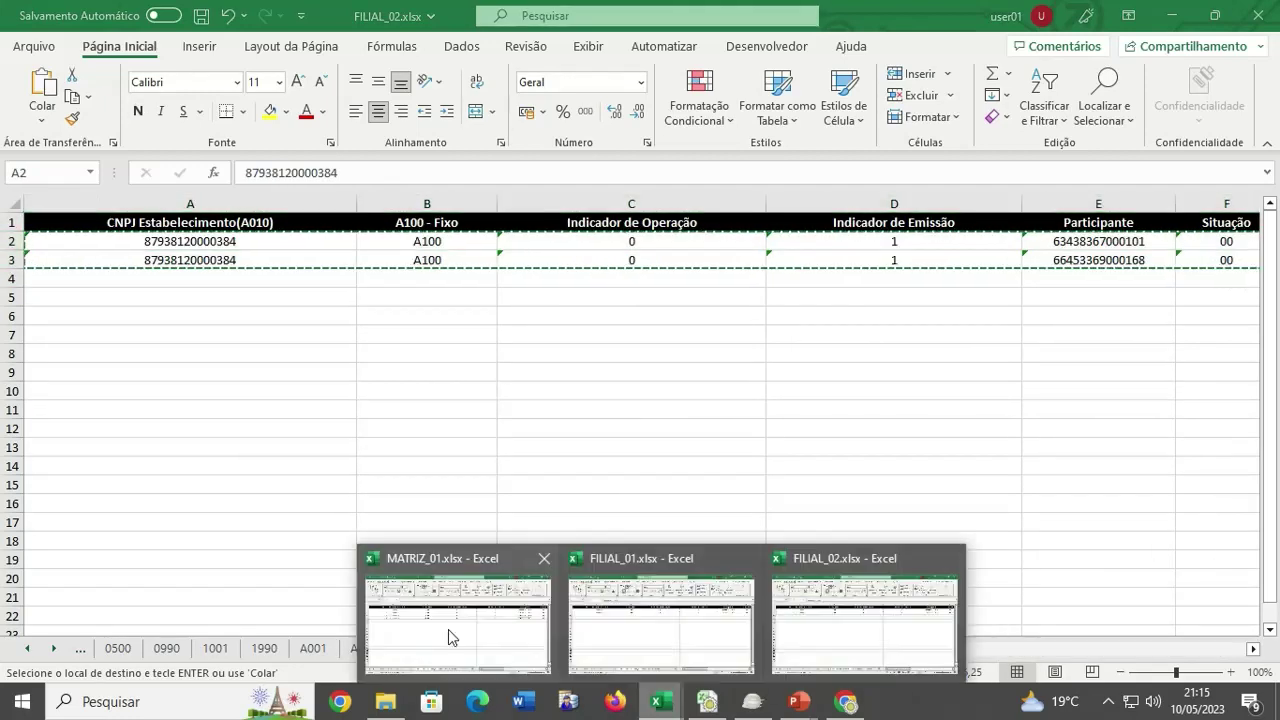
pyautogui.click(457, 612)
pyautogui.hotkey('ctrl', 'v')
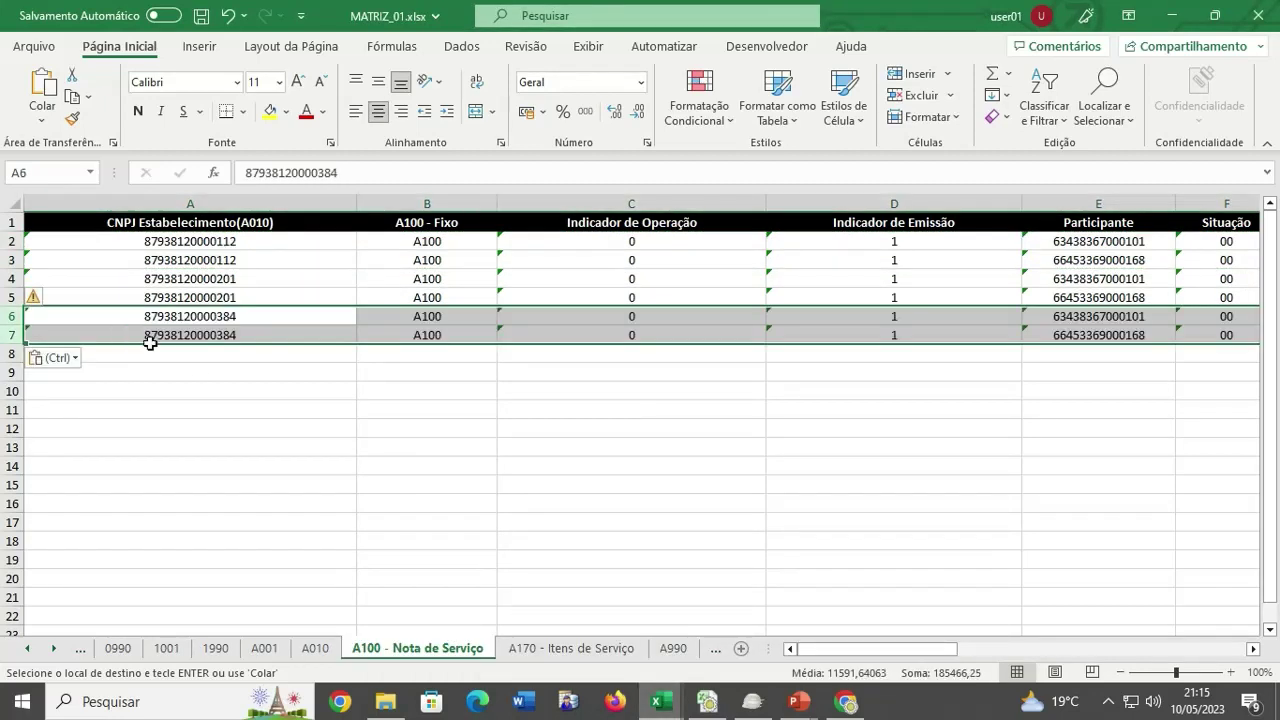
pyautogui.click(237, 366)
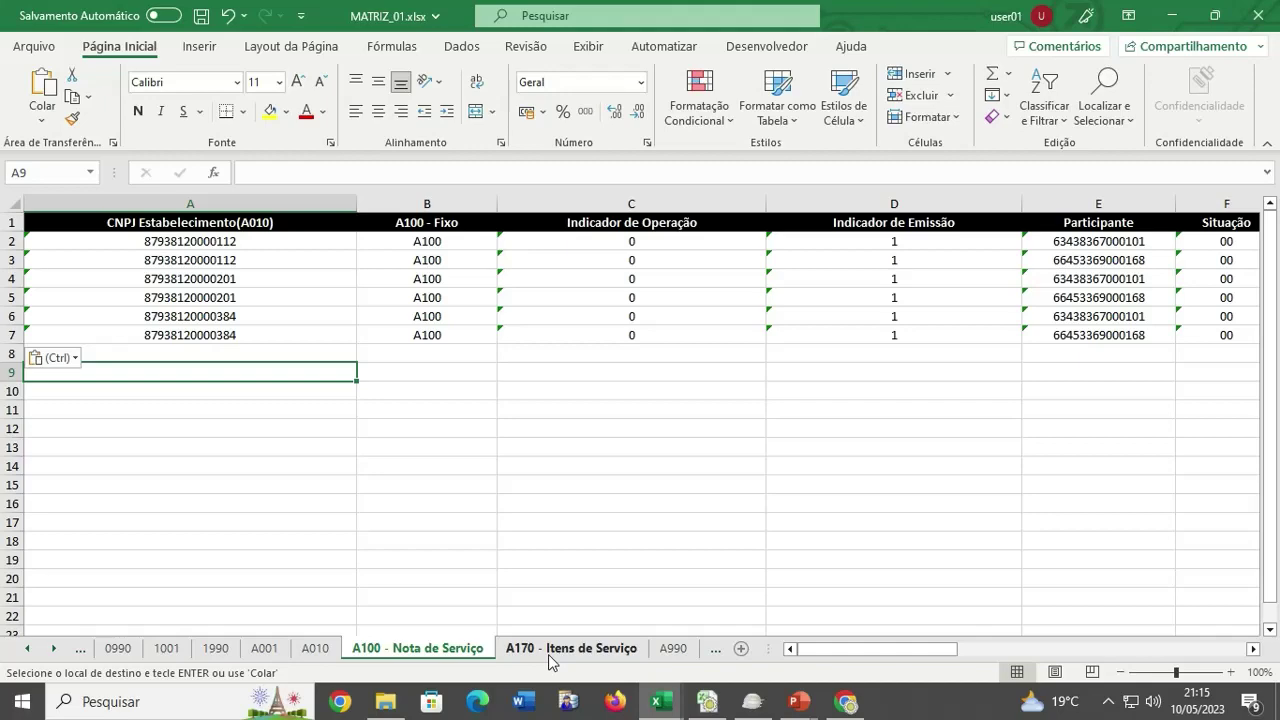
pyautogui.moveTo(842, 650); pyautogui.dragTo(870, 656)
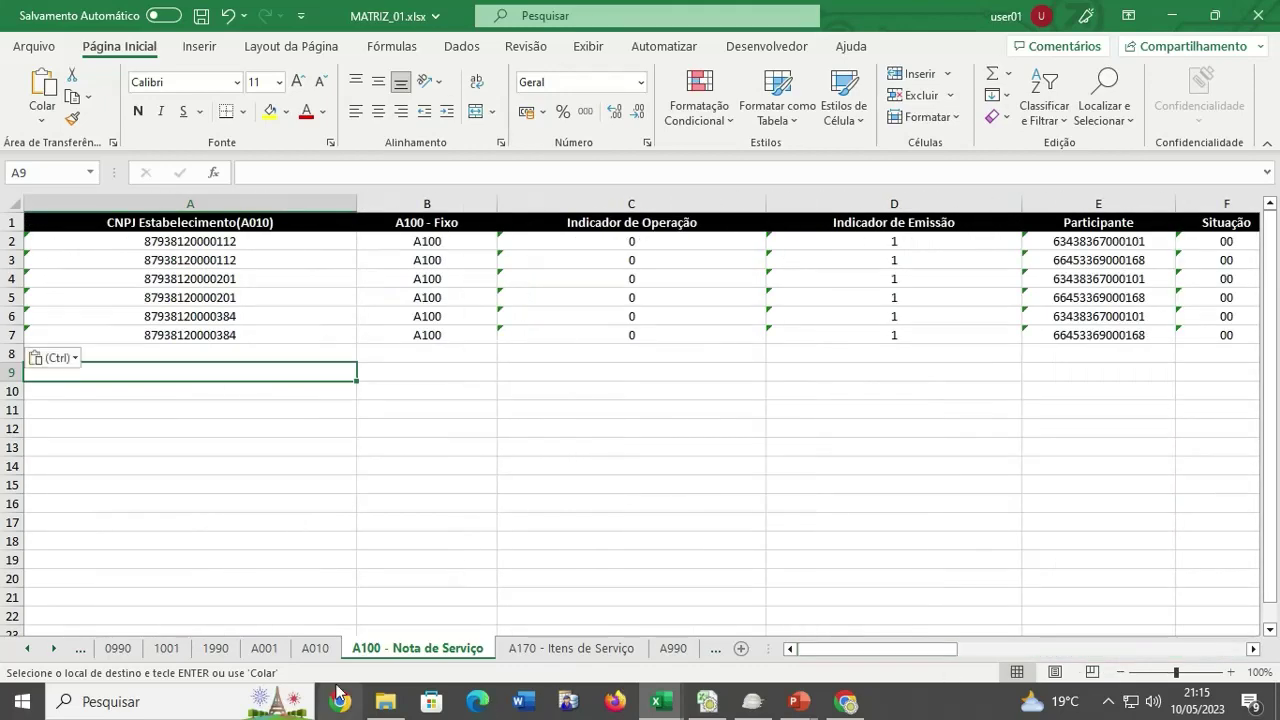
# Open sheet A170 - Itens de Serviço in MATRIZ_01, and copy rows 2 and 3 of the matching sheet in the FILIAL_01 workbook.
pyautogui.click(572, 648)
pyautogui.click(543, 477)
pyautogui.moveTo(659, 710)
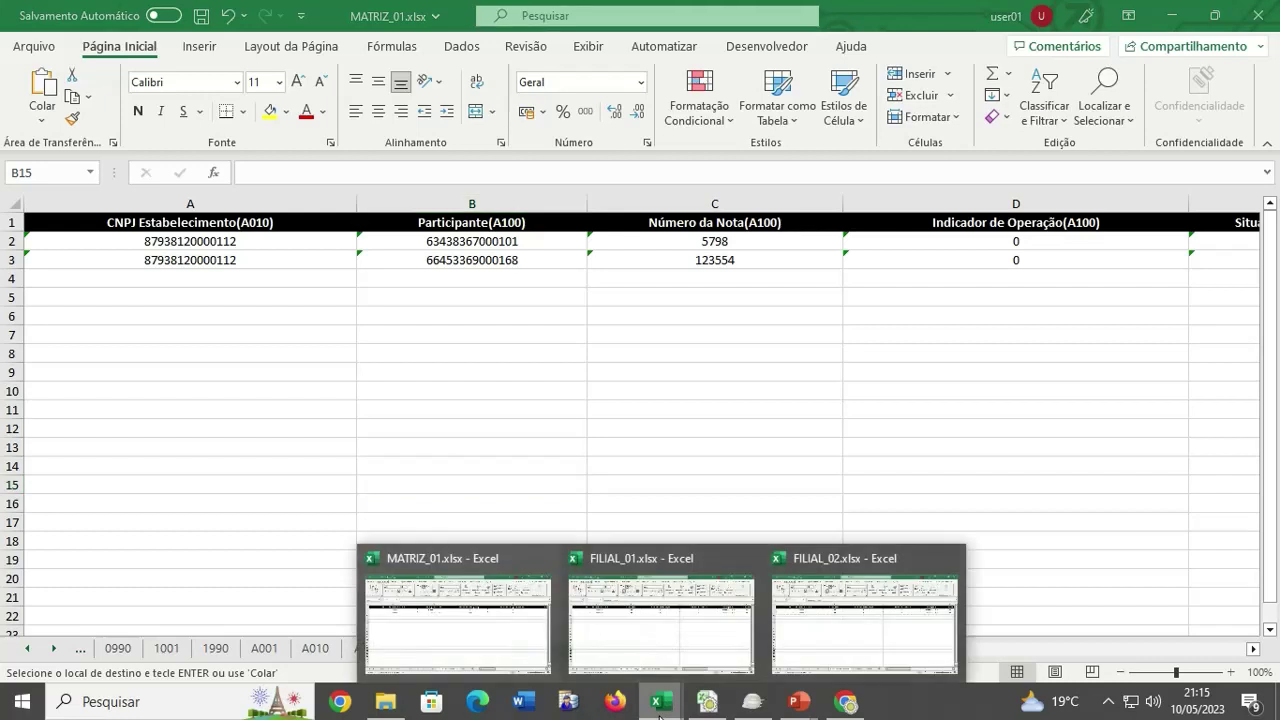
pyautogui.click(661, 668)
pyautogui.click(510, 648)
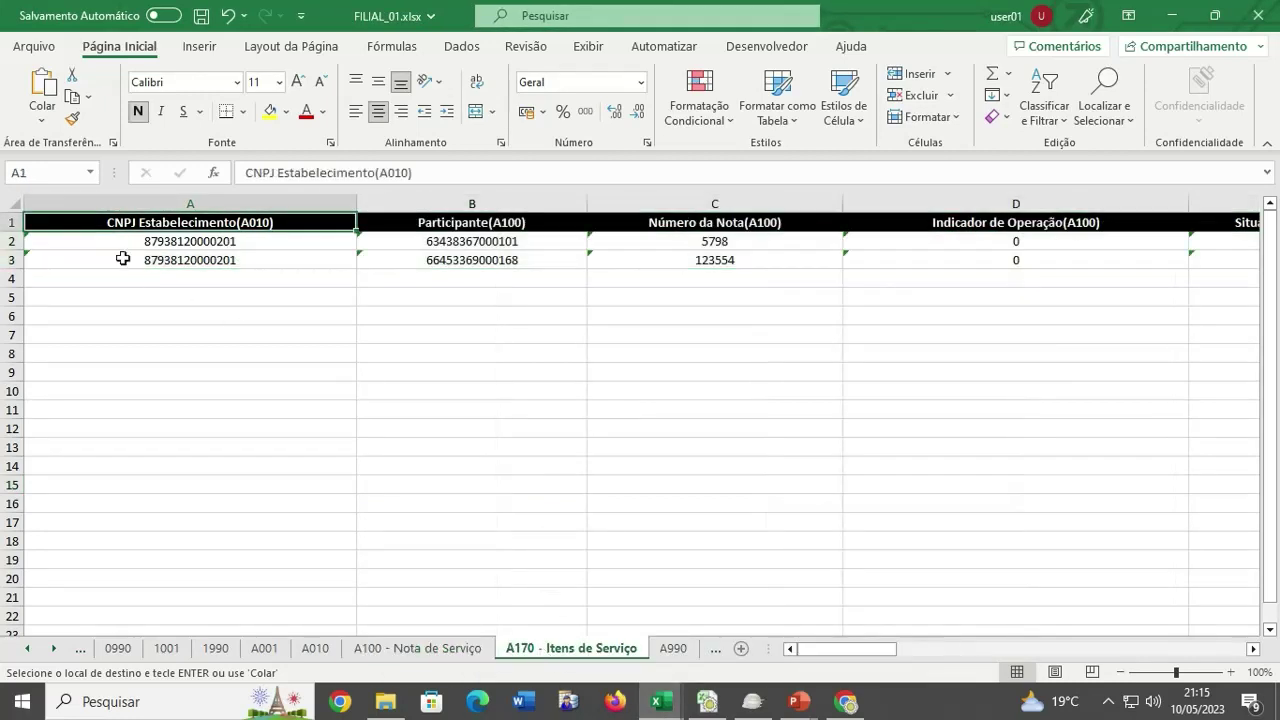
pyautogui.moveTo(10, 240); pyautogui.dragTo(10, 260)
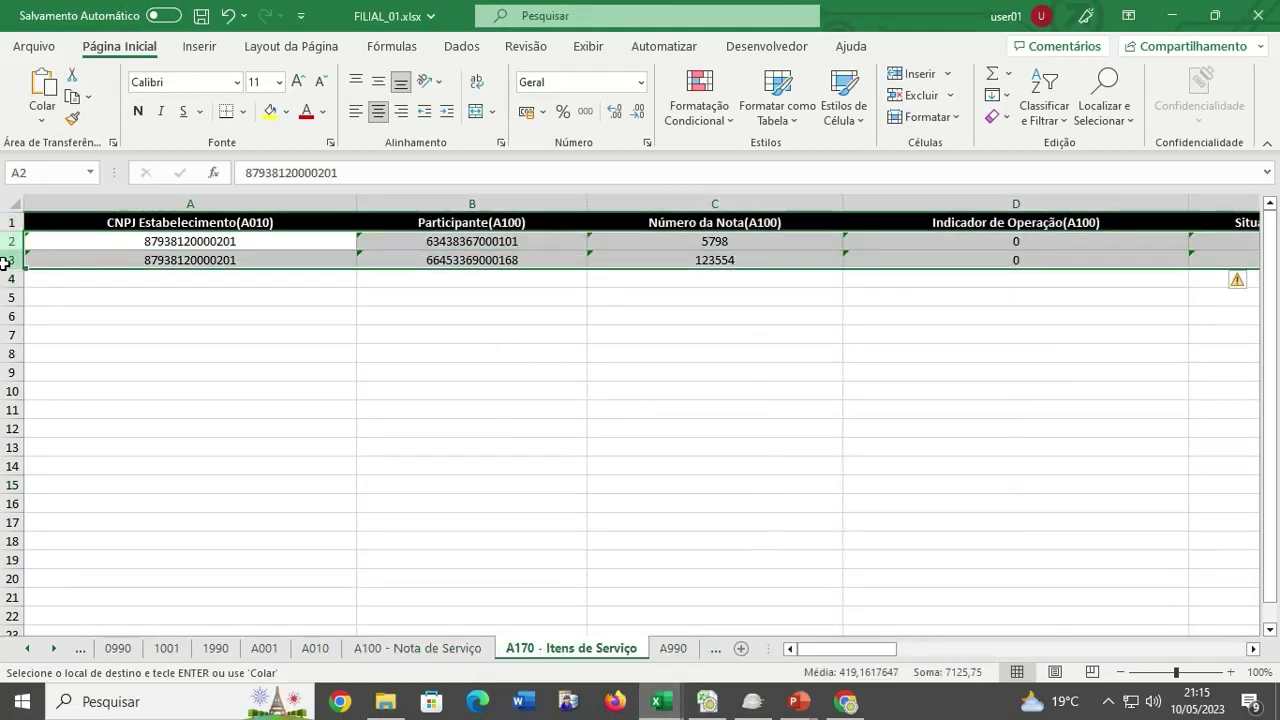
pyautogui.hotkey('ctrl', 'c')
# Paste the copied FILIAL_01 item records into rows 4 and 5 of MATRIZ_01's sheet A170 - Itens de Serviço.
pyautogui.moveTo(660, 701)
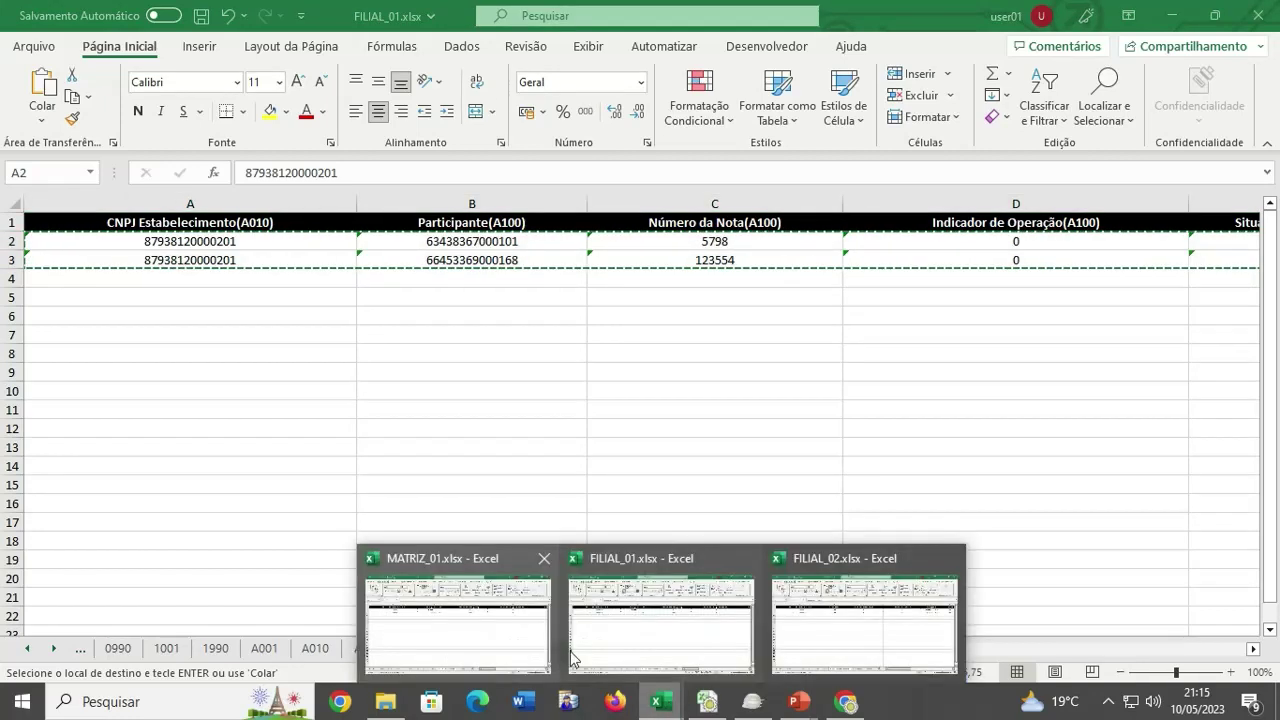
pyautogui.click(487, 638)
pyautogui.click(35, 276)
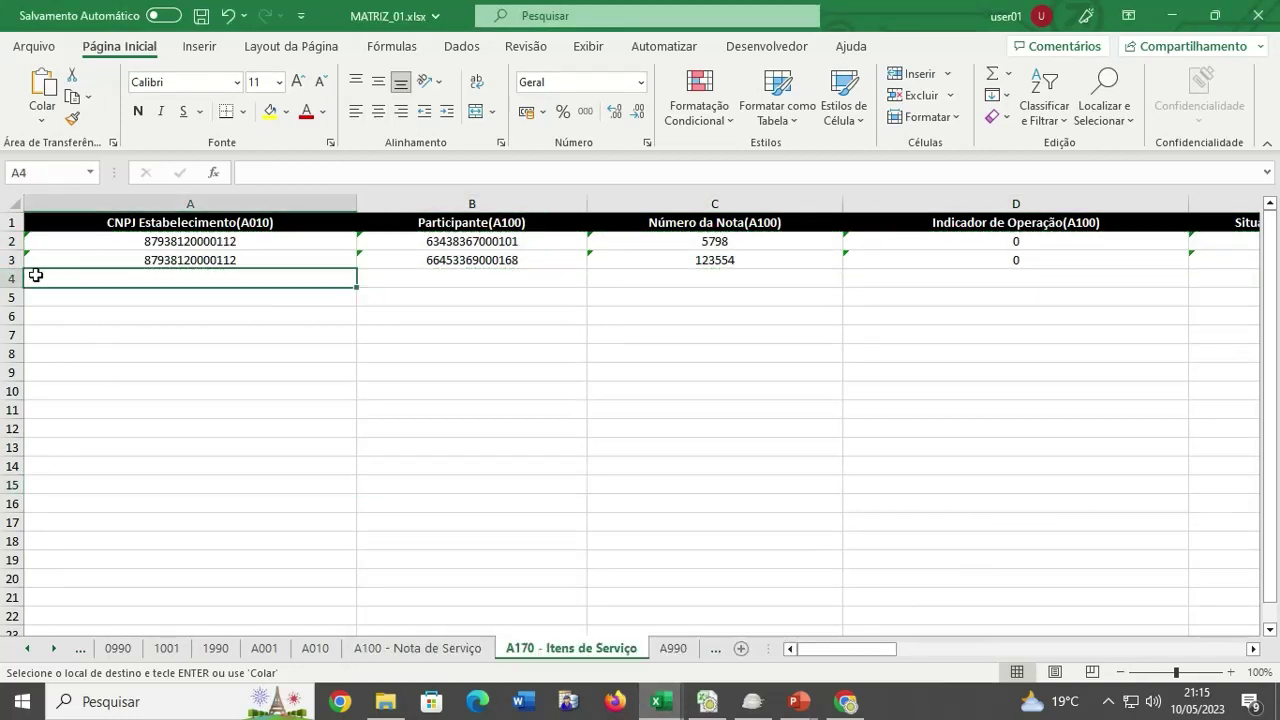
pyautogui.hotkey('ctrl', 'v')
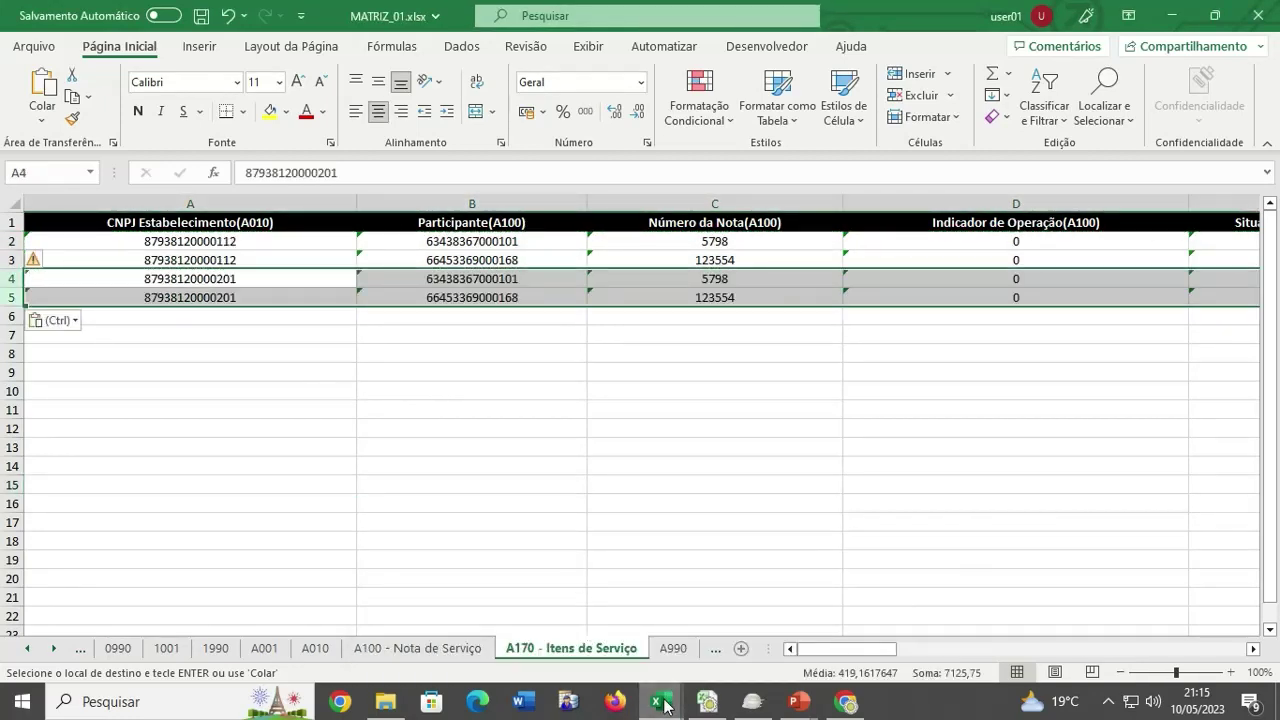
# Copy rows 2 and 3 of sheet A170 - Itens de Serviço in the FILIAL_02 workbook.
pyautogui.moveTo(663, 705)
pyautogui.click(823, 654)
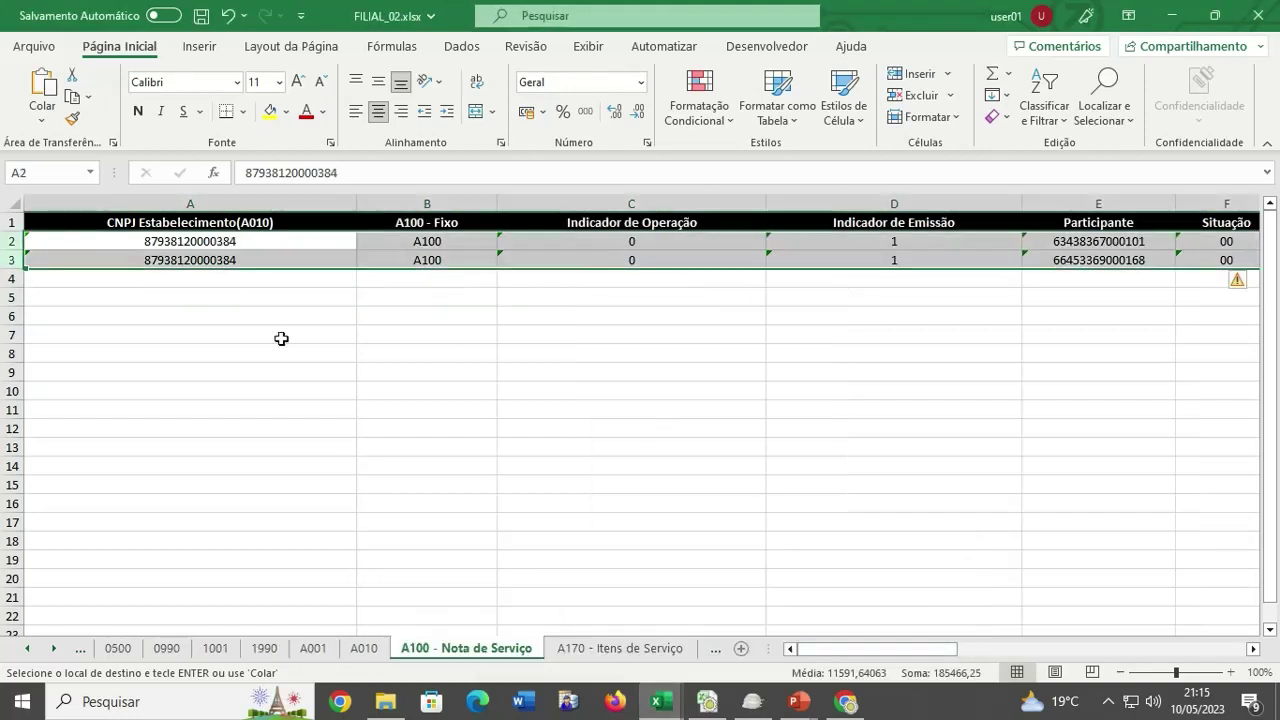
pyautogui.click(585, 650)
pyautogui.moveTo(12, 242); pyautogui.dragTo(7, 260)
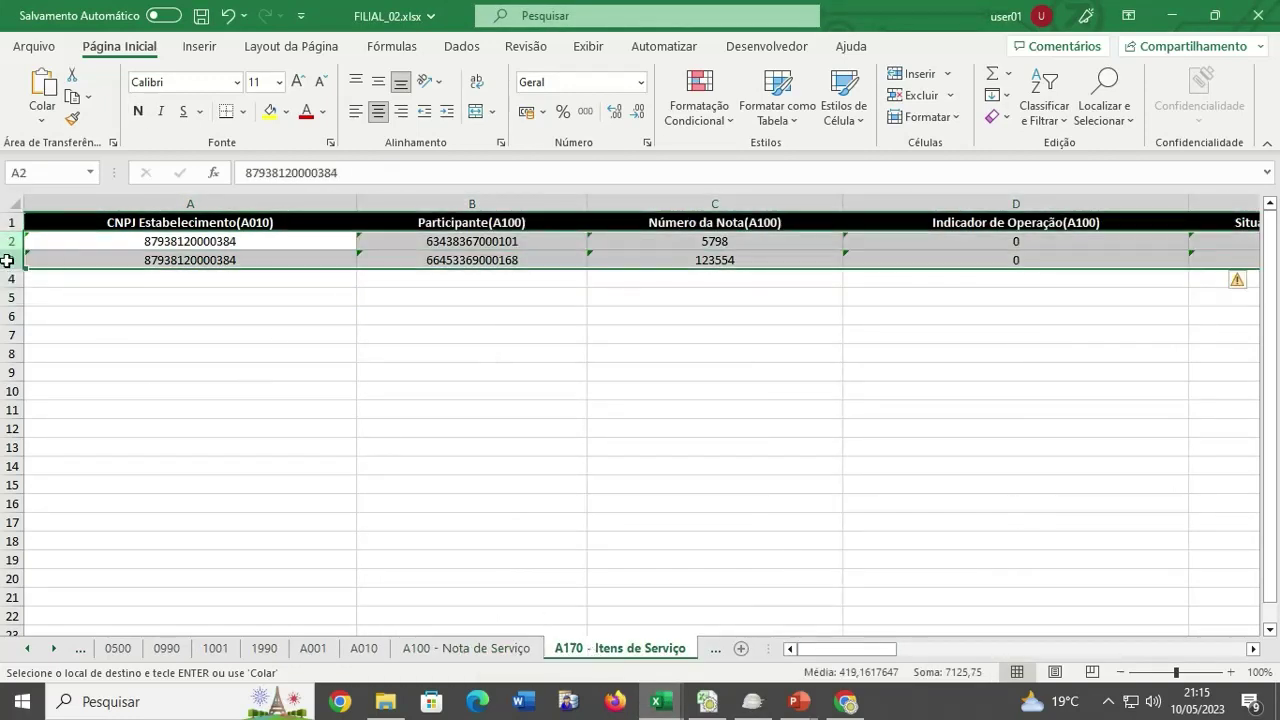
pyautogui.hotkey('ctrl', 'c')
# Paste the copied FILIAL_02 item records into rows 6 and 7 of MATRIZ_01's sheet A170 - Itens de Serviço.
pyautogui.moveTo(660, 703)
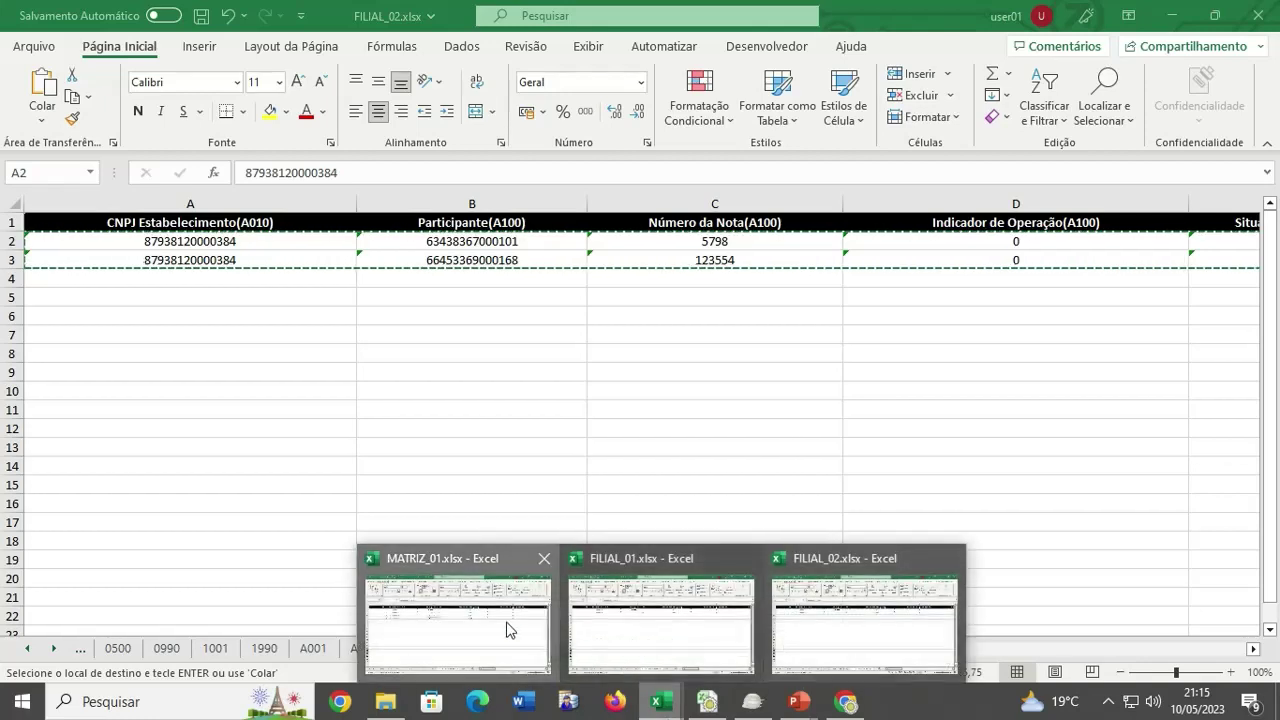
pyautogui.click(506, 629)
pyautogui.click(74, 318)
pyautogui.hotkey('ctrl', 'v')
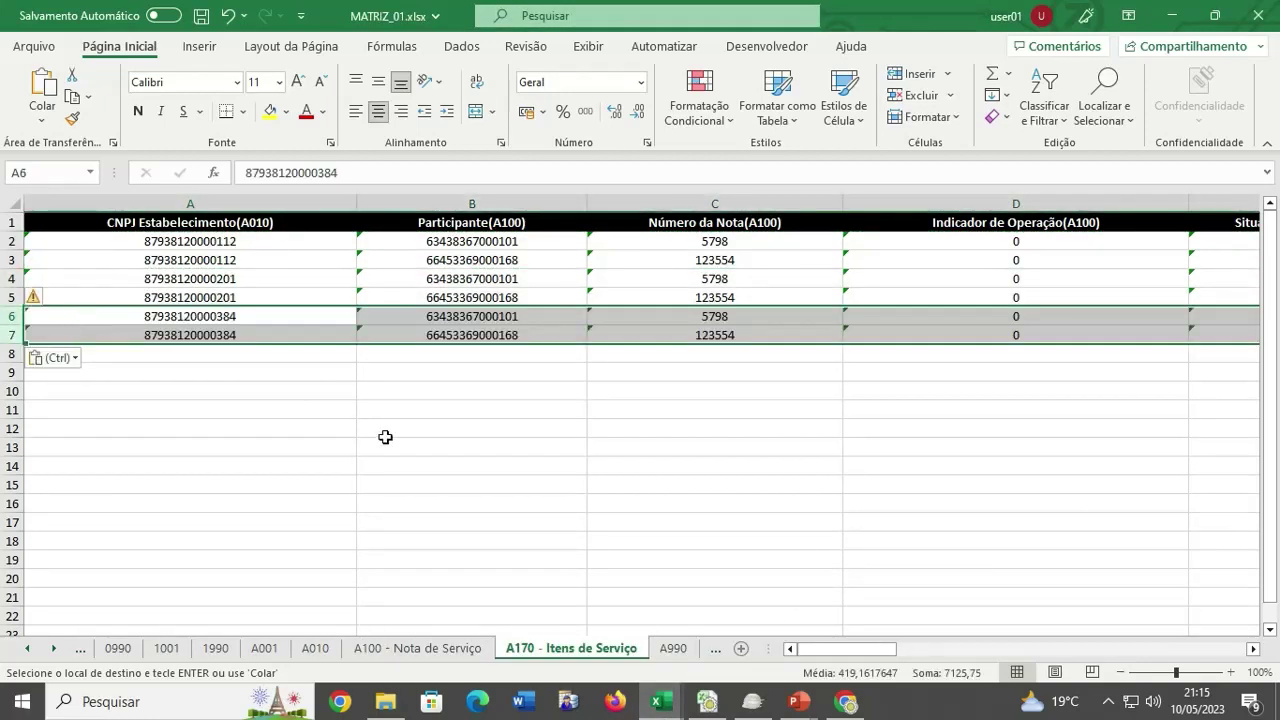
pyautogui.click(385, 438)
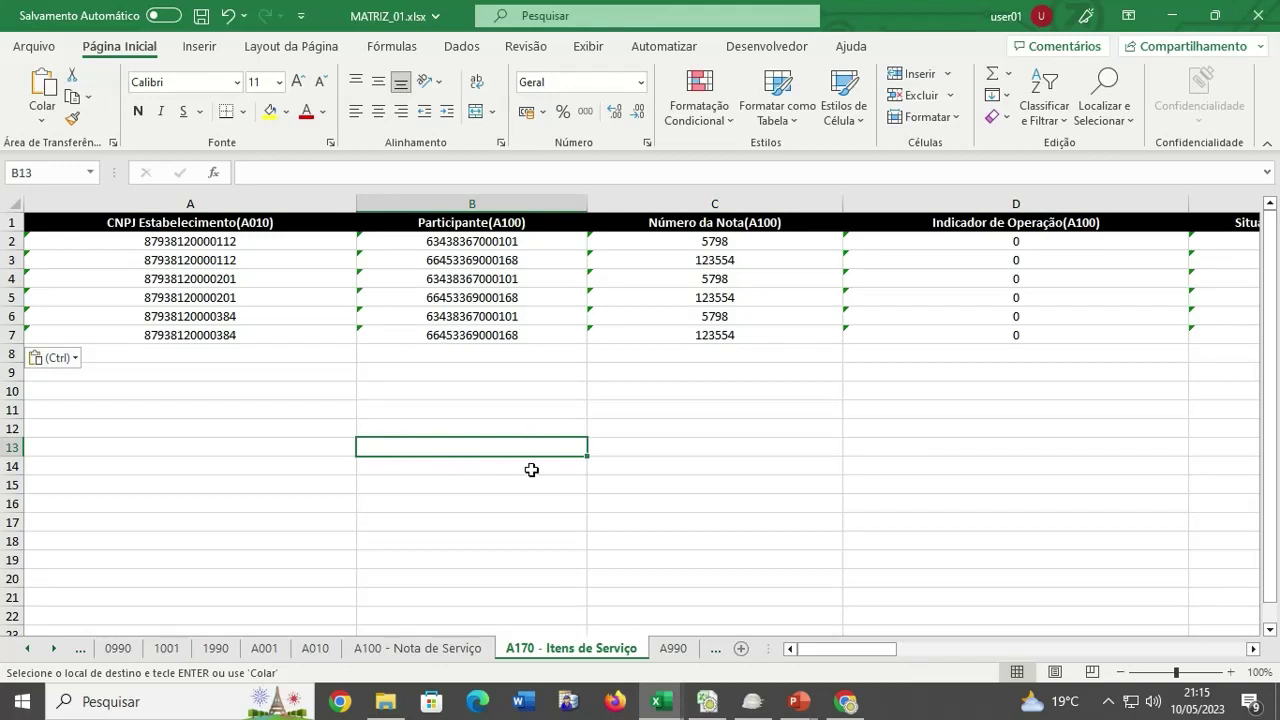
# Review the block A sheets in MATRIZ_01, set QTD_LIN_A on sheet A990 to 17, and save the workbook.
pyautogui.click(676, 650)
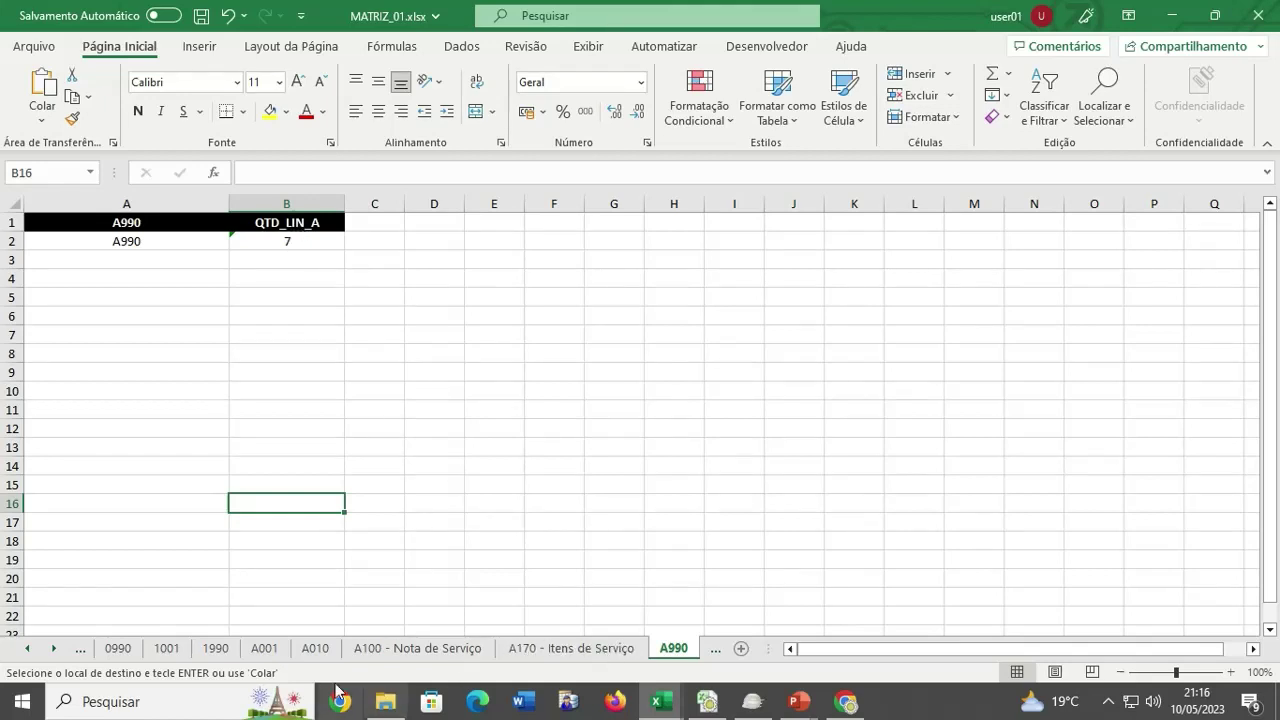
pyautogui.click(265, 650)
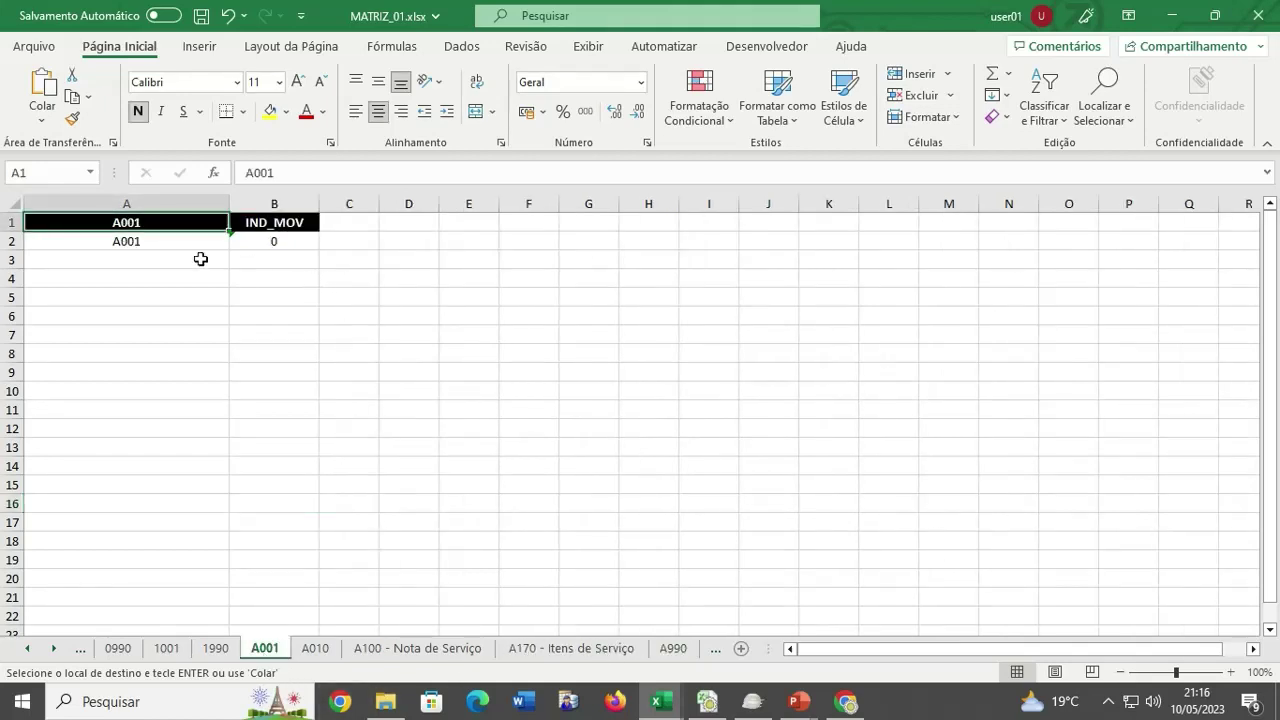
pyautogui.click(315, 648)
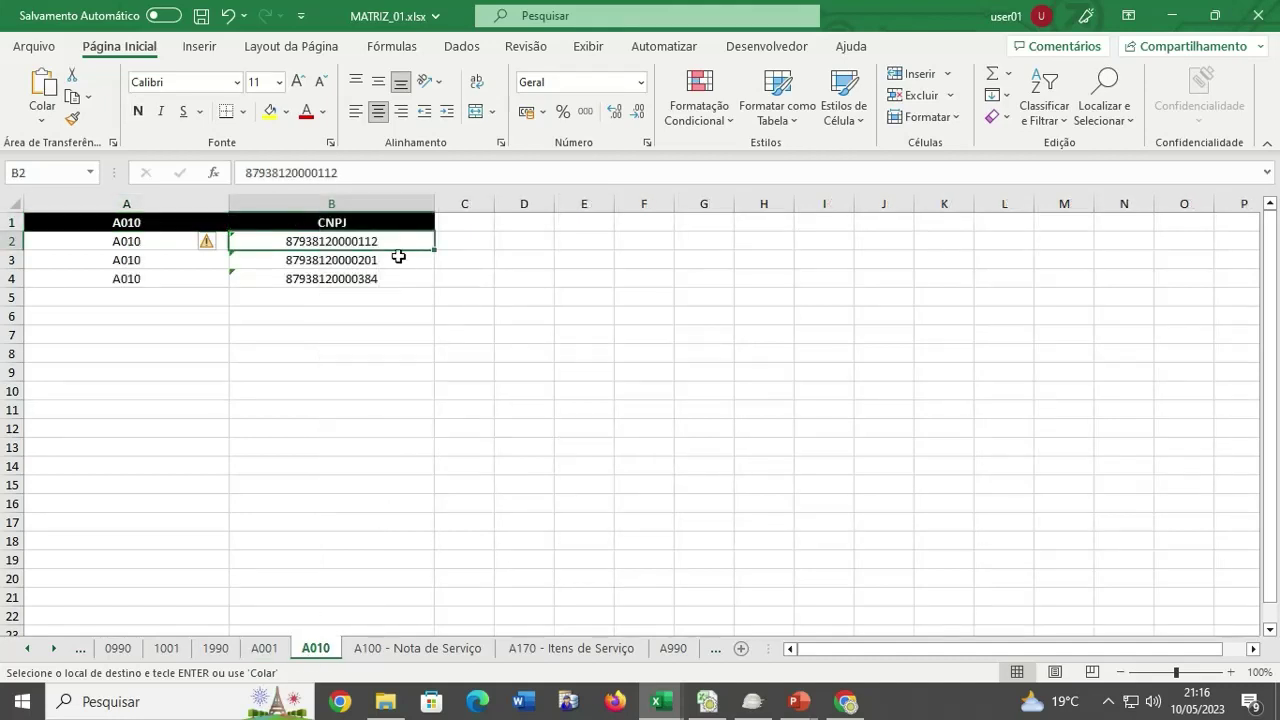
pyautogui.click(386, 649)
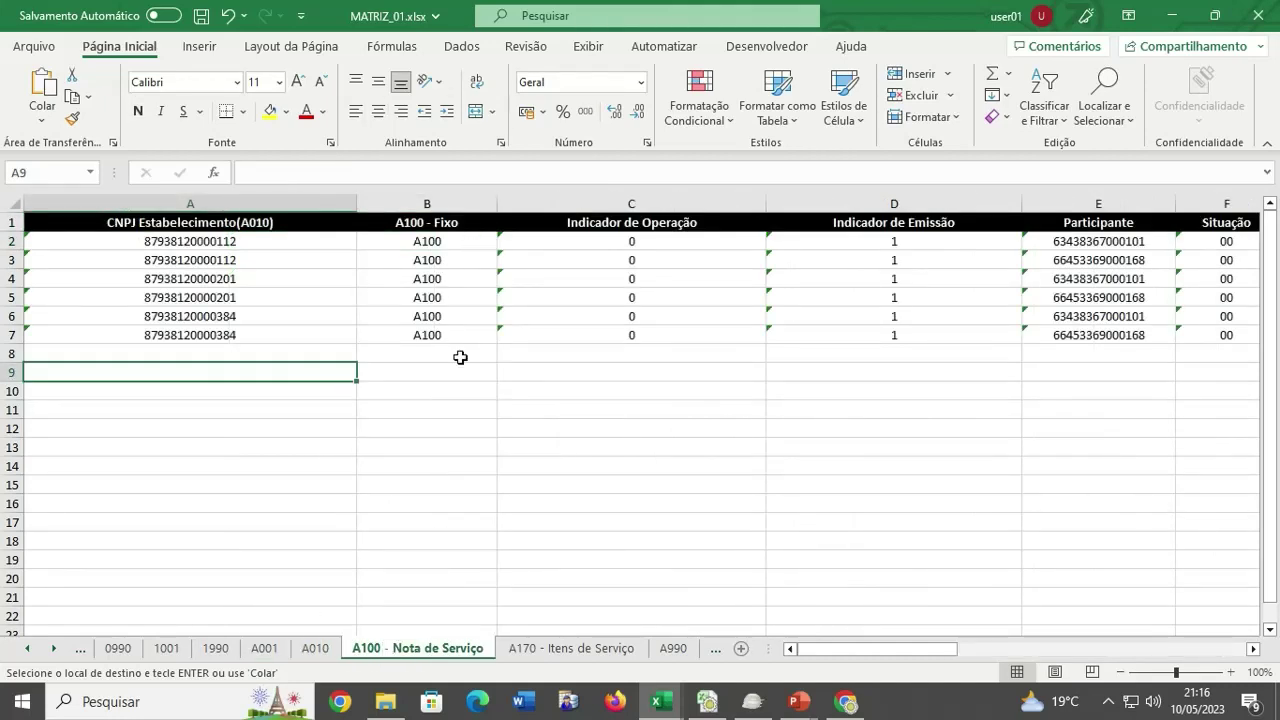
pyautogui.click(538, 648)
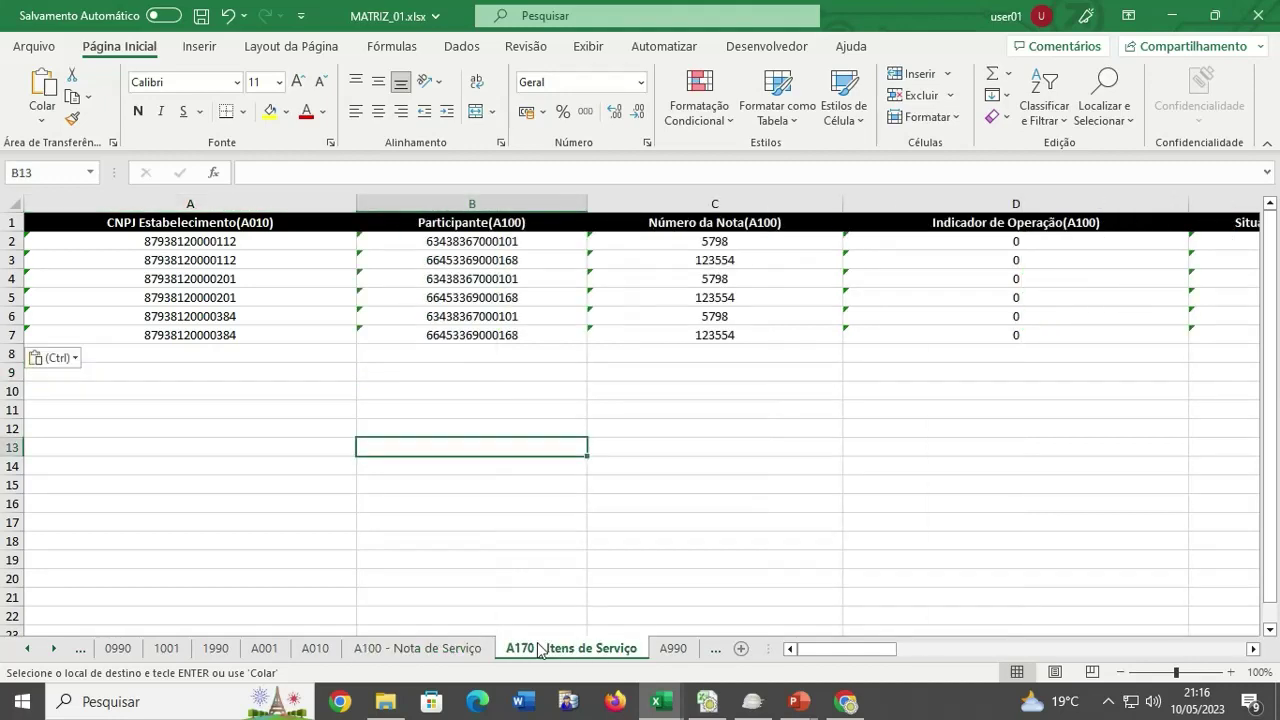
pyautogui.click(673, 648)
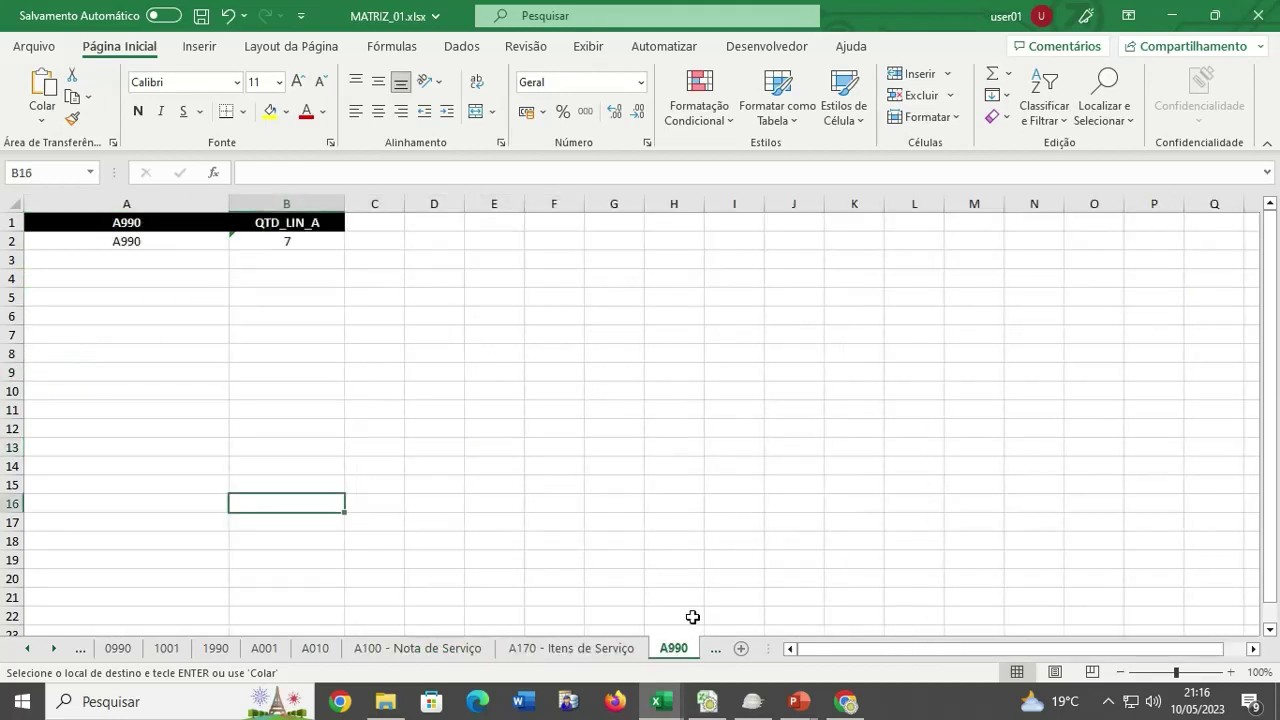
pyautogui.doubleClick(268, 243)
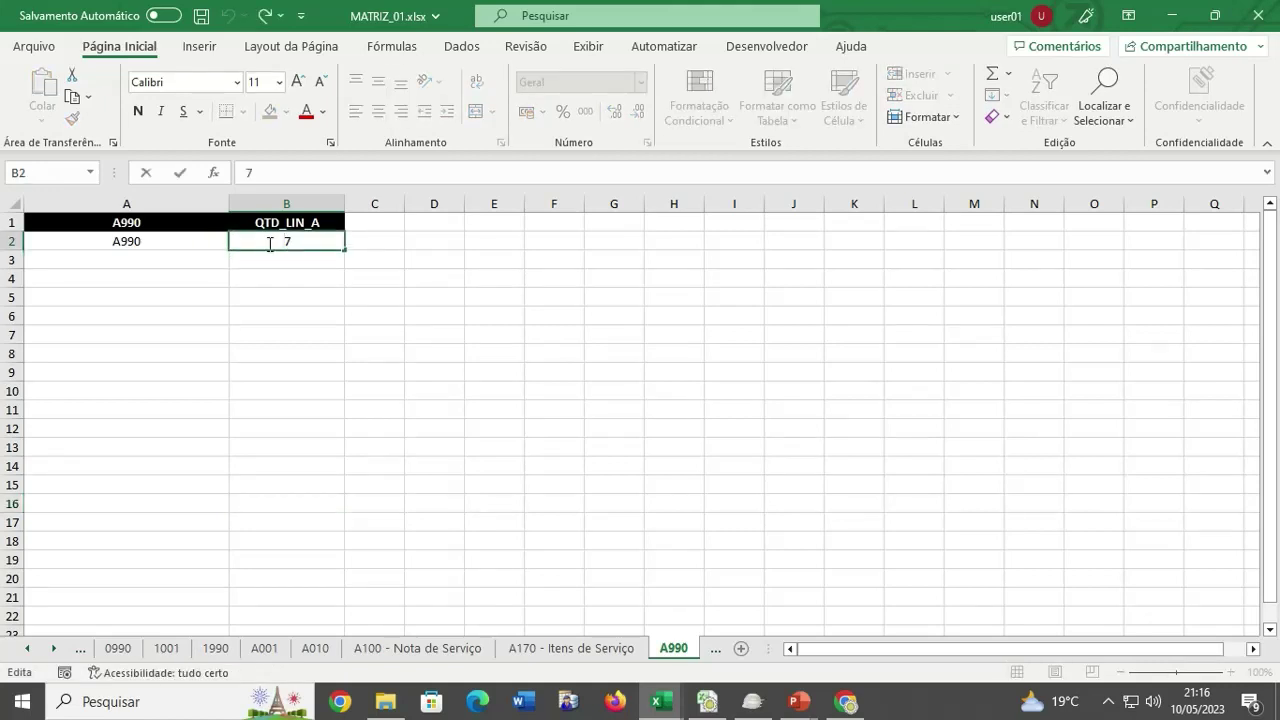
pyautogui.press('Return')
pyautogui.click(452, 322)
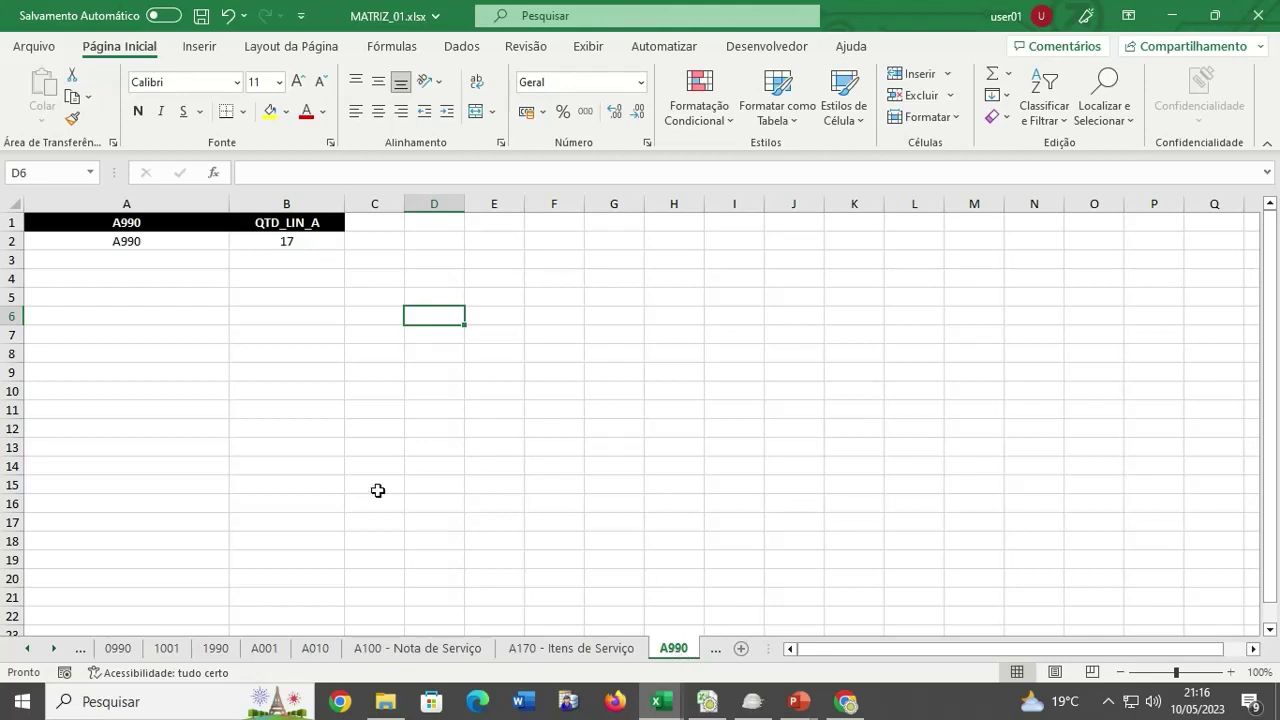
pyautogui.hotkey('ctrl', 's')
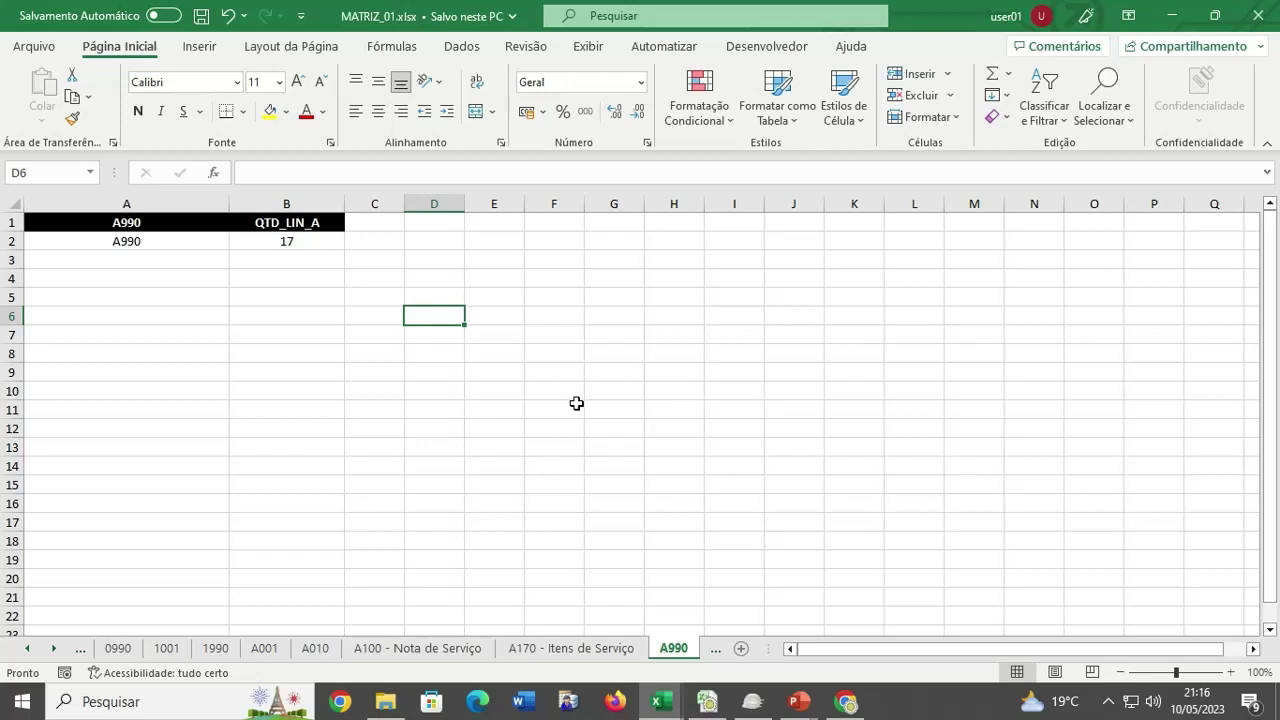
# Open sheet C001 in MATRIZ_01 and check its IND_MOV value.
pyautogui.click(53, 648)
pyautogui.click(53, 648)
pyautogui.click(53, 648)
pyautogui.click(53, 648)
pyautogui.click(53, 648)
pyautogui.click(53, 648)
pyautogui.click(53, 648)
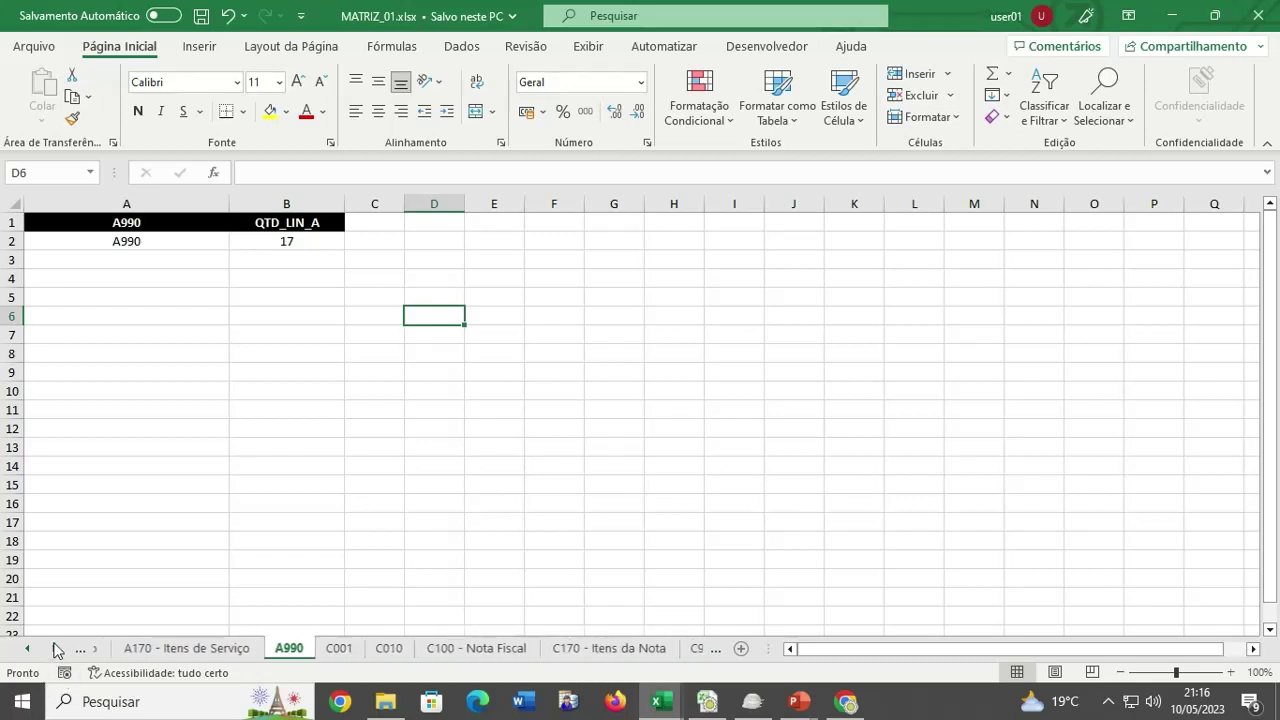
pyautogui.click(53, 648)
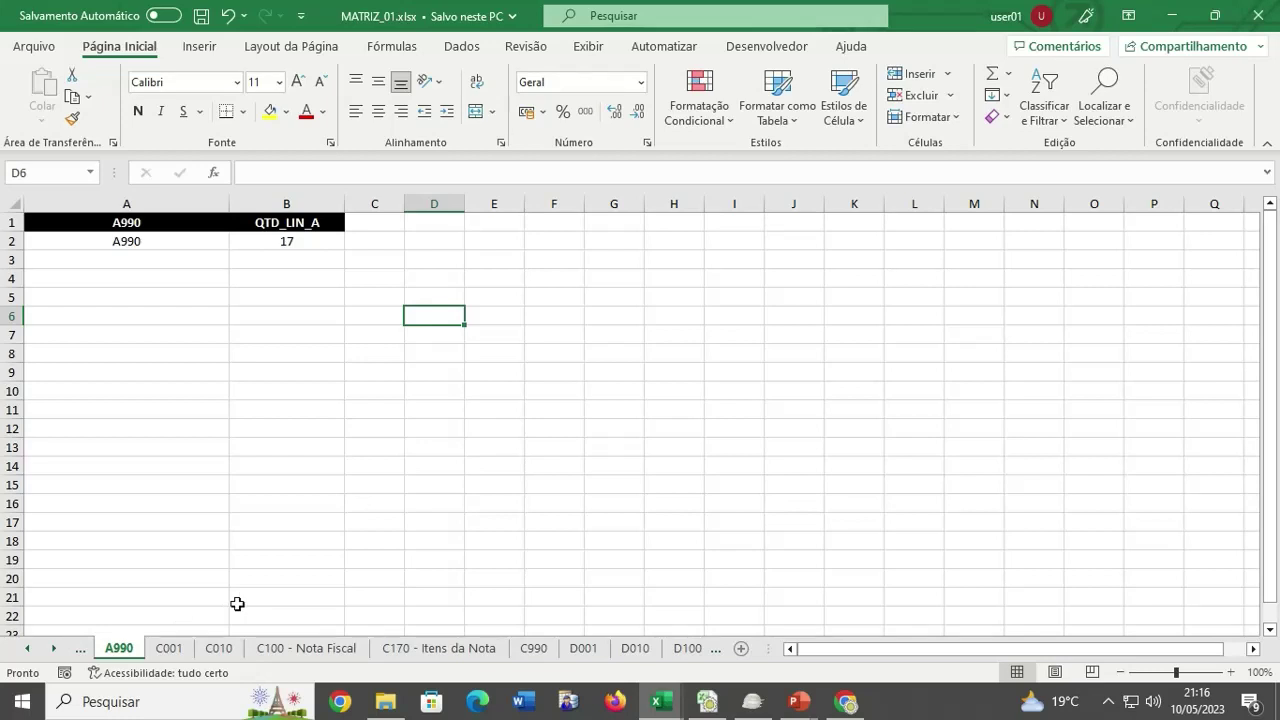
pyautogui.click(170, 650)
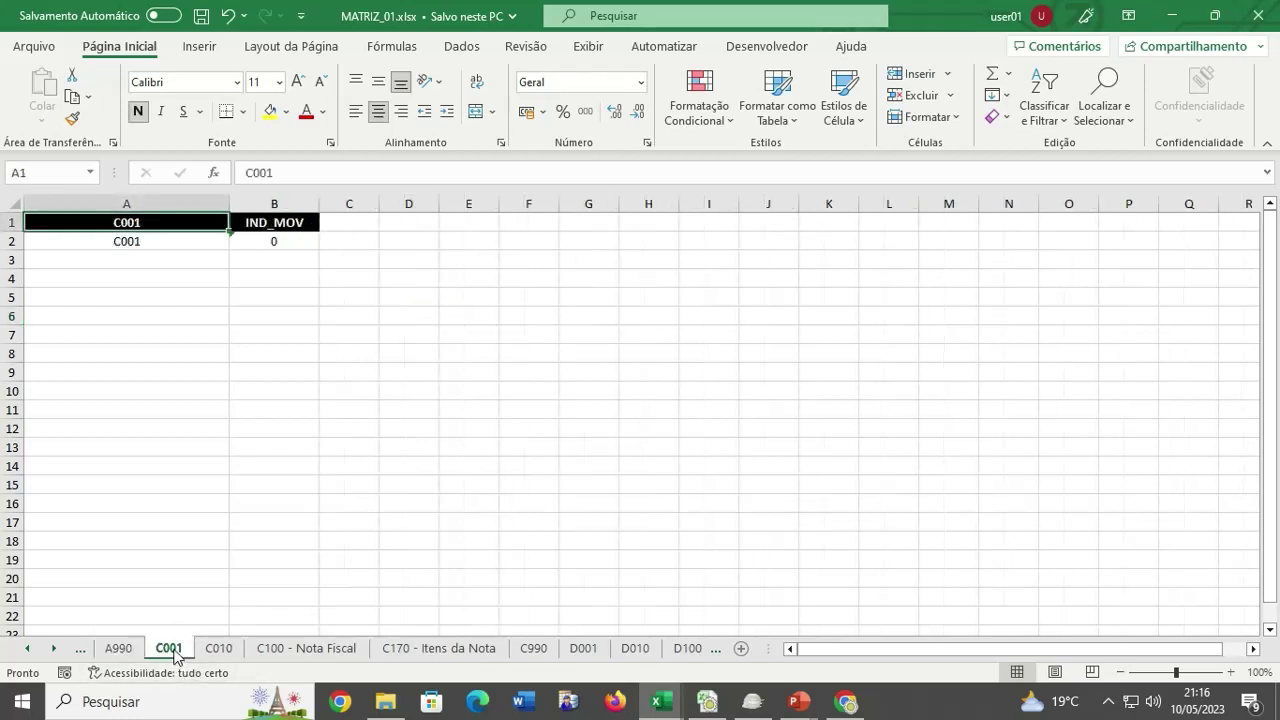
pyautogui.click(277, 240)
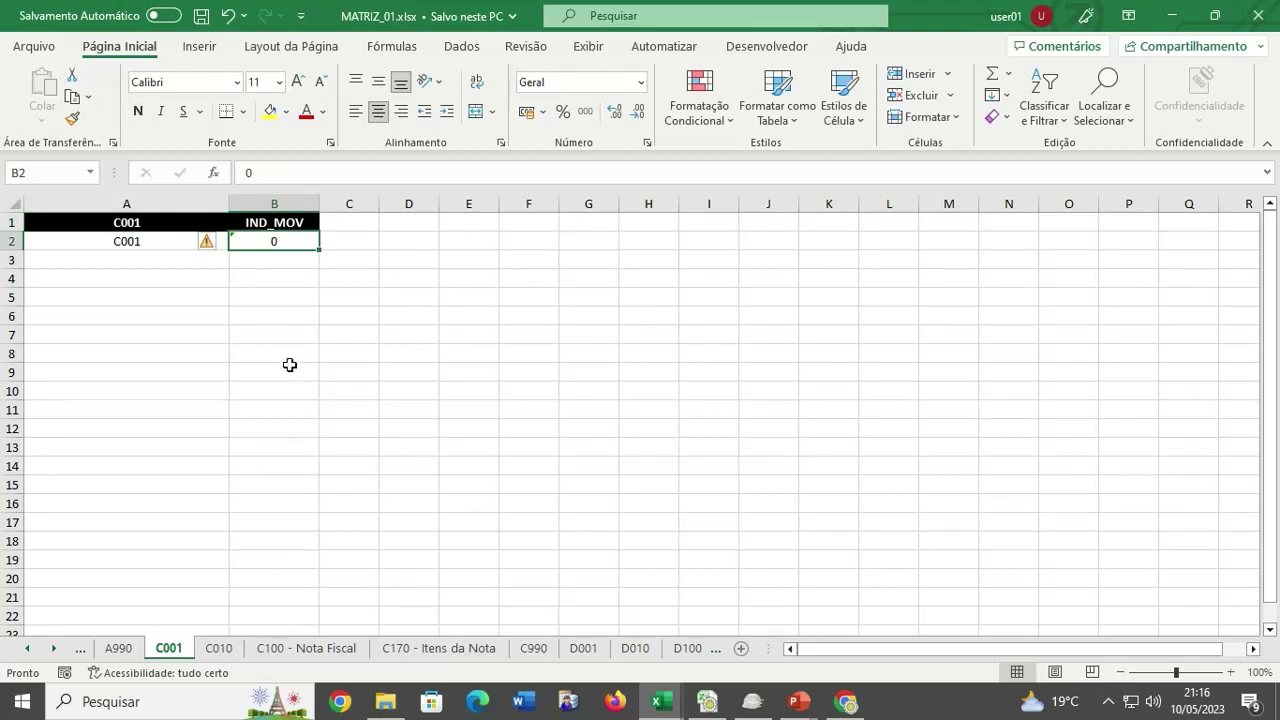
# Open sheet C010 in MATRIZ_01, and copy row 2 of the matching sheet in the FILIAL_01 workbook.
pyautogui.click(218, 648)
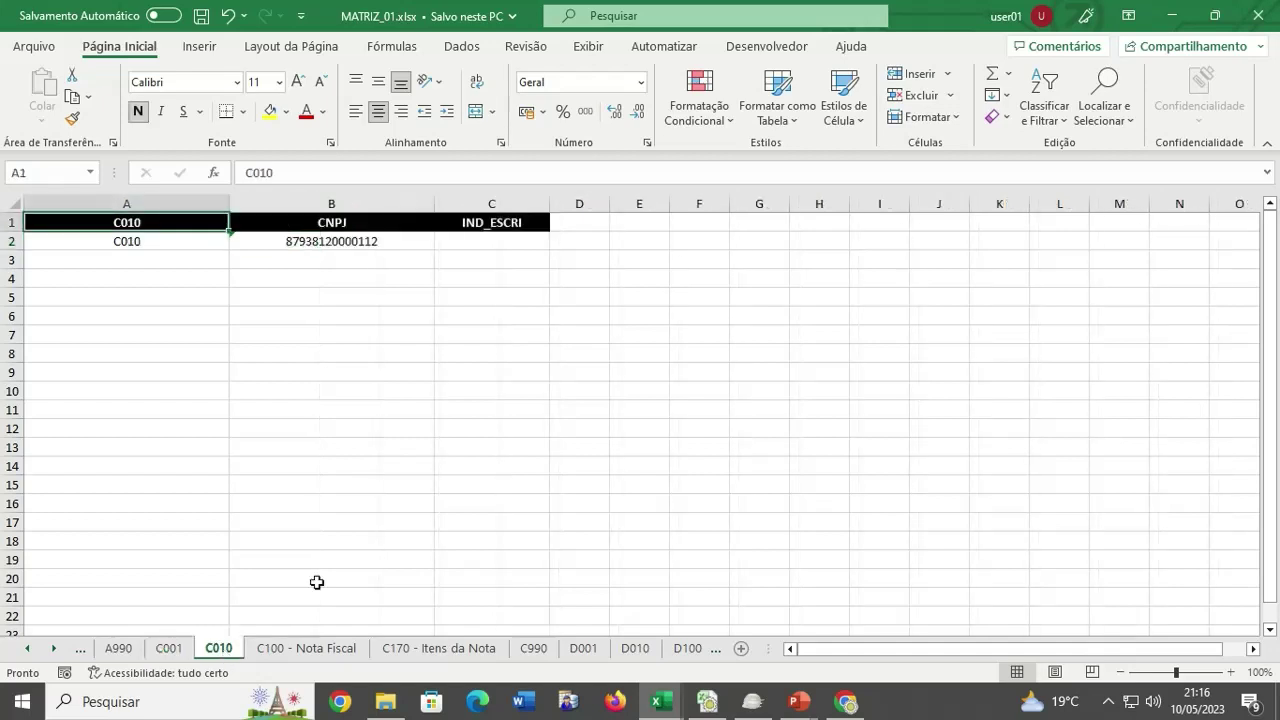
pyautogui.click(484, 406)
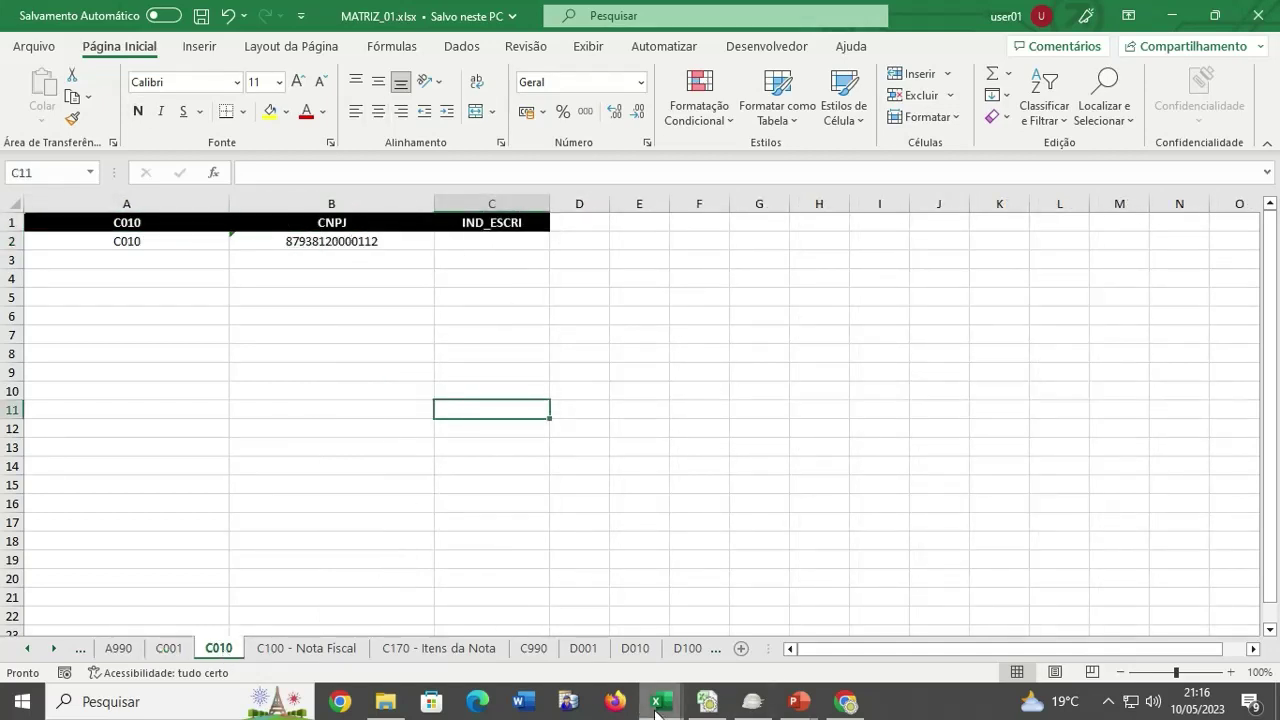
pyautogui.moveTo(657, 712)
pyautogui.click(689, 634)
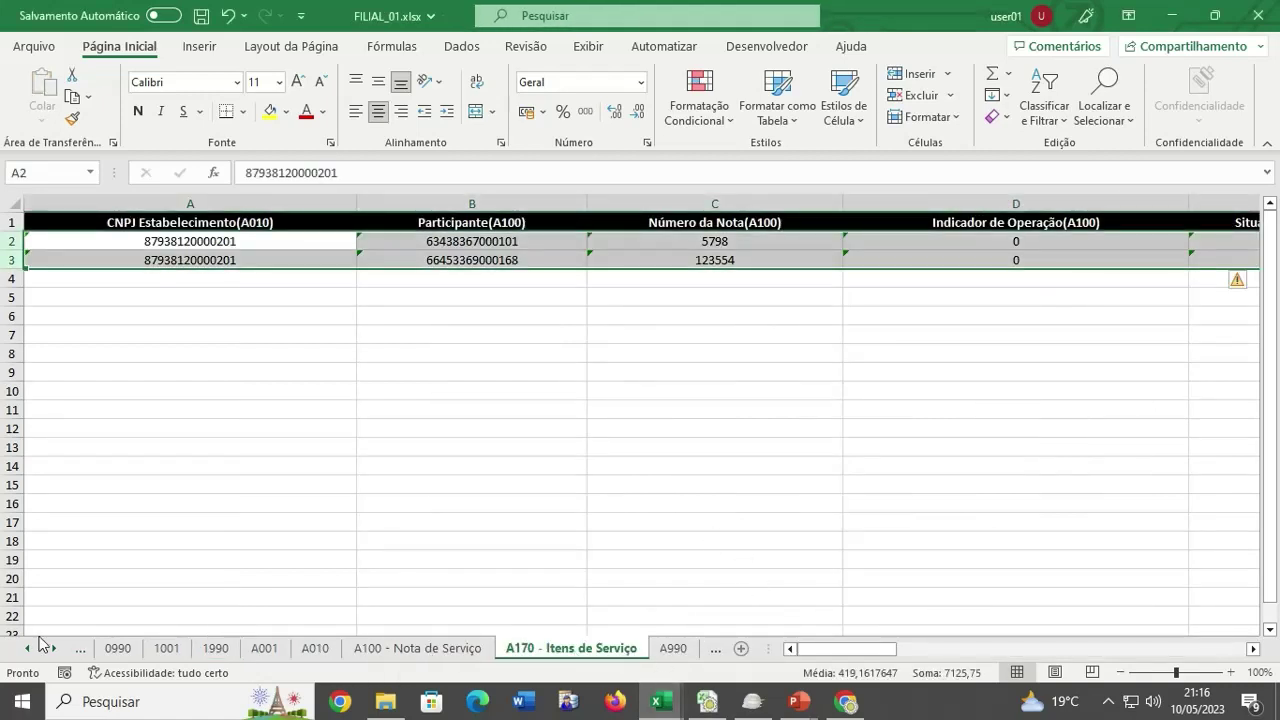
pyautogui.scroll(-7, 44, 651)
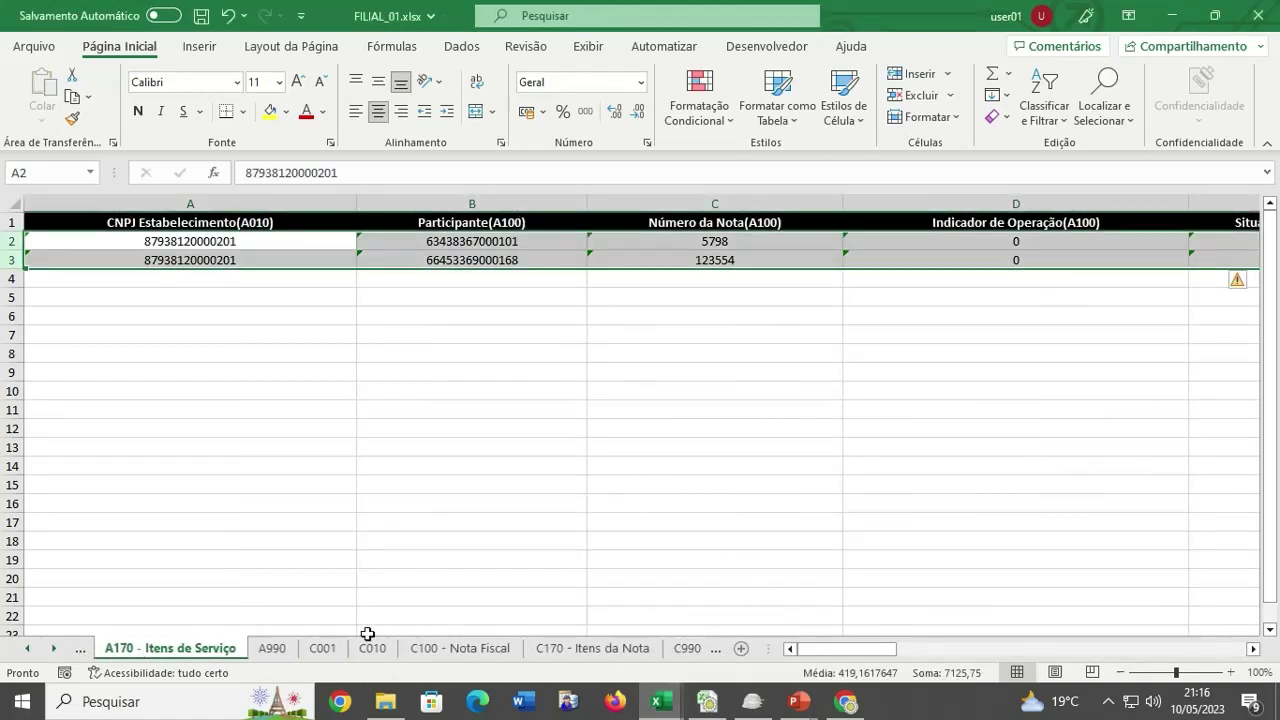
pyautogui.click(371, 650)
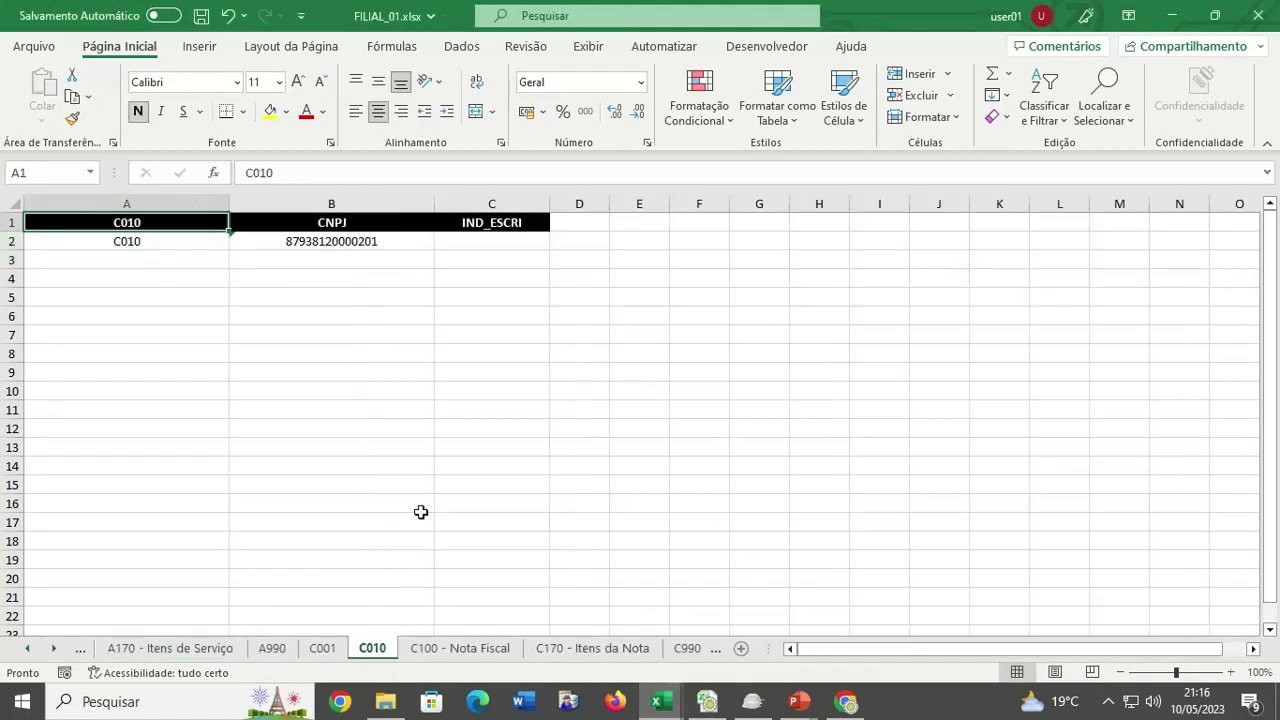
pyautogui.click(12, 242)
pyautogui.hotkey('ctrl', 'c')
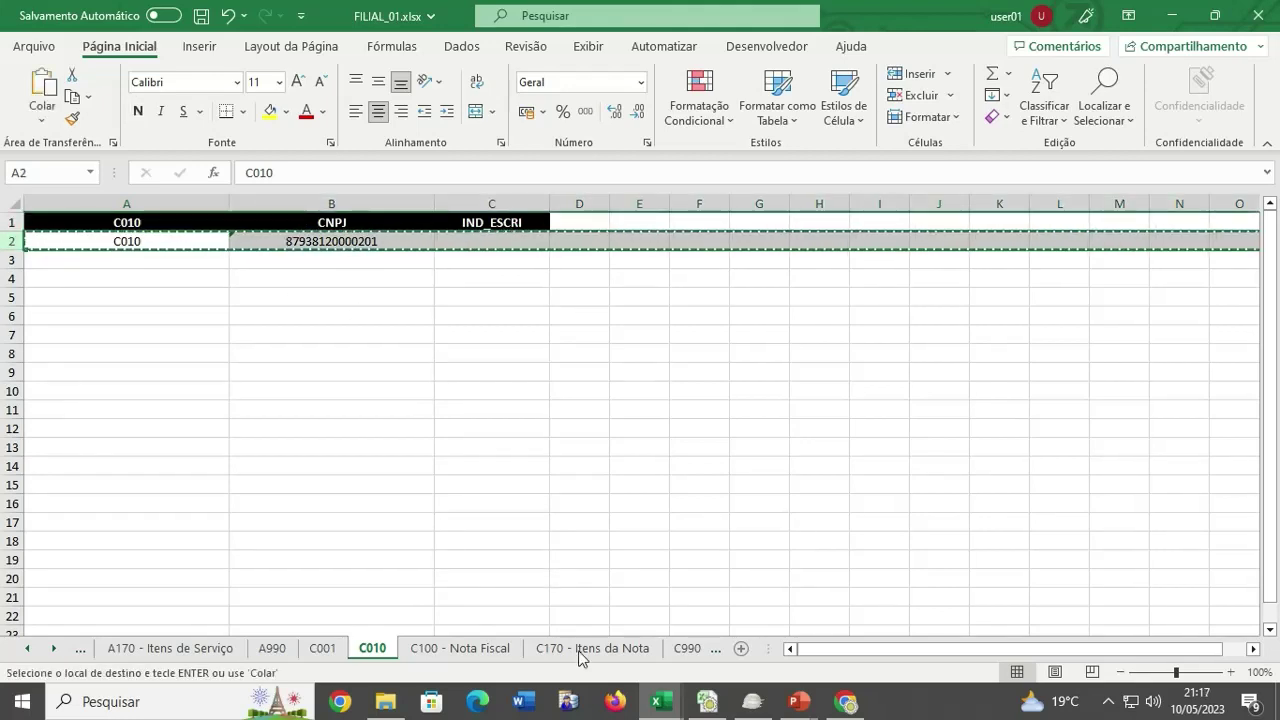
# Paste the copied FILIAL_01 establishment record into row 3 of MATRIZ_01's sheet C010.
pyautogui.moveTo(660, 701)
pyautogui.click(509, 648)
pyautogui.click(65, 263)
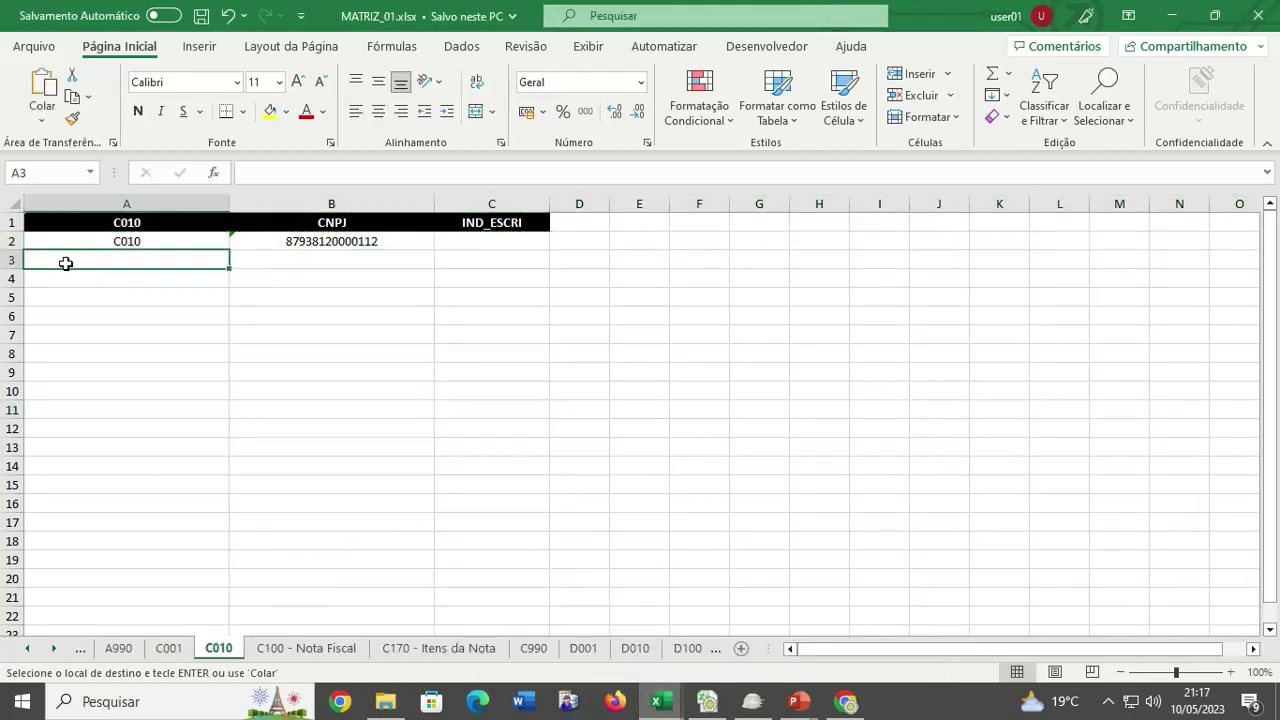
pyautogui.hotkey('ctrl', 'v')
# Copy row 2 of sheet C010 in the FILIAL_02 workbook.
pyautogui.moveTo(660, 701)
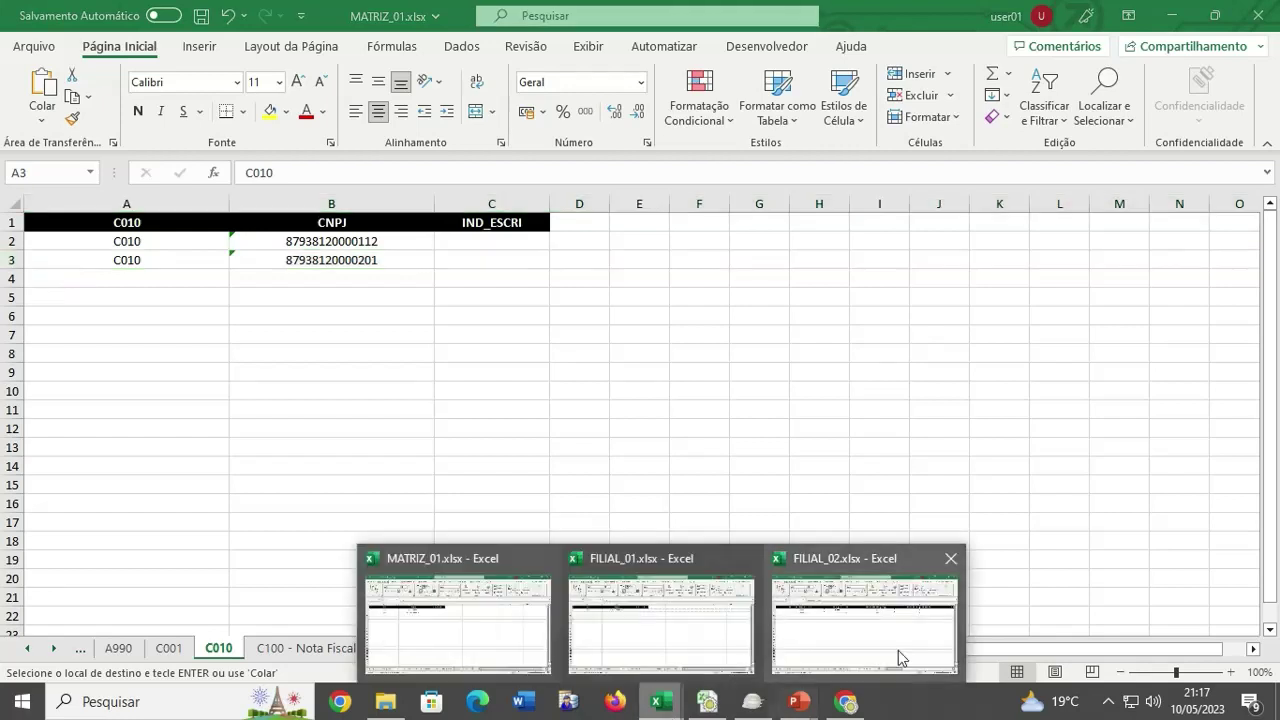
pyautogui.click(900, 657)
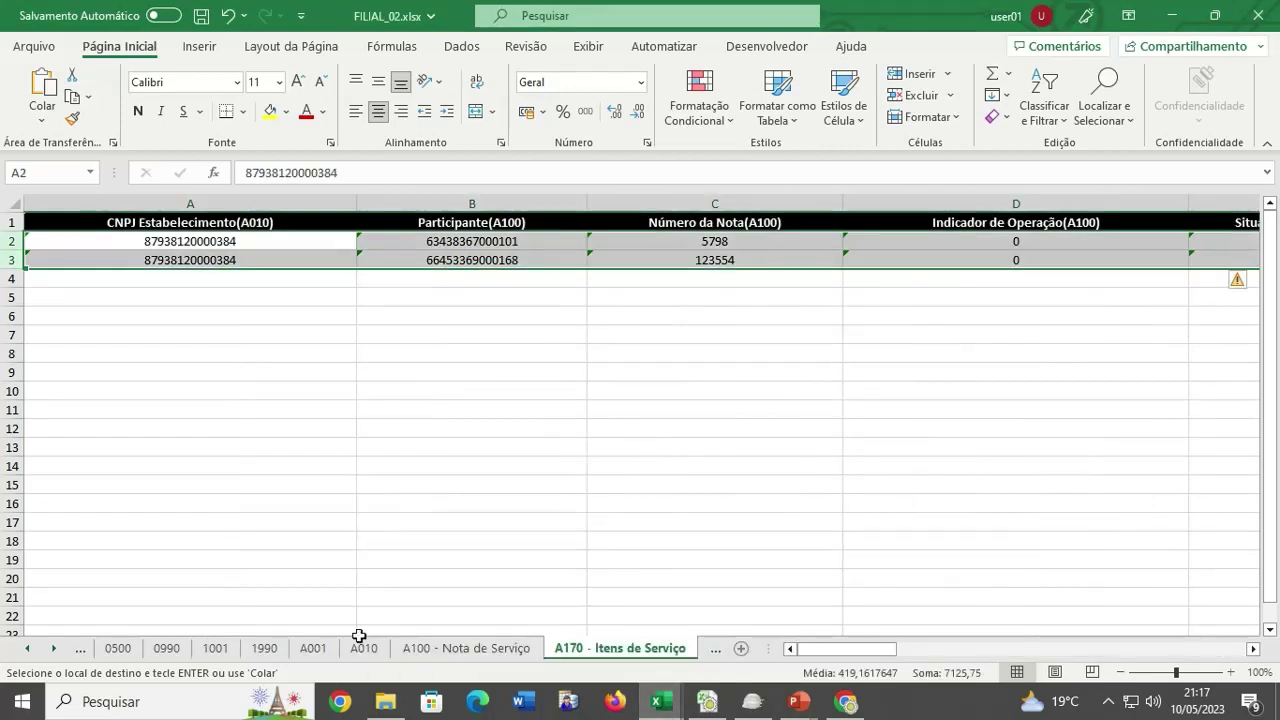
pyautogui.click(55, 650)
pyautogui.click(55, 650)
pyautogui.click(55, 650)
pyautogui.click(55, 650)
pyautogui.click(55, 650)
pyautogui.click(55, 650)
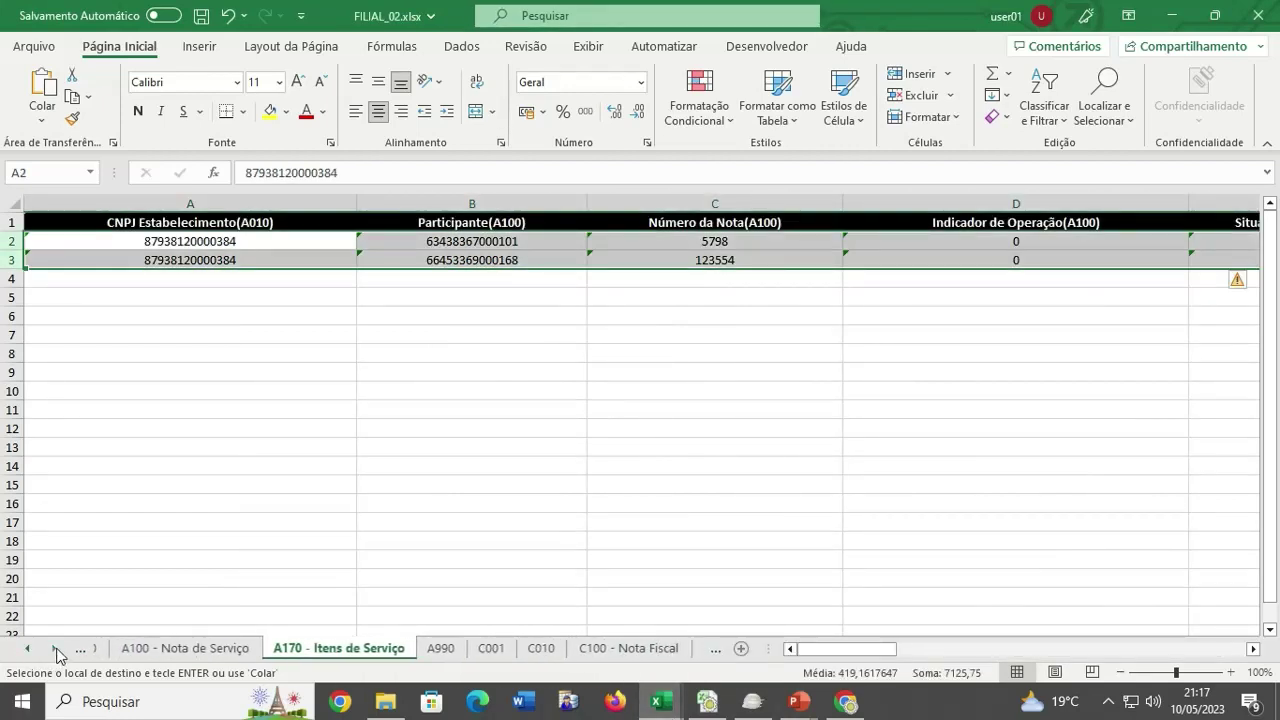
pyautogui.click(526, 648)
pyautogui.click(9, 242)
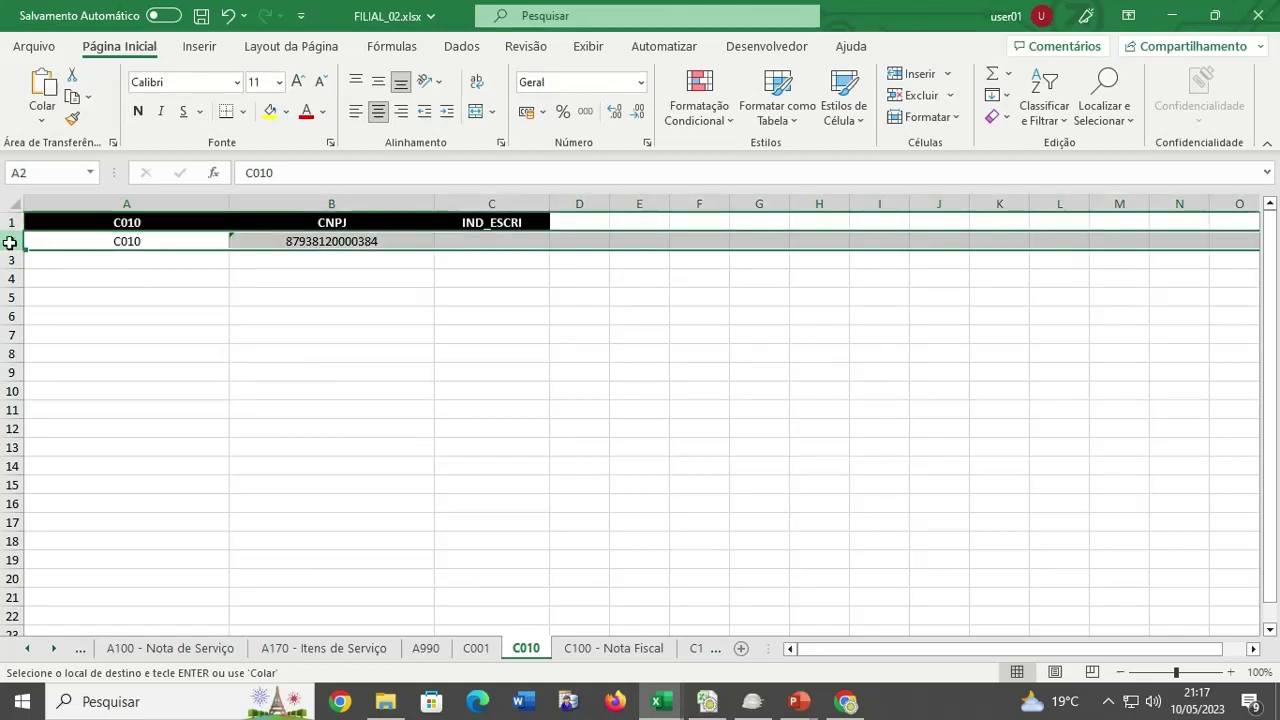
# Paste the copied FILIAL_02 establishment record into row 4 of MATRIZ_01's sheet C010.
pyautogui.moveTo(661, 701)
pyautogui.click(440, 590)
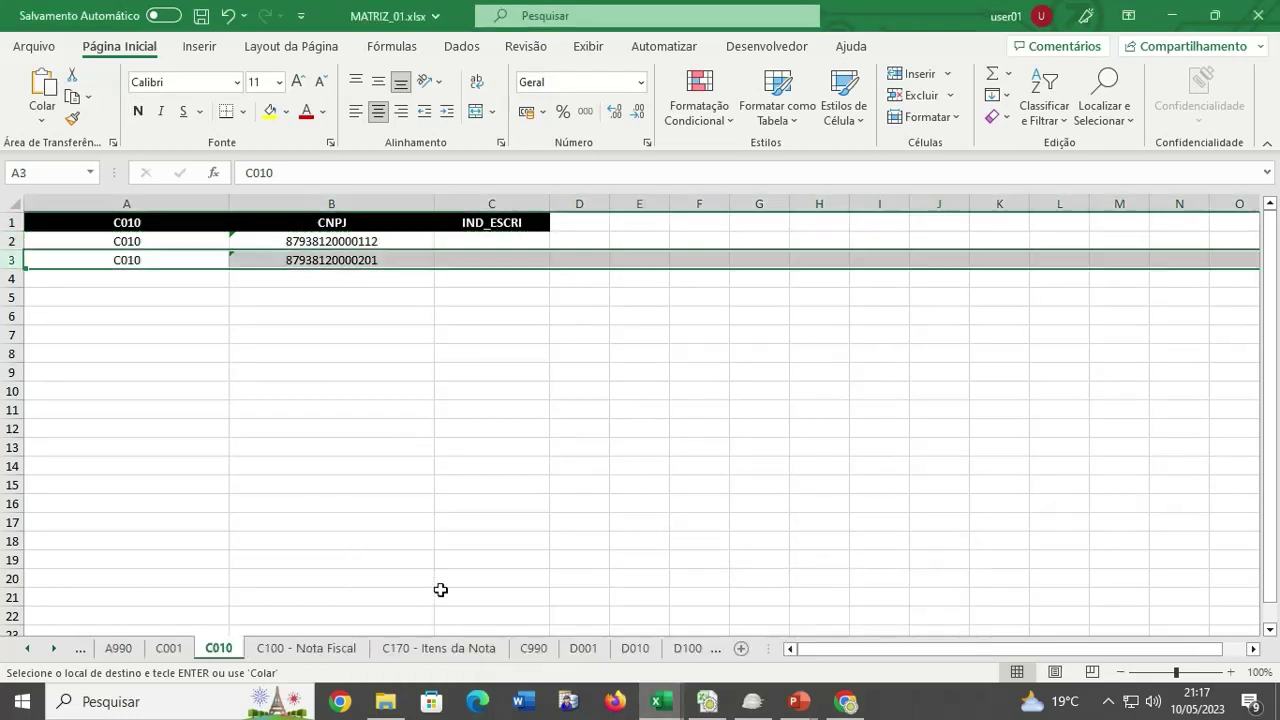
pyautogui.click(73, 280)
pyautogui.hotkey('ctrl', 'v')
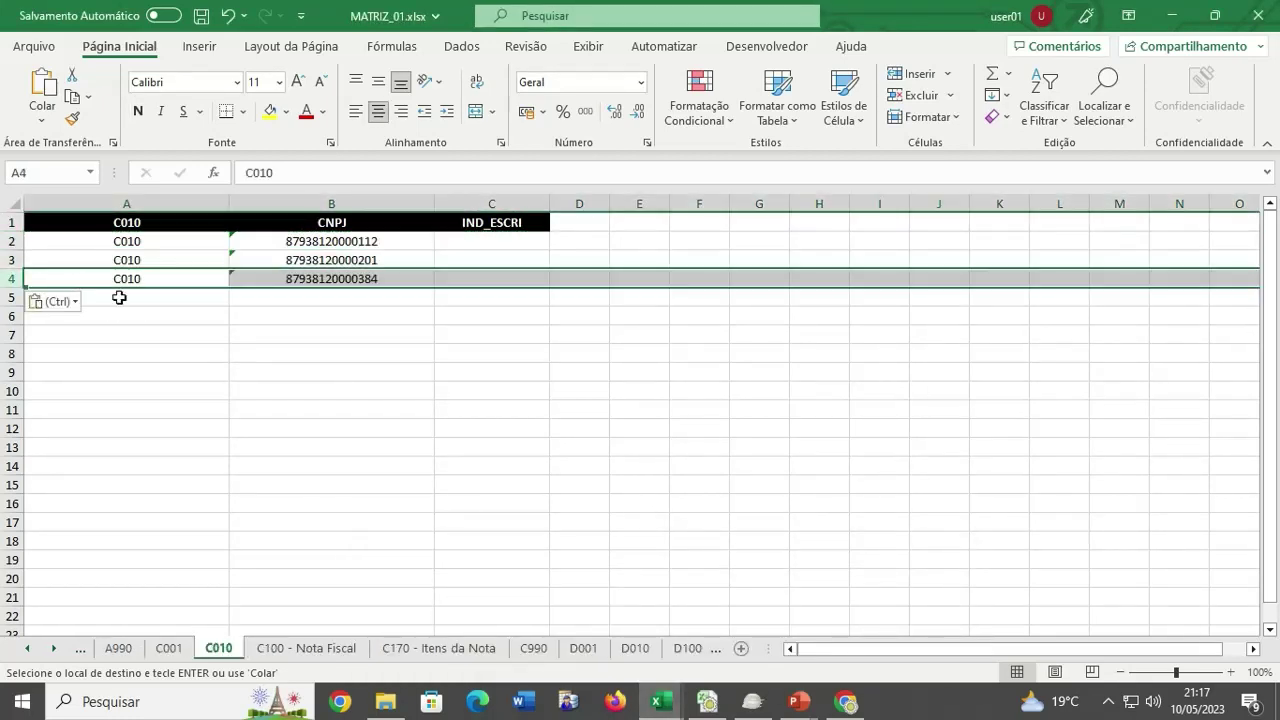
pyautogui.click(231, 310)
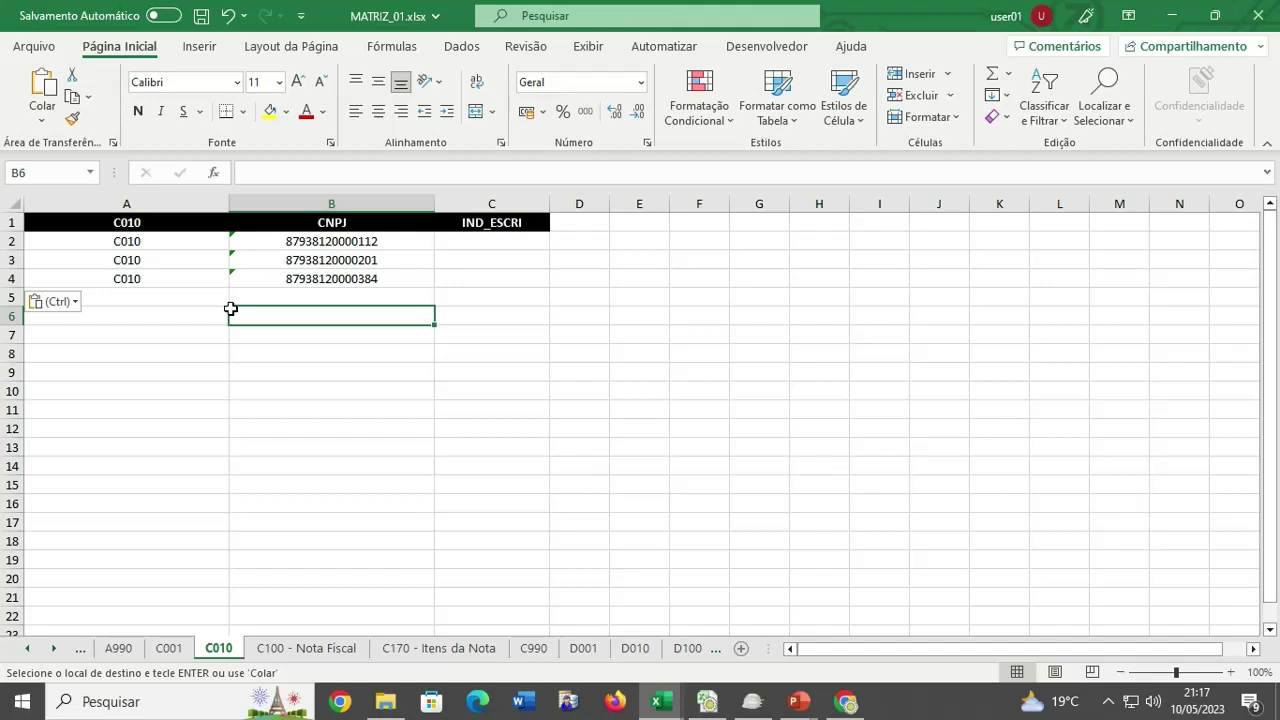
# Open sheet C100 - Nota Fiscal in MATRIZ_01, and copy rows 2 to 5 of the matching sheet in the FILIAL_01 workbook.
pyautogui.click(308, 648)
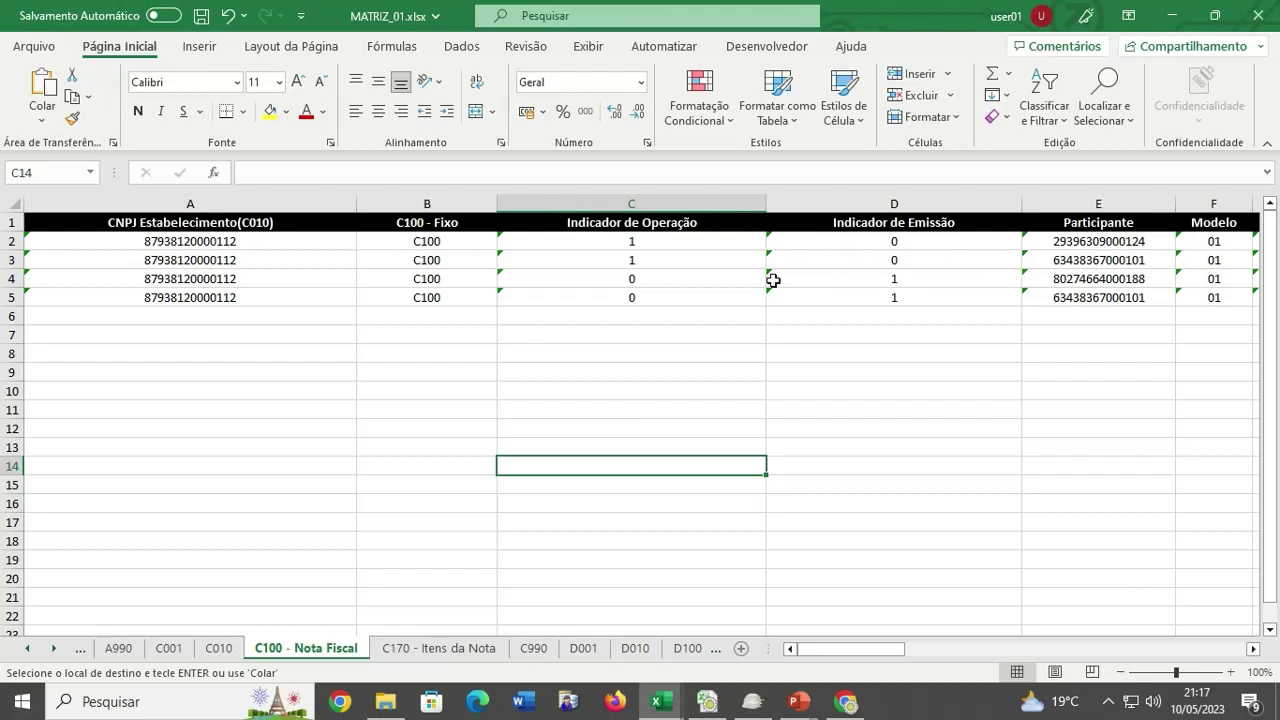
pyautogui.moveTo(660, 701)
pyautogui.click(643, 646)
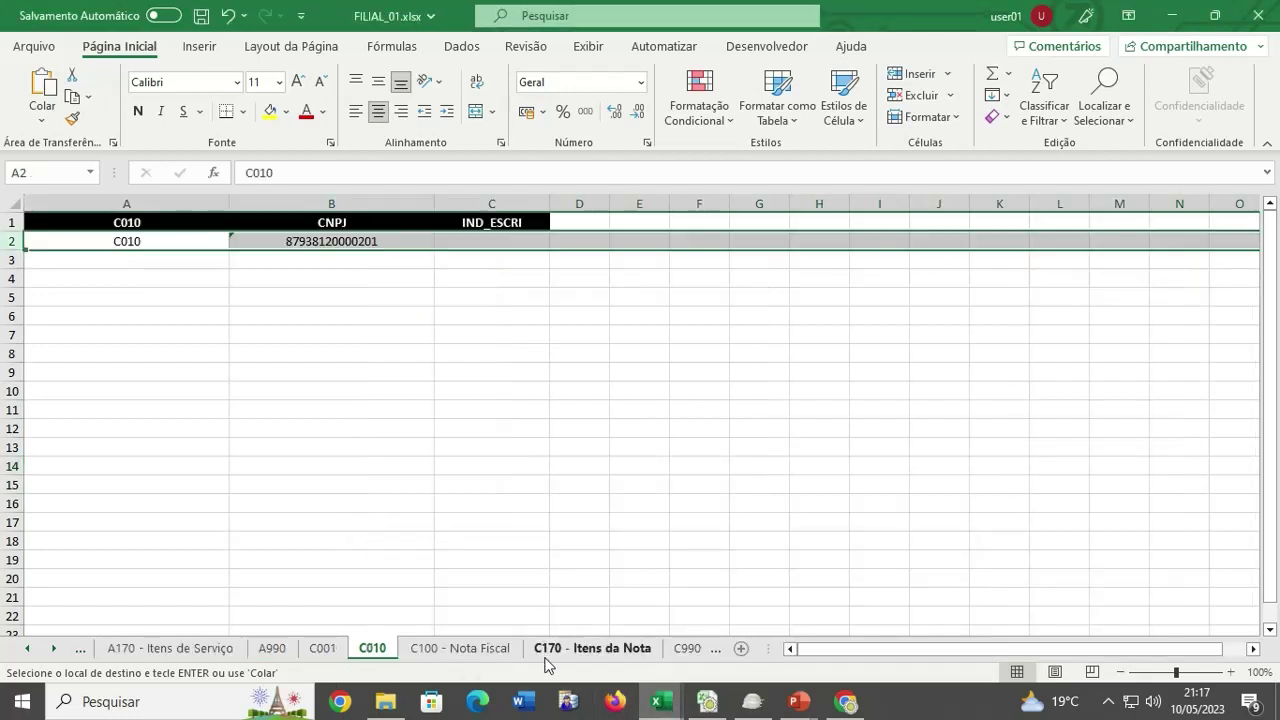
pyautogui.click(440, 648)
pyautogui.click(530, 430)
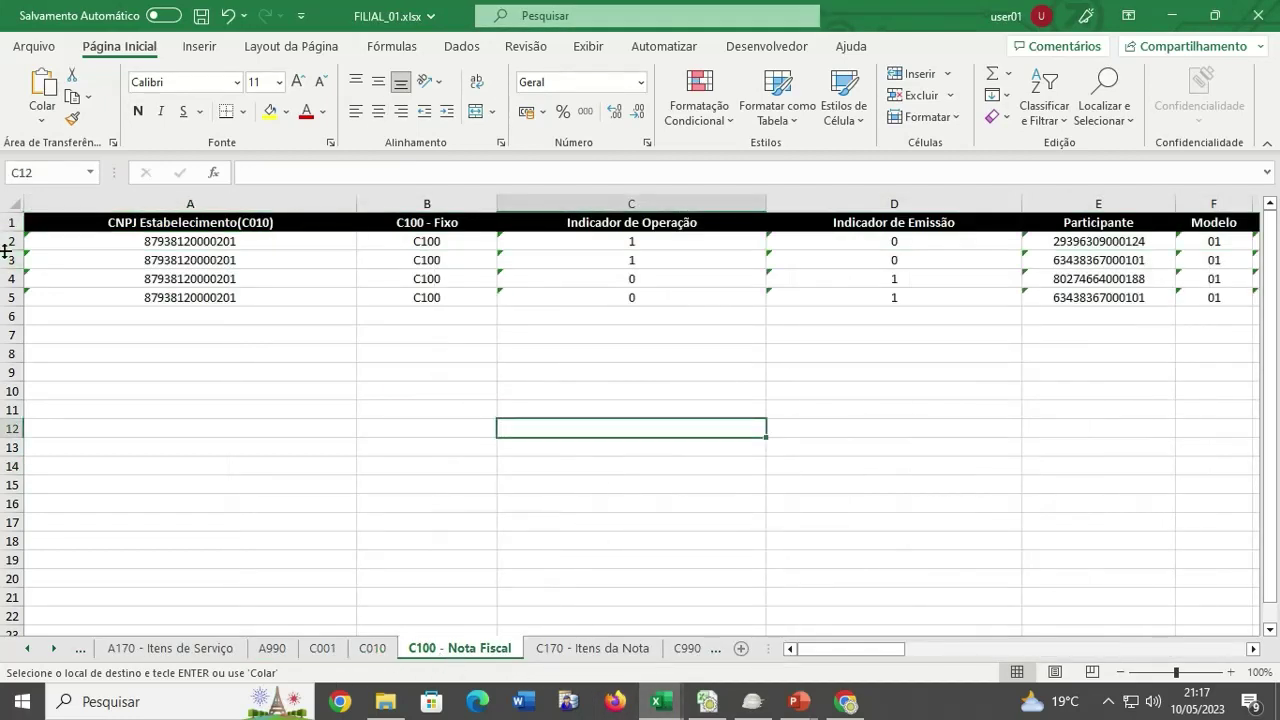
pyautogui.moveTo(8, 241); pyautogui.dragTo(8, 297)
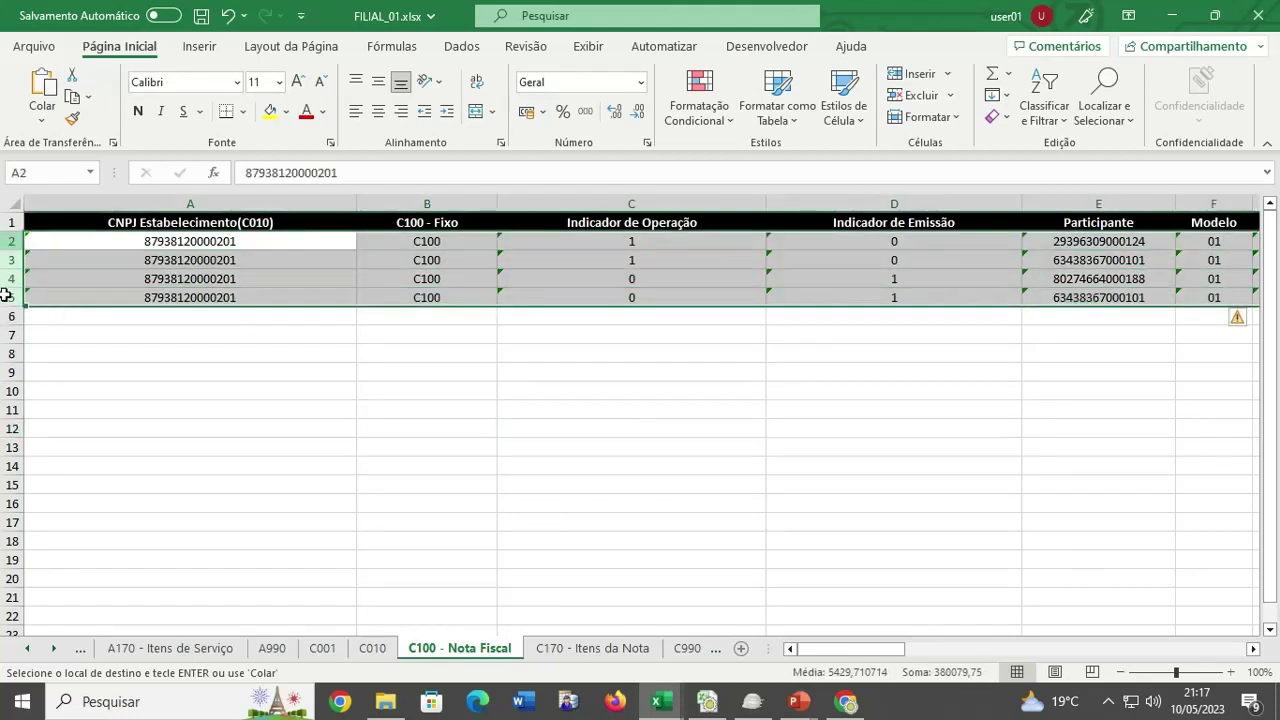
pyautogui.hotkey('ctrl', 'c')
# Paste the copied FILIAL_01 invoice records into rows 6 to 9 of MATRIZ_01's sheet C100 - Nota Fiscal.
pyautogui.moveTo(660, 701)
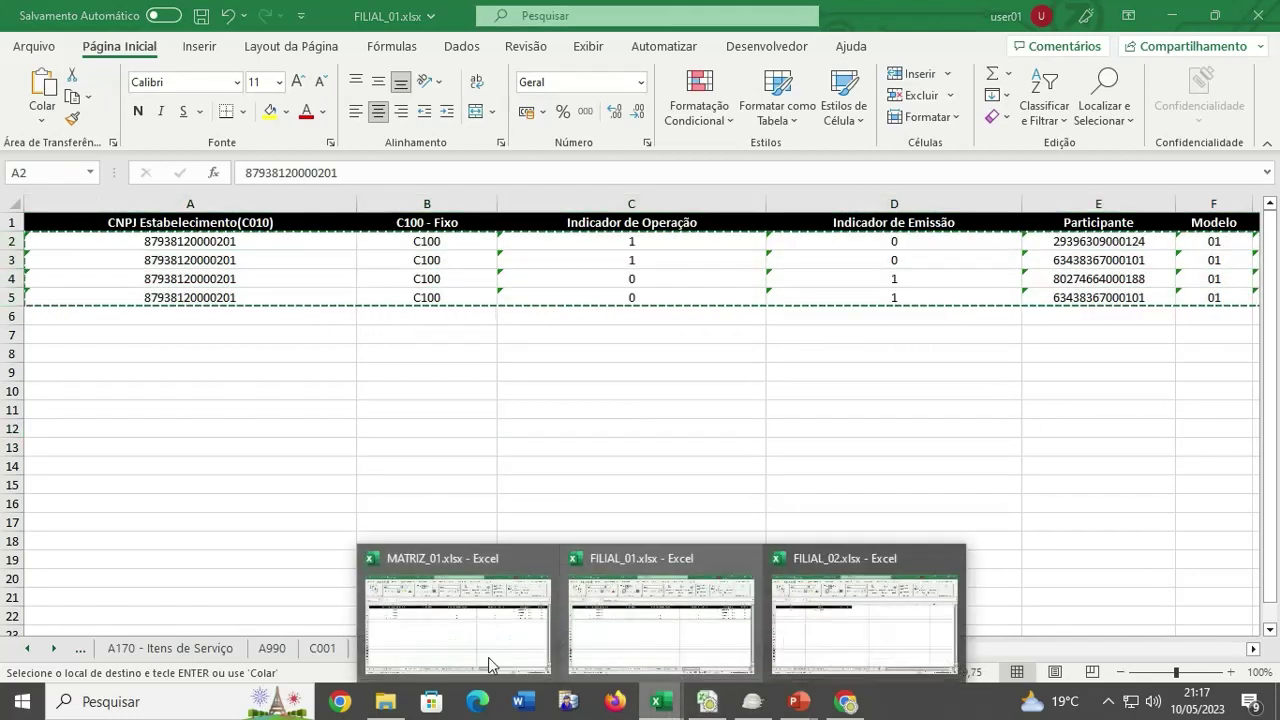
pyautogui.click(489, 660)
pyautogui.click(74, 318)
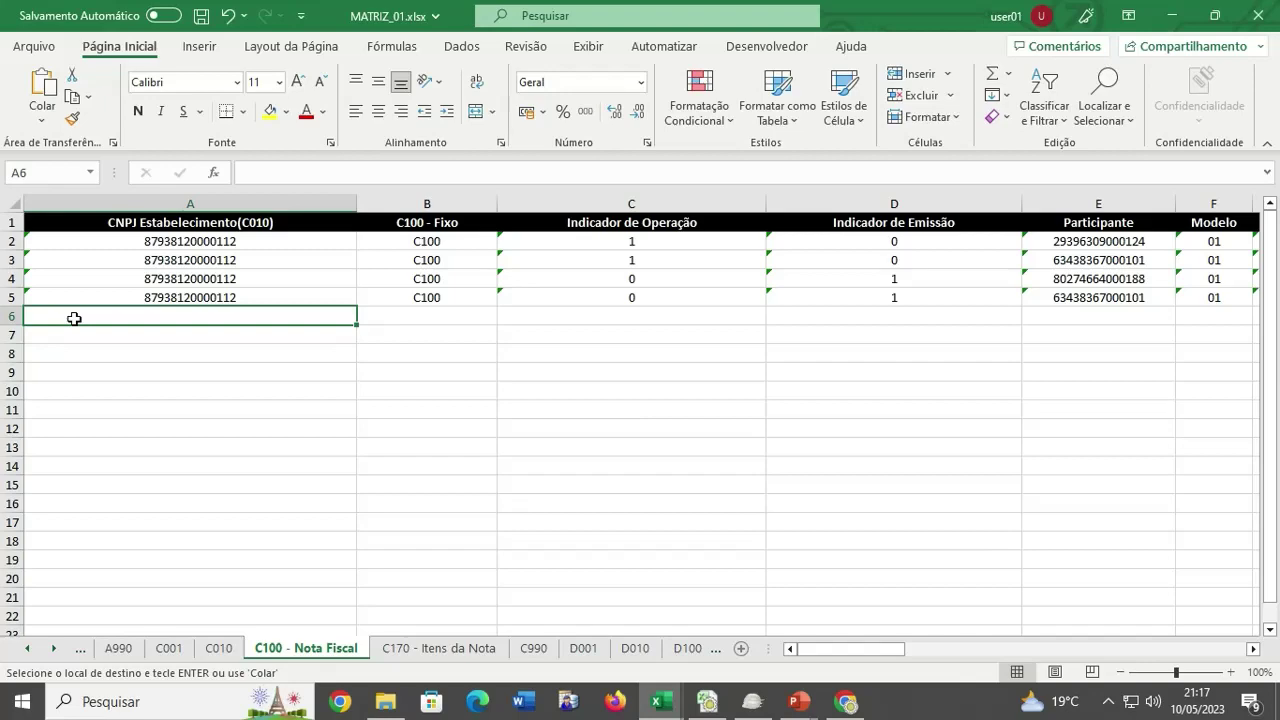
pyautogui.hotkey('ctrl', 'v')
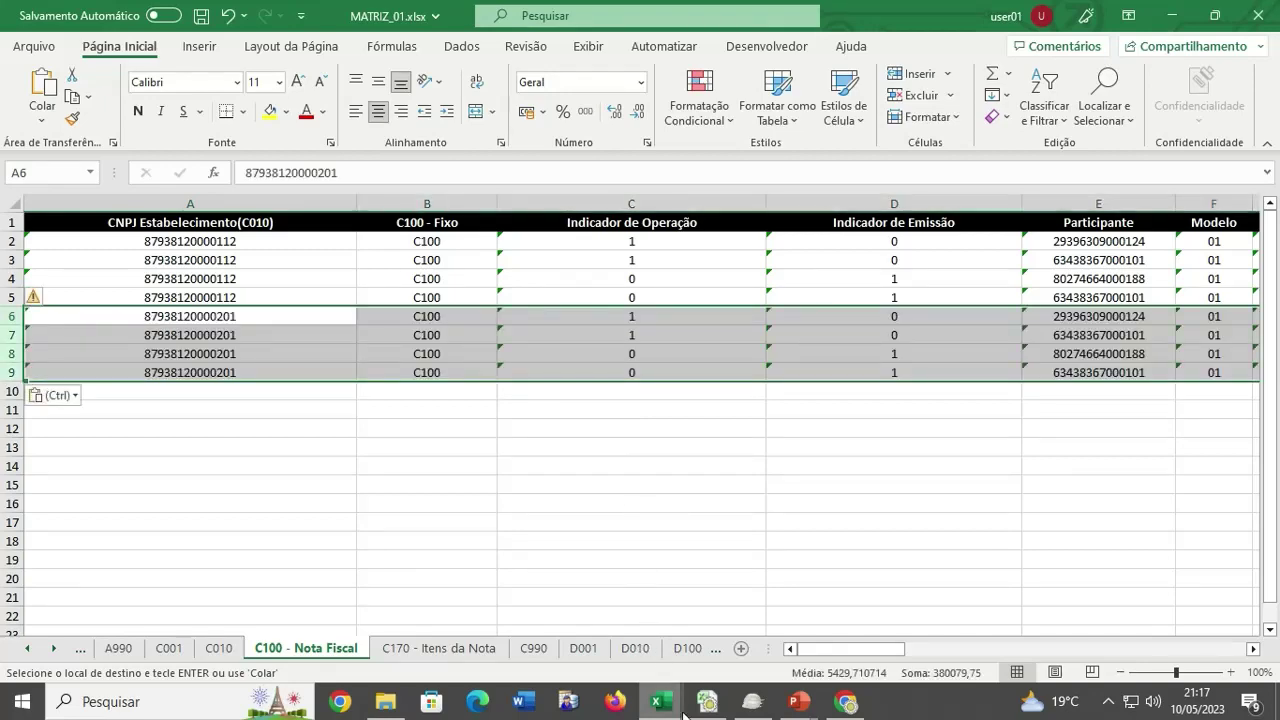
# Copy rows 2 to 5 of sheet C100 - Nota Fiscal in the FILIAL_02 workbook.
pyautogui.moveTo(660, 701)
pyautogui.click(788, 611)
pyautogui.click(600, 648)
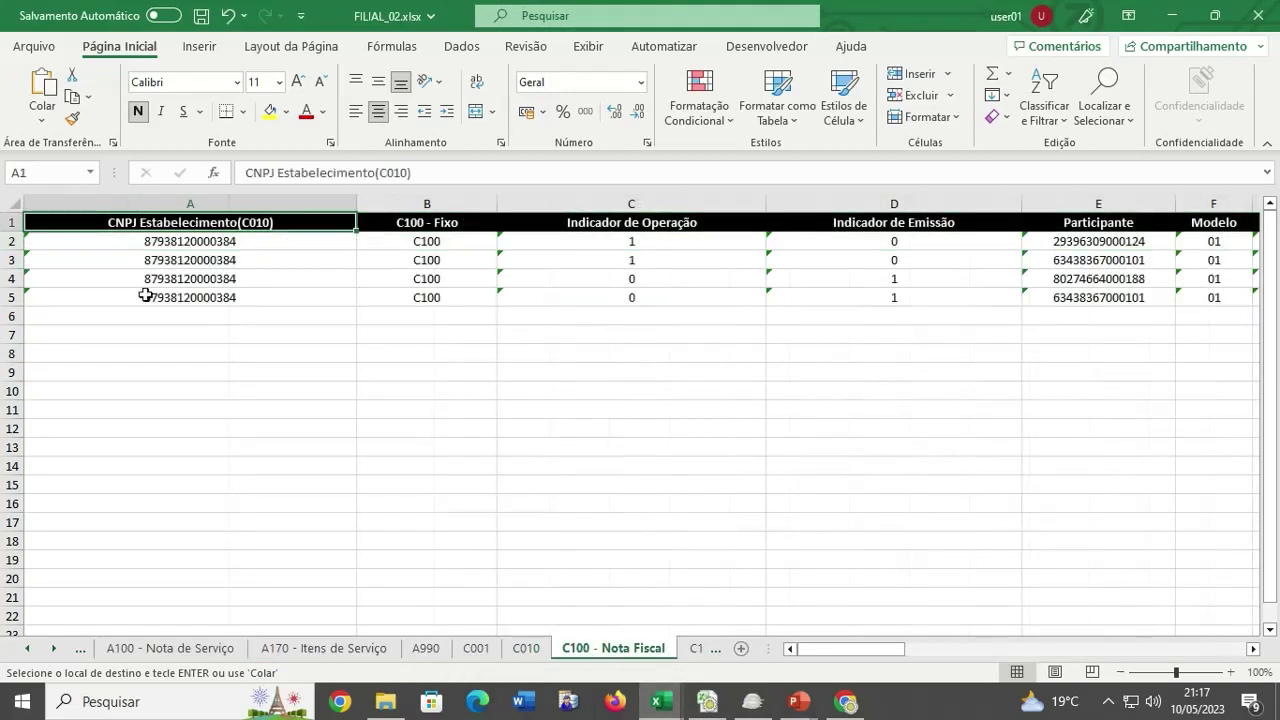
pyautogui.click(6, 248)
pyautogui.moveTo(6, 248); pyautogui.dragTo(6, 297)
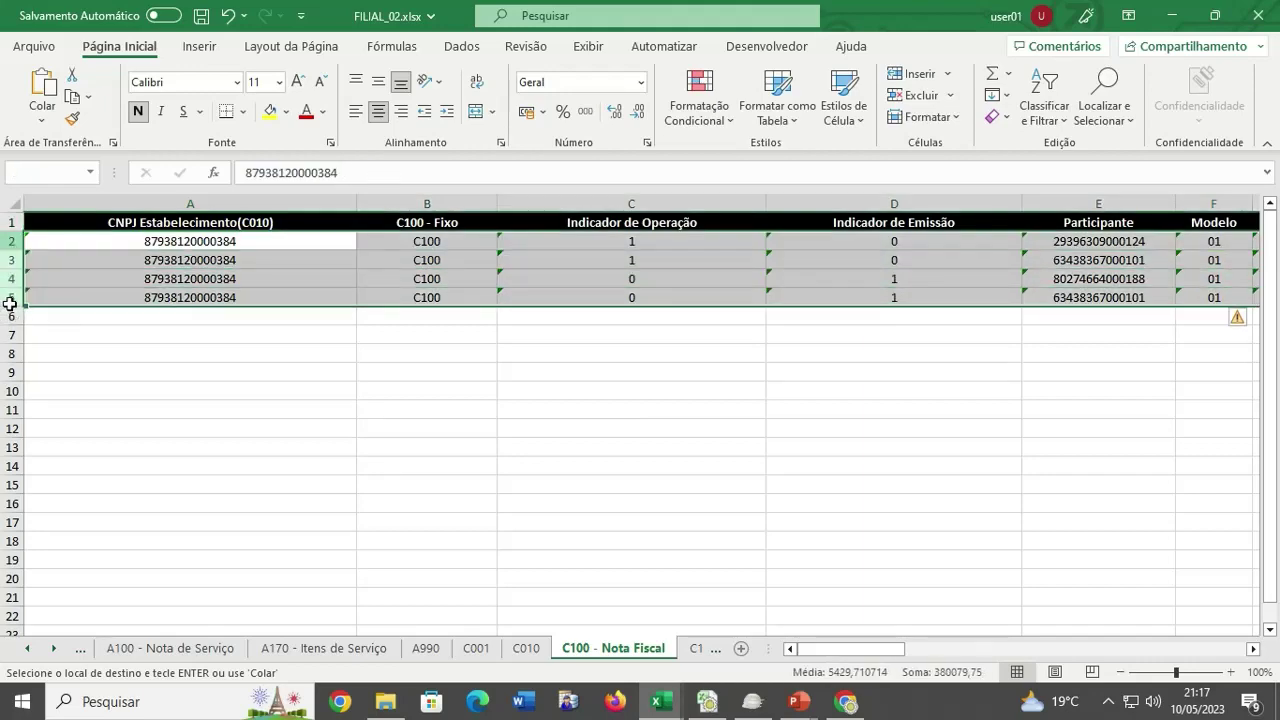
pyautogui.hotkey('ctrl', 'c')
# Paste the copied FILIAL_02 invoice records into rows 10 to 13 of MATRIZ_01's sheet C100 - Nota Fiscal.
pyautogui.moveTo(660, 701)
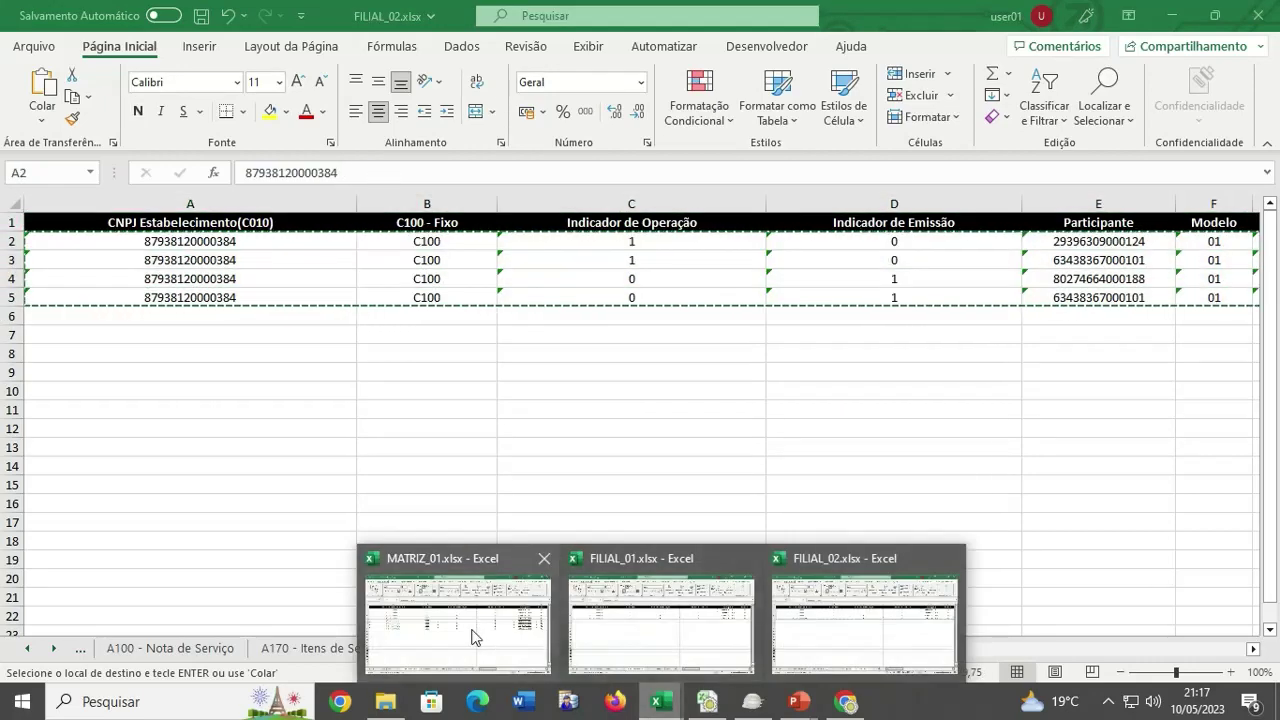
pyautogui.click(474, 634)
pyautogui.click(83, 393)
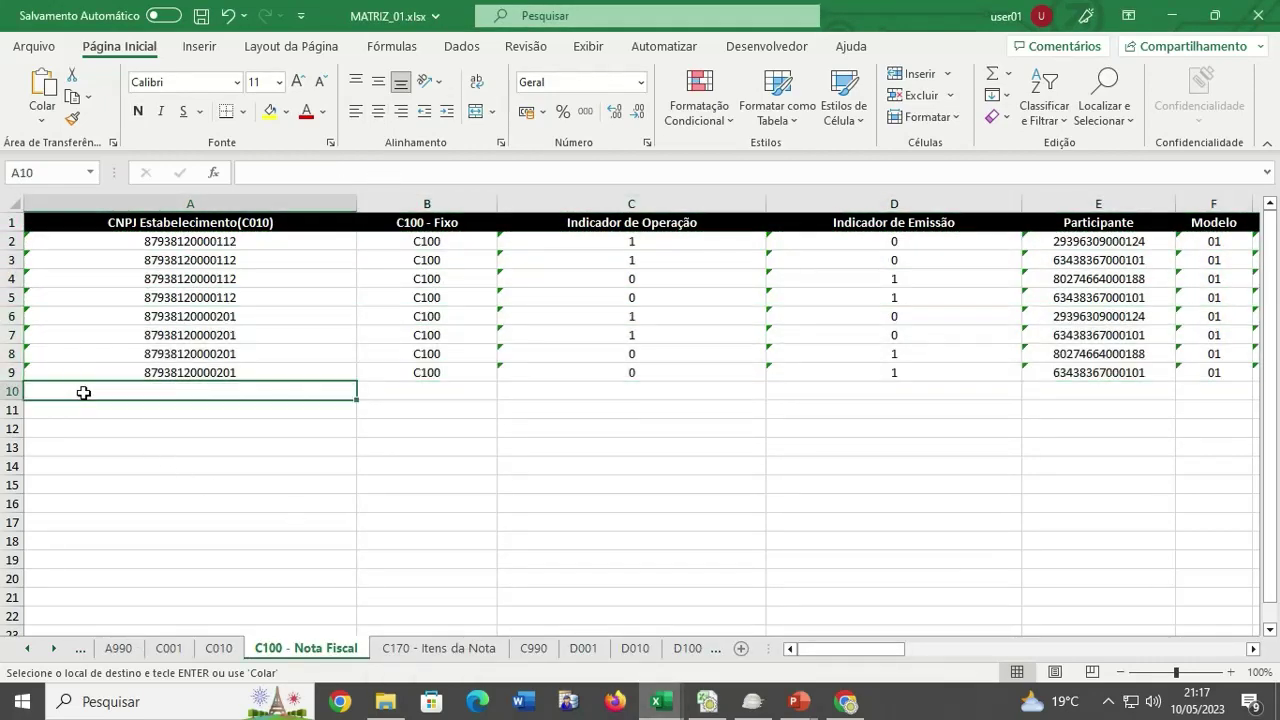
pyautogui.hotkey('ctrl', 'v')
pyautogui.click(234, 494)
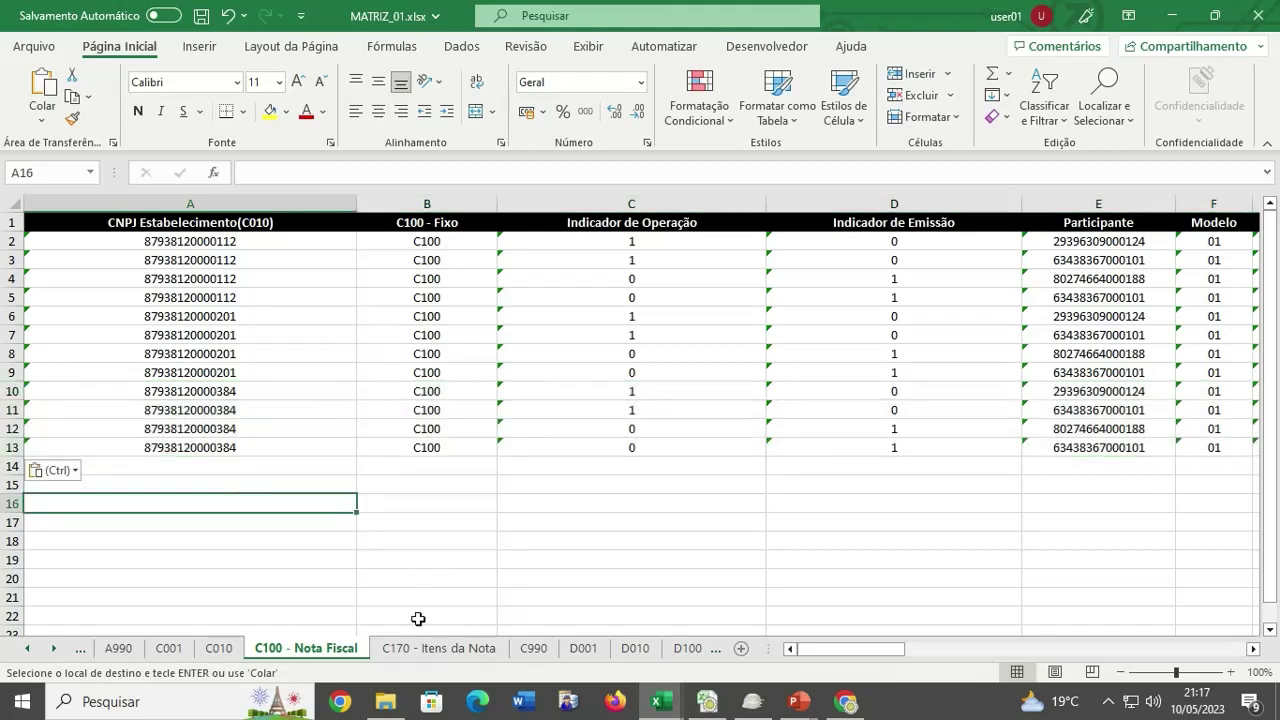
# Examine the invoice numbers of the item records on MATRIZ_01's sheet C170 - Itens da Nota.
pyautogui.click(420, 650)
pyautogui.click(778, 431)
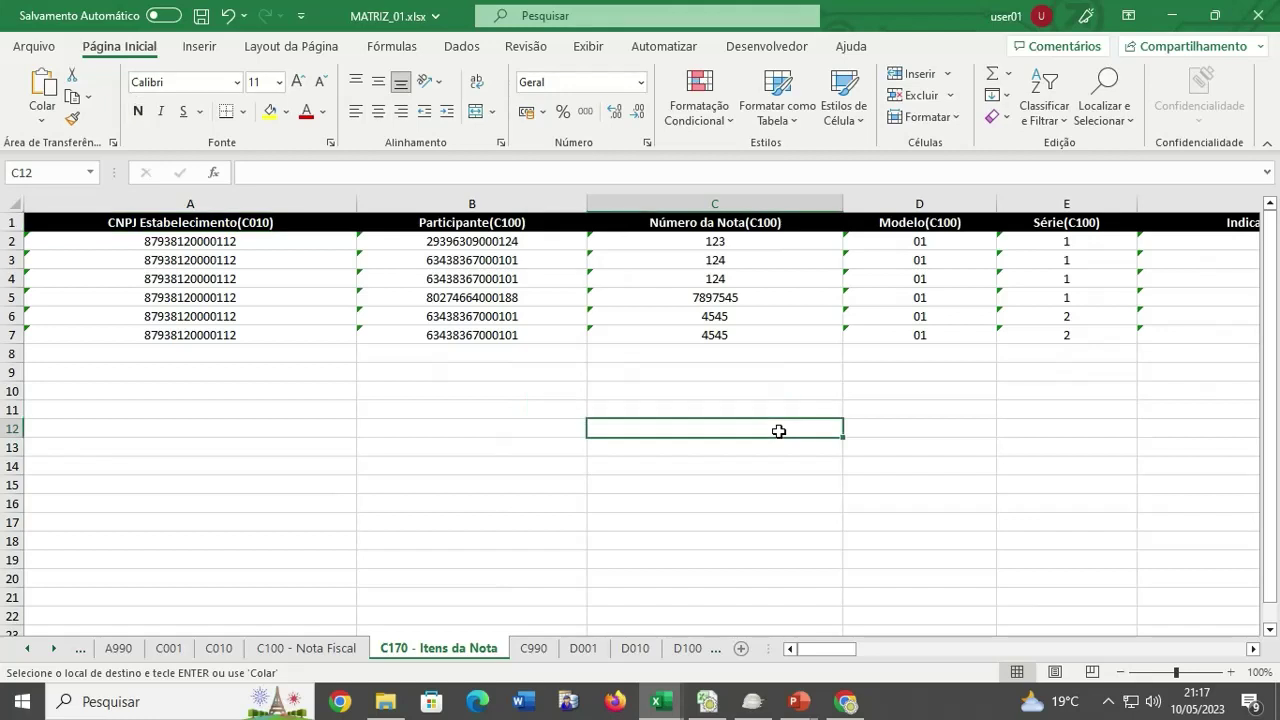
pyautogui.click(659, 240)
pyautogui.press('Down')
pyautogui.press('Down')
pyautogui.press('Down')
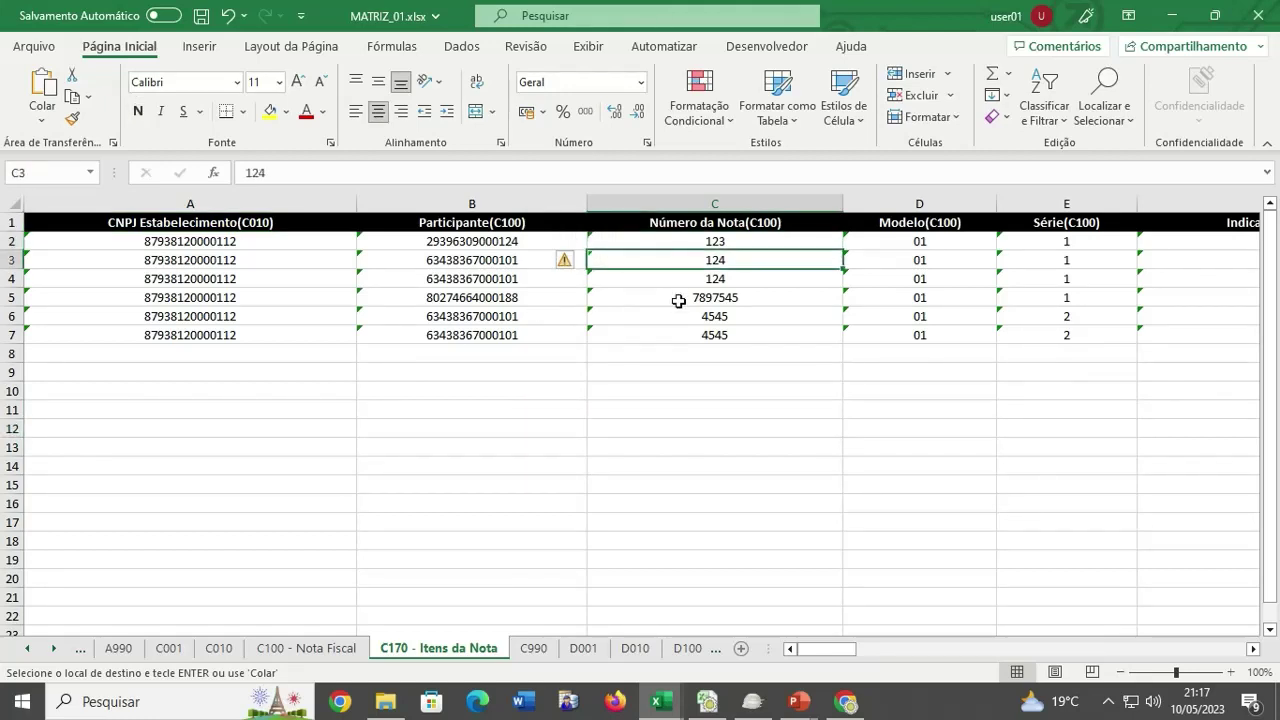
pyautogui.press('Down')
pyautogui.press('Down')
pyautogui.press('Down')
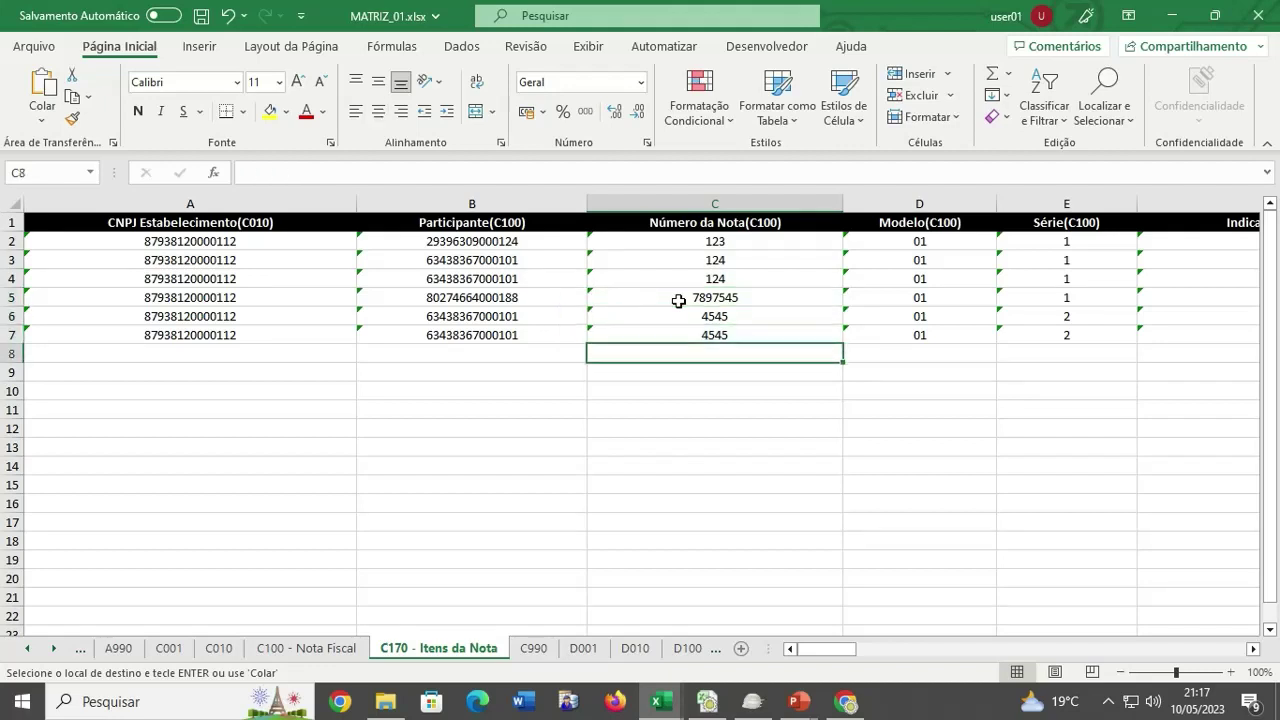
pyautogui.press('Up')
pyautogui.press('Up')
pyautogui.press('Up')
pyautogui.press('Up')
pyautogui.press('Up')
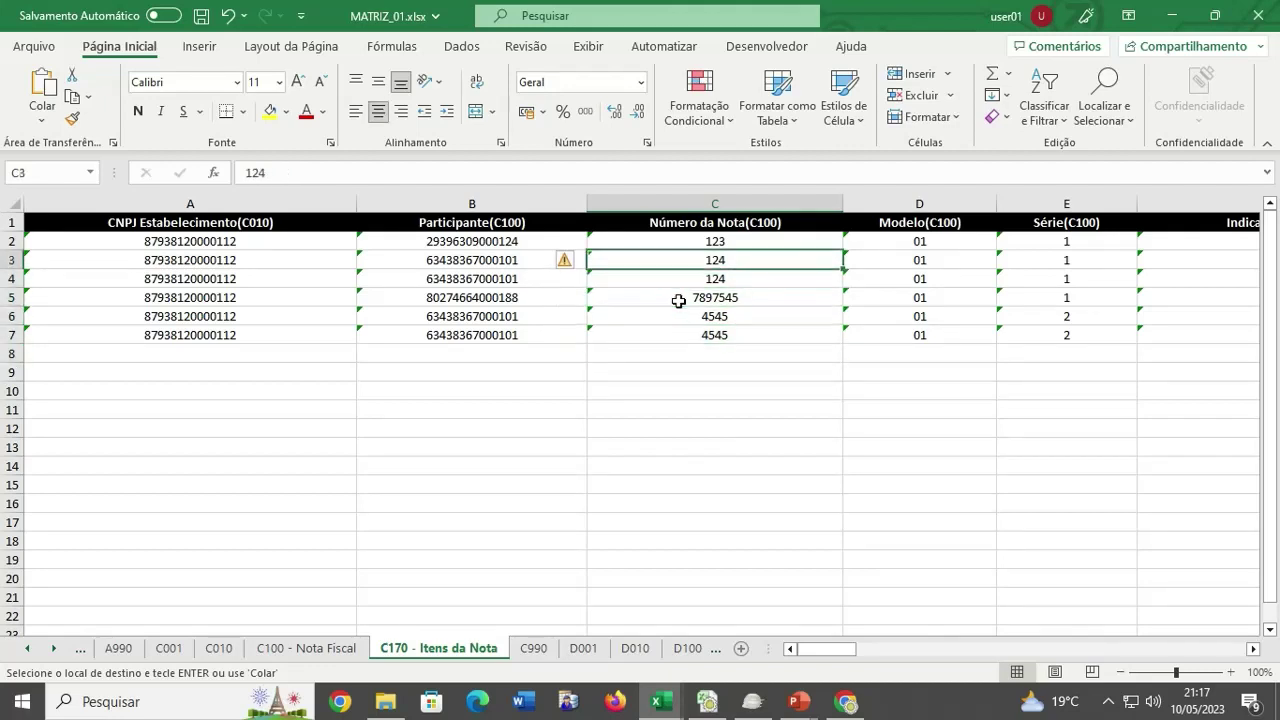
pyautogui.click(628, 539)
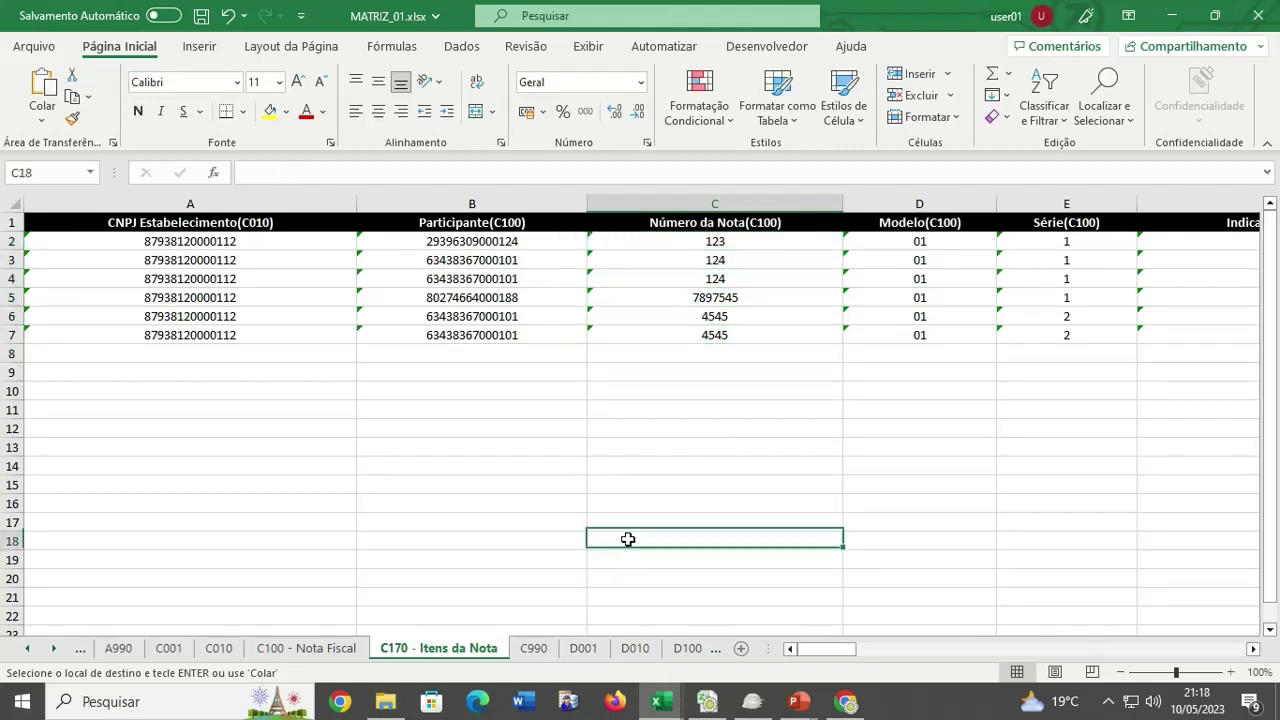
pyautogui.click(363, 425)
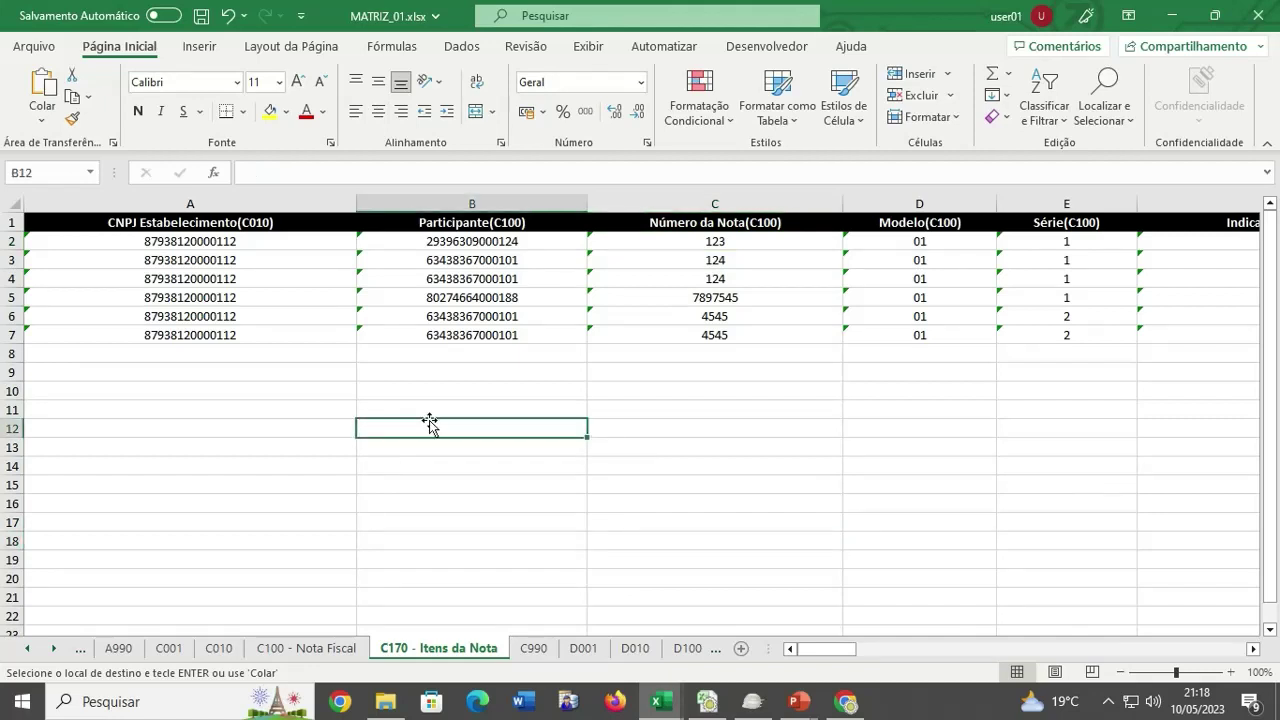
# Copy rows 2 to 7 of sheet C170 - Itens da Nota in the FILIAL_01 workbook.
pyautogui.click(662, 706)
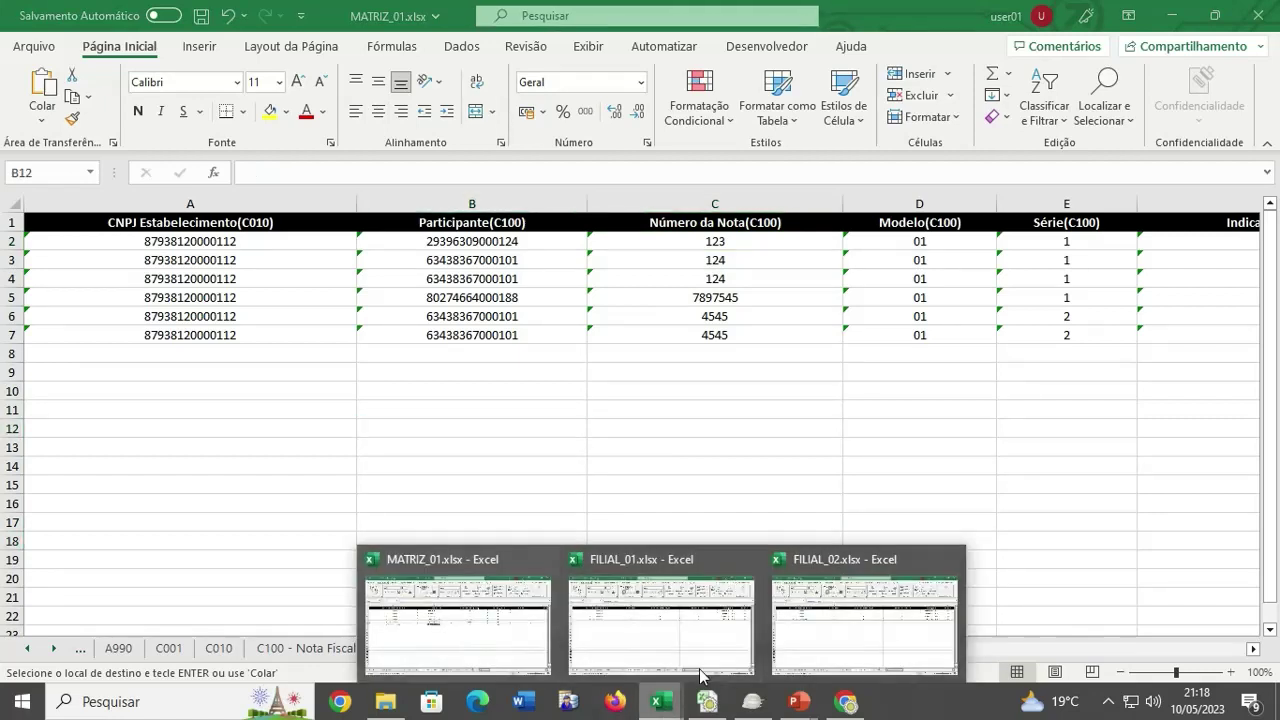
pyautogui.click(606, 634)
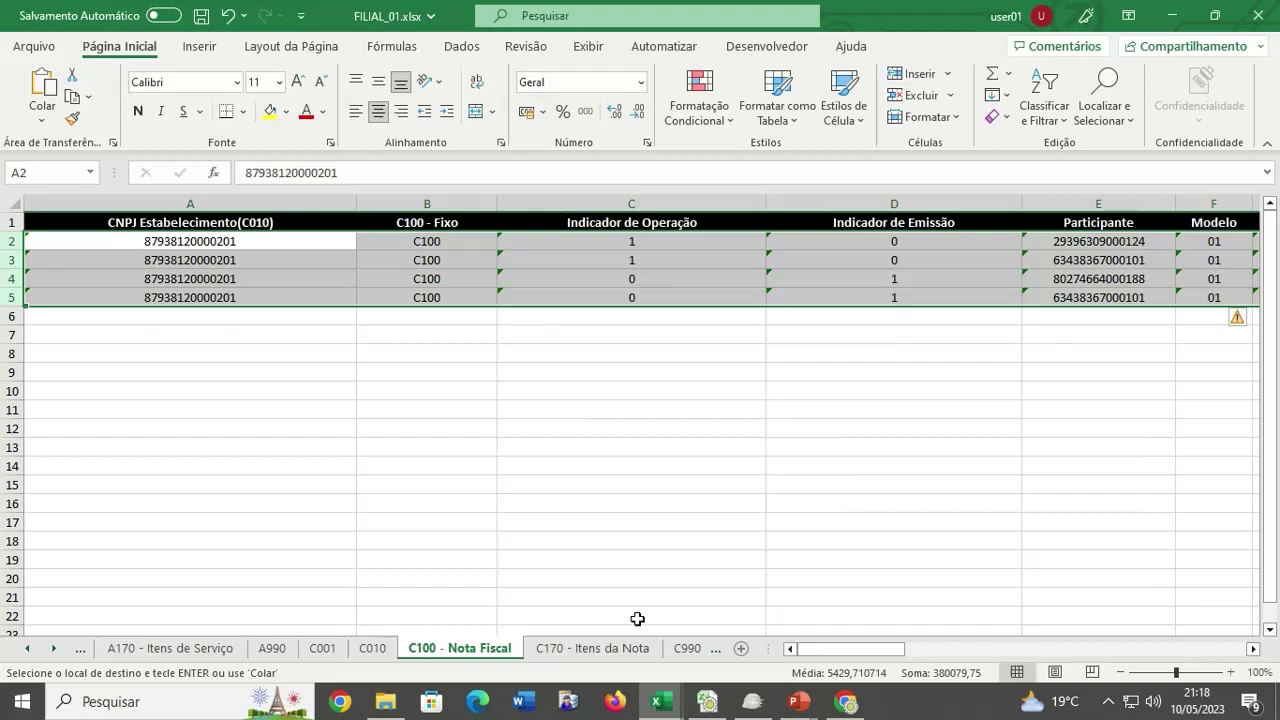
pyautogui.click(590, 649)
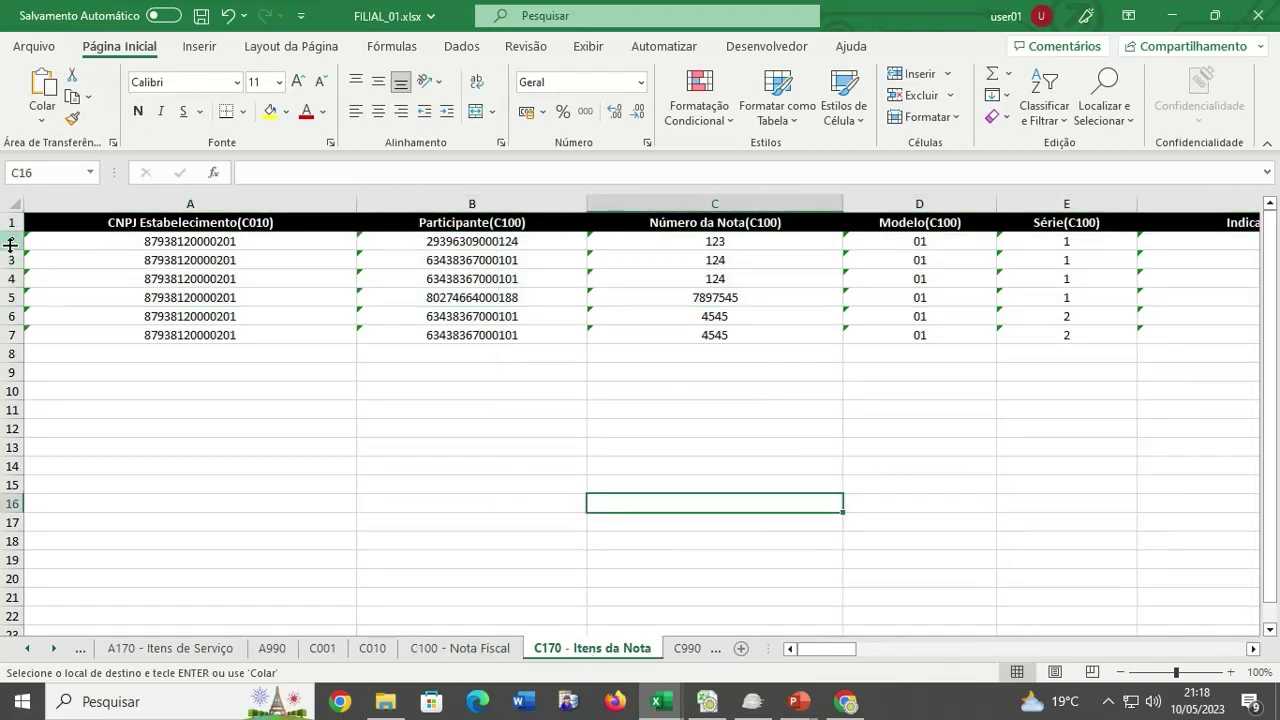
pyautogui.moveTo(10, 245); pyautogui.dragTo(10, 338)
pyautogui.hotkey('ctrl', 'c')
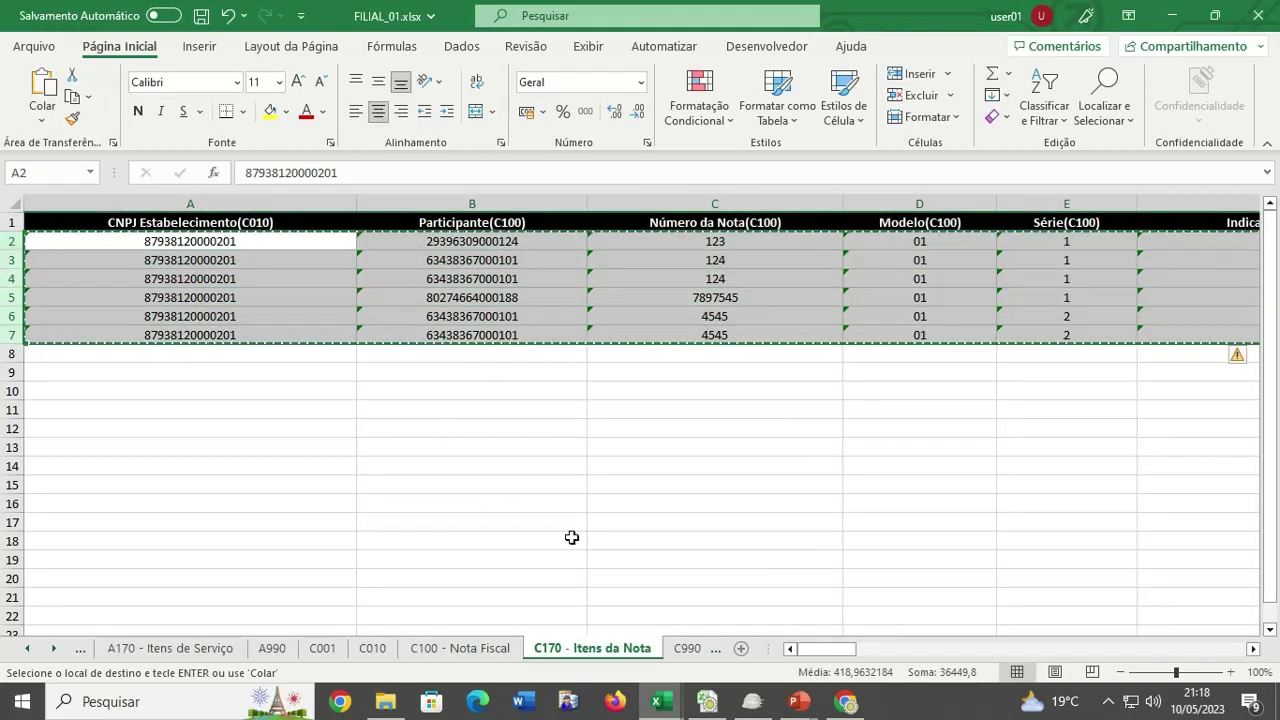
# Paste the copied FILIAL_01 item records into rows 8 to 13 of MATRIZ_01's sheet C170 - Itens da Nota.
pyautogui.moveTo(660, 701)
pyautogui.click(430, 620)
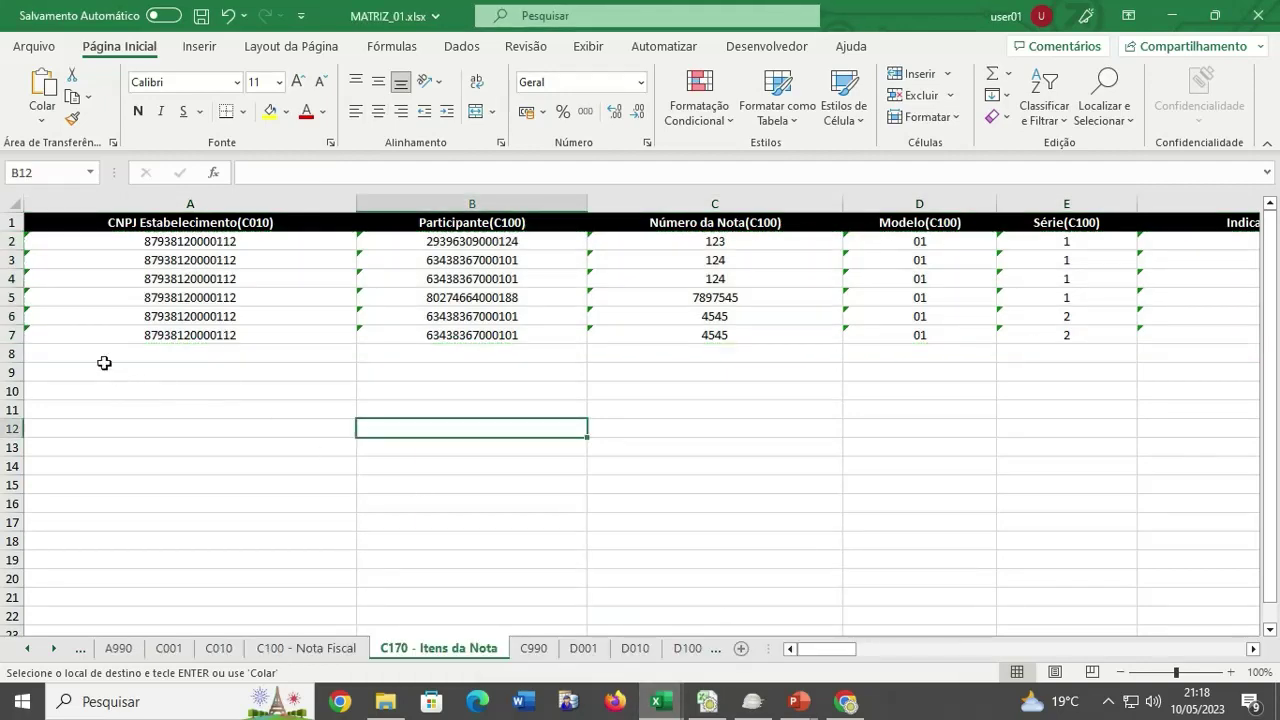
pyautogui.click(104, 358)
pyautogui.hotkey('ctrl', 'v')
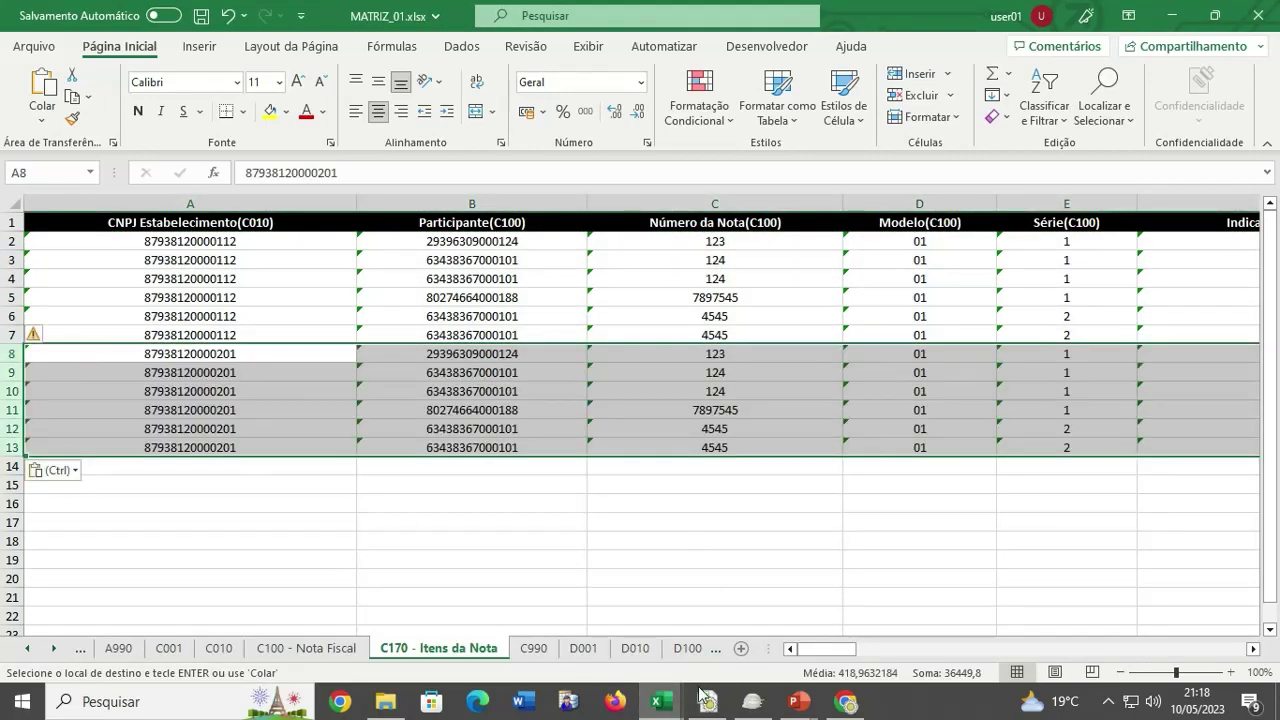
# Copy rows 2 to 7 of sheet C170 - Itens da Nota in the FILIAL_02 workbook.
pyautogui.moveTo(660, 701)
pyautogui.click(857, 612)
pyautogui.click(500, 523)
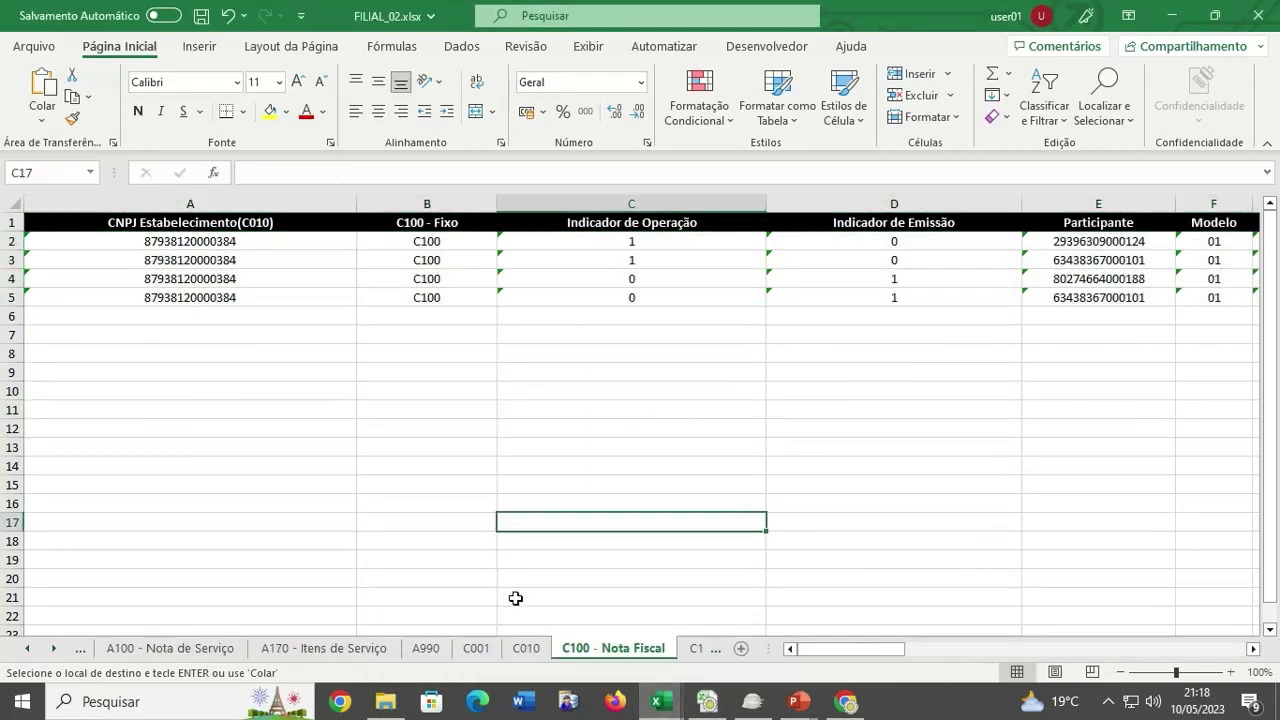
pyautogui.click(698, 648)
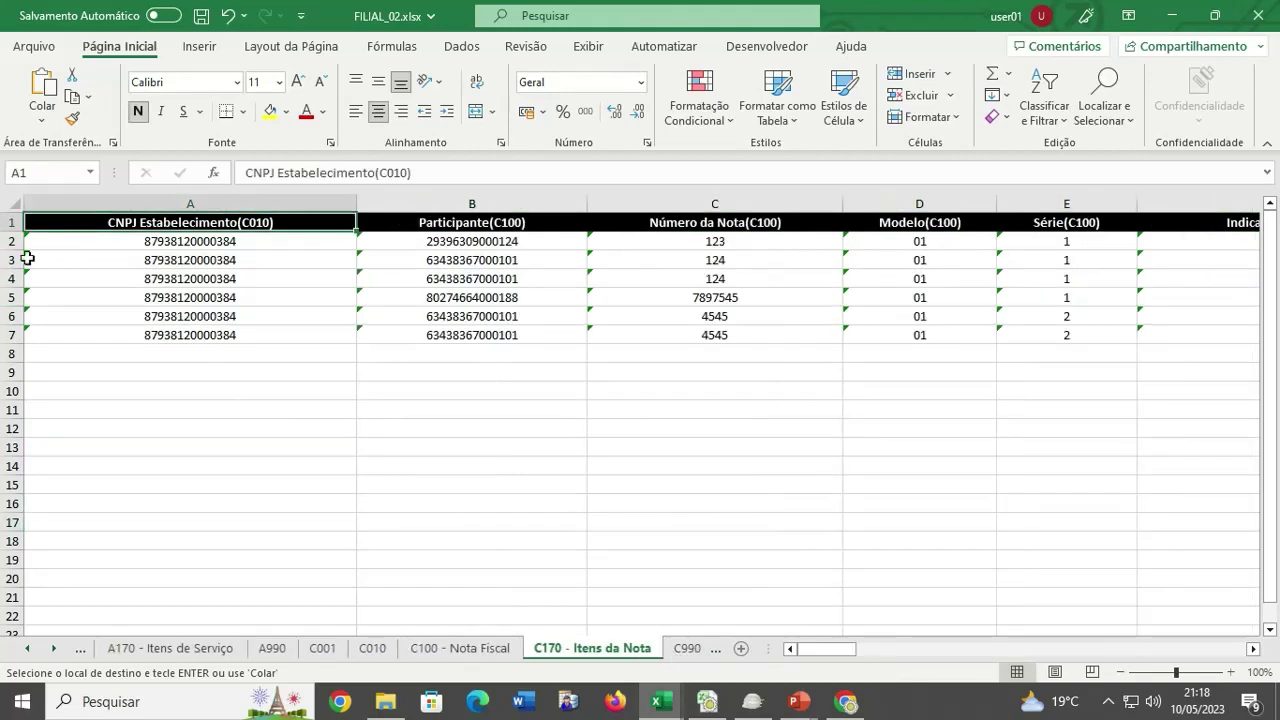
pyautogui.moveTo(11, 243); pyautogui.dragTo(10, 337)
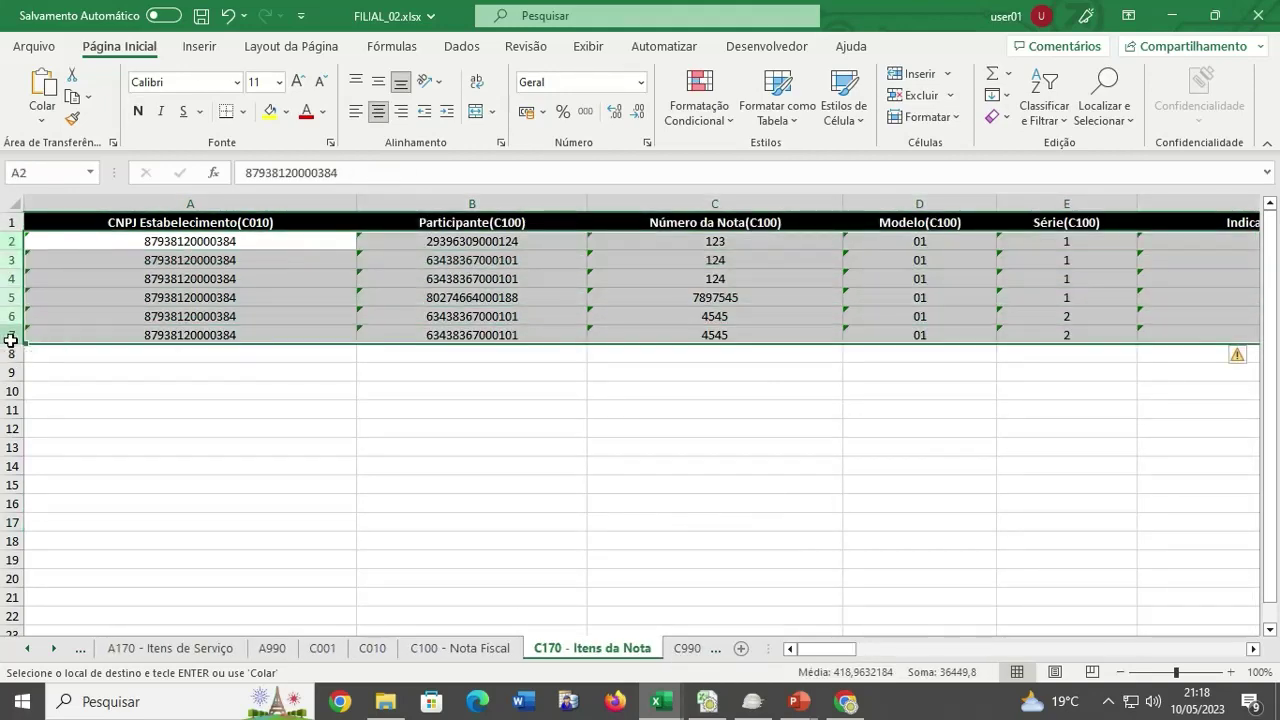
pyautogui.hotkey('ctrl', 'c')
# Paste the copied FILIAL_02 item records into rows 14 to 19 of MATRIZ_01's sheet C170 - Itens da Nota, and save the workbook.
pyautogui.click(660, 701)
pyautogui.click(490, 630)
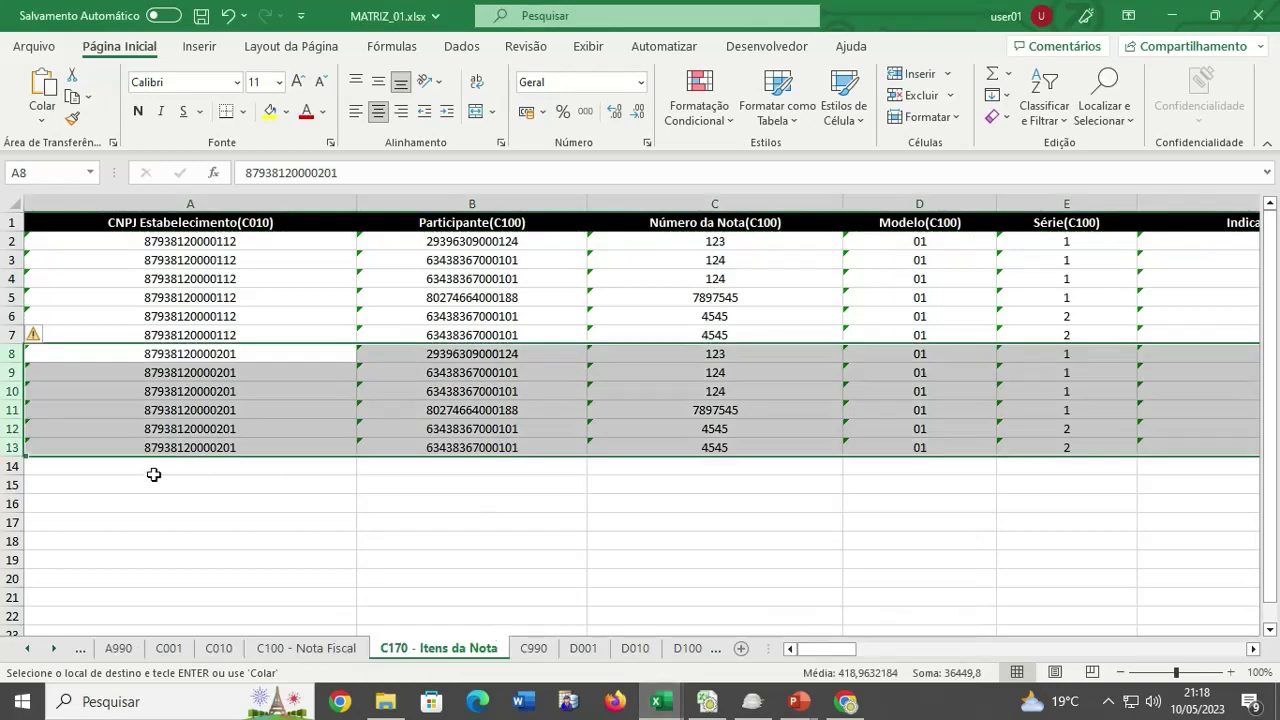
pyautogui.click(111, 467)
pyautogui.hotkey('ctrl', 'v')
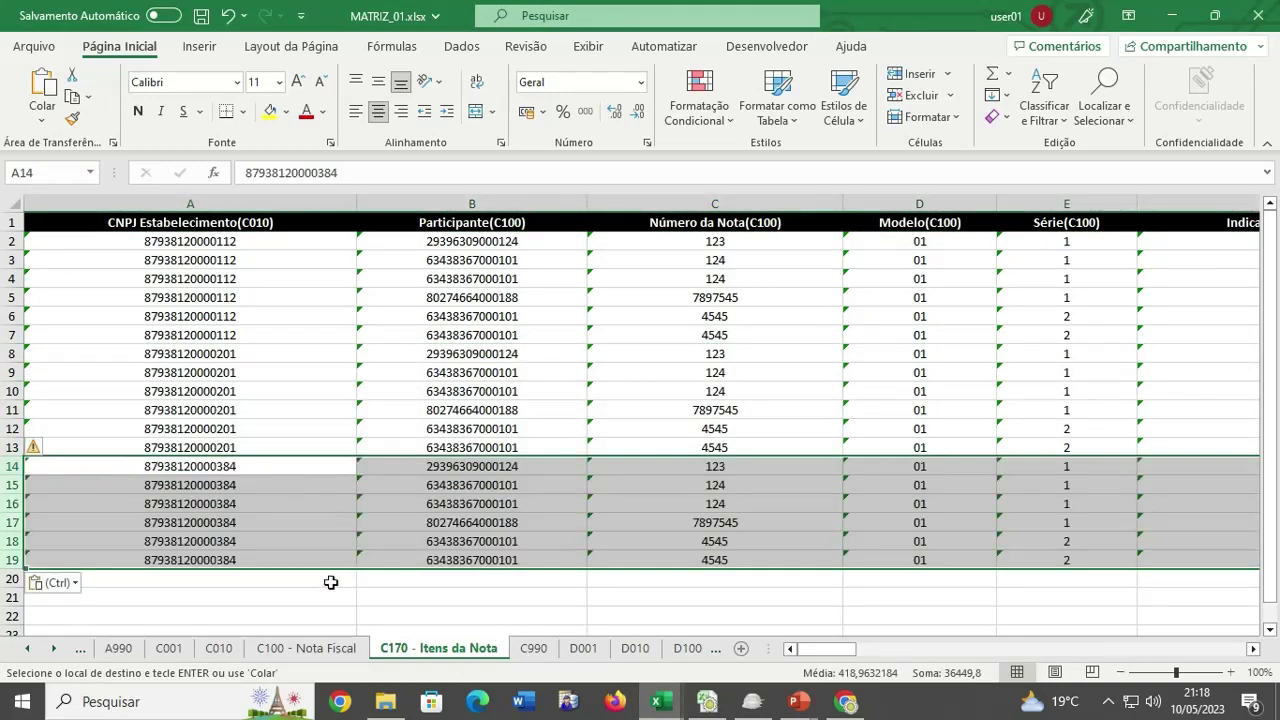
pyautogui.click(340, 612)
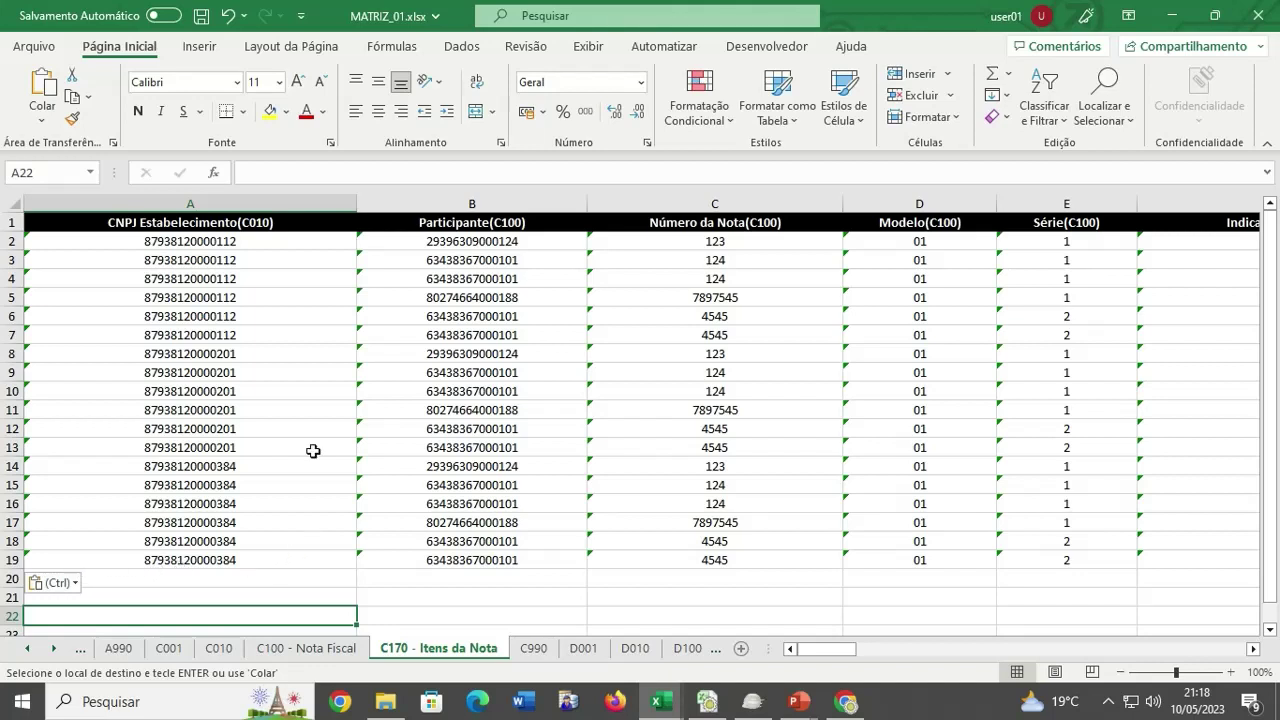
pyautogui.click(201, 15)
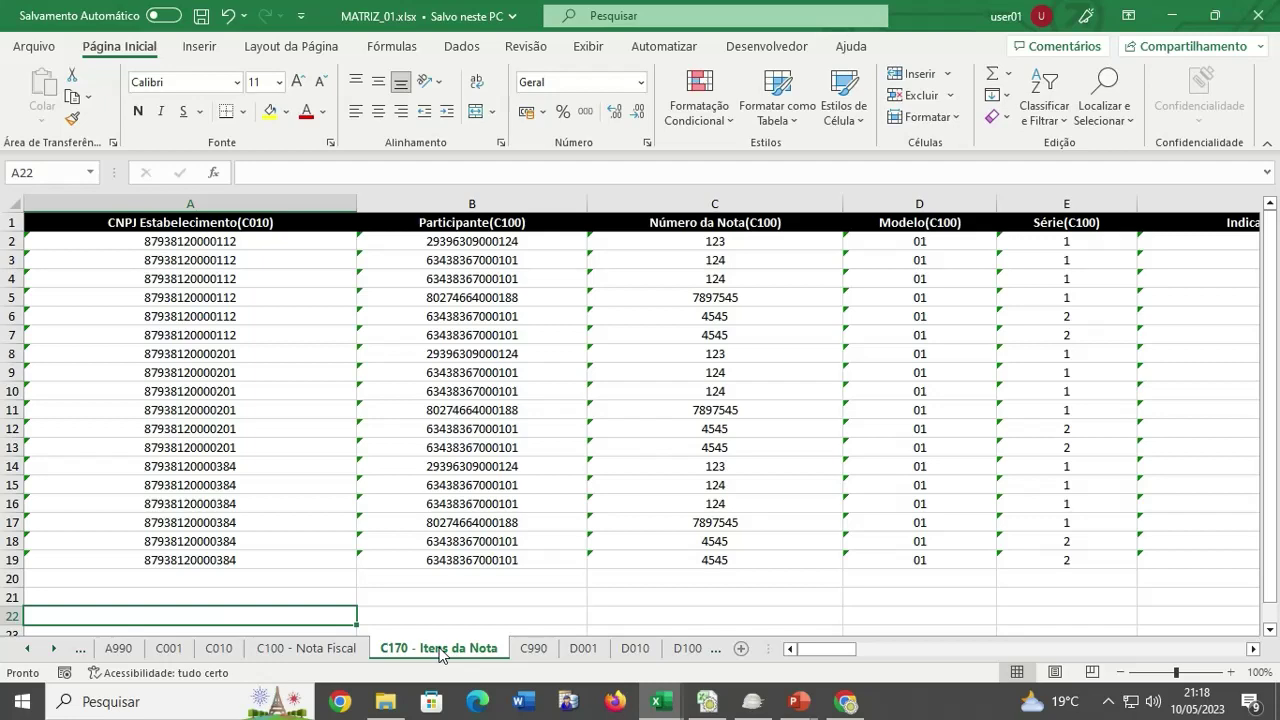
# Review the records on MATRIZ_01's block C sheets, and set QTD_LIN_C on sheet C990 to 35.
pyautogui.click(290, 652)
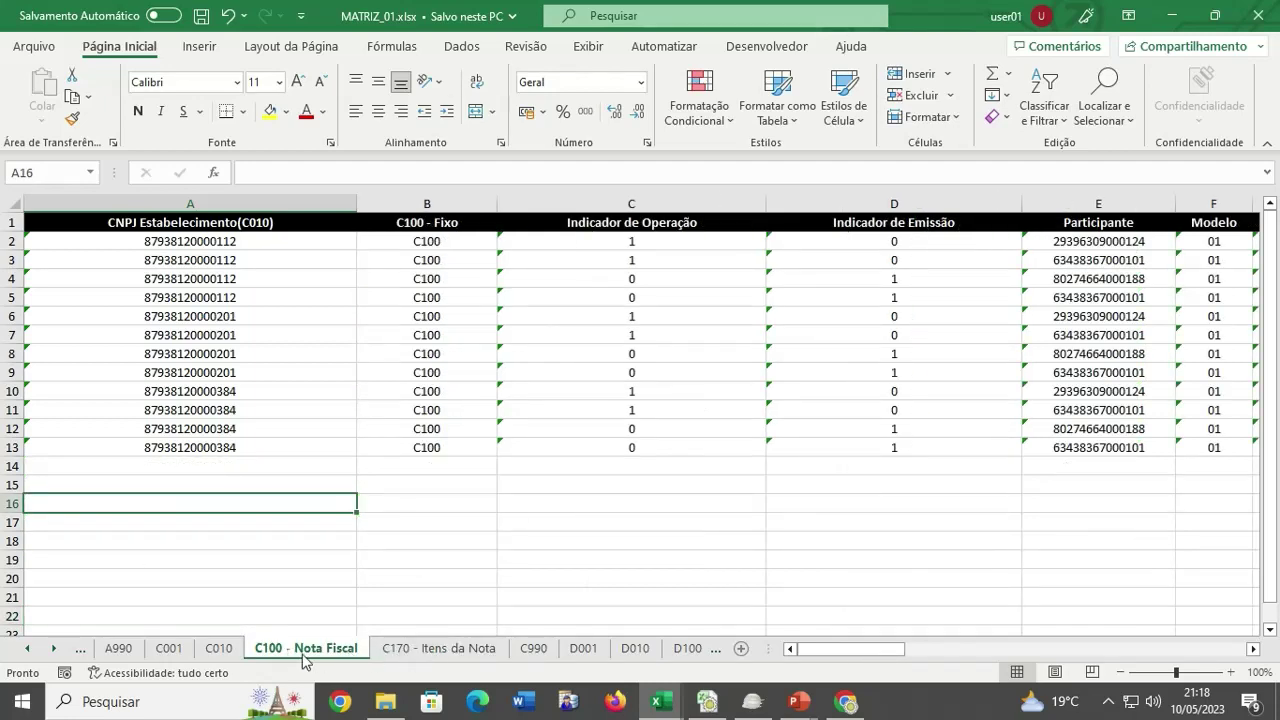
pyautogui.click(220, 649)
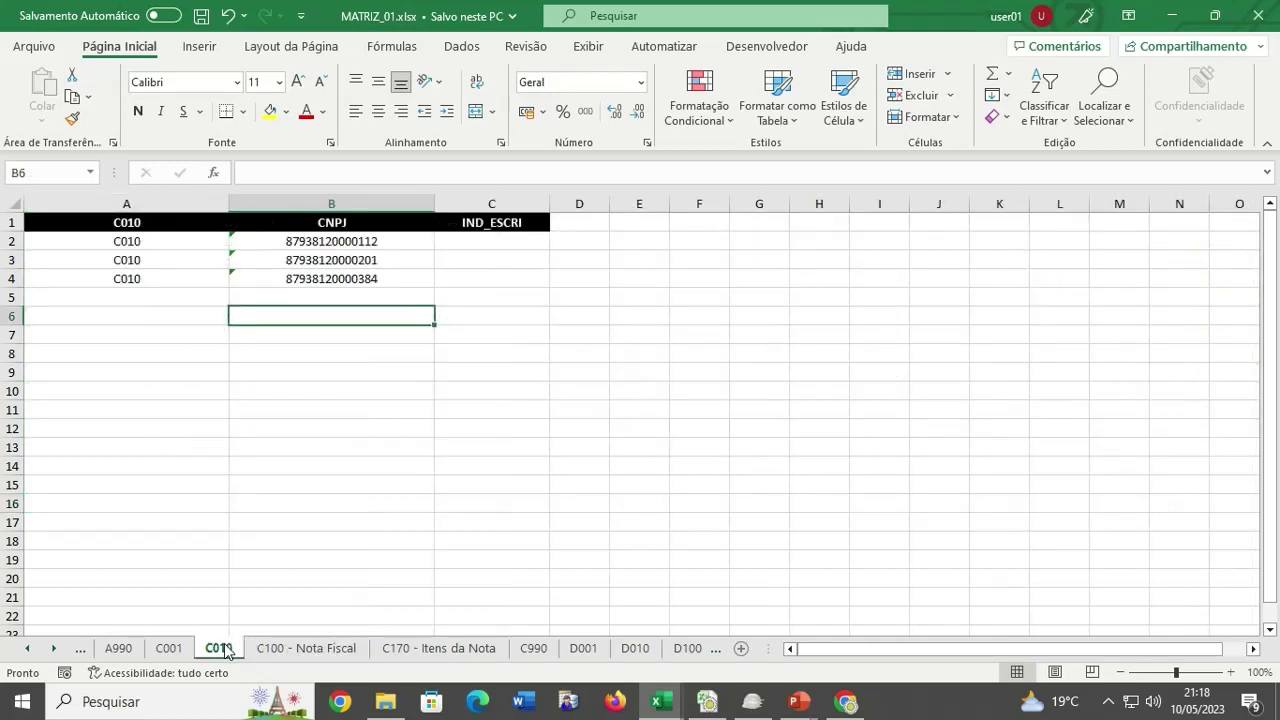
pyautogui.click(170, 647)
pyautogui.click(534, 648)
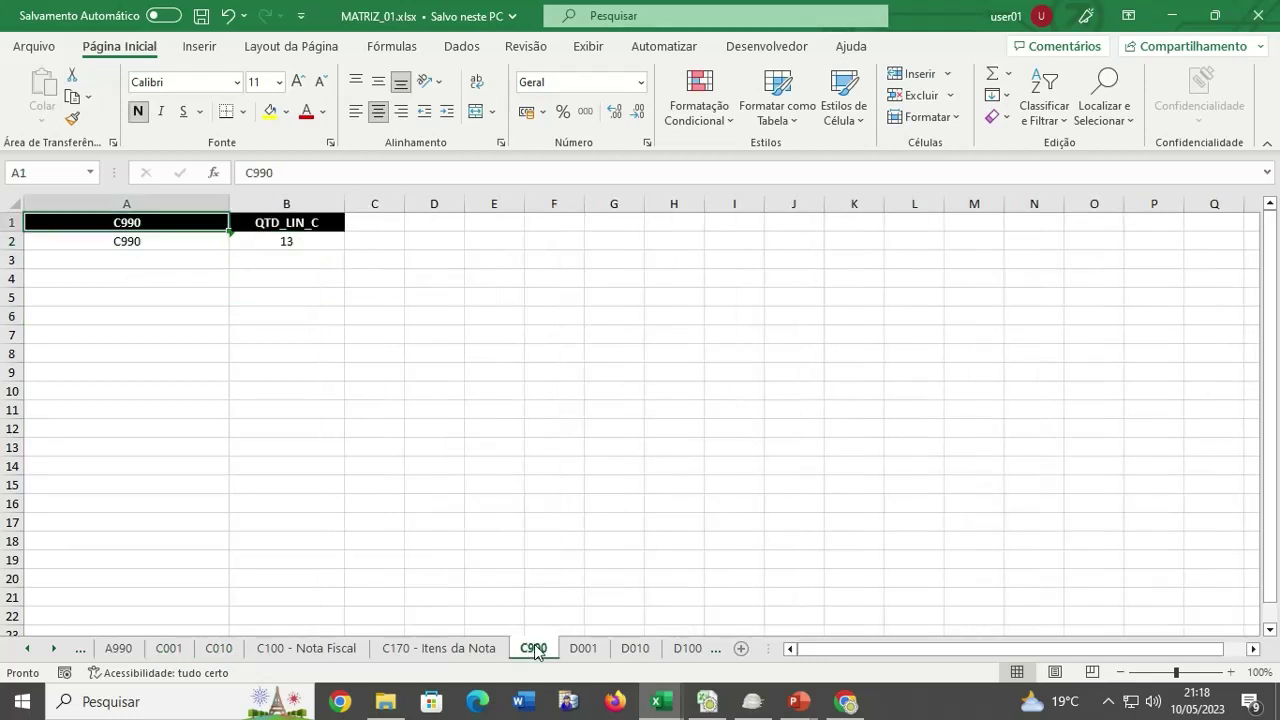
pyautogui.click(323, 241)
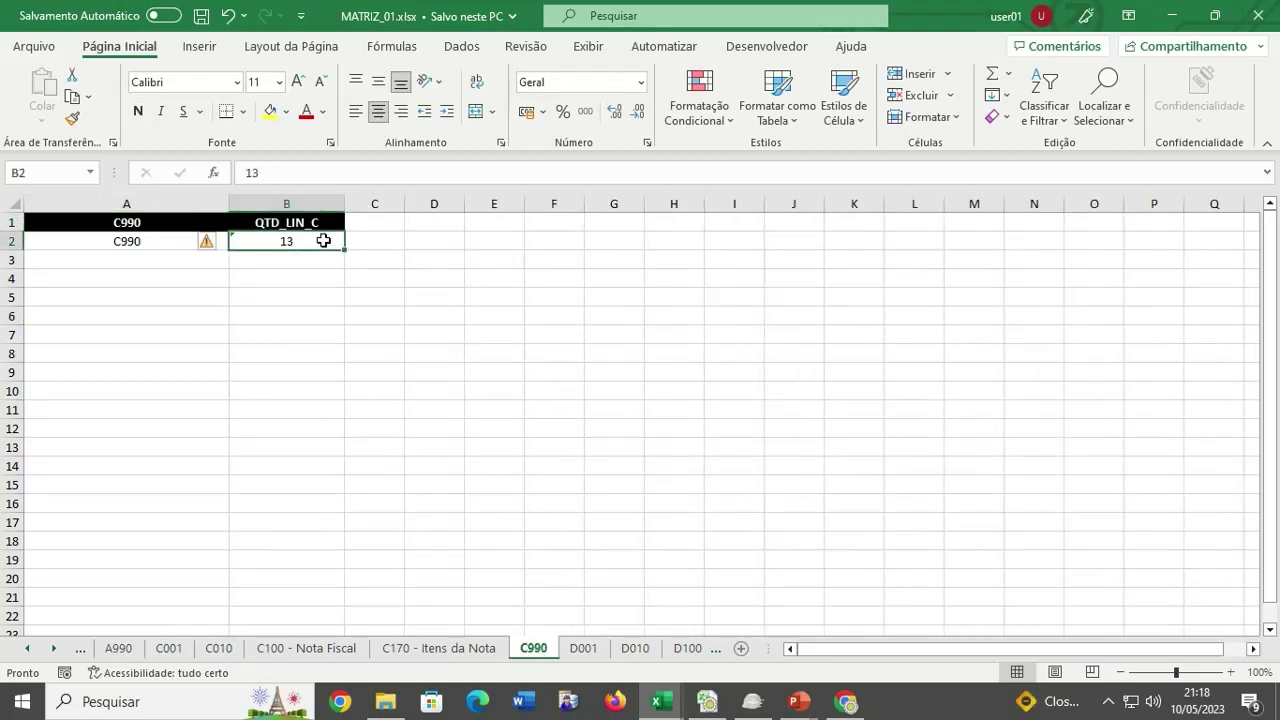
pyautogui.write('35')
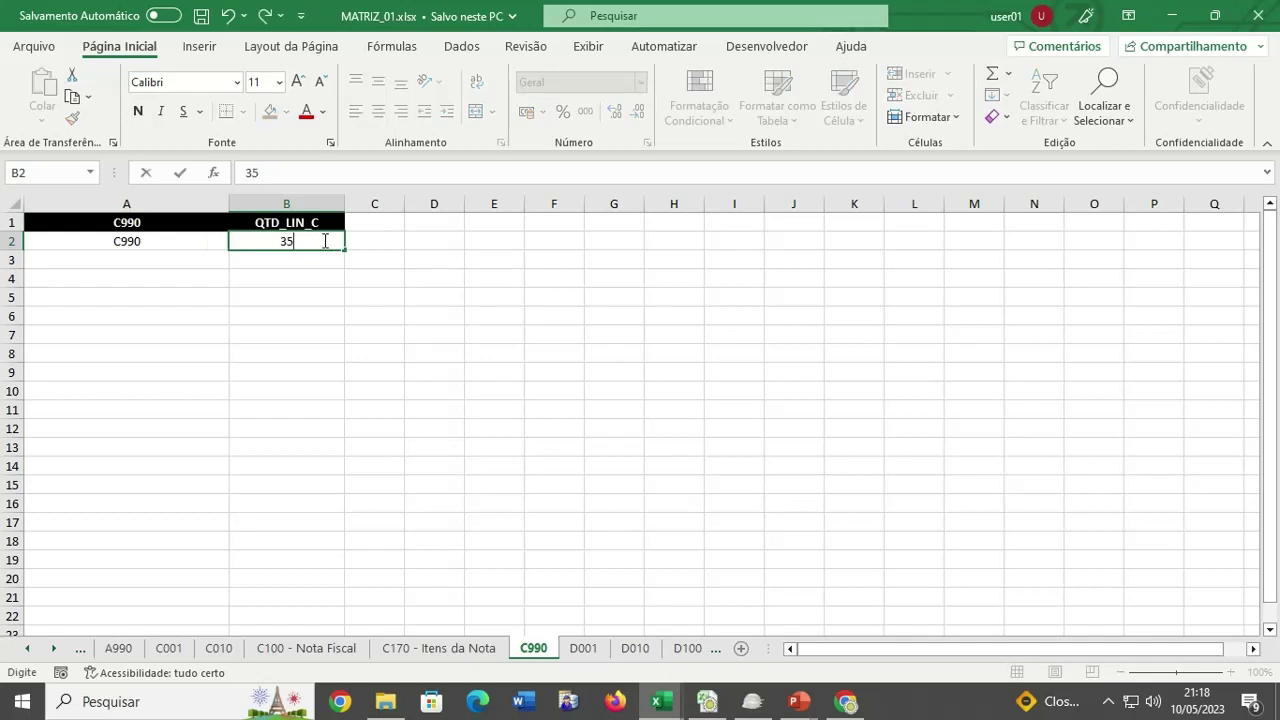
# Commit 35 as the QTD_LIN_C value on sheet C990 and save the workbook.
pyautogui.click(338, 313)
pyautogui.click(290, 246)
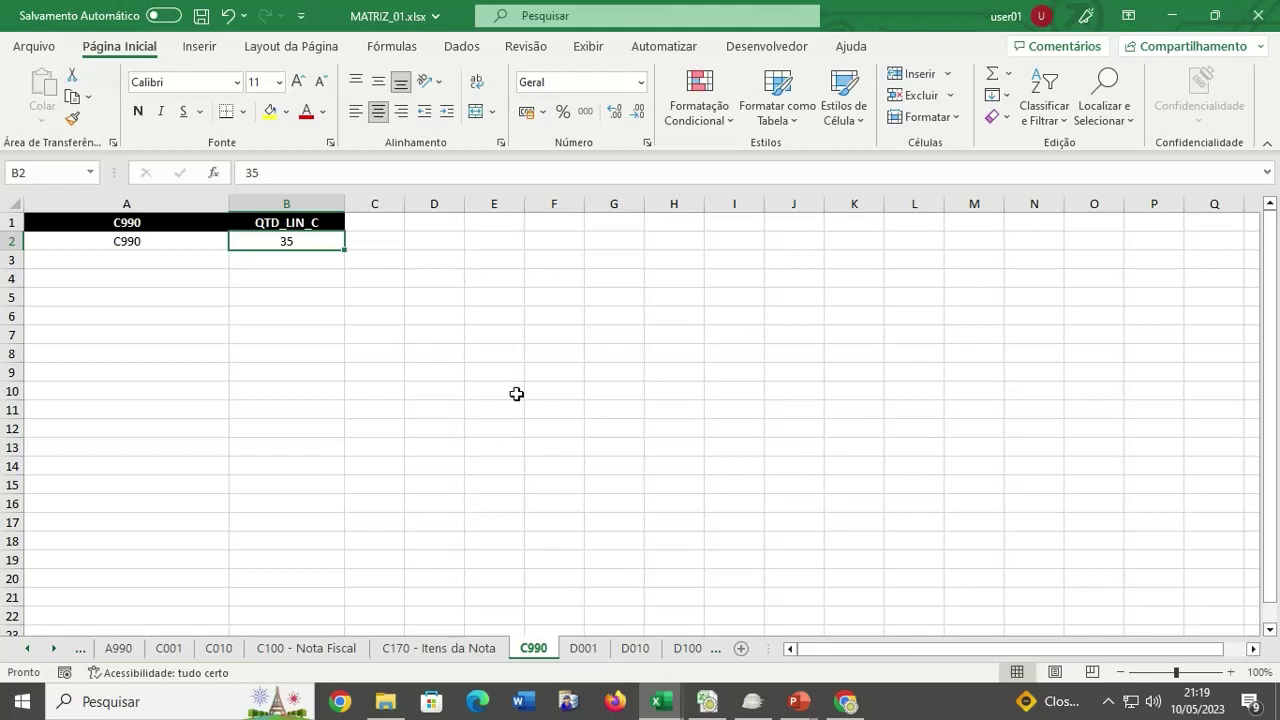
pyautogui.click(201, 15)
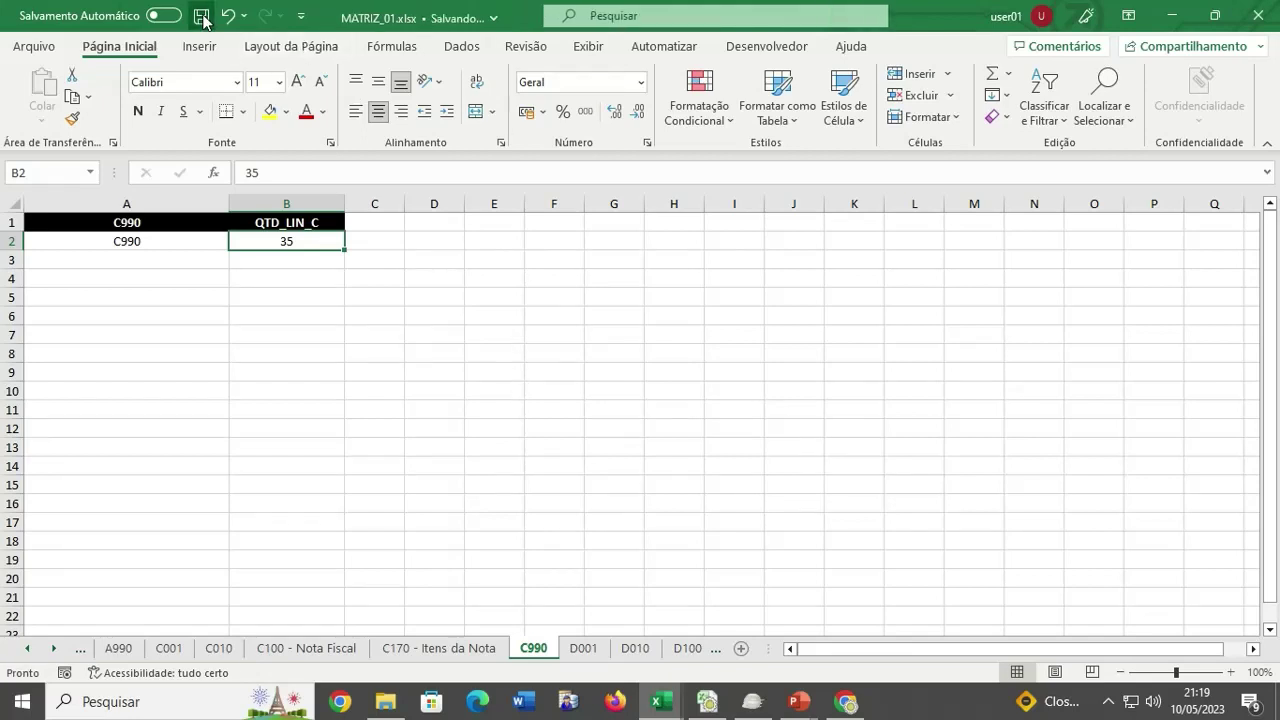
# Check the IND_MOV value on sheet D001 and the establishment CNPJ on sheet D010 of MATRIZ_01.xlsx.
pyautogui.click(579, 657)
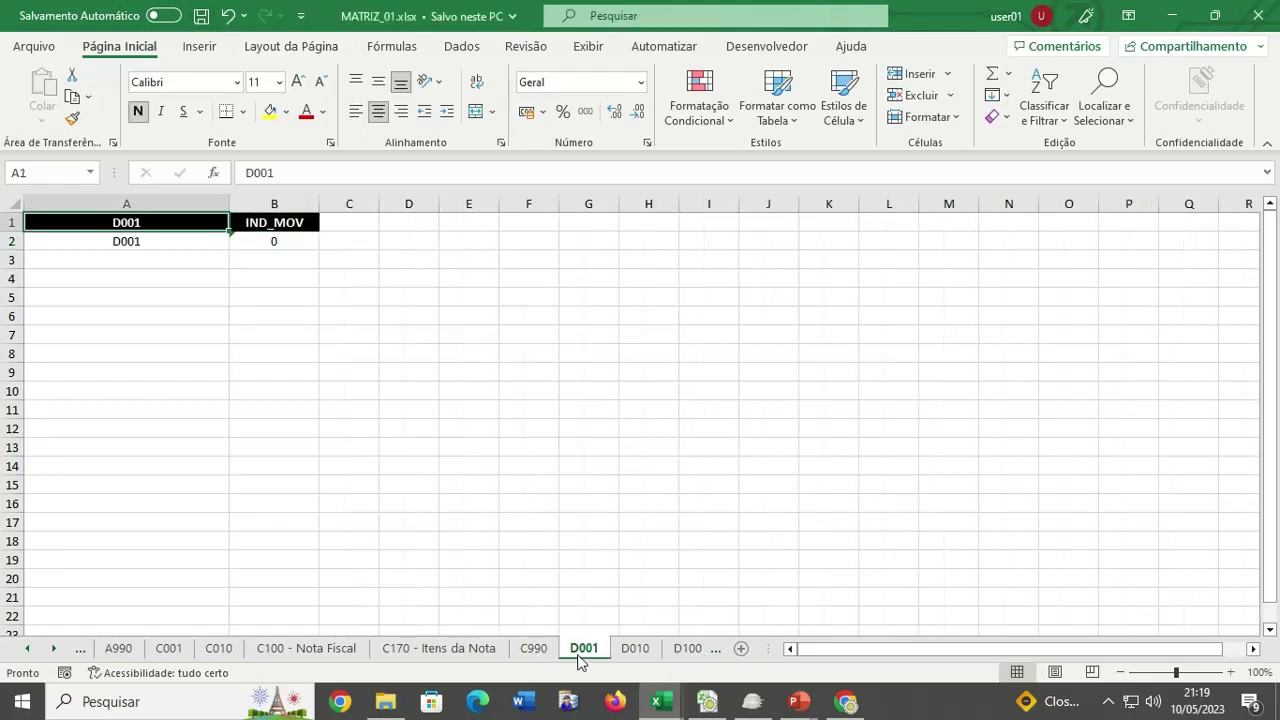
pyautogui.click(286, 242)
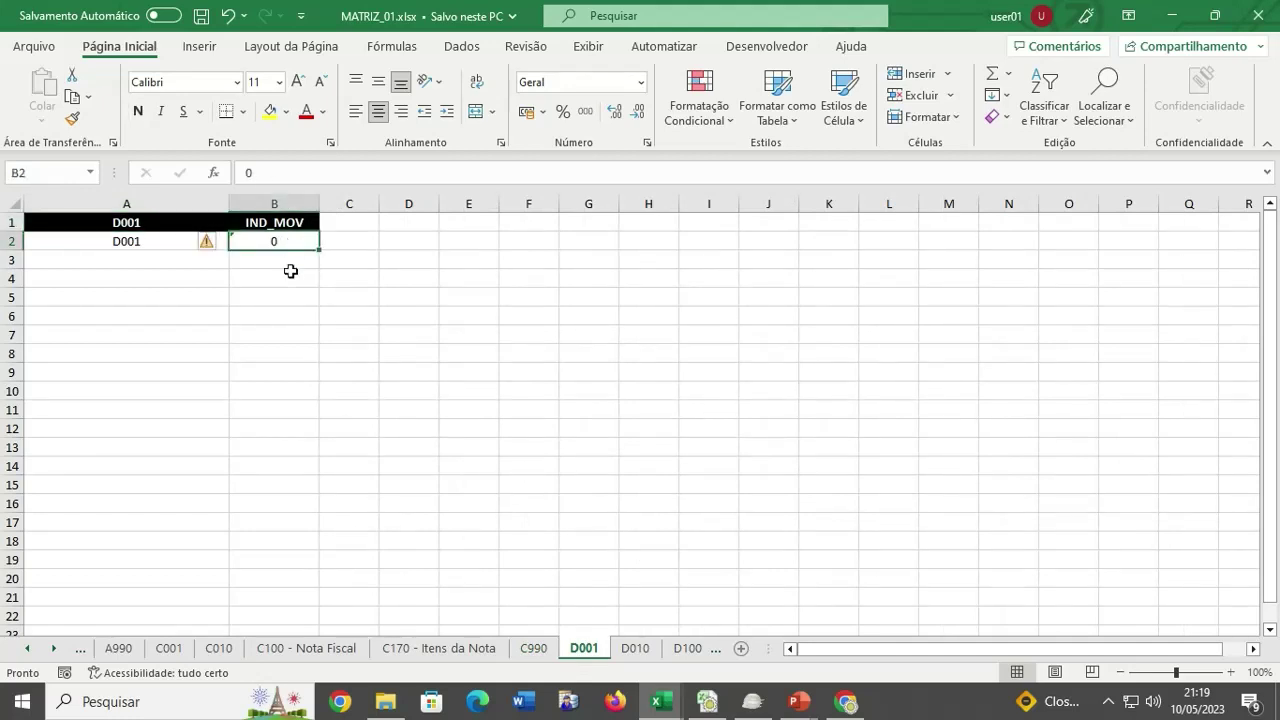
pyautogui.click(636, 650)
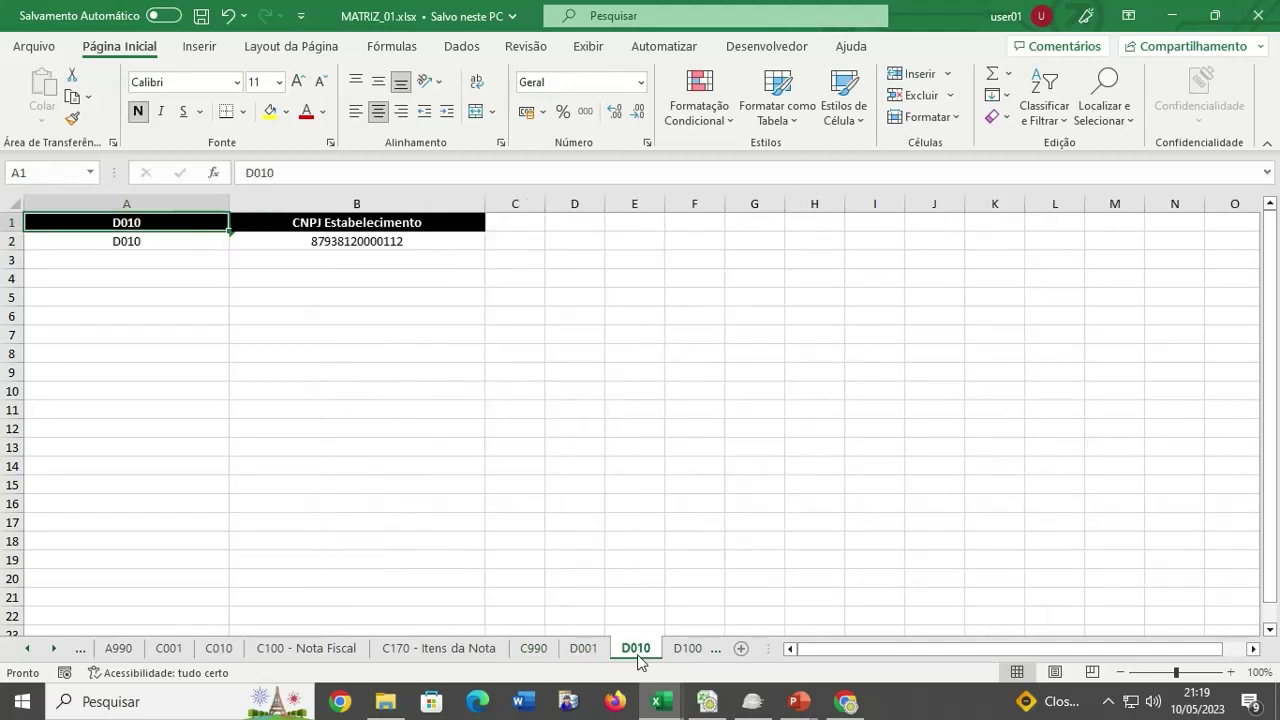
pyautogui.click(411, 251)
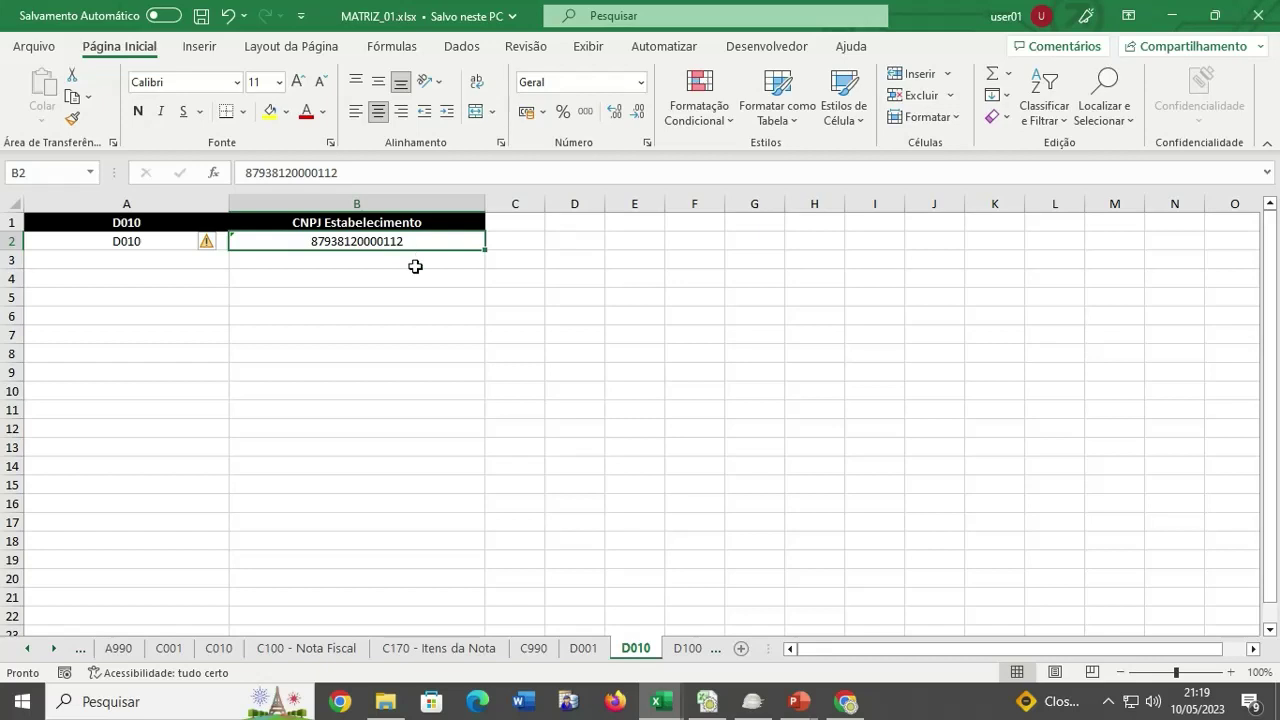
# Copy the D010 establishment row from FILIAL_01.xlsx into row 3 of sheet D010 in MATRIZ_01.xlsx.
pyautogui.moveTo(662, 703)
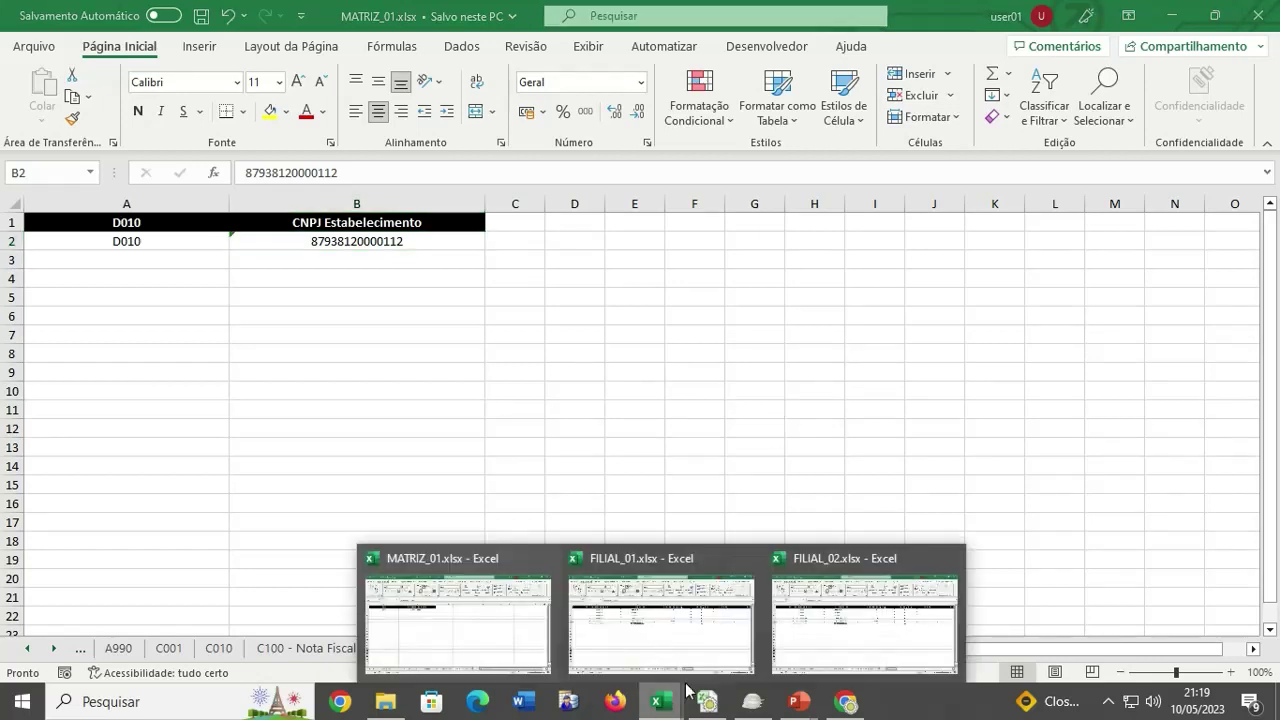
pyautogui.click(729, 655)
pyautogui.click(687, 648)
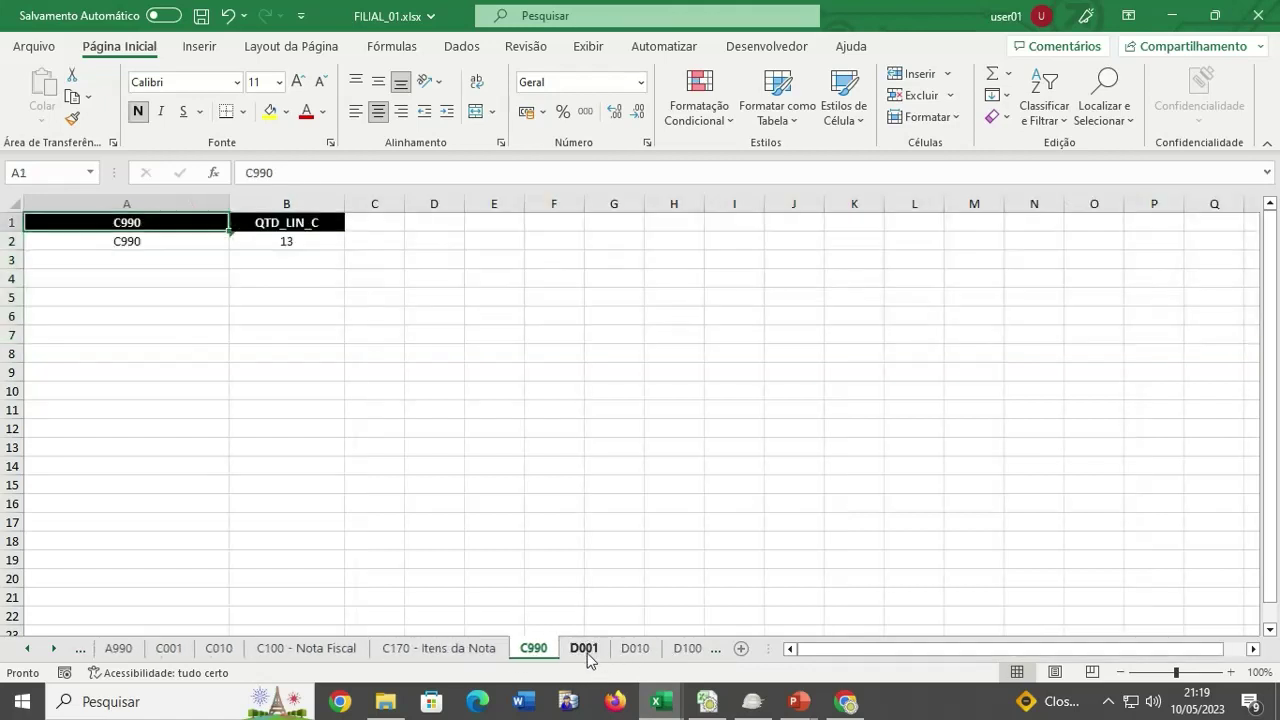
pyautogui.click(592, 650)
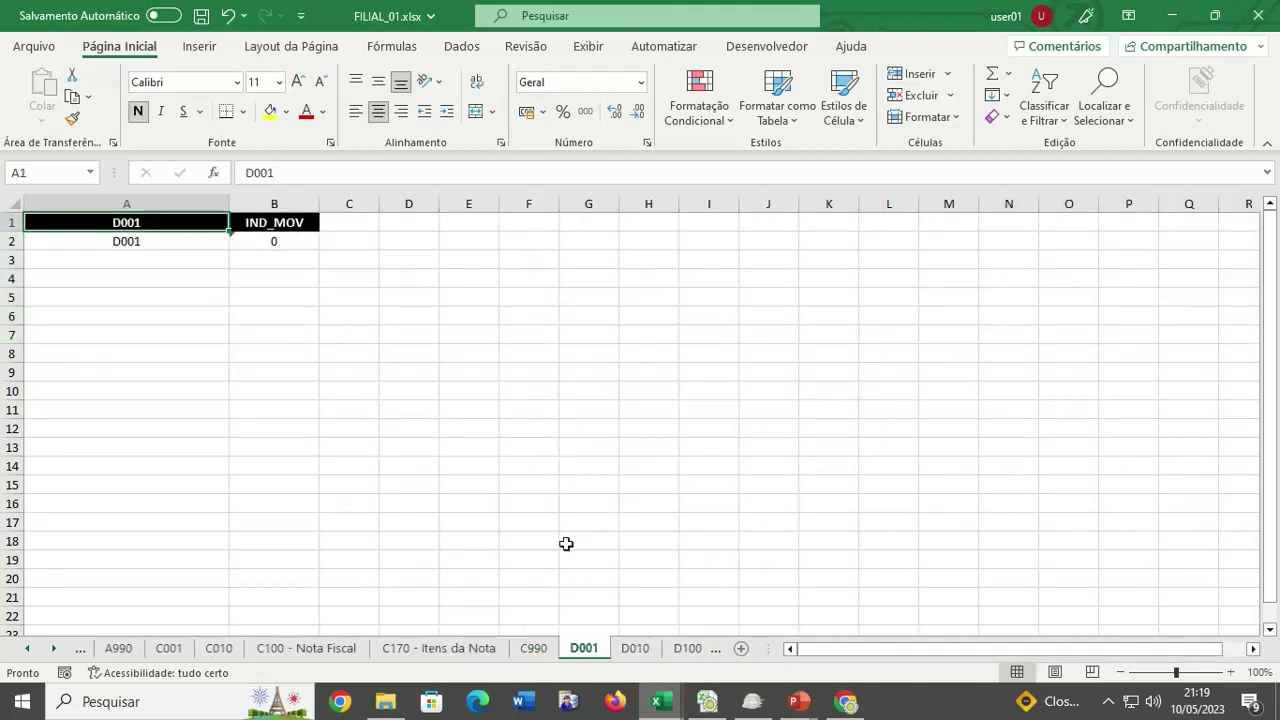
pyautogui.click(634, 649)
pyautogui.click(12, 241)
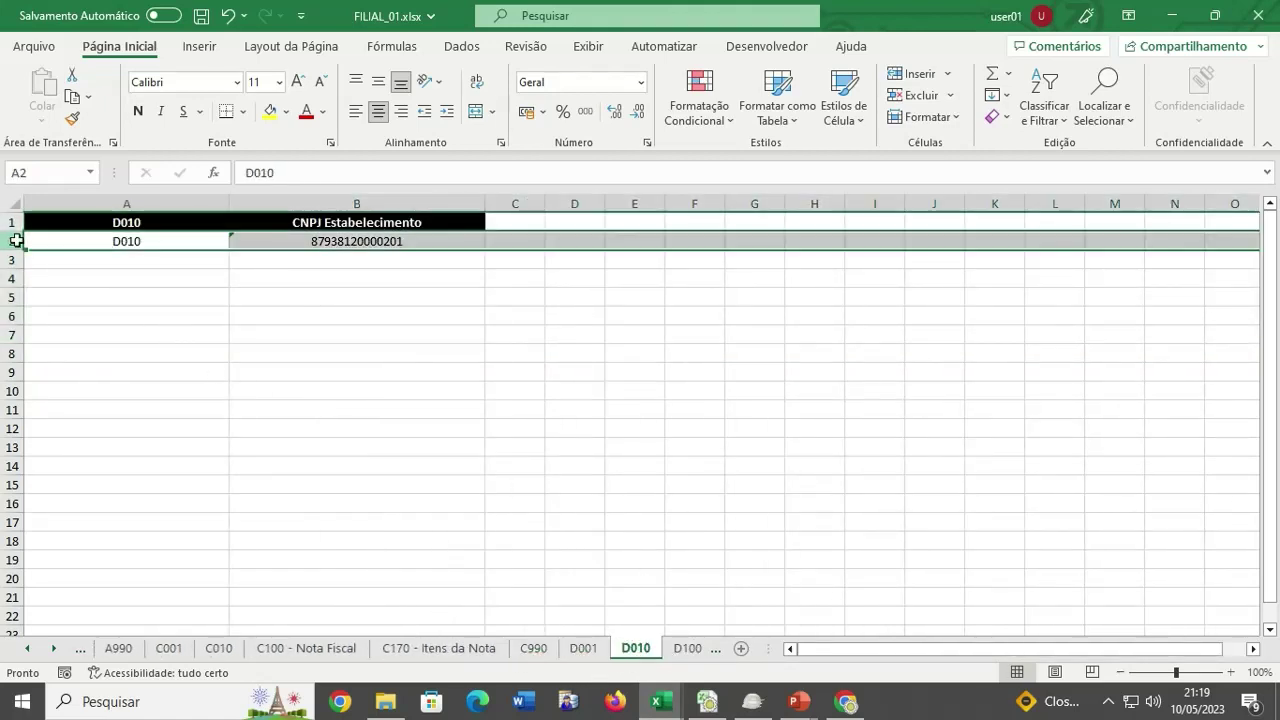
pyautogui.hotkey('ctrl', 'c')
pyautogui.moveTo(668, 700)
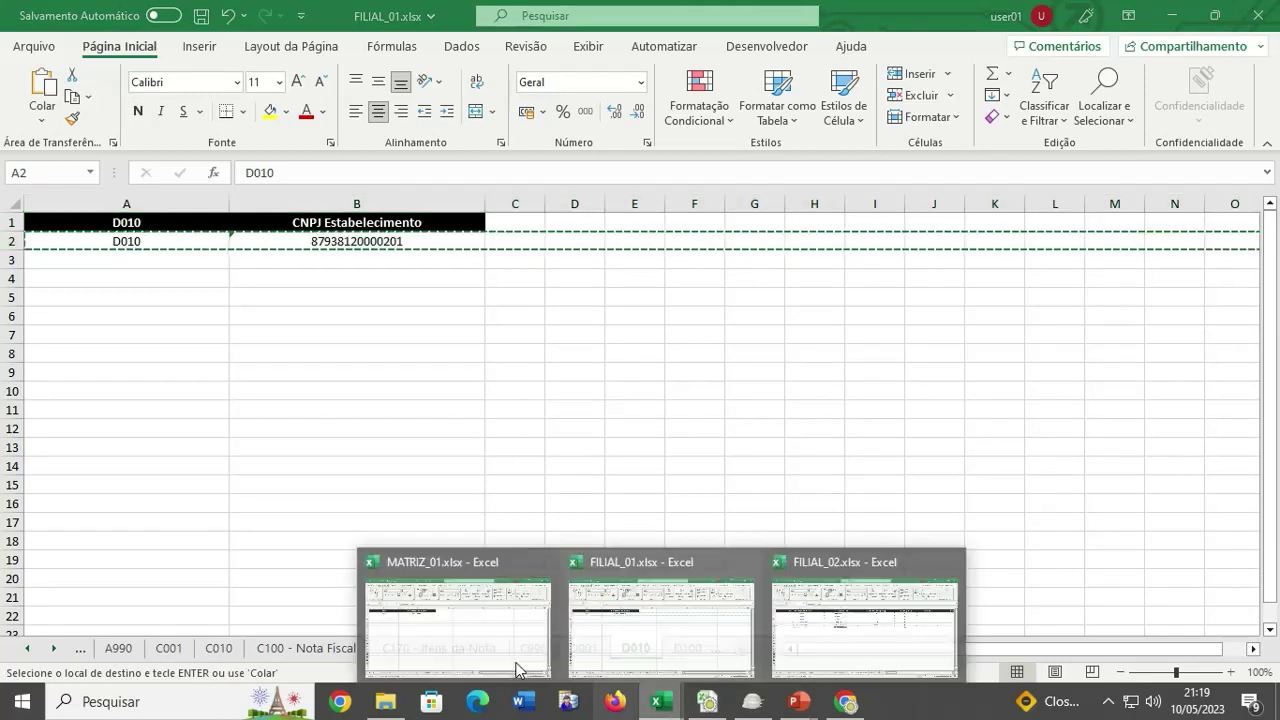
pyautogui.click(514, 660)
pyautogui.click(88, 262)
pyautogui.hotkey('ctrl', 'v')
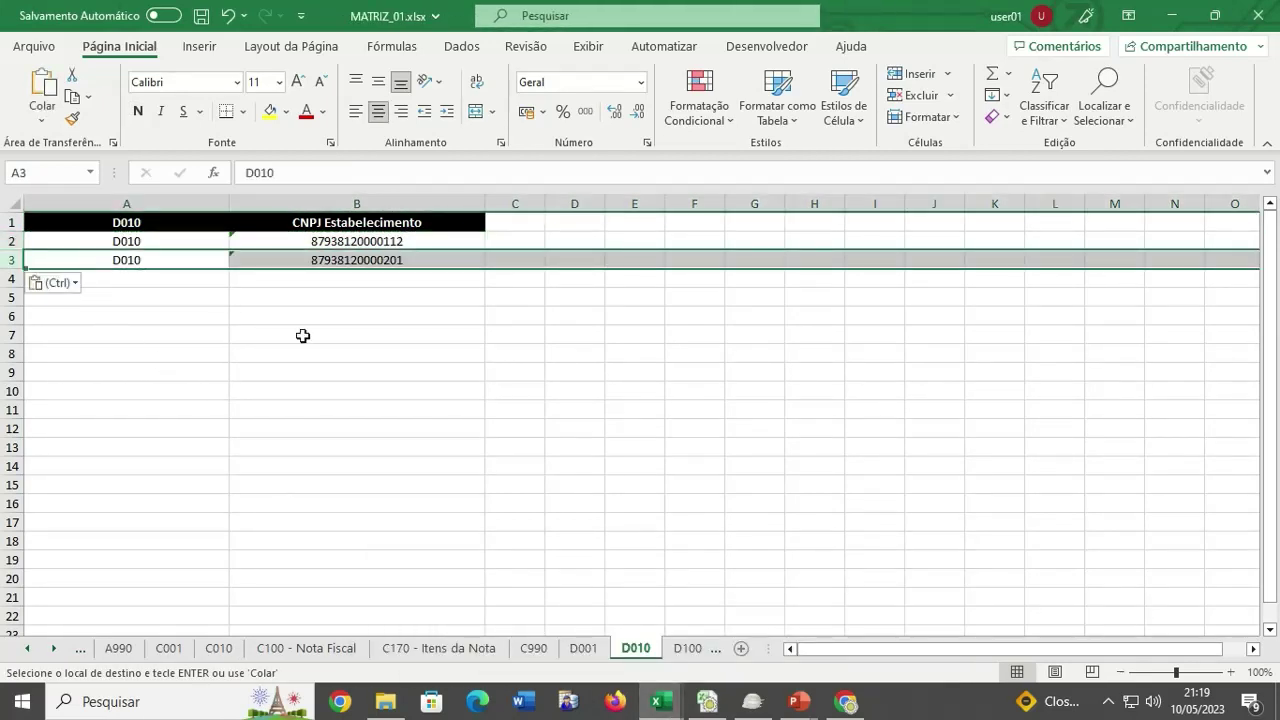
# Copy the D010 establishment row from FILIAL_02.xlsx into row 4 of sheet D010 in MATRIZ_01.xlsx.
pyautogui.moveTo(660, 700)
pyautogui.click(829, 609)
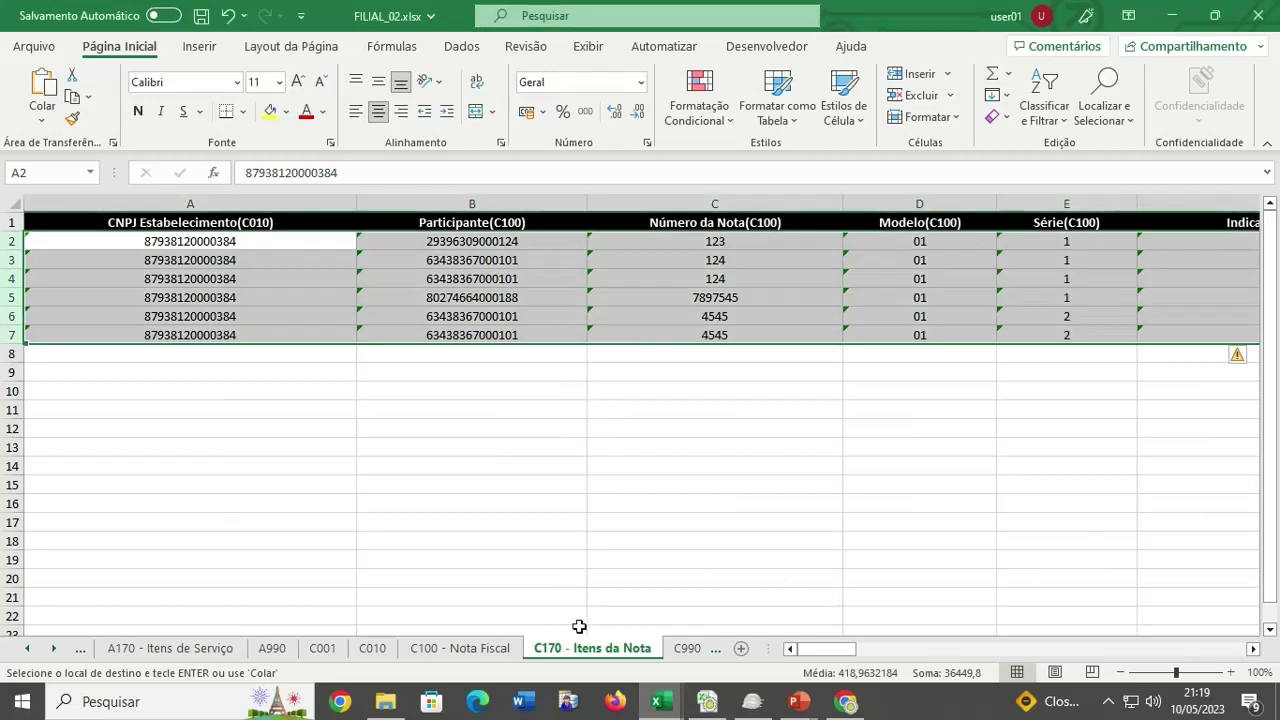
pyautogui.click(682, 650)
pyautogui.click(674, 650)
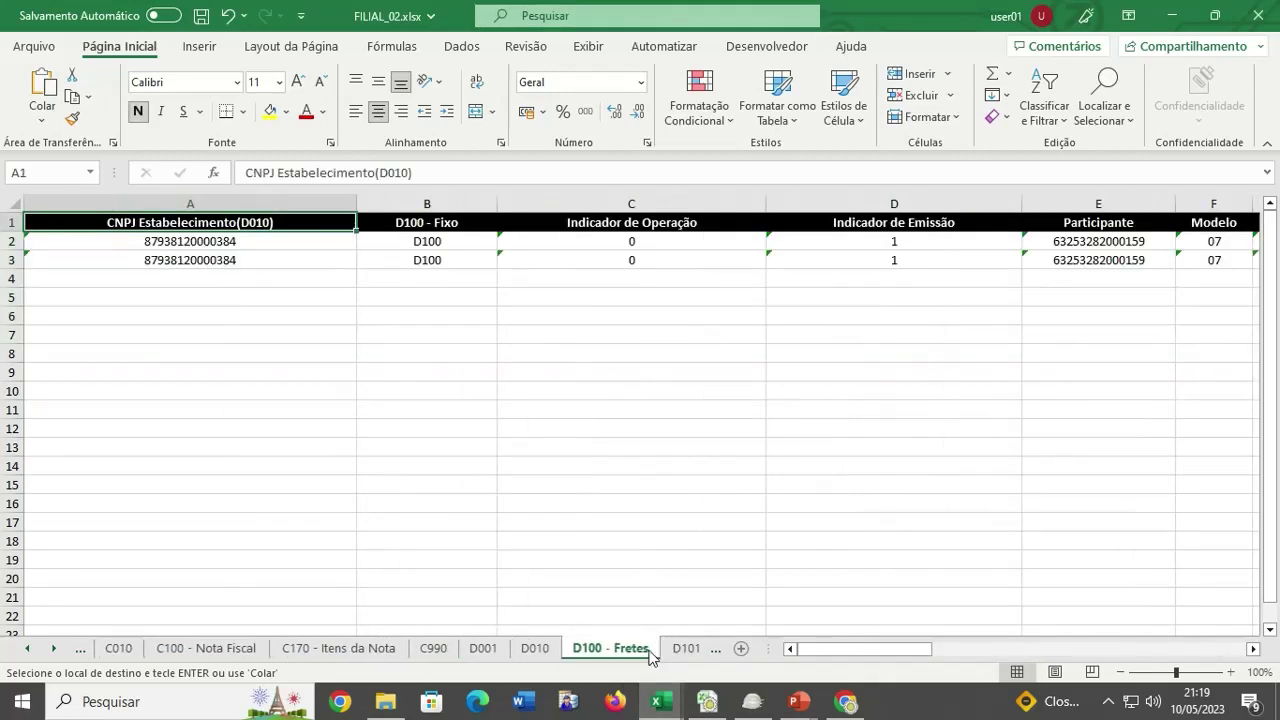
pyautogui.click(535, 648)
pyautogui.click(12, 241)
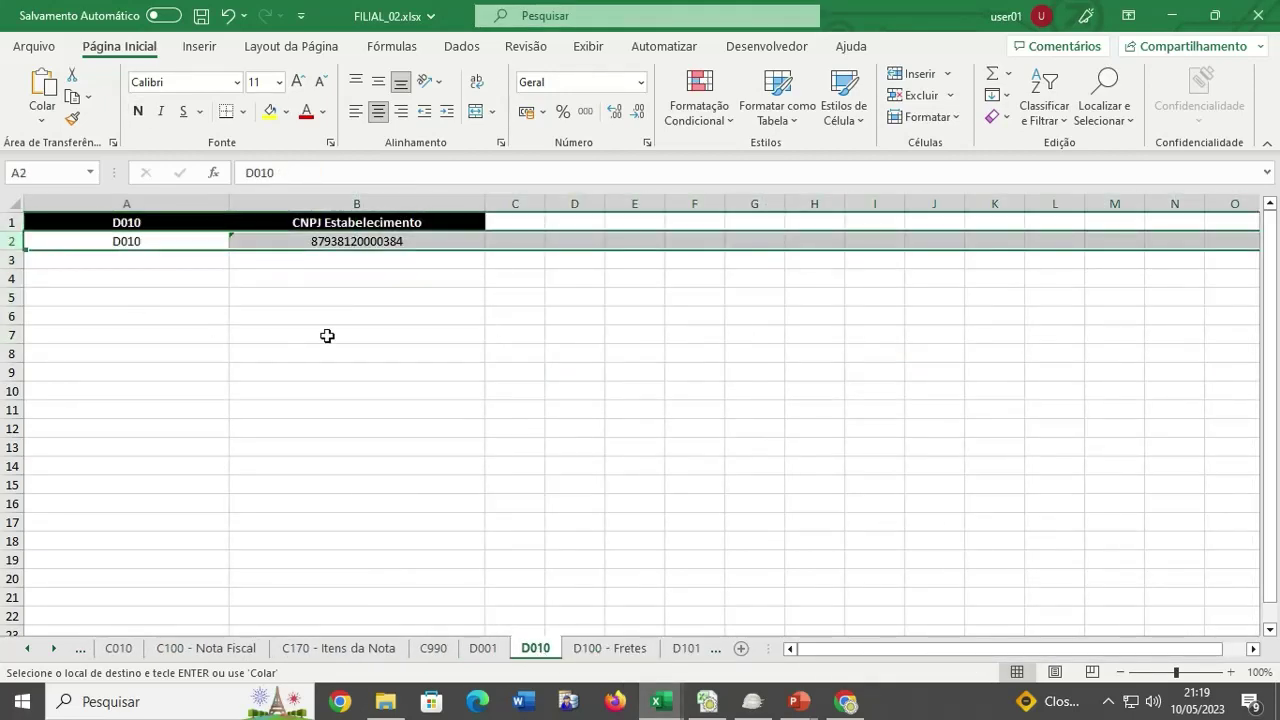
pyautogui.hotkey('ctrl', 'c')
pyautogui.moveTo(660, 700)
pyautogui.click(449, 614)
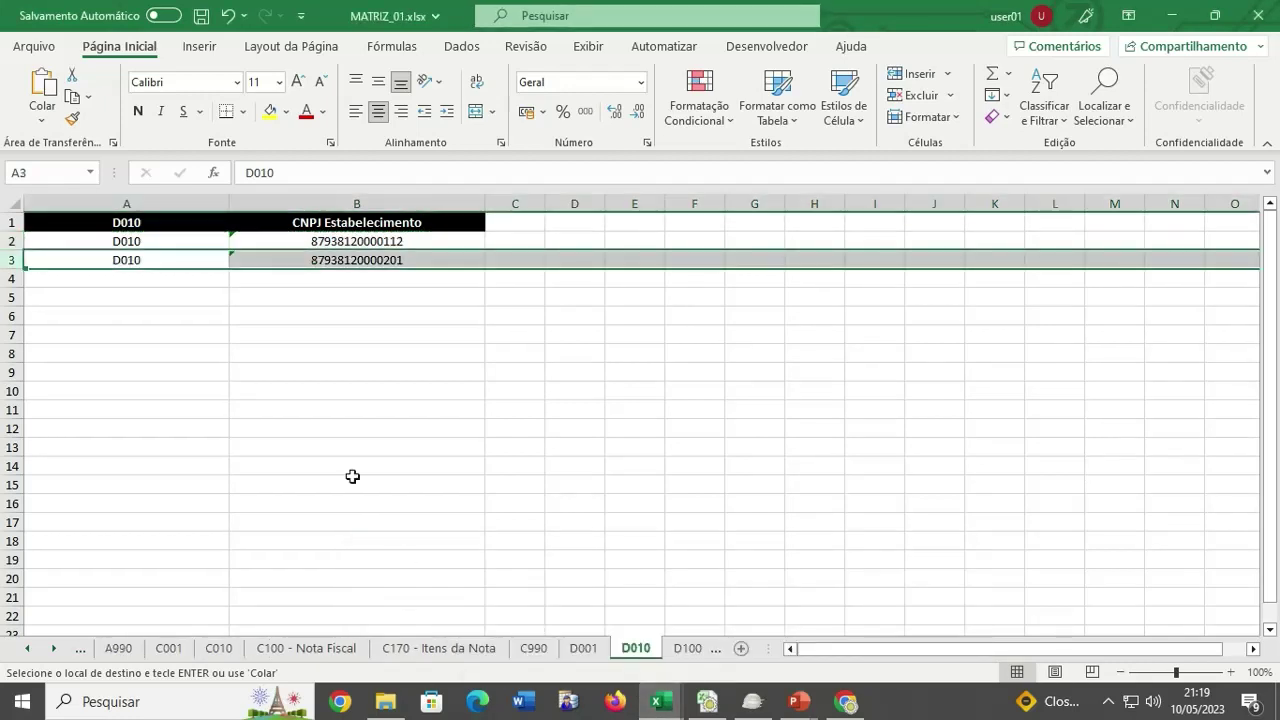
pyautogui.click(103, 282)
pyautogui.hotkey('ctrl', 'v')
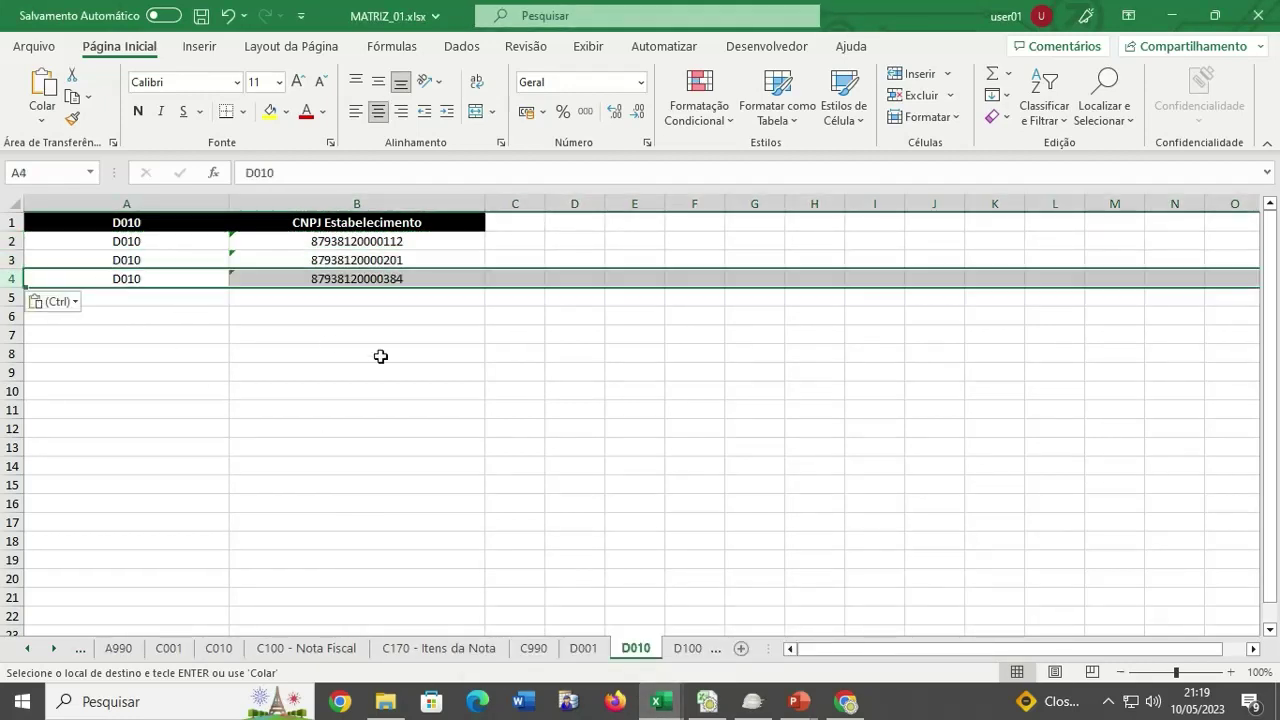
pyautogui.click(380, 356)
pyautogui.click(444, 301)
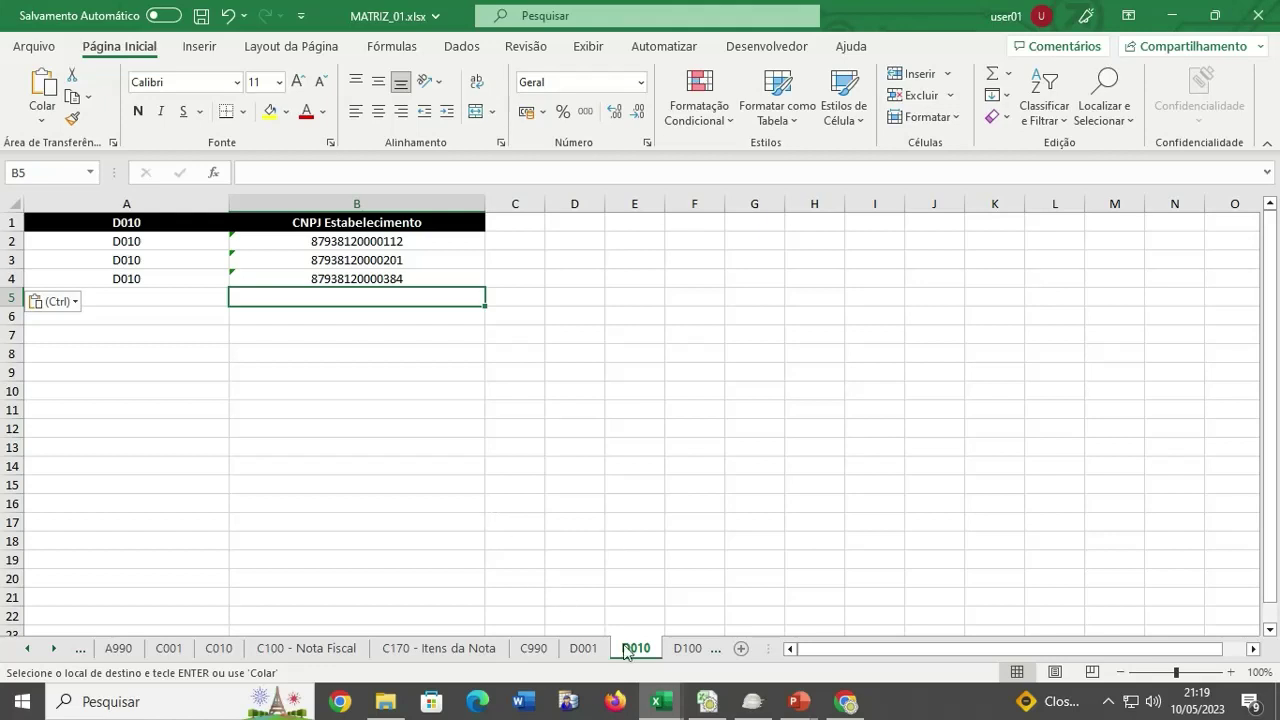
# Copy both data rows of FILIAL_01.xlsx's D100 - Fretes sheet into MATRIZ_01.xlsx's matching sheet, starting at row 4.
pyautogui.click(684, 650)
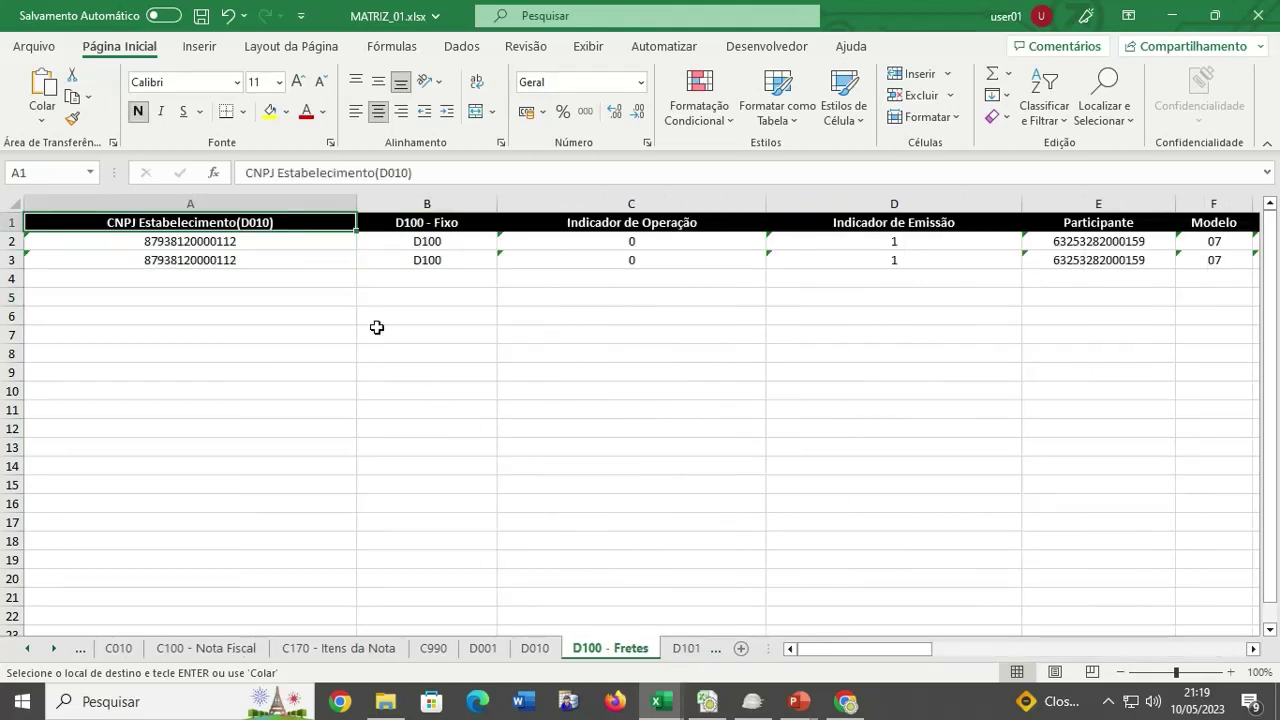
pyautogui.click(416, 246)
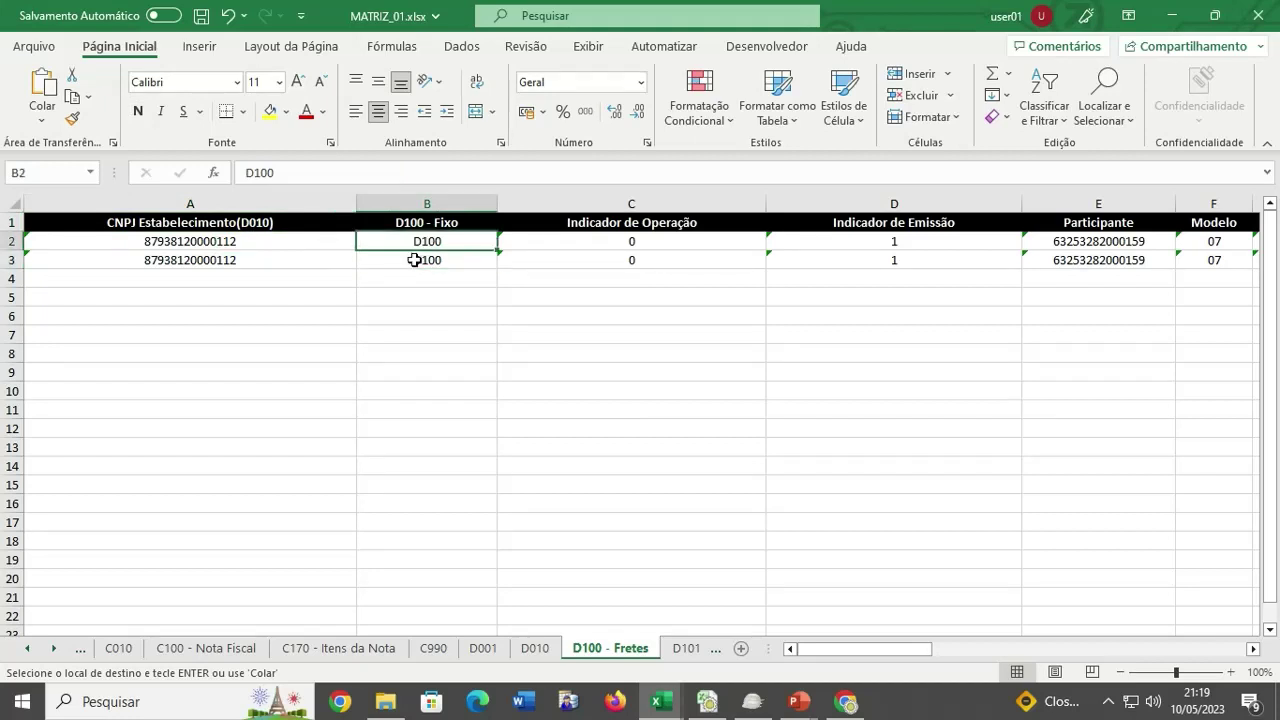
pyautogui.moveTo(662, 700)
pyautogui.click(626, 594)
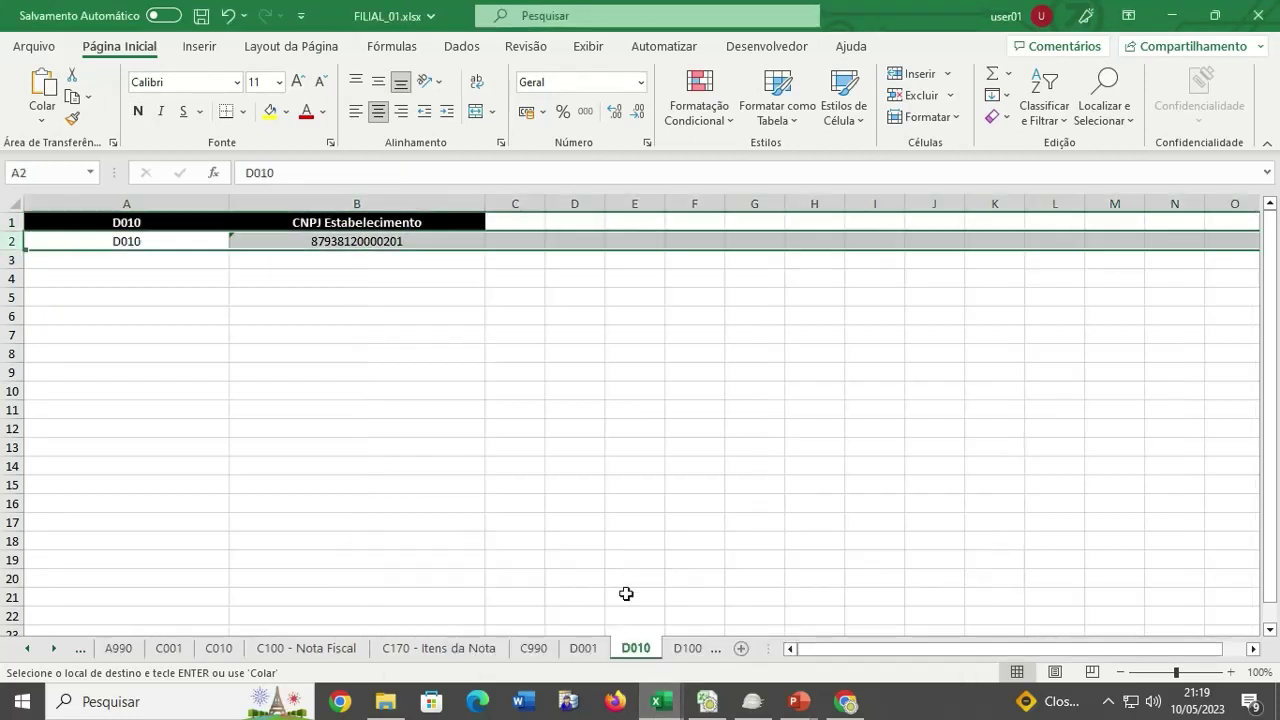
pyautogui.click(687, 648)
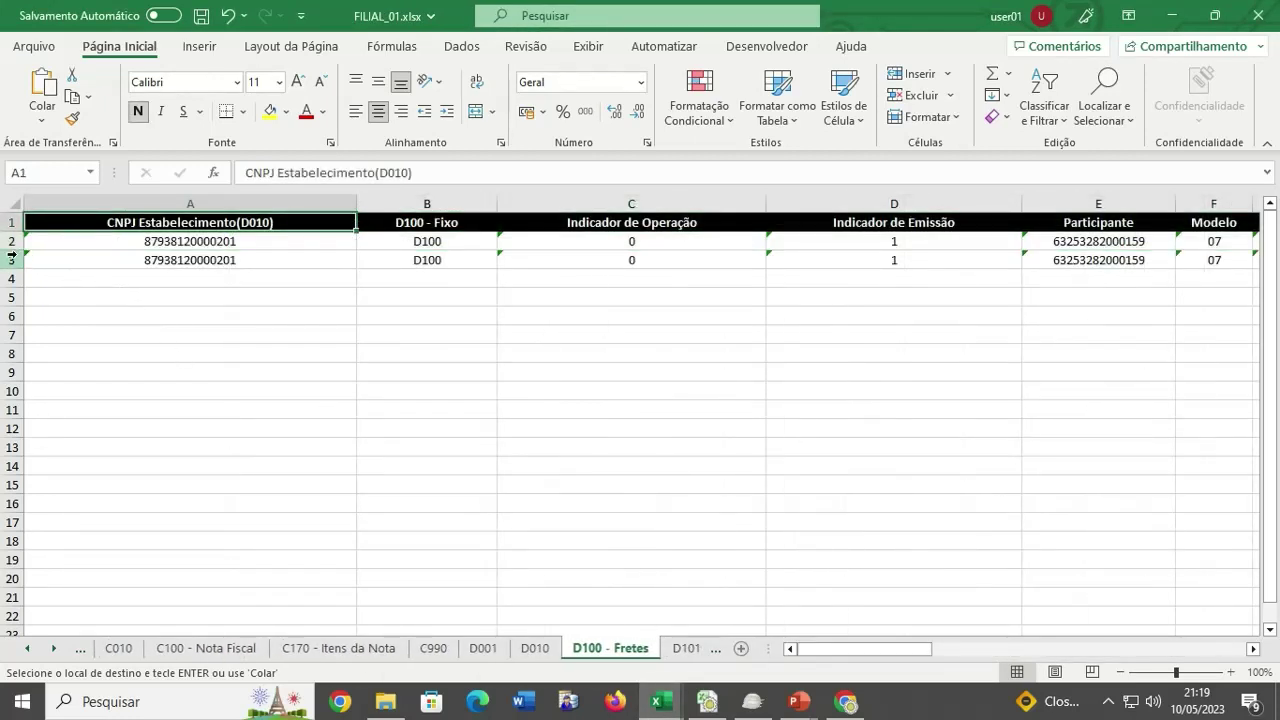
pyautogui.moveTo(12, 241); pyautogui.dragTo(12, 259)
pyautogui.hotkey('ctrl', 'c')
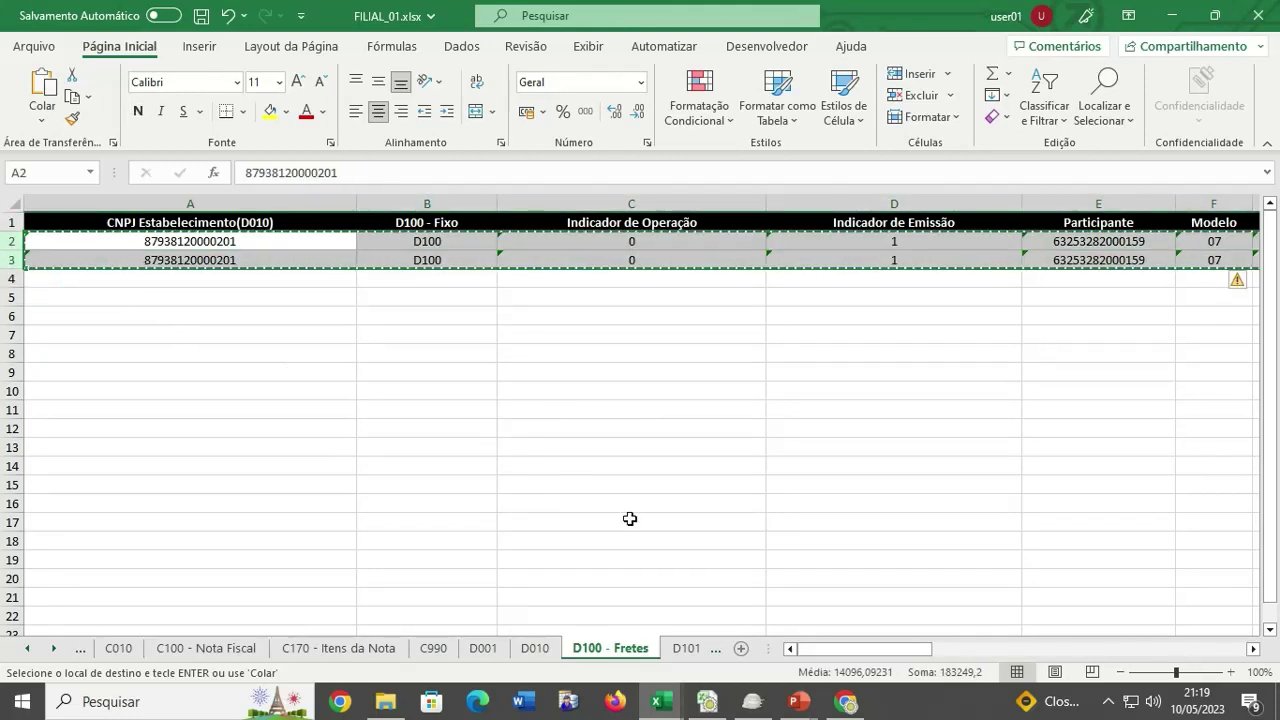
pyautogui.moveTo(662, 700)
pyautogui.click(506, 636)
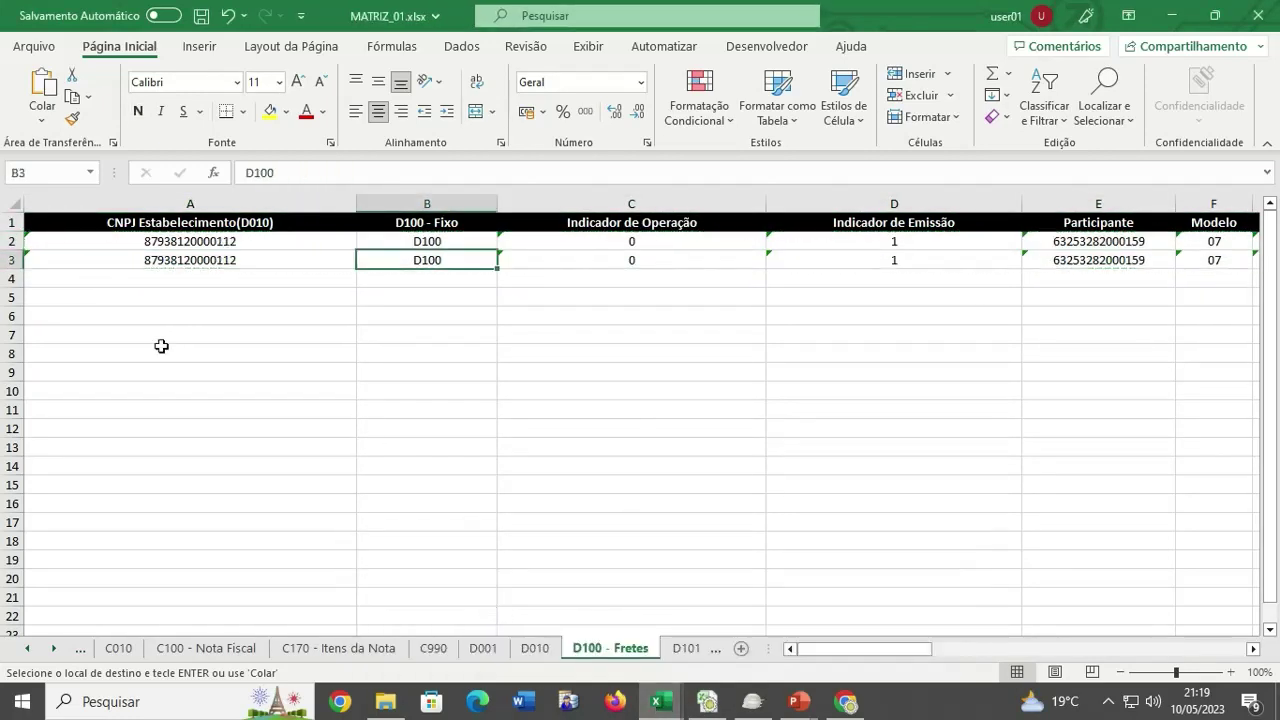
pyautogui.click(94, 280)
pyautogui.hotkey('ctrl', 'v')
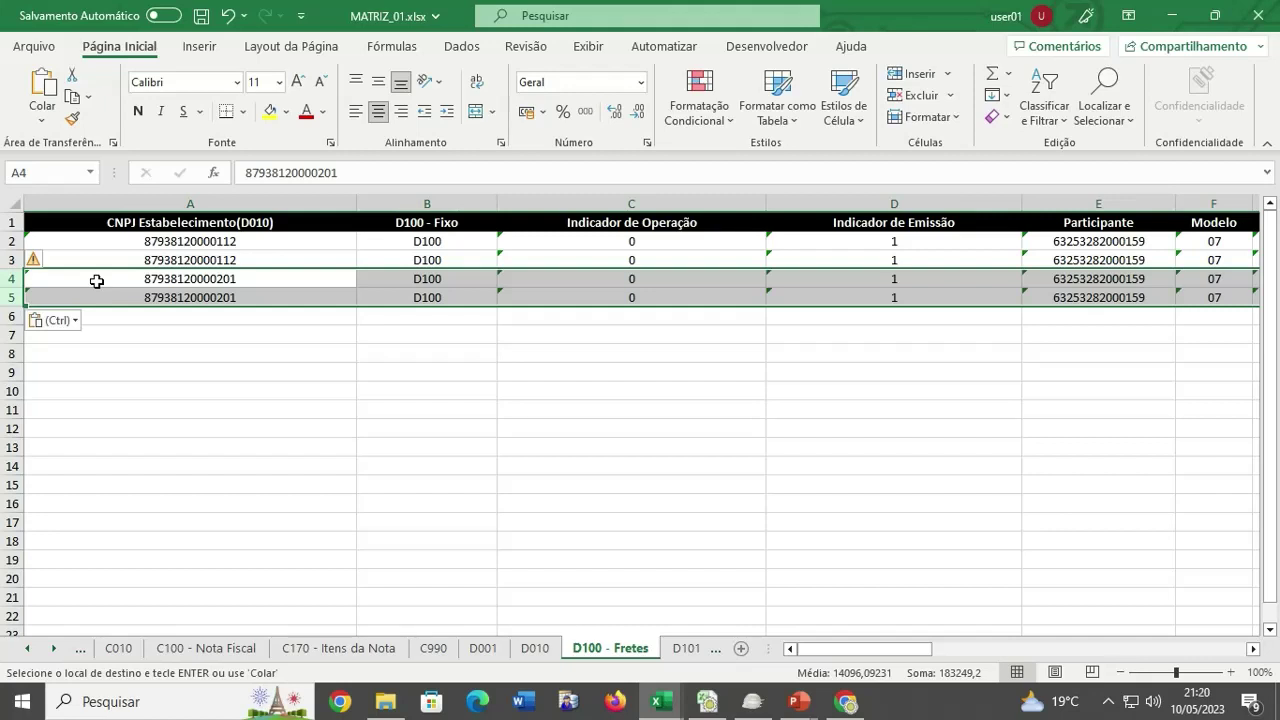
# Copy both data rows of FILIAL_02.xlsx's D100 - Fretes sheet into MATRIZ_01.xlsx's matching sheet, starting at row 6, and save the workbook.
pyautogui.moveTo(660, 701)
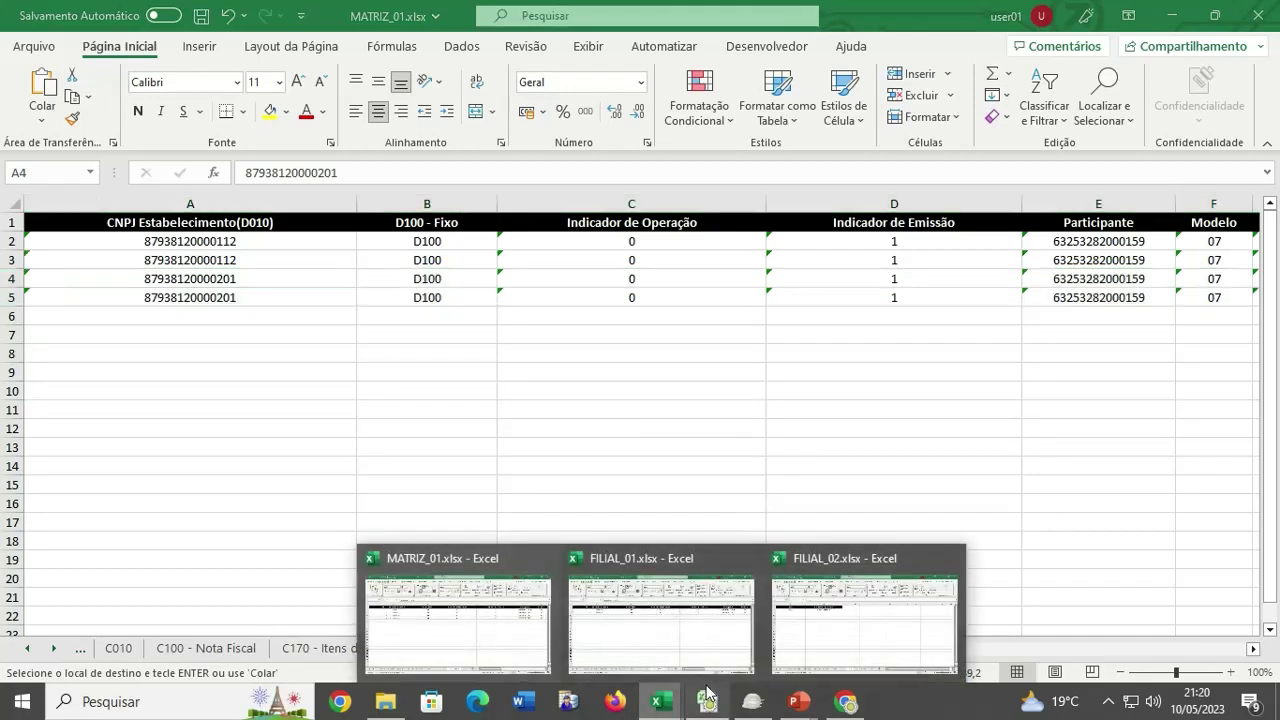
pyautogui.click(816, 651)
pyautogui.click(605, 649)
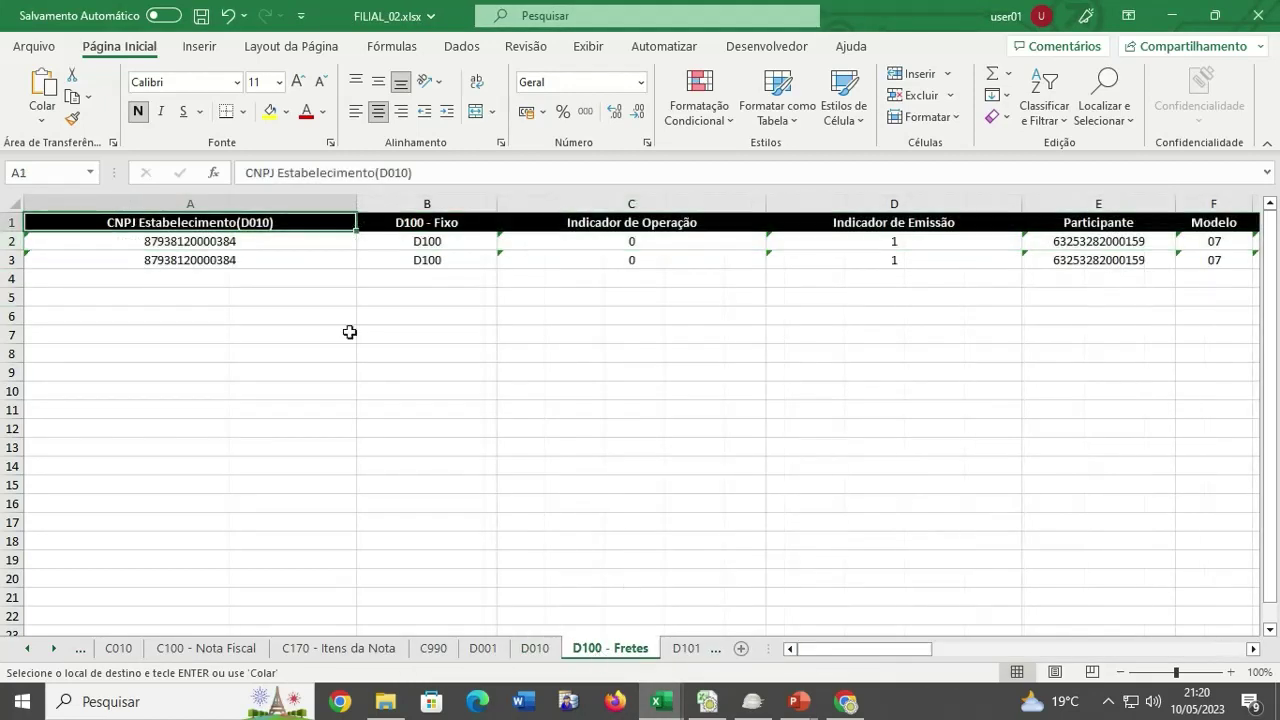
pyautogui.moveTo(8, 241); pyautogui.dragTo(8, 260)
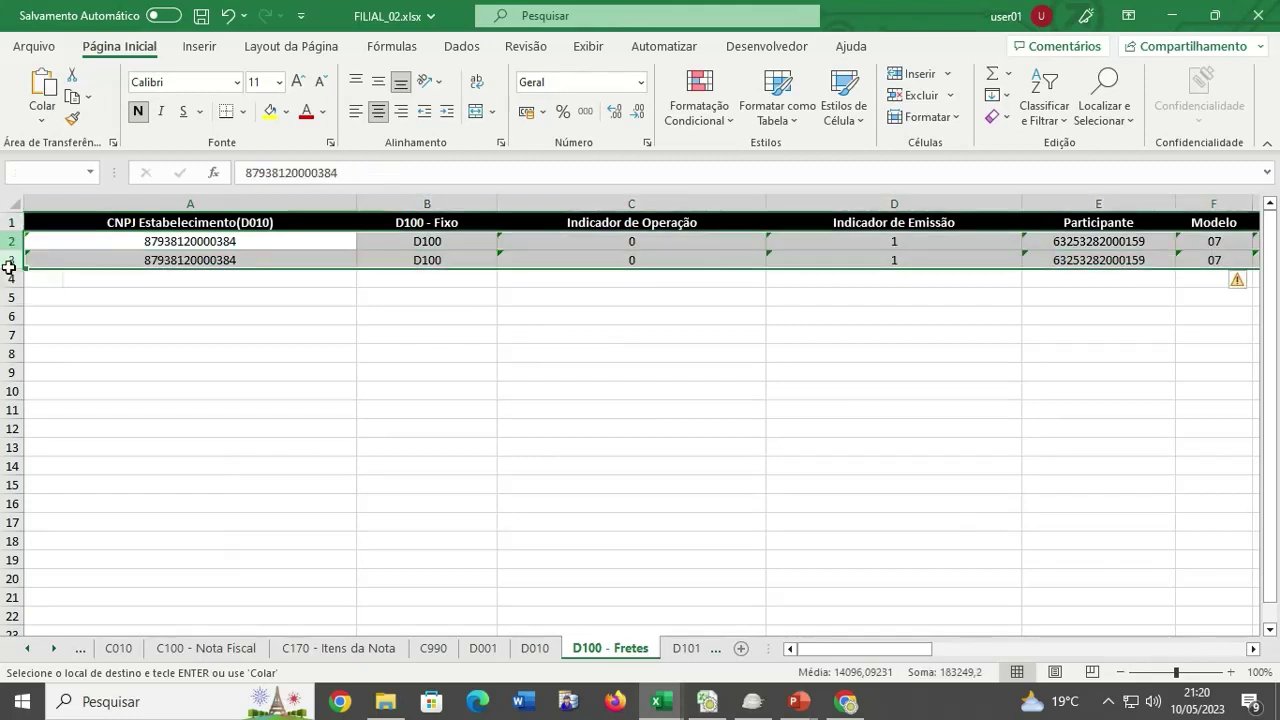
pyautogui.hotkey('ctrl', 'c')
pyautogui.moveTo(660, 701)
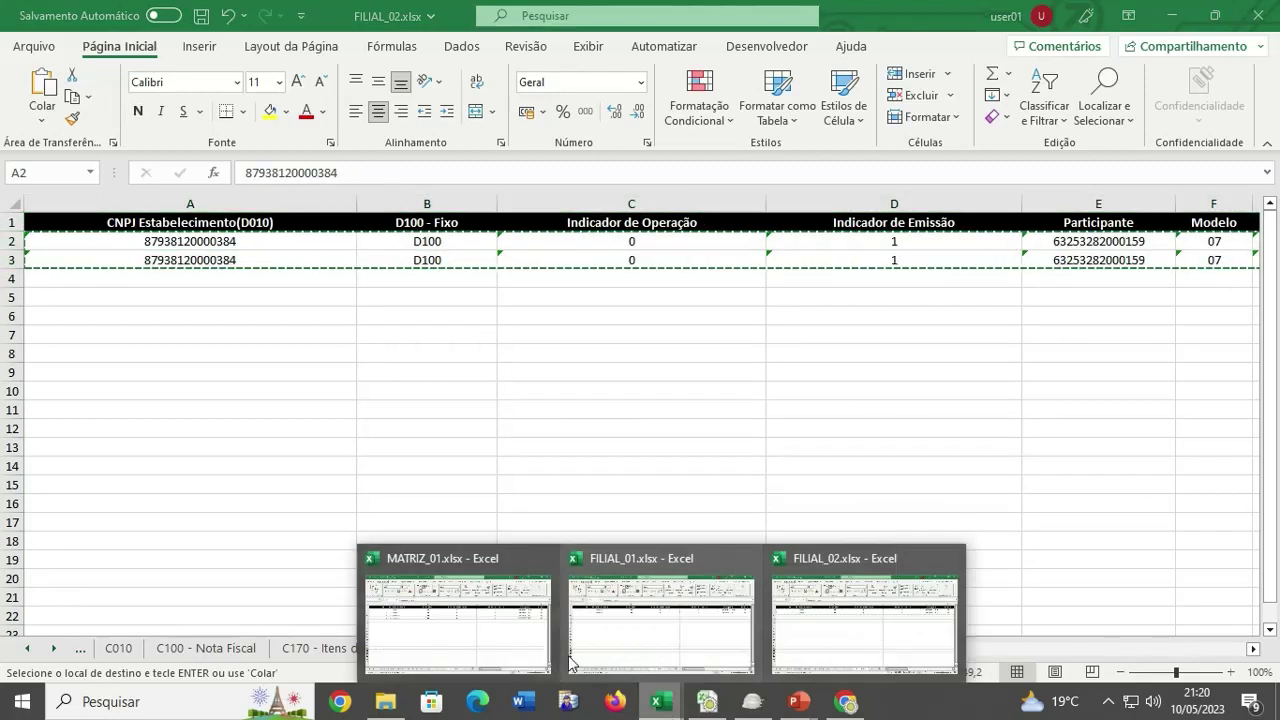
pyautogui.click(500, 595)
pyautogui.click(307, 433)
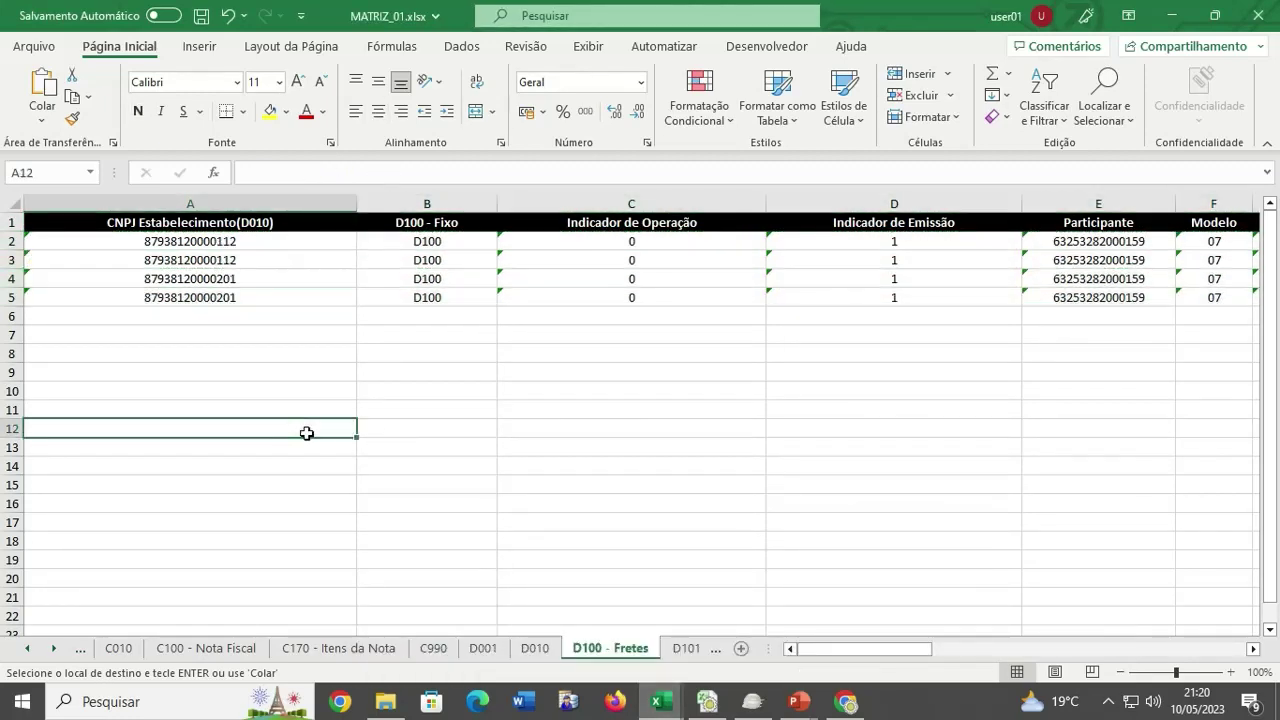
pyautogui.click(106, 316)
pyautogui.hotkey('ctrl', 'v')
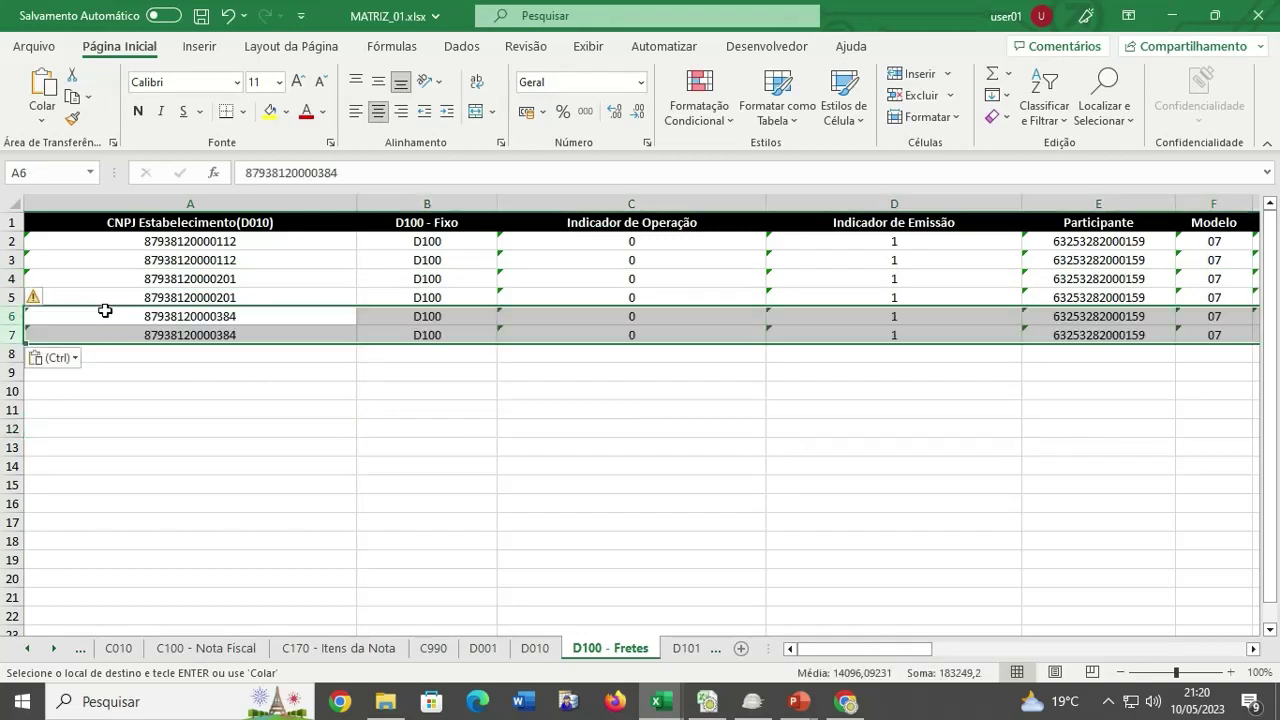
pyautogui.click(205, 374)
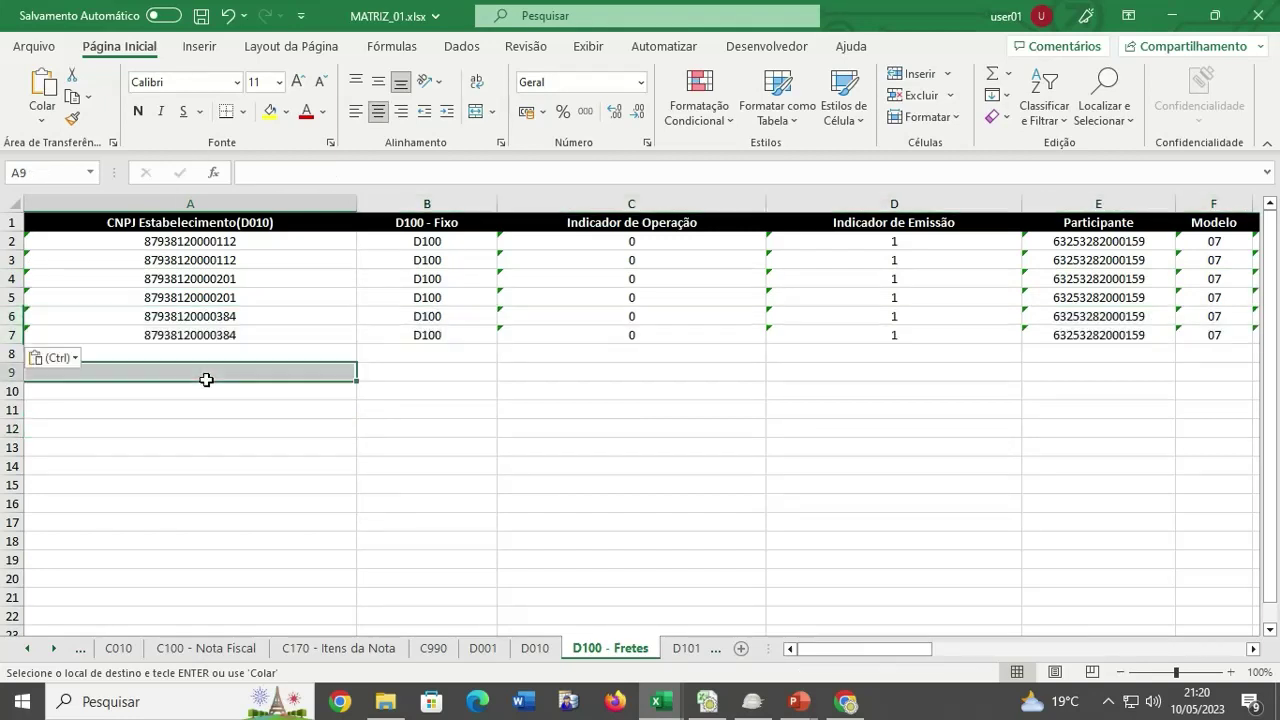
pyautogui.click(201, 15)
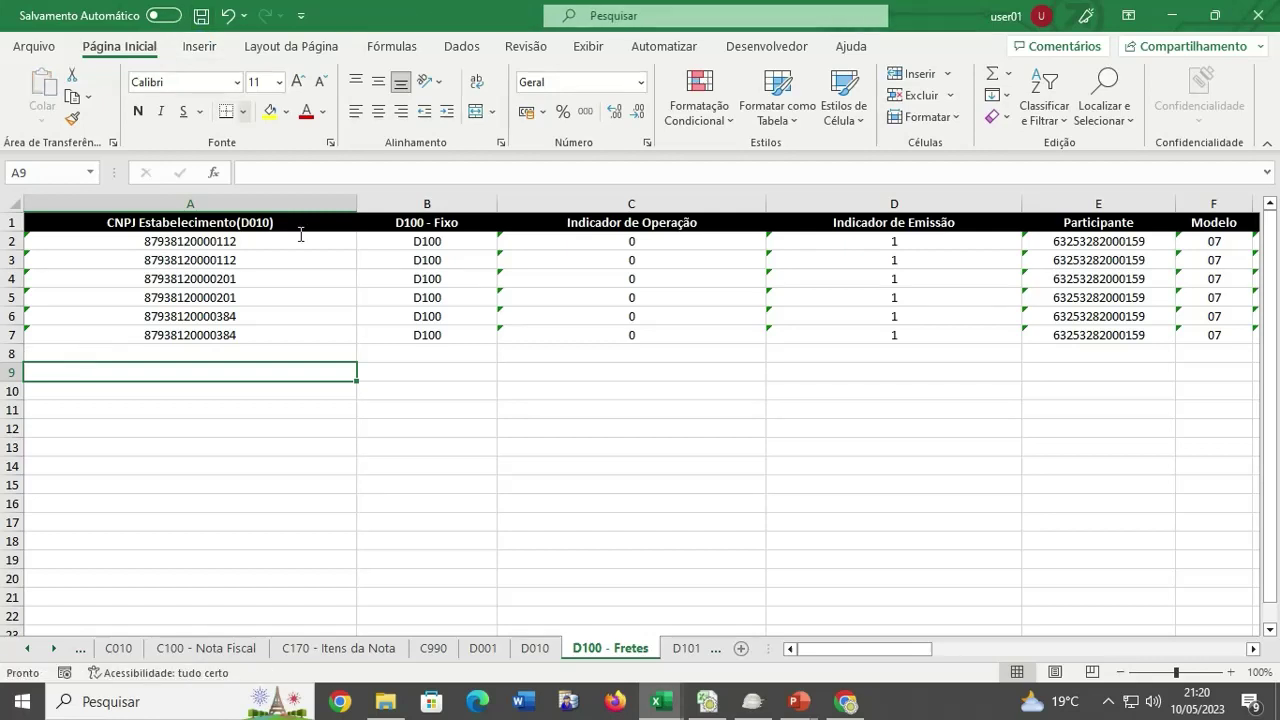
# Look over the freight records on sheets D101 - Fretes Pis and D105 - Fretes Cofins of MATRIZ_01.xlsx.
pyautogui.click(53, 648)
pyautogui.click(392, 648)
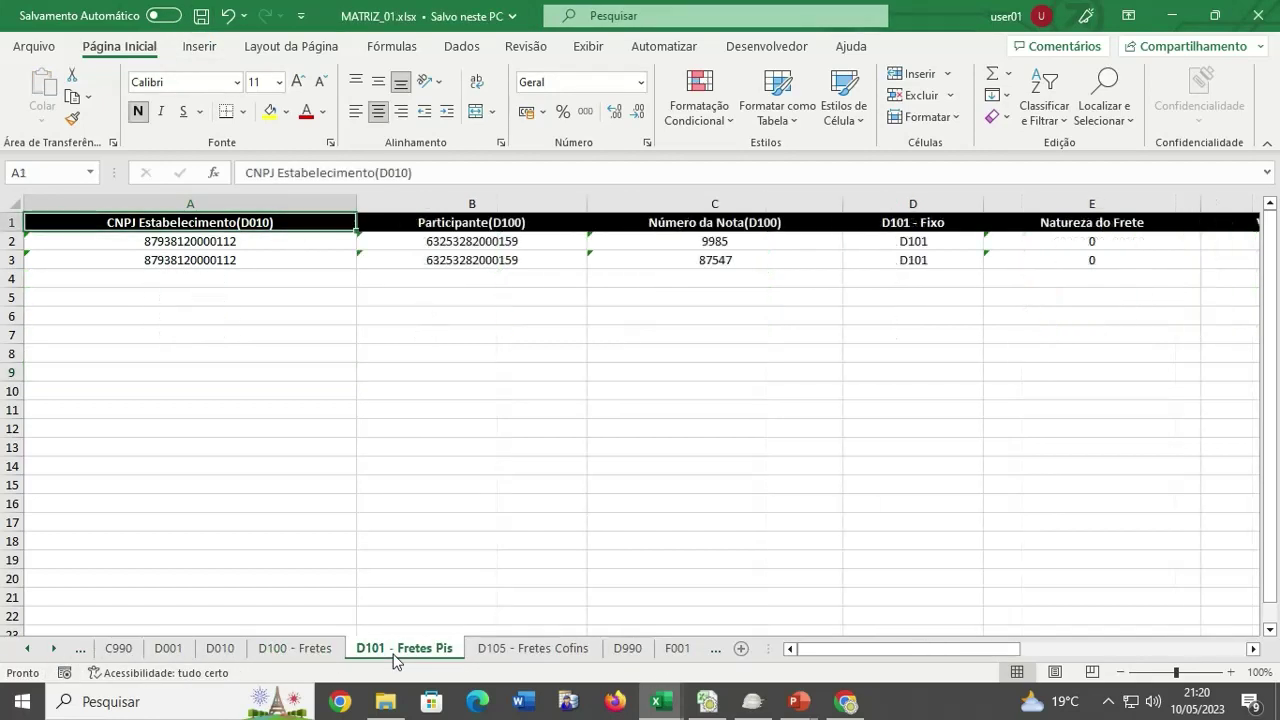
pyautogui.click(538, 650)
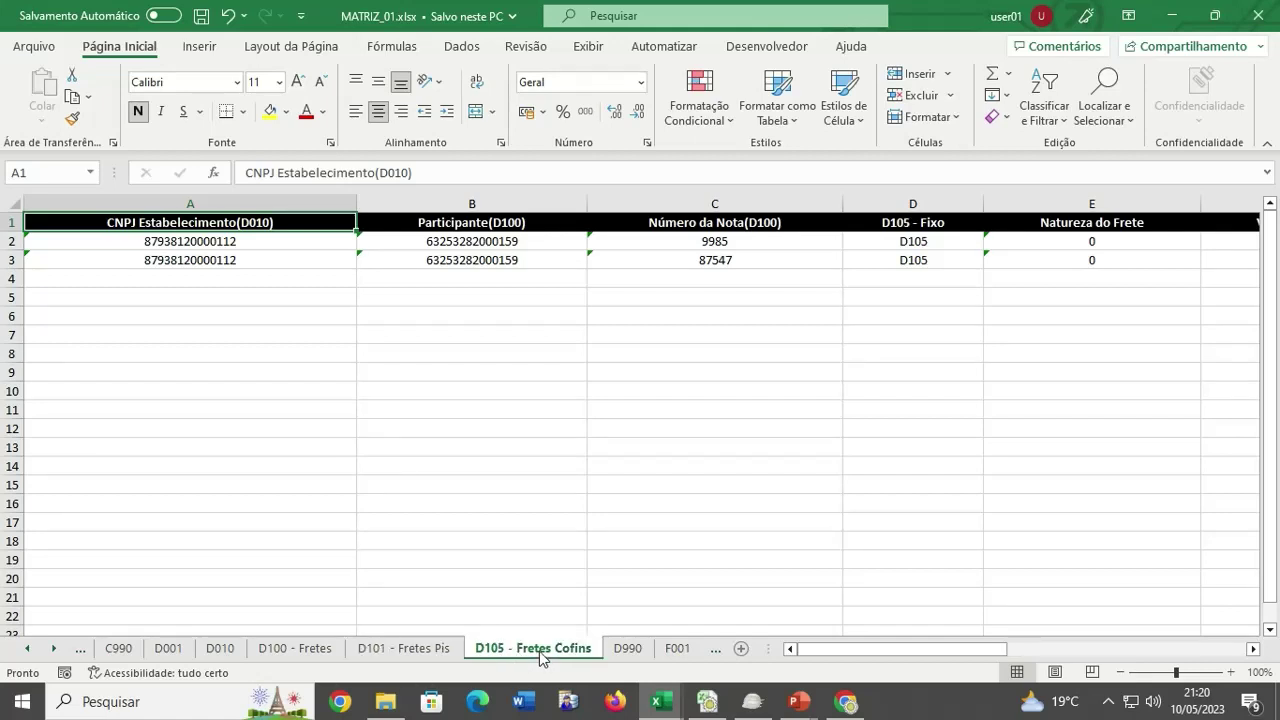
# Copy both data rows of FILIAL_01.xlsx's D101 - Fretes Pis sheet into MATRIZ_01.xlsx's matching sheet, starting at row 4.
pyautogui.click(405, 650)
pyautogui.moveTo(660, 702)
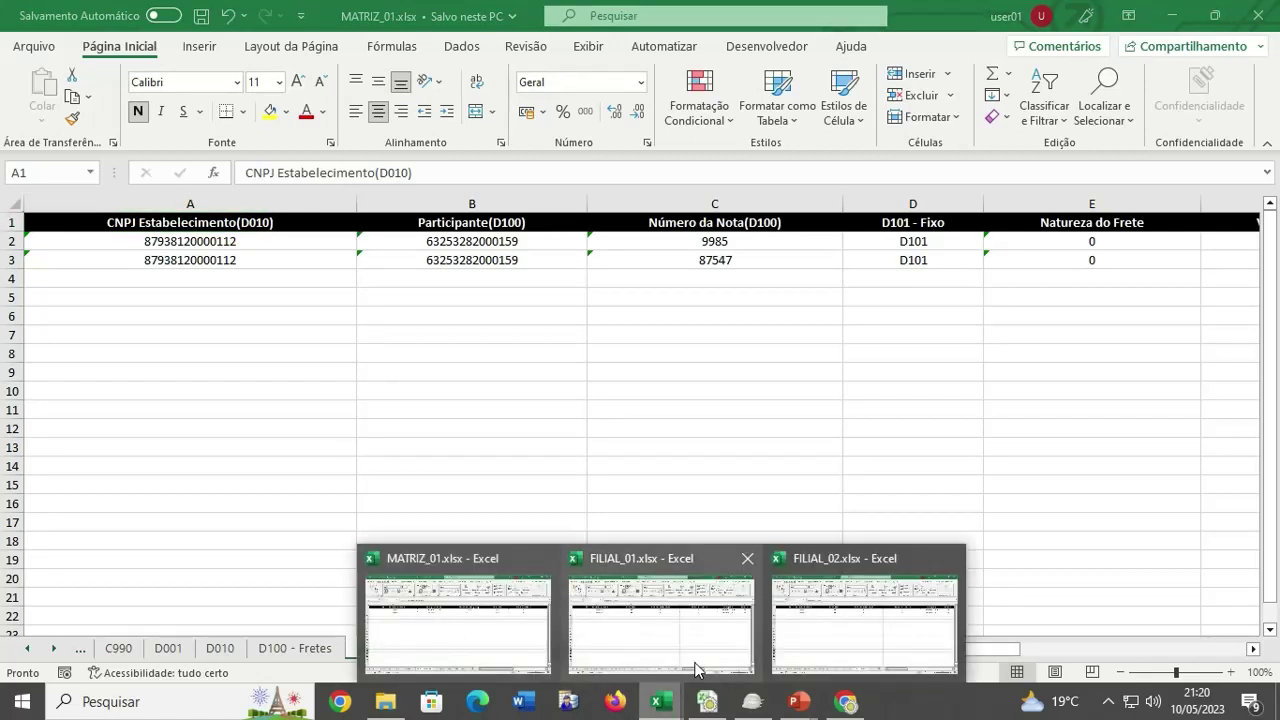
pyautogui.click(697, 669)
pyautogui.click(679, 650)
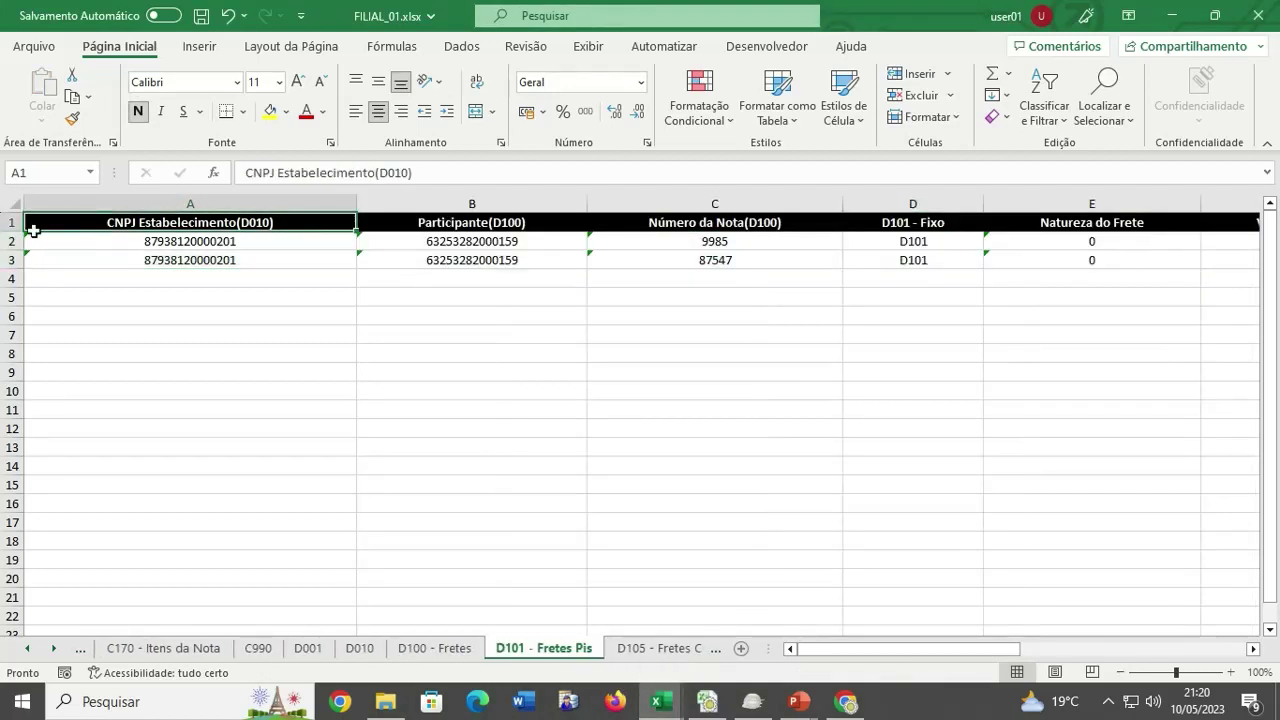
pyautogui.moveTo(20, 234); pyautogui.dragTo(10, 255)
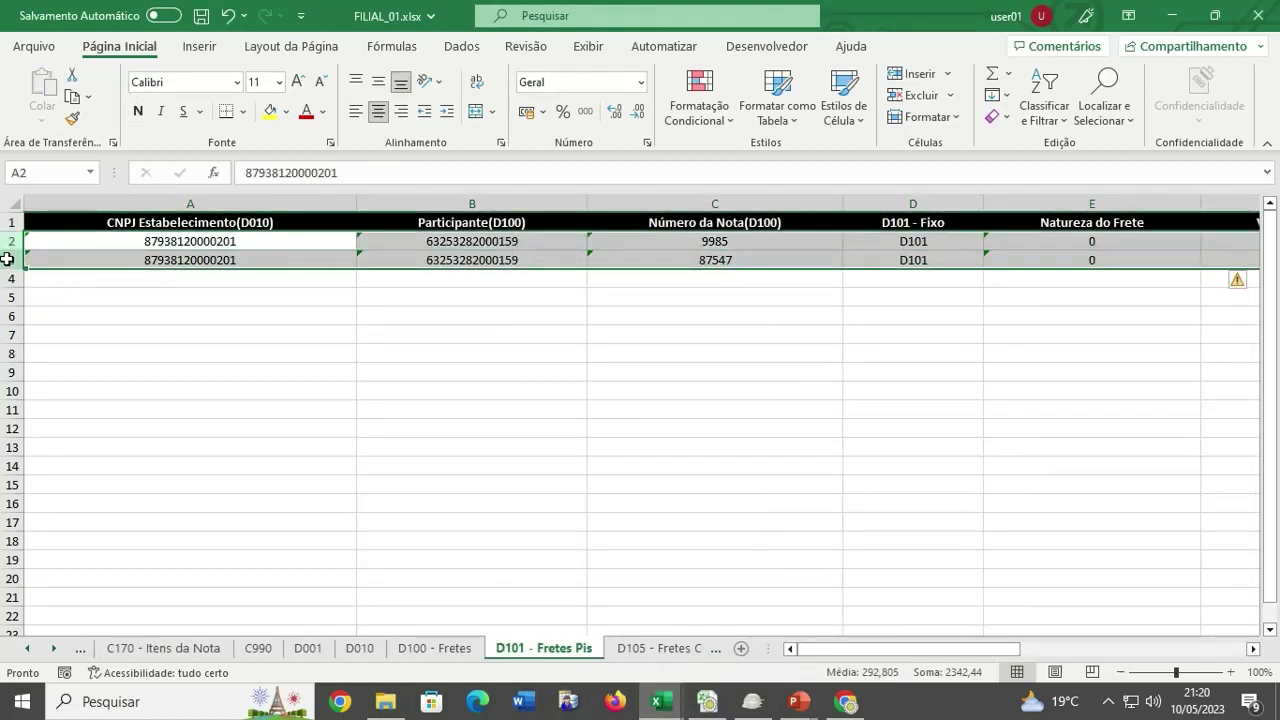
pyautogui.hotkey('ctrl', 'c')
pyautogui.click(660, 702)
pyautogui.click(491, 617)
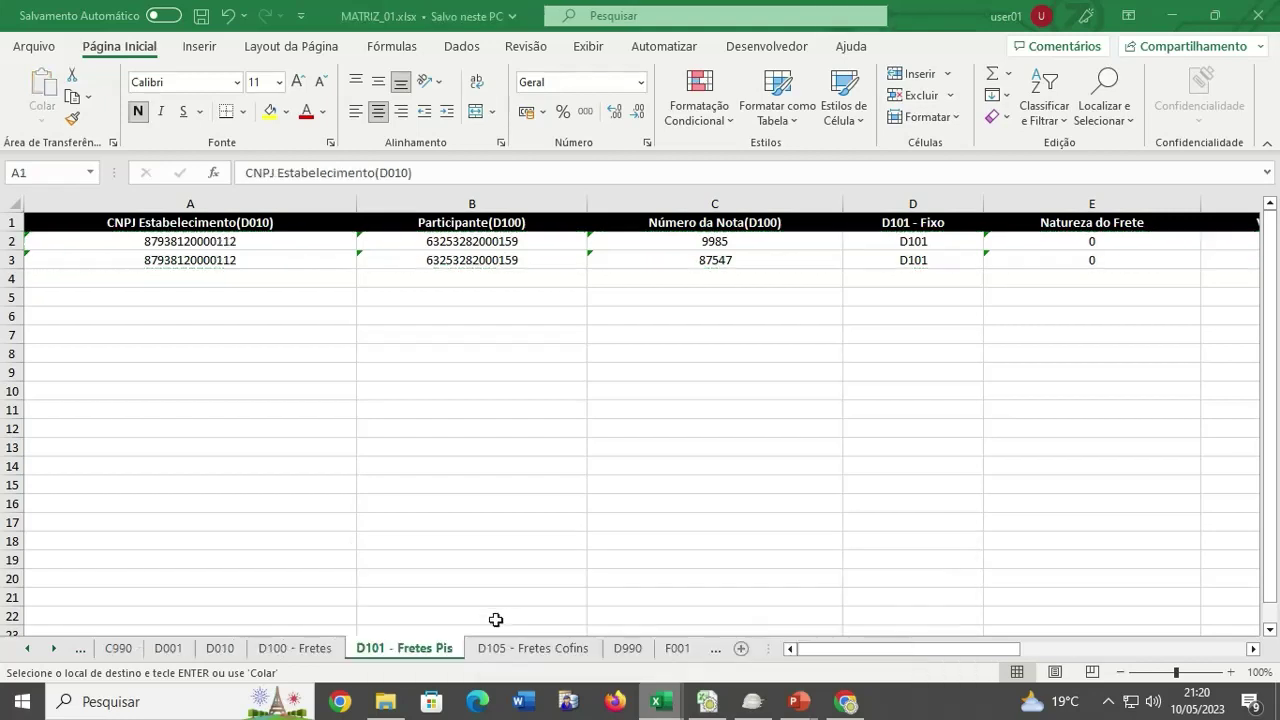
pyautogui.click(108, 282)
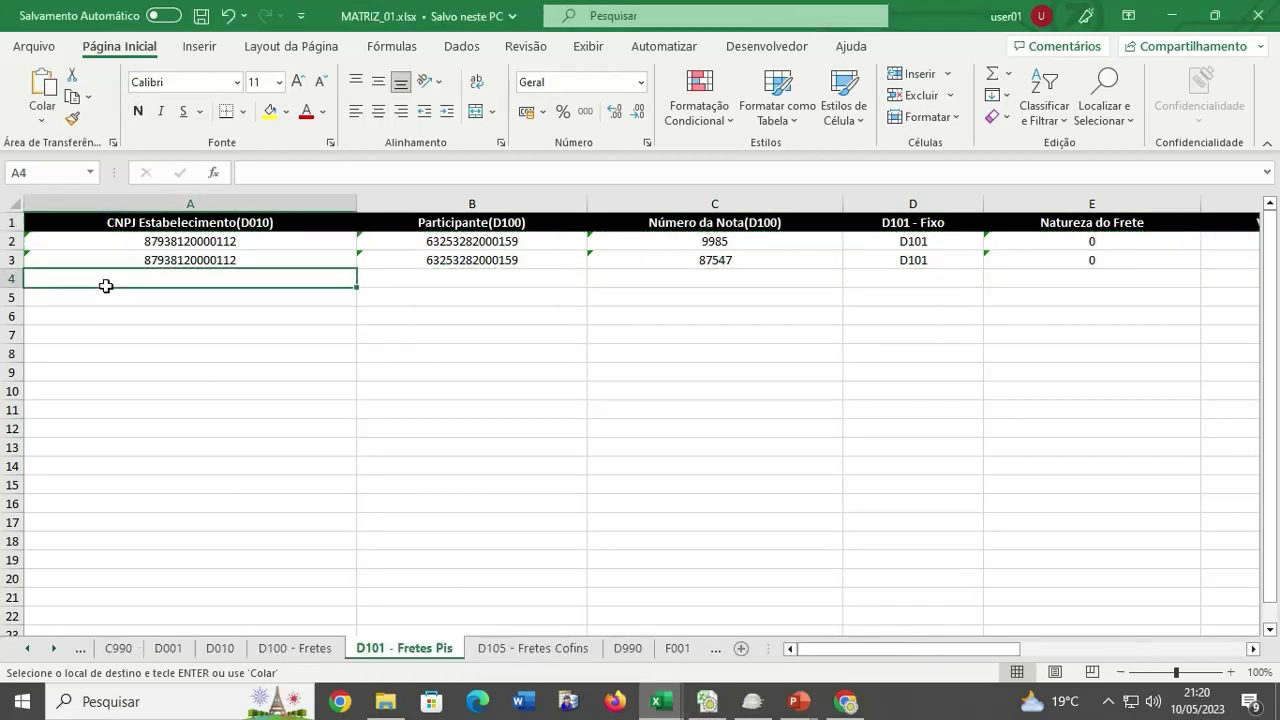
pyautogui.hotkey('ctrl', 'v')
# Copy both data rows of FILIAL_02.xlsx's D101 - Fretes Pis sheet into MATRIZ_01.xlsx's matching sheet, starting at row 6.
pyautogui.click(660, 702)
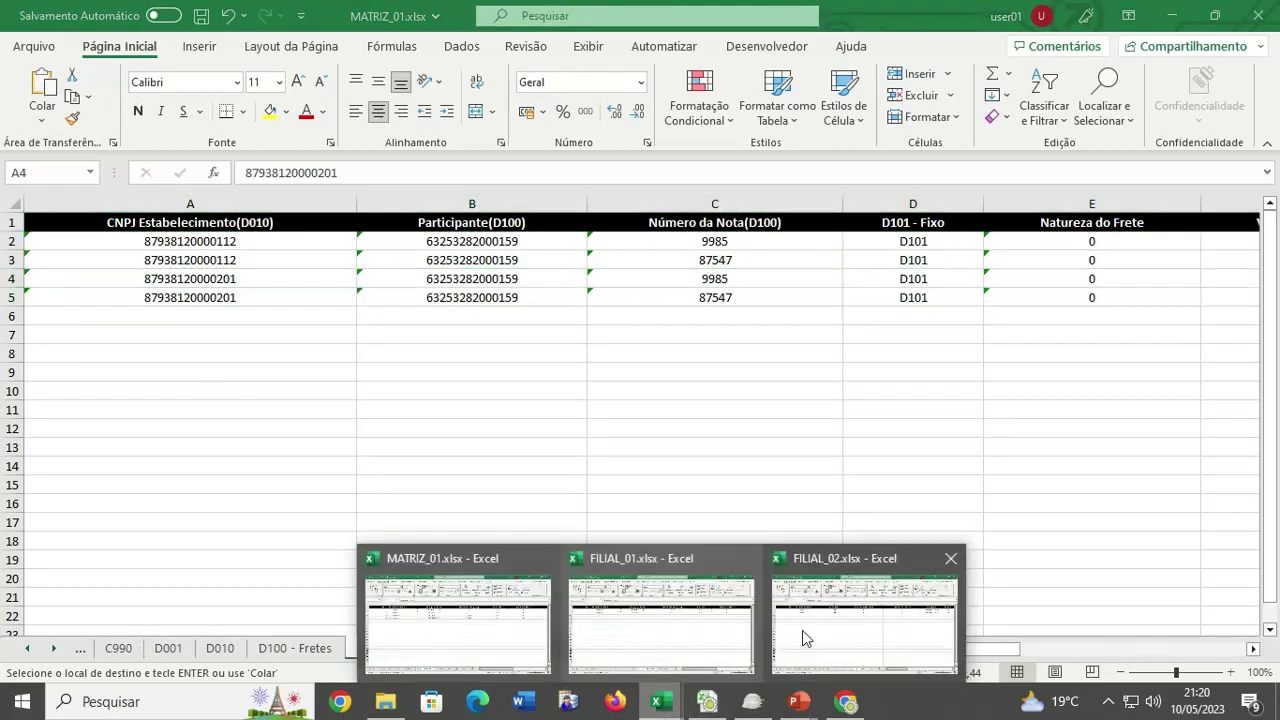
pyautogui.click(809, 634)
pyautogui.click(685, 648)
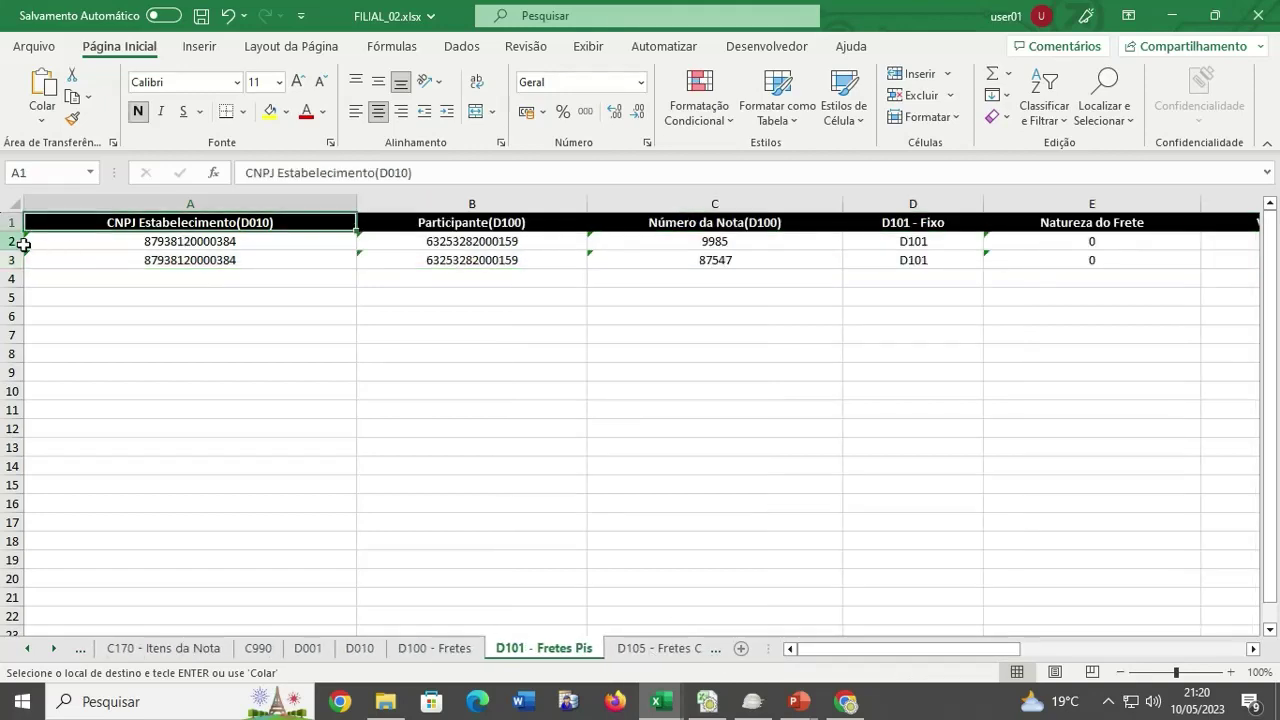
pyautogui.moveTo(14, 241); pyautogui.dragTo(13, 265)
pyautogui.hotkey('ctrl', 'c')
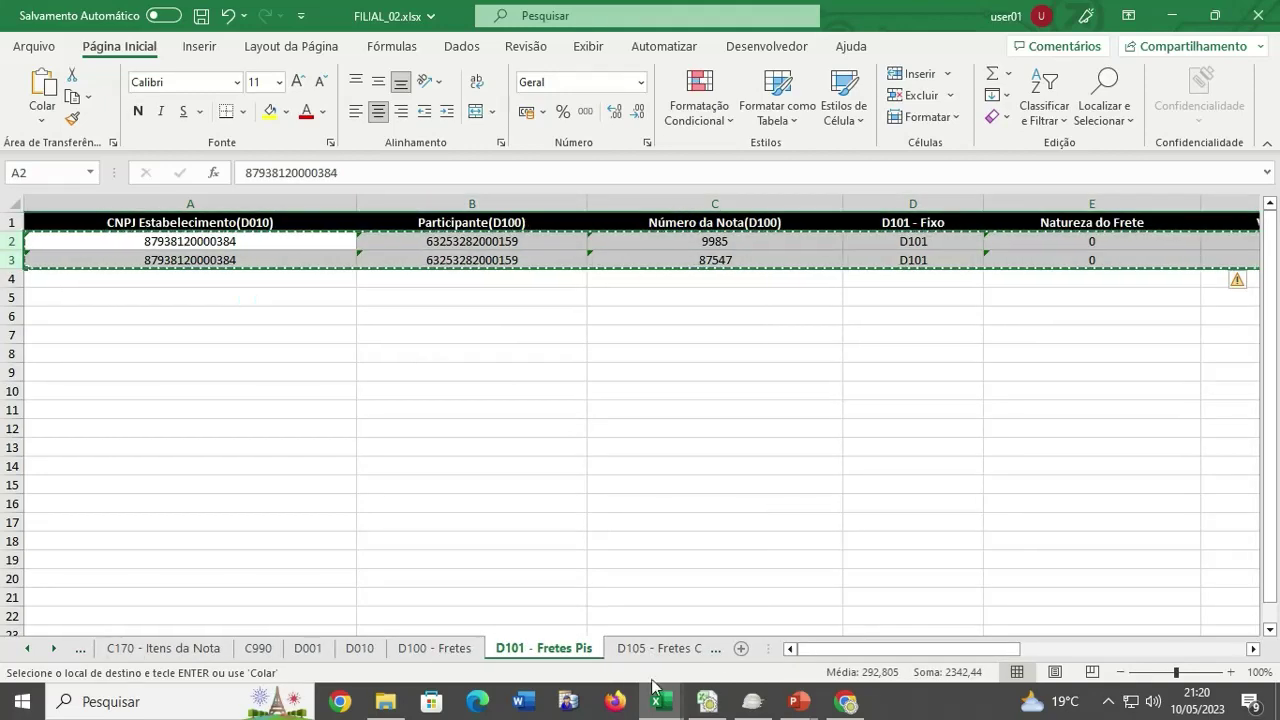
pyautogui.click(660, 702)
pyautogui.click(455, 630)
pyautogui.click(98, 316)
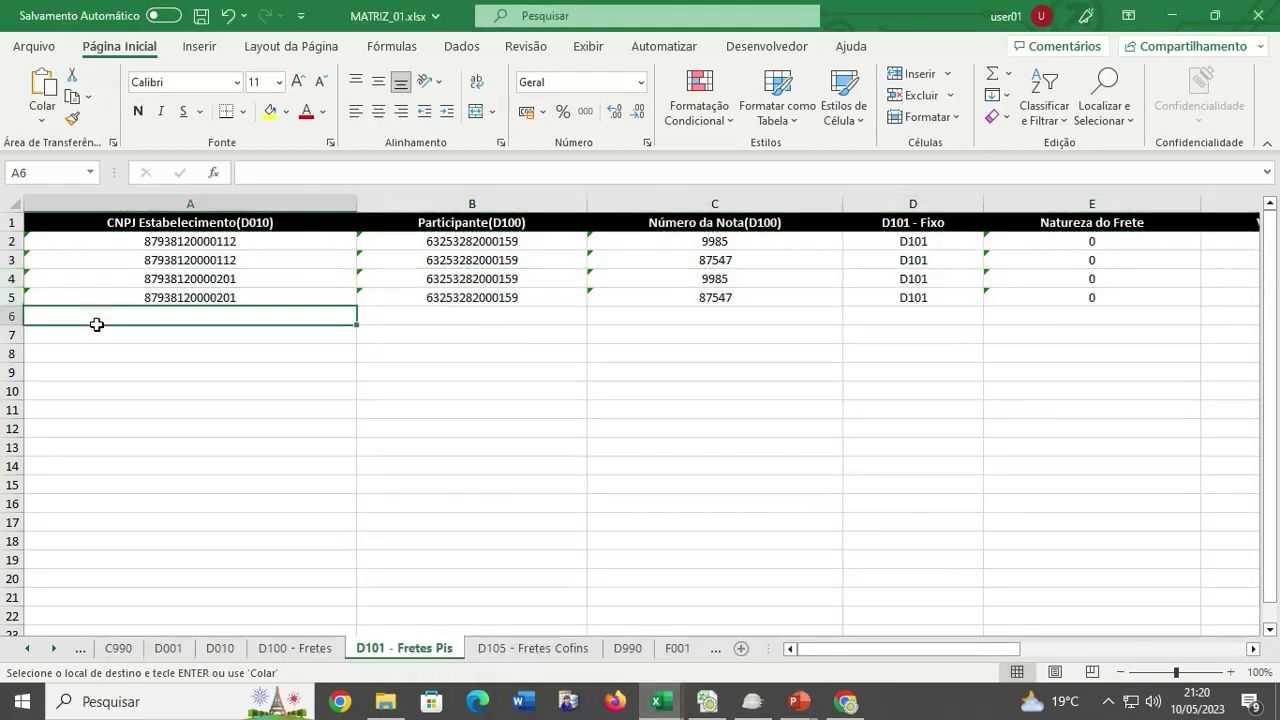
pyautogui.hotkey('ctrl', 'v')
pyautogui.click(335, 410)
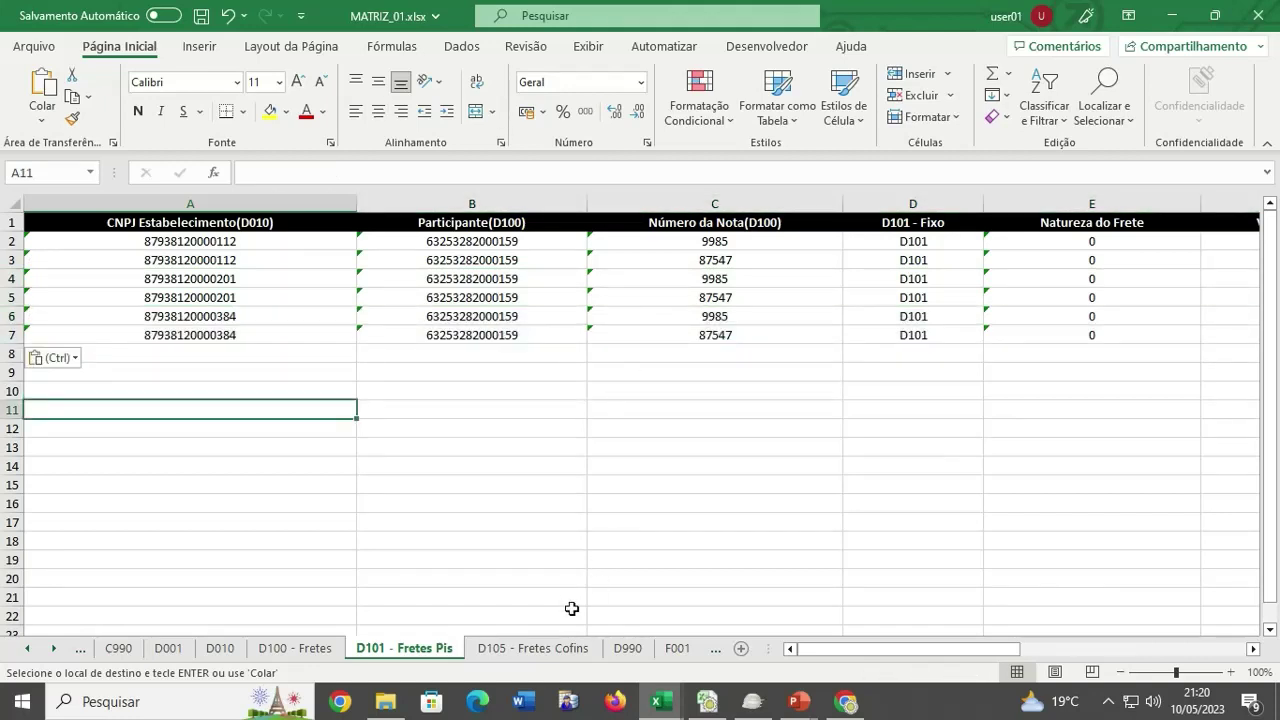
# Copy both data rows of FILIAL_01.xlsx's D105 - Fretes Cofins sheet into MATRIZ_01.xlsx's matching sheet, starting at row 4.
pyautogui.click(533, 648)
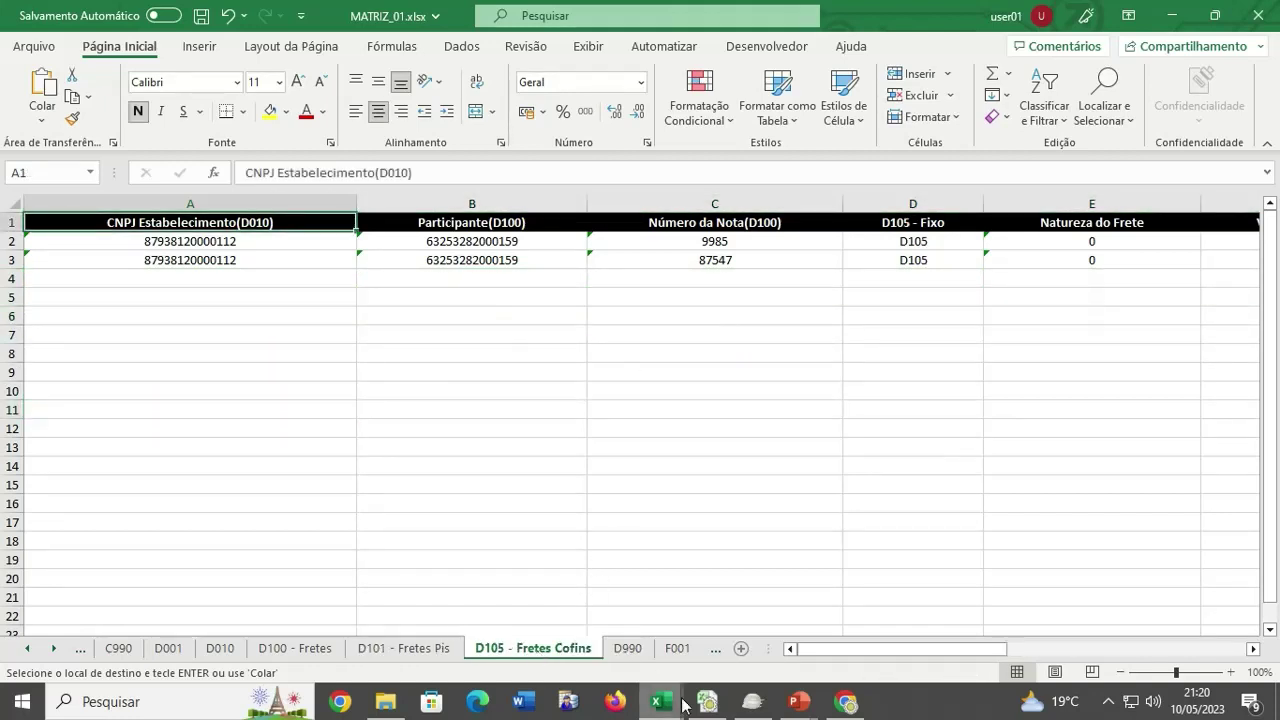
pyautogui.moveTo(683, 705)
pyautogui.click(652, 650)
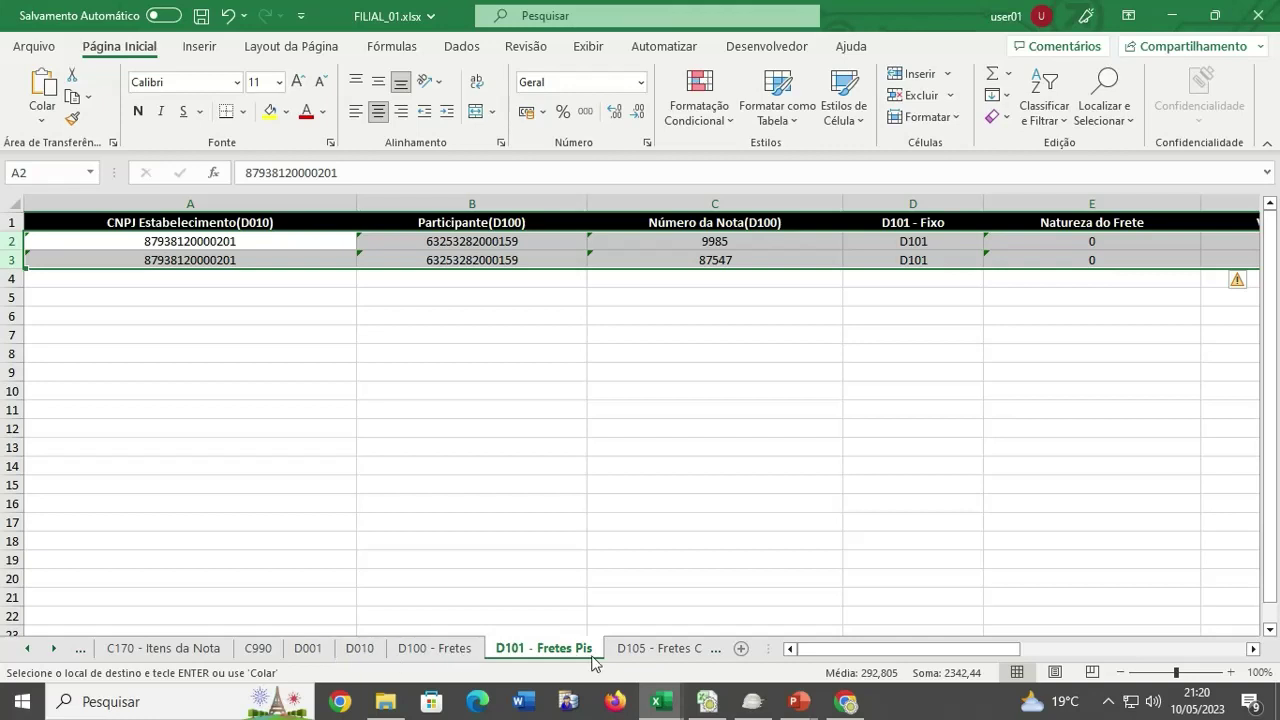
pyautogui.click(632, 649)
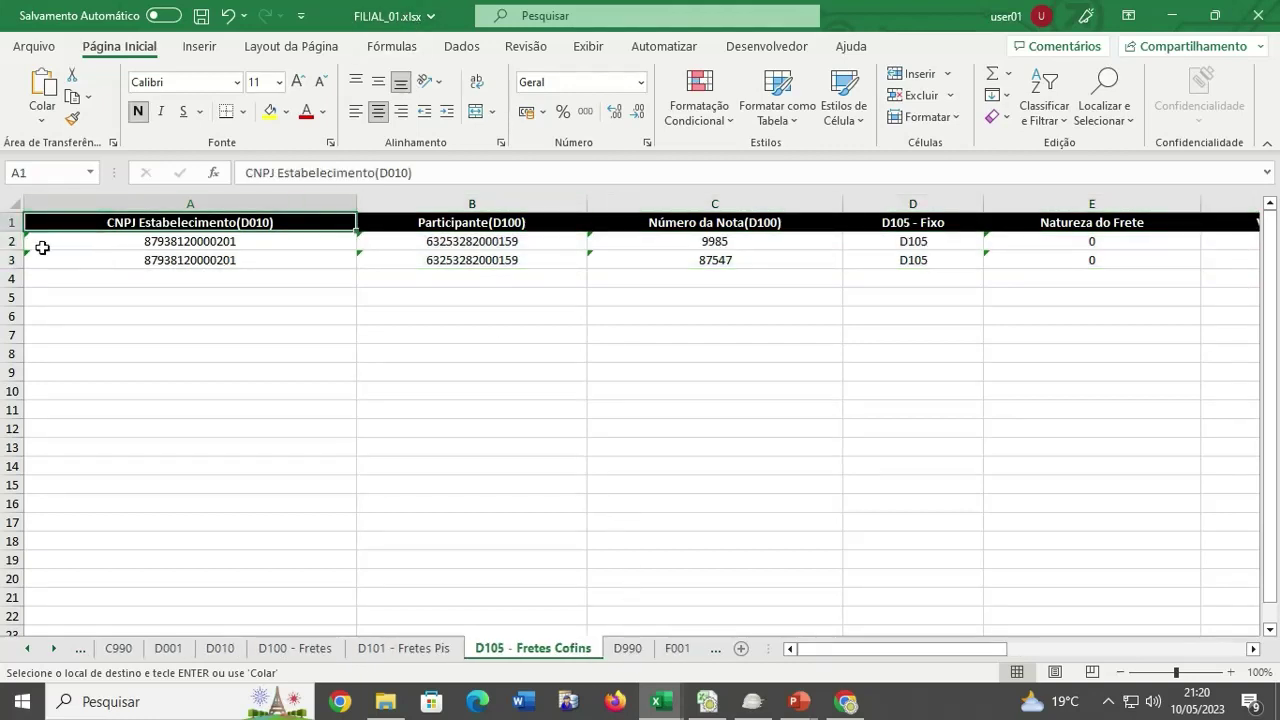
pyautogui.moveTo(12, 243)
pyautogui.mouseDown()
pyautogui.moveTo(15, 272)
pyautogui.moveTo(16, 259)
pyautogui.mouseUp()
pyautogui.click(85, 328)
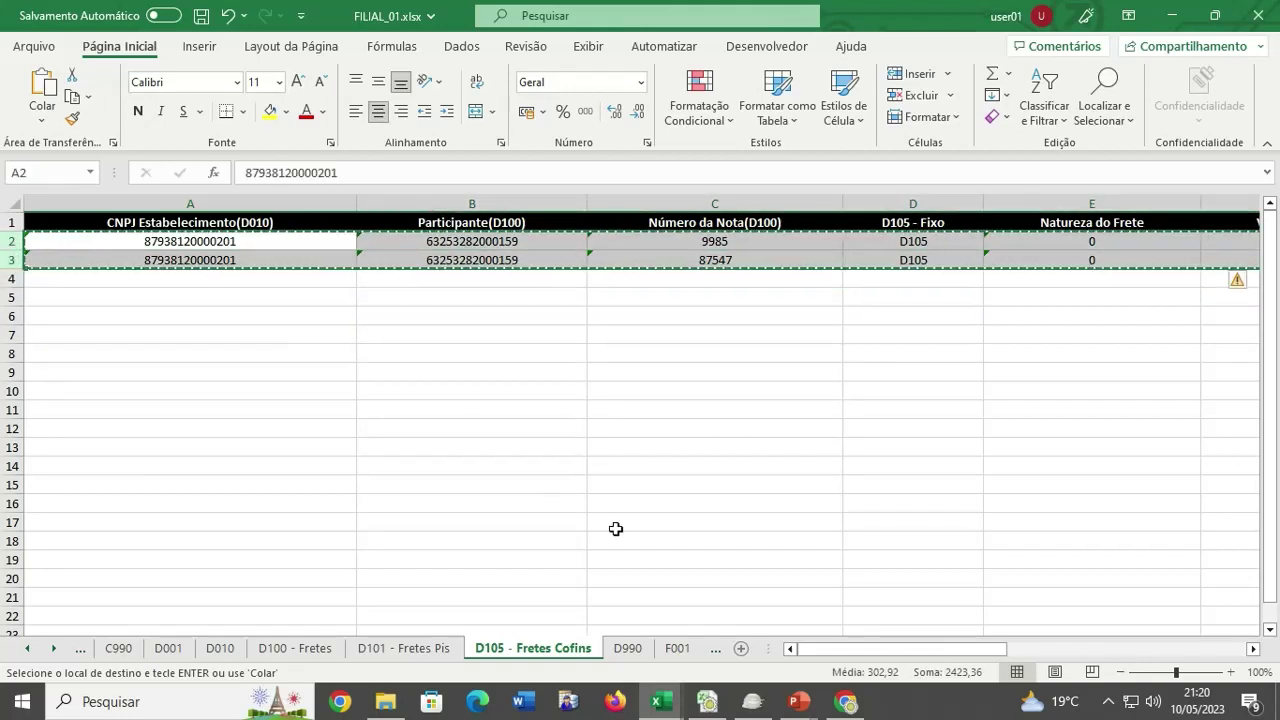
pyautogui.click(660, 701)
pyautogui.click(455, 631)
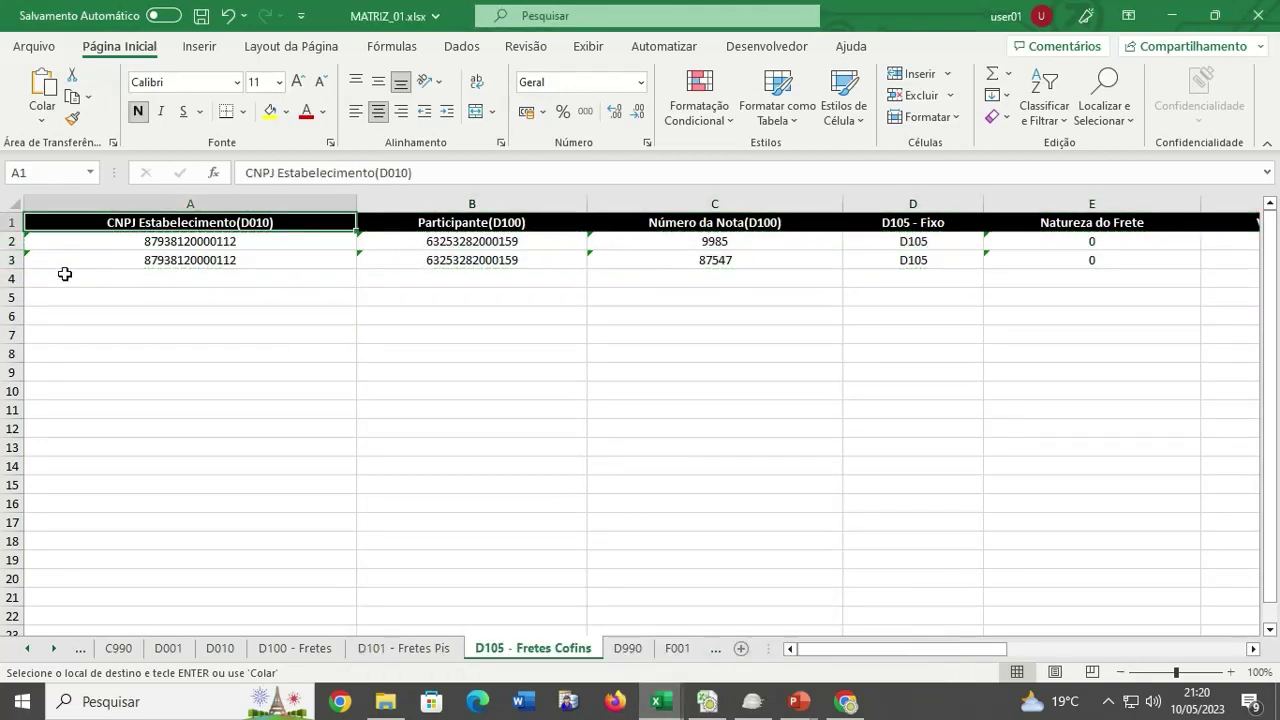
pyautogui.click(64, 274)
pyautogui.hotkey('ctrl', 'v')
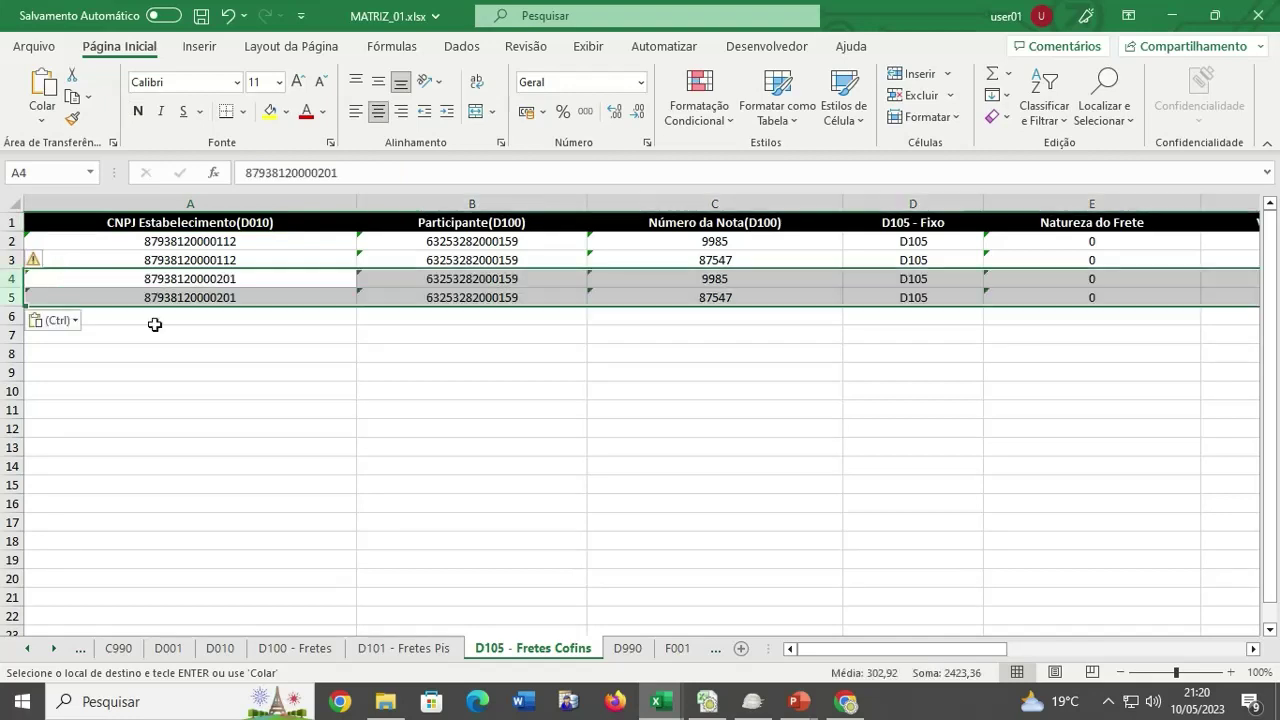
# Copy both data rows of FILIAL_02.xlsx's D105 - Fretes Cofins sheet into MATRIZ_01.xlsx's matching sheet, starting at row 6.
pyautogui.click(660, 703)
pyautogui.click(837, 630)
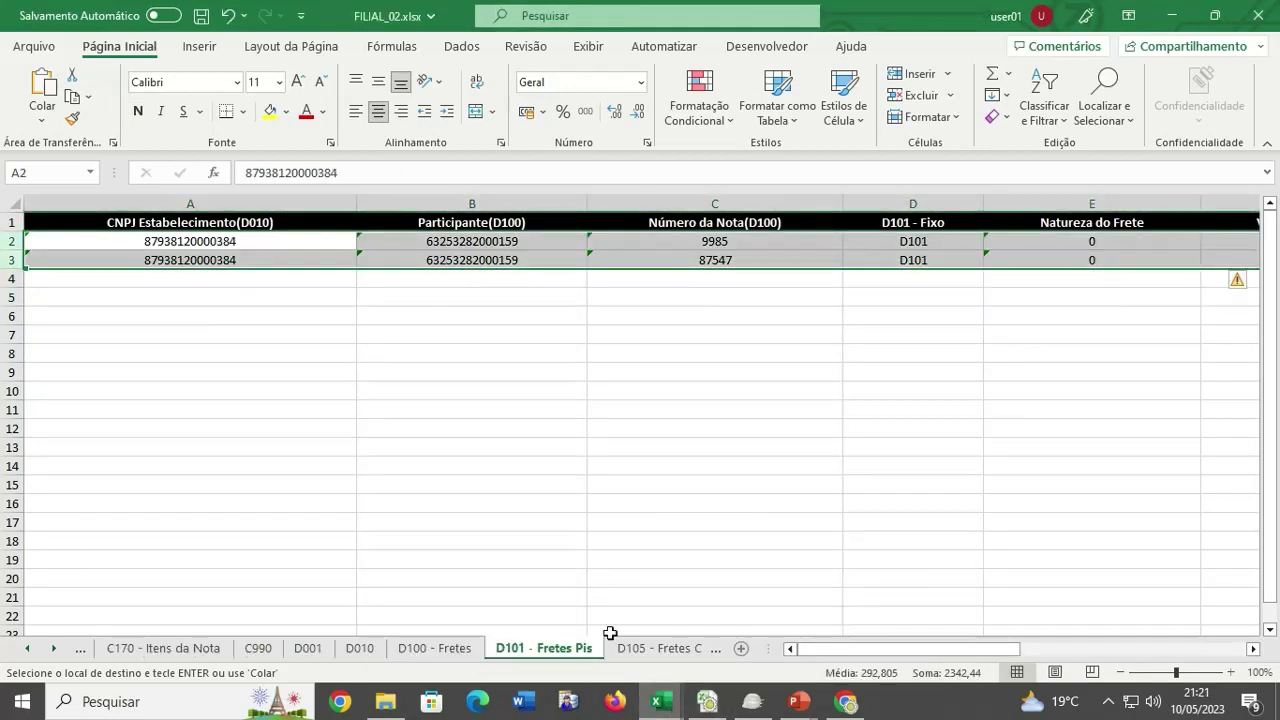
pyautogui.click(660, 648)
pyautogui.moveTo(11, 241); pyautogui.dragTo(12, 262)
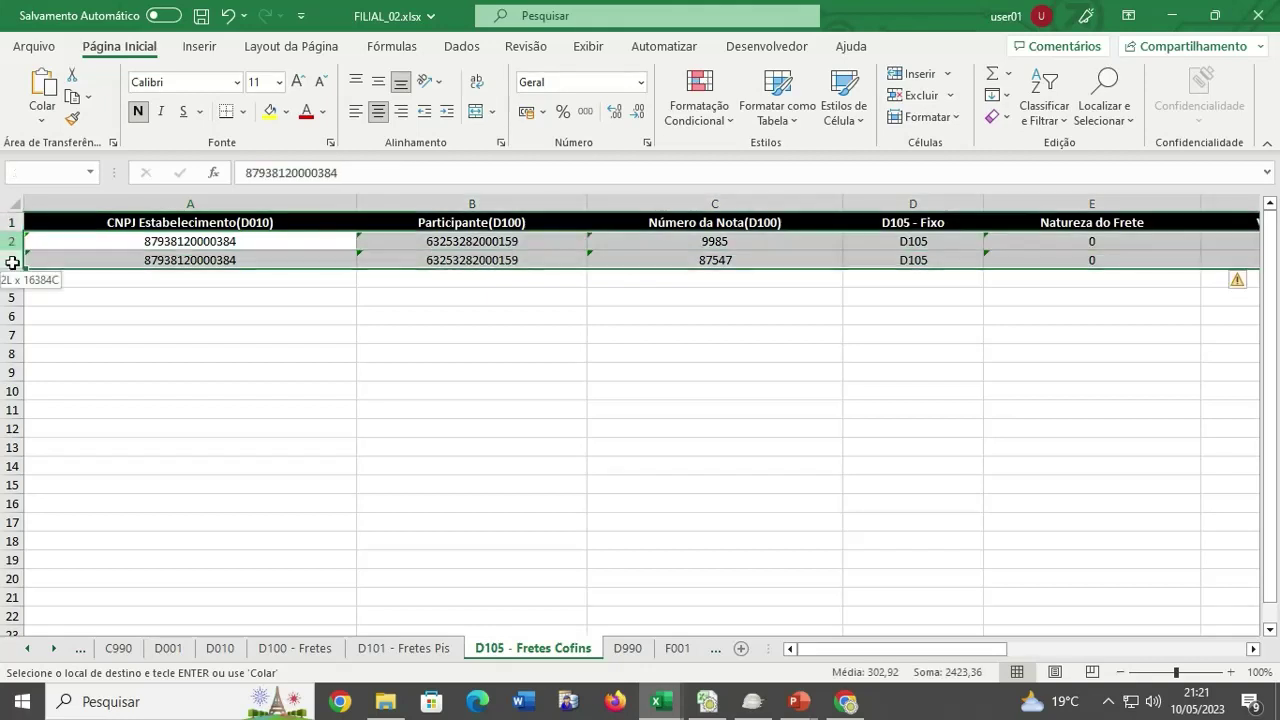
pyautogui.hotkey('ctrl', 'c')
pyautogui.click(657, 693)
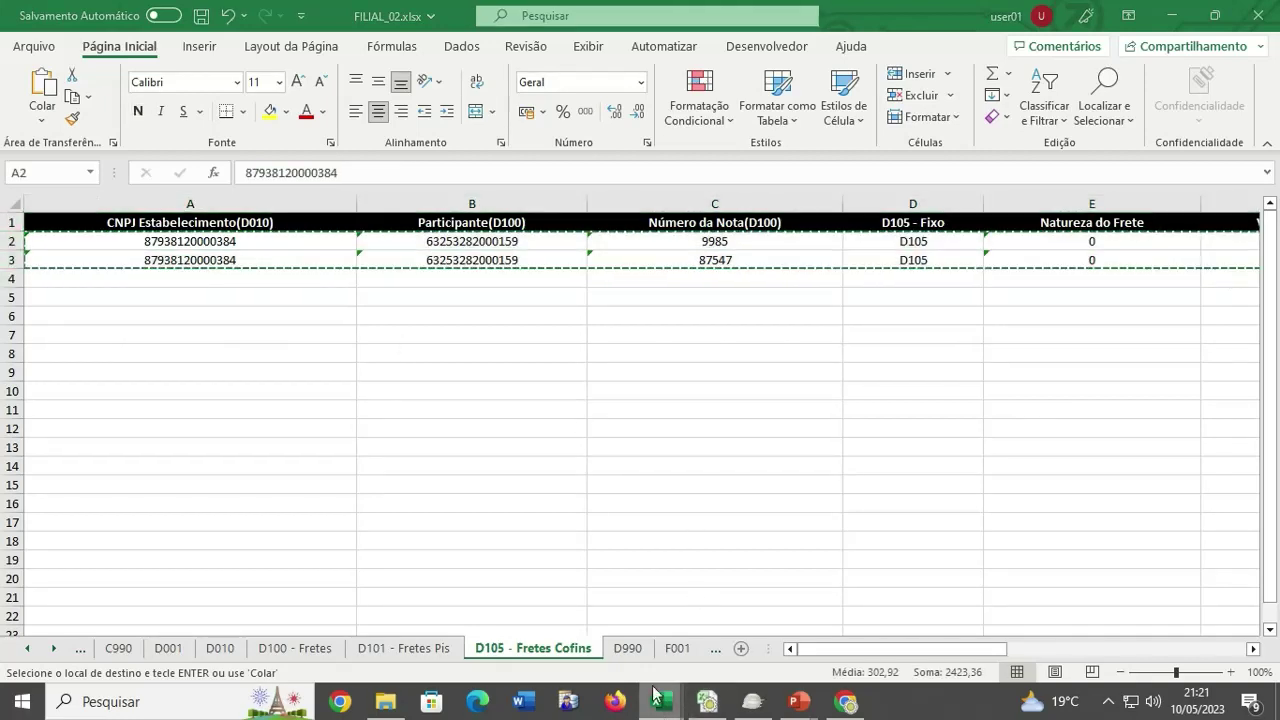
pyautogui.click(528, 640)
pyautogui.click(106, 316)
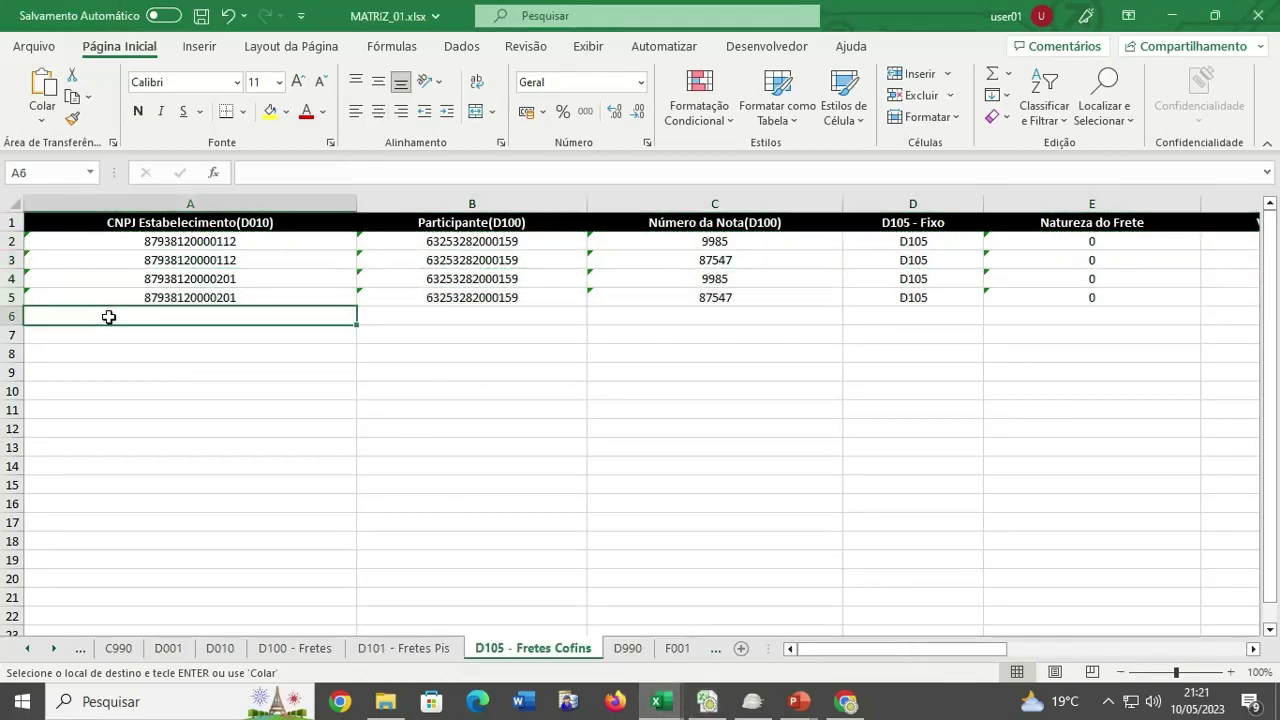
pyautogui.hotkey('ctrl', 'v')
pyautogui.click(277, 448)
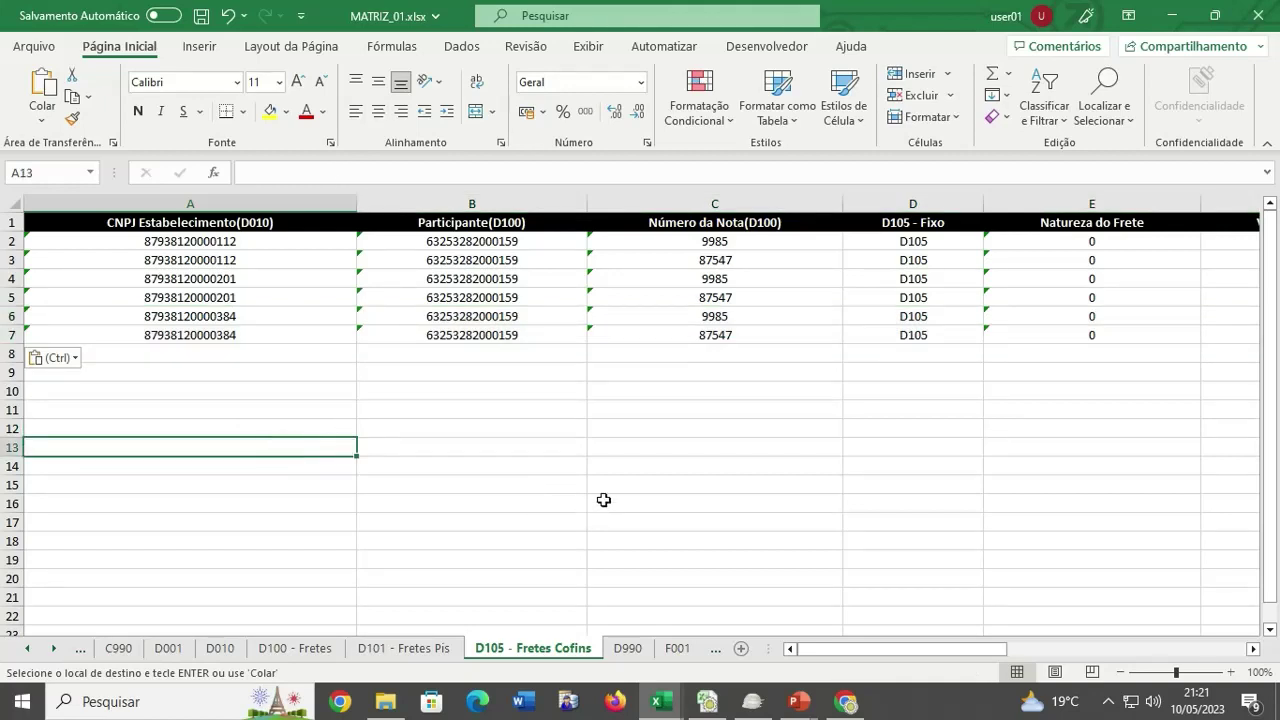
# Count the block D lines across sheets D001 to D990, set QTD_LIN_D on sheet D990 to 23, and save MATRIZ_01.xlsx.
pyautogui.click(628, 649)
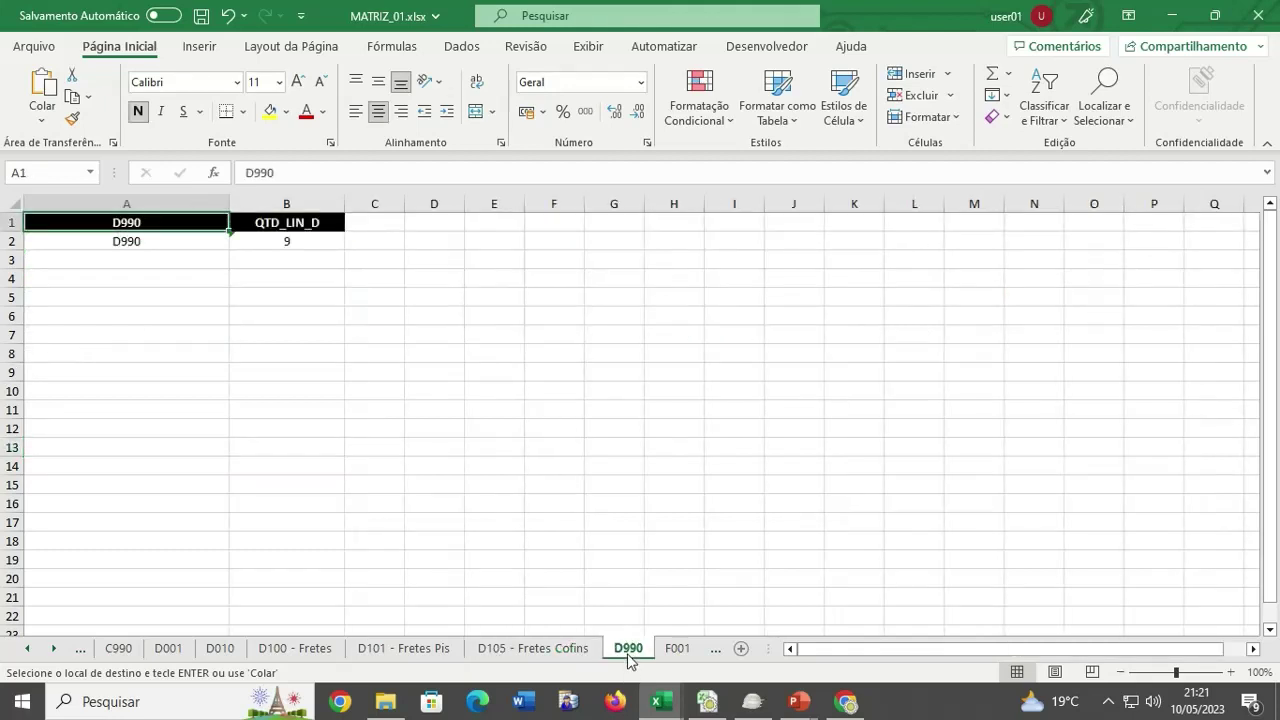
pyautogui.click(170, 650)
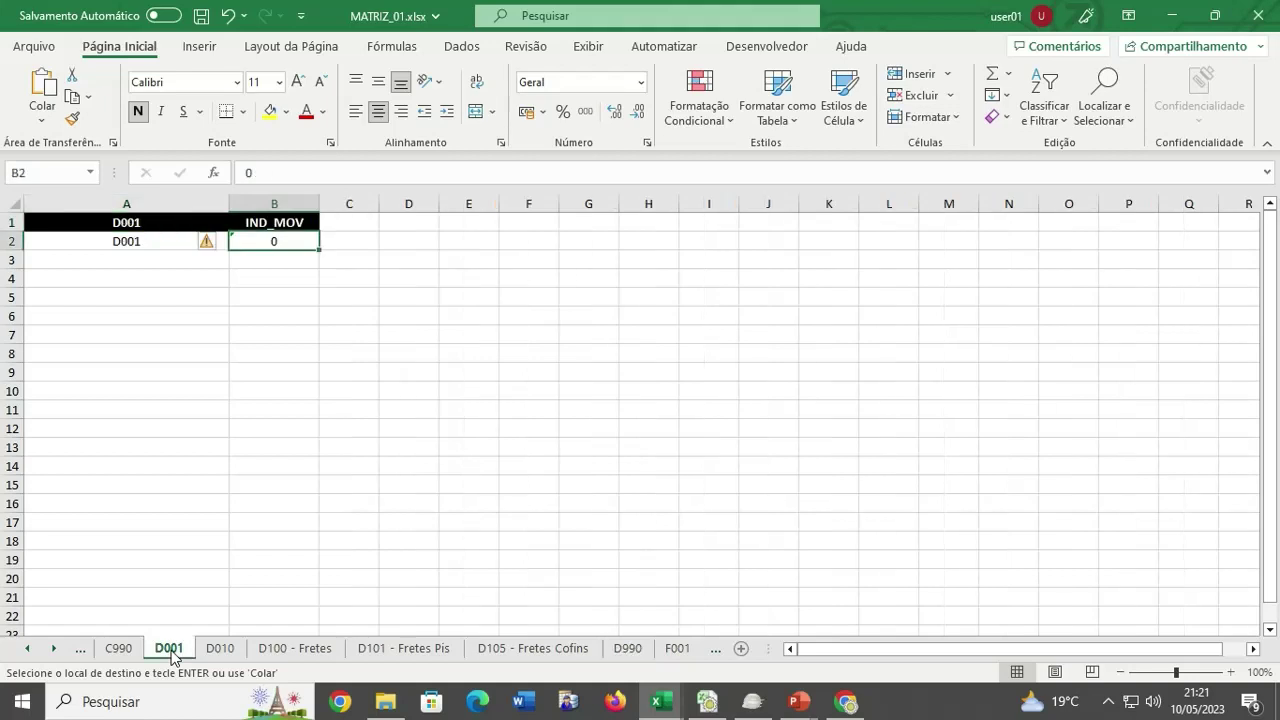
pyautogui.click(208, 650)
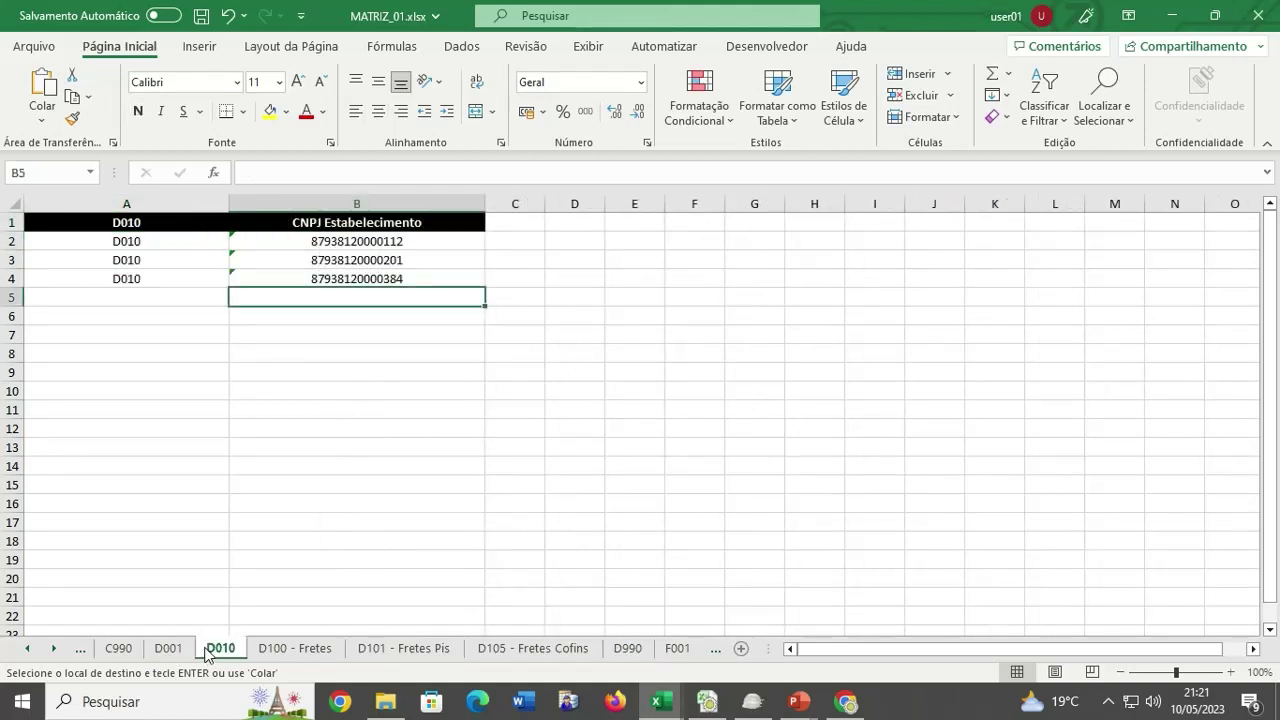
pyautogui.click(266, 650)
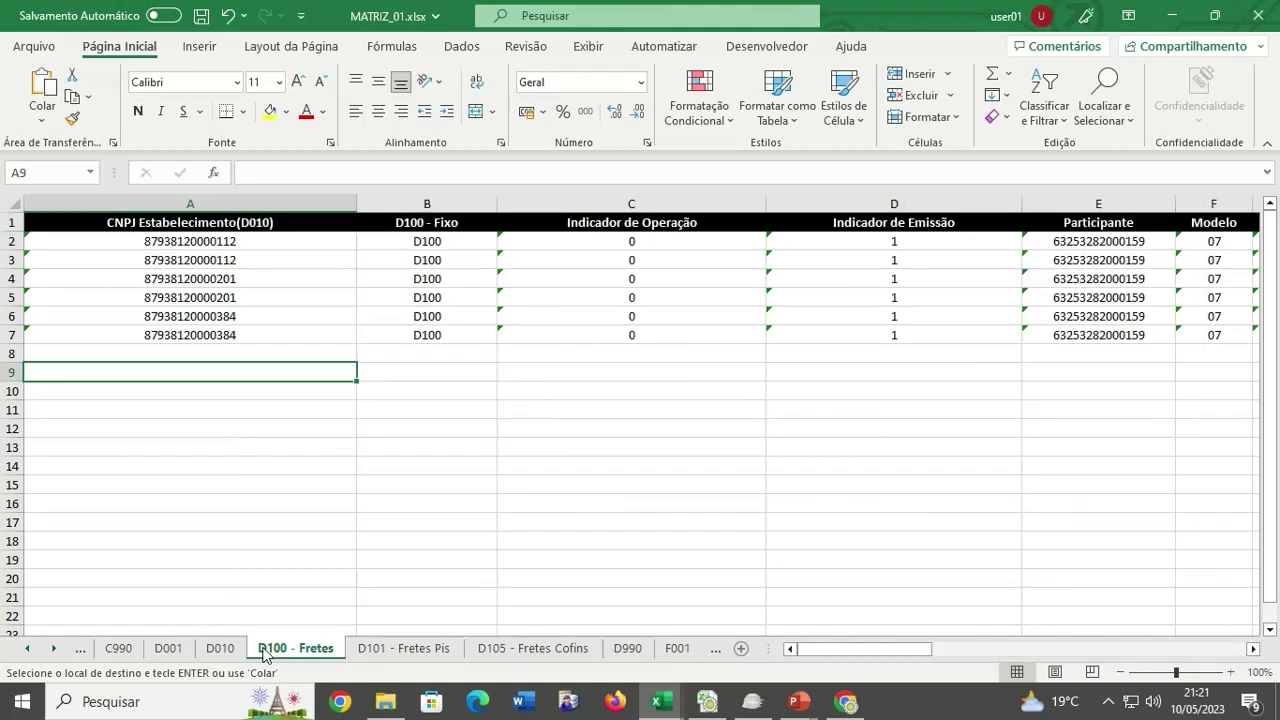
pyautogui.click(381, 651)
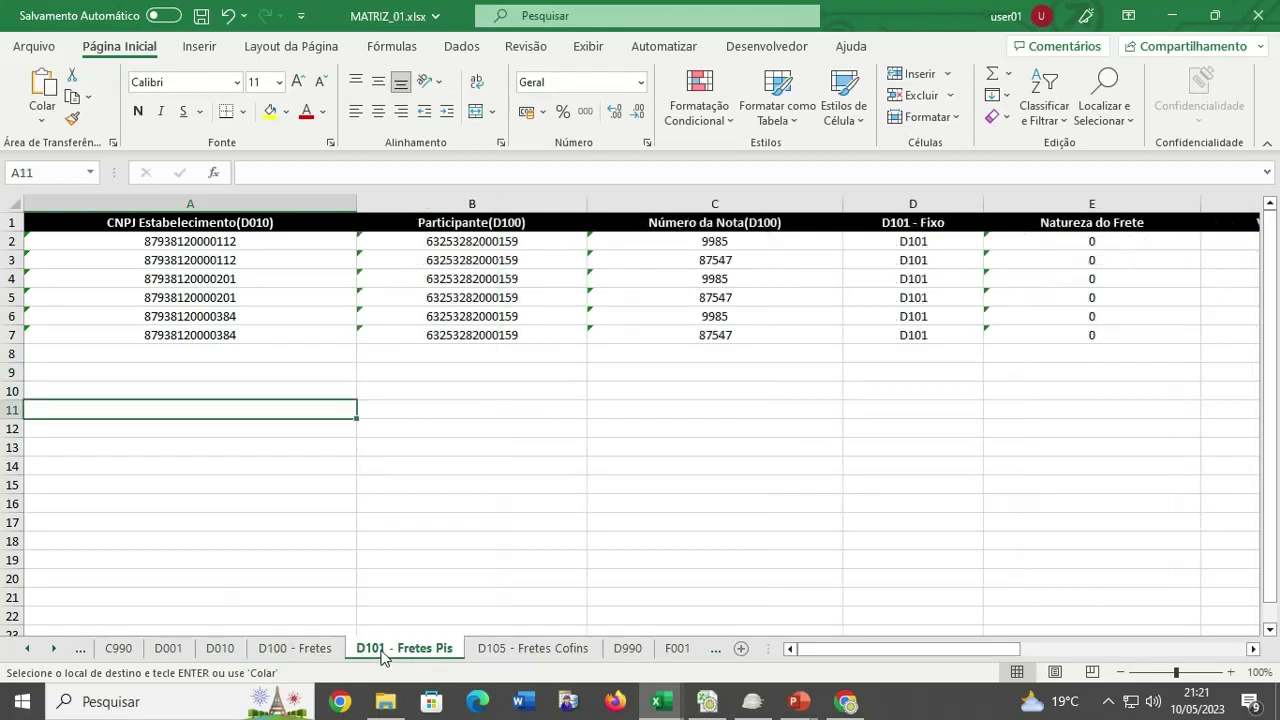
pyautogui.click(503, 652)
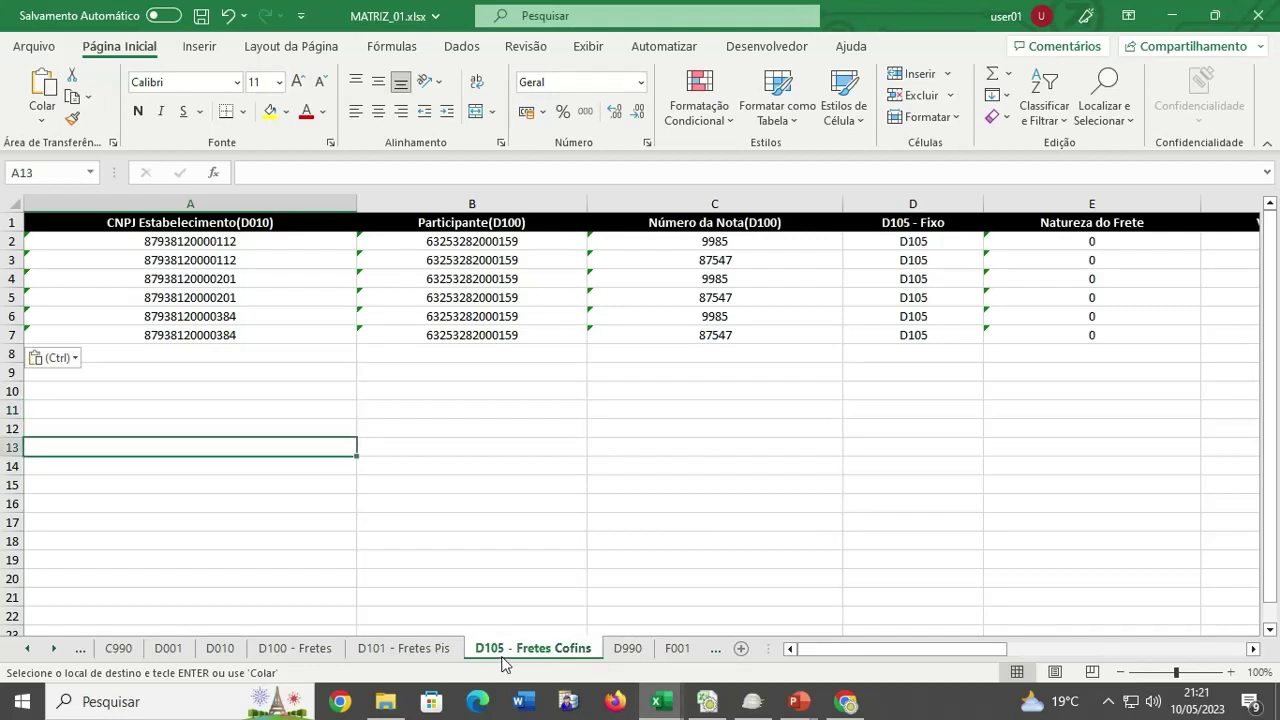
pyautogui.click(625, 652)
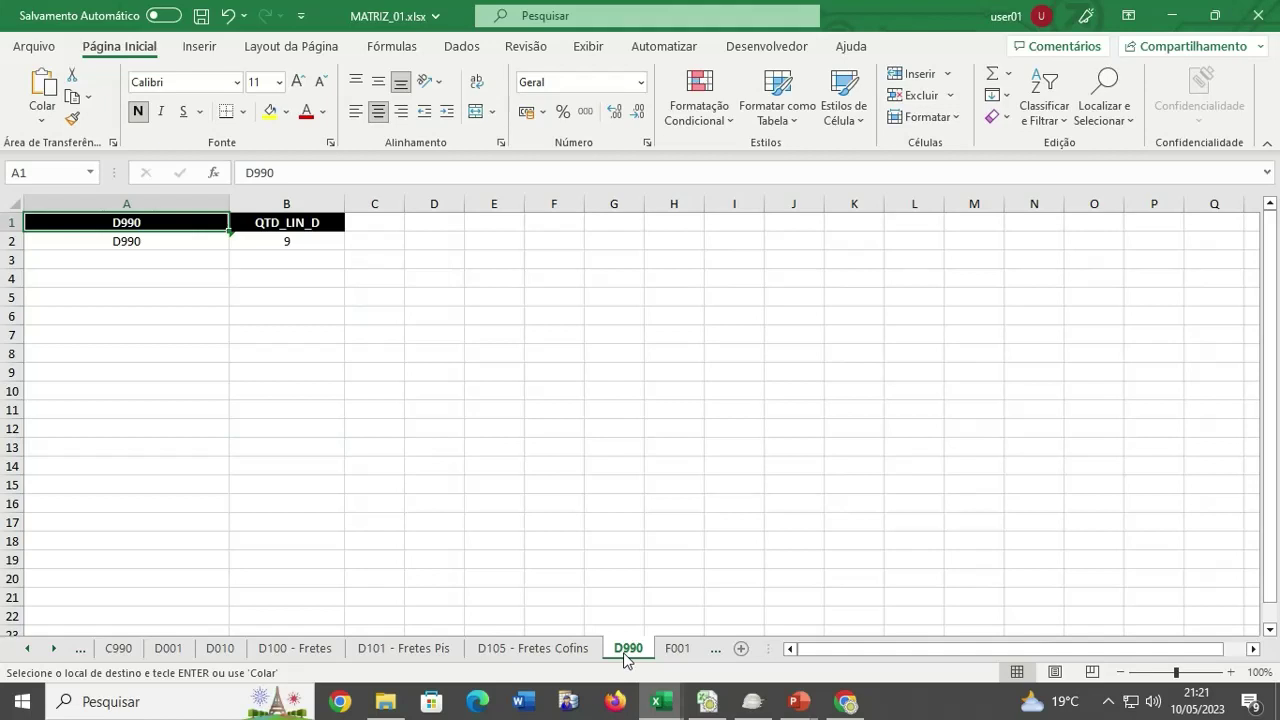
pyautogui.click(330, 249)
pyautogui.write('23')
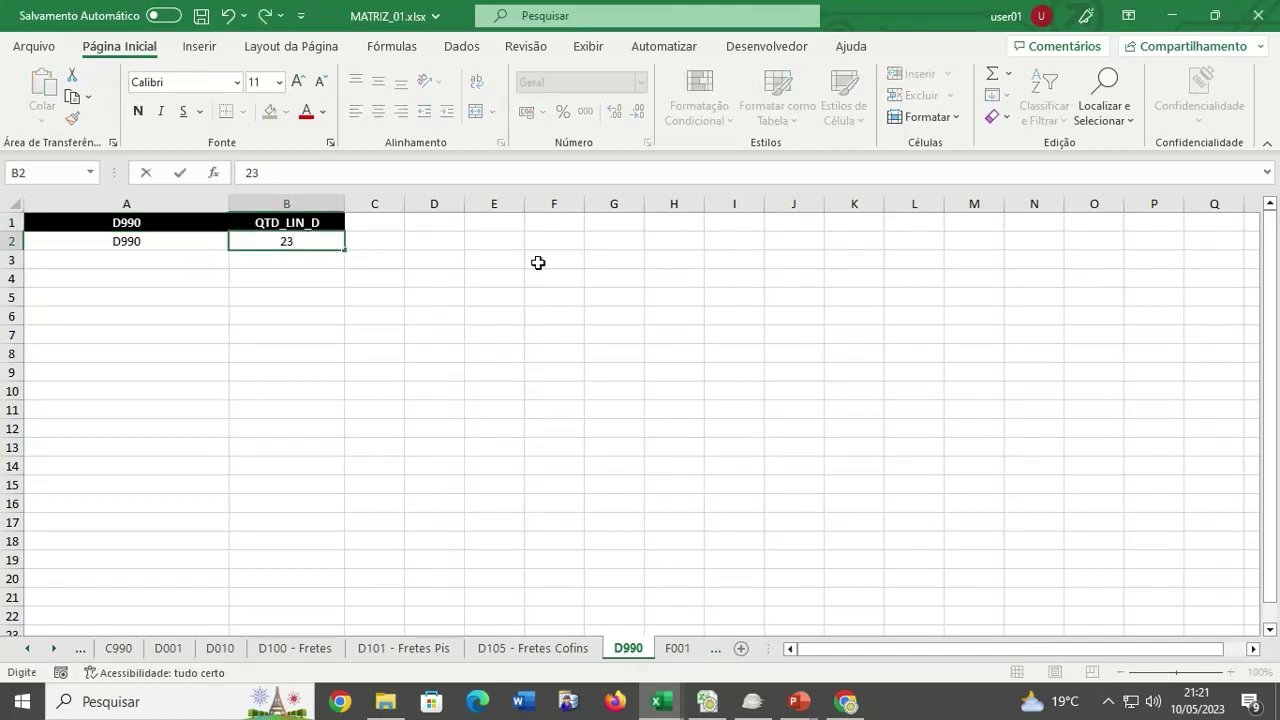
pyautogui.press('Return')
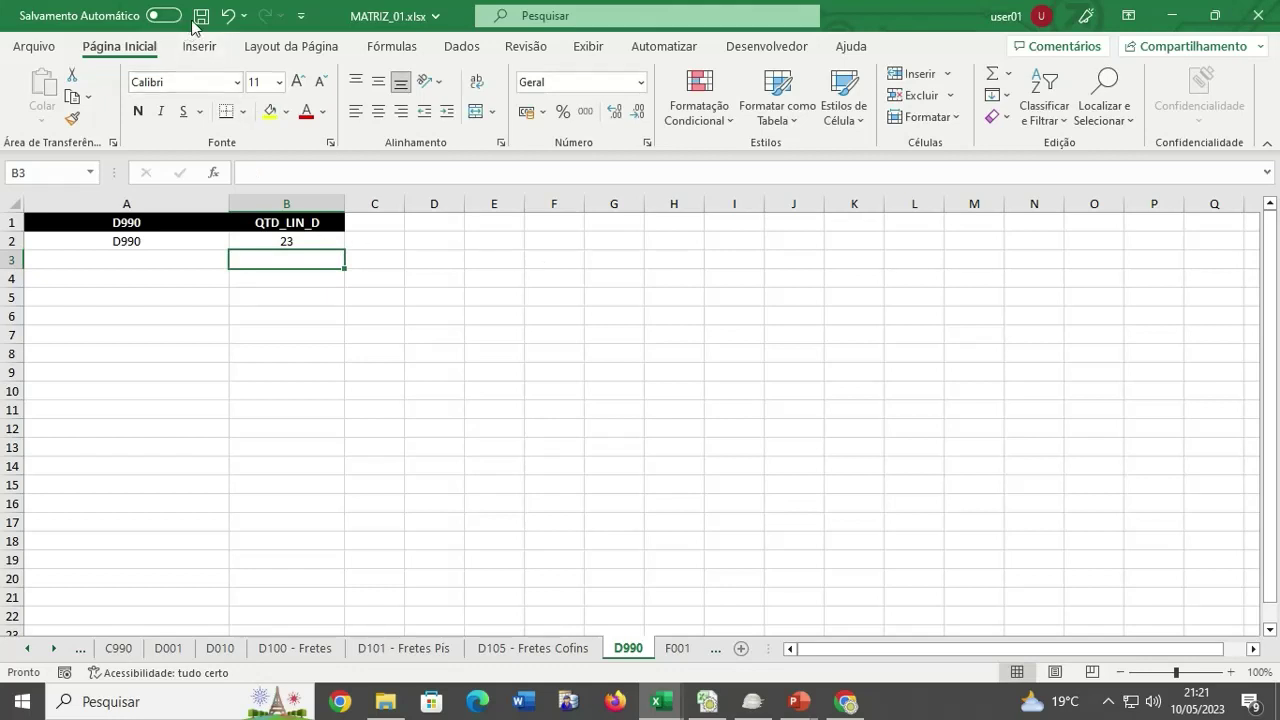
pyautogui.click(198, 18)
pyautogui.click(614, 466)
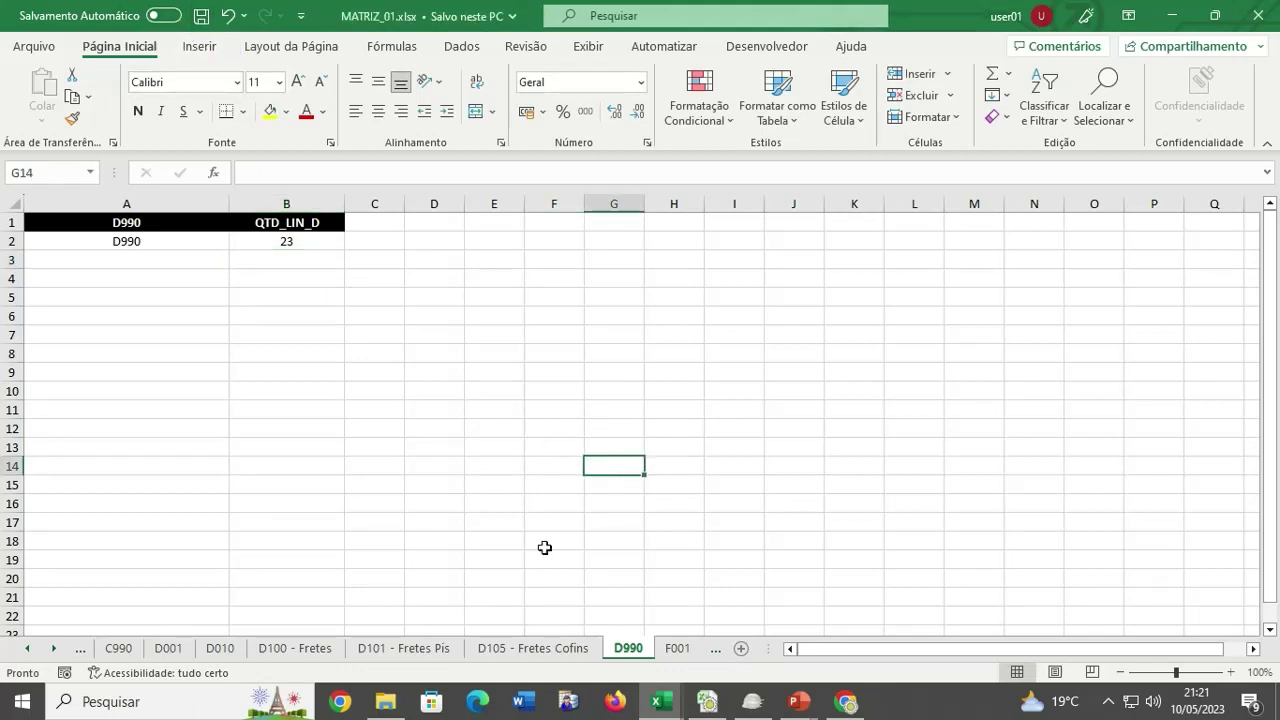
# Check the movement indicator on sheet F001 and the establishment record on sheet F010 of MATRIZ_01.xlsx.
pyautogui.click(55, 648)
pyautogui.click(55, 648)
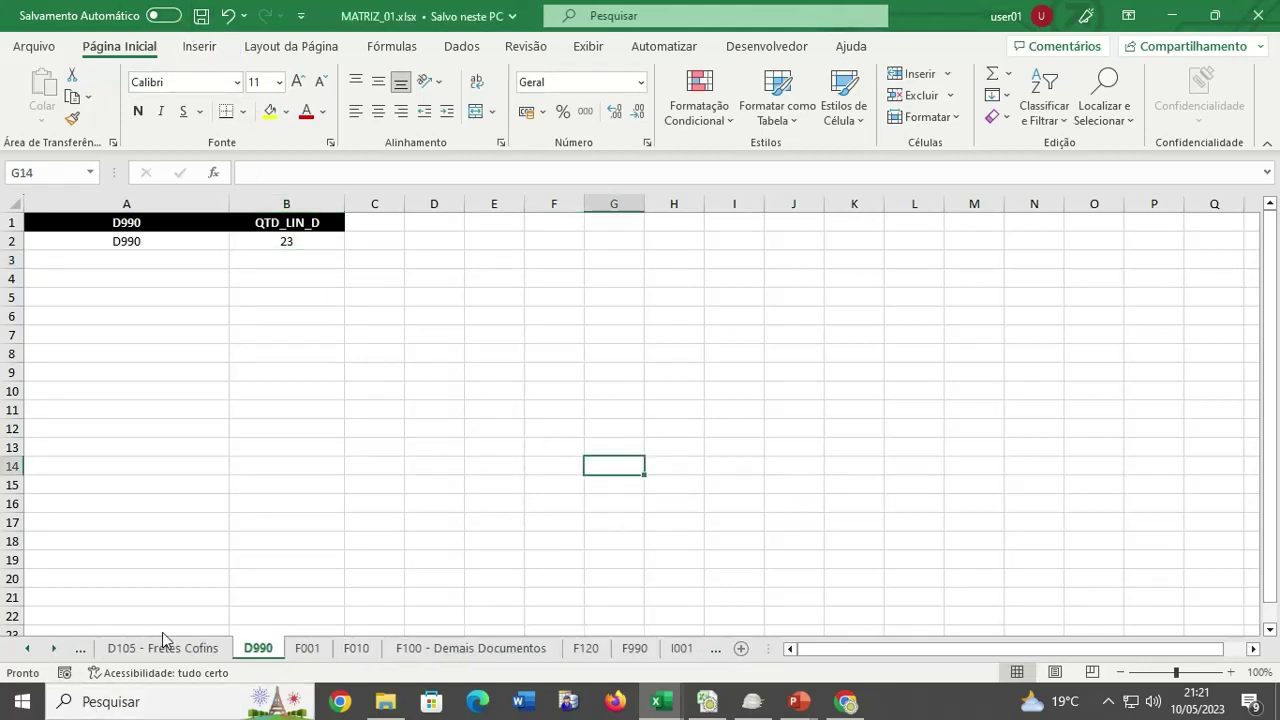
pyautogui.click(308, 650)
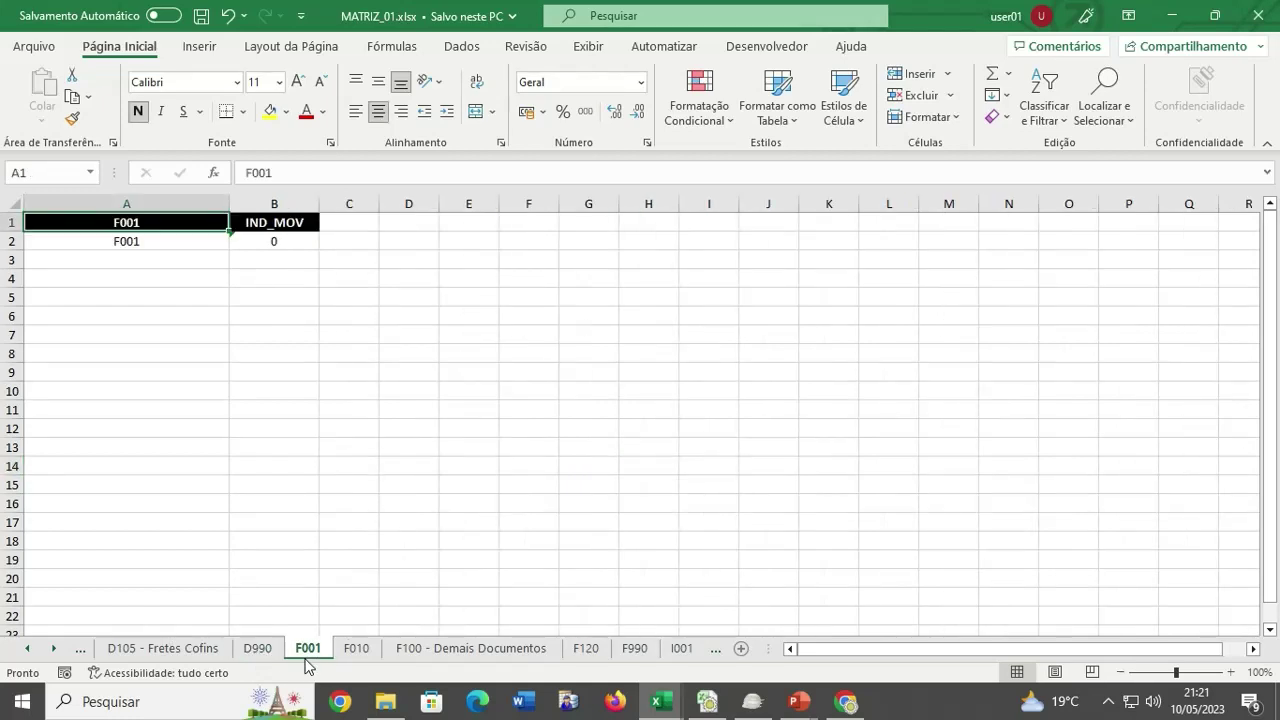
pyautogui.click(290, 240)
pyautogui.click(358, 650)
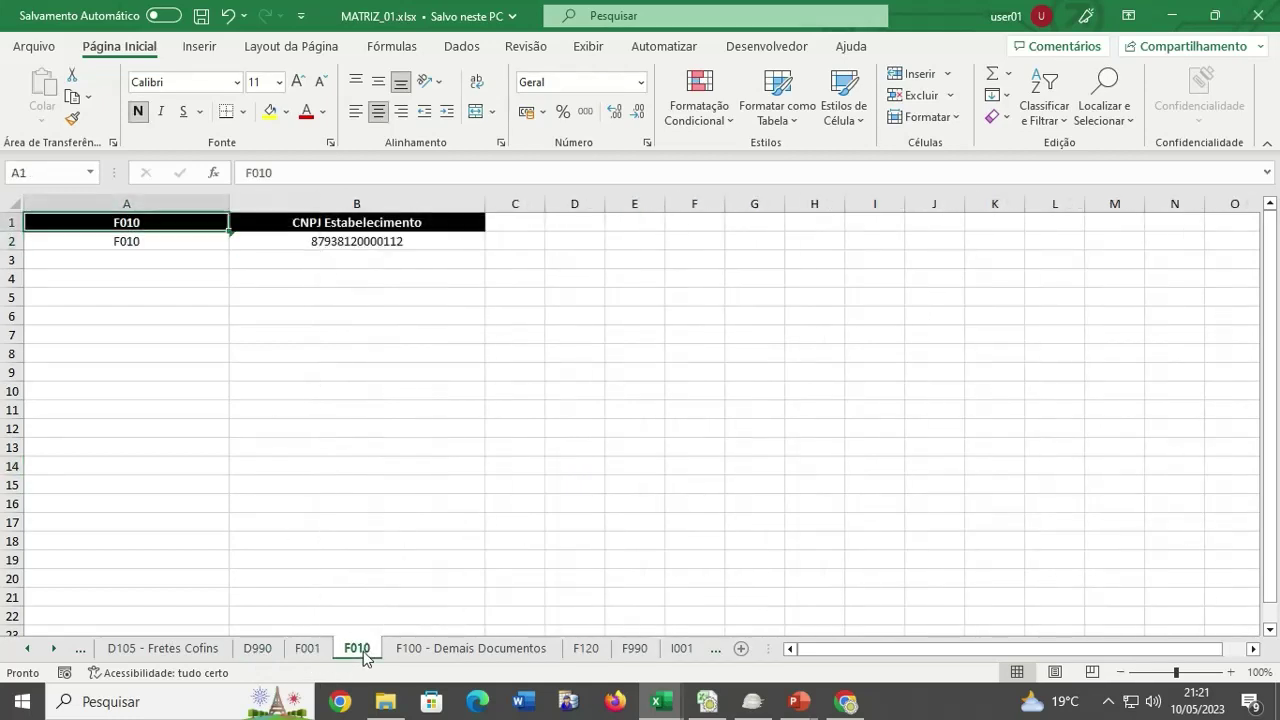
pyautogui.click(375, 243)
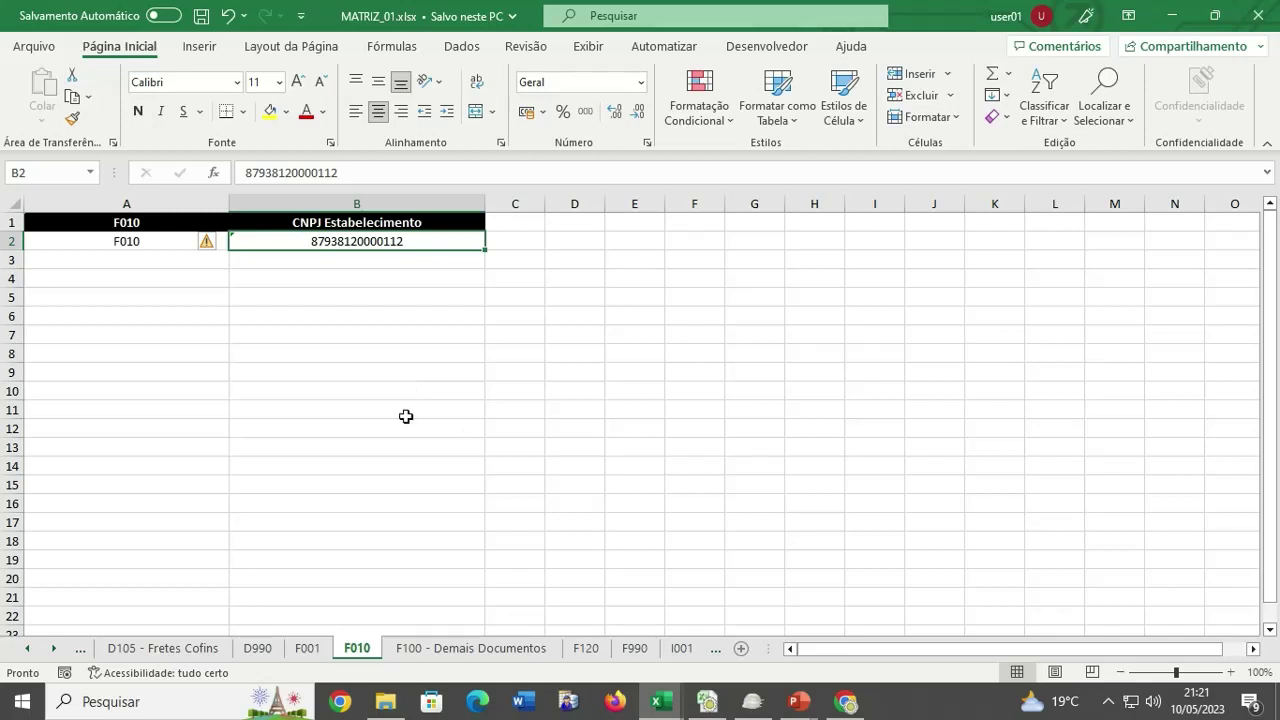
# Copy the data row of FILIAL_01.xlsx's F010 sheet into row 3 of MATRIZ_01.xlsx's matching sheet.
pyautogui.click(661, 701)
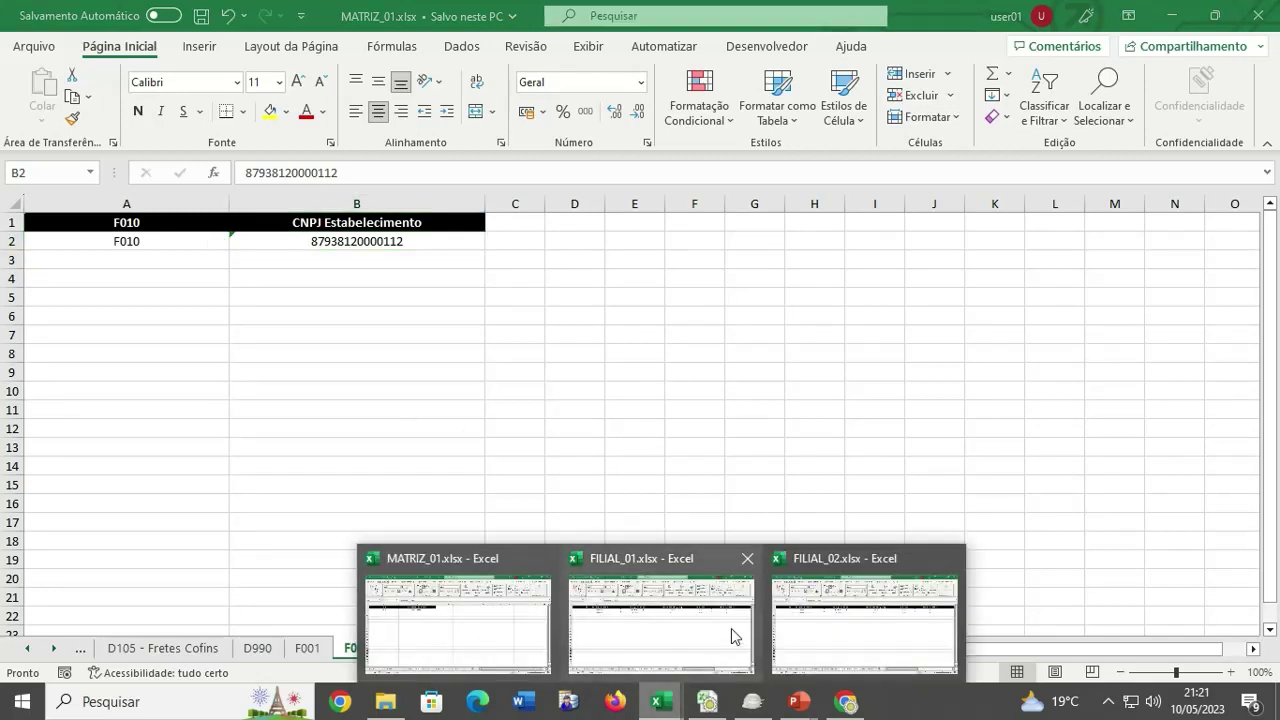
pyautogui.click(735, 636)
pyautogui.click(650, 647)
pyautogui.click(672, 648)
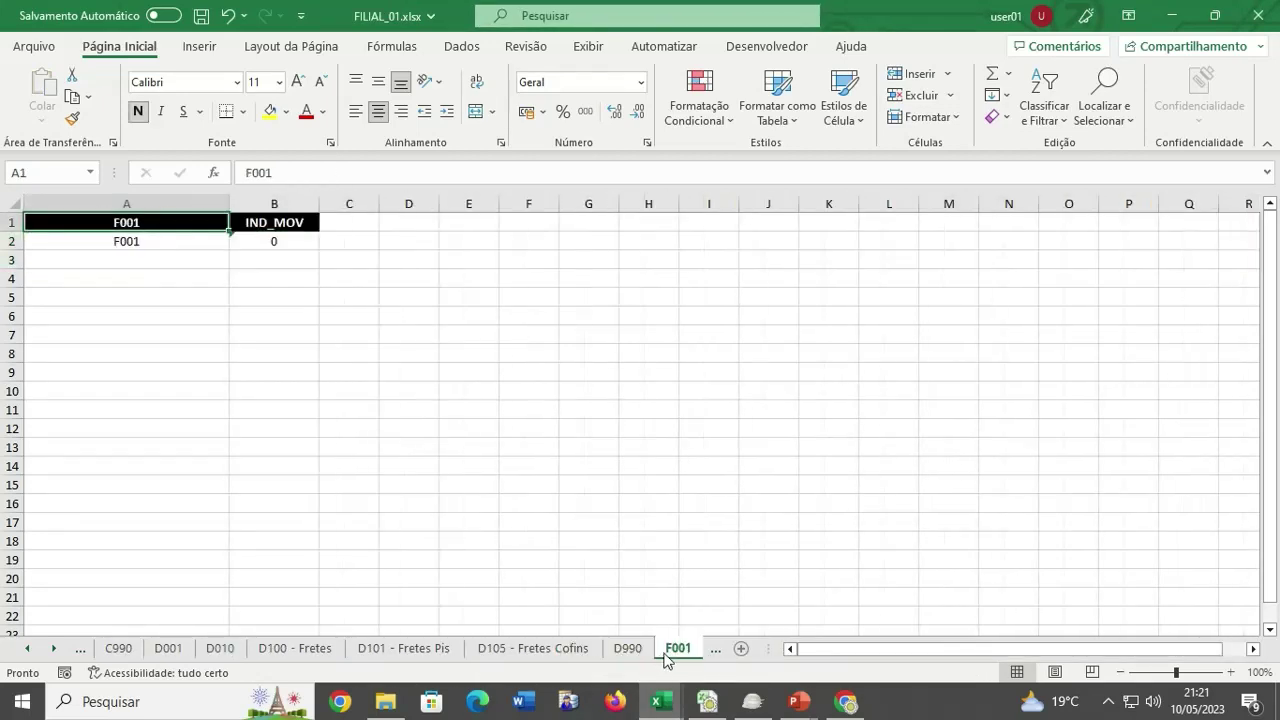
pyautogui.click(55, 648)
pyautogui.click(55, 648)
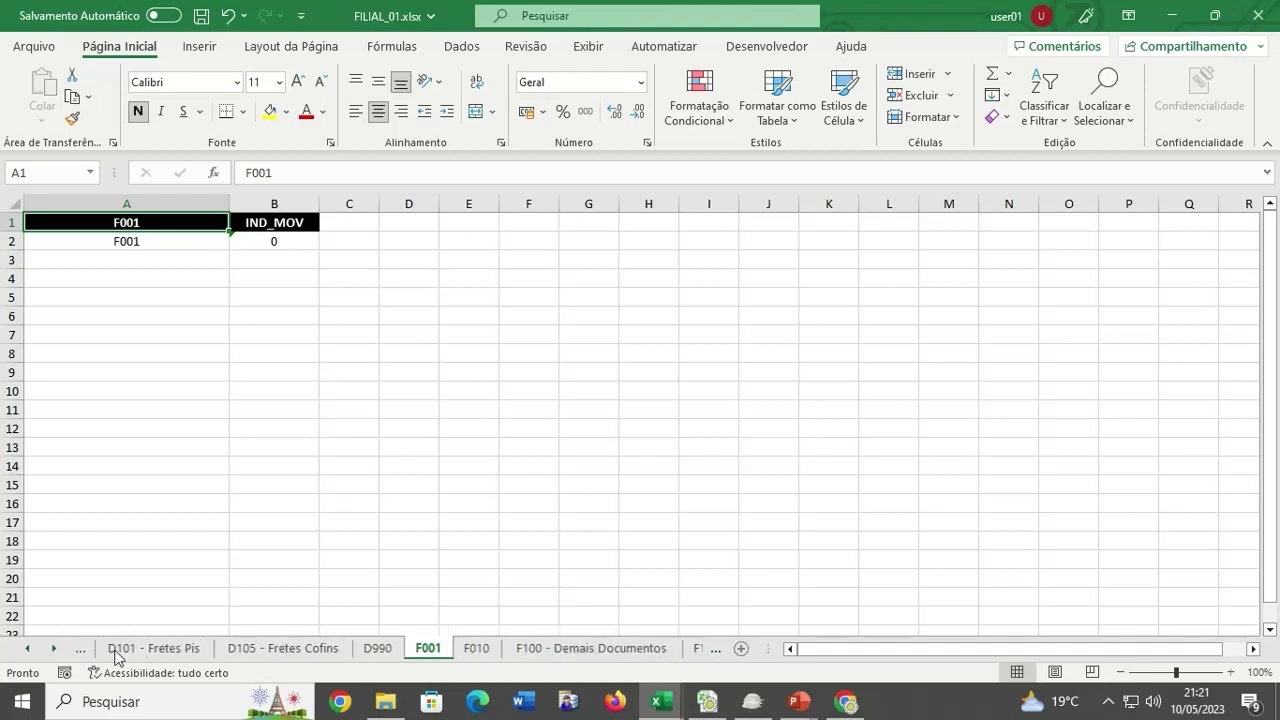
pyautogui.click(476, 648)
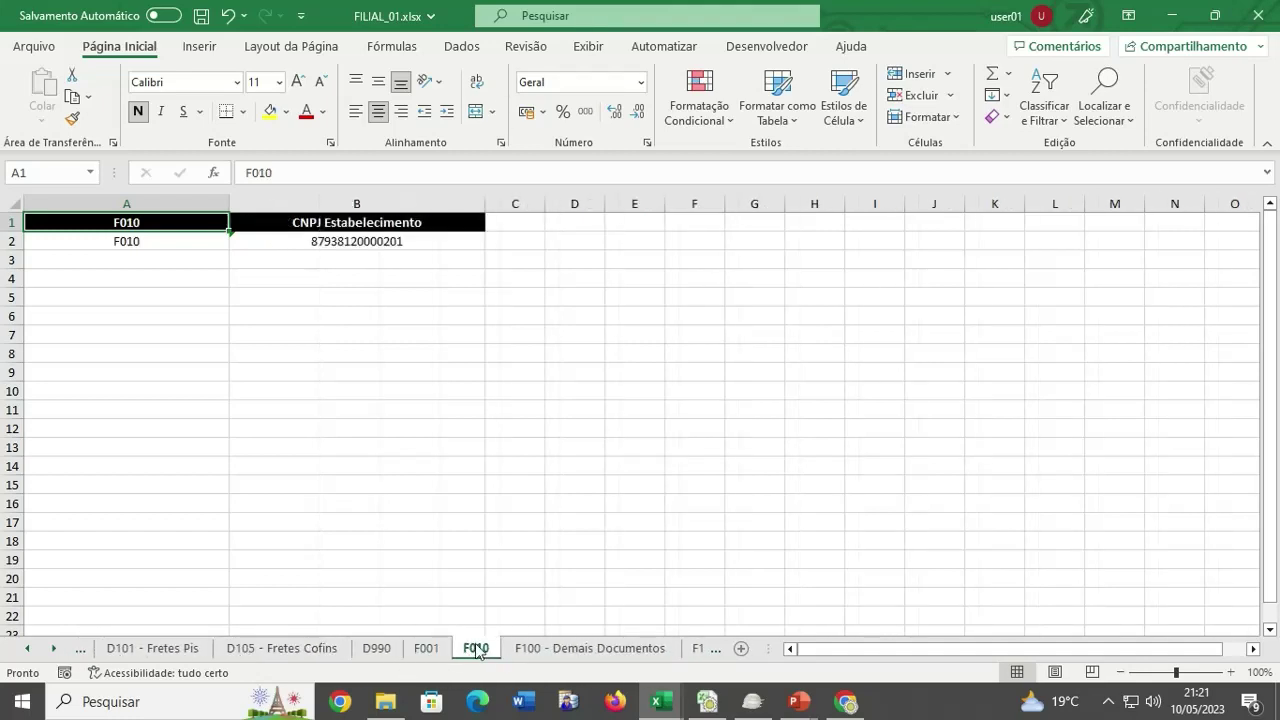
pyautogui.click(13, 242)
pyautogui.hotkey('ctrl', 'c')
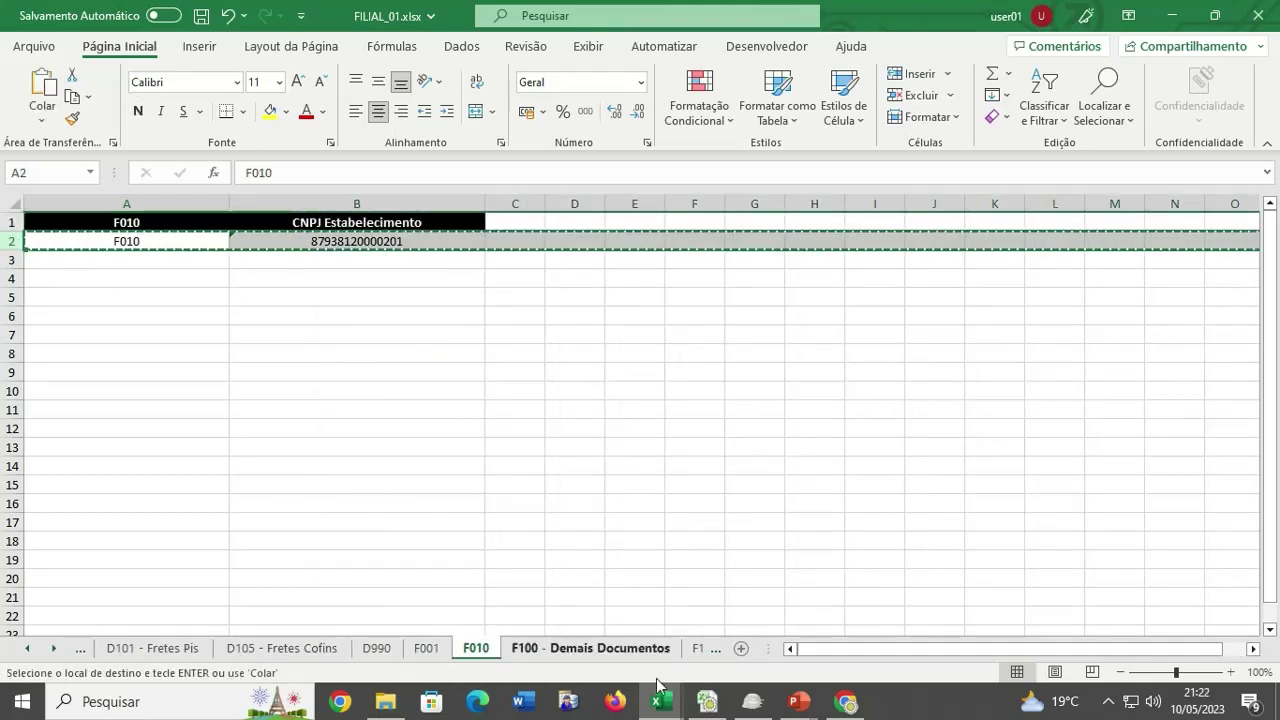
pyautogui.moveTo(660, 701)
pyautogui.click(416, 629)
pyautogui.click(80, 261)
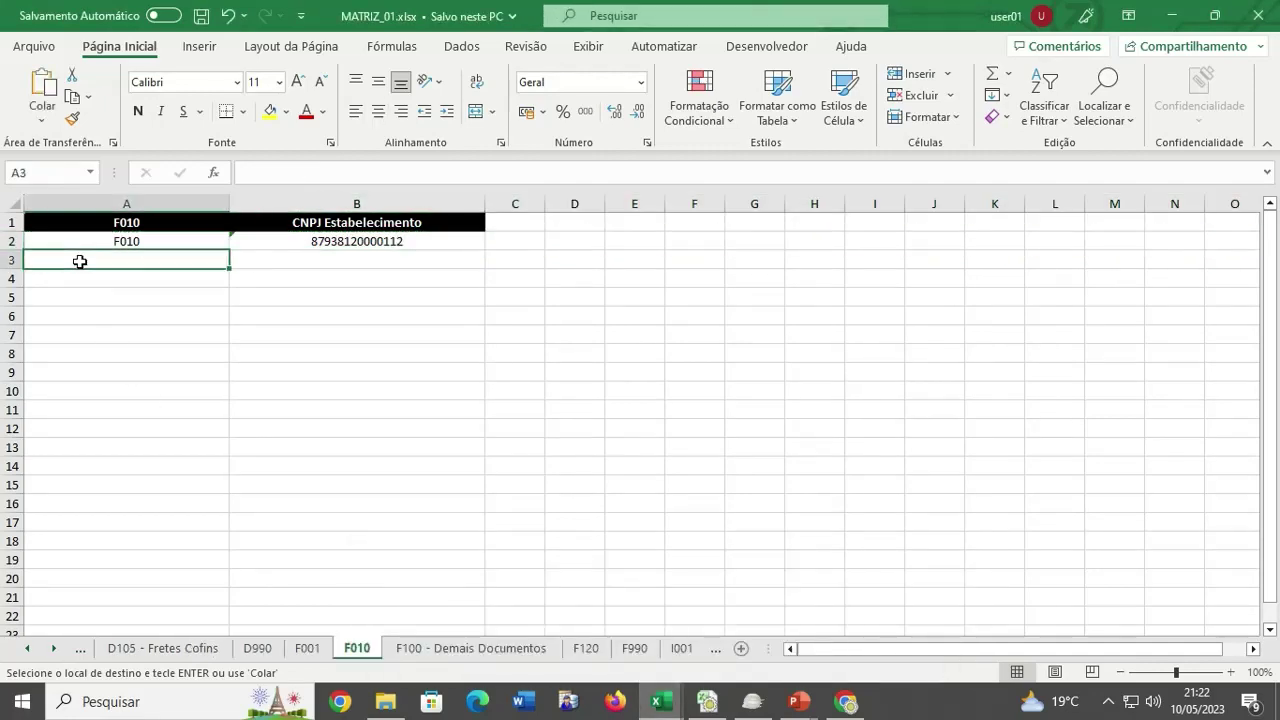
pyautogui.hotkey('ctrl', 'v')
# Copy the data row of FILIAL_02.xlsx's F010 sheet into row 4 of MATRIZ_01.xlsx's matching sheet.
pyautogui.moveTo(660, 701)
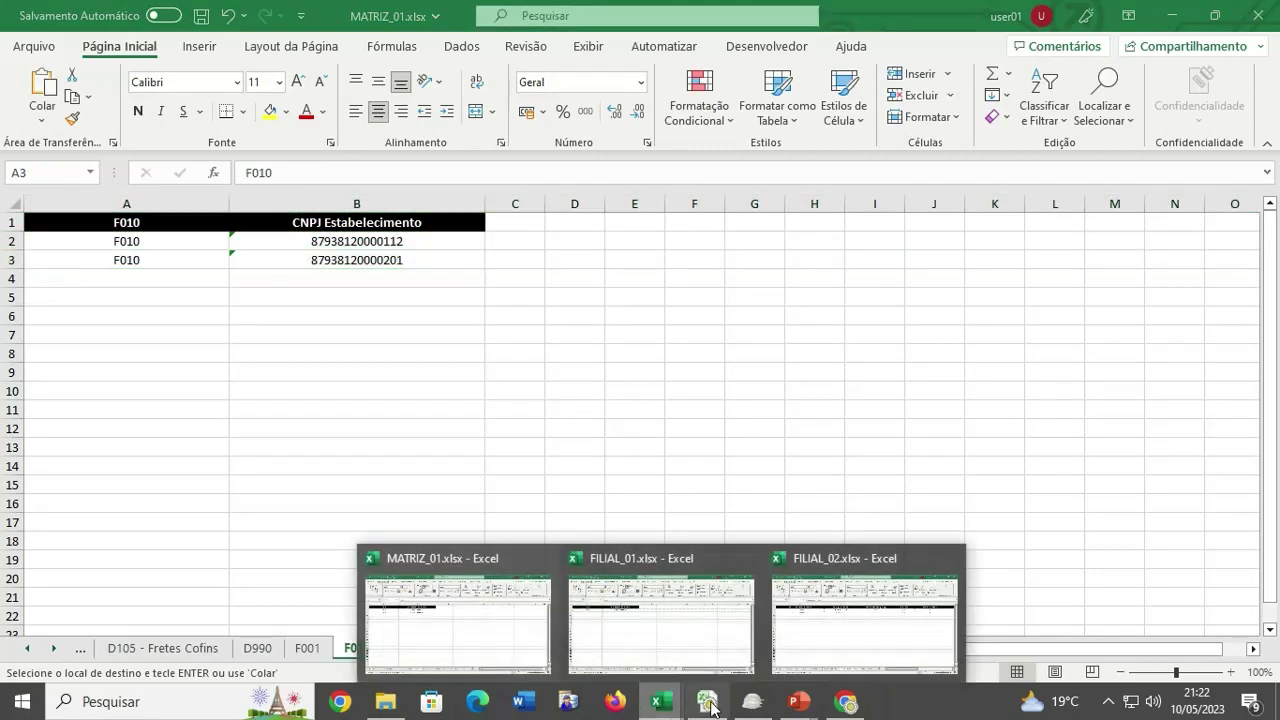
pyautogui.click(850, 658)
pyautogui.click(628, 648)
pyautogui.click(677, 648)
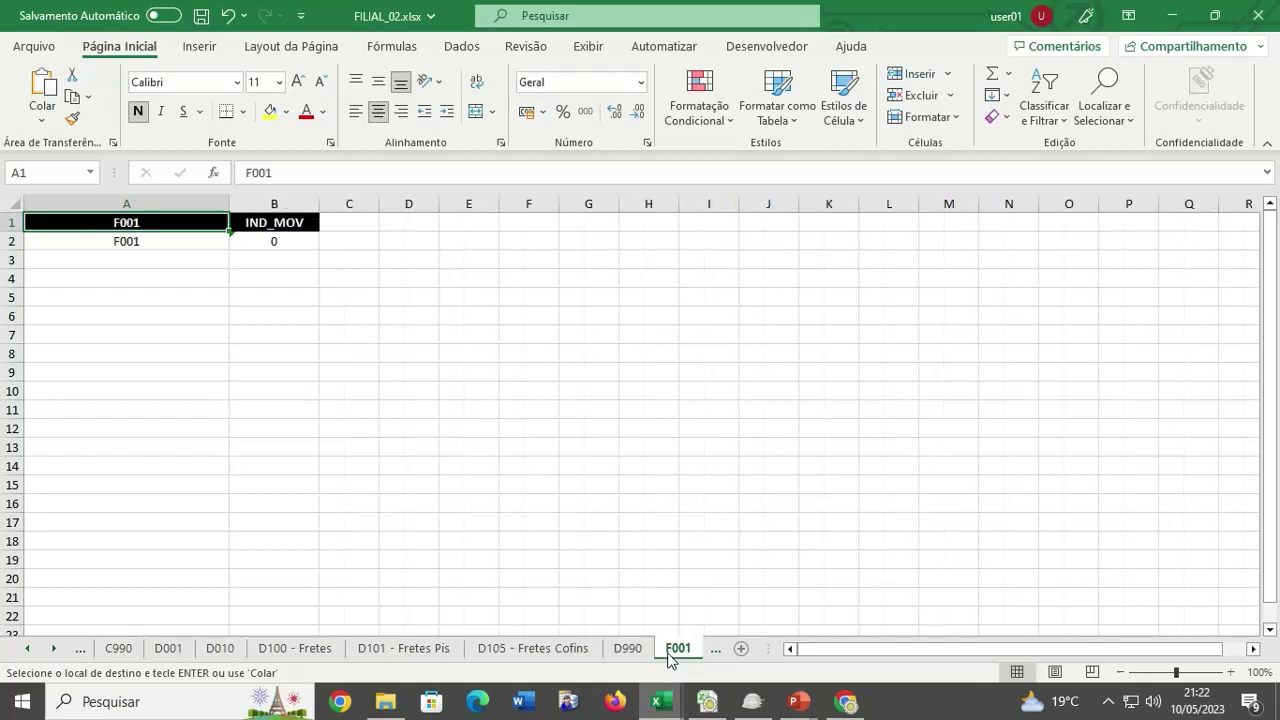
pyautogui.click(53, 645)
pyautogui.click(53, 645)
pyautogui.click(53, 645)
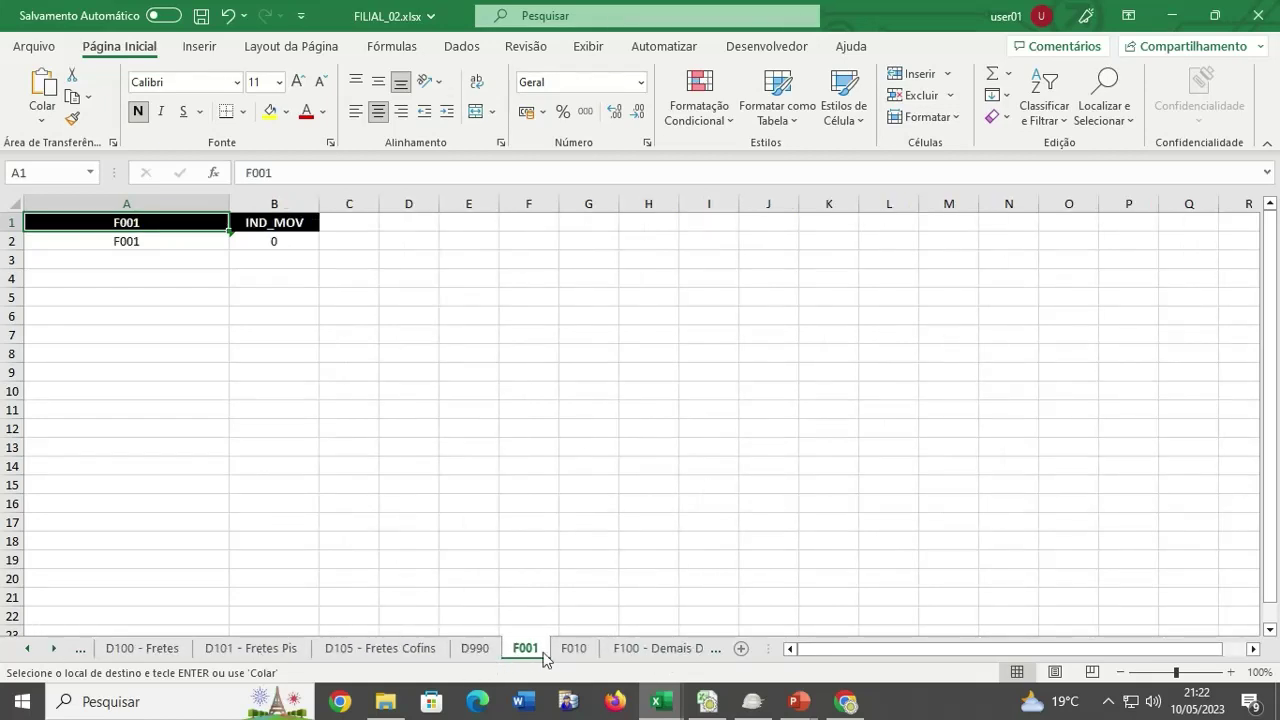
pyautogui.click(574, 648)
pyautogui.click(12, 244)
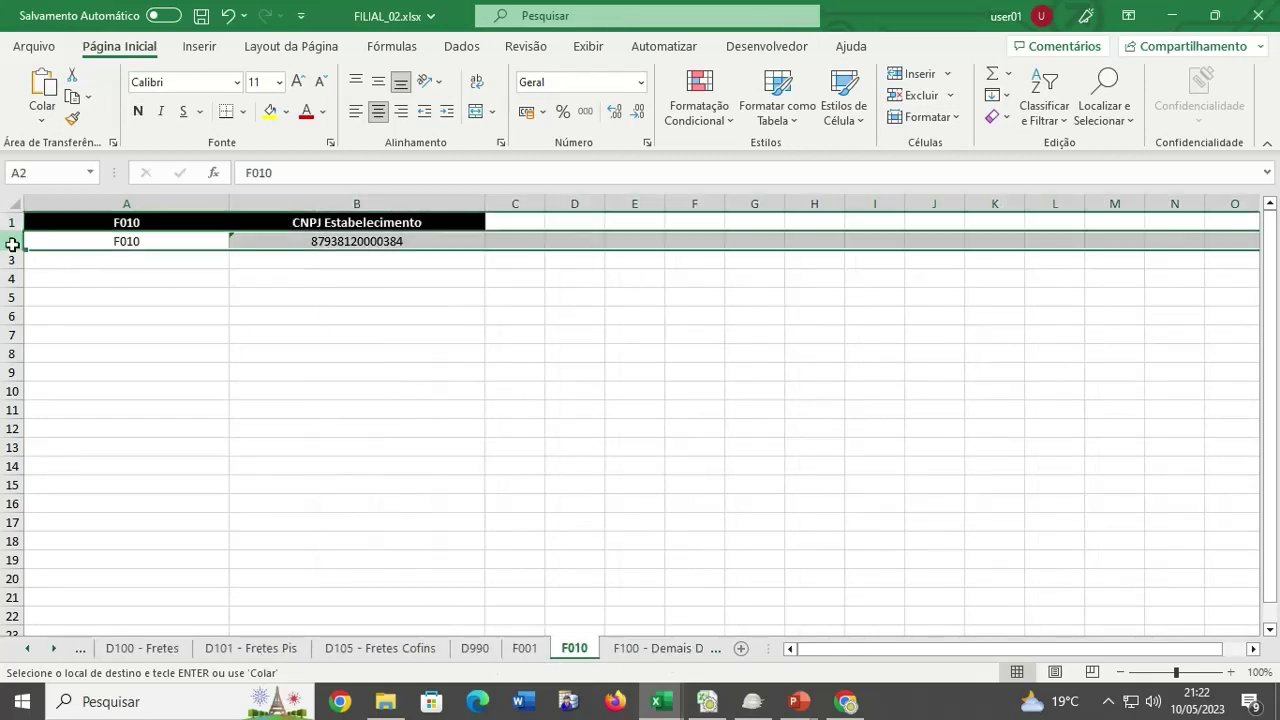
pyautogui.moveTo(660, 701)
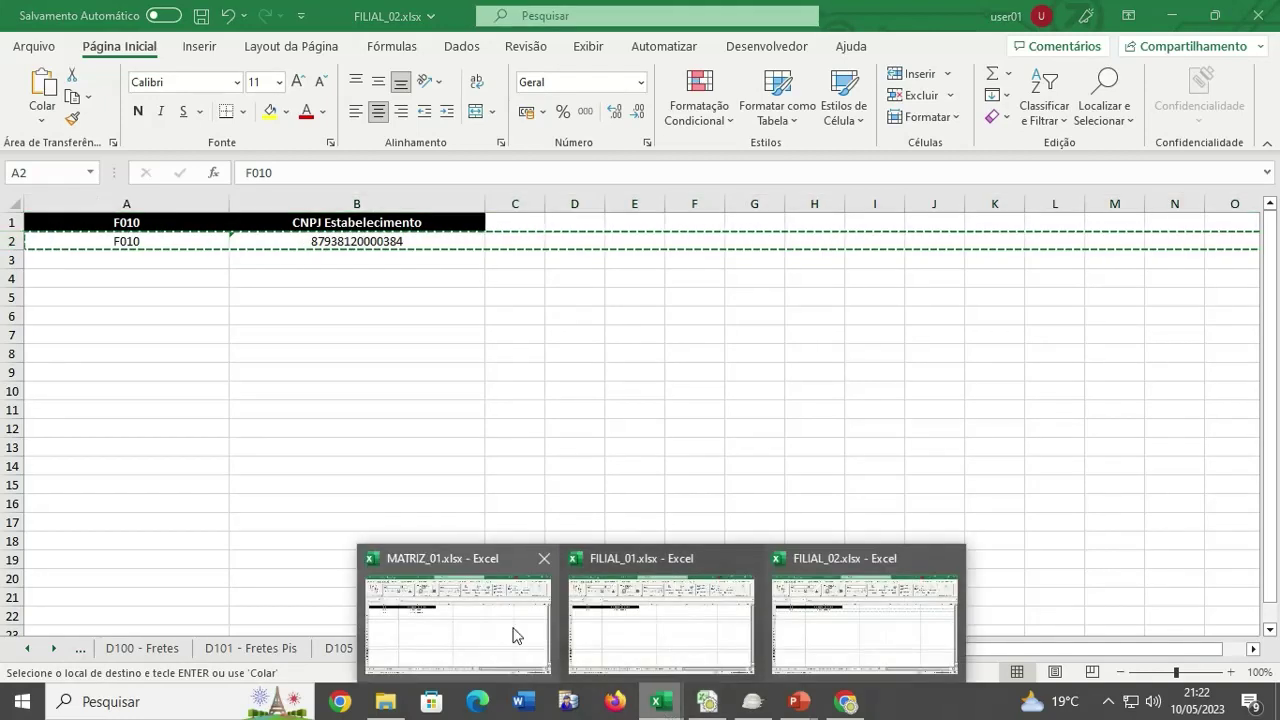
pyautogui.click(517, 634)
pyautogui.click(81, 279)
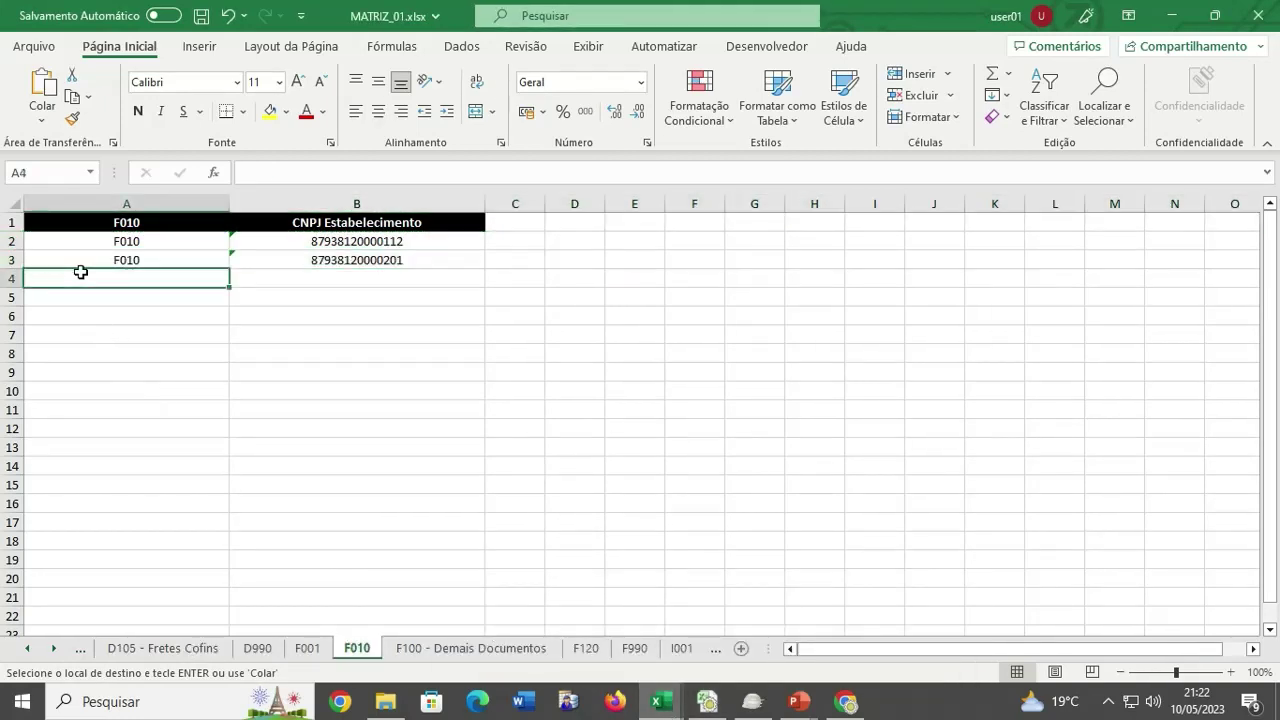
pyautogui.hotkey('ctrl', 'v')
pyautogui.click(218, 332)
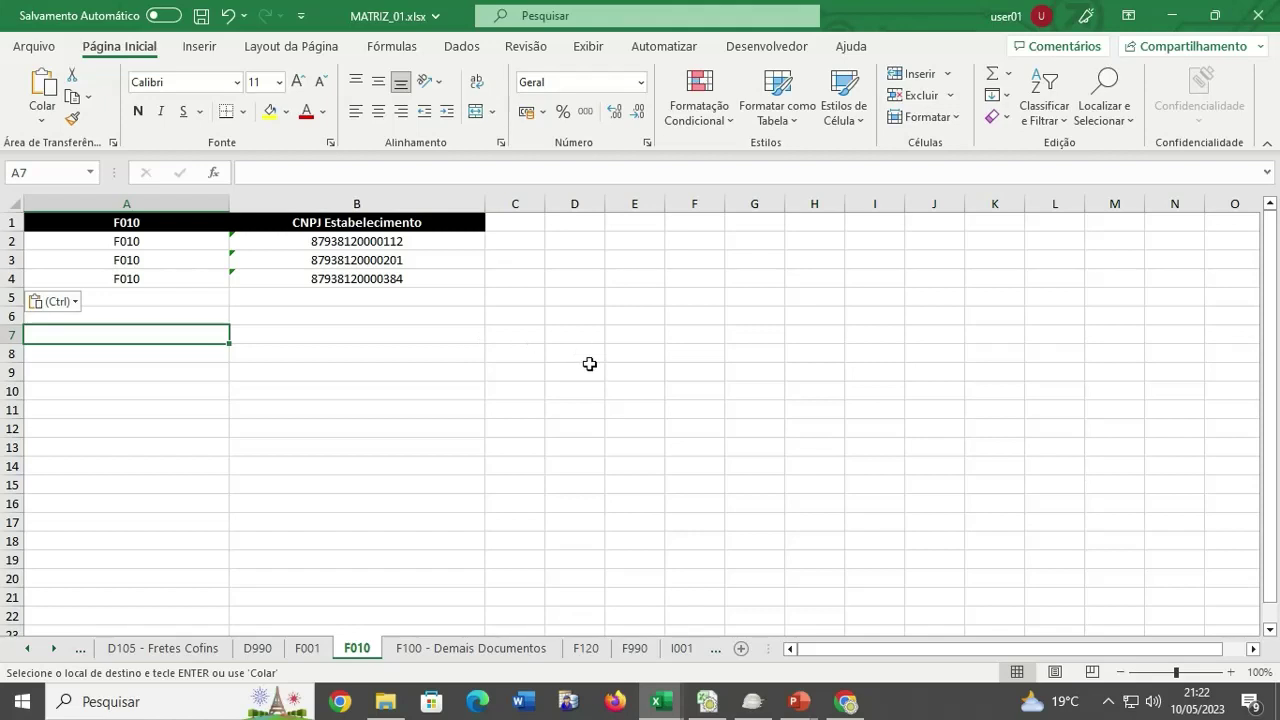
# Copy both data rows of FILIAL_01.xlsx's F100 - Demais Documentos sheet into MATRIZ_01.xlsx's matching sheet, starting at row 4.
pyautogui.click(484, 646)
pyautogui.click(452, 371)
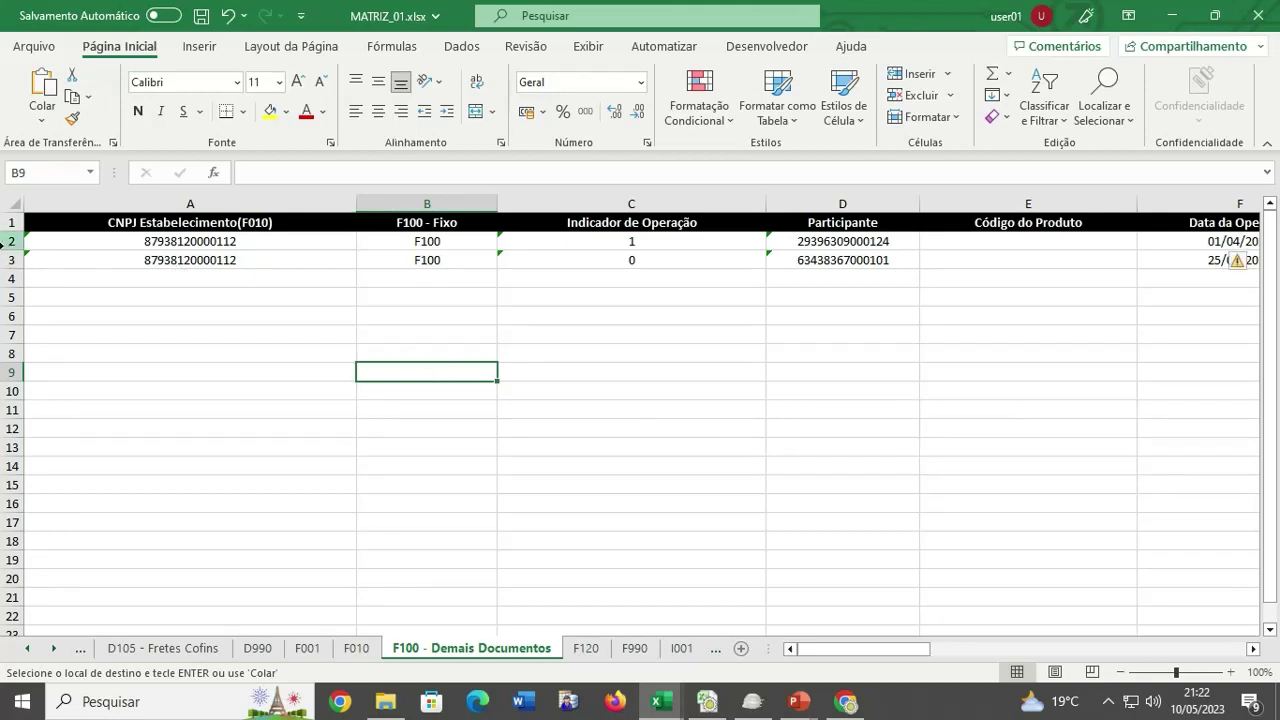
pyautogui.click(10, 259)
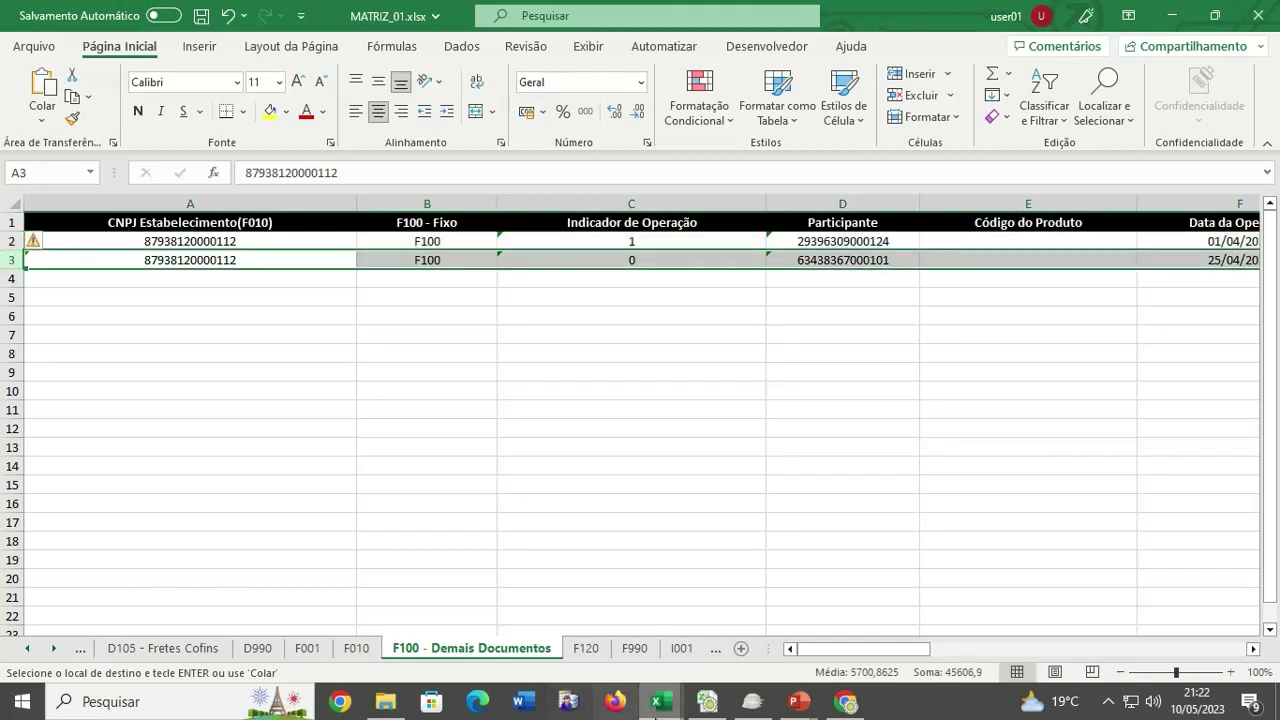
pyautogui.moveTo(678, 697)
pyautogui.click(703, 651)
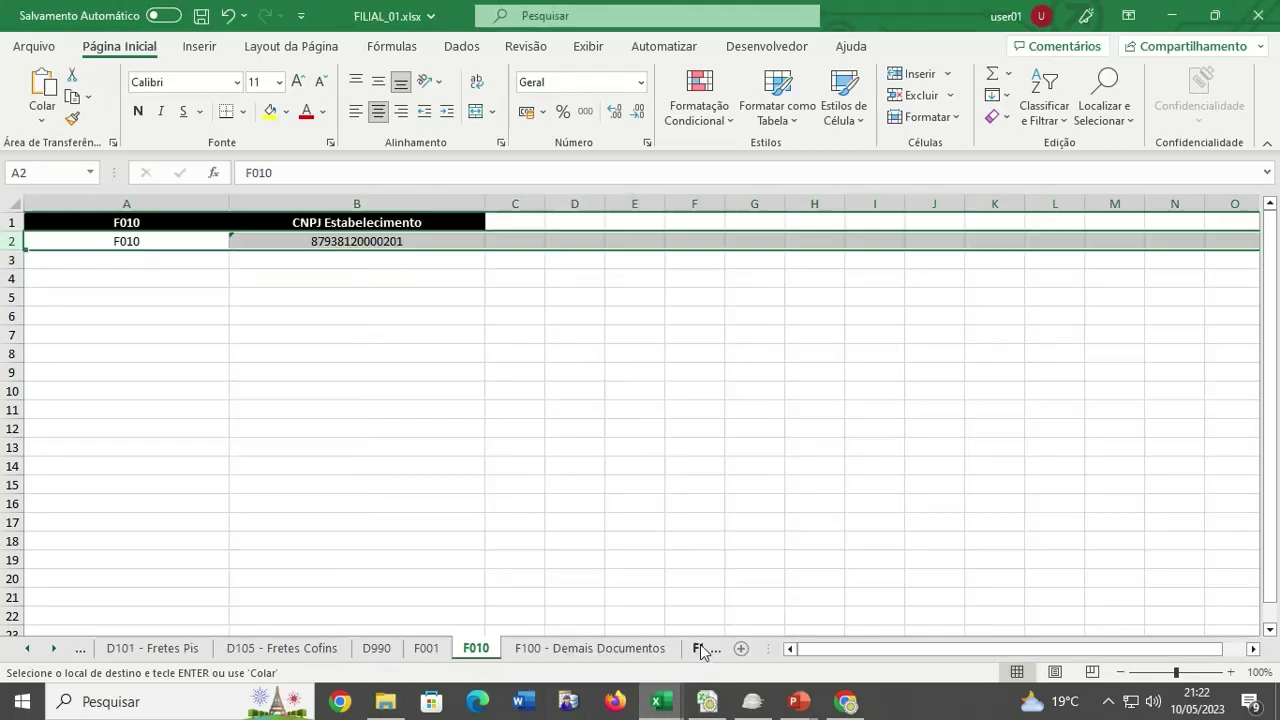
pyautogui.click(574, 658)
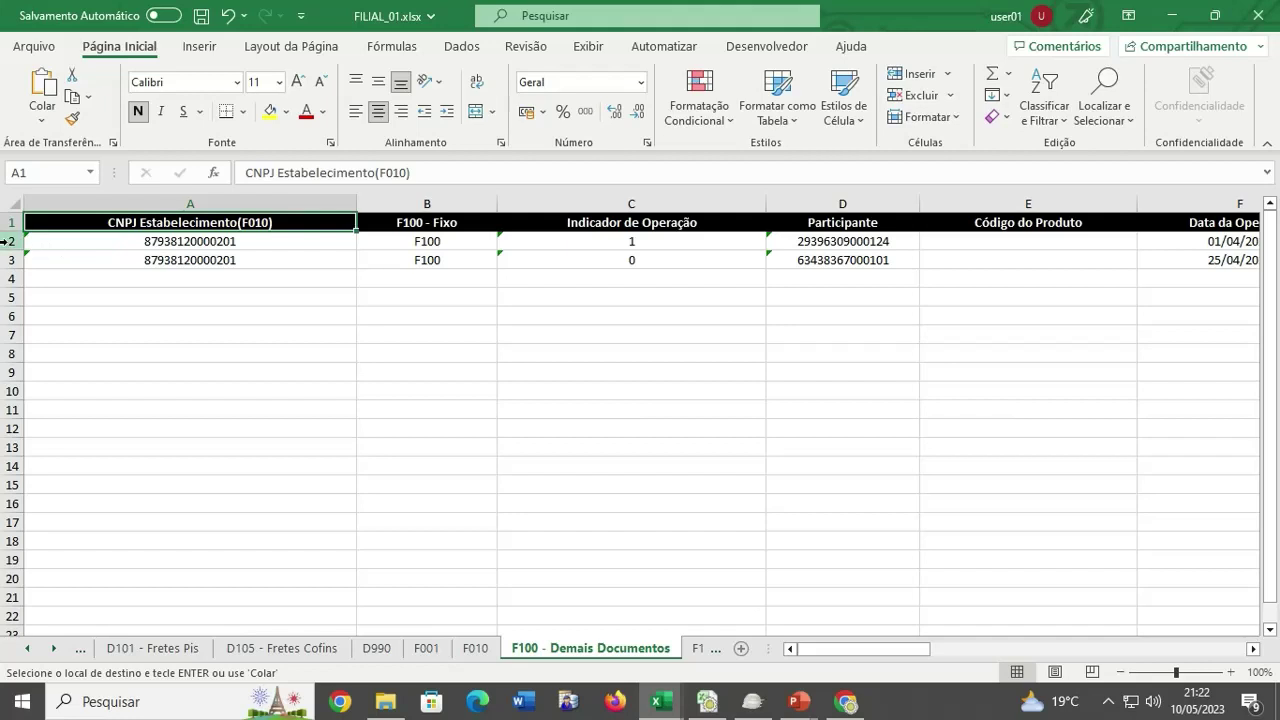
pyautogui.moveTo(8, 243)
pyautogui.mouseDown()
pyautogui.moveTo(5, 272)
pyautogui.moveTo(8, 257)
pyautogui.mouseUp()
pyautogui.hotkey('ctrl', 'c')
pyautogui.moveTo(660, 700)
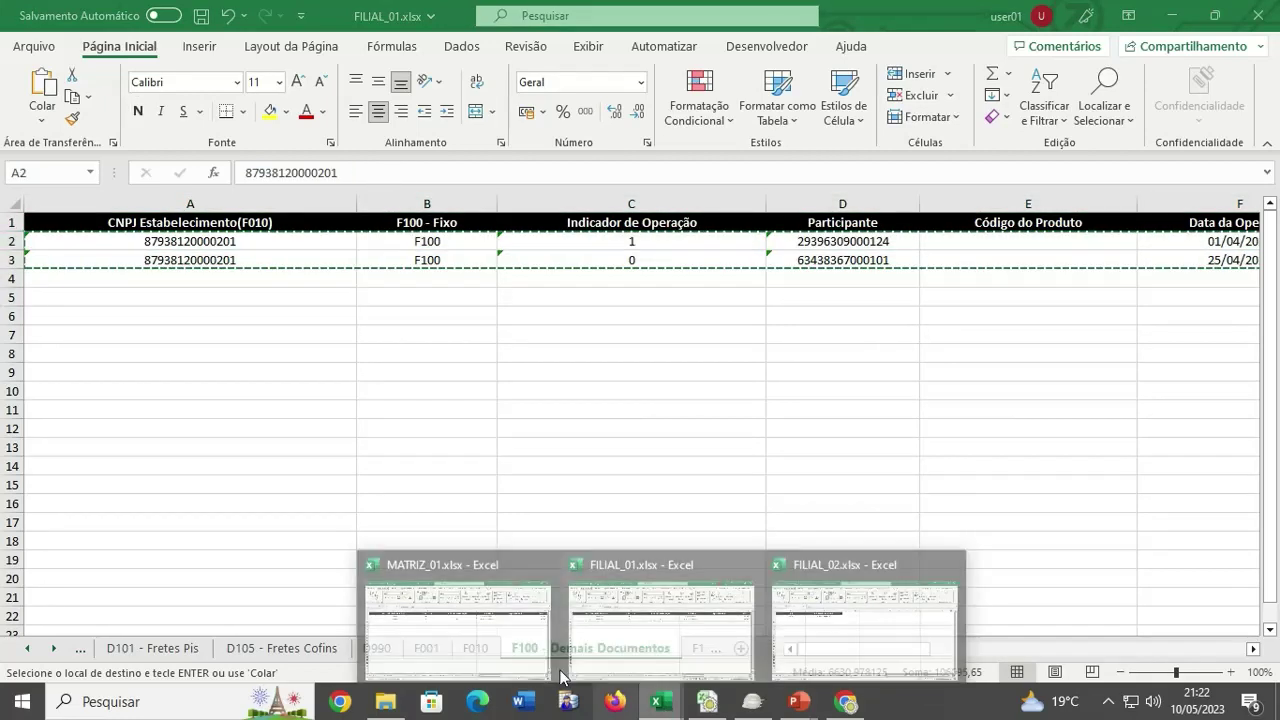
pyautogui.click(400, 606)
pyautogui.click(117, 284)
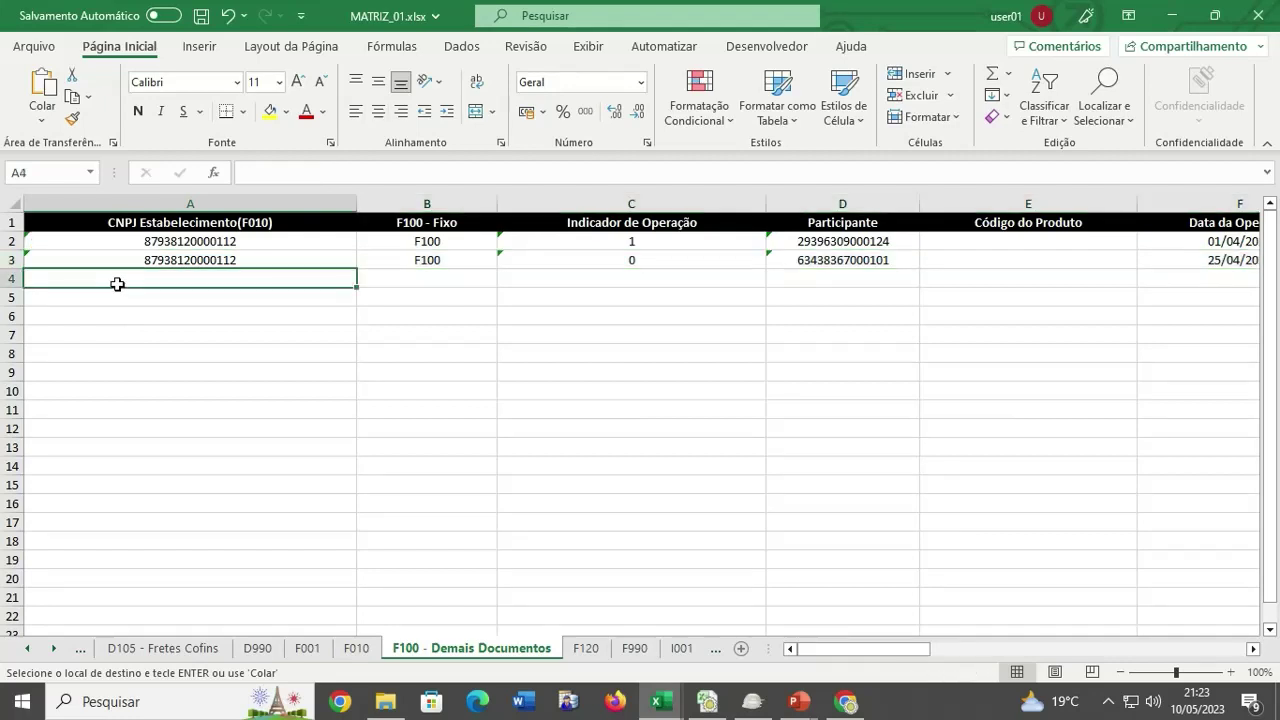
pyautogui.hotkey('ctrl', 'v')
# Copy both data rows of FILIAL_02.xlsx's F100 - Demais Documentos sheet into MATRIZ_01.xlsx's matching sheet from row 6, and save MATRIZ_01.xlsx.
pyautogui.click(660, 700)
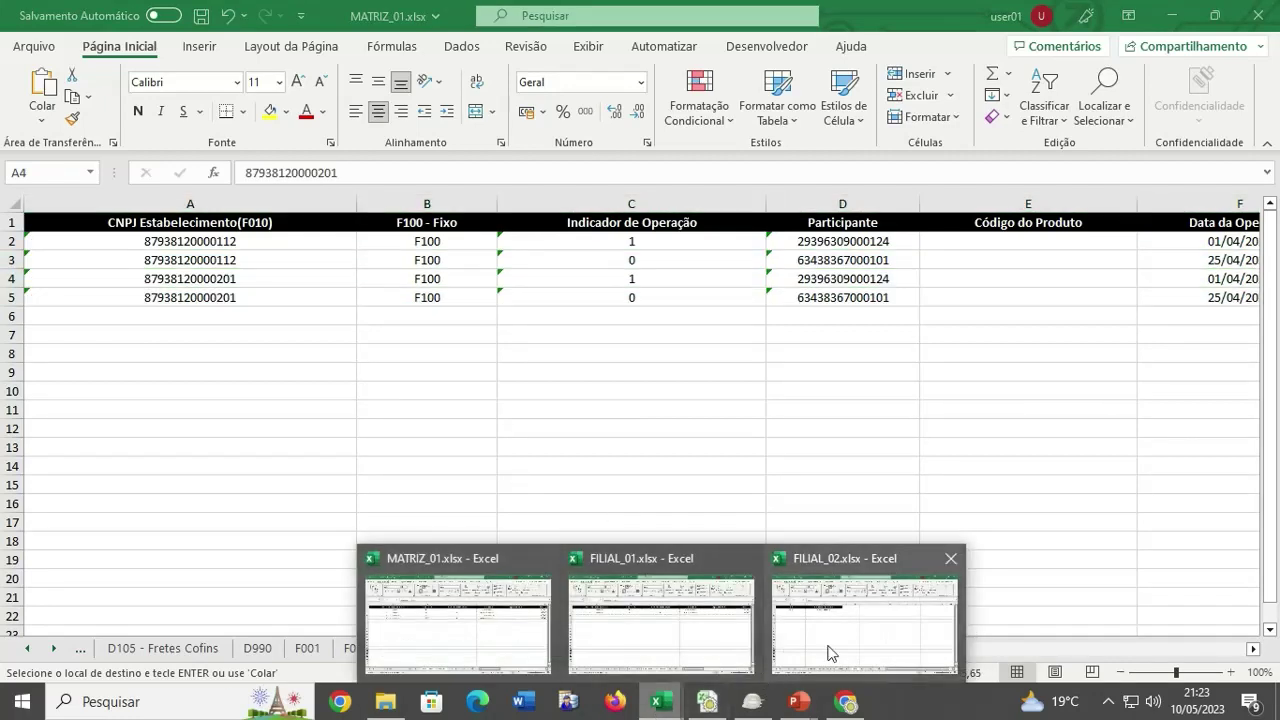
pyautogui.click(828, 653)
pyautogui.click(635, 660)
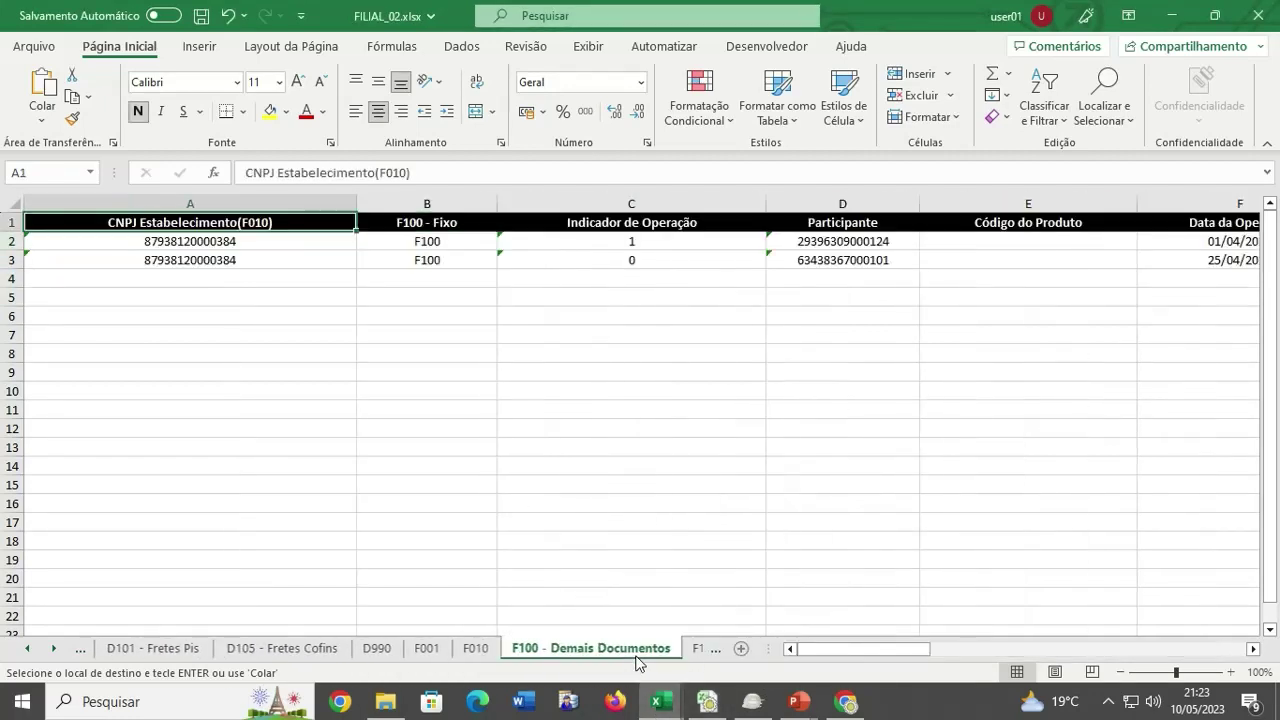
pyautogui.moveTo(13, 241); pyautogui.dragTo(13, 260)
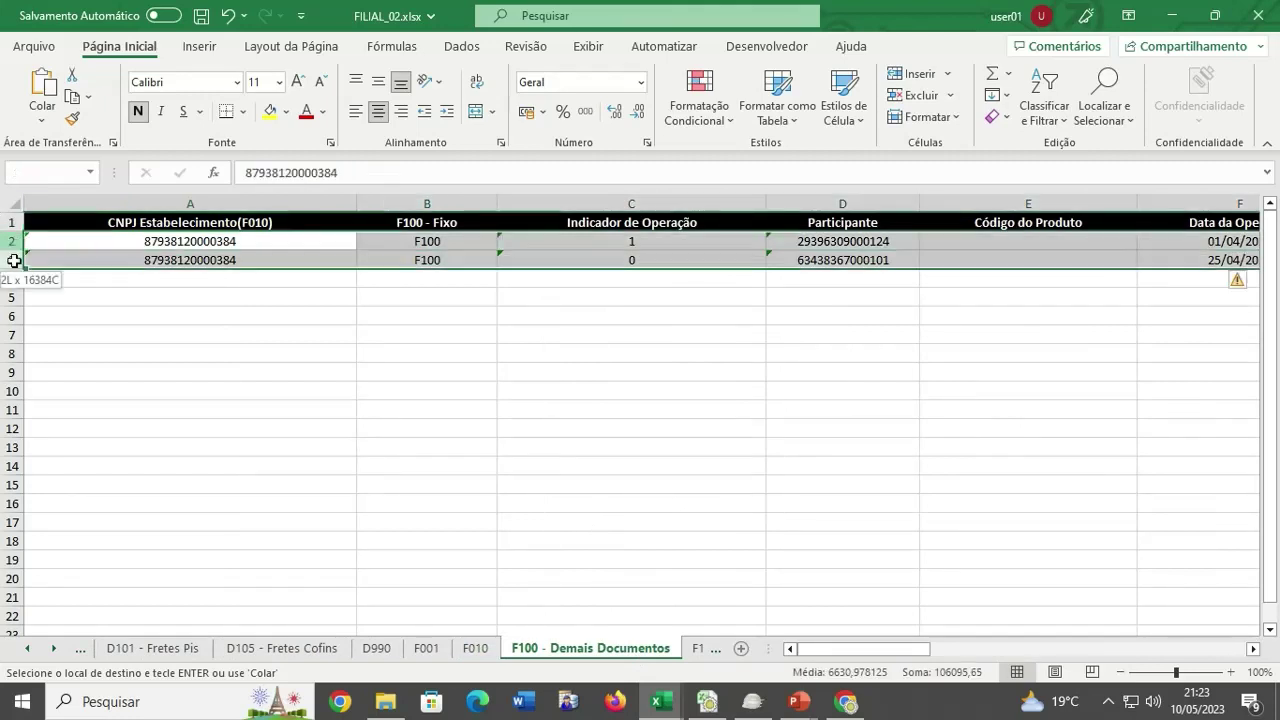
pyautogui.hotkey('ctrl', 'c')
pyautogui.moveTo(674, 716)
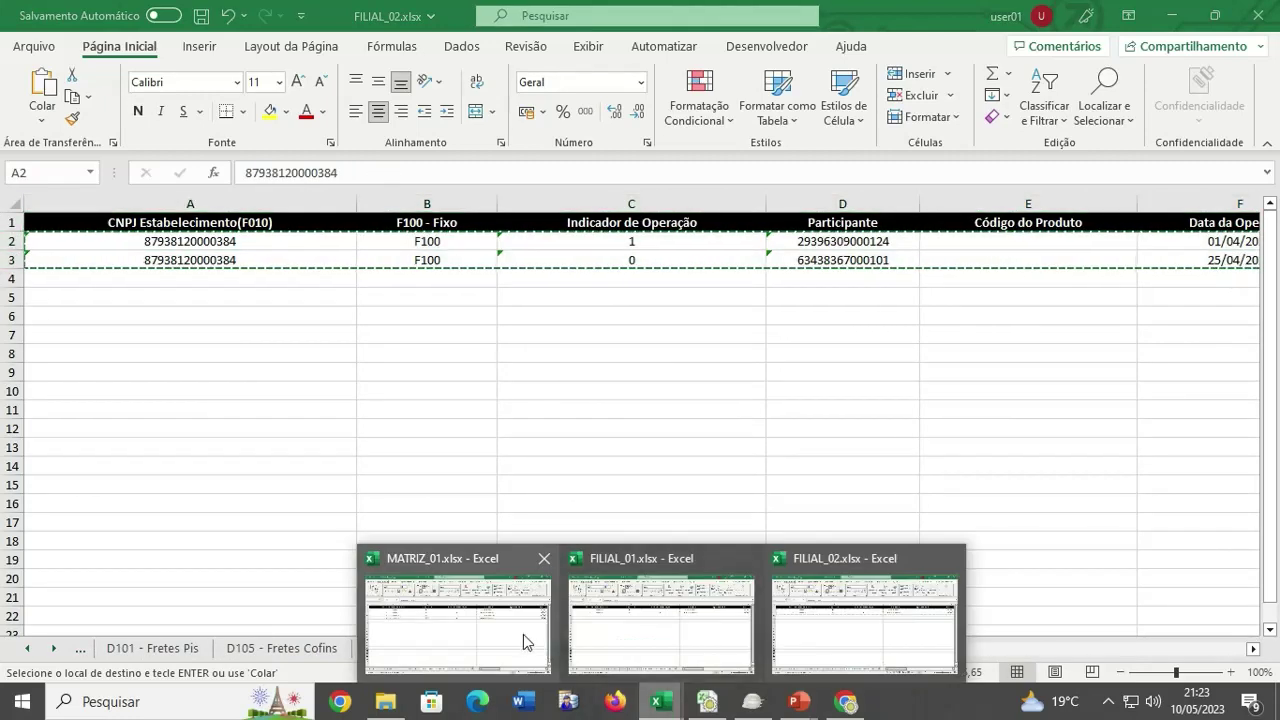
pyautogui.click(523, 643)
pyautogui.click(140, 327)
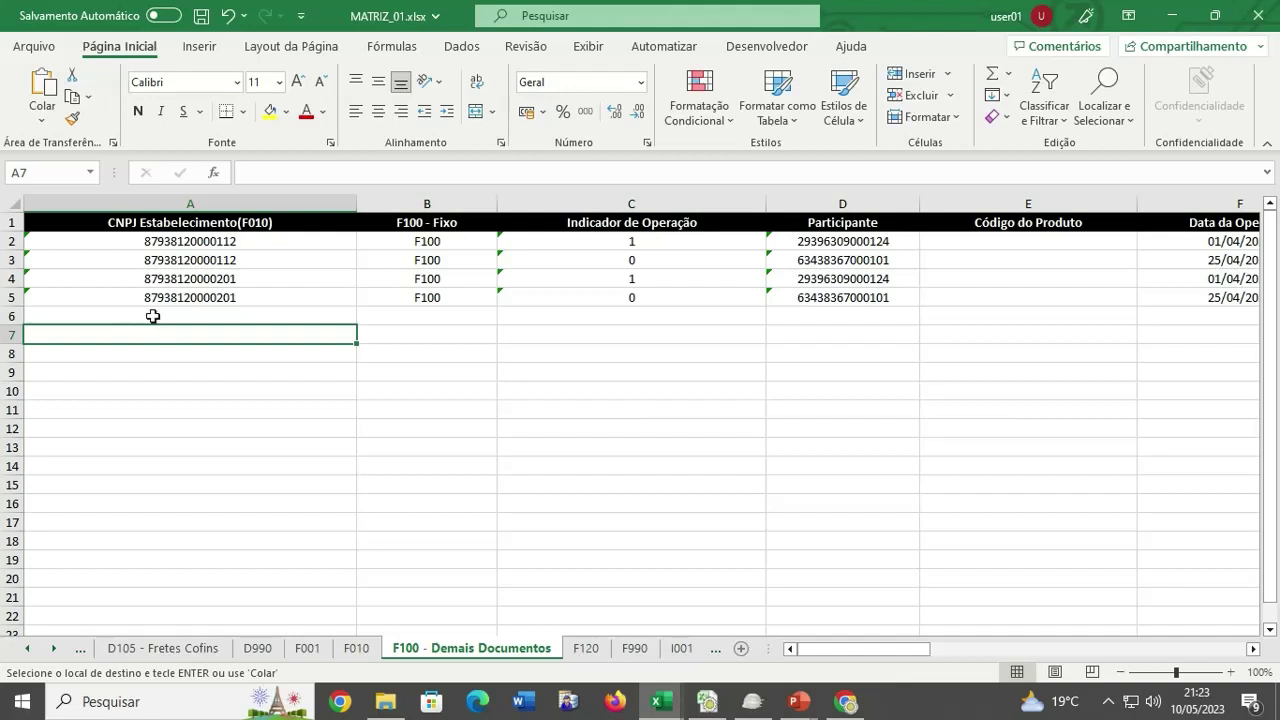
pyautogui.click(160, 314)
pyautogui.hotkey('ctrl', 'v')
pyautogui.click(380, 392)
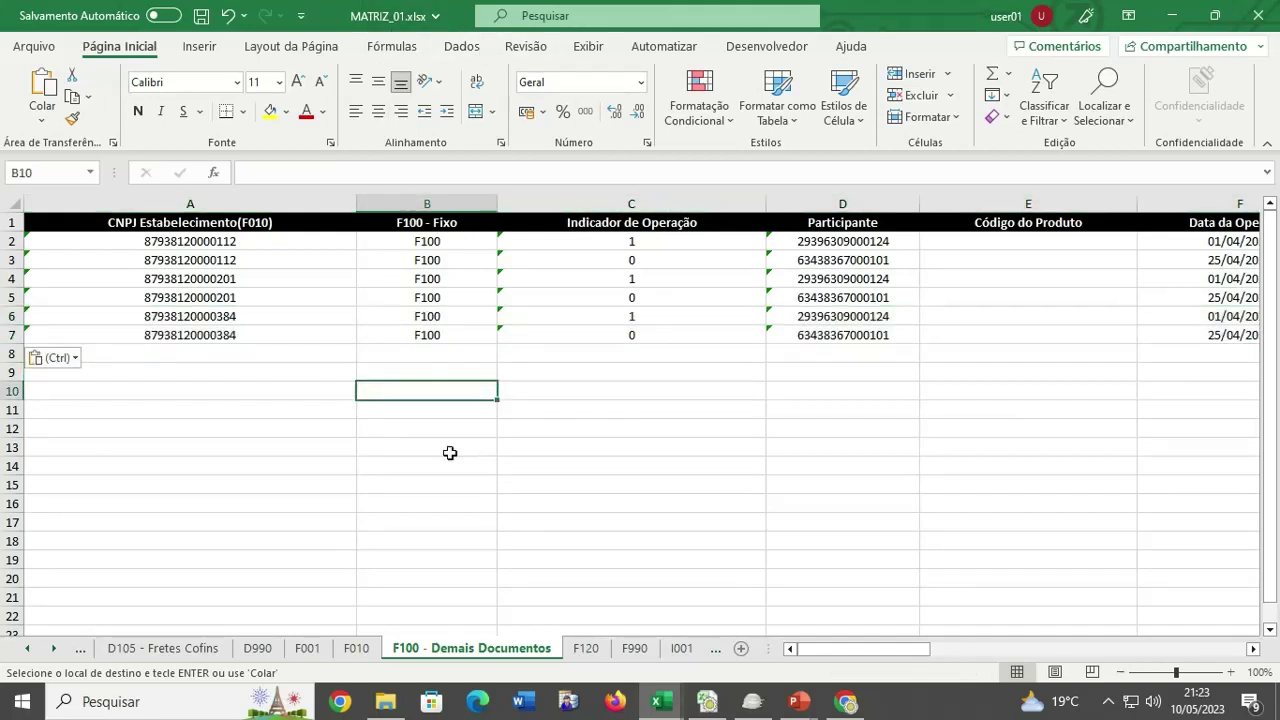
pyautogui.click(199, 17)
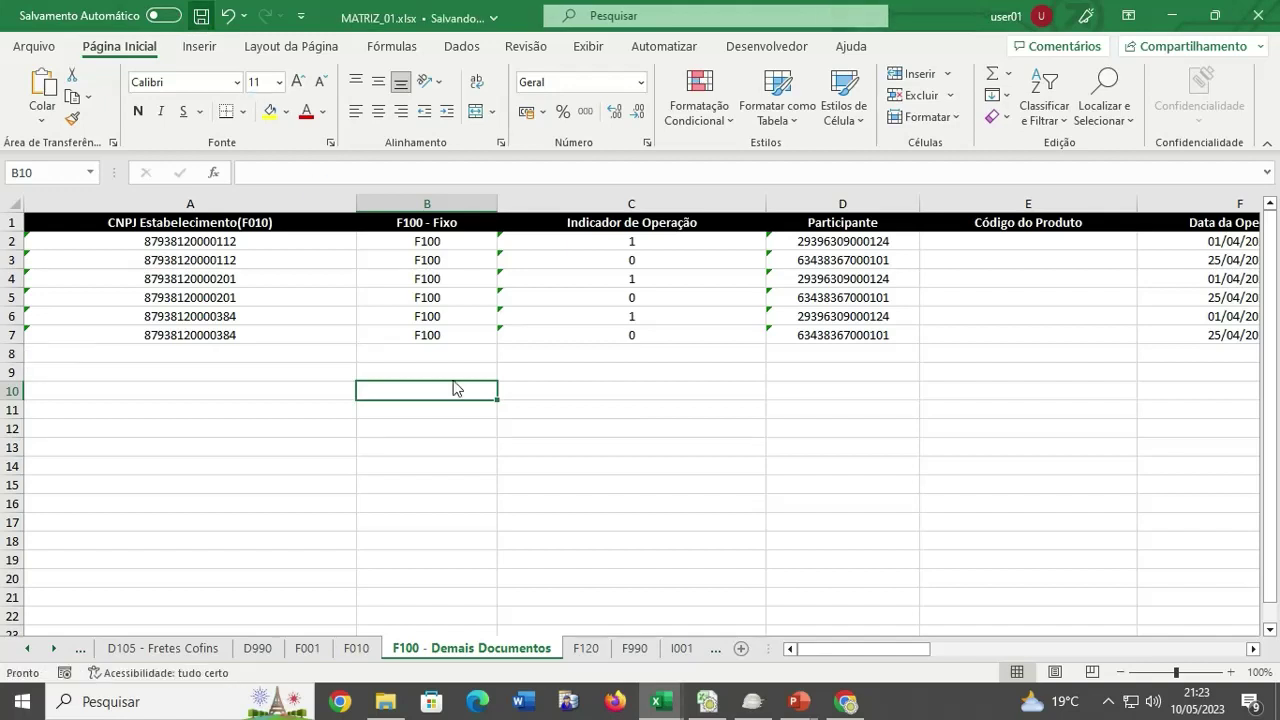
# Copy the data row of FILIAL_01.xlsx's F120 sheet into row 3 of MATRIZ_01.xlsx's matching sheet.
pyautogui.click(586, 648)
pyautogui.click(504, 450)
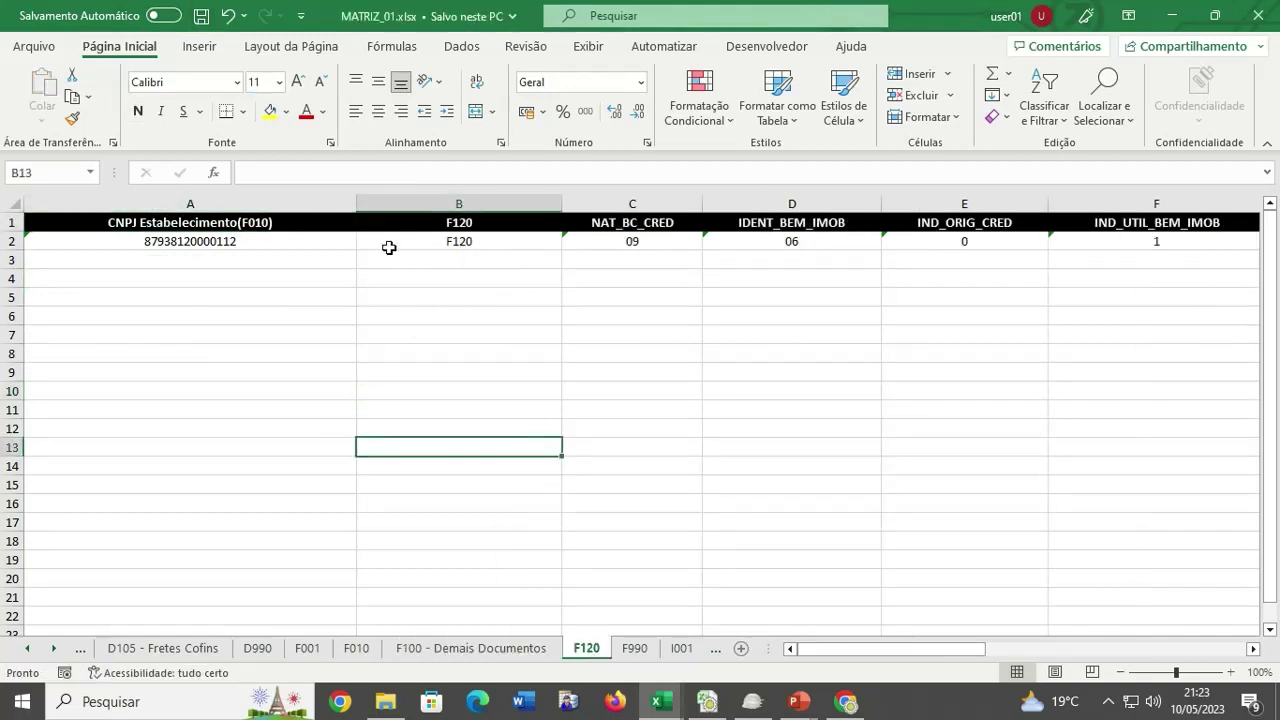
pyautogui.moveTo(668, 705)
pyautogui.click(700, 630)
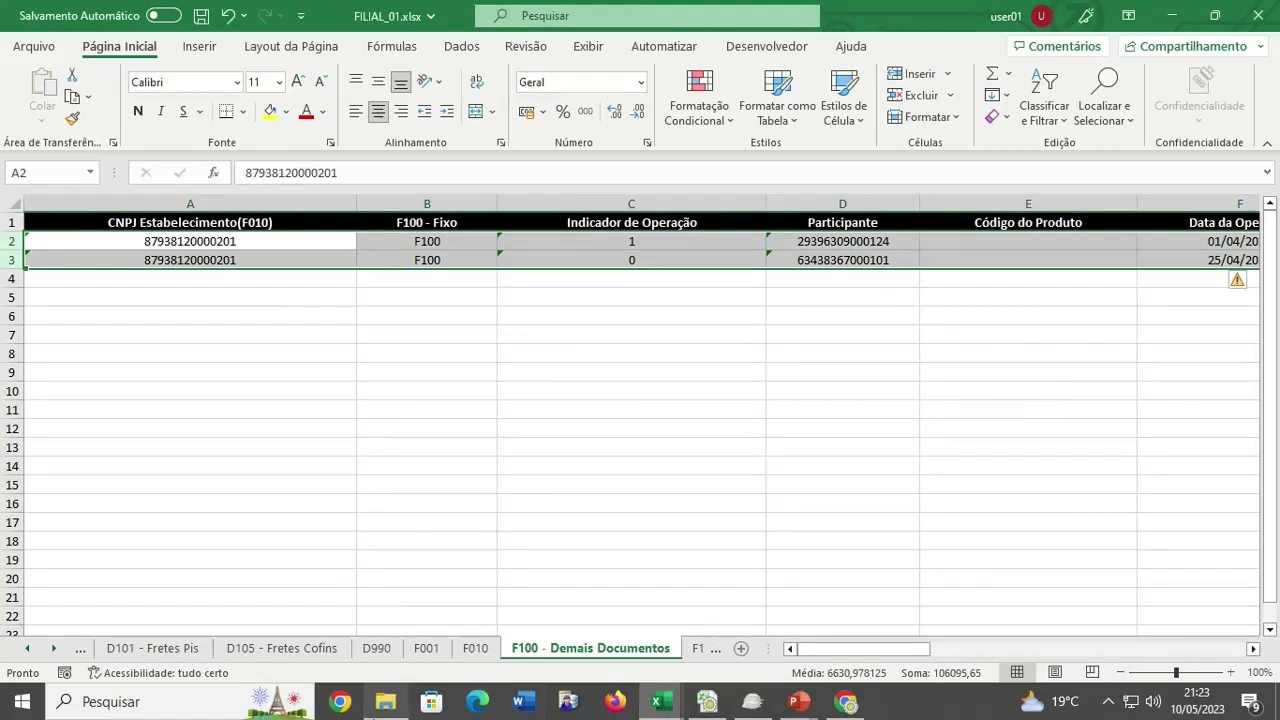
pyautogui.click(705, 648)
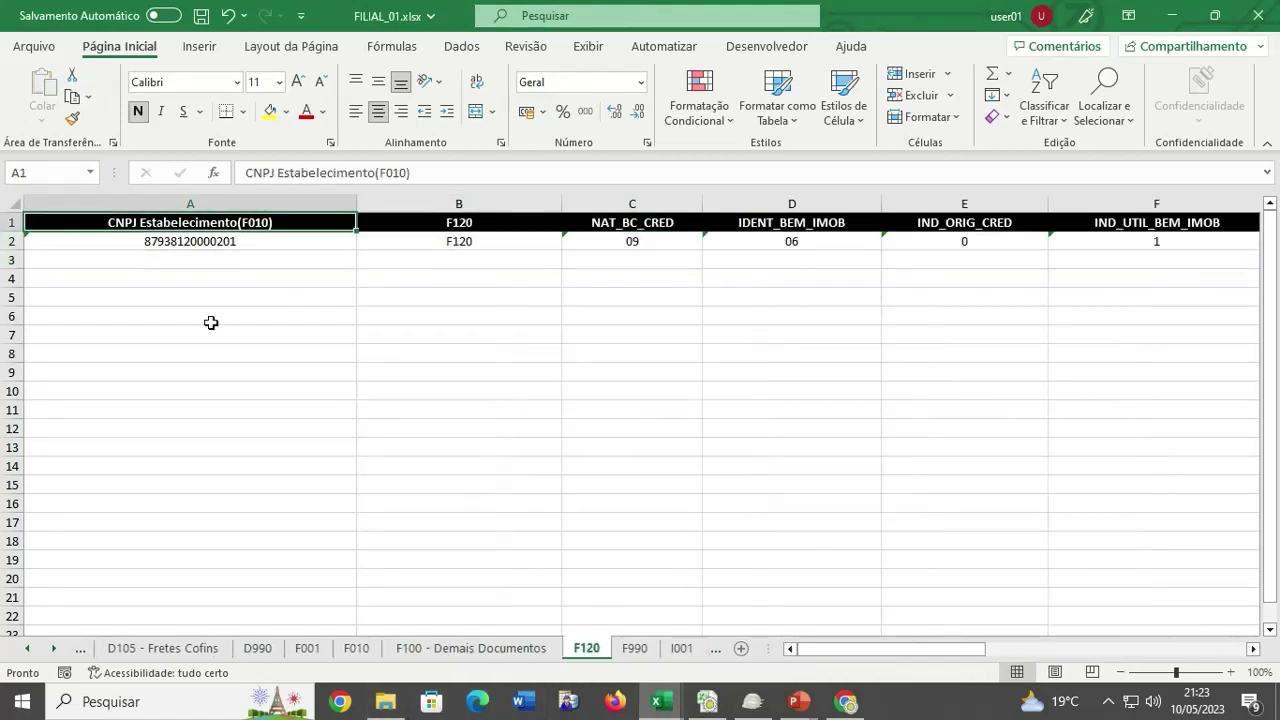
pyautogui.click(12, 242)
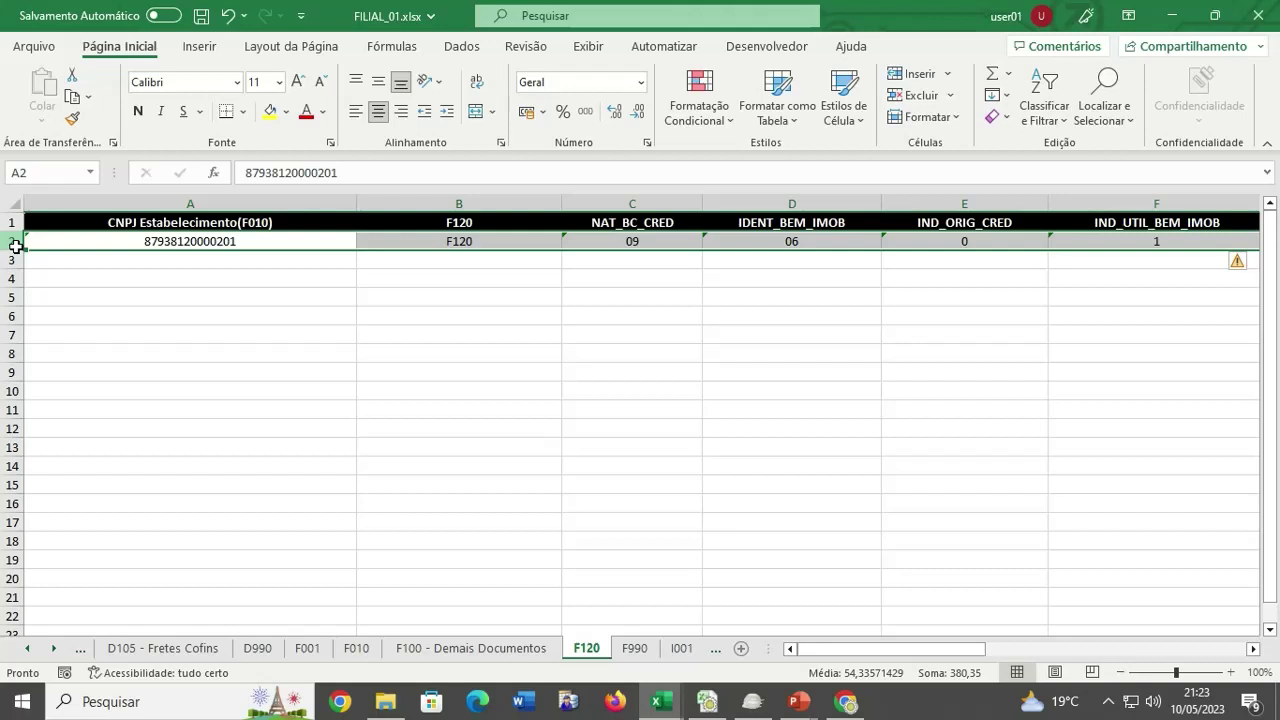
pyautogui.hotkey('ctrl', 'c')
pyautogui.moveTo(660, 701)
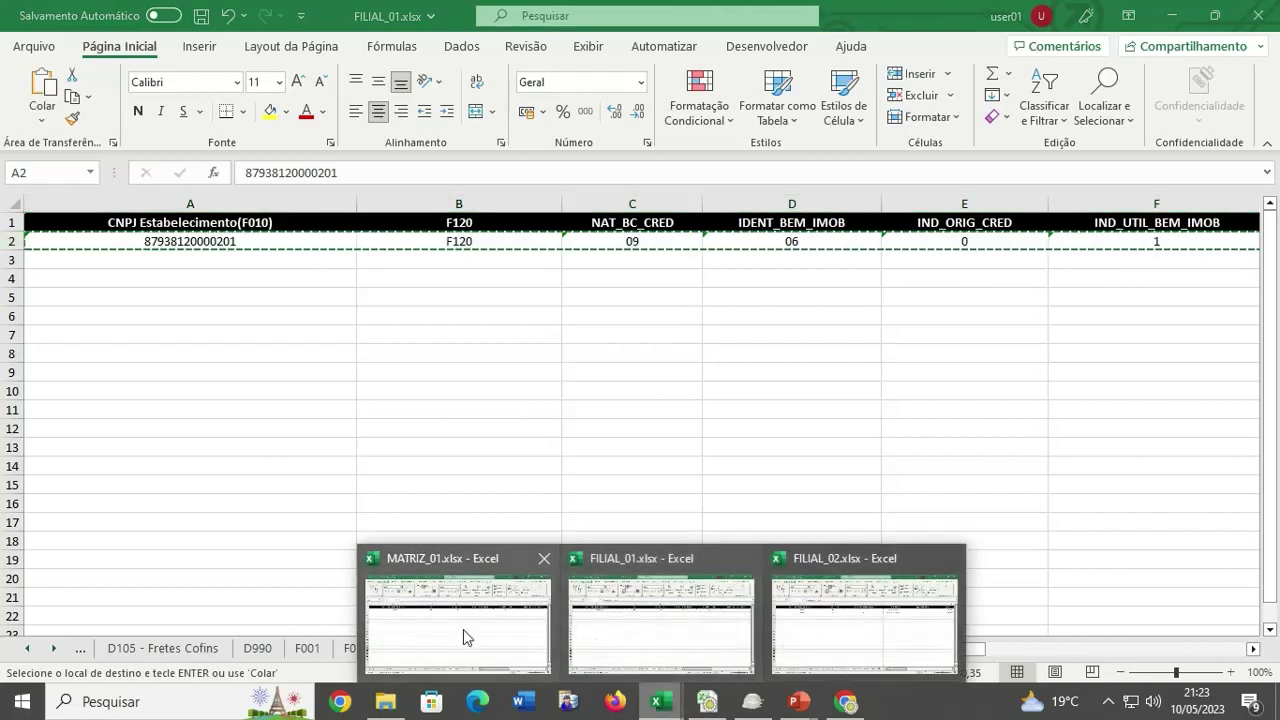
pyautogui.click(466, 635)
pyautogui.click(131, 260)
pyautogui.hotkey('ctrl', 'v')
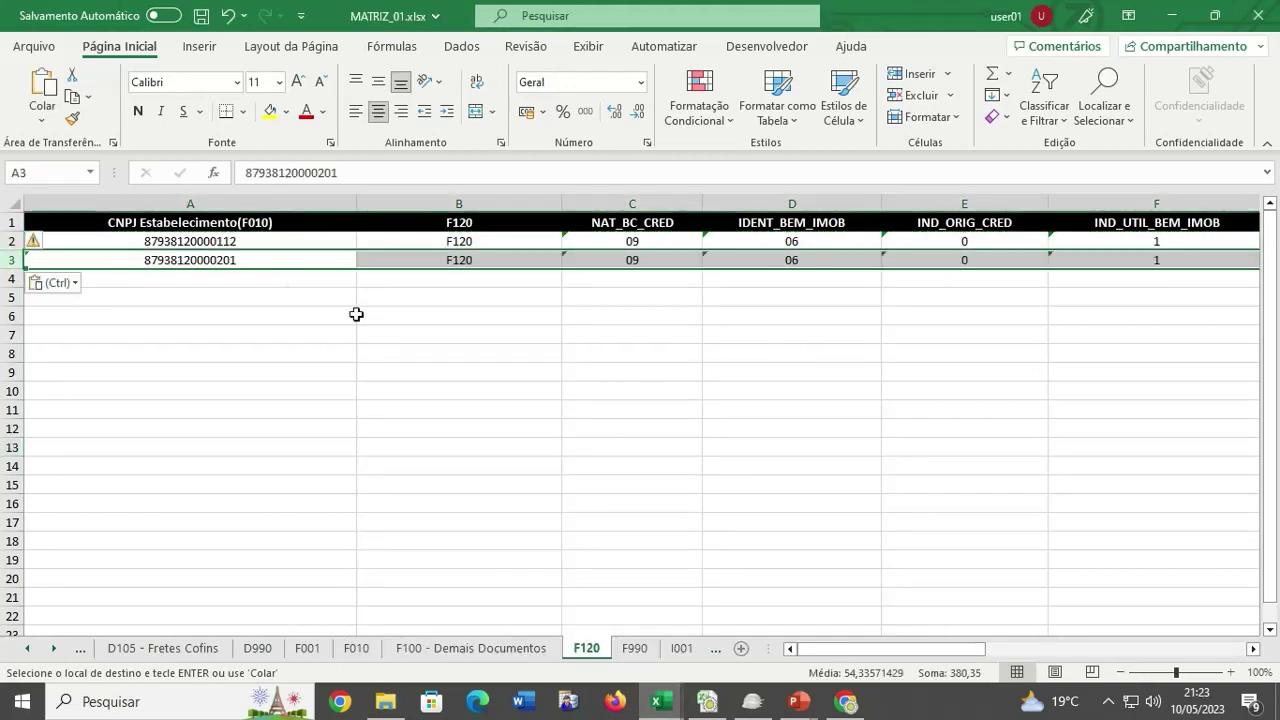
# Copy the data row of FILIAL_02.xlsx's F120 sheet into row 4 of MATRIZ_01.xlsx's matching sheet.
pyautogui.click(660, 701)
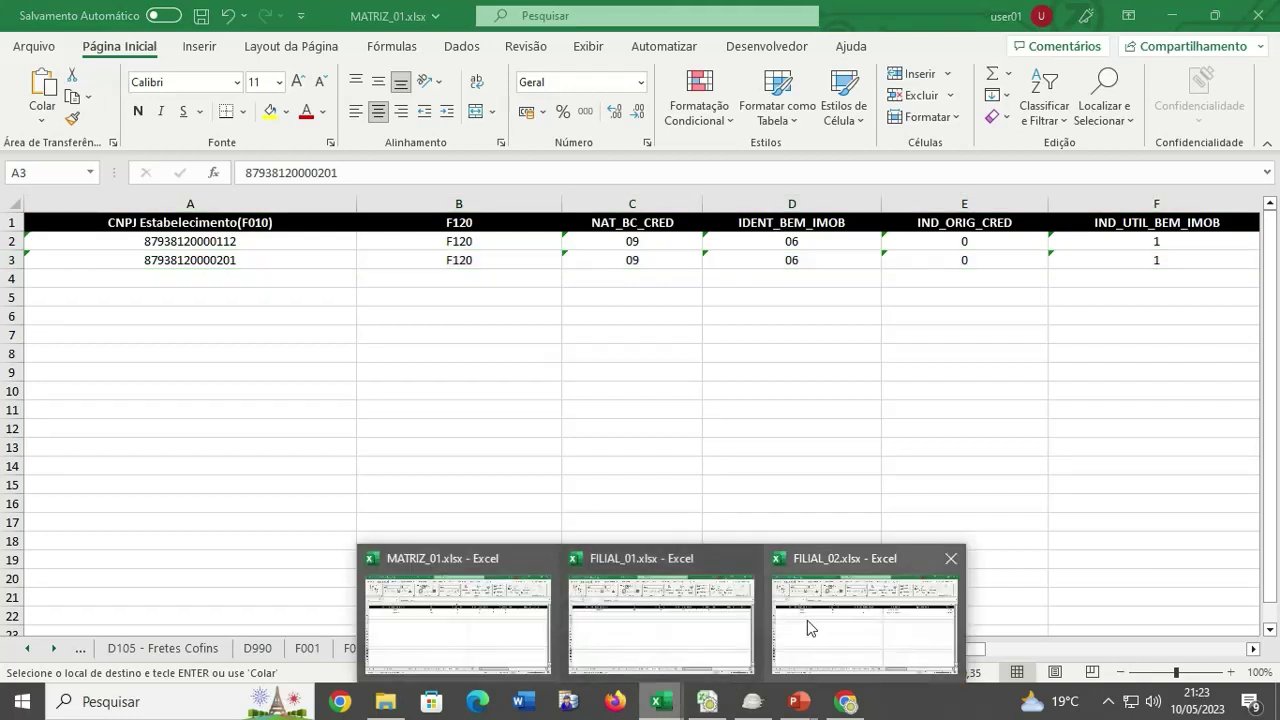
pyautogui.click(809, 623)
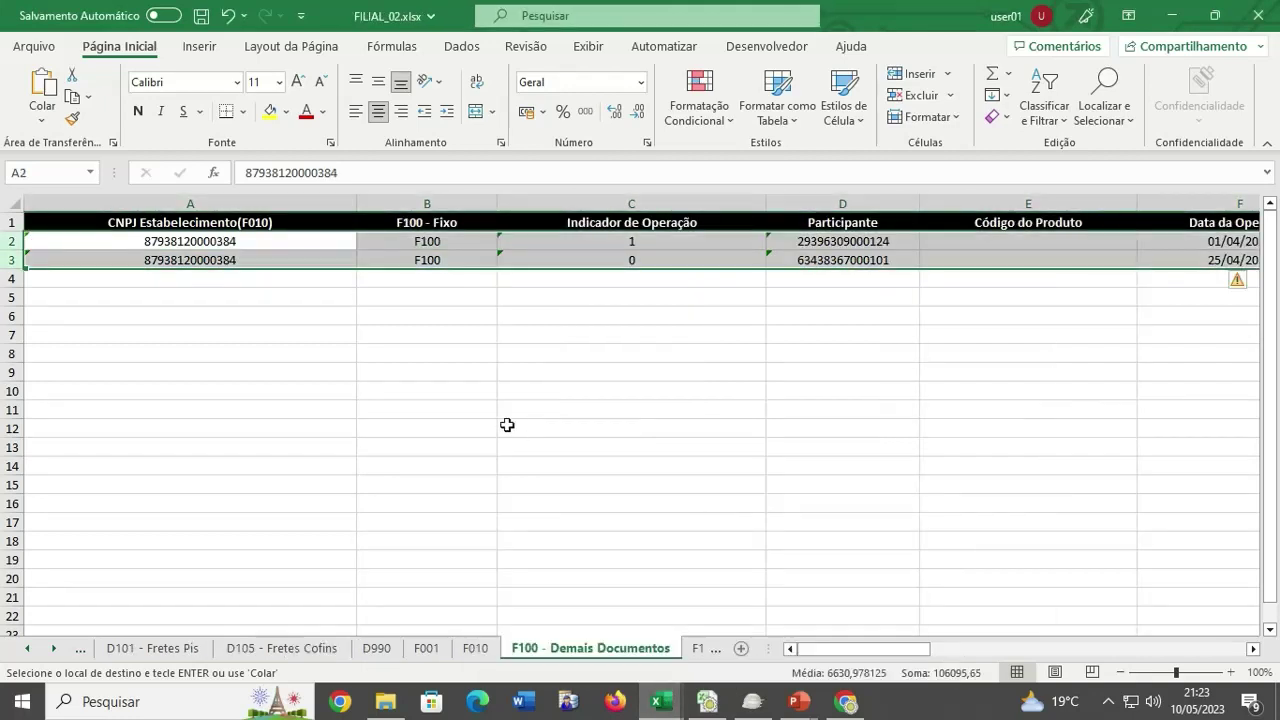
pyautogui.click(700, 648)
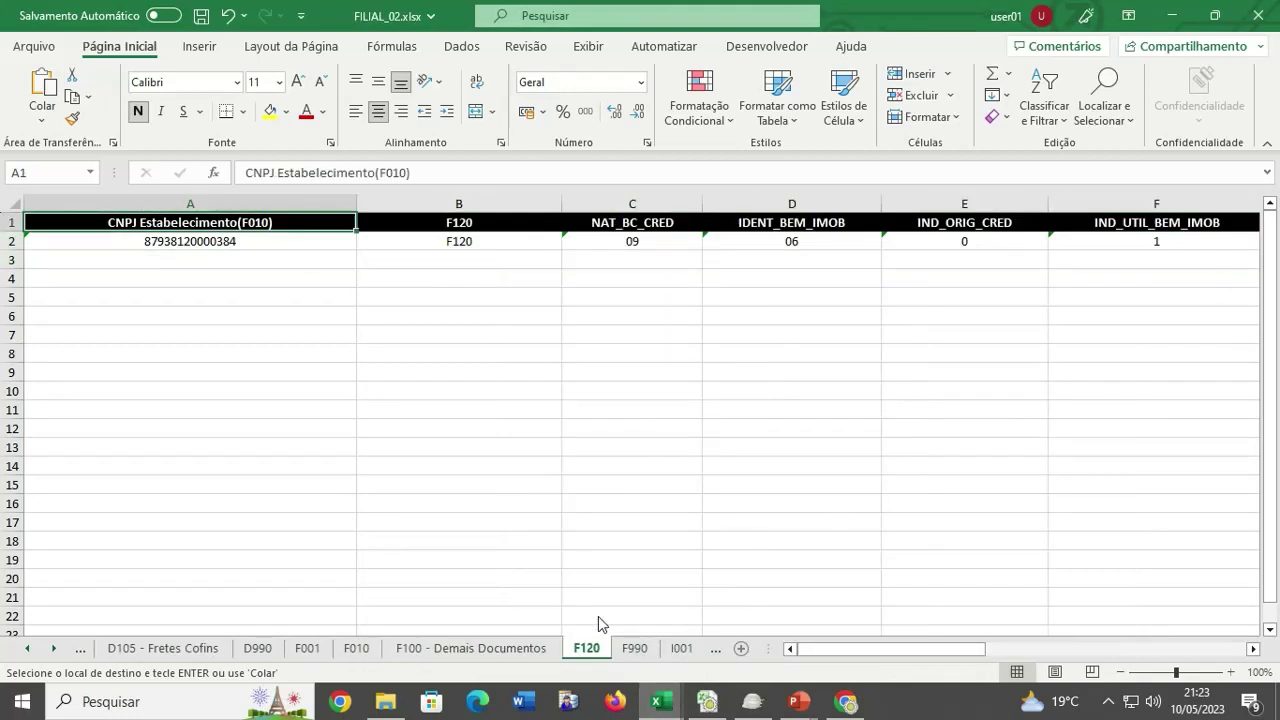
pyautogui.click(18, 243)
pyautogui.hotkey('ctrl', 'c')
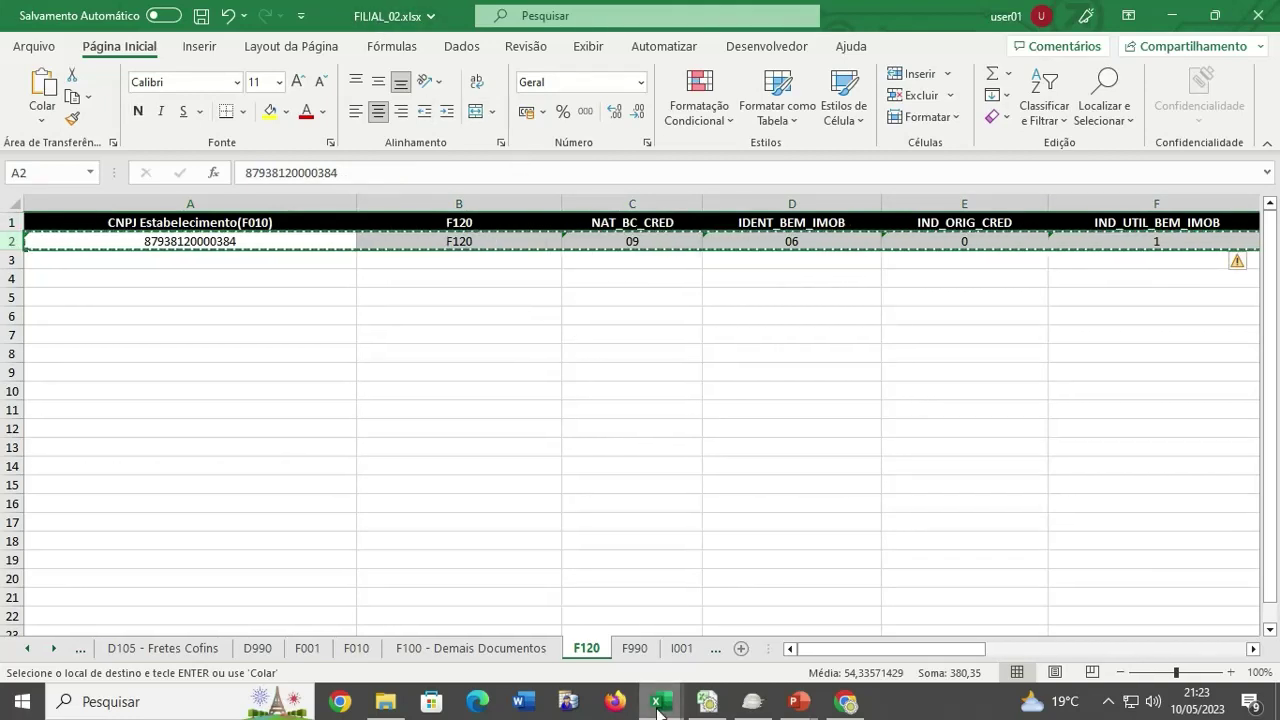
pyautogui.moveTo(660, 700)
pyautogui.click(474, 641)
pyautogui.click(69, 278)
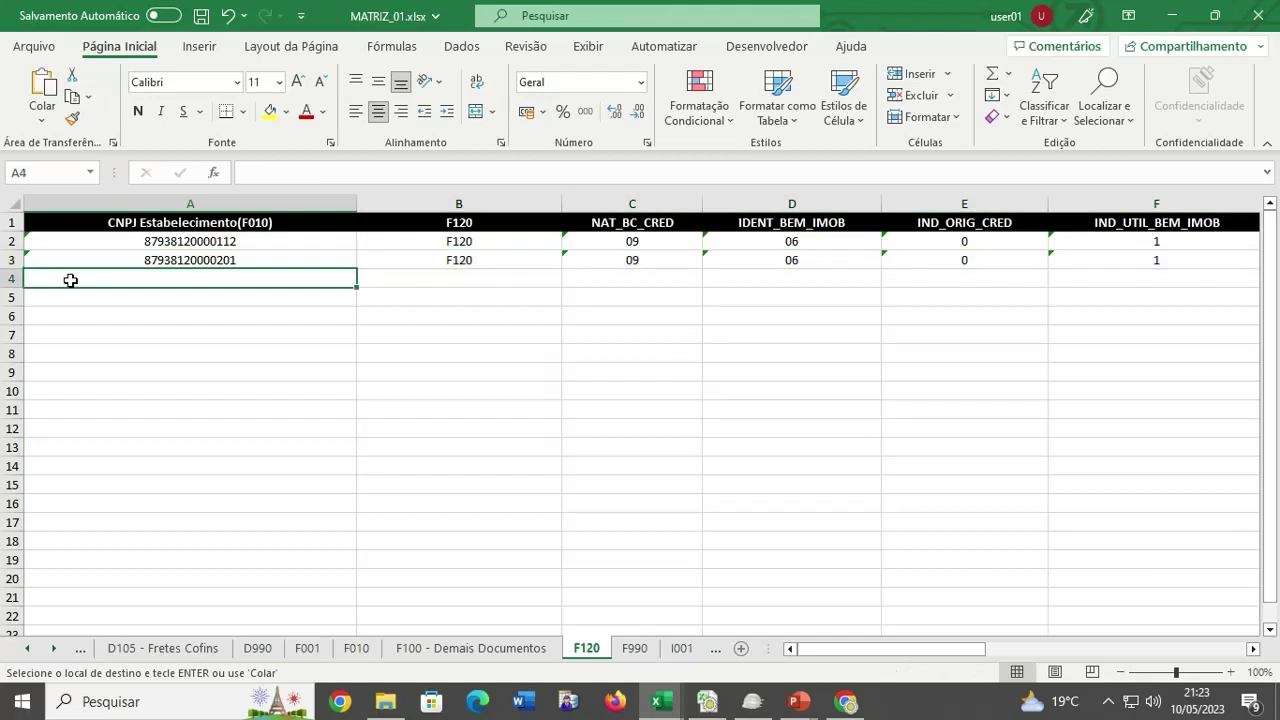
pyautogui.hotkey('ctrl', 'v')
pyautogui.click(307, 354)
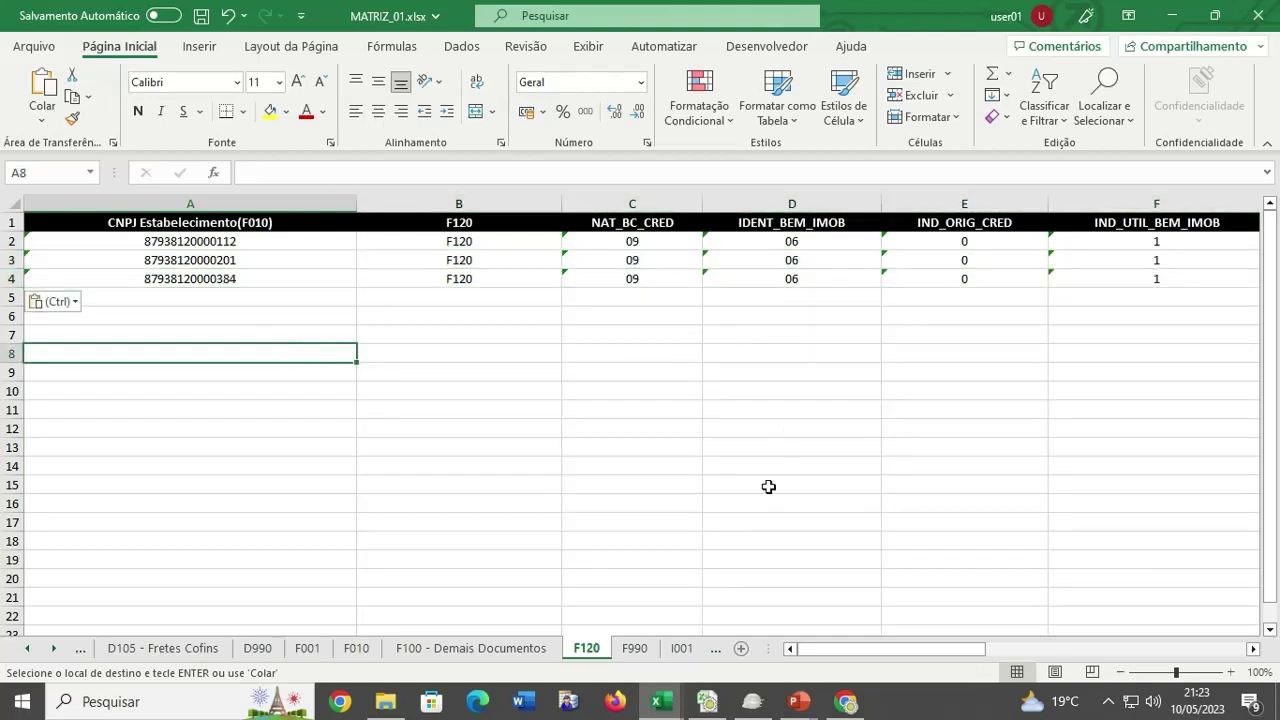
# Count the block F records across MATRIZ_01.xlsx's F001 to F990 sheets and set QTD_LIN_F on the F990 sheet to 14.
pyautogui.click(307, 648)
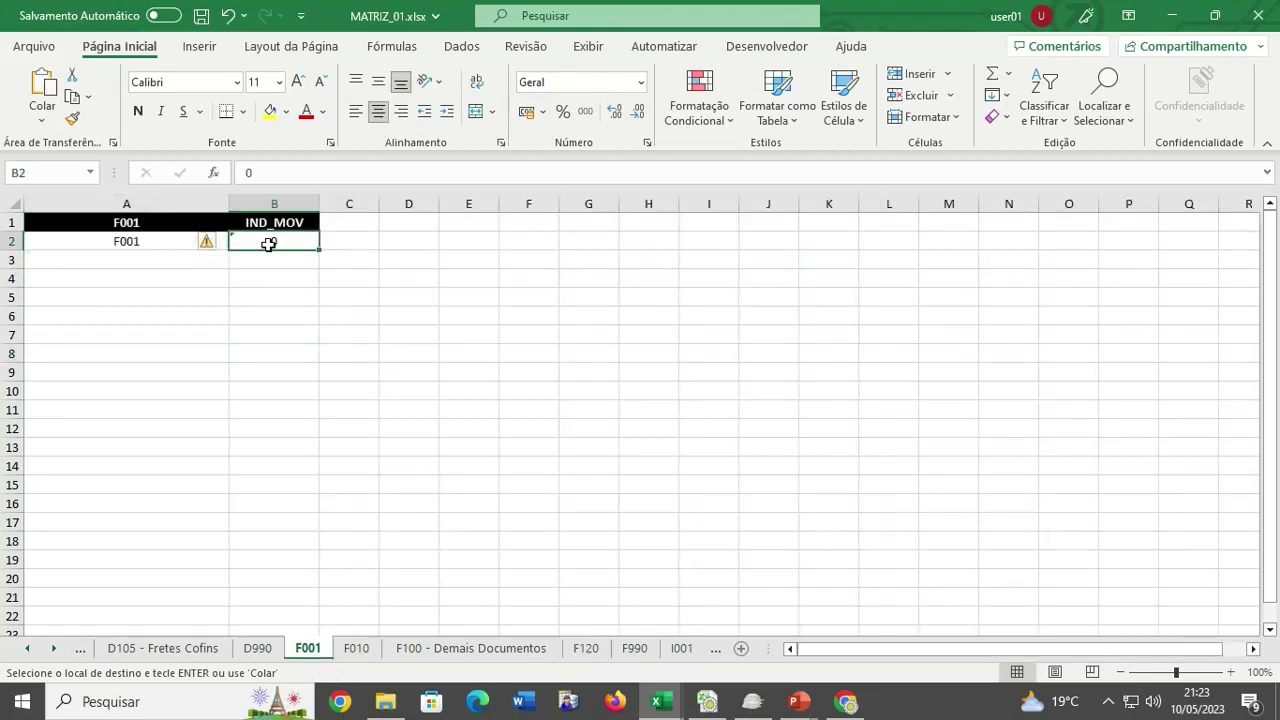
pyautogui.click(360, 650)
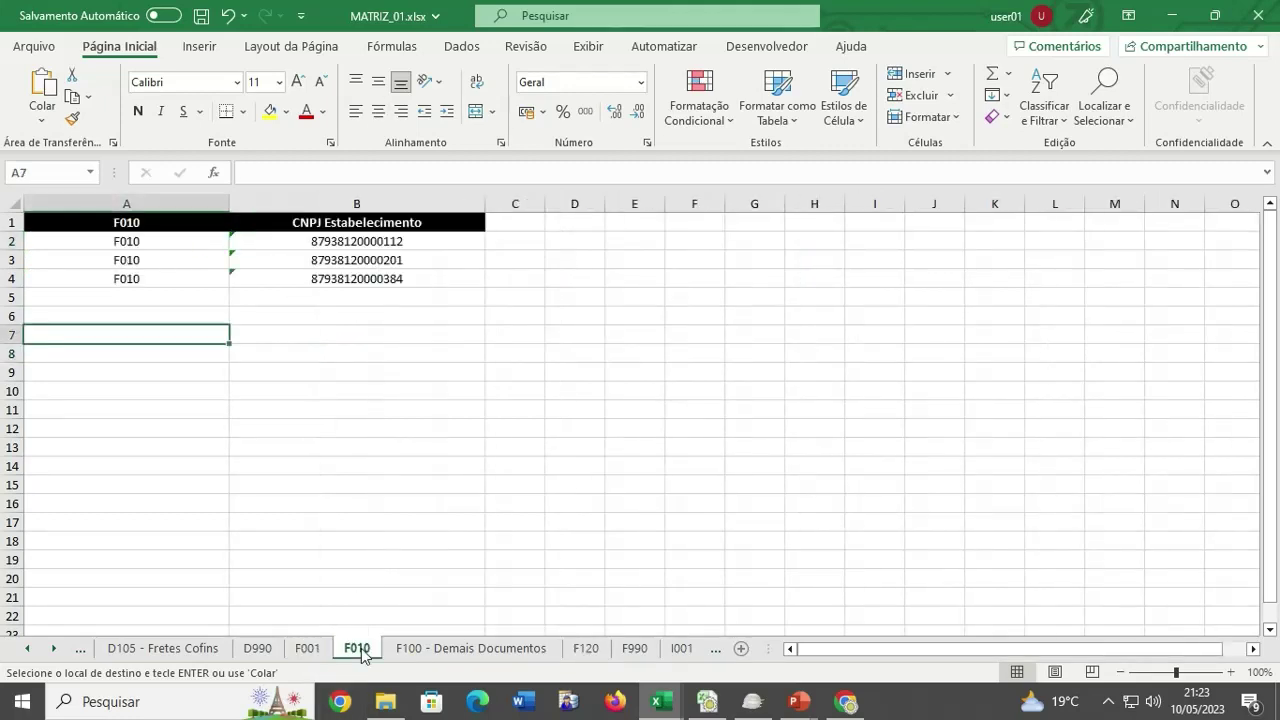
pyautogui.click(408, 652)
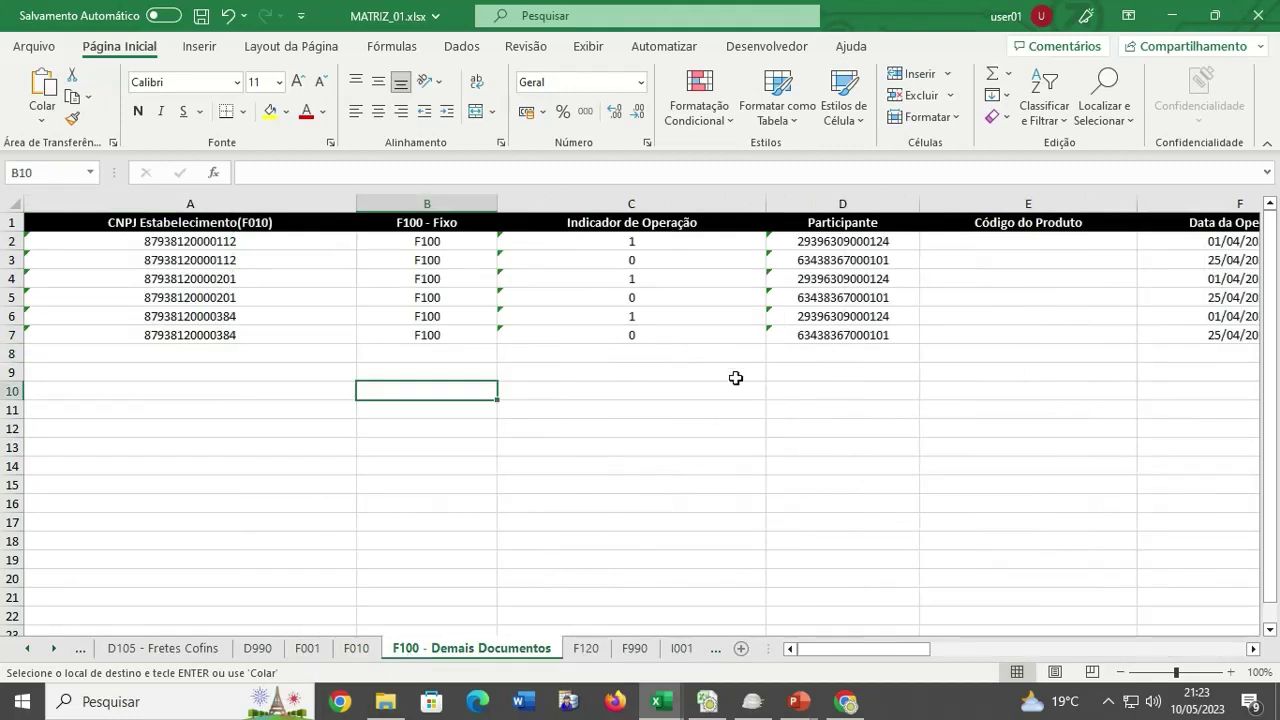
pyautogui.click(586, 652)
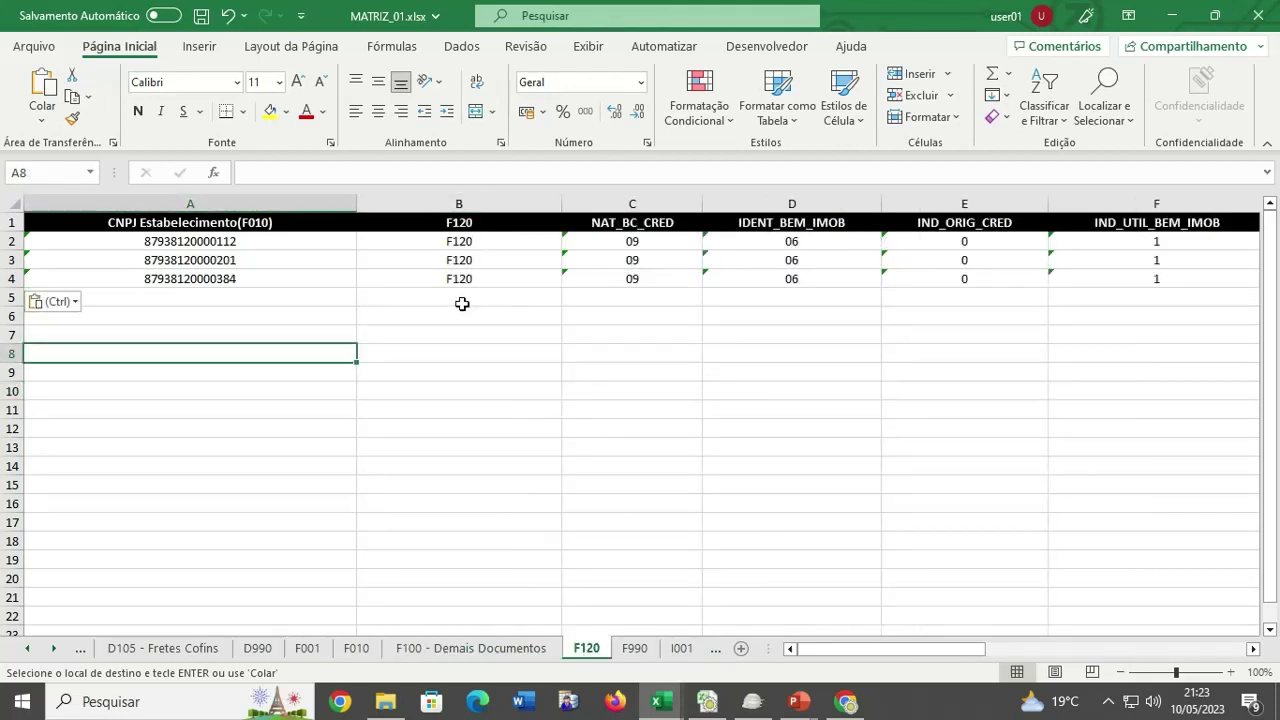
pyautogui.click(636, 650)
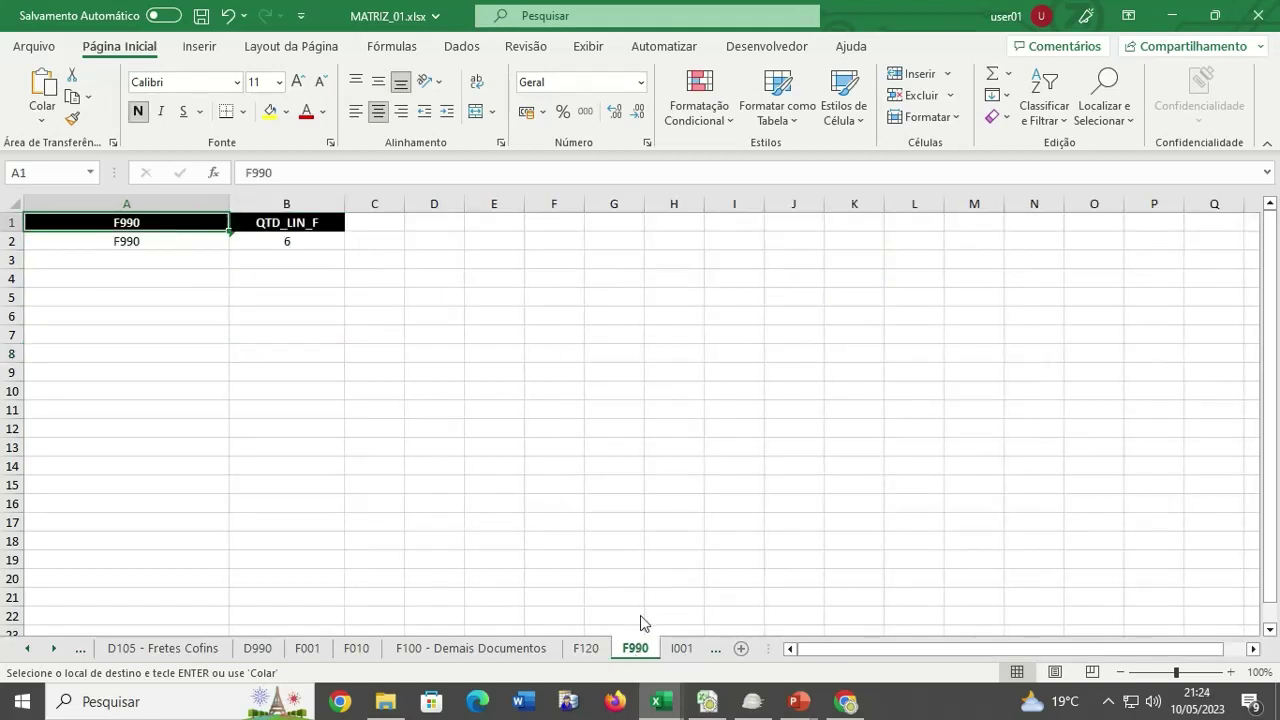
pyautogui.click(286, 243)
pyautogui.write('14')
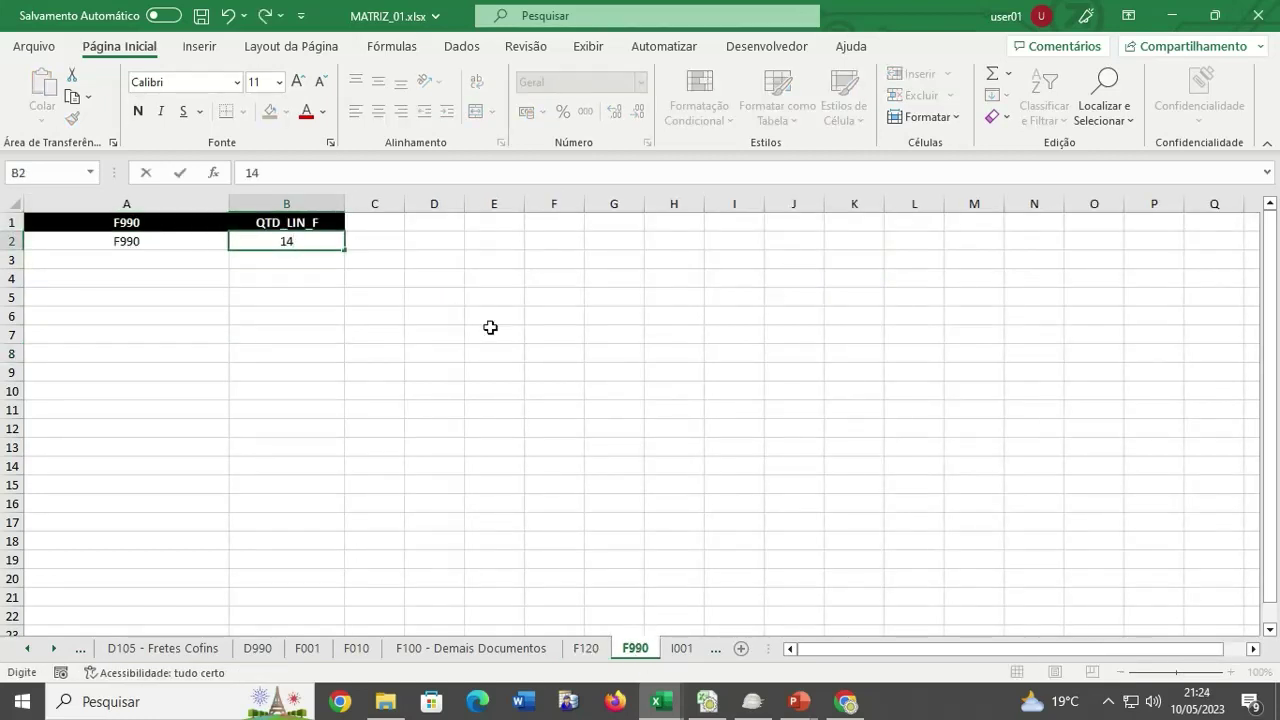
pyautogui.click(490, 328)
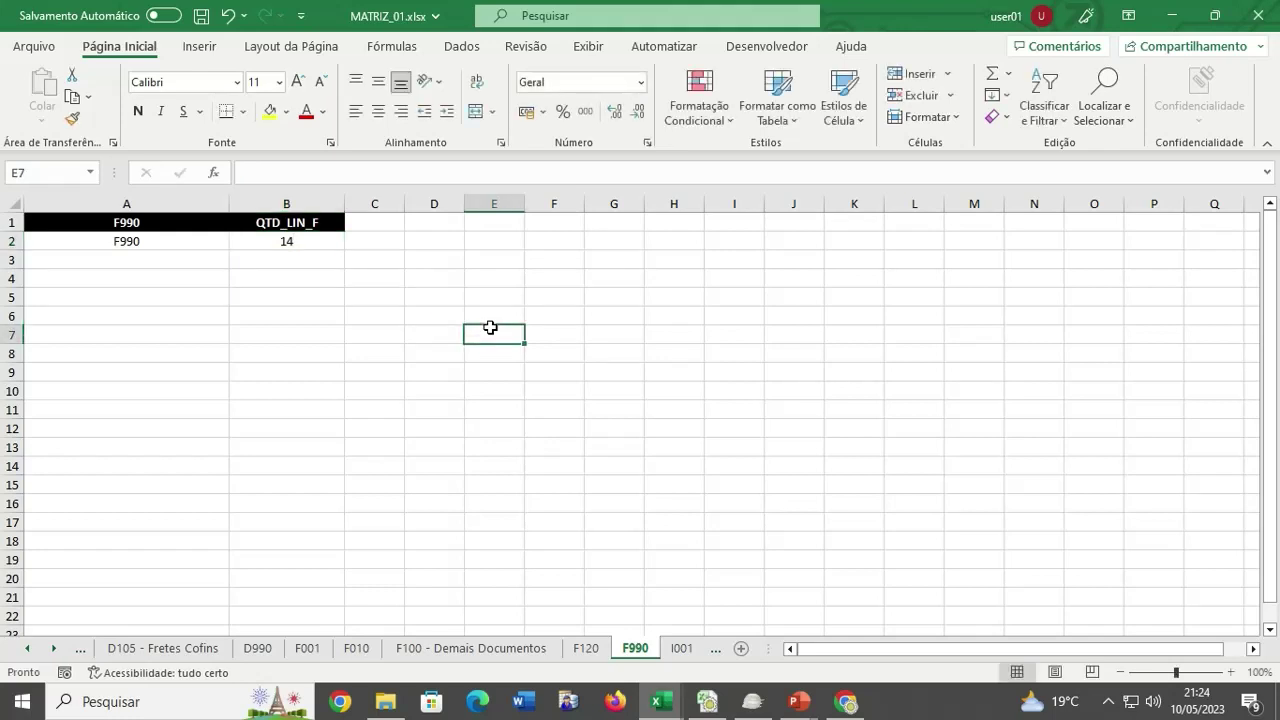
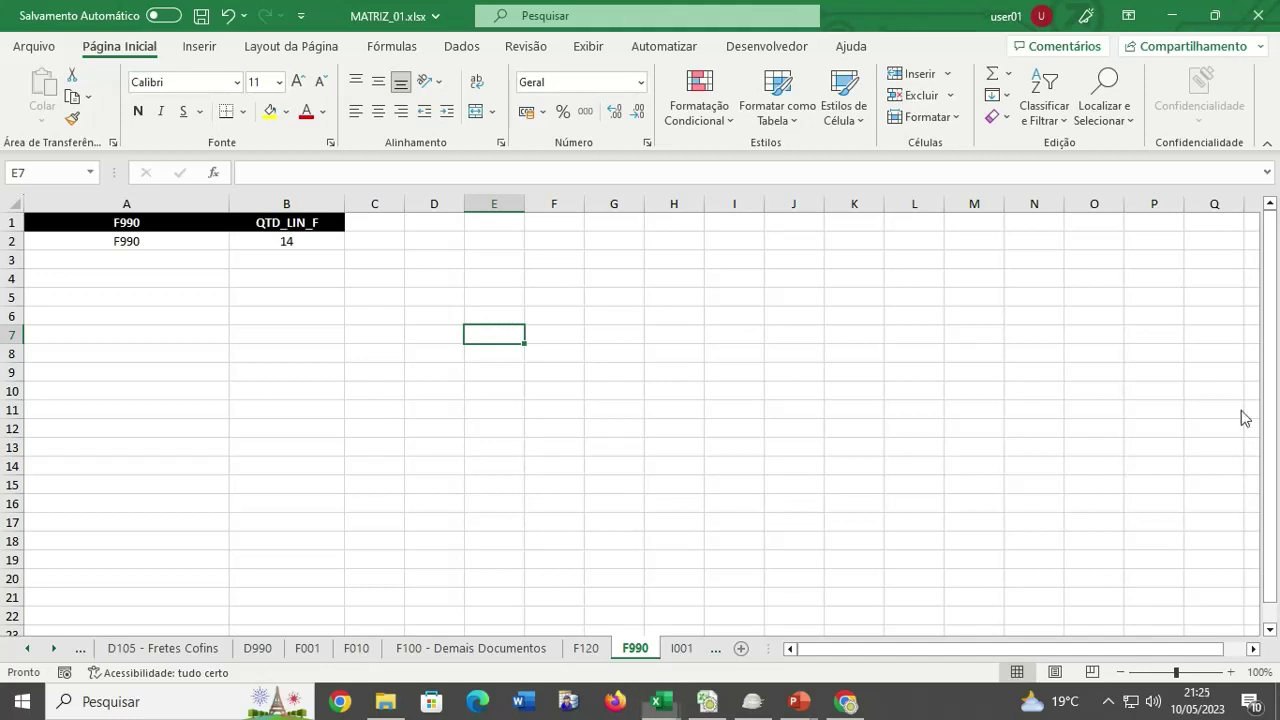
# Review the consolidated rows on MATRIZ_01.xlsx's 0140, 0150 - Participantes and 0190 - Unidades de Medidas sheets.
pyautogui.click(698, 425)
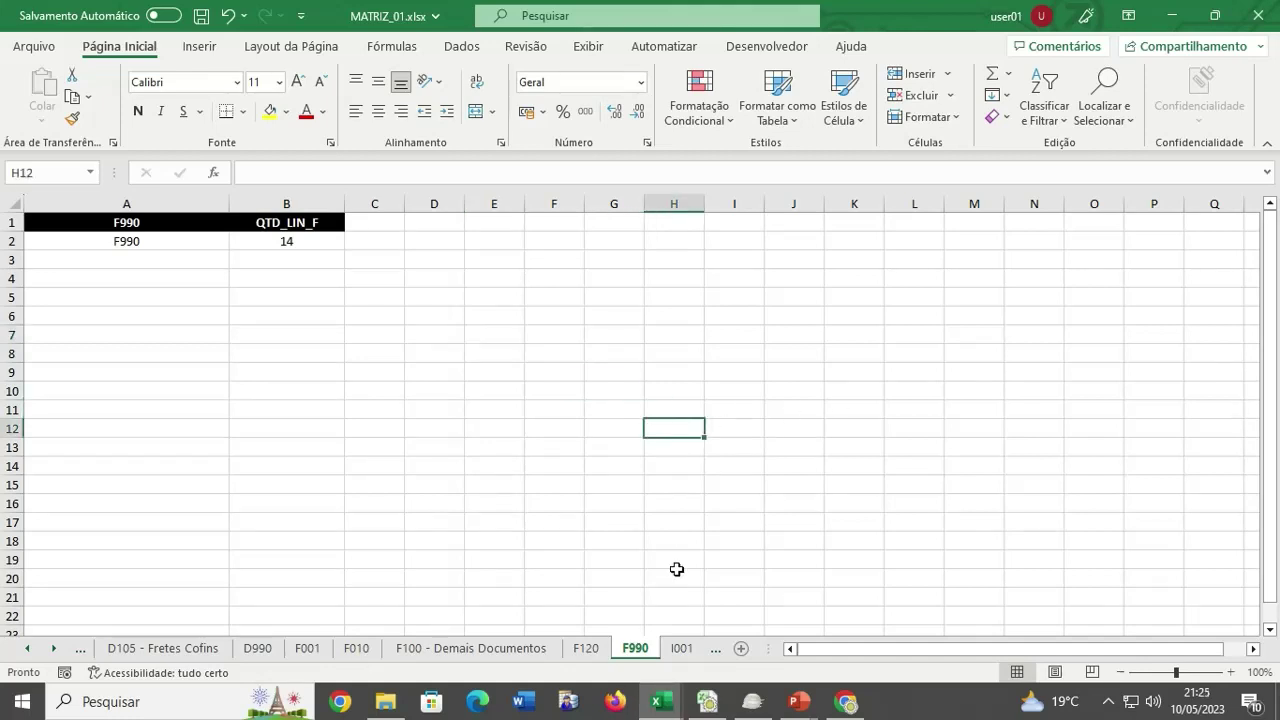
pyautogui.click(28, 649)
pyautogui.click(28, 649)
pyautogui.click(28, 650)
pyautogui.click(28, 649)
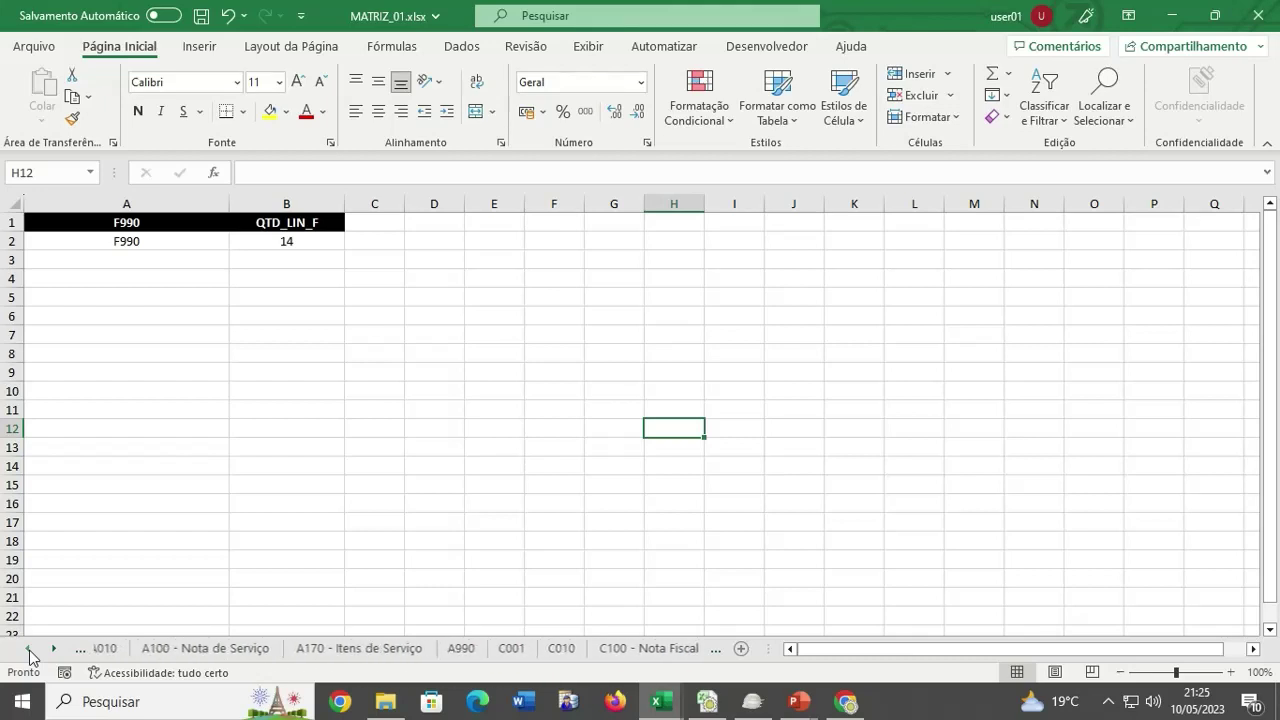
pyautogui.click(28, 649)
pyautogui.click(28, 649)
pyautogui.click(28, 649)
pyautogui.click(28, 649)
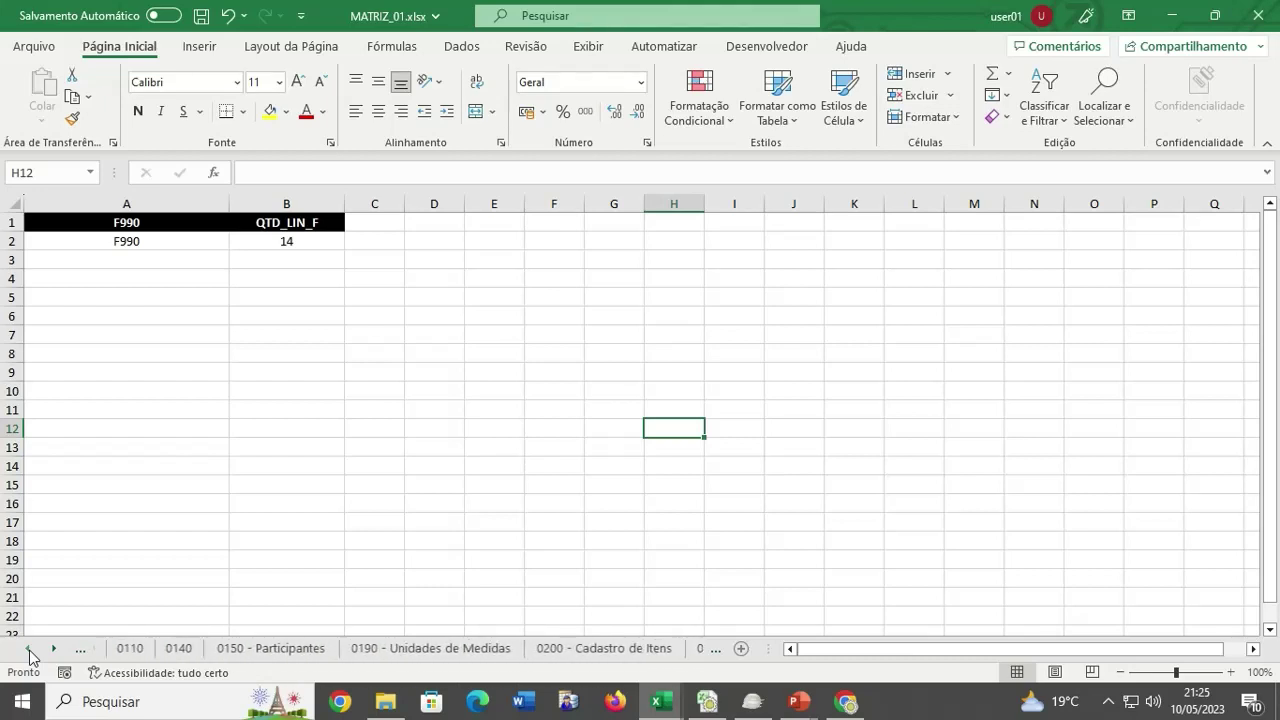
pyautogui.click(28, 649)
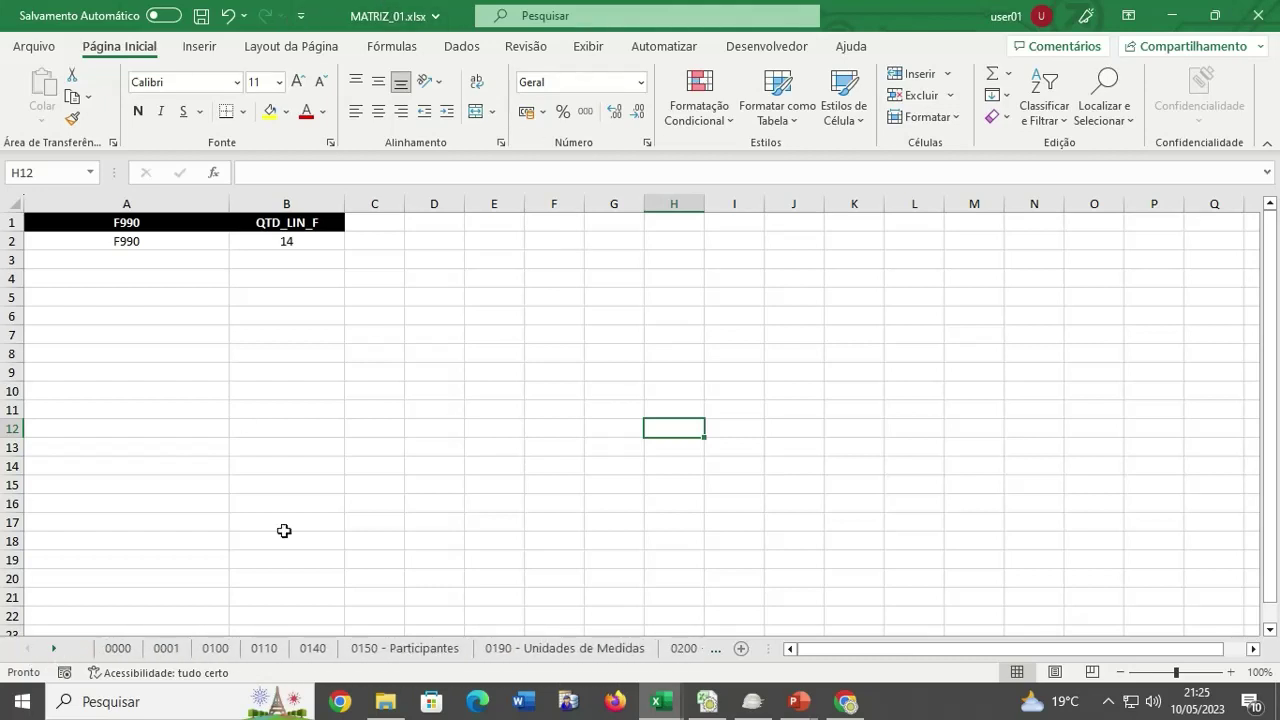
pyautogui.click(316, 655)
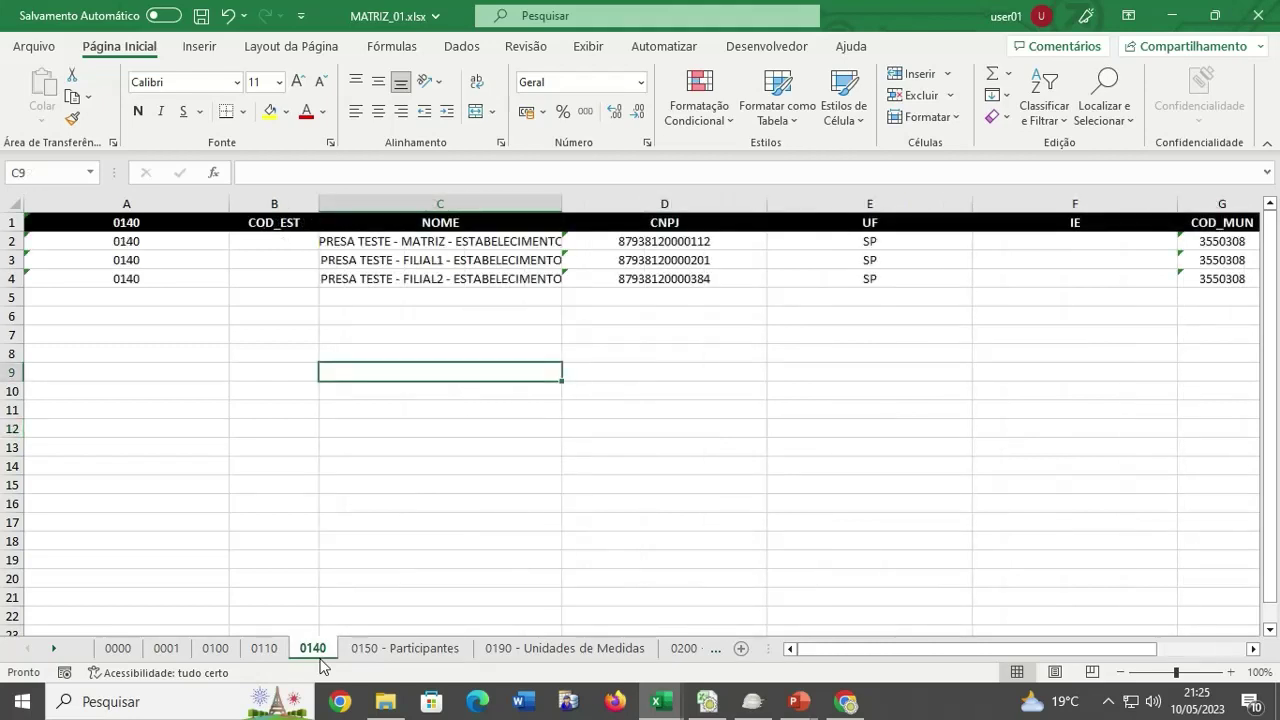
pyautogui.click(369, 652)
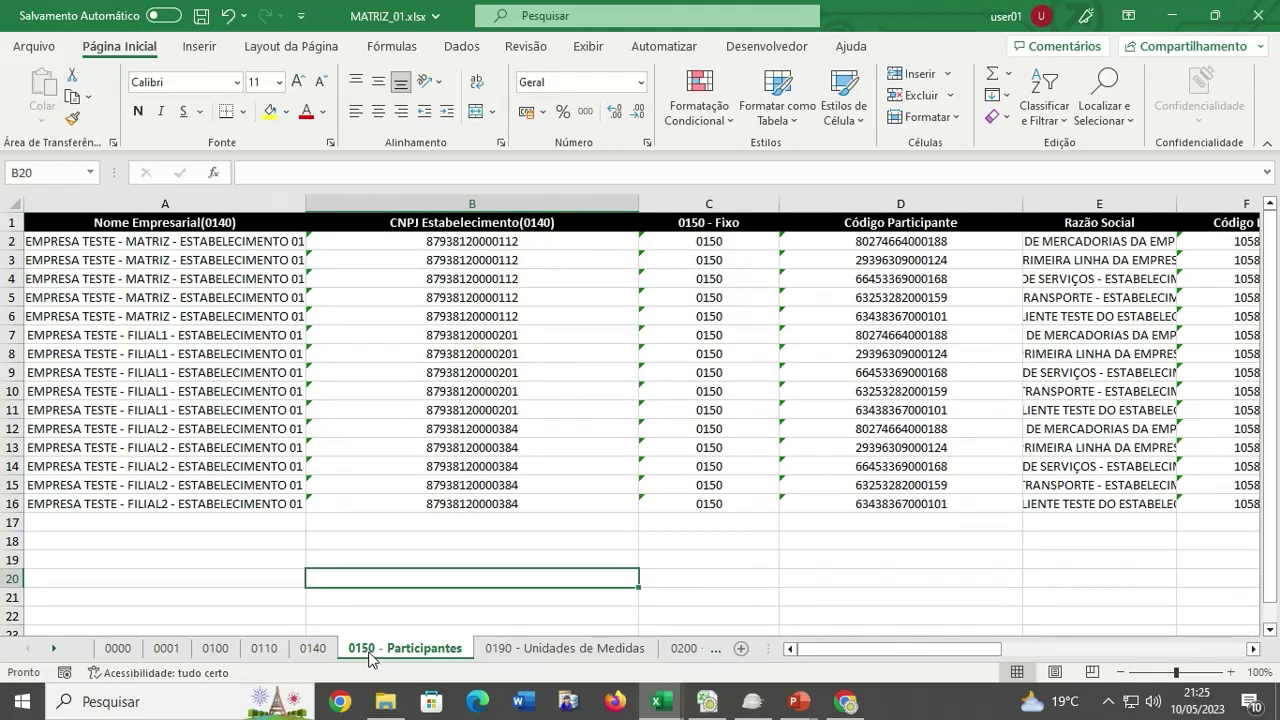
pyautogui.click(548, 655)
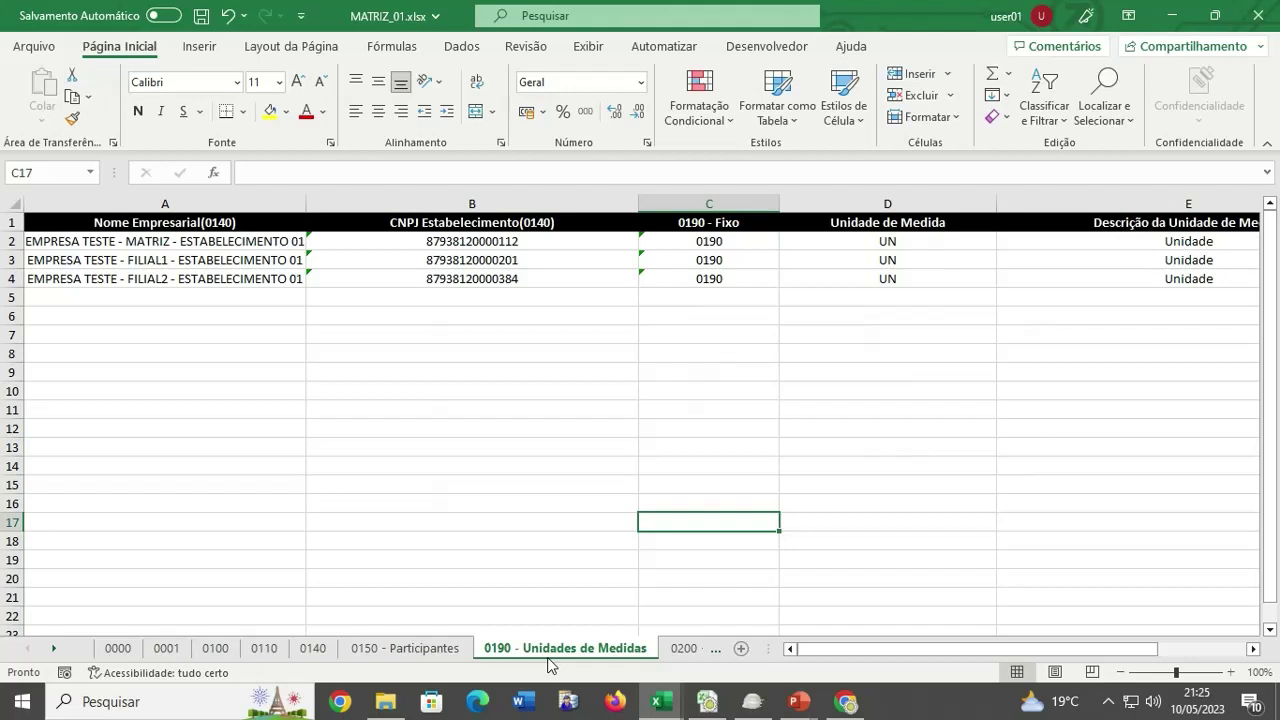
# Review the records on the 0200 - Cadastro de Itens, 0400 - Natureza de Operação and 0500 sheets, and block 0's line count on 0990.
pyautogui.click(54, 648)
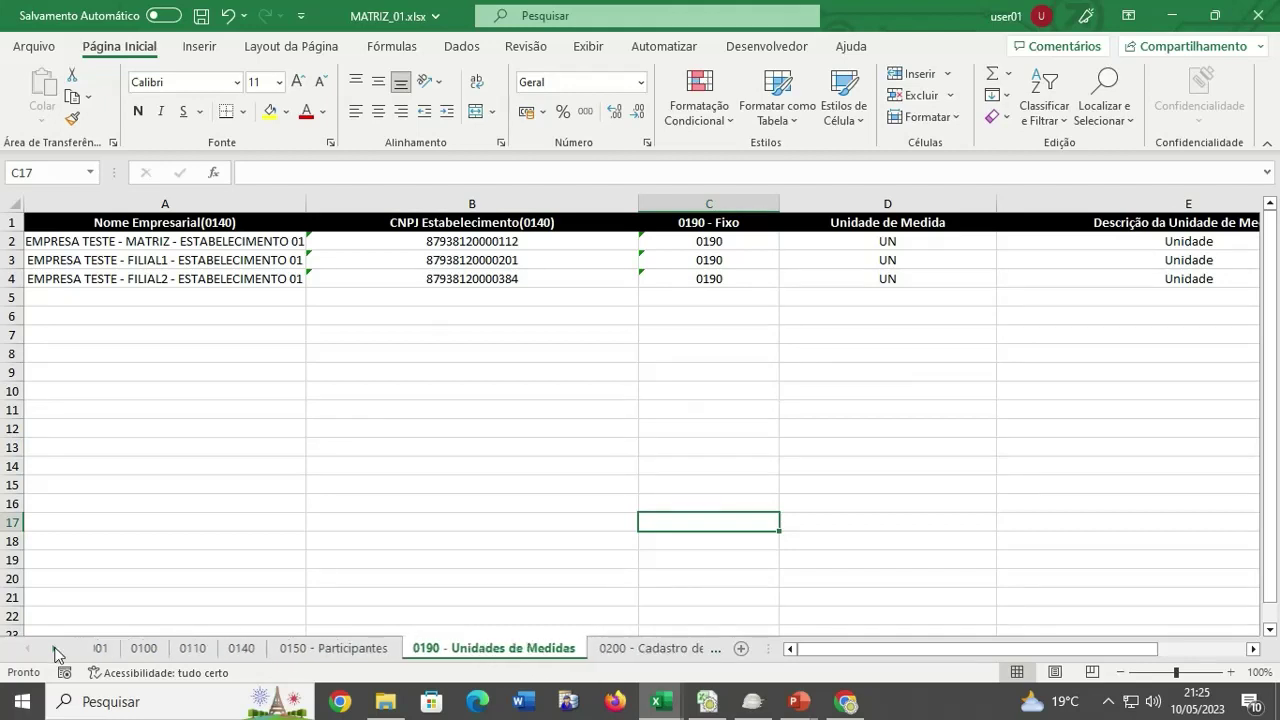
pyautogui.click(54, 648)
pyautogui.click(54, 648)
pyautogui.click(54, 648)
pyautogui.click(54, 648)
pyautogui.click(54, 648)
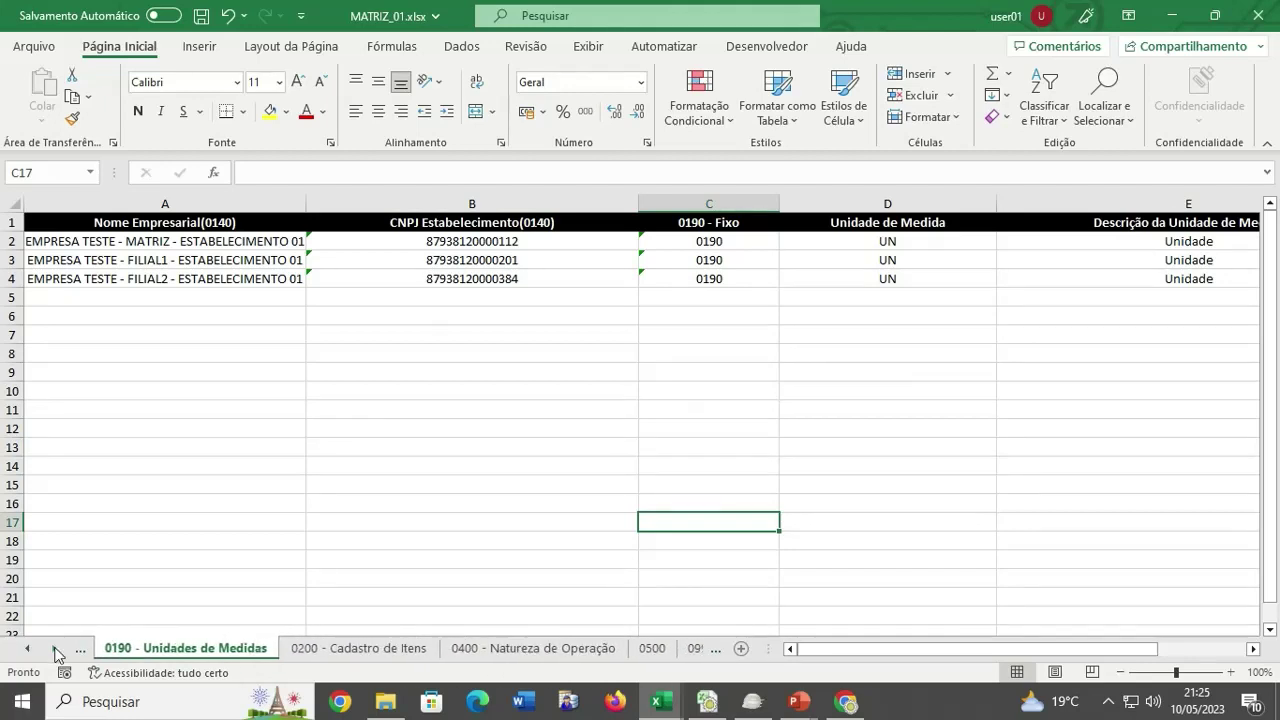
pyautogui.click(320, 650)
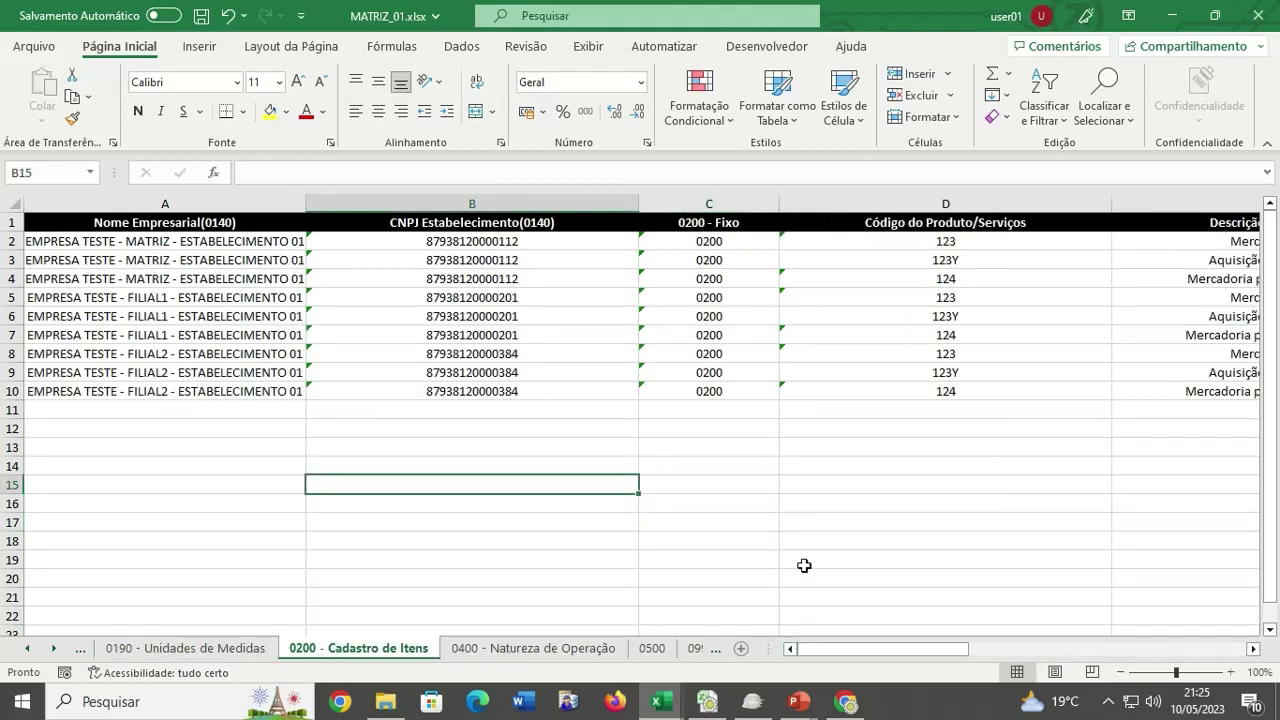
pyautogui.click(530, 650)
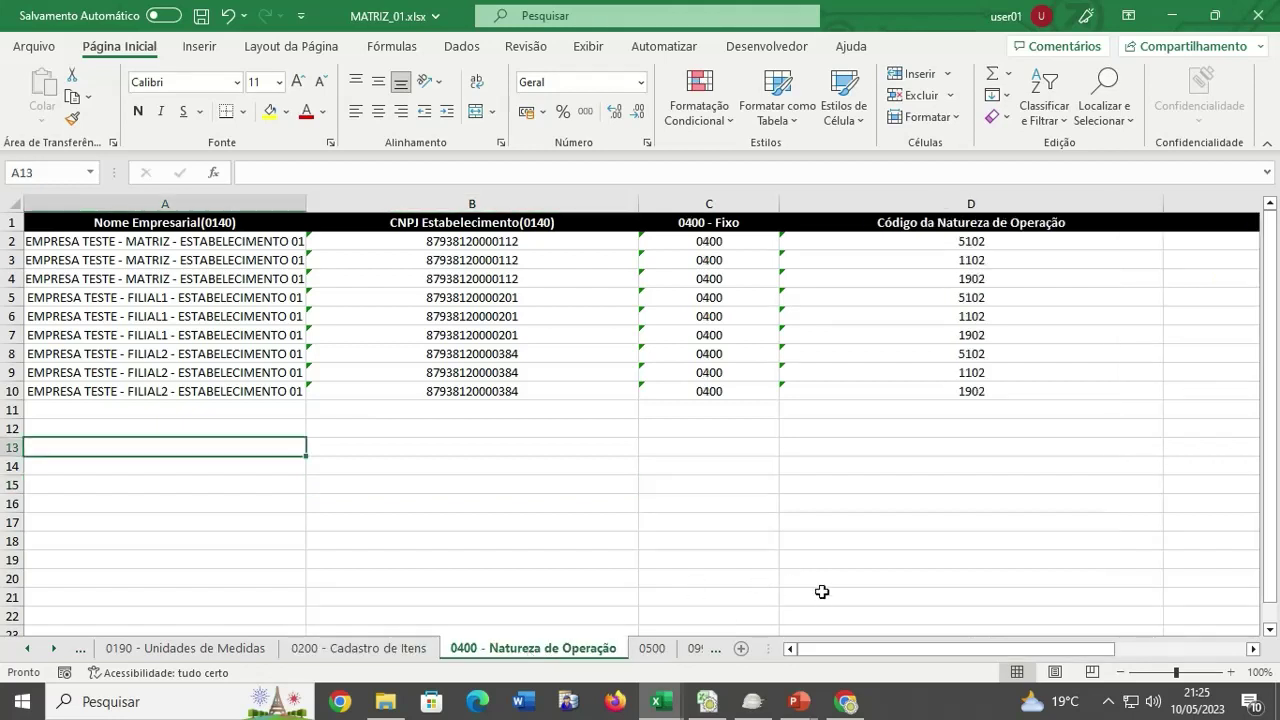
pyautogui.click(52, 650)
pyautogui.click(50, 650)
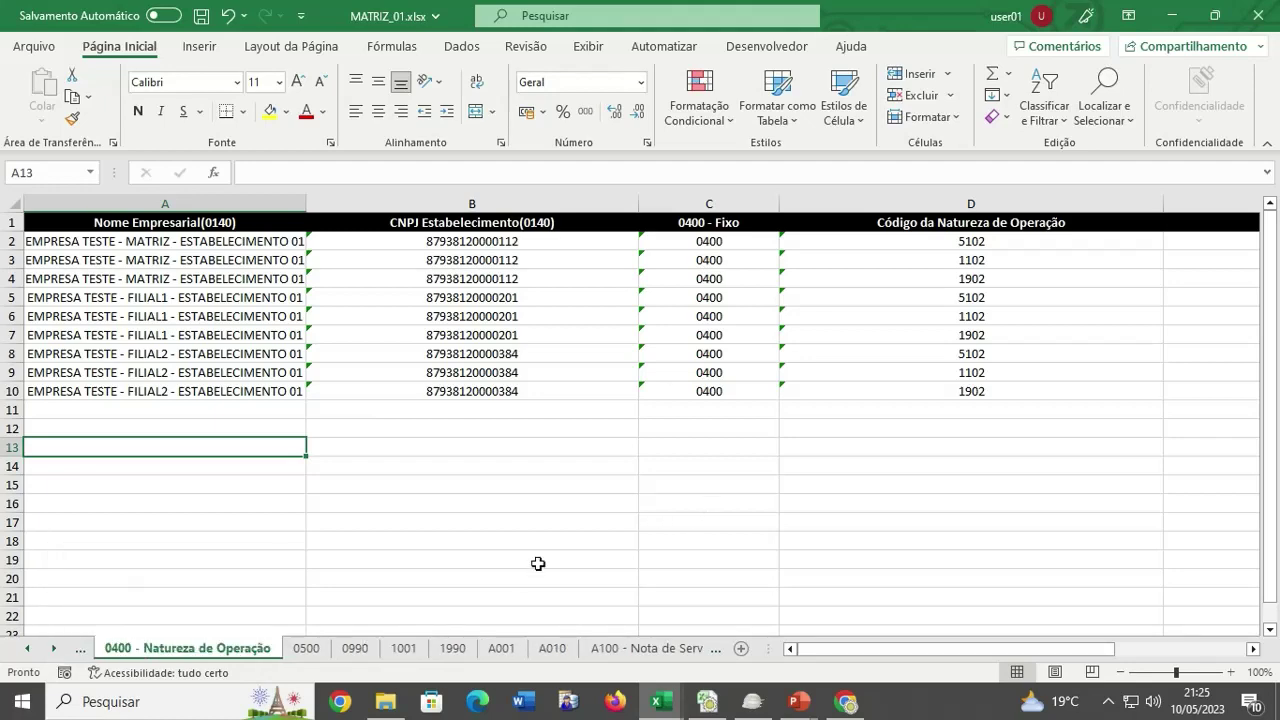
pyautogui.click(320, 649)
pyautogui.click(495, 240)
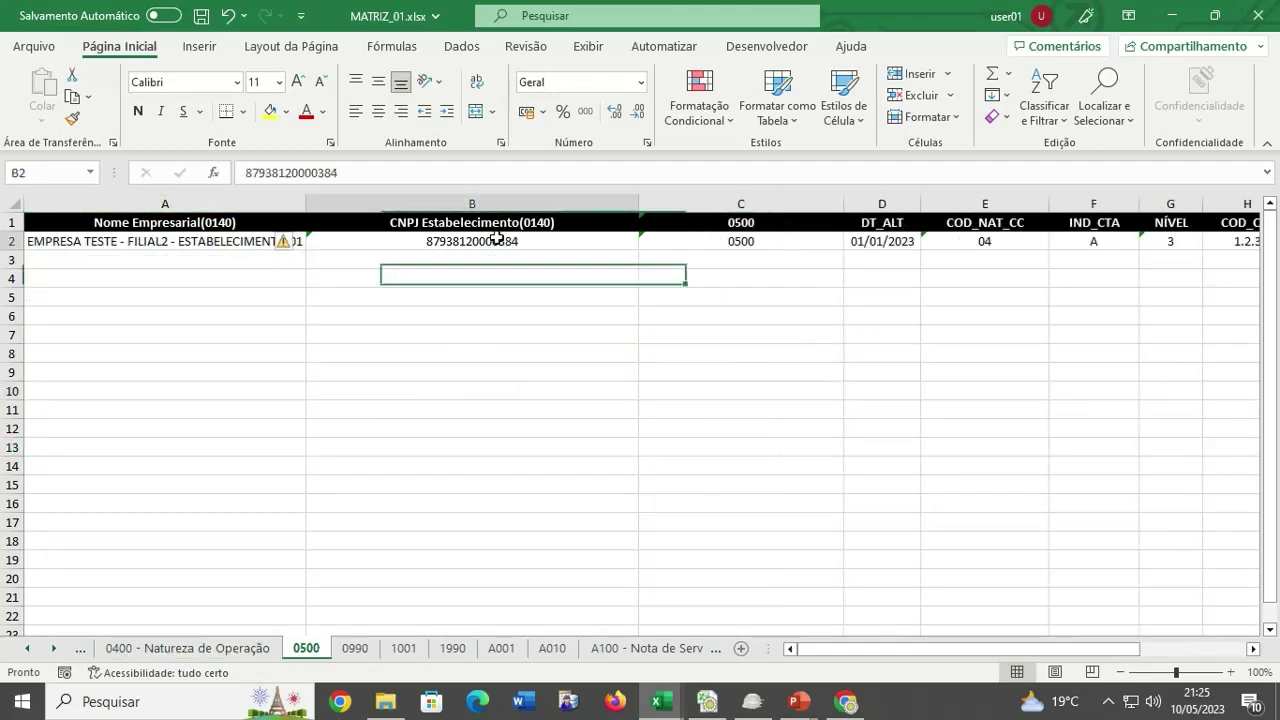
pyautogui.click(197, 244)
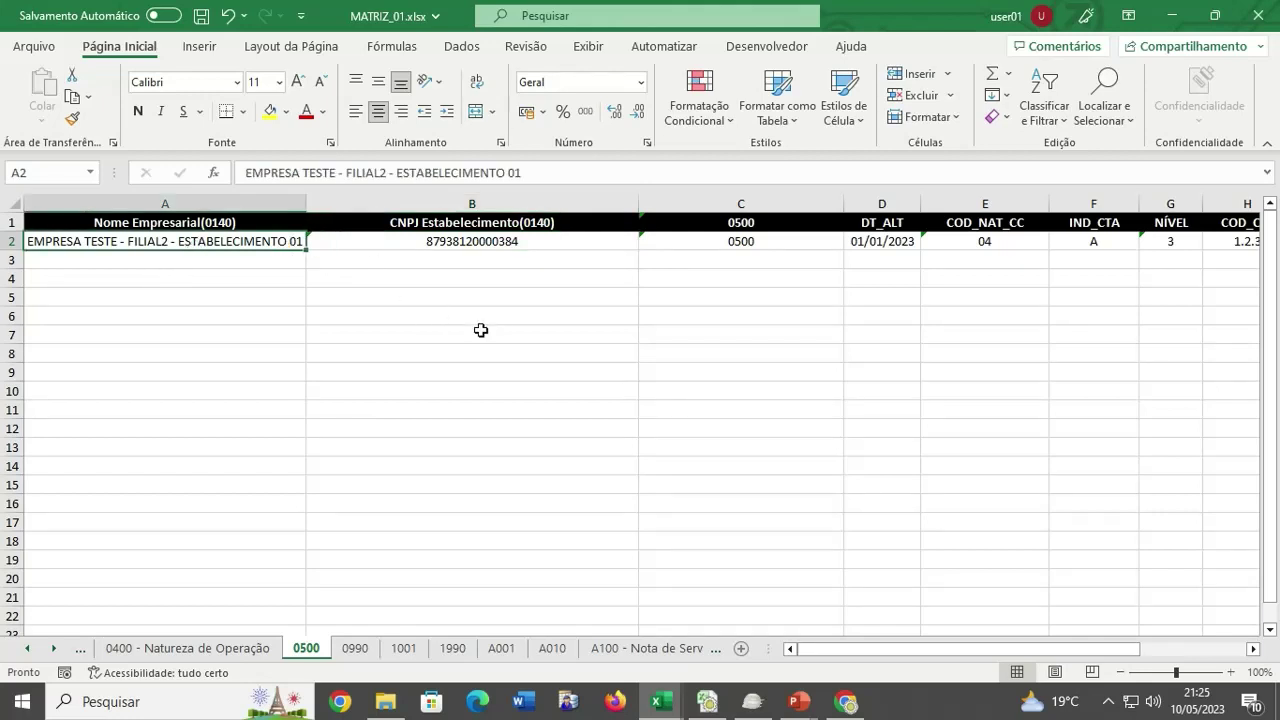
pyautogui.click(355, 649)
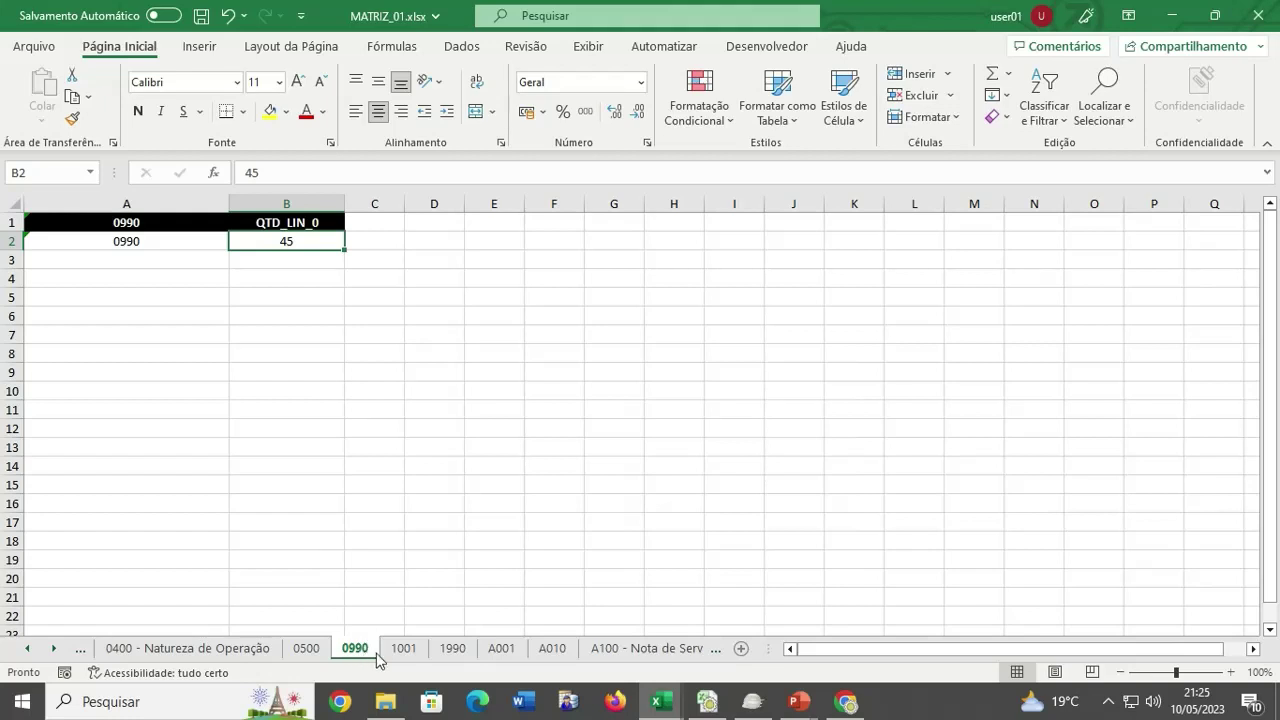
# Review the block A records on the A010, A100 - Nota de Serviço and A170 - Itens de Serviço sheets, and the line count on A990.
pyautogui.click(555, 652)
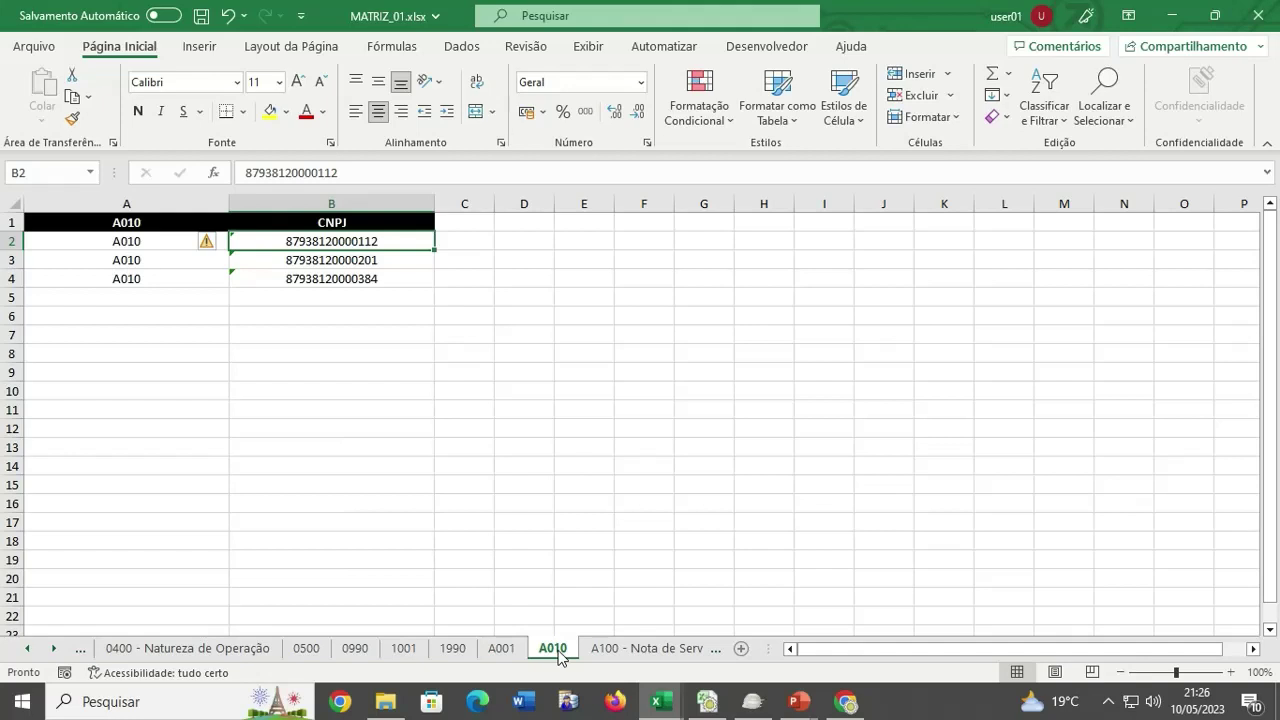
pyautogui.click(620, 650)
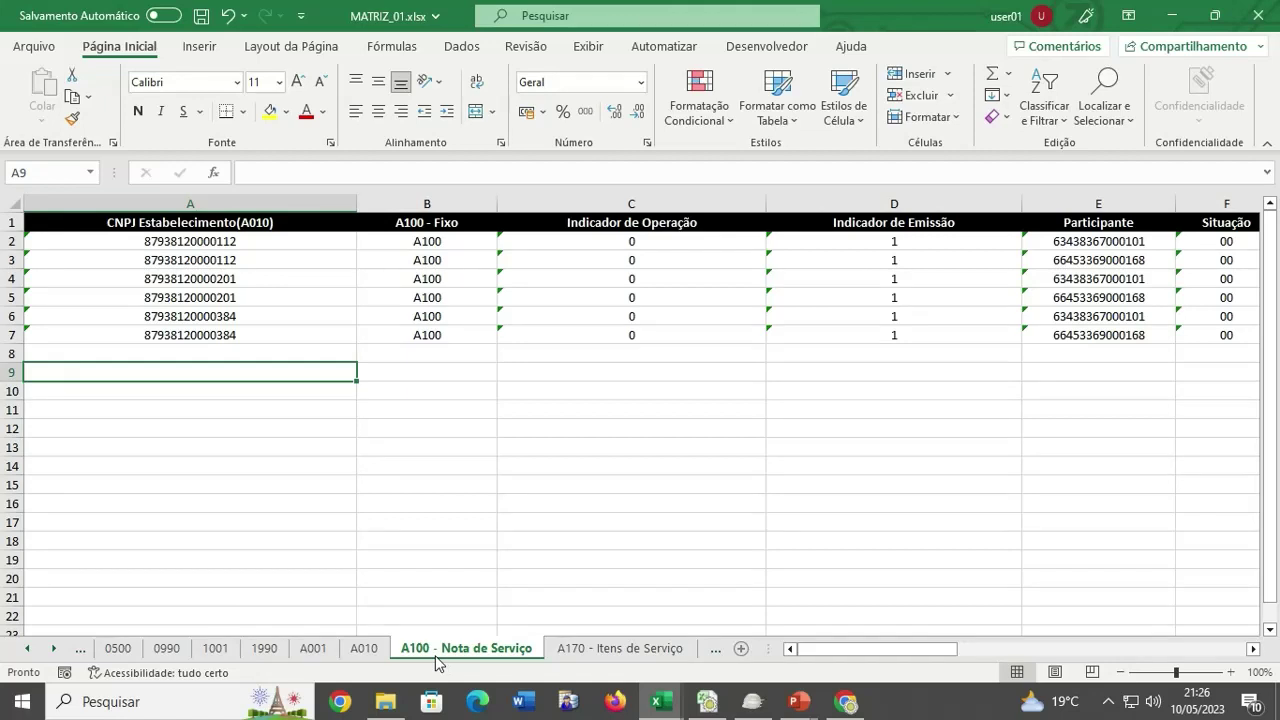
pyautogui.click(580, 648)
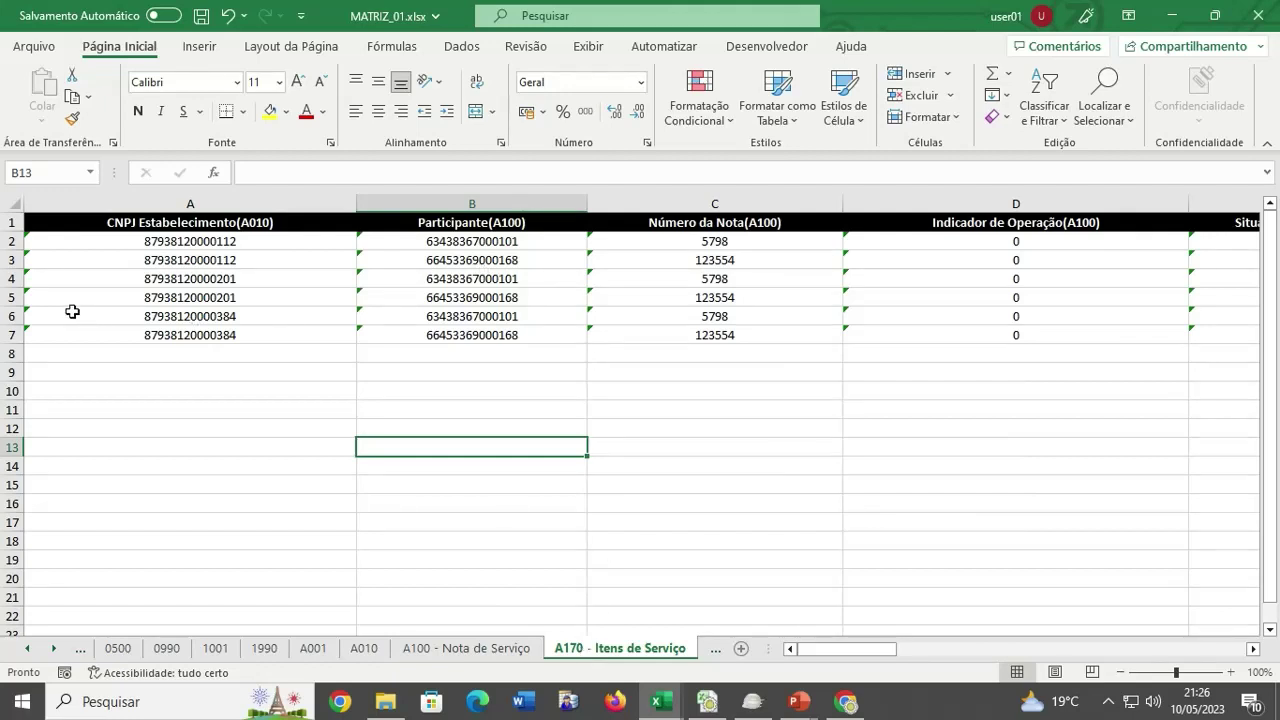
pyautogui.click(54, 648)
pyautogui.click(54, 648)
pyautogui.click(54, 648)
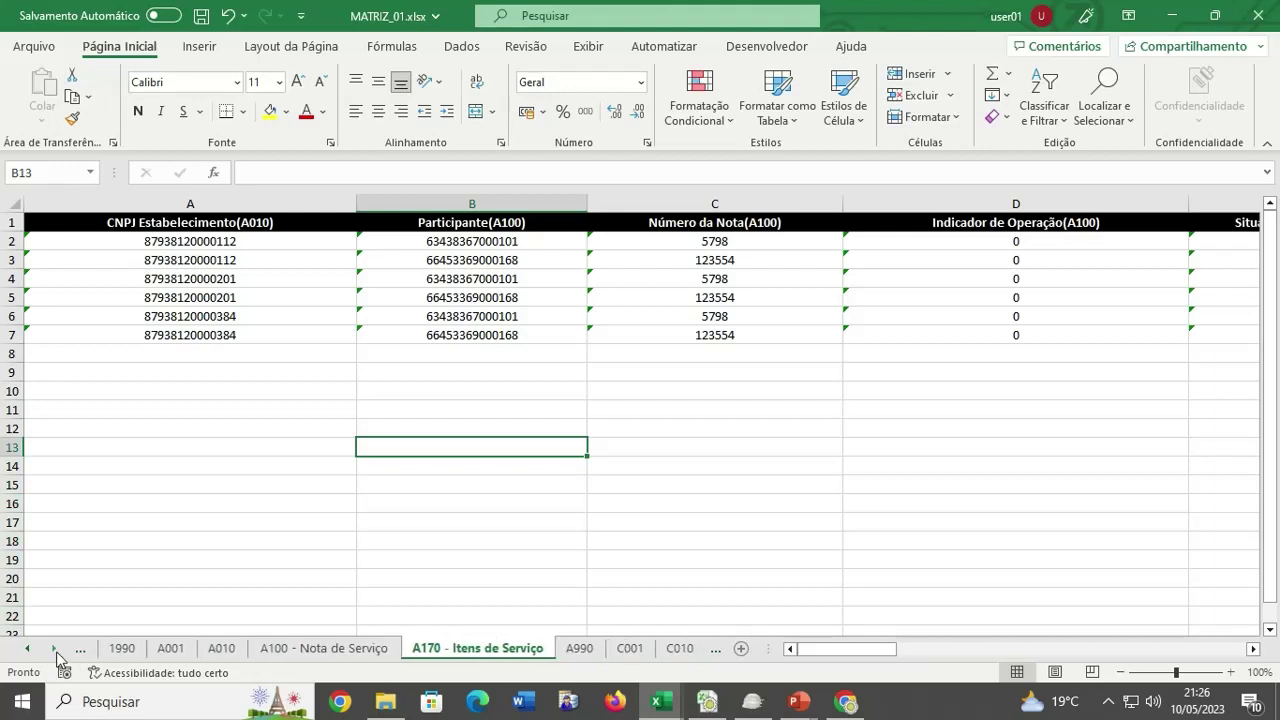
pyautogui.click(55, 650)
pyautogui.click(518, 650)
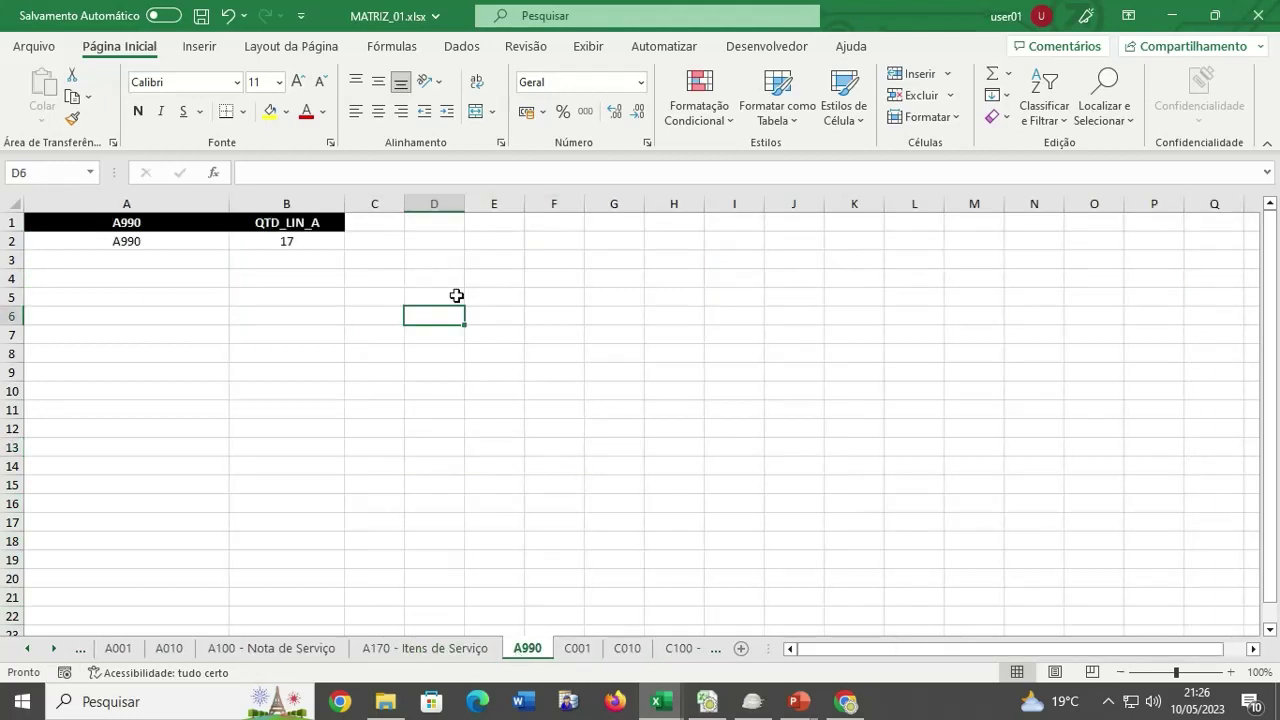
pyautogui.click(314, 242)
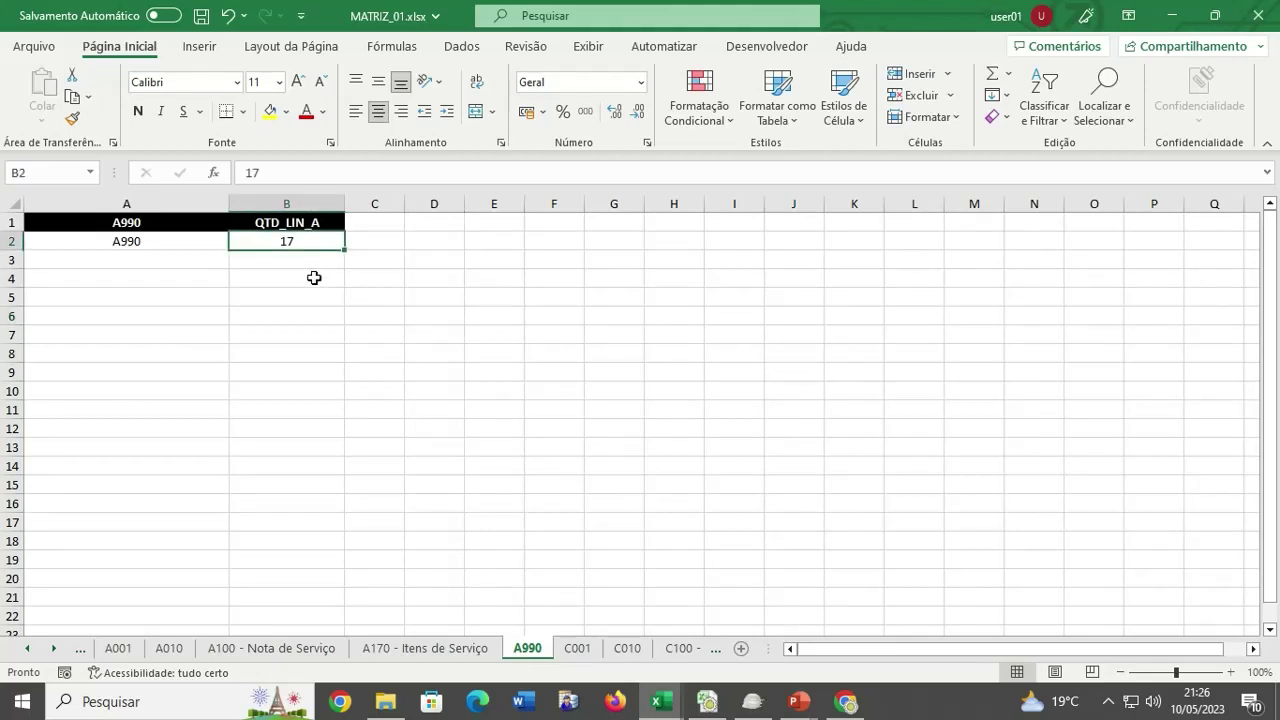
# Review the establishment records on the C010 sheet and the branch invoice rows on the C100 - Nota Fiscal sheet.
pyautogui.click(162, 249)
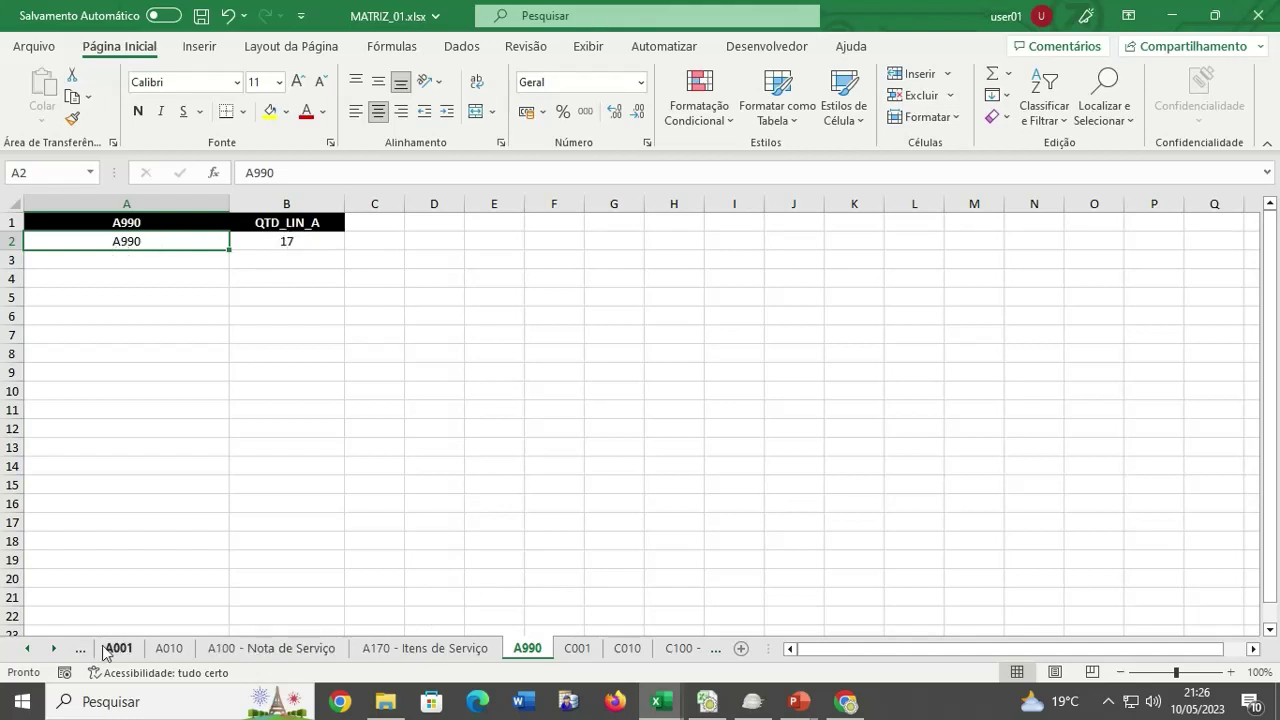
pyautogui.click(60, 648)
pyautogui.click(60, 650)
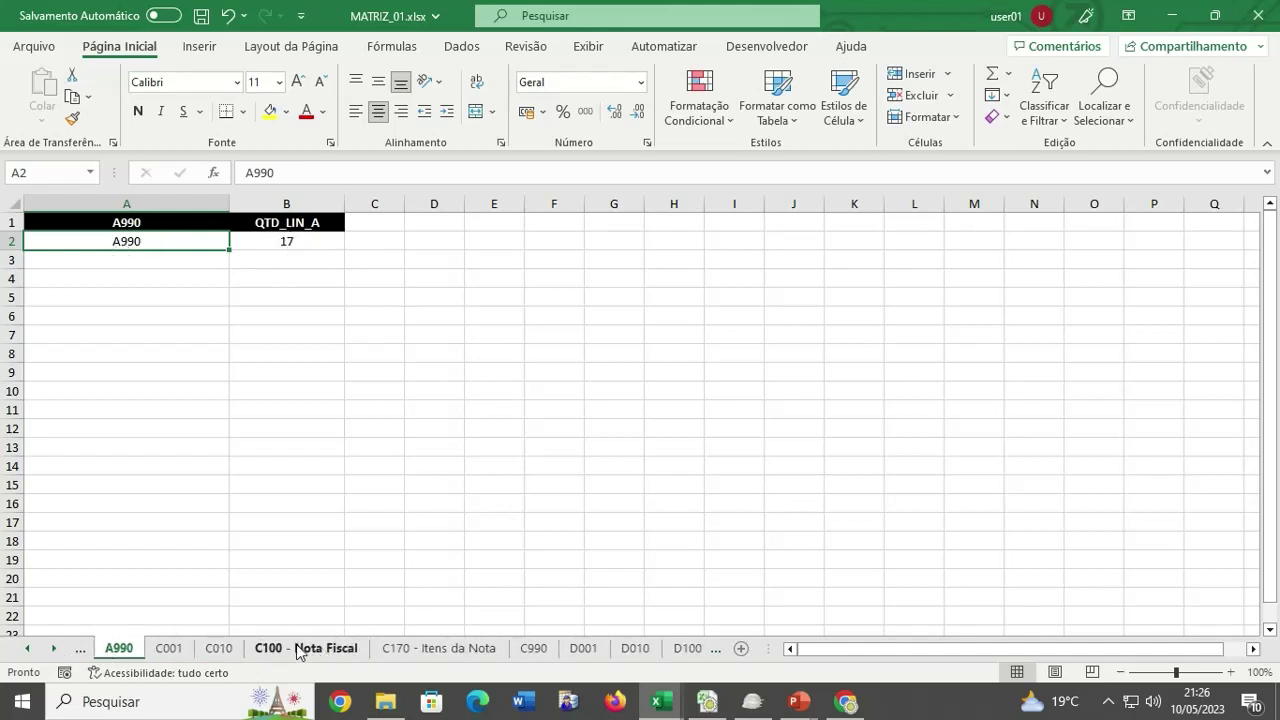
pyautogui.click(219, 649)
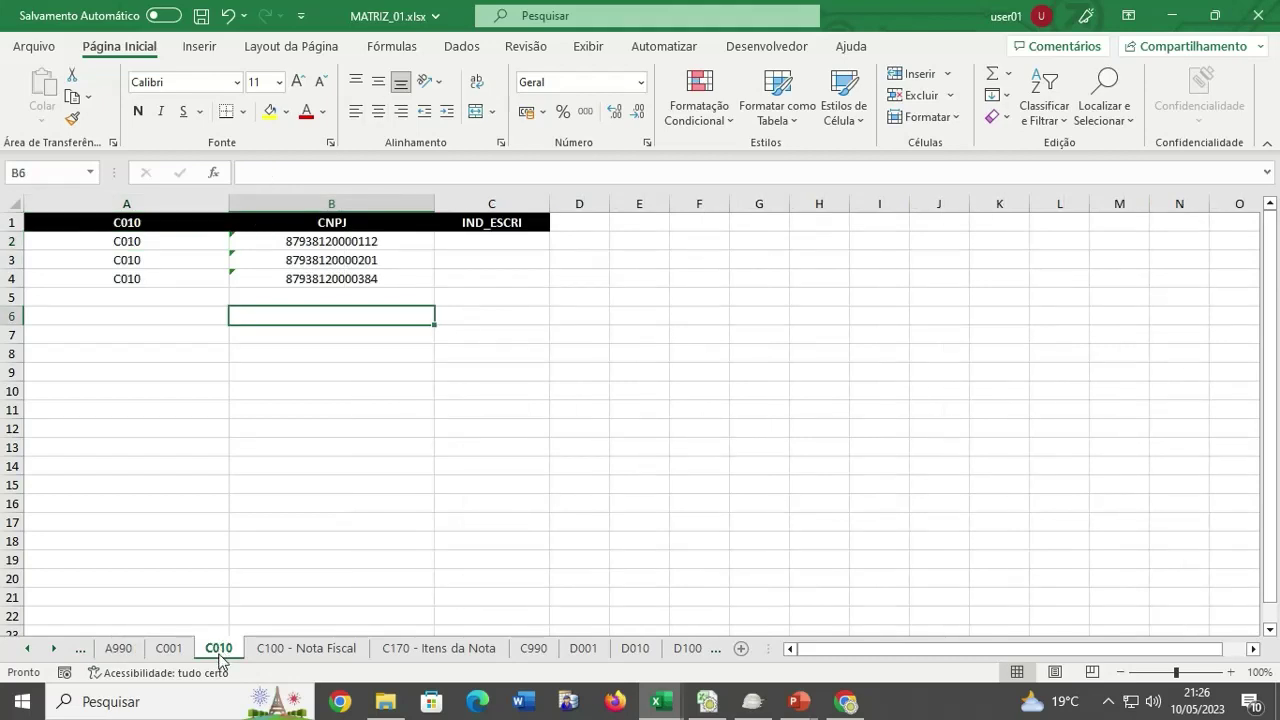
pyautogui.click(402, 277)
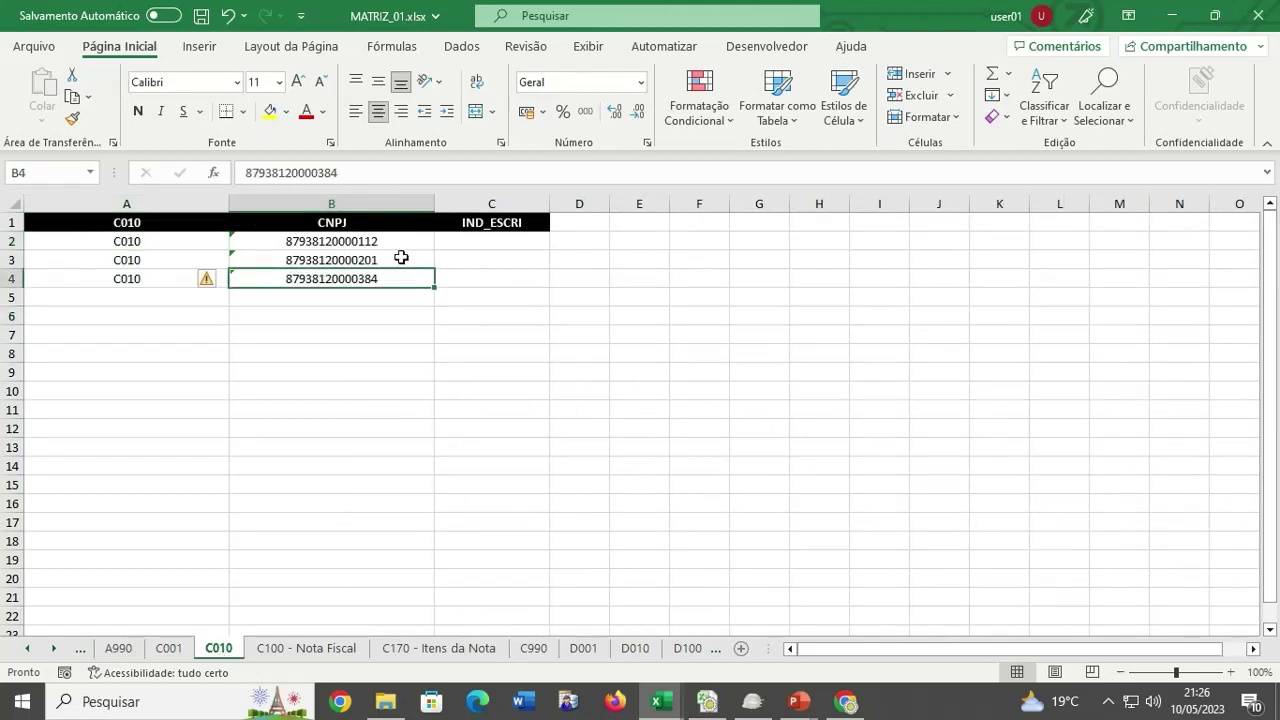
pyautogui.click(402, 258)
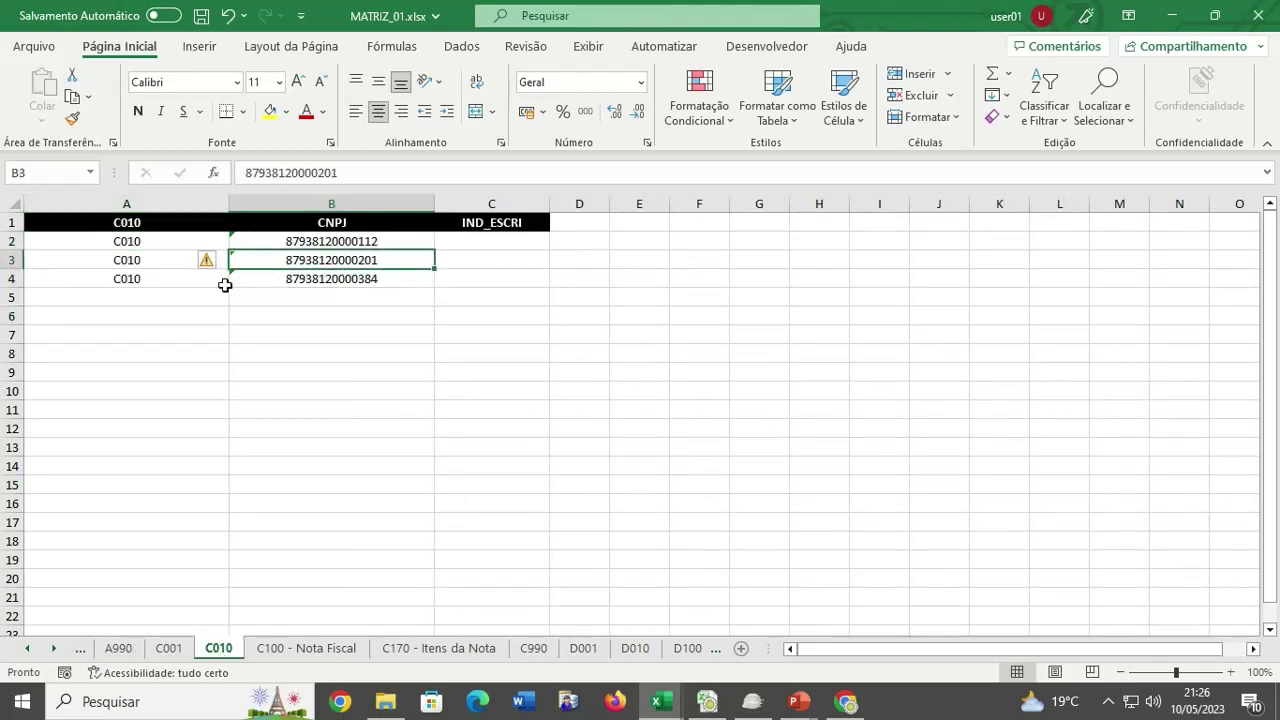
pyautogui.click(298, 274)
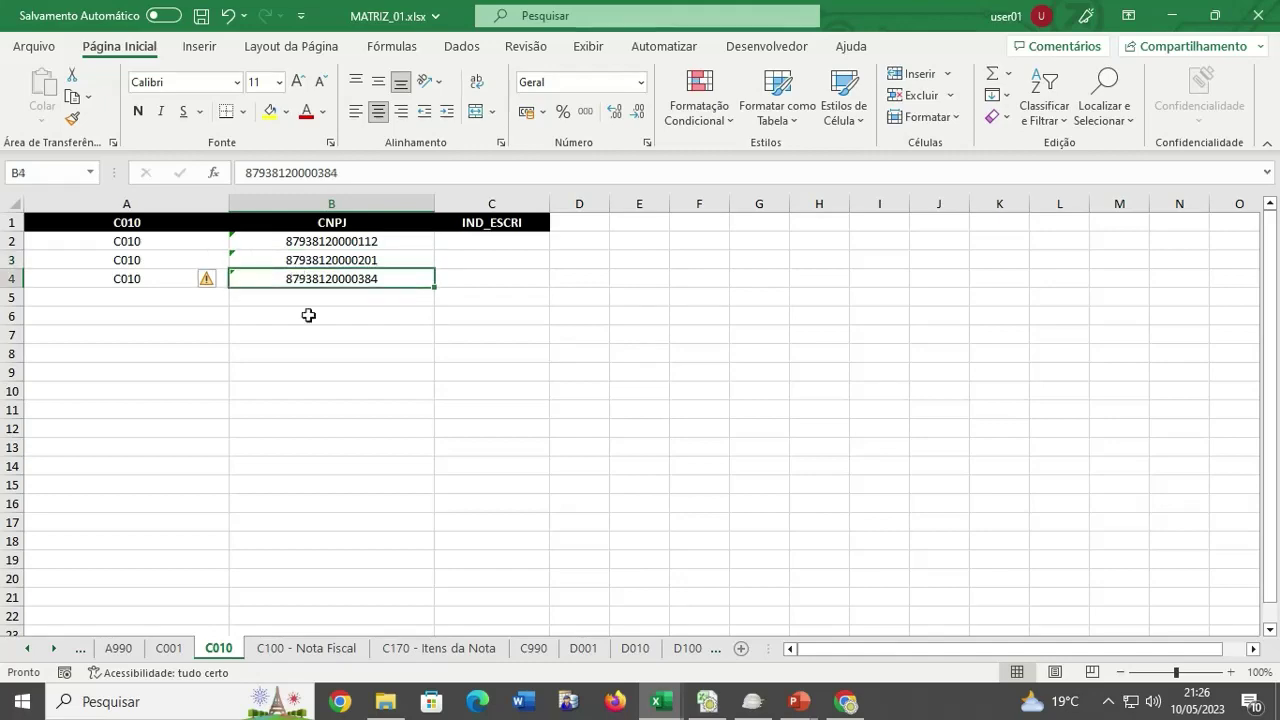
pyautogui.click(308, 650)
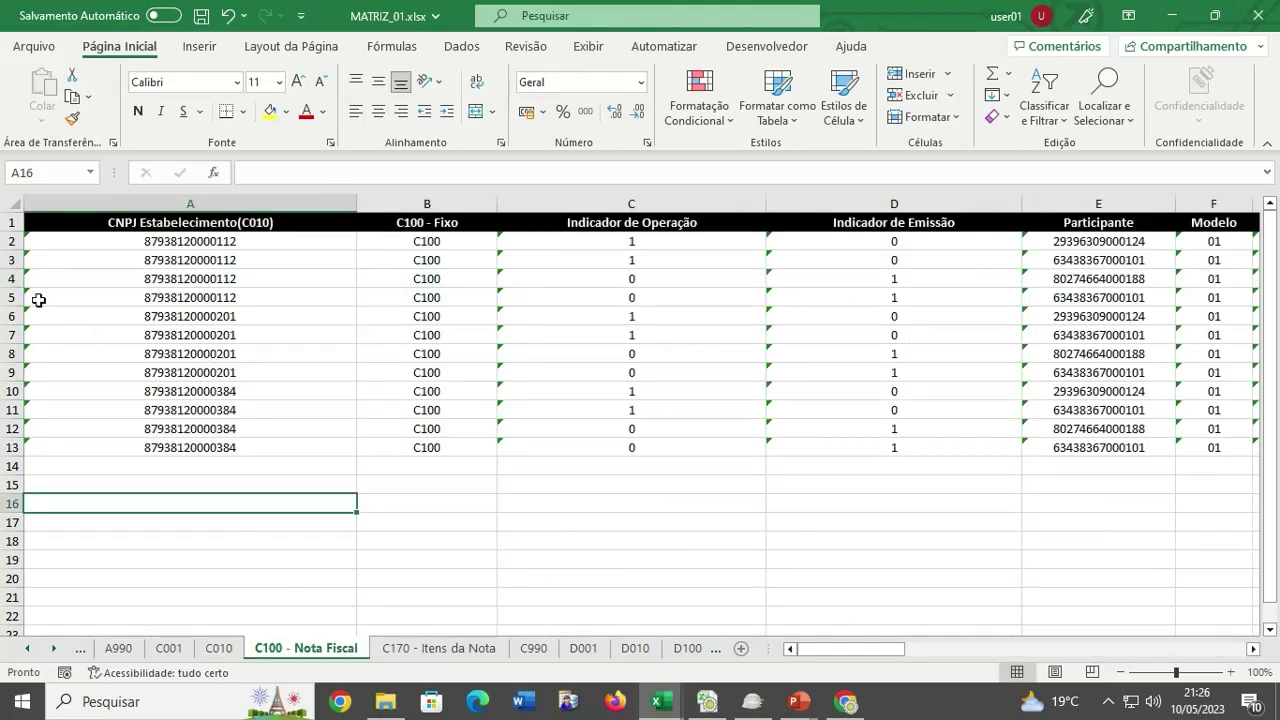
pyautogui.moveTo(14, 316); pyautogui.dragTo(5, 429)
pyautogui.click(433, 575)
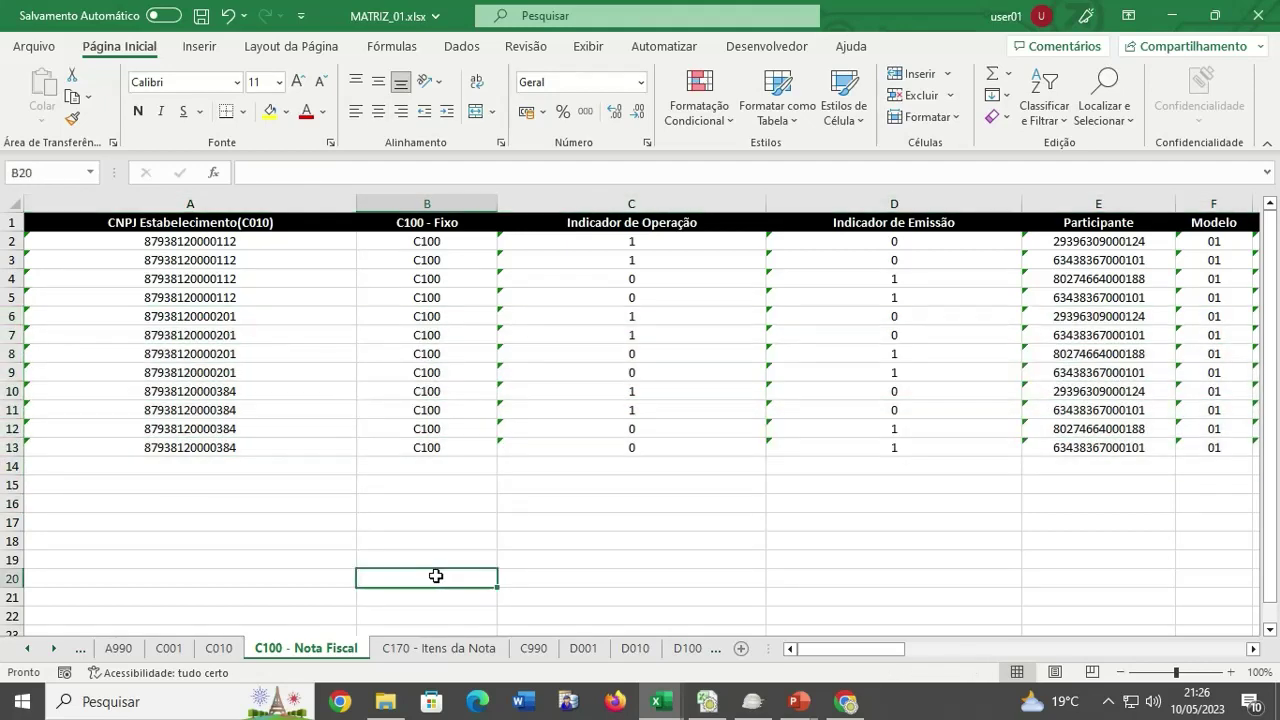
# Review the branch item rows on the C170 - Itens da Nota sheet and block C's line count on C990.
pyautogui.click(436, 648)
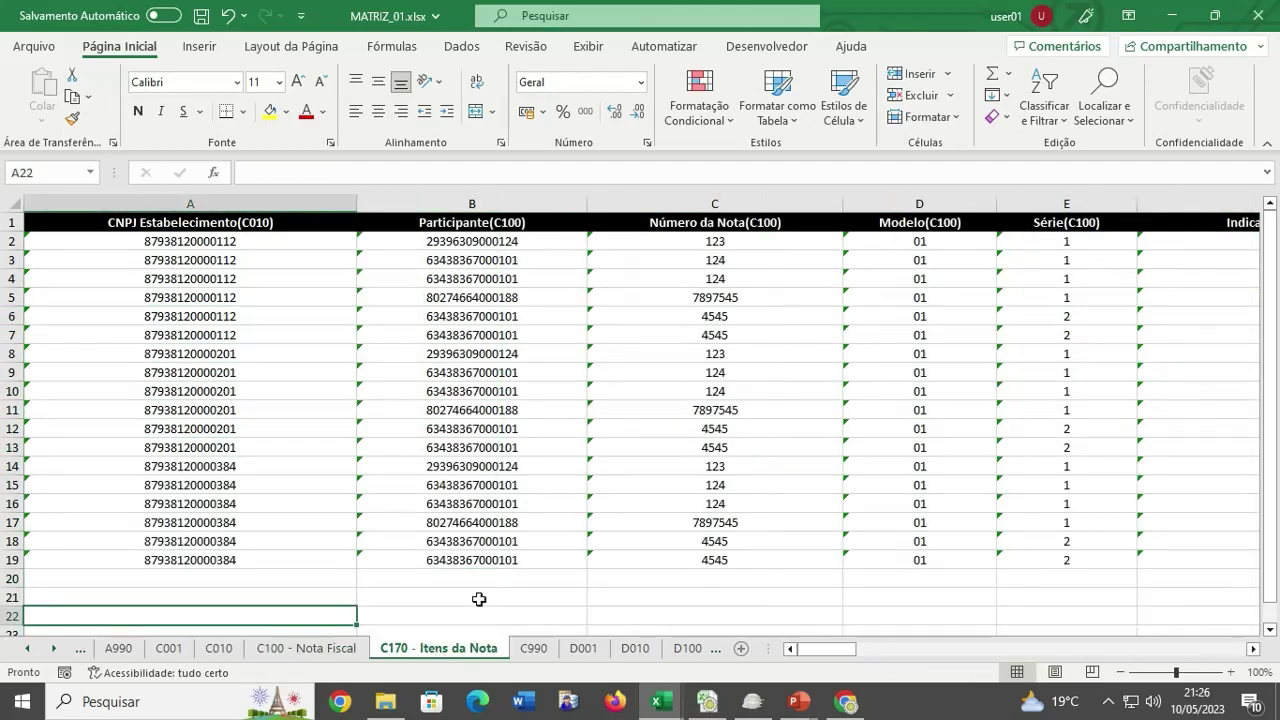
pyautogui.click(8, 354)
pyautogui.moveTo(8, 354); pyautogui.dragTo(37, 559)
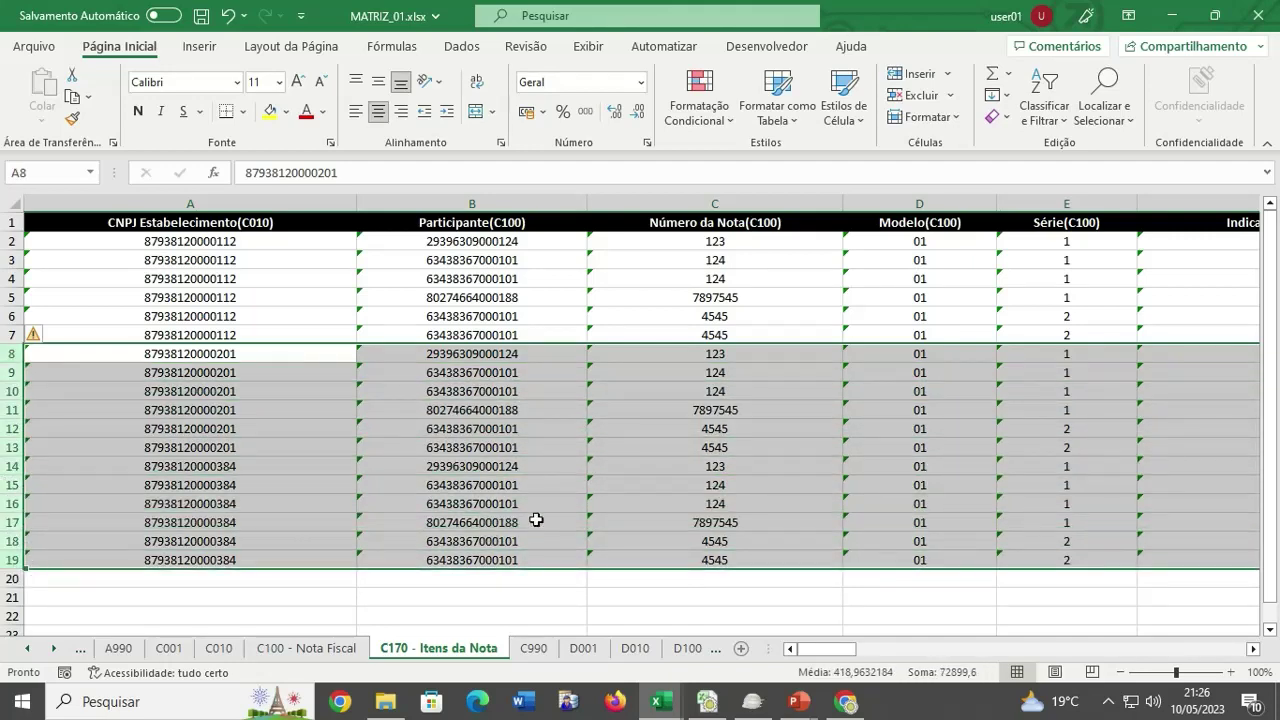
pyautogui.click(533, 649)
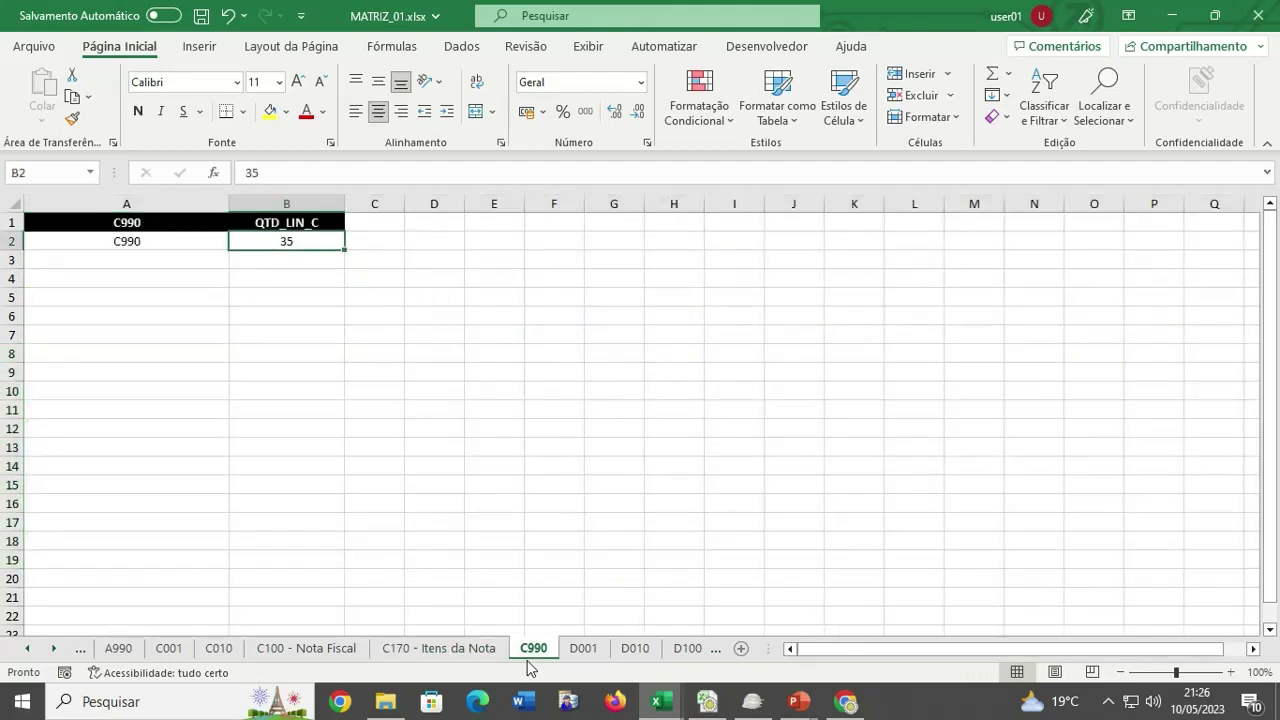
pyautogui.click(290, 301)
pyautogui.click(287, 241)
# Check the D001 sheet and the branch establishment records on the D010 sheet.
pyautogui.click(583, 649)
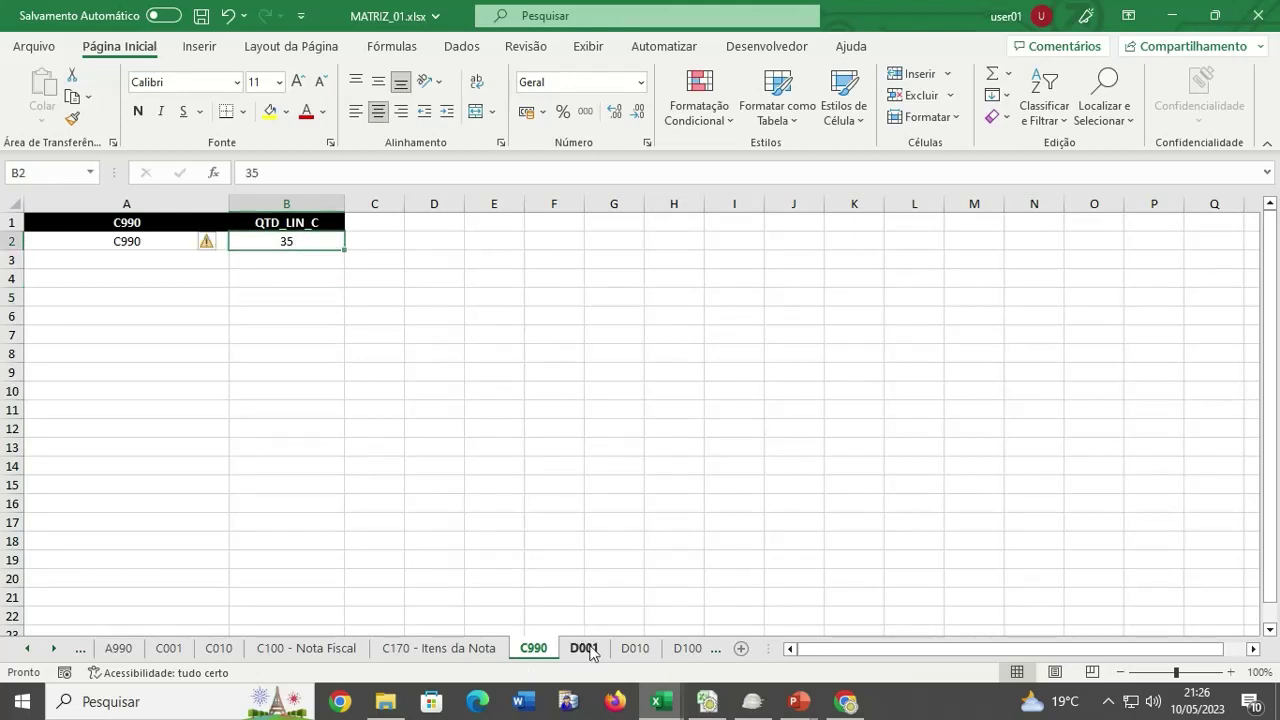
pyautogui.click(630, 650)
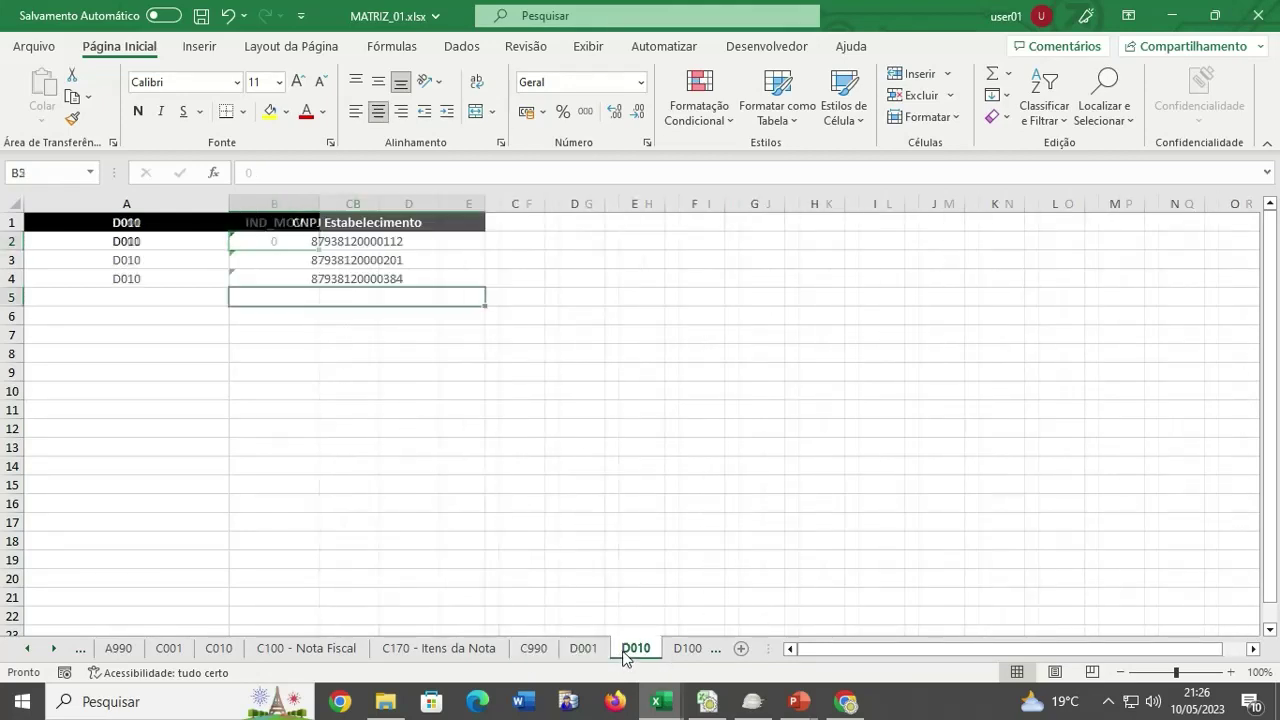
pyautogui.click(364, 263)
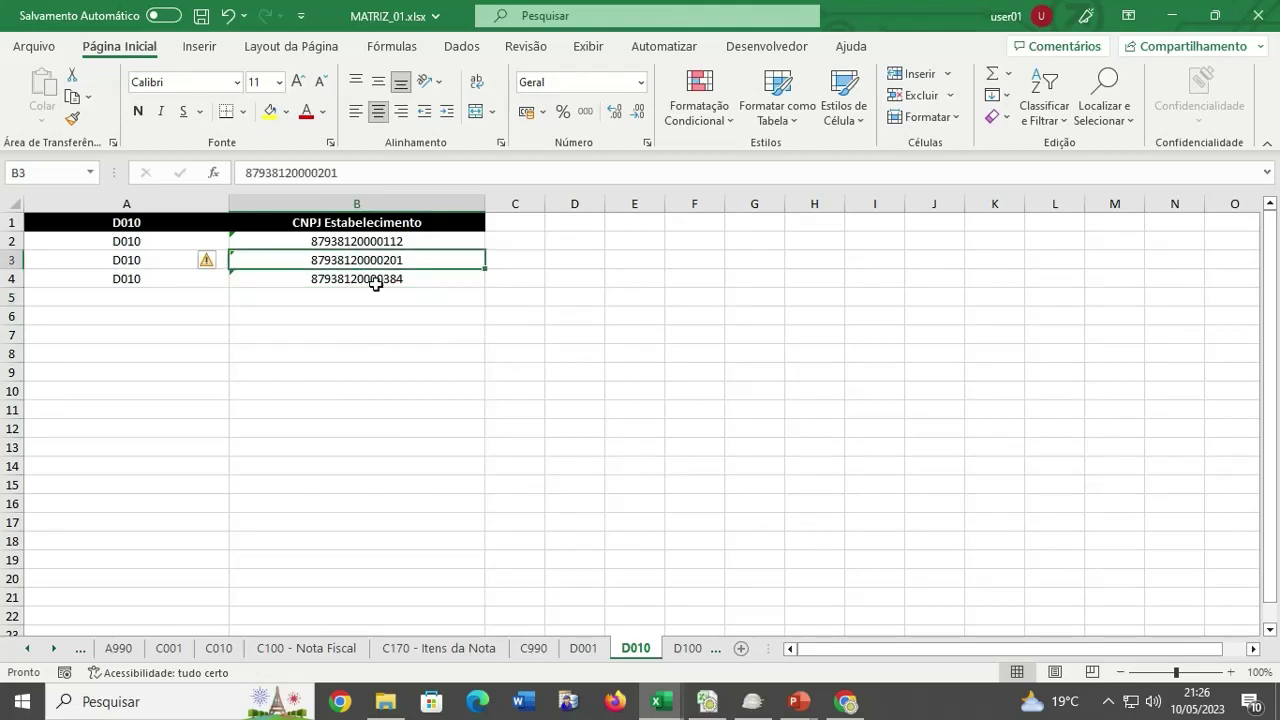
pyautogui.click(378, 280)
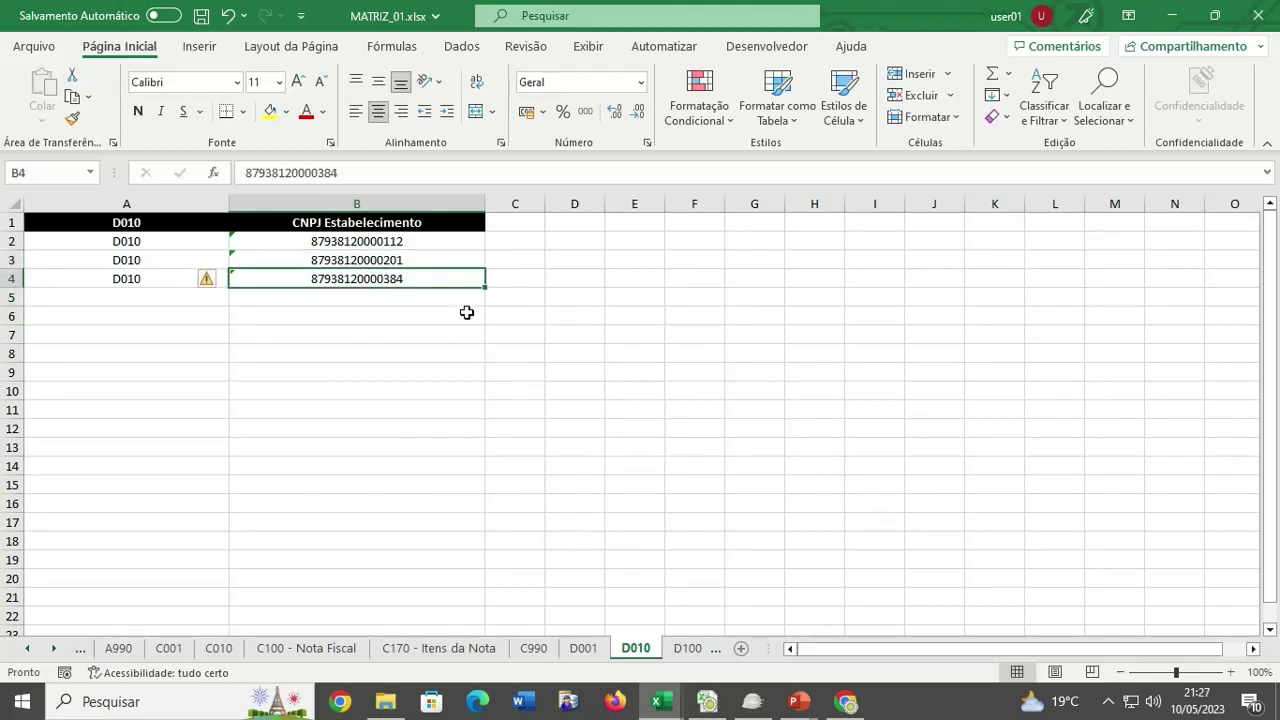
pyautogui.click(410, 258)
pyautogui.click(403, 278)
pyautogui.click(560, 467)
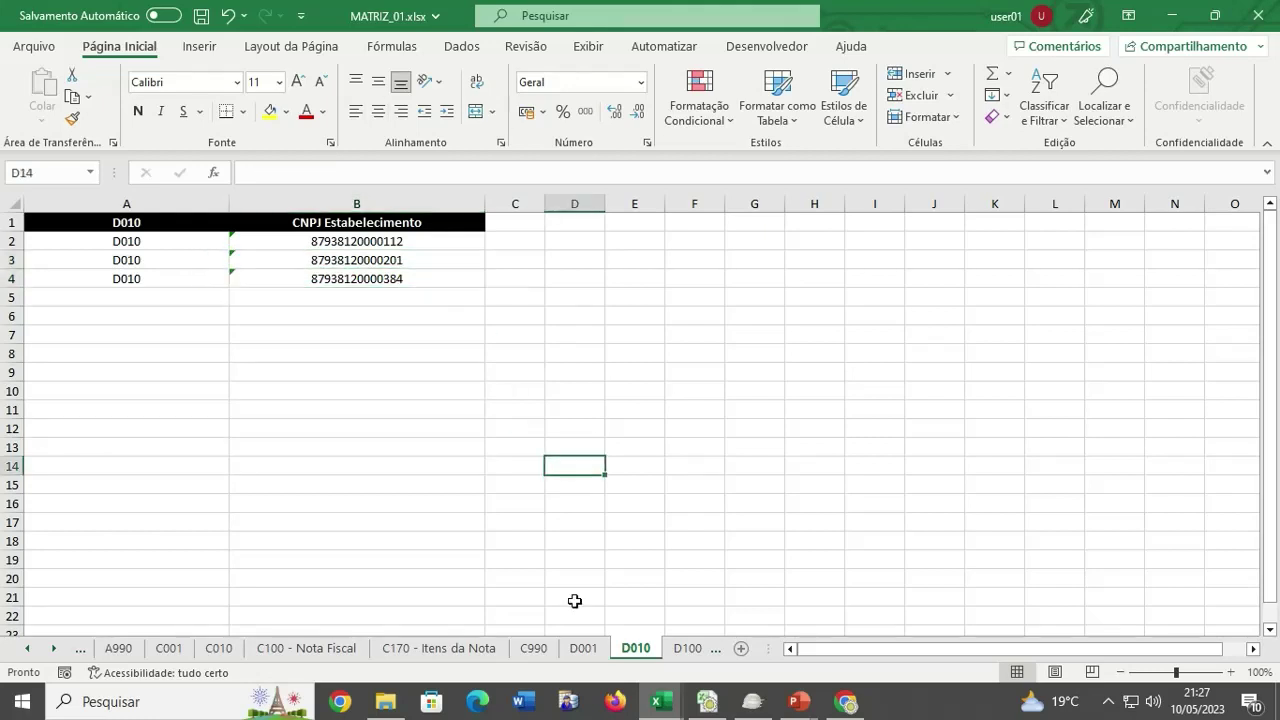
# Review the freight records on the D100 - Fretes, D101 - Fretes Pis and D105 - Fretes Cofins sheets.
pyautogui.click(55, 649)
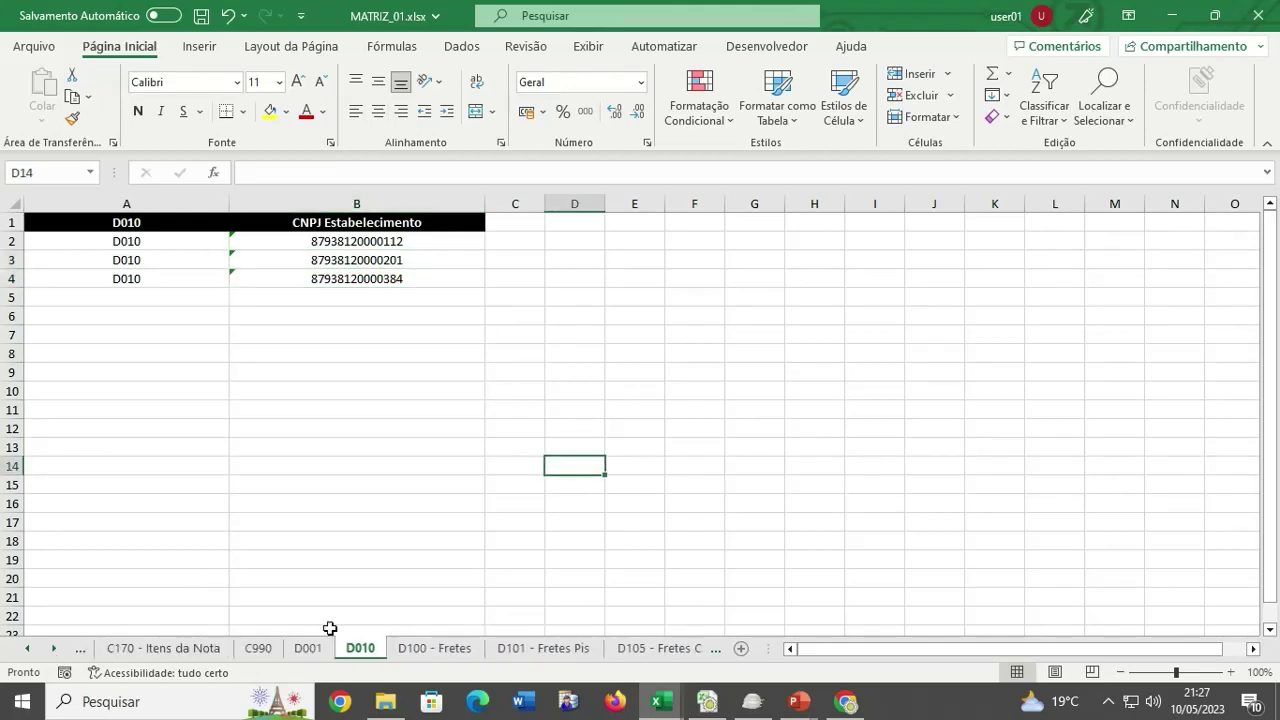
pyautogui.click(410, 648)
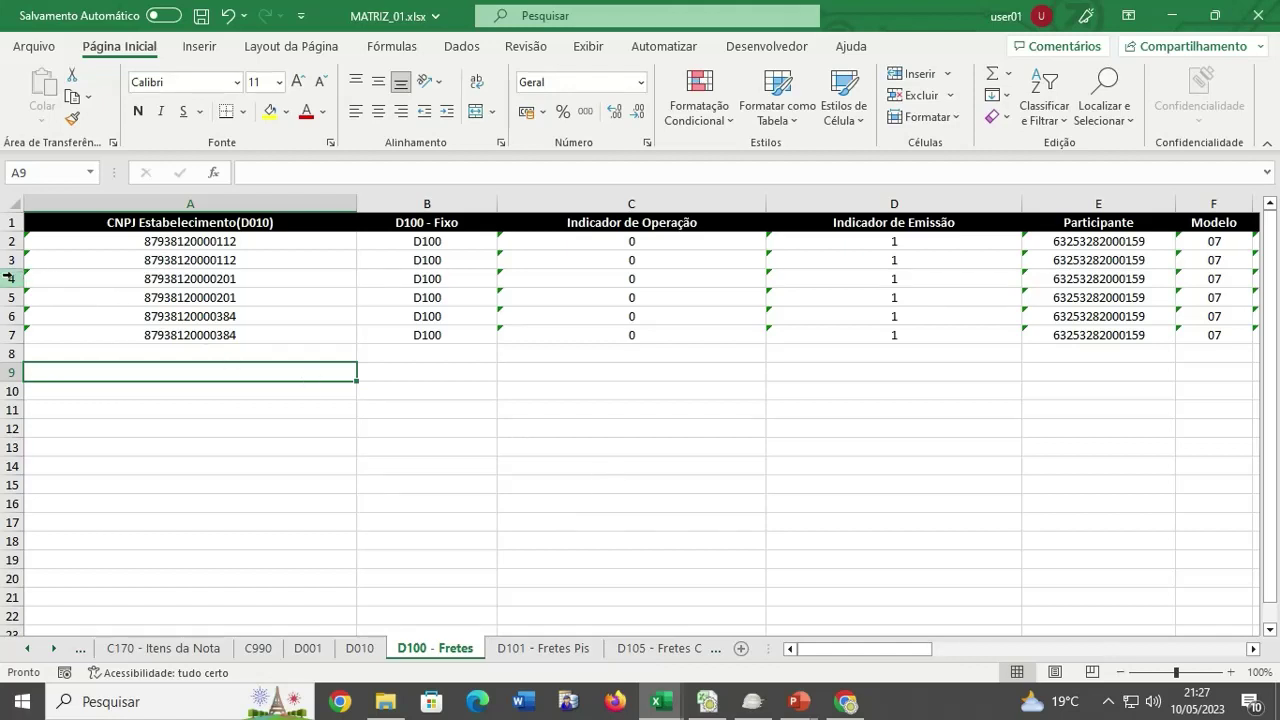
pyautogui.moveTo(12, 278); pyautogui.dragTo(12, 338)
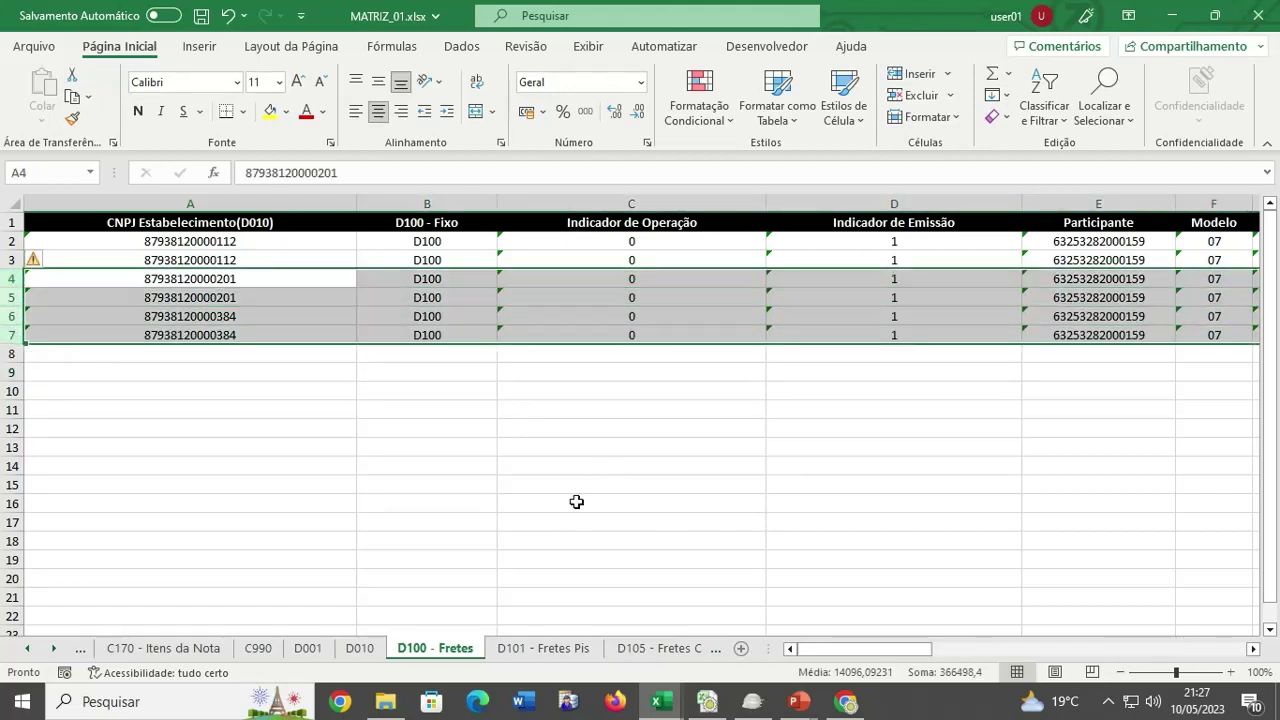
pyautogui.click(551, 655)
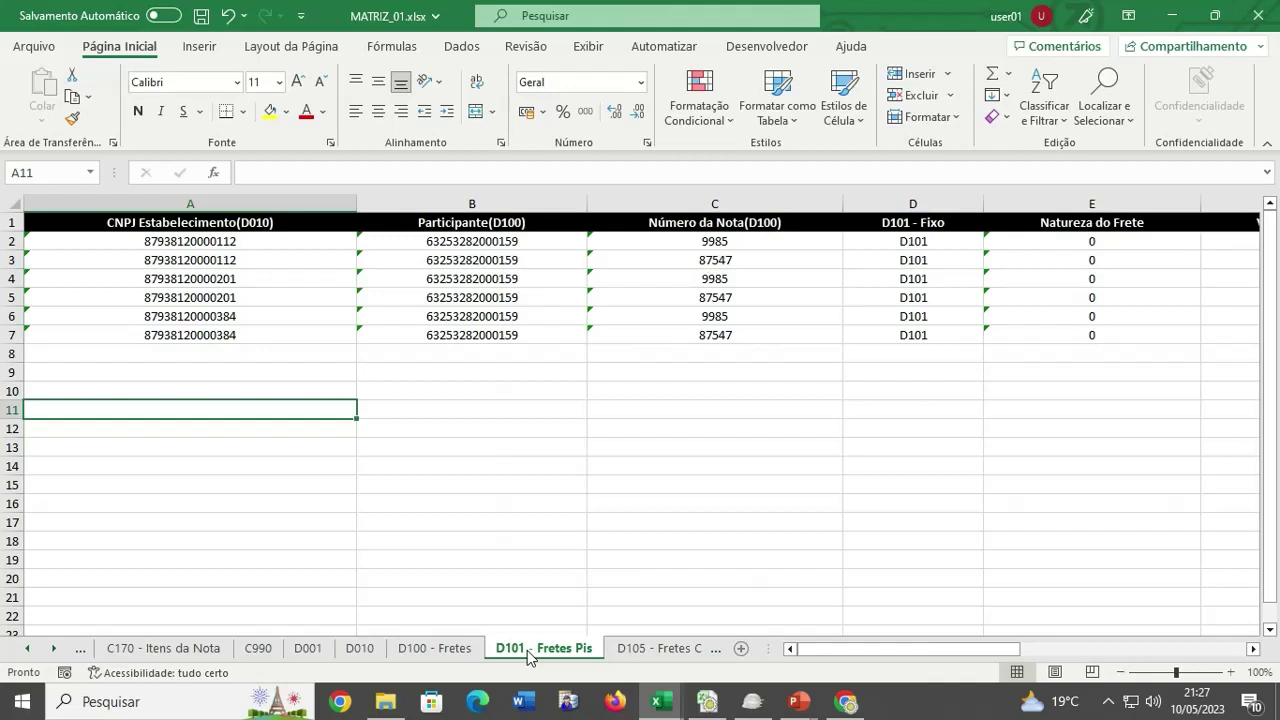
pyautogui.click(645, 648)
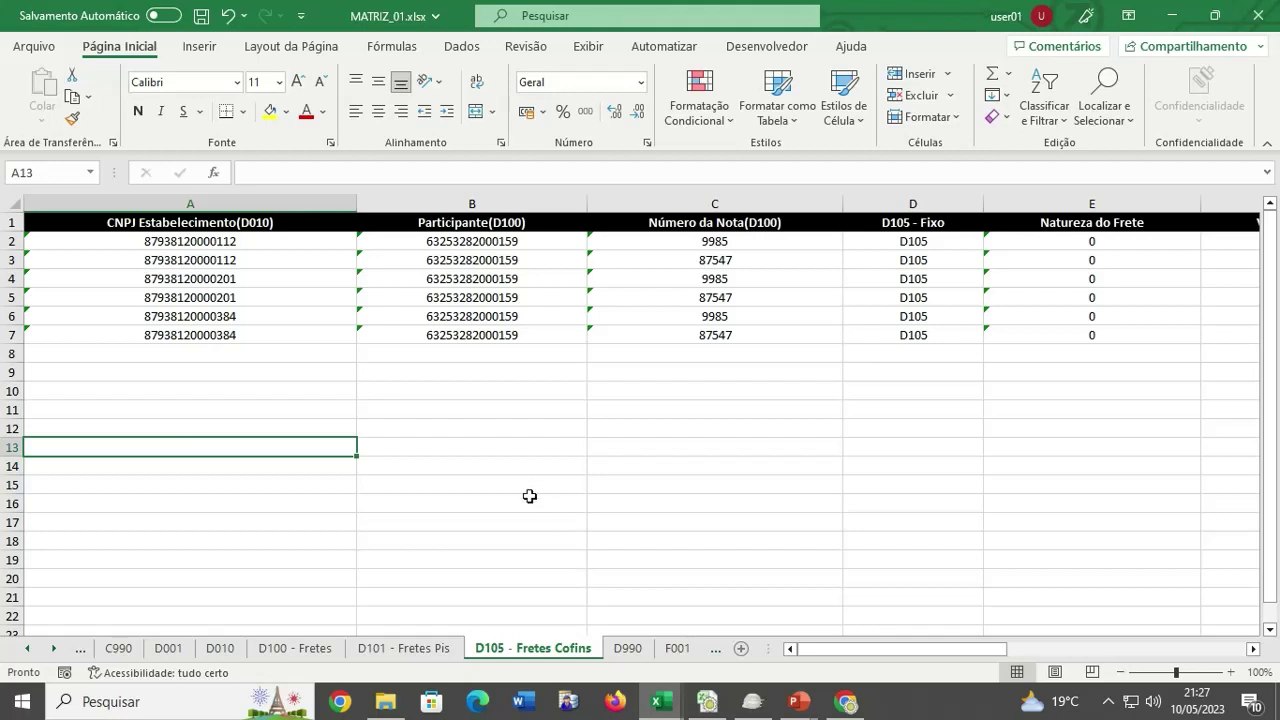
# Review the block F records on the F010, F100 - Demais Documentos and F120 sheets, and the line count on F990.
pyautogui.click(53, 649)
pyautogui.click(53, 649)
pyautogui.click(53, 649)
pyautogui.click(53, 649)
pyautogui.click(53, 649)
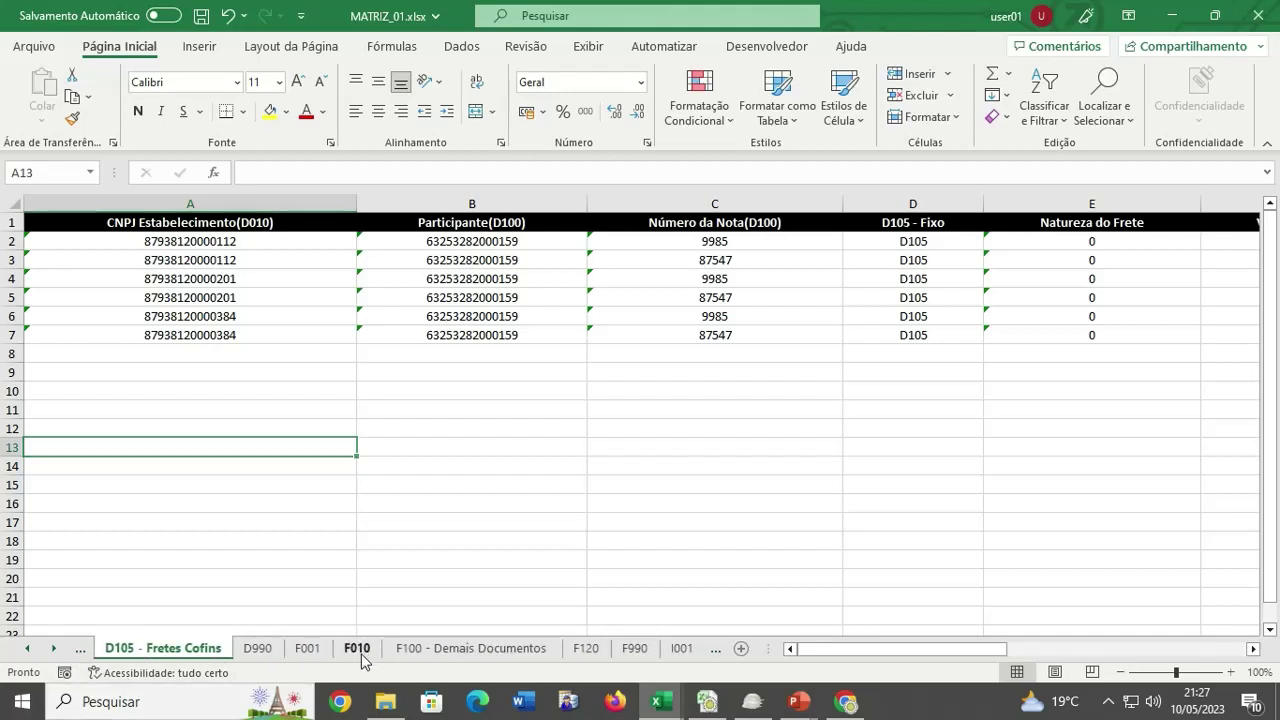
pyautogui.click(358, 649)
pyautogui.click(460, 650)
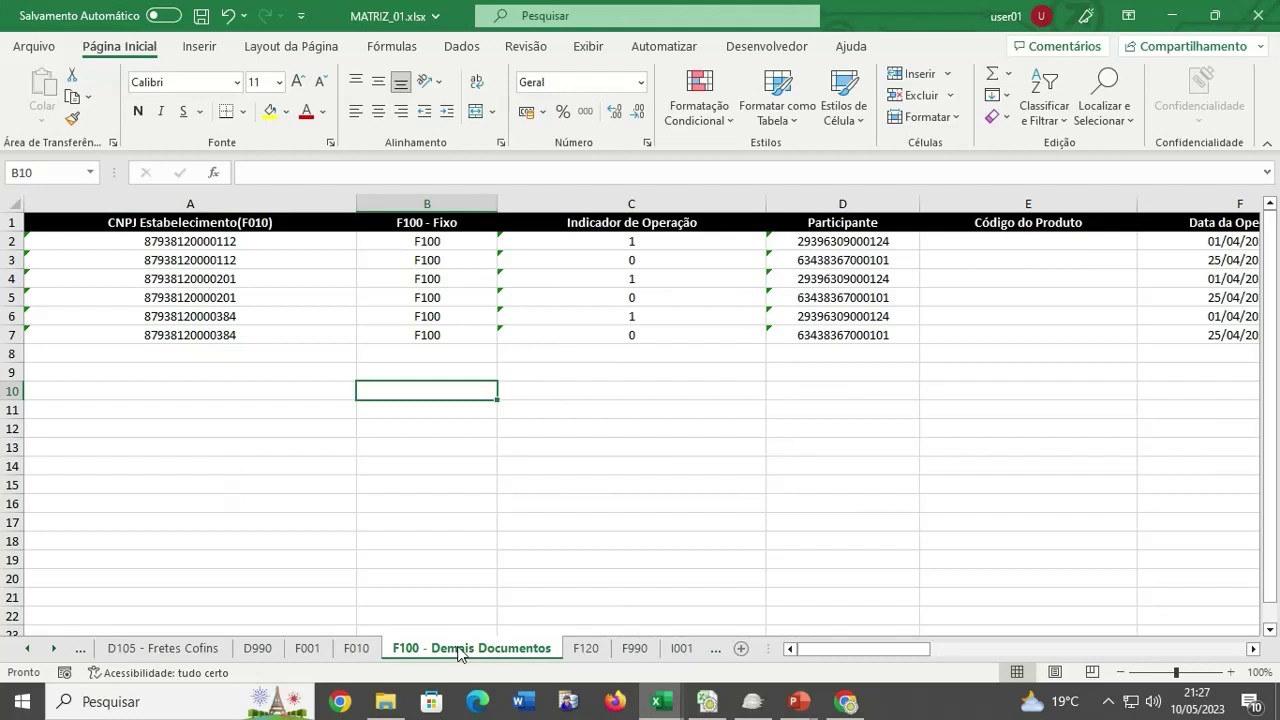
pyautogui.click(587, 651)
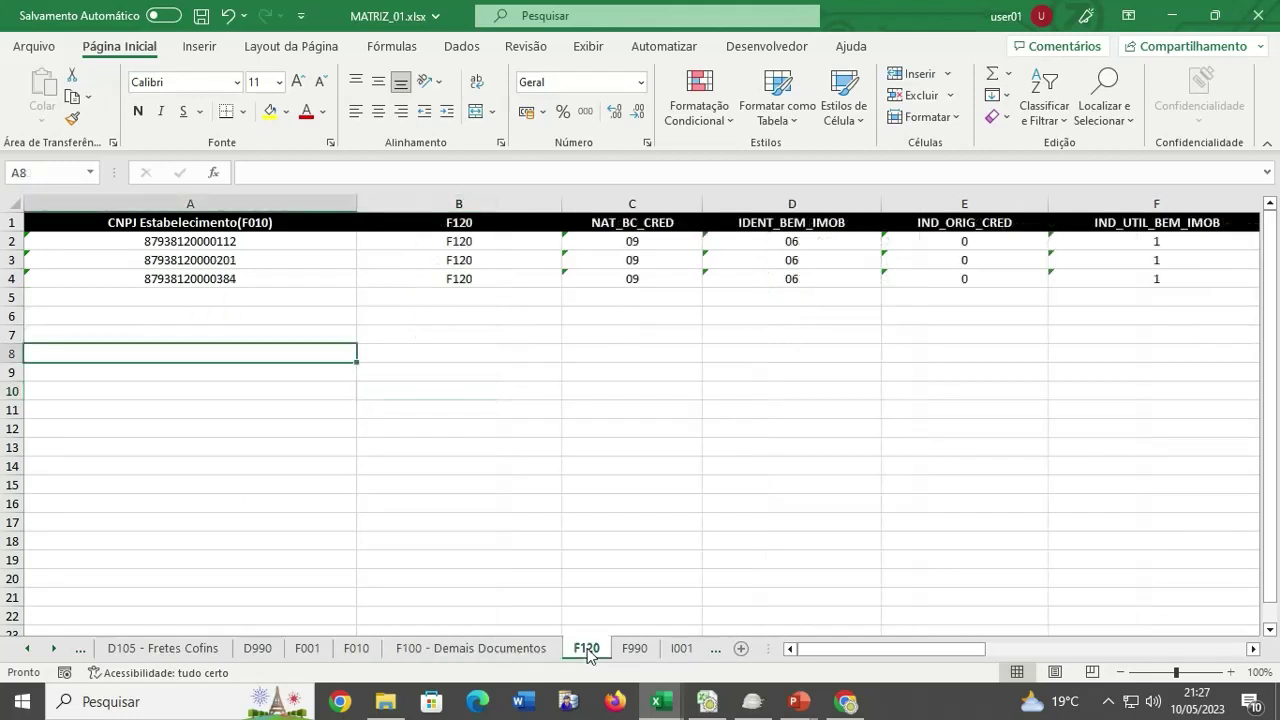
pyautogui.click(634, 651)
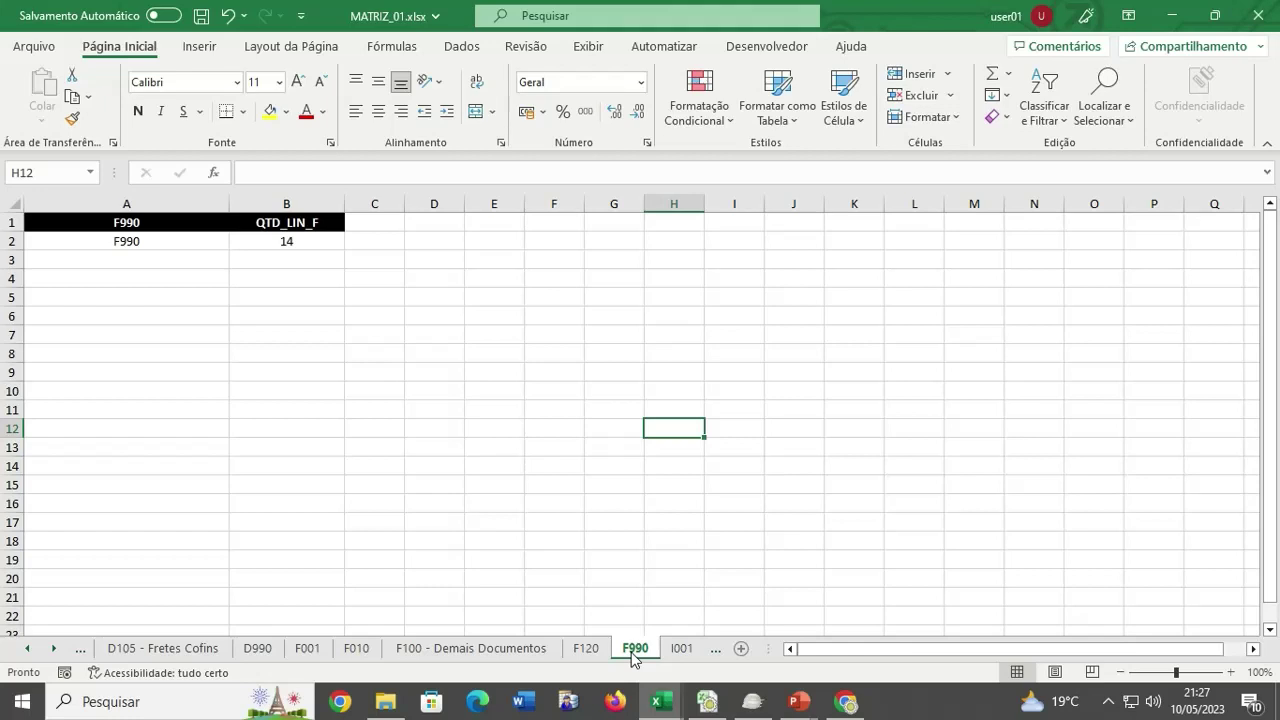
# On the 9900 sheet, set QTD_REG_BLC to 3 for record 0140, 15 for 0150 and 3 for 0190.
pyautogui.click(53, 650)
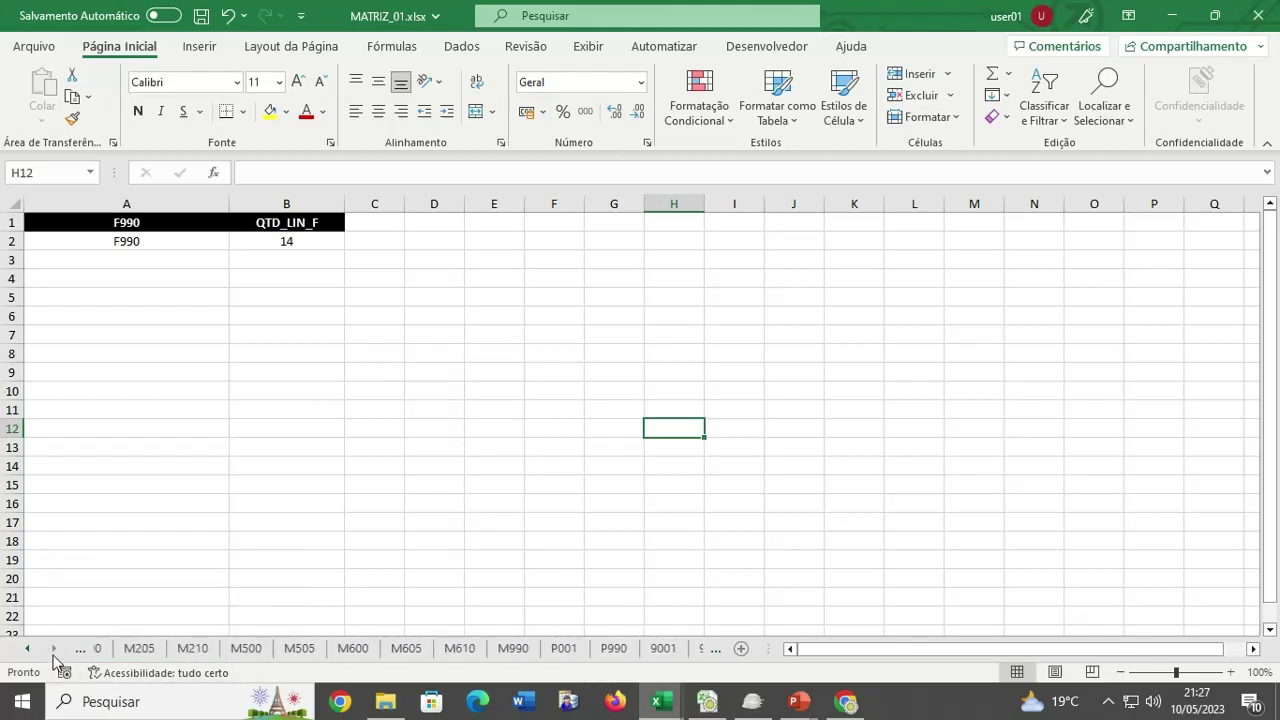
pyautogui.click(586, 650)
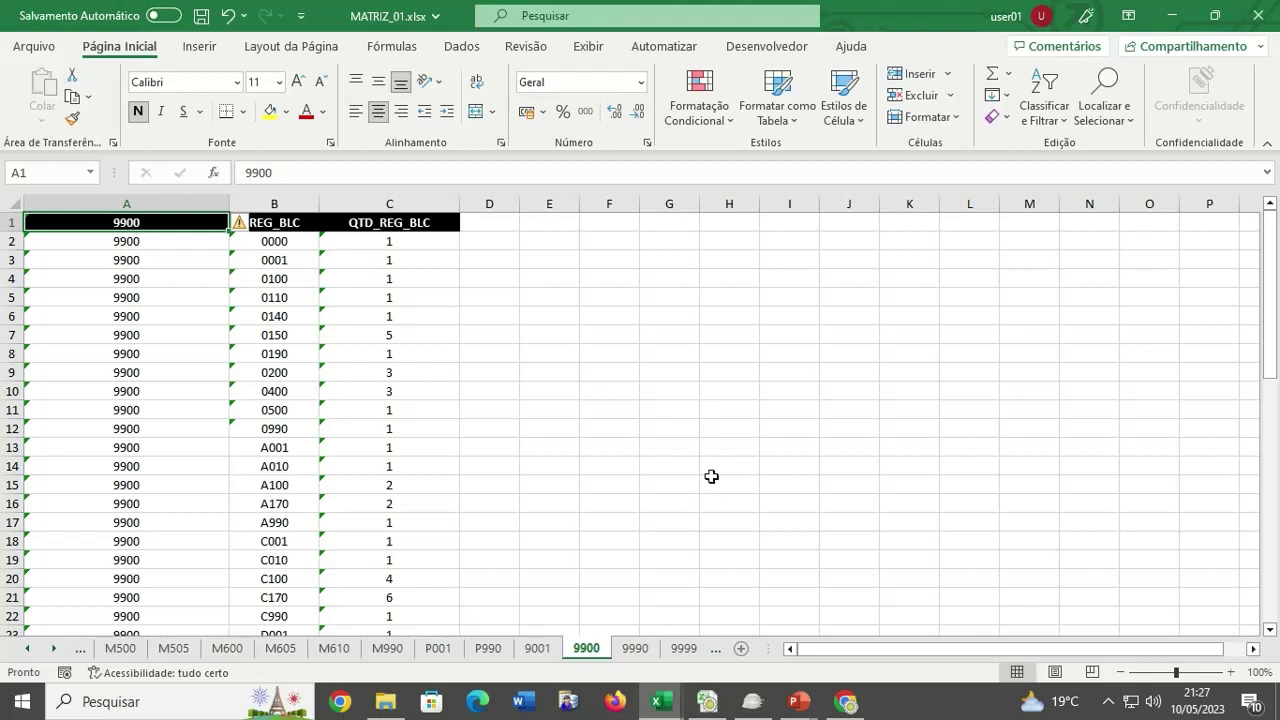
pyautogui.click(390, 317)
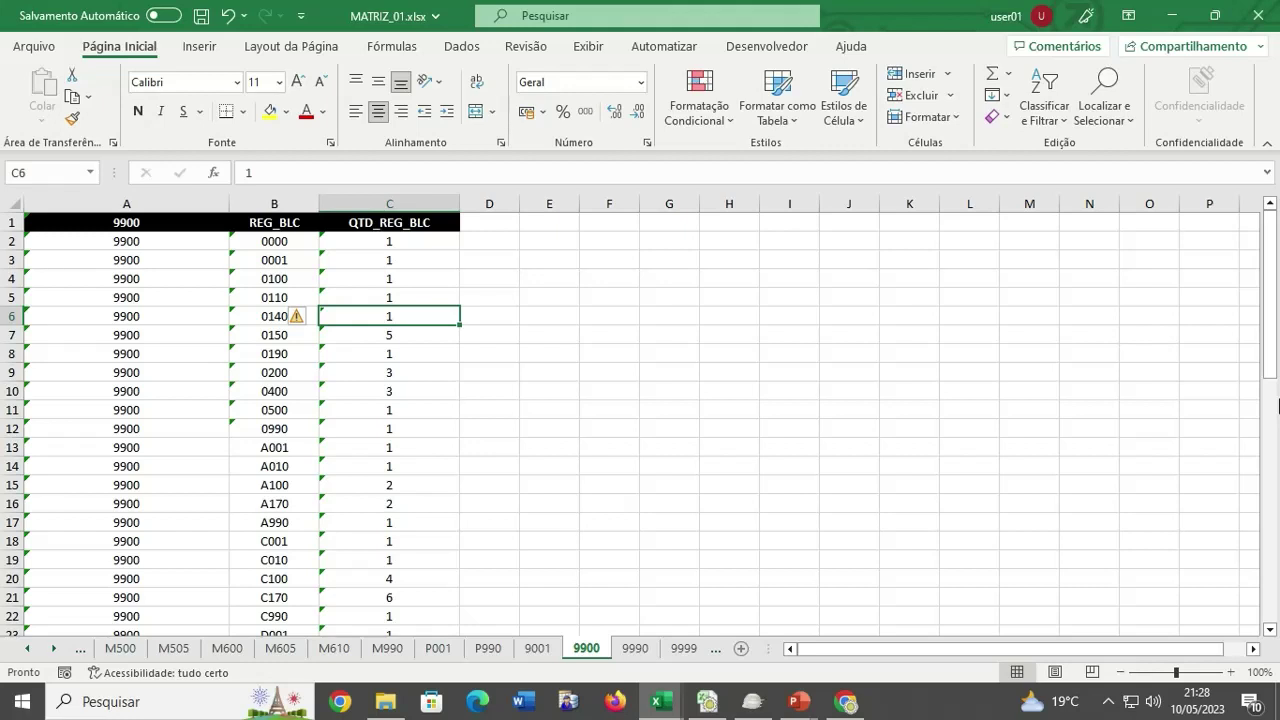
pyautogui.write('3')
pyautogui.press('Return')
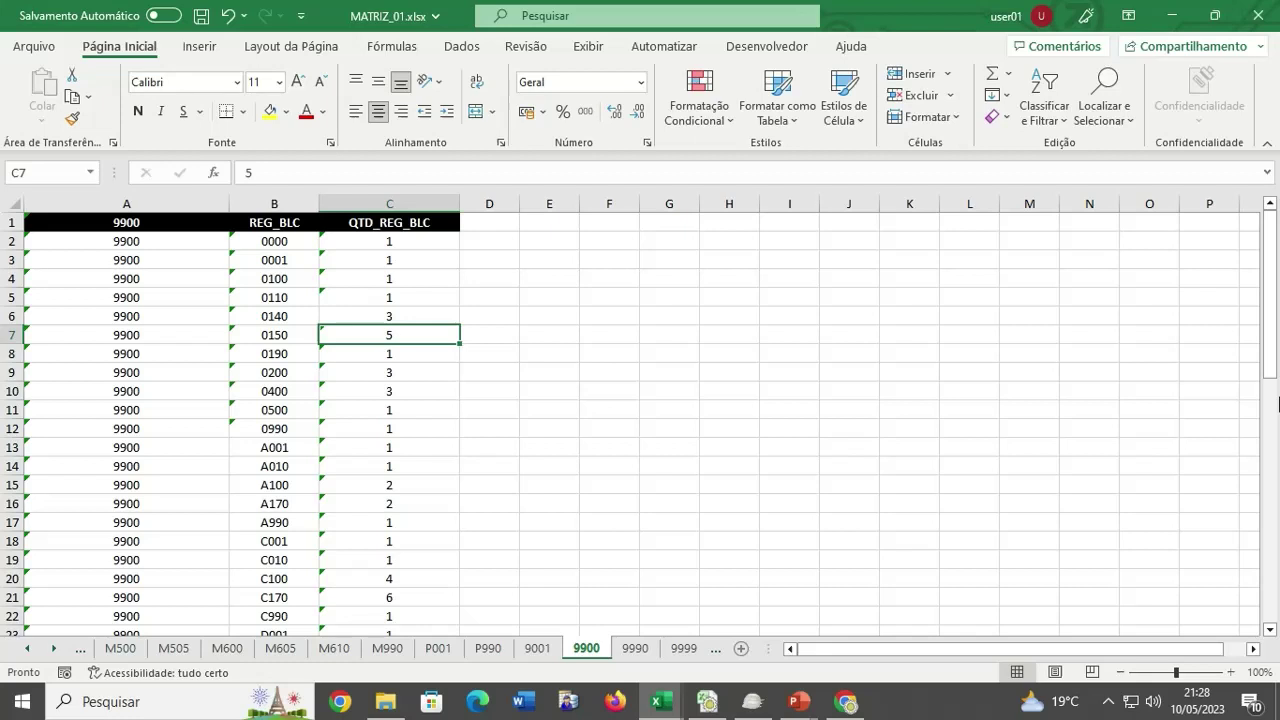
pyautogui.write('15')
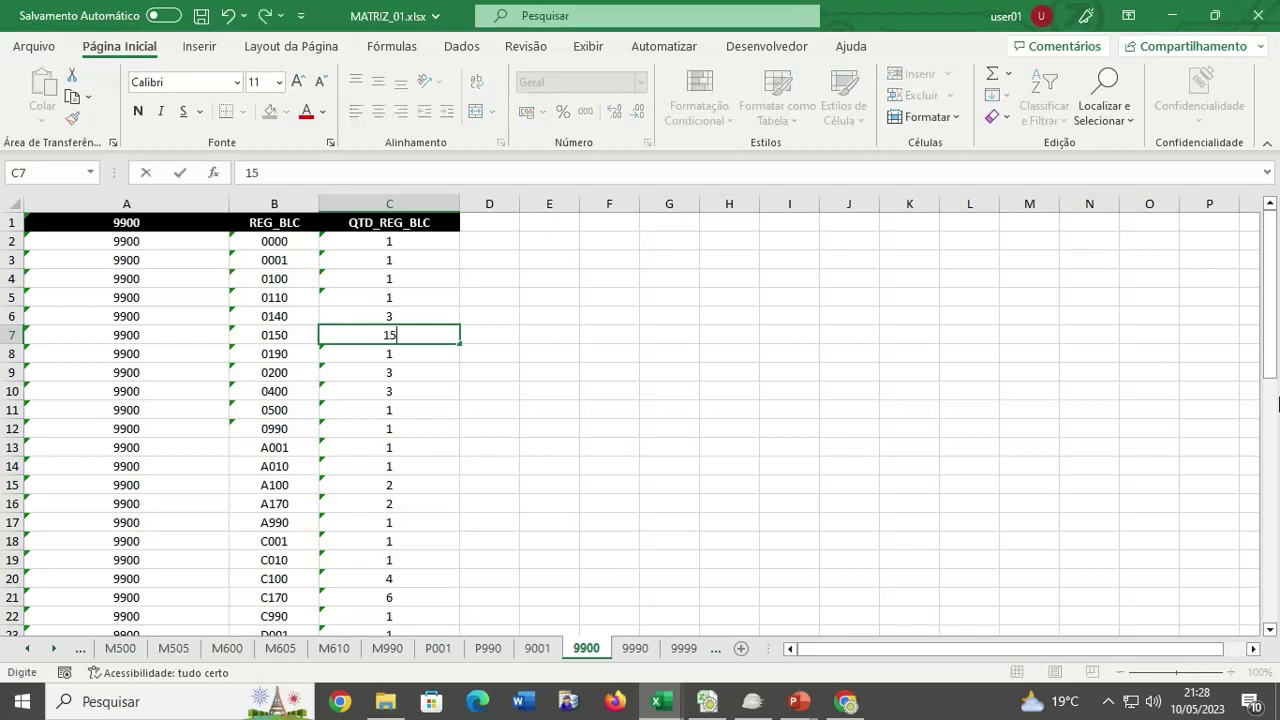
pyautogui.press('Return')
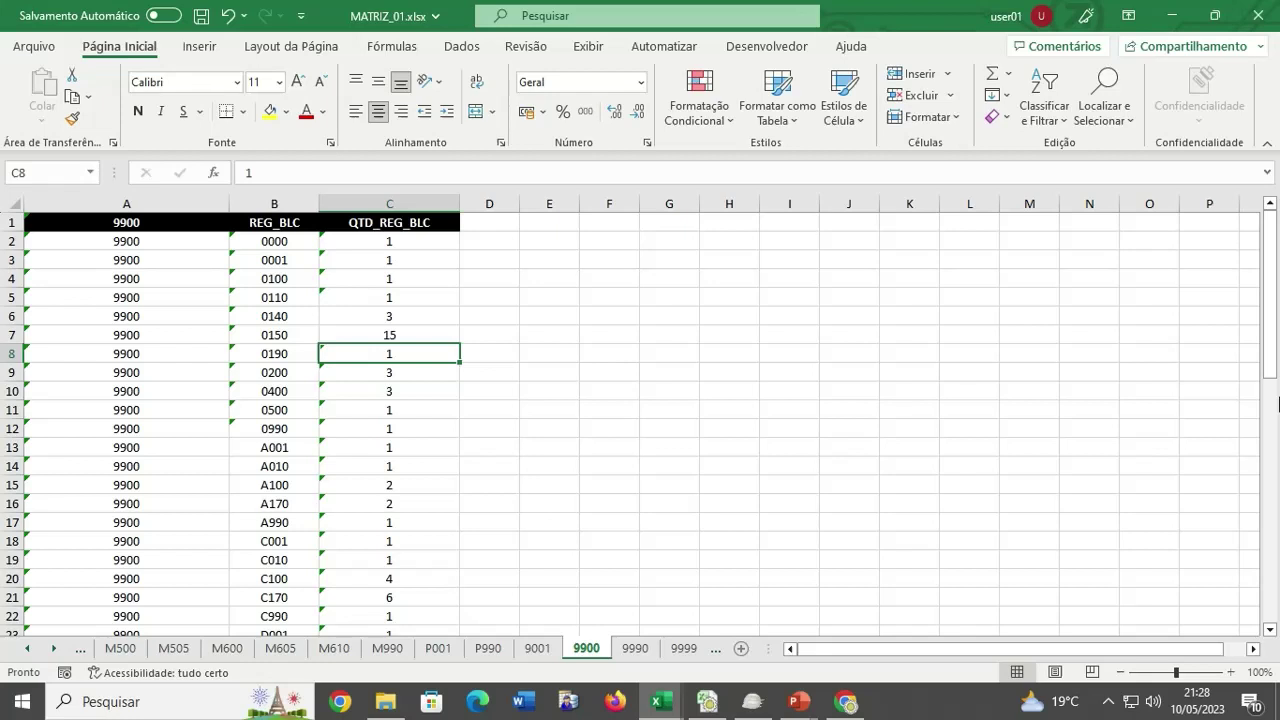
pyautogui.write('3')
pyautogui.press('Return')
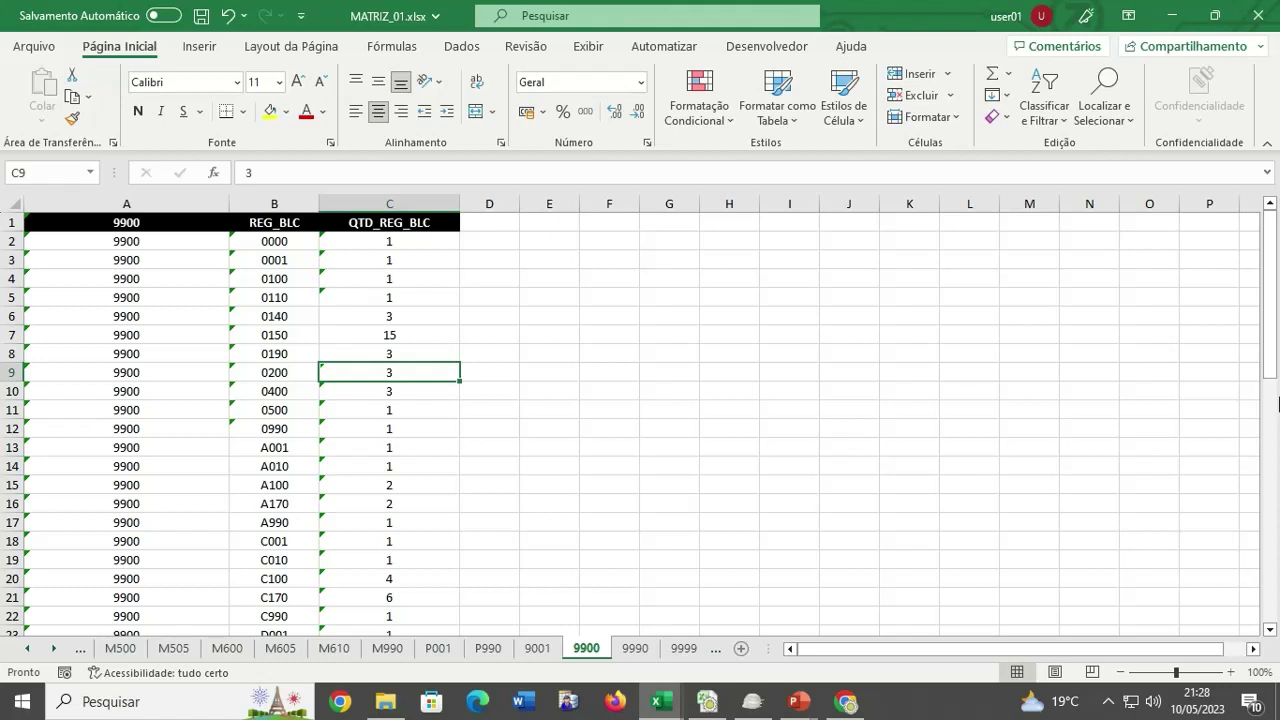
# Set QTD_REG_BLC to 9 for both records 0200 and 0400, then go to the count of record A010.
pyautogui.write('9')
pyautogui.press('Return')
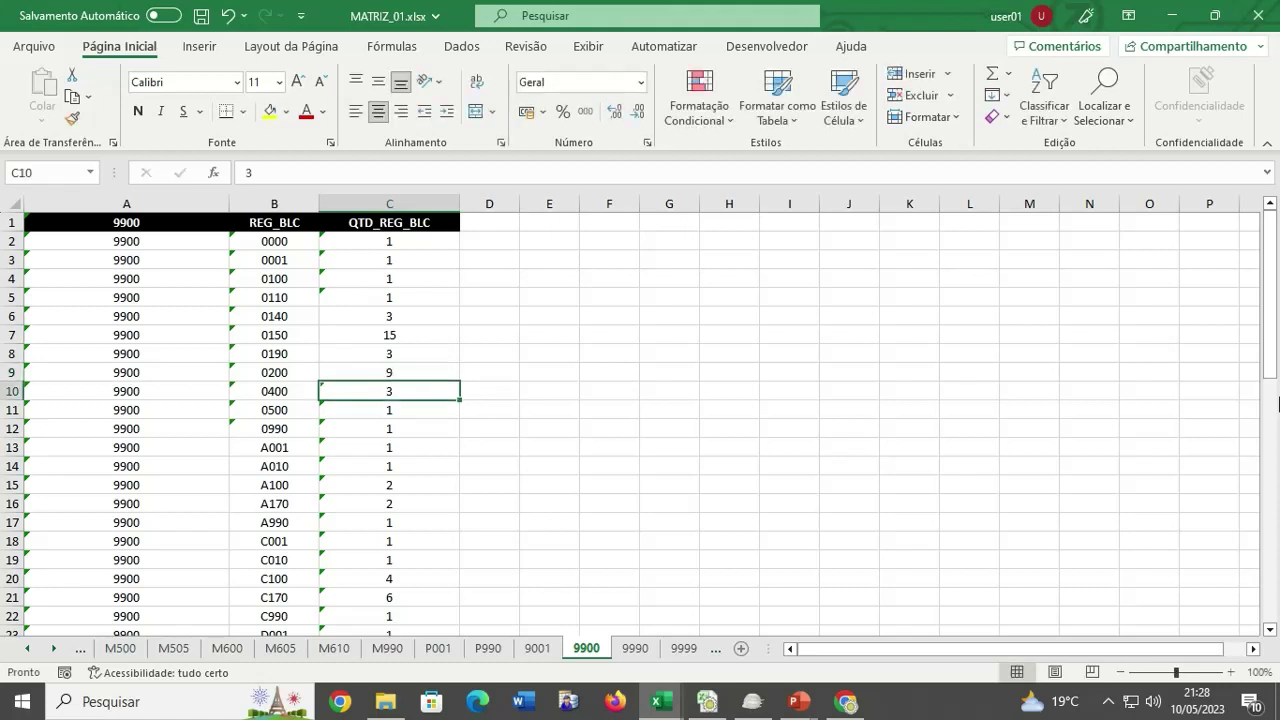
pyautogui.write('9')
pyautogui.press('Return')
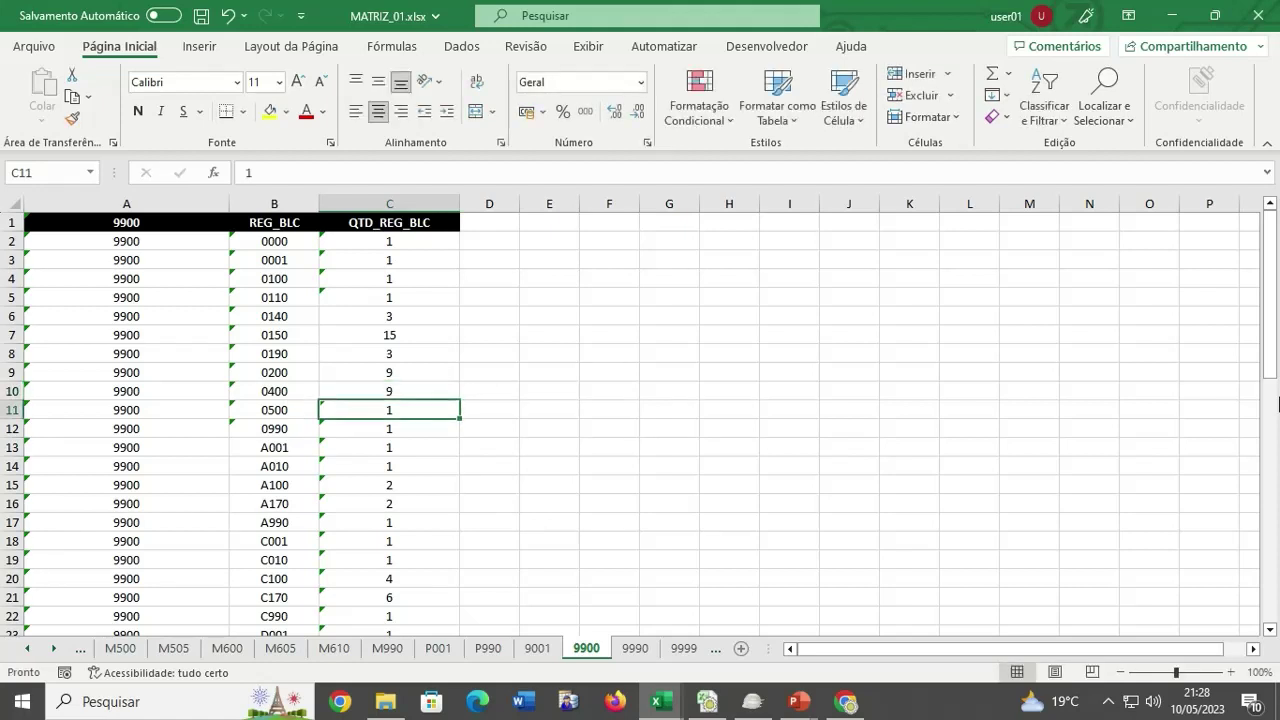
pyautogui.press('Return')
pyautogui.press('Return')
pyautogui.press('Return')
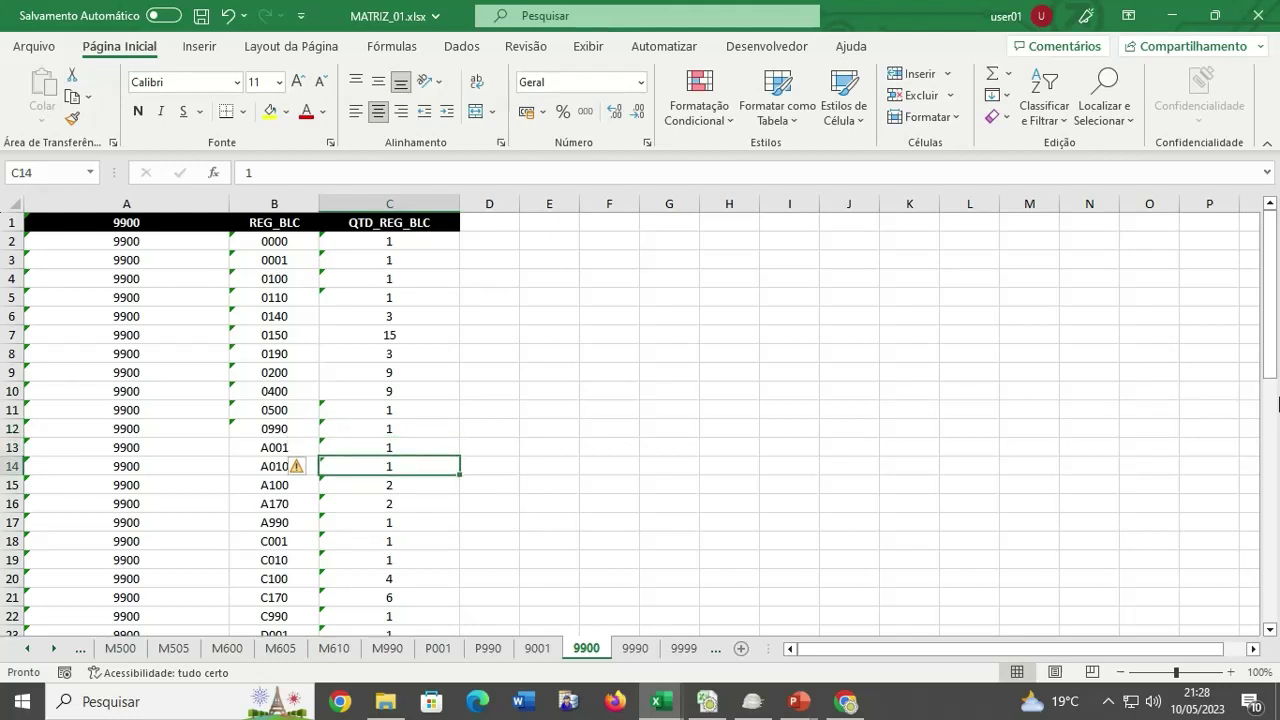
# Set QTD_REG_BLC to 3 for record A010, 6 for both A100 and A170, and 17 for A990.
pyautogui.write('3')
pyautogui.press('Return')
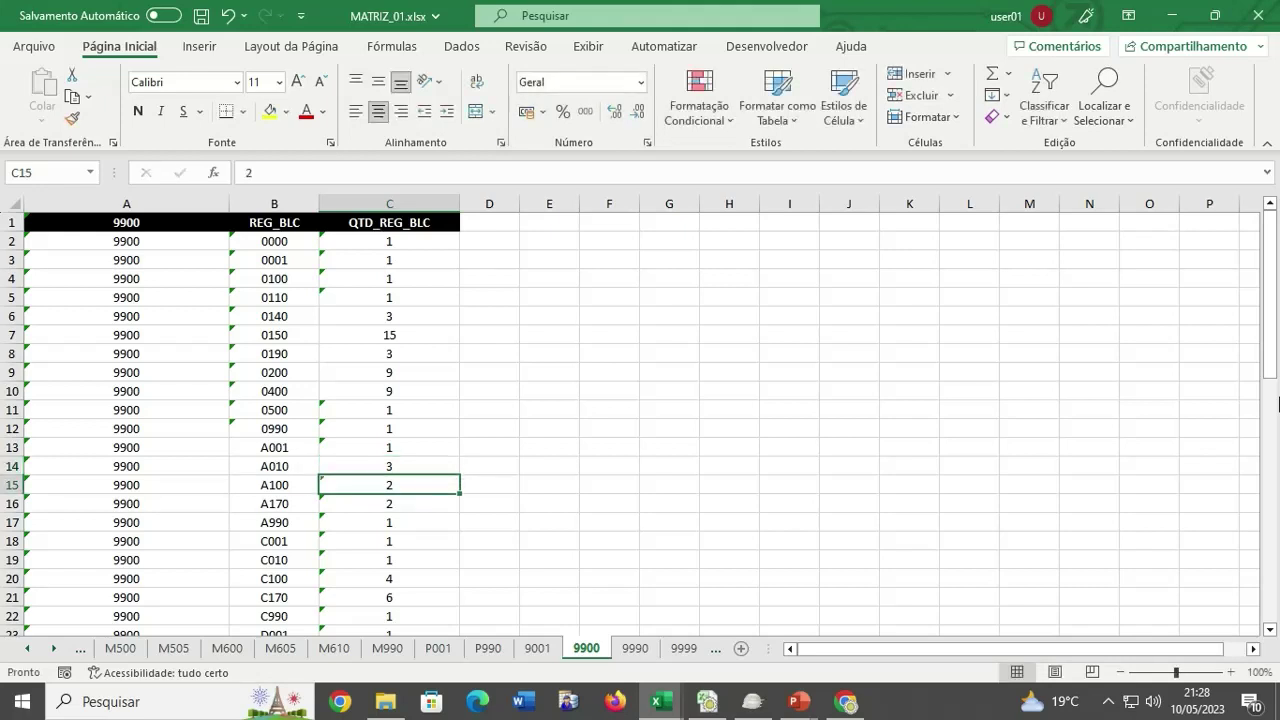
pyautogui.write('6')
pyautogui.press('Return')
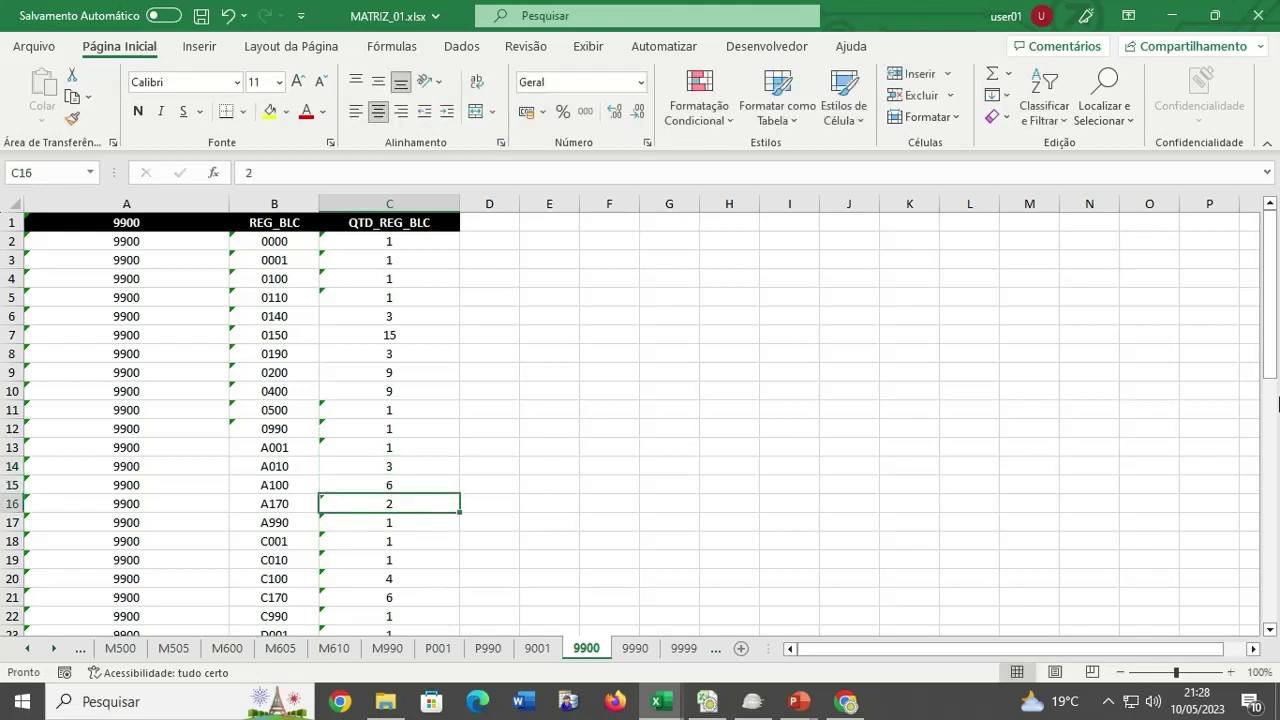
pyautogui.write('6')
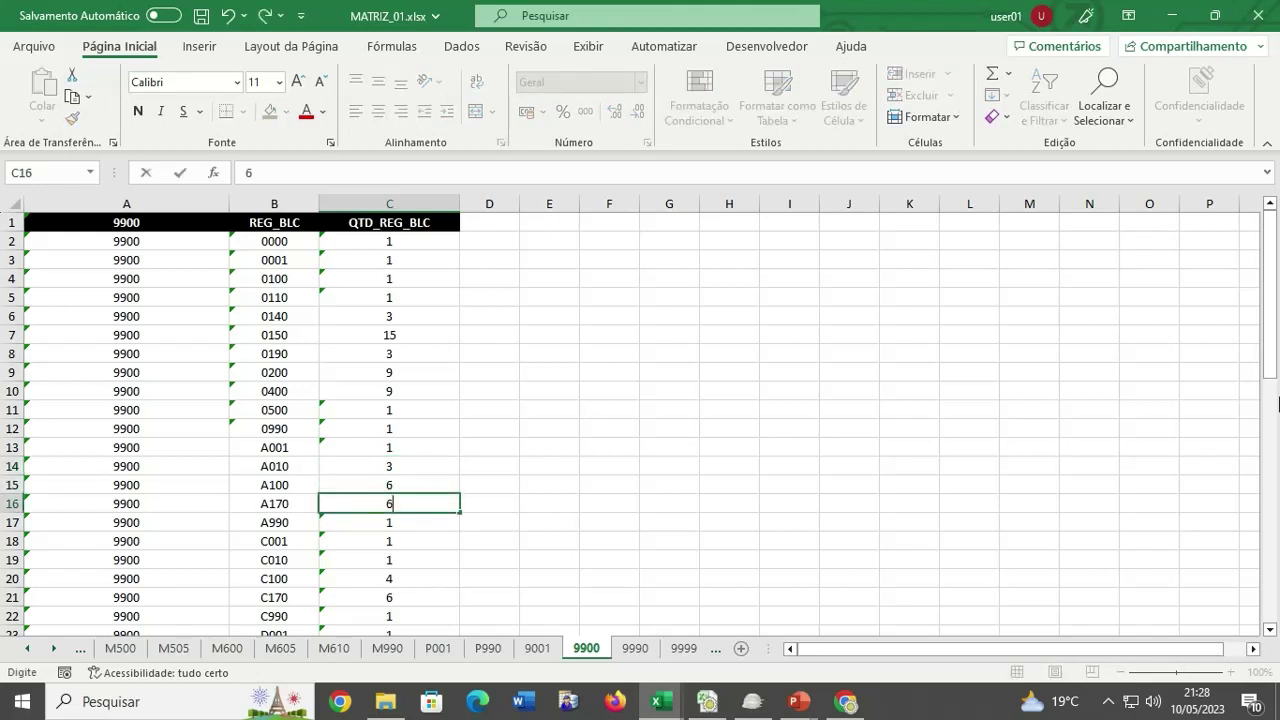
pyautogui.press('Return')
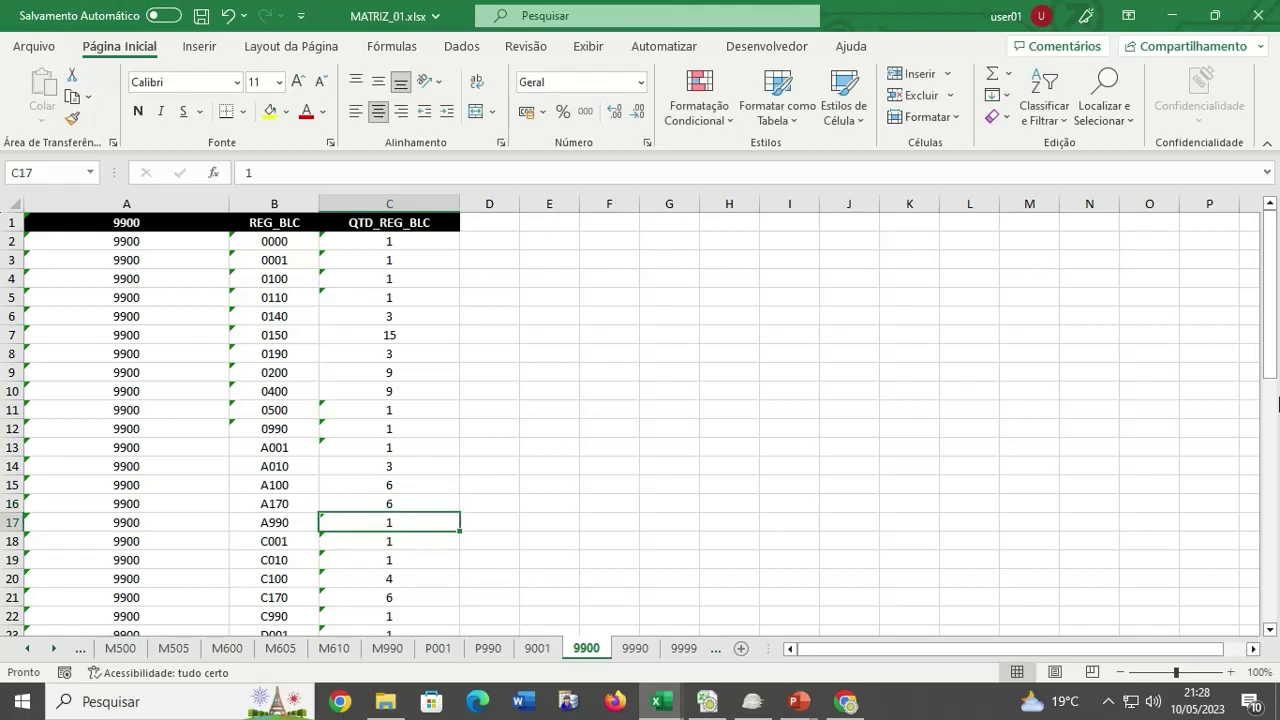
pyautogui.write('17')
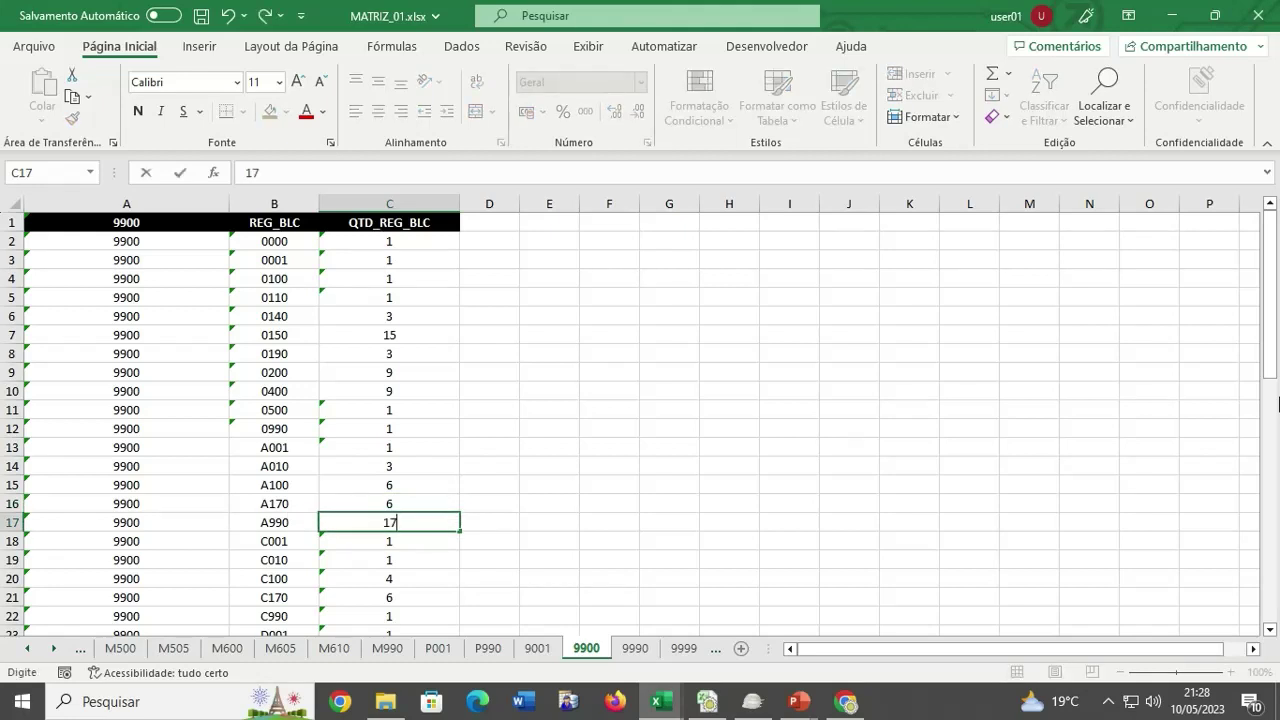
pyautogui.press('Return')
# Set QTD_REG_BLC to 3 for record C010, 12 for C100 and 18 for C170.
pyautogui.press('Return')
pyautogui.write('3')
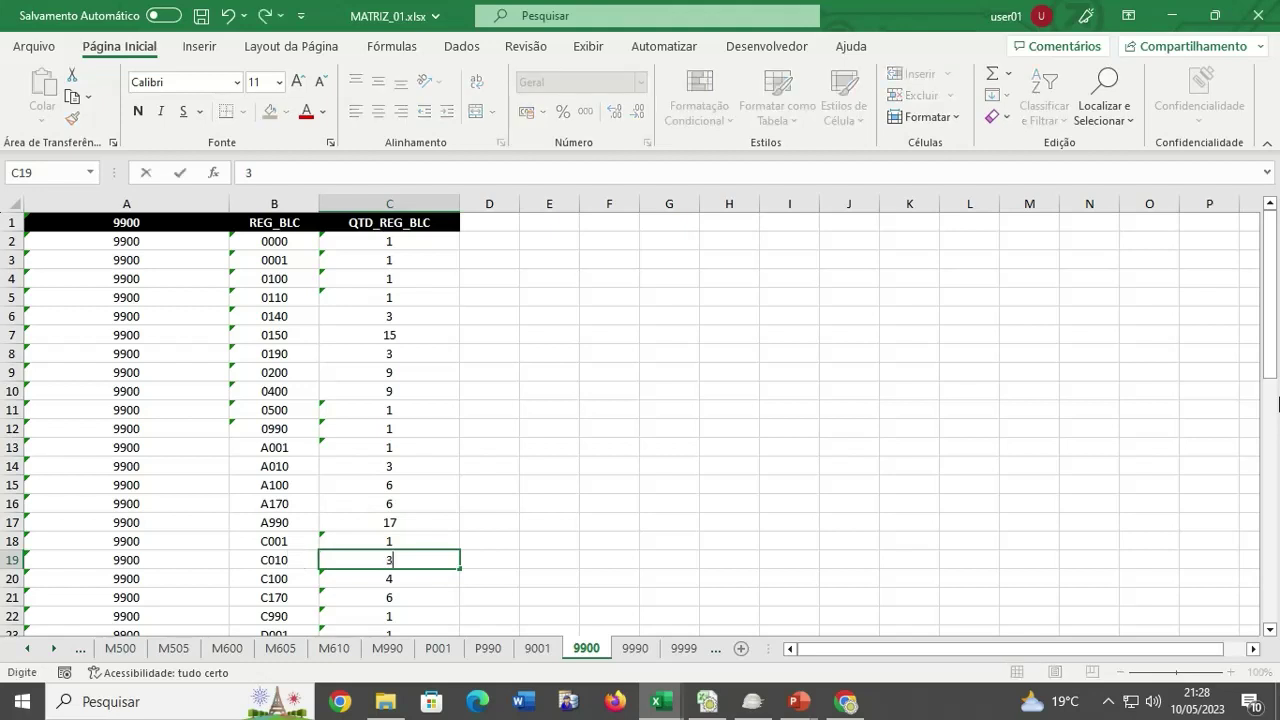
pyautogui.press('Return')
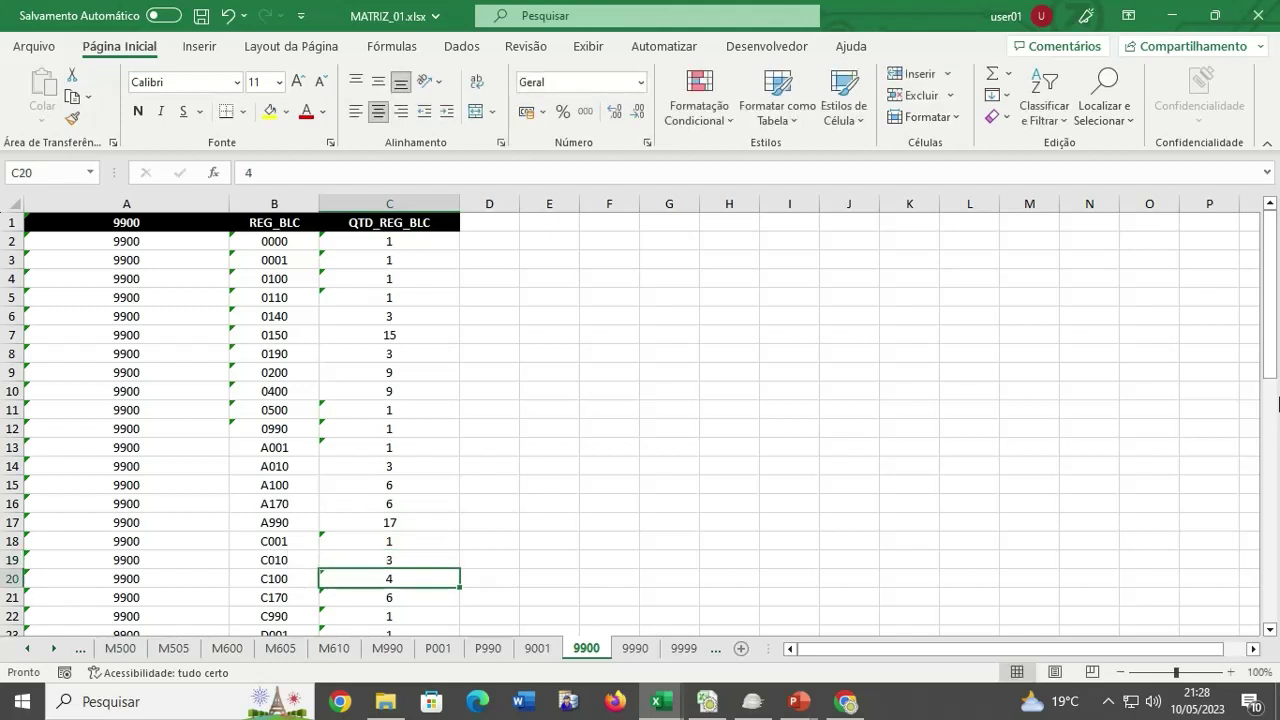
pyautogui.write('12')
pyautogui.press('Return')
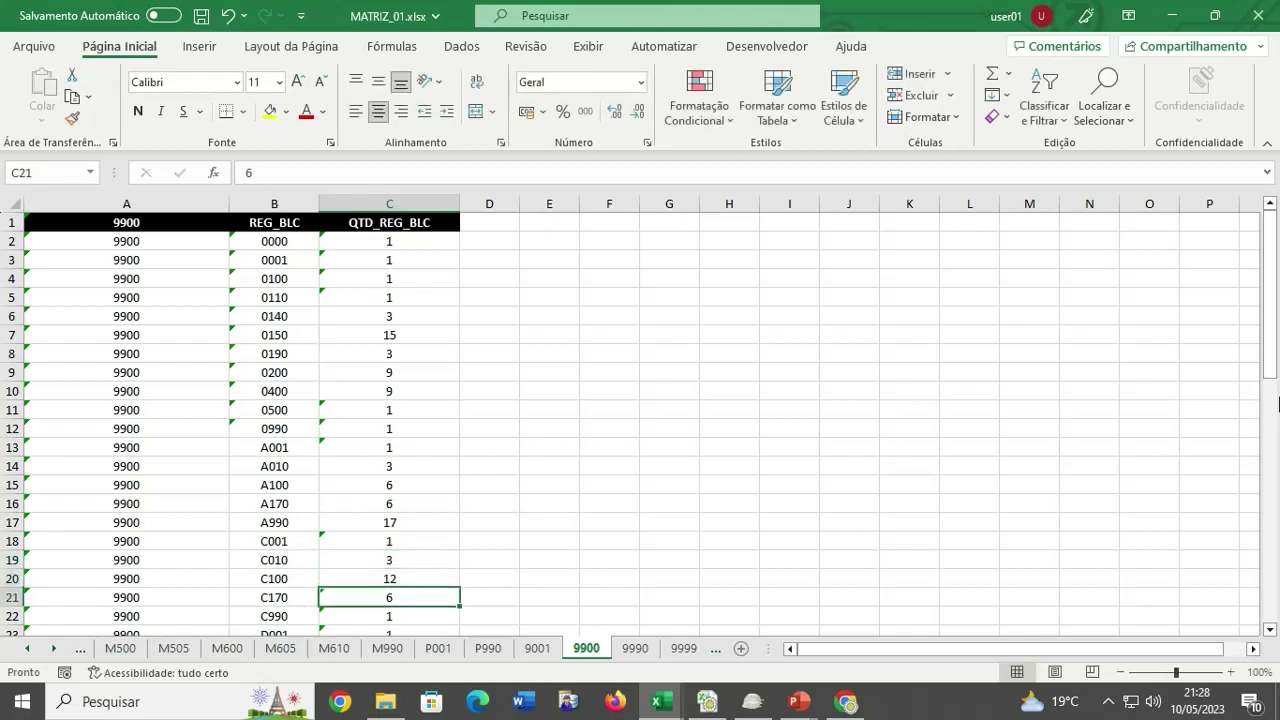
pyautogui.write('18')
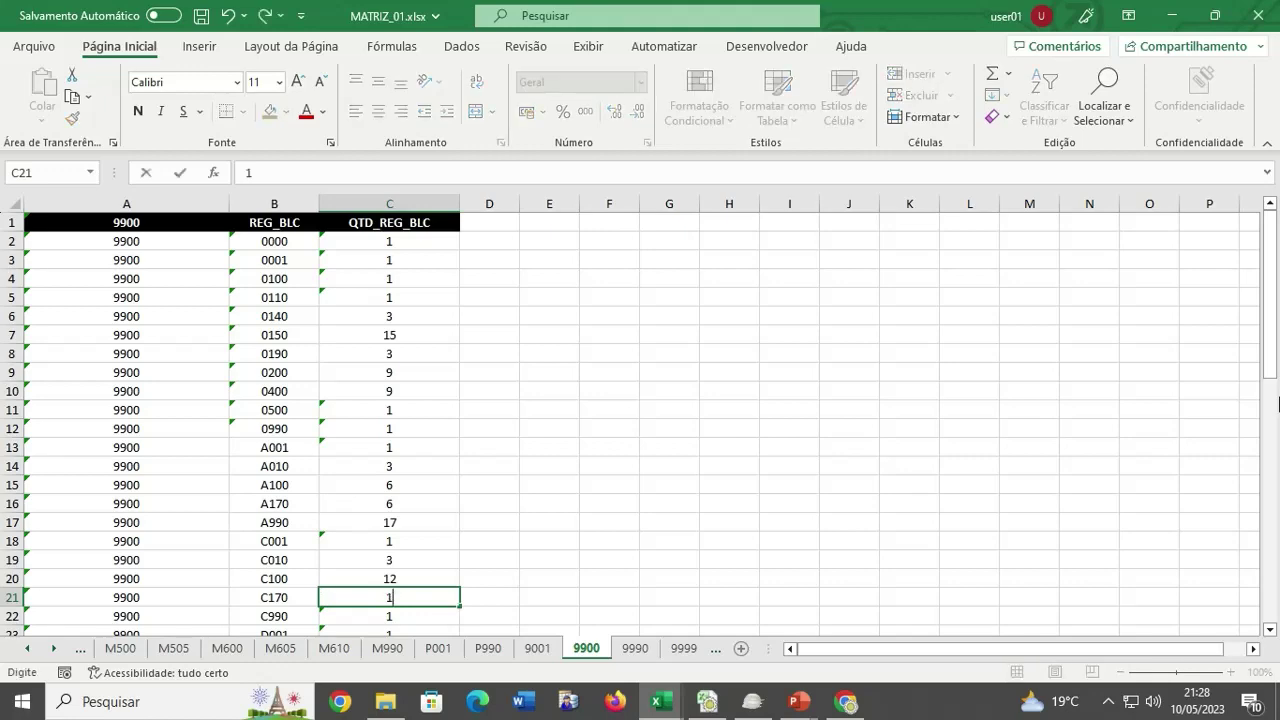
pyautogui.press('Return')
# Set QTD_REG_BLC to 35 for record C990.
pyautogui.press('Down')
pyautogui.press('Down')
pyautogui.press('Down')
pyautogui.press('Down')
pyautogui.press('Down')
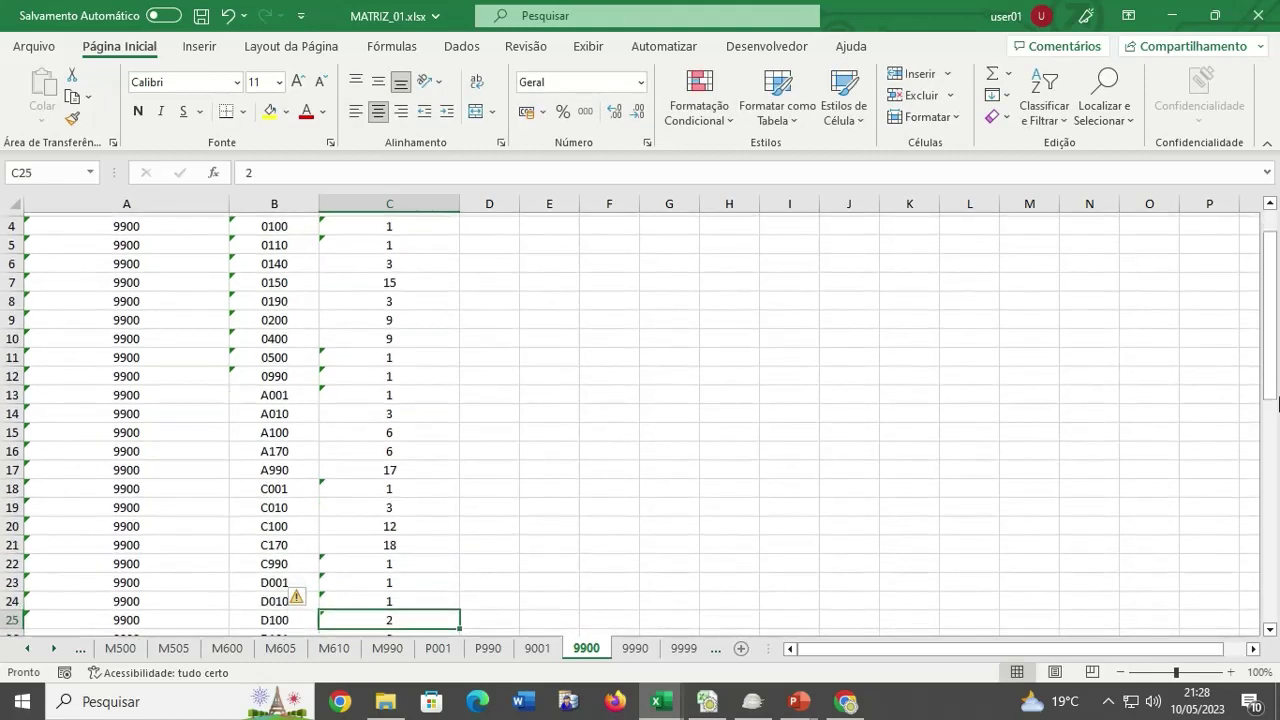
pyautogui.press('Up')
pyautogui.press('Up')
pyautogui.press('Up')
pyautogui.press('Up')
pyautogui.press('Up')
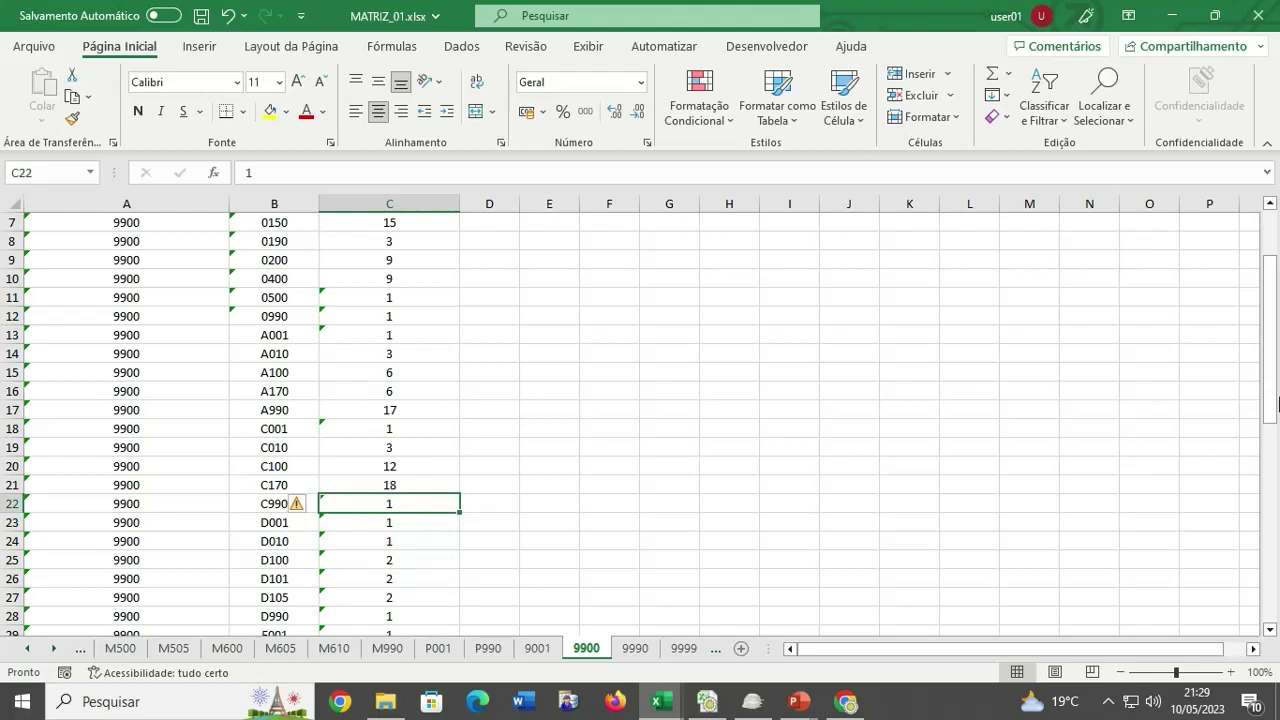
pyautogui.write('35')
pyautogui.press('Return')
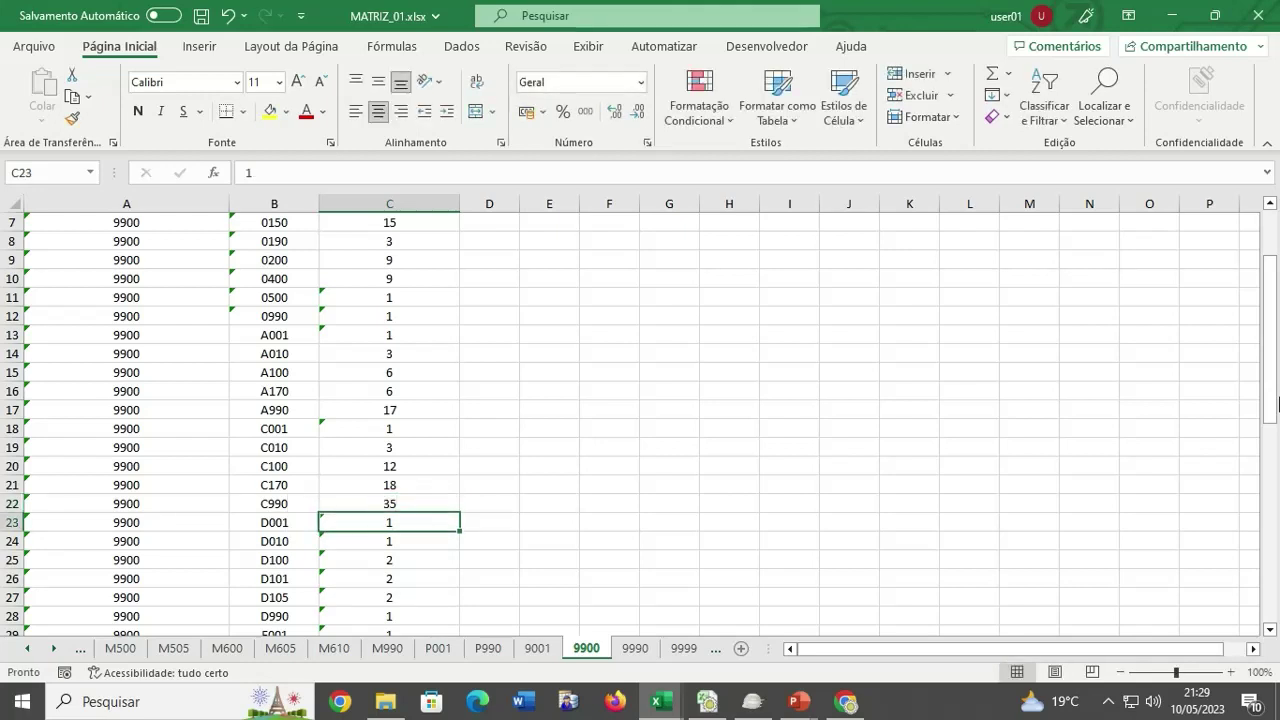
# Set QTD_REG_BLC to 3 for record D010, 6 for each of D100, D101 and D105, and 23 for D990.
pyautogui.press('Down')
pyautogui.write('3')
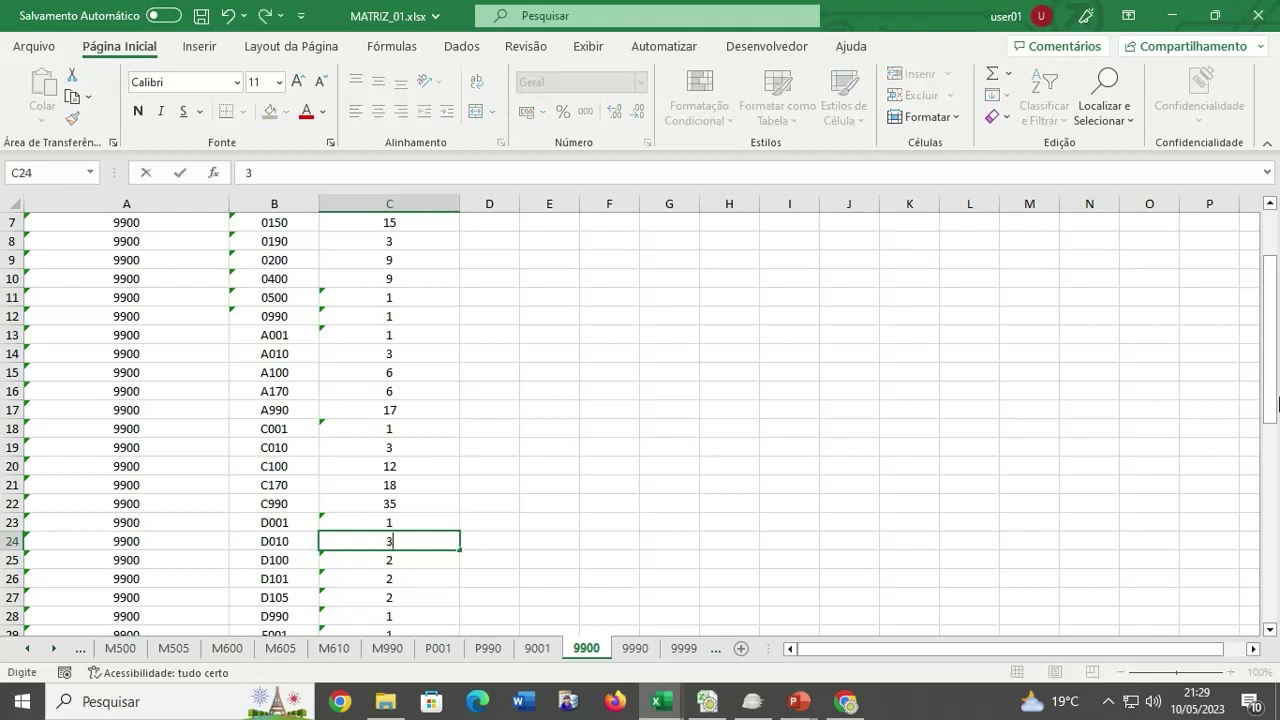
pyautogui.press('Return')
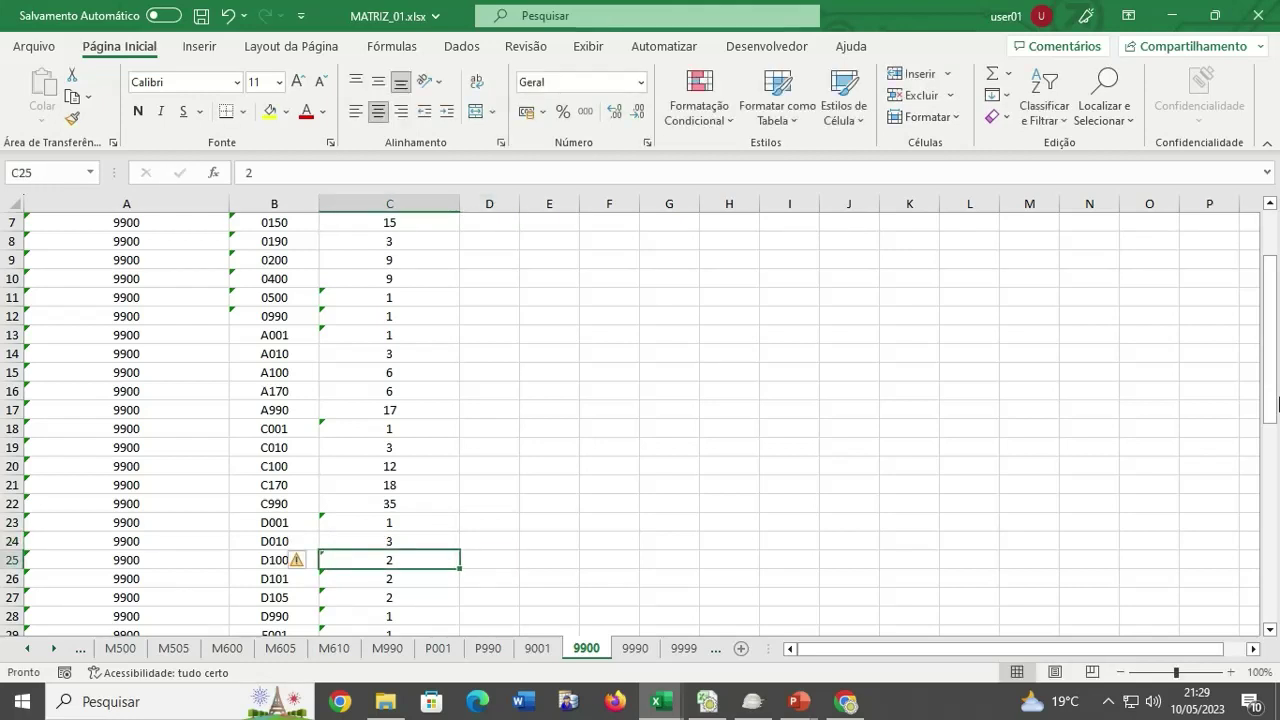
pyautogui.write('6')
pyautogui.press('Return')
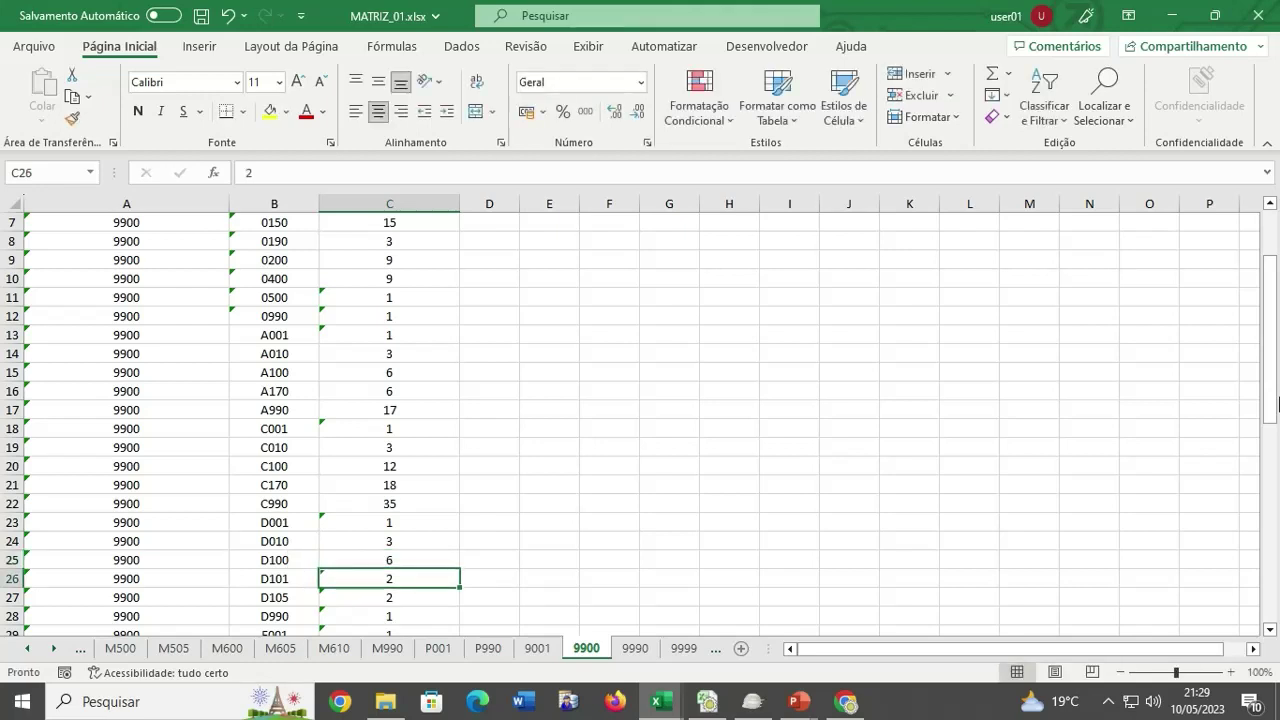
pyautogui.write('6')
pyautogui.press('Return')
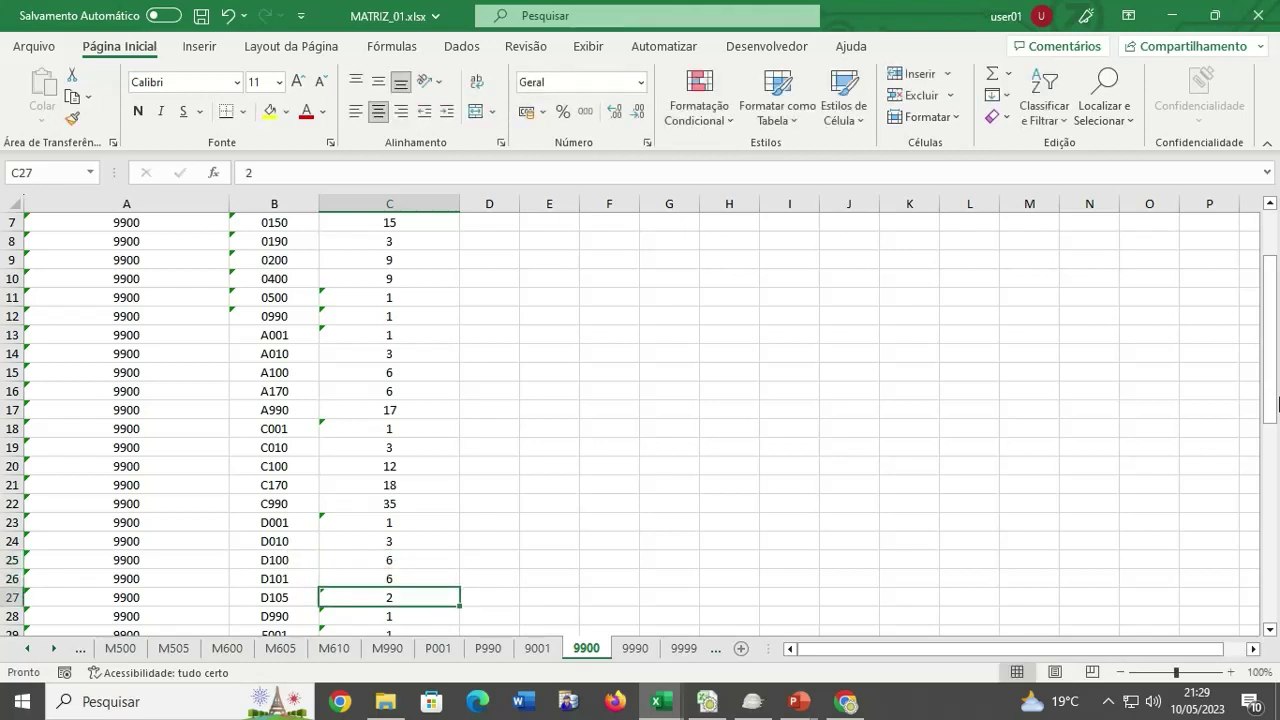
pyautogui.write('6')
pyautogui.press('Return')
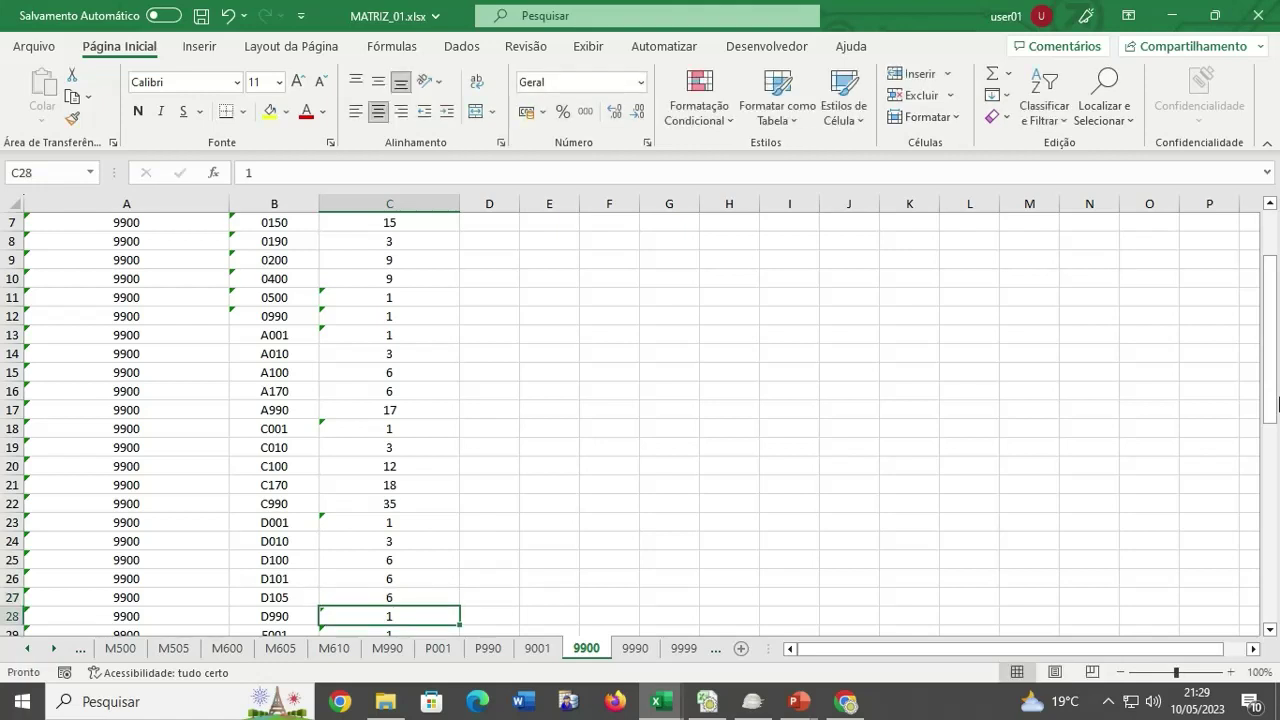
pyautogui.write('23')
pyautogui.press('Return')
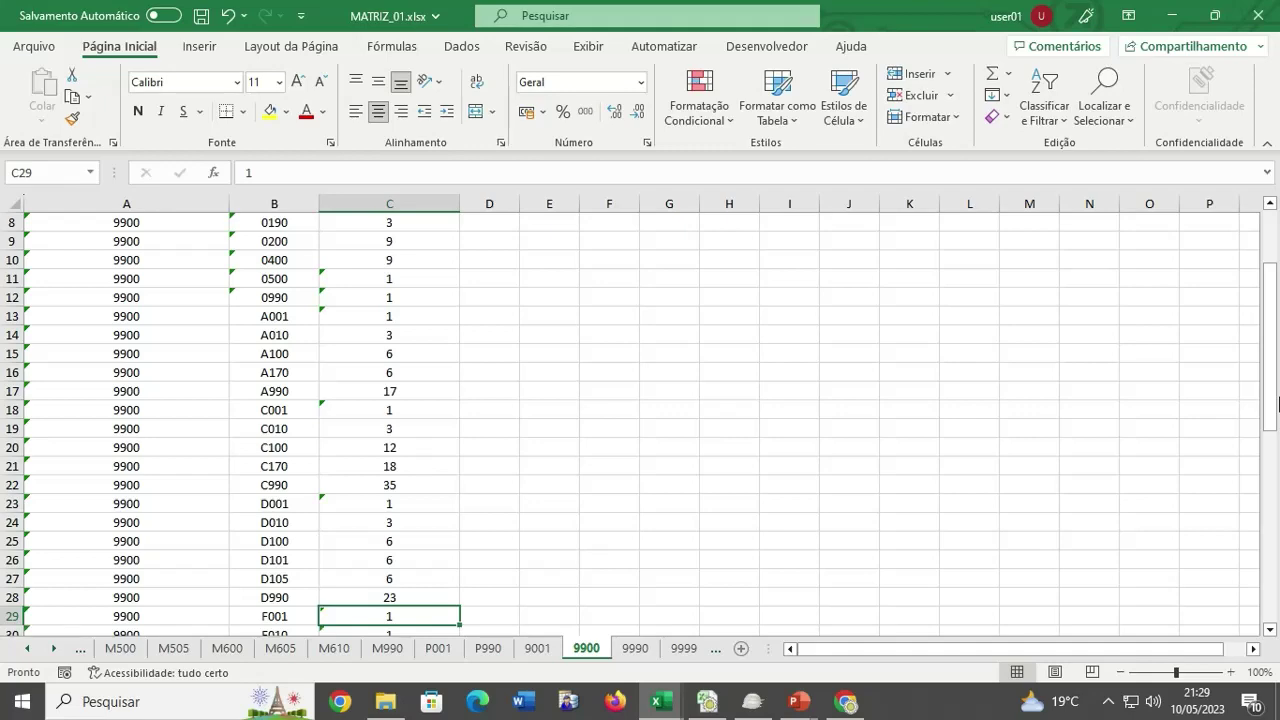
# Set QTD_REG_BLC to 3 for record F010, 6 for F100, 3 for F120 and 14 for F990.
pyautogui.press('Return')
pyautogui.write('3')
pyautogui.press('Return')
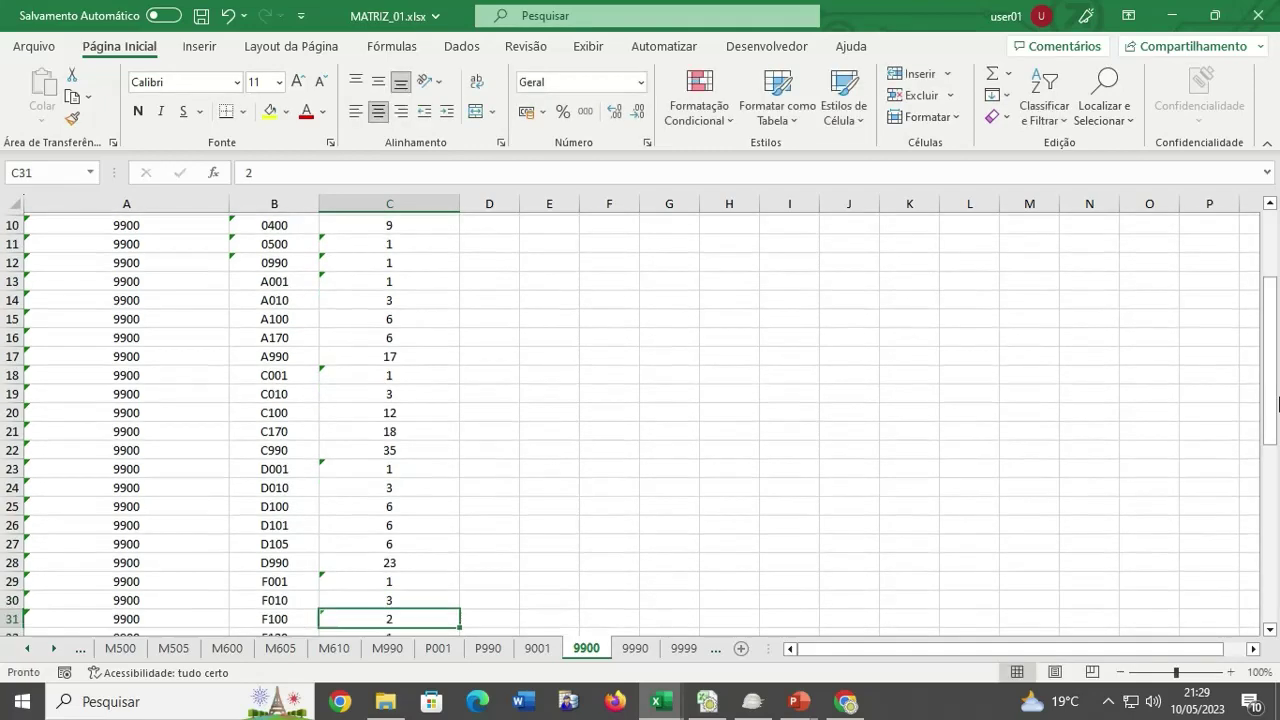
pyautogui.write('6')
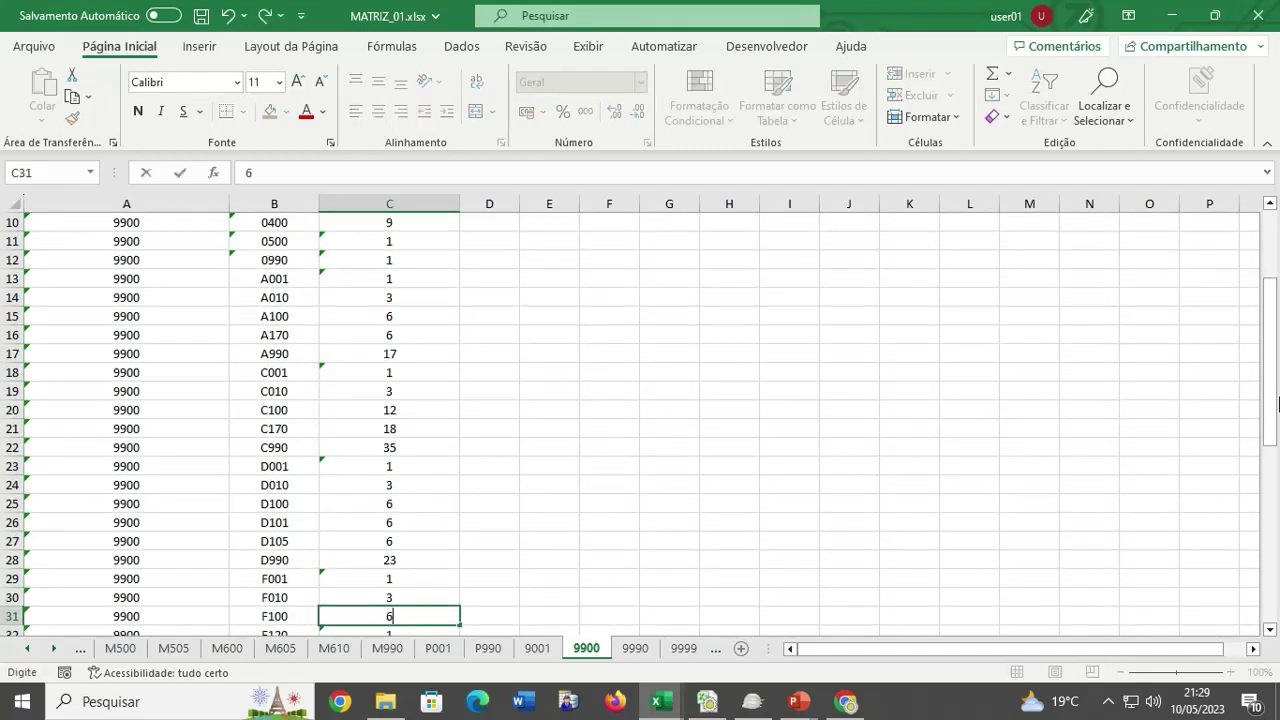
pyautogui.press('Return')
pyautogui.write('3')
pyautogui.press('Return')
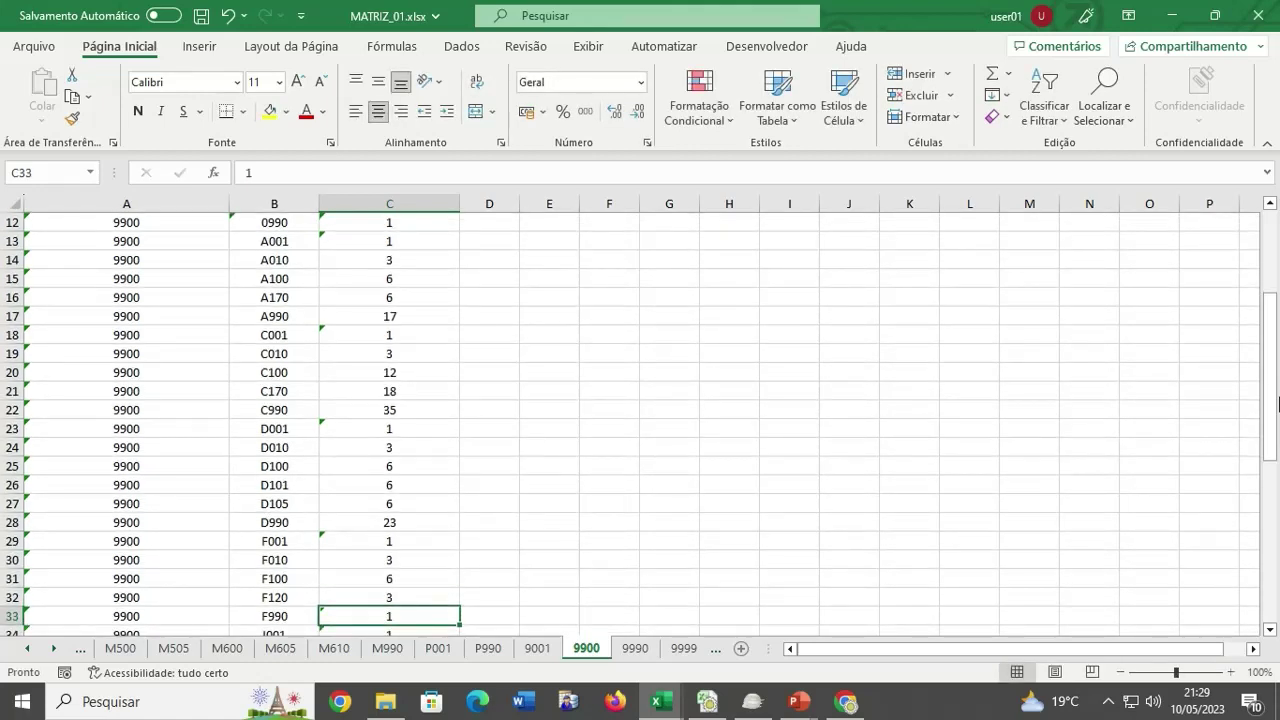
pyautogui.write('14')
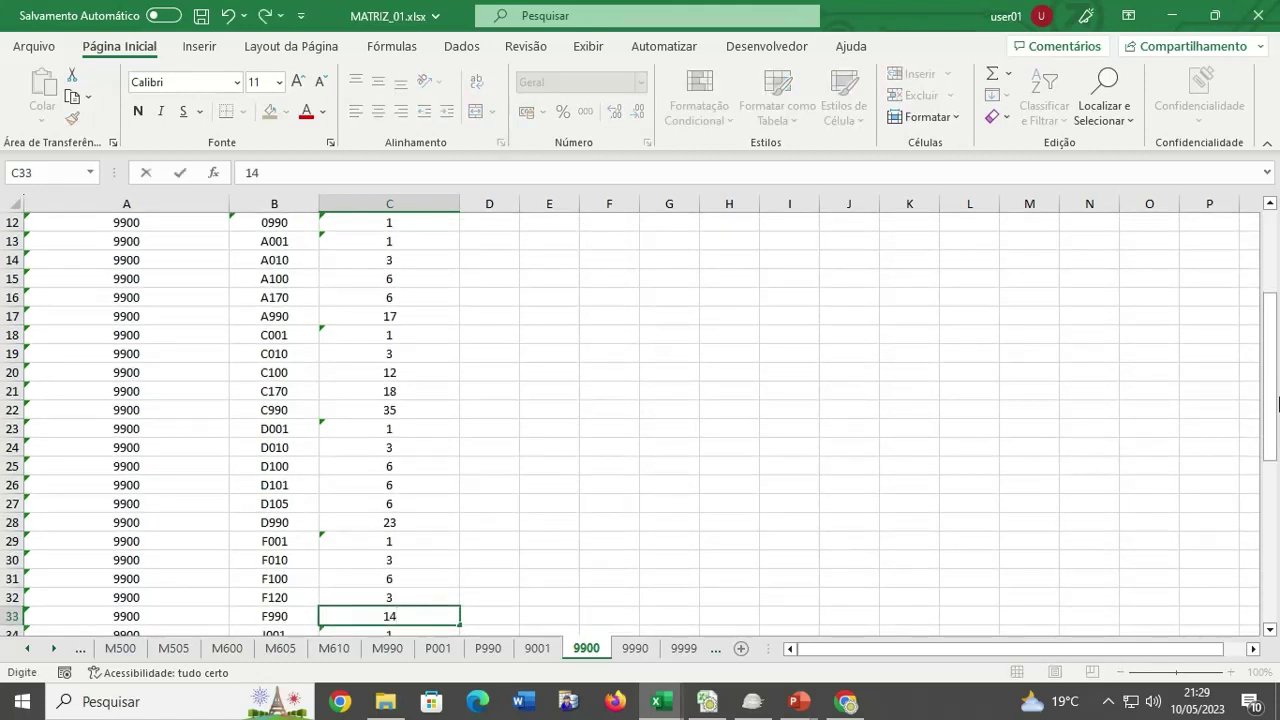
pyautogui.press('Return')
# Review the record counts of blocks I, M and P on the 9900 sheet, from I001 through P990.
pyautogui.press('Return')
pyautogui.press('Return')
pyautogui.press('Return')
pyautogui.press('Return')
pyautogui.press('Return')
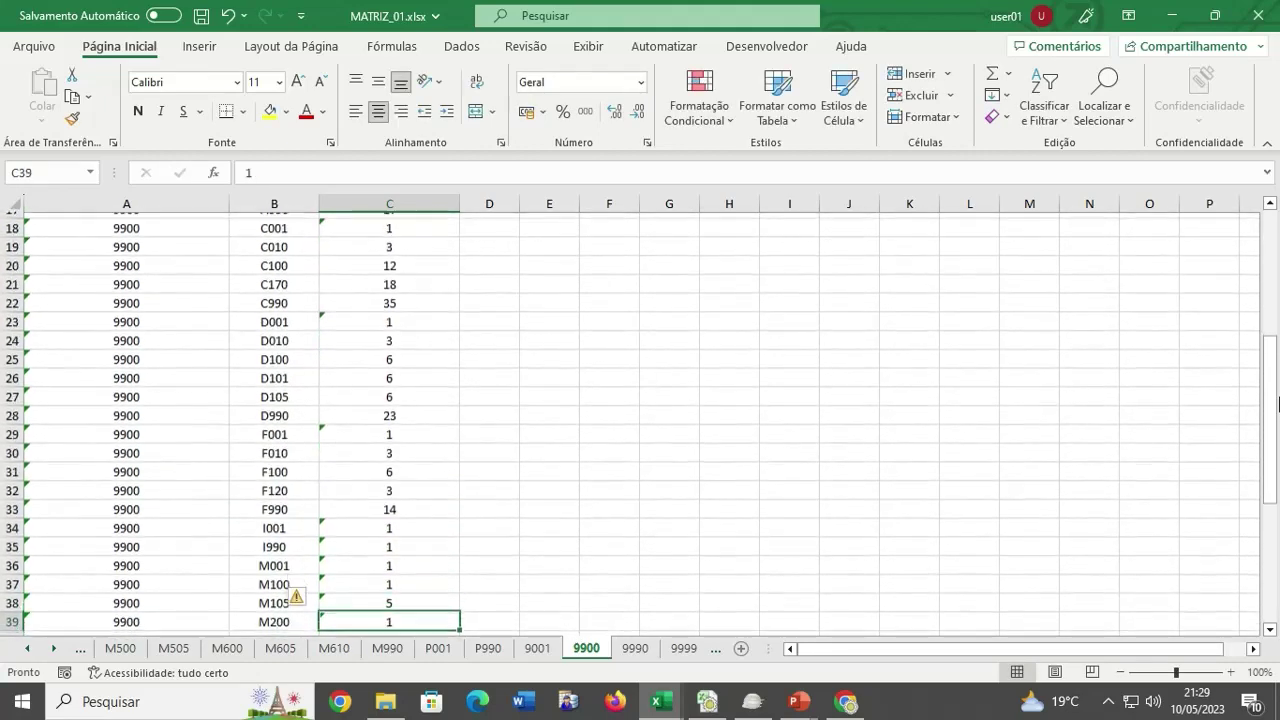
pyautogui.press('Return')
pyautogui.press('Return')
pyautogui.press('Return')
pyautogui.press('Return')
pyautogui.press('Return')
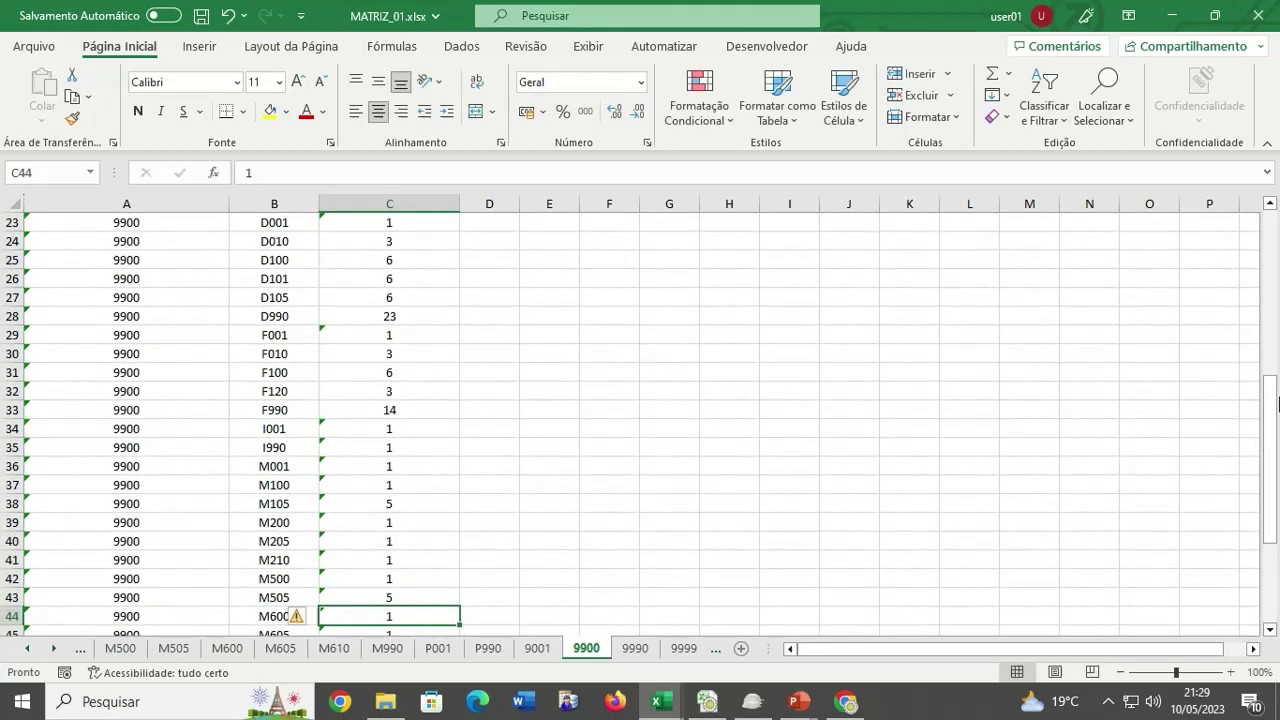
pyautogui.press('Return')
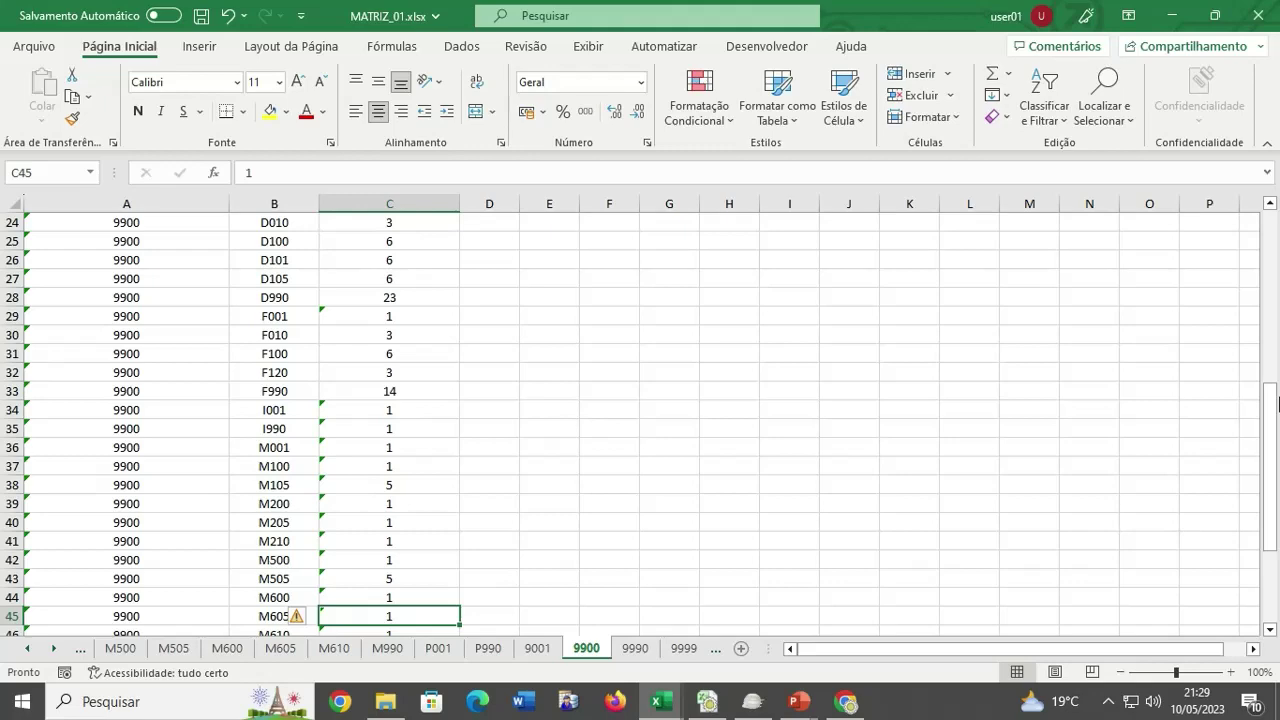
pyautogui.press('Return')
pyautogui.press('Return')
pyautogui.press('Return')
pyautogui.press('Return')
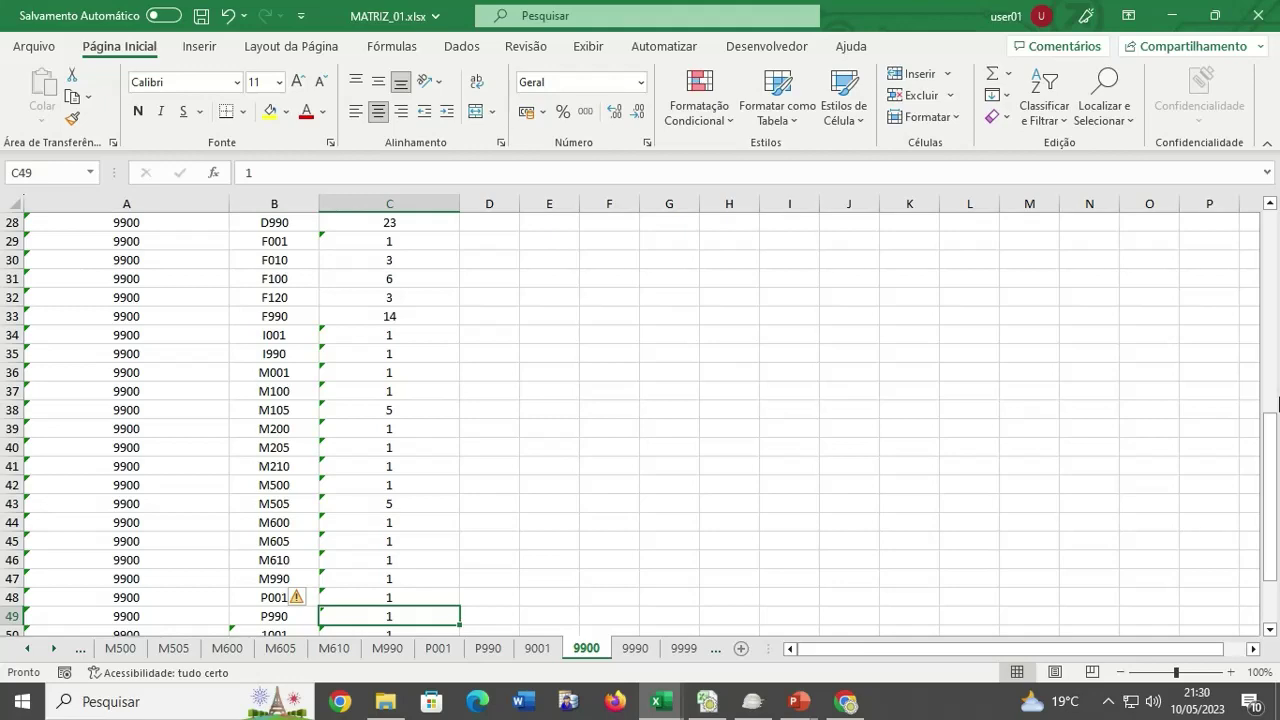
# Check the counts of records 1001 through 9900 at the end of the list, and recheck the block P and M counts above them.
pyautogui.press('Down')
pyautogui.press('Down')
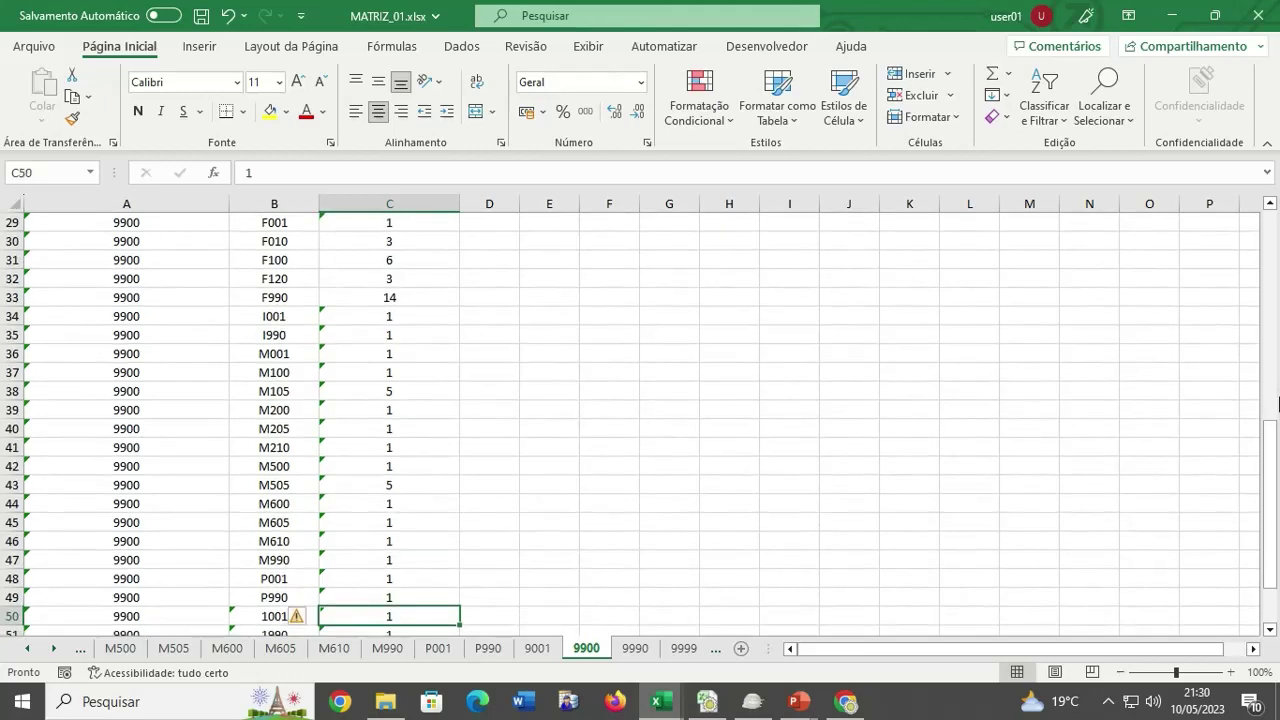
pyautogui.press('Down')
pyautogui.press('Down')
pyautogui.press('Down')
pyautogui.press('Down')
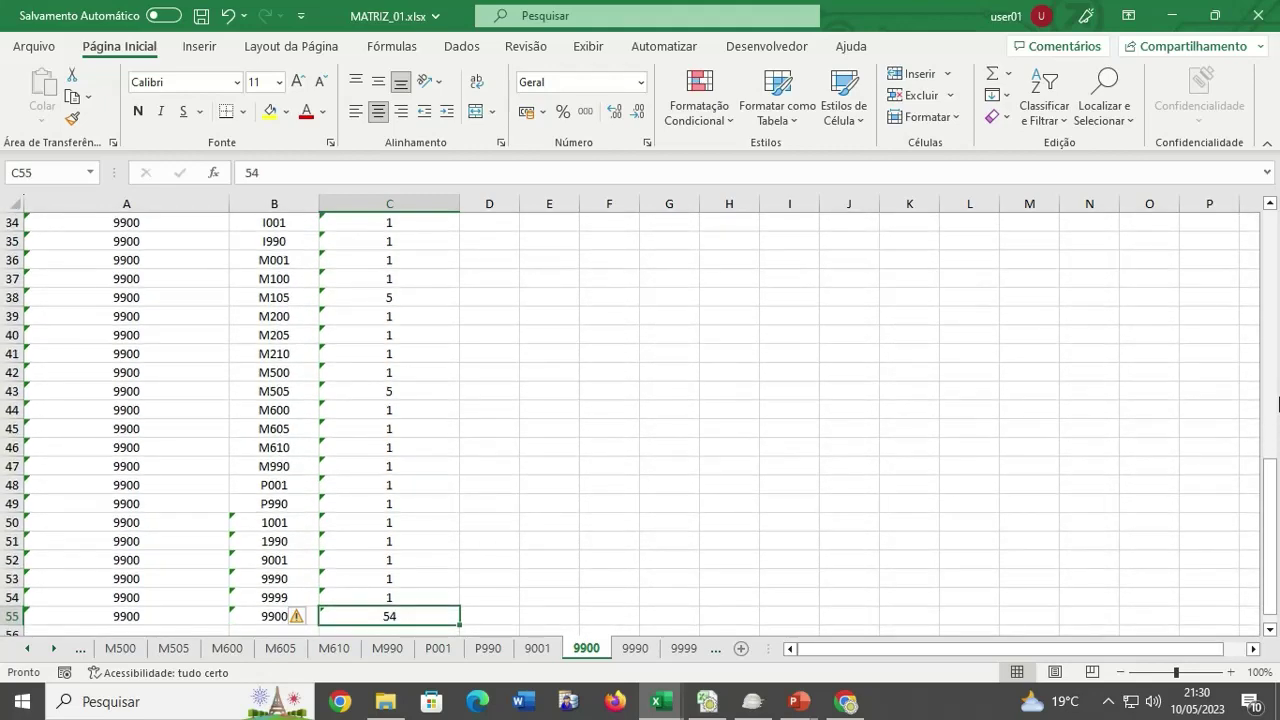
pyautogui.press('Down')
pyautogui.press('Up')
pyautogui.press('Up')
pyautogui.press('Up')
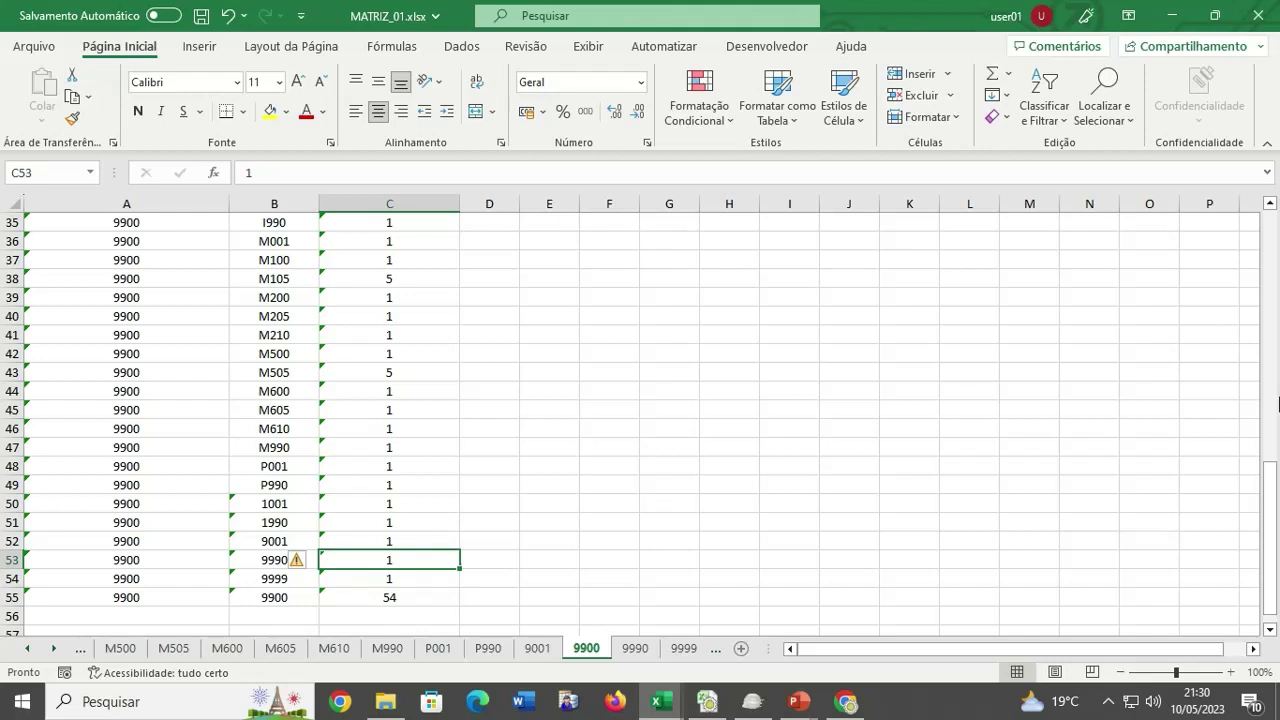
pyautogui.press('Up')
pyautogui.press('Up')
pyautogui.press('Up')
pyautogui.press('Up')
pyautogui.press('Up')
pyautogui.press('Up')
pyautogui.press('Up')
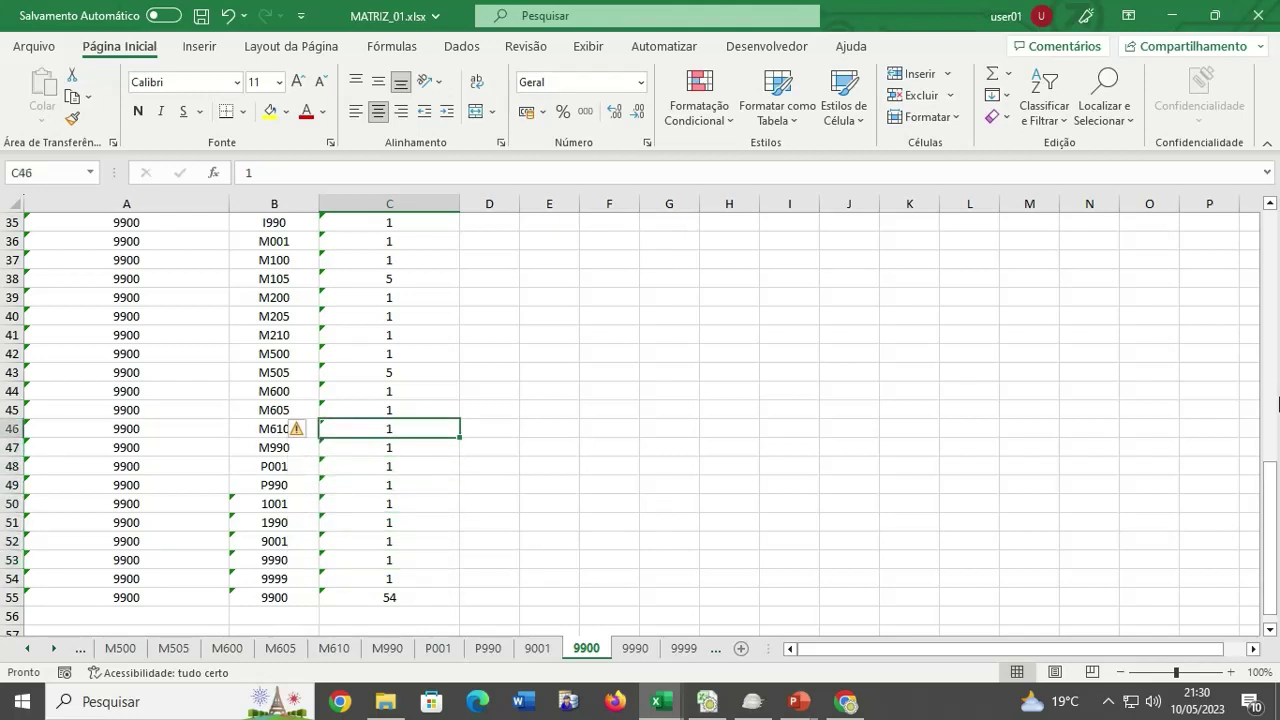
pyautogui.press('Up')
pyautogui.press('Up')
pyautogui.press('Up')
pyautogui.press('Up')
pyautogui.press('Up')
pyautogui.press('Up')
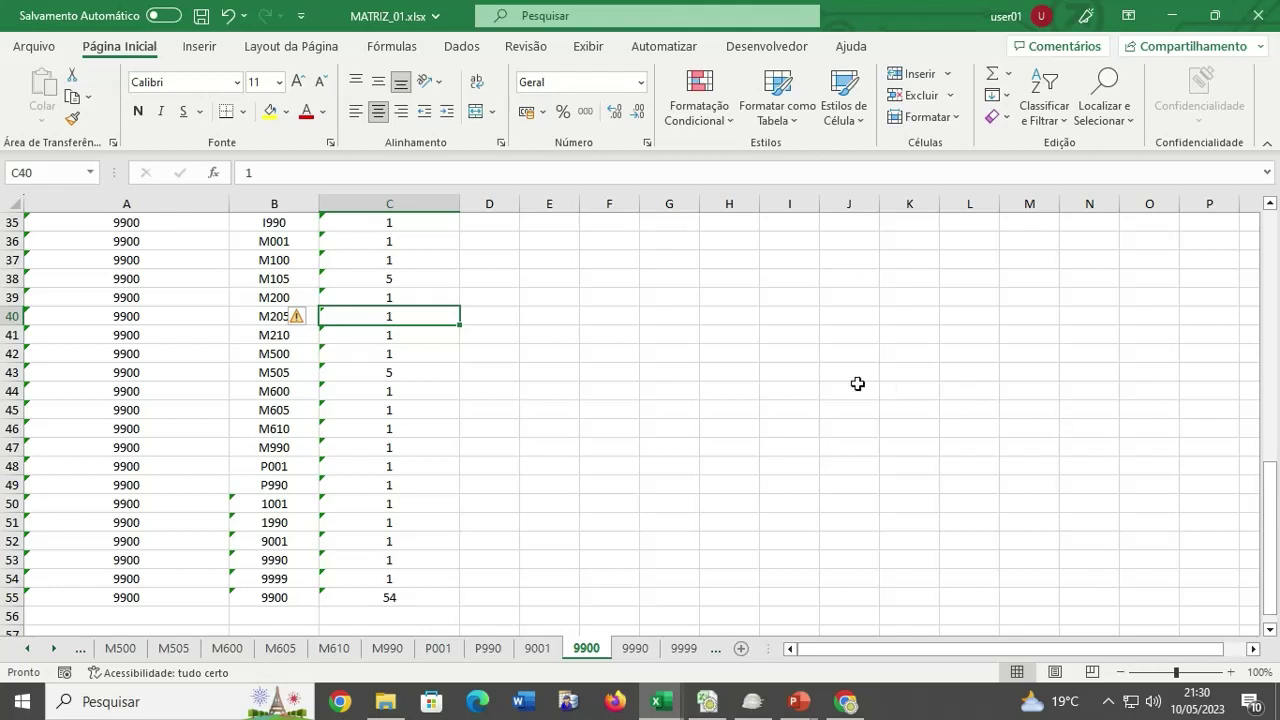
pyautogui.click(630, 482)
# Set QTD_LIN to 217 on the 9999 sheet and return to the 9900 sheet.
pyautogui.click(683, 648)
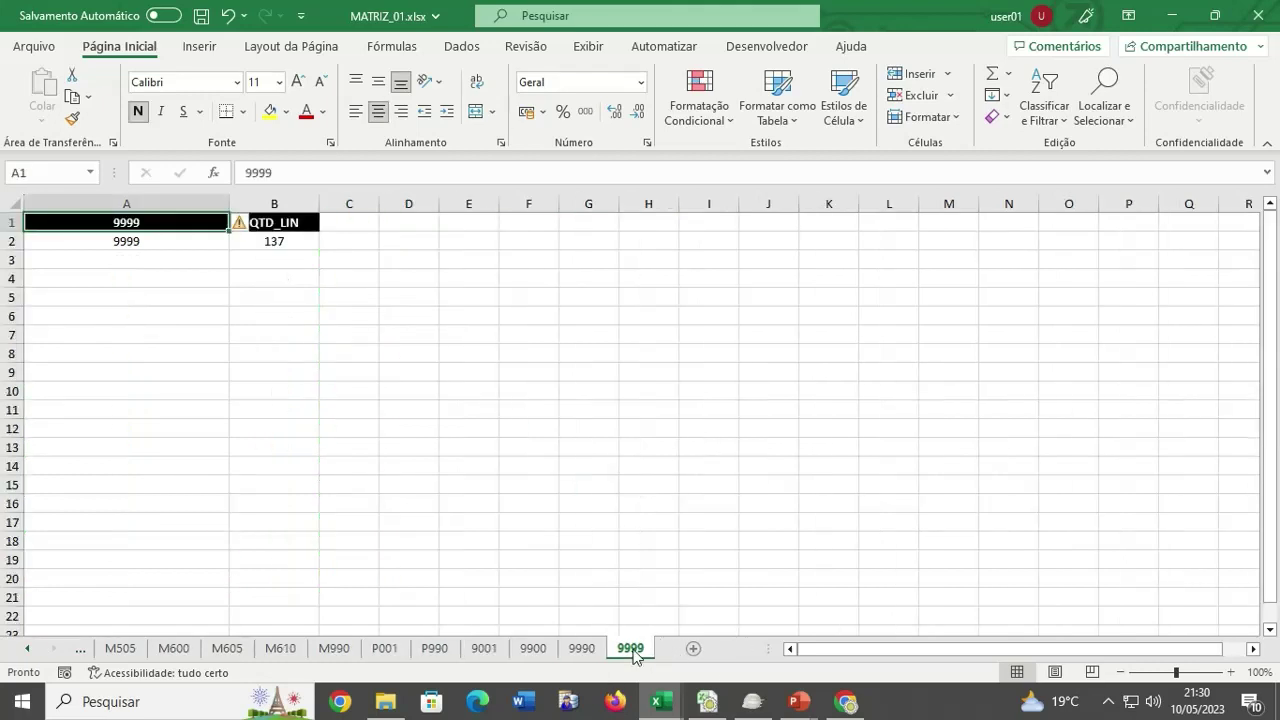
pyautogui.click(284, 245)
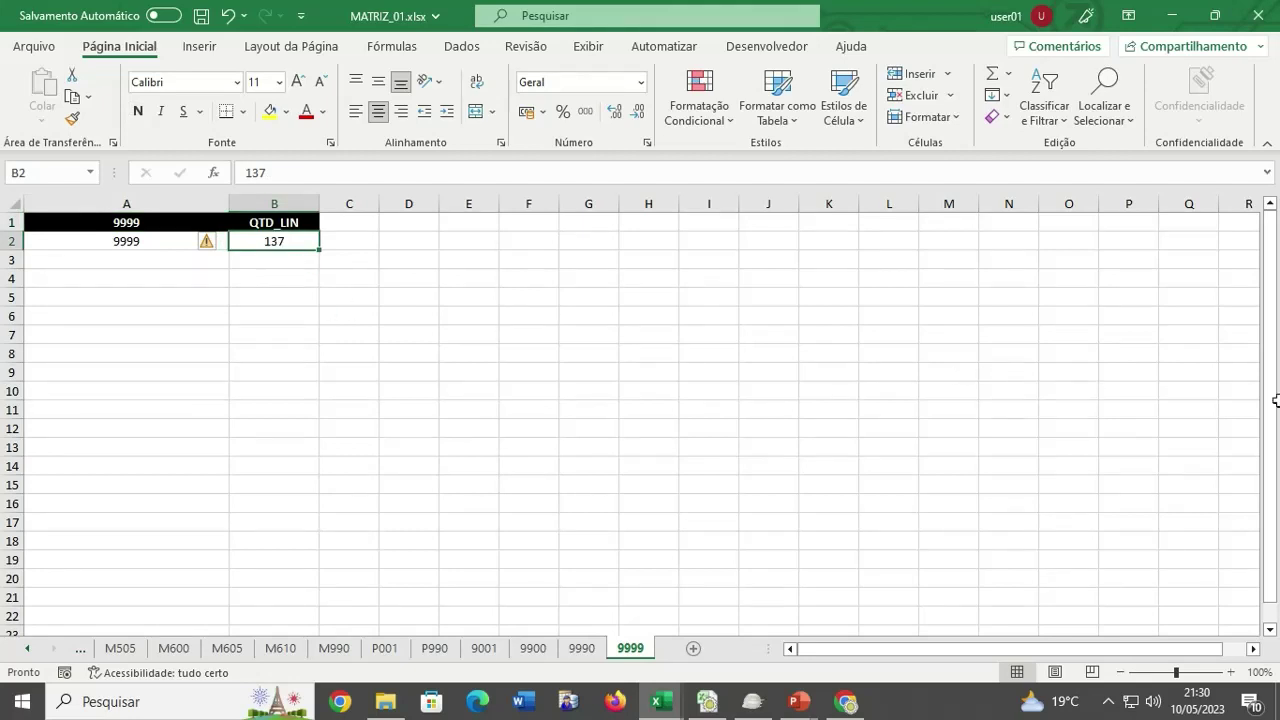
pyautogui.write('217')
pyautogui.press('Return')
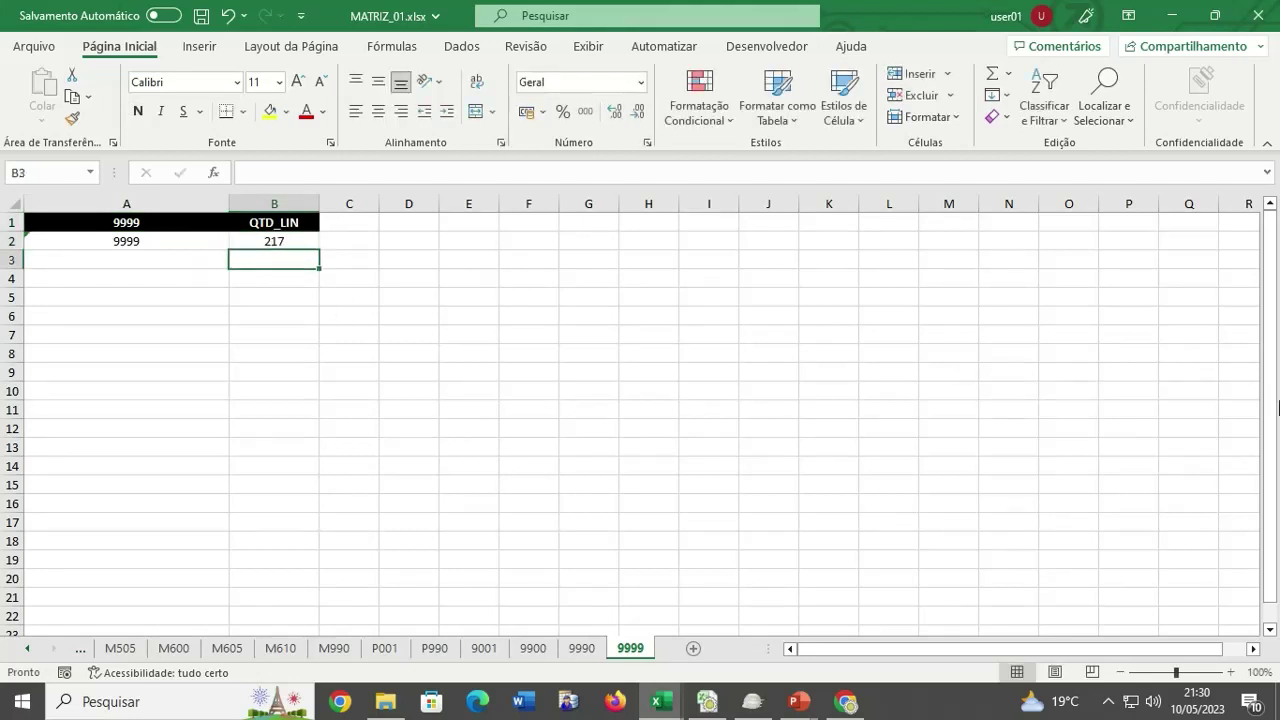
pyautogui.click(538, 648)
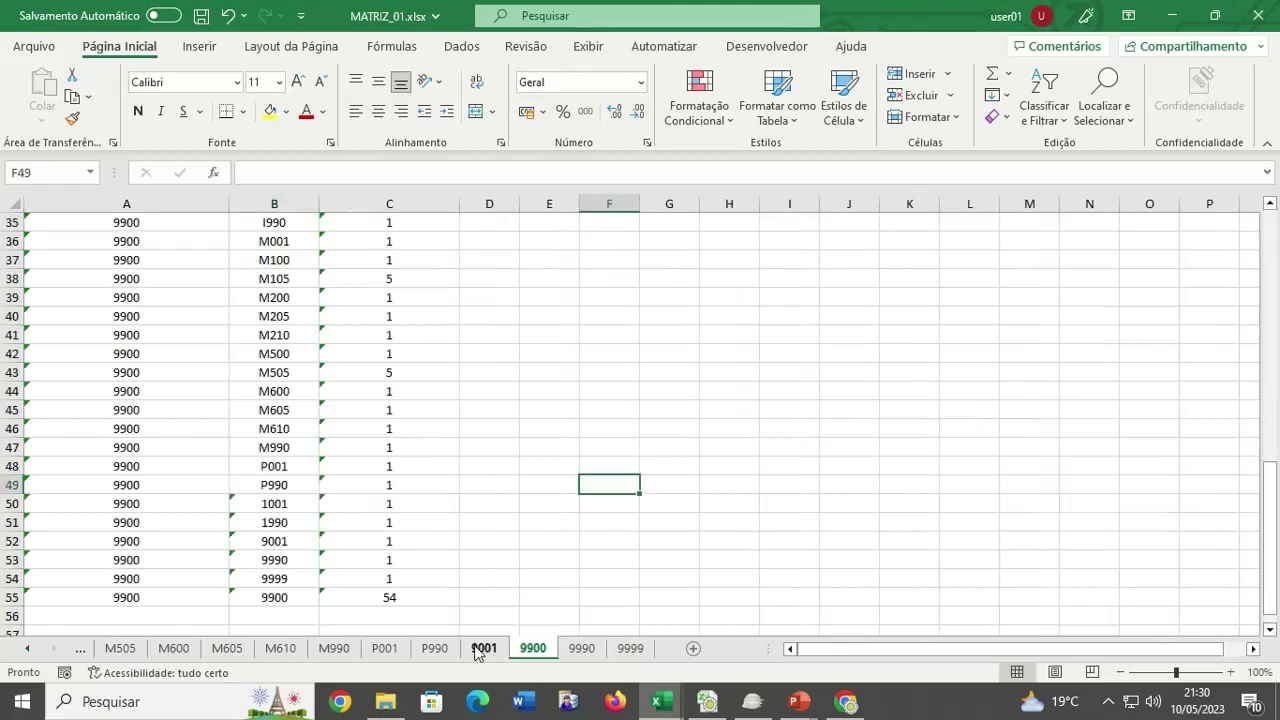
# Review the sheets from 9001 back through M505, and recheck the QTD_LIN total on the 9999 sheet.
pyautogui.click(483, 648)
pyautogui.click(434, 648)
pyautogui.click(385, 648)
pyautogui.click(334, 648)
pyautogui.click(280, 648)
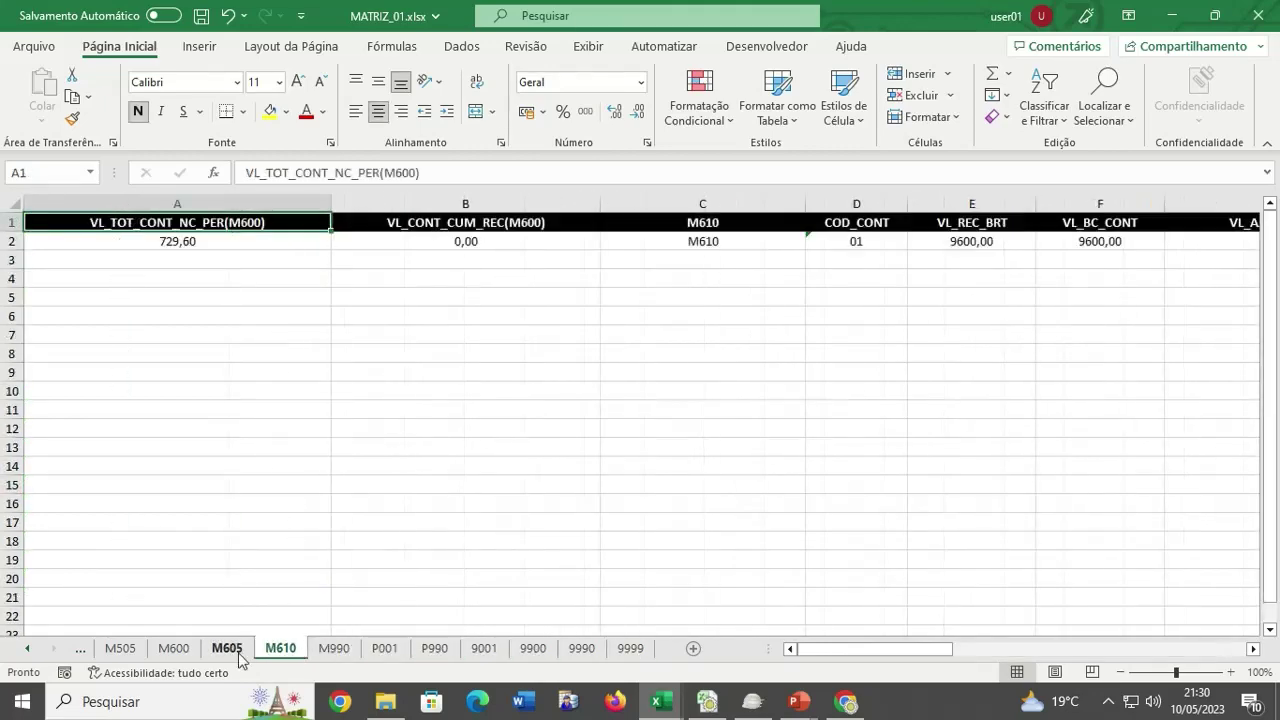
pyautogui.click(227, 648)
pyautogui.click(173, 648)
pyautogui.click(120, 648)
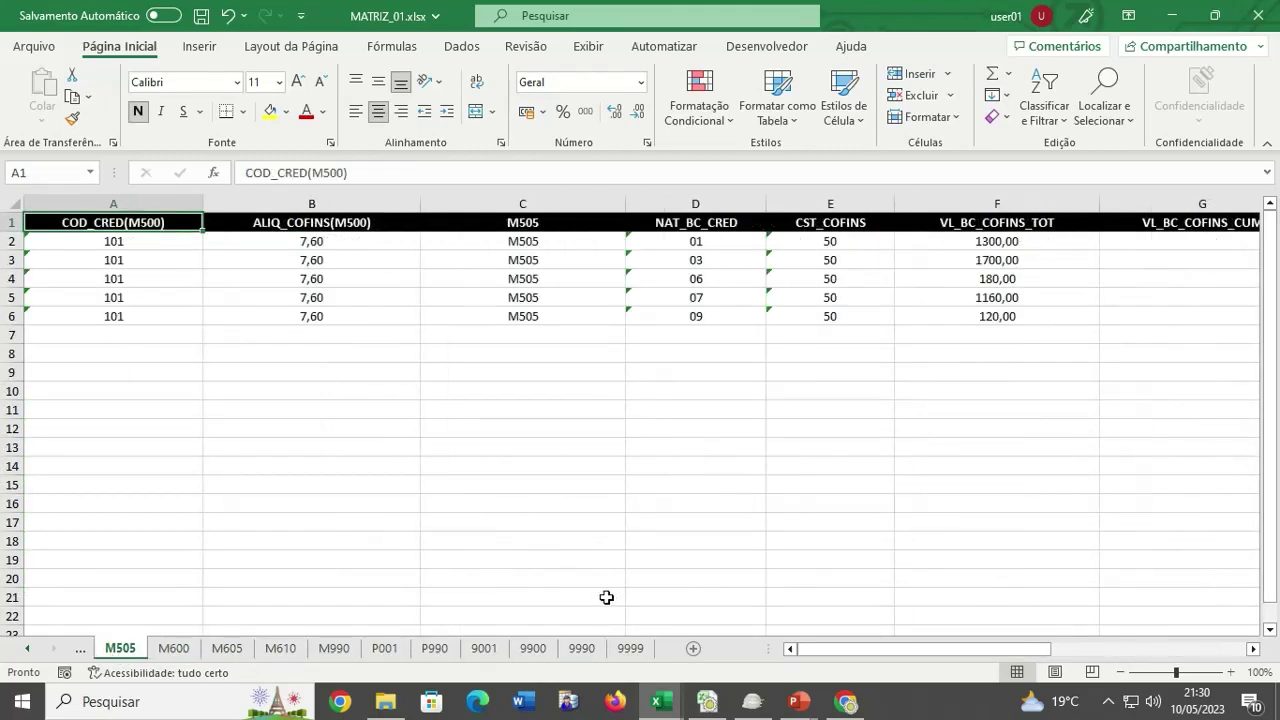
pyautogui.click(630, 648)
pyautogui.click(524, 412)
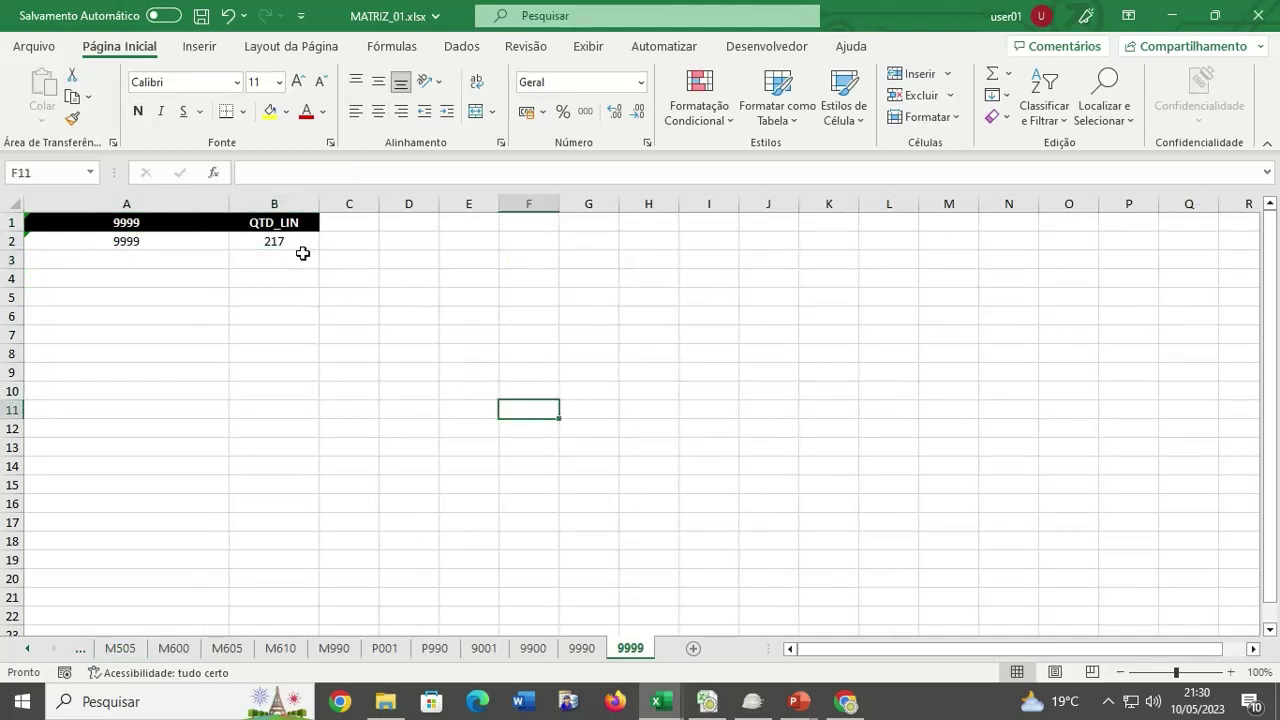
pyautogui.click(300, 241)
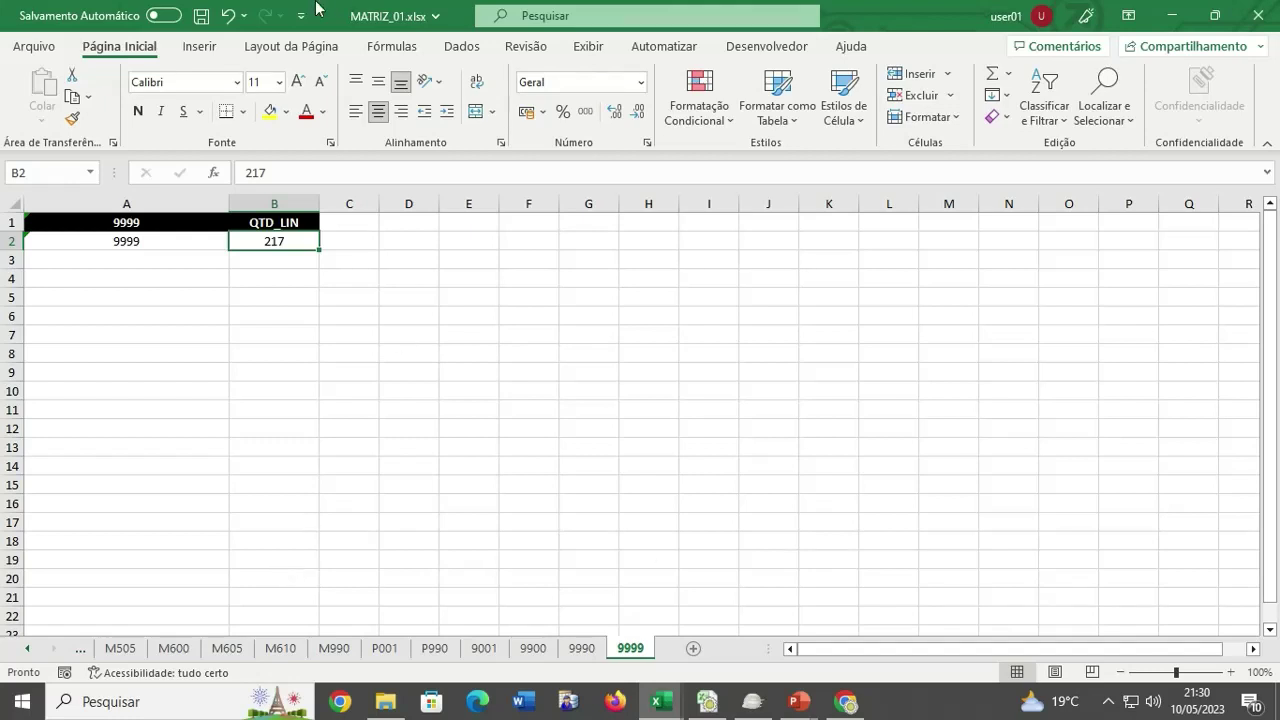
# Save MATRIZ_01.xlsx and close it together with the FILIAL_02.xlsx and FILIAL_01.xlsx workbooks.
pyautogui.click(202, 16)
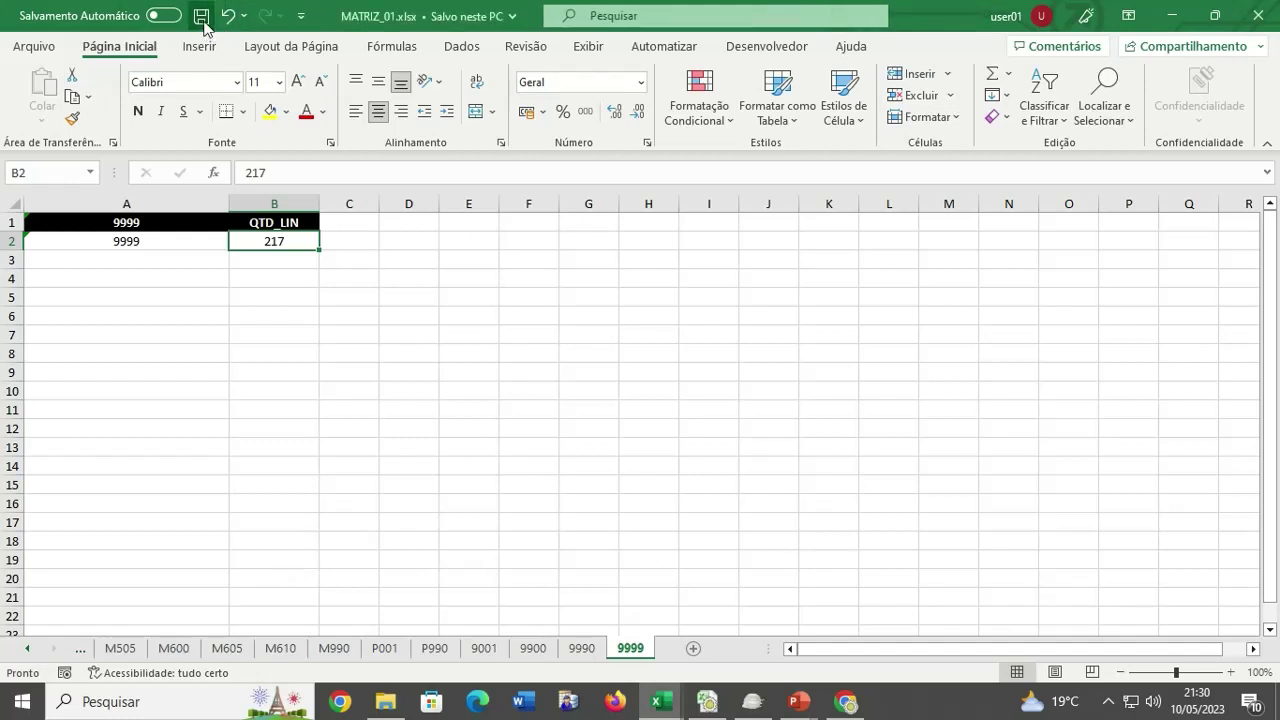
pyautogui.click(1258, 16)
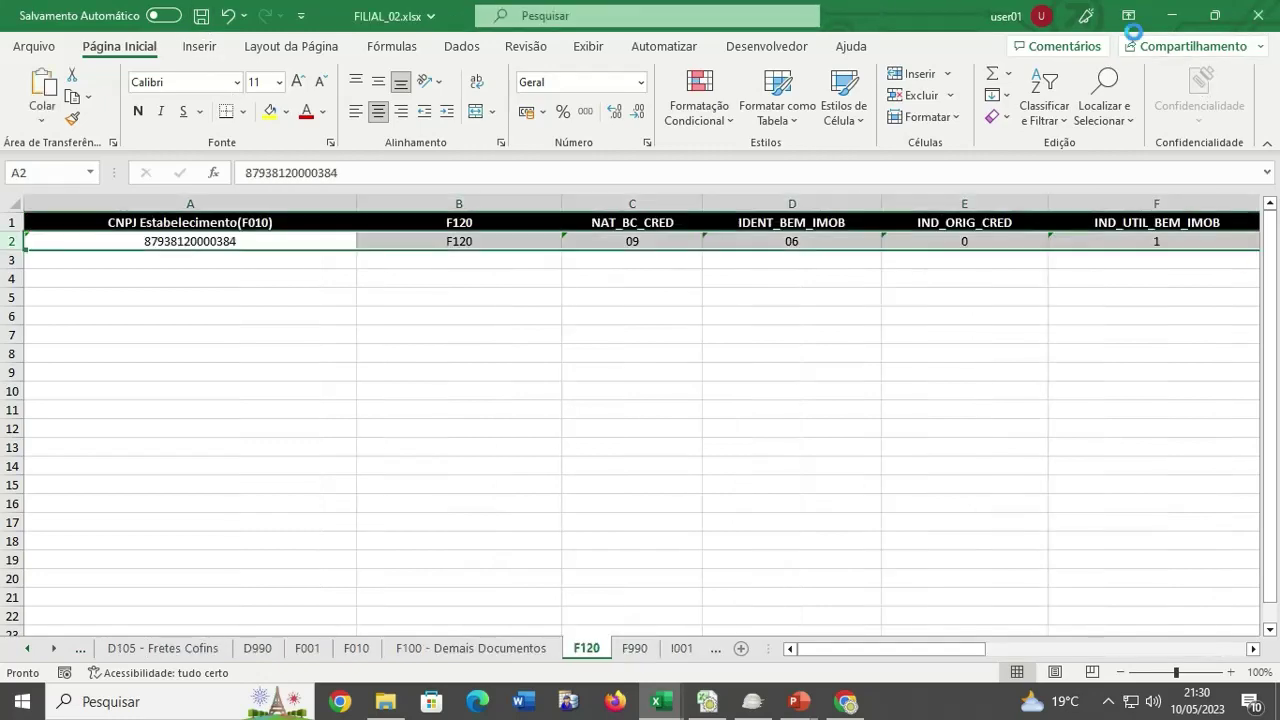
pyautogui.click(1258, 16)
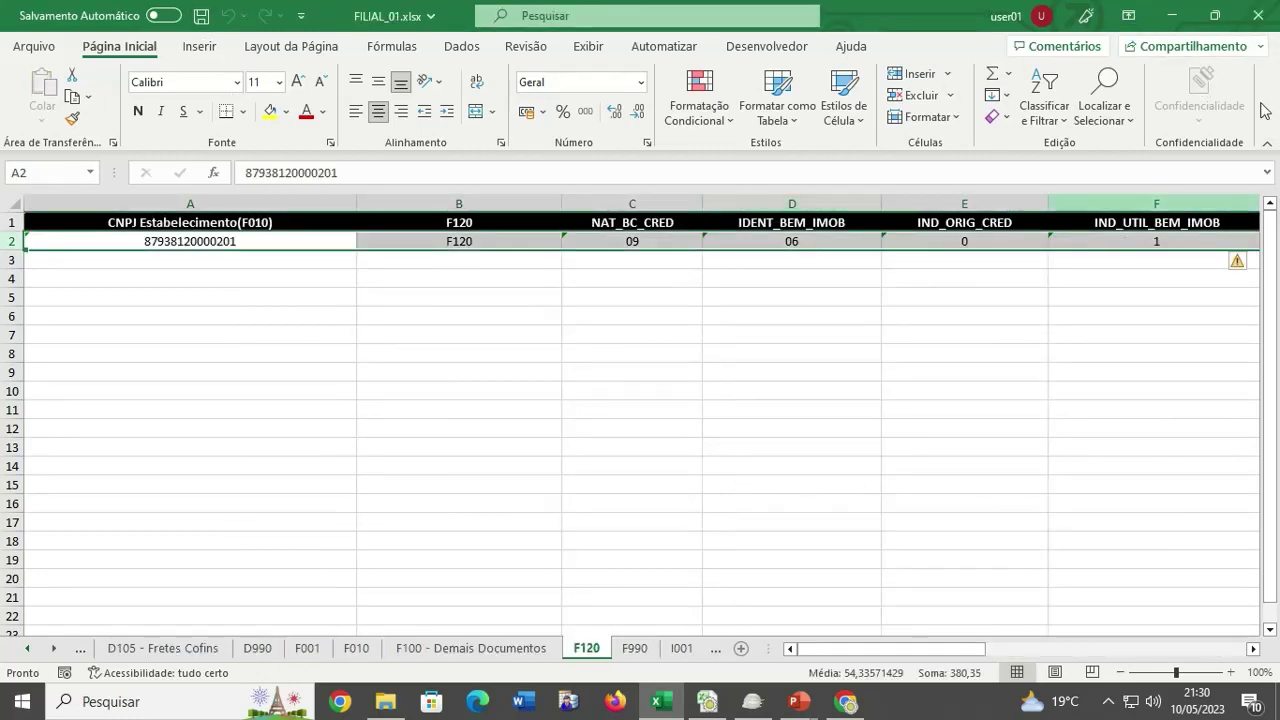
pyautogui.click(1258, 16)
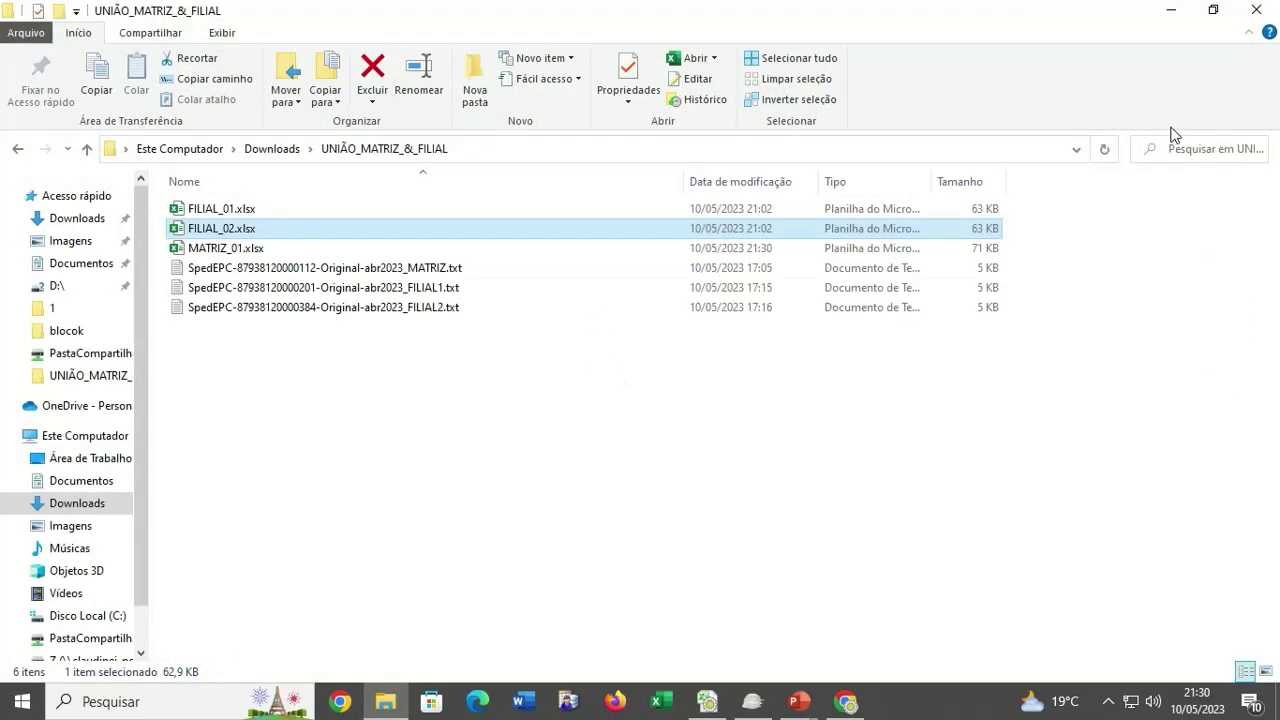
pyautogui.click(441, 506)
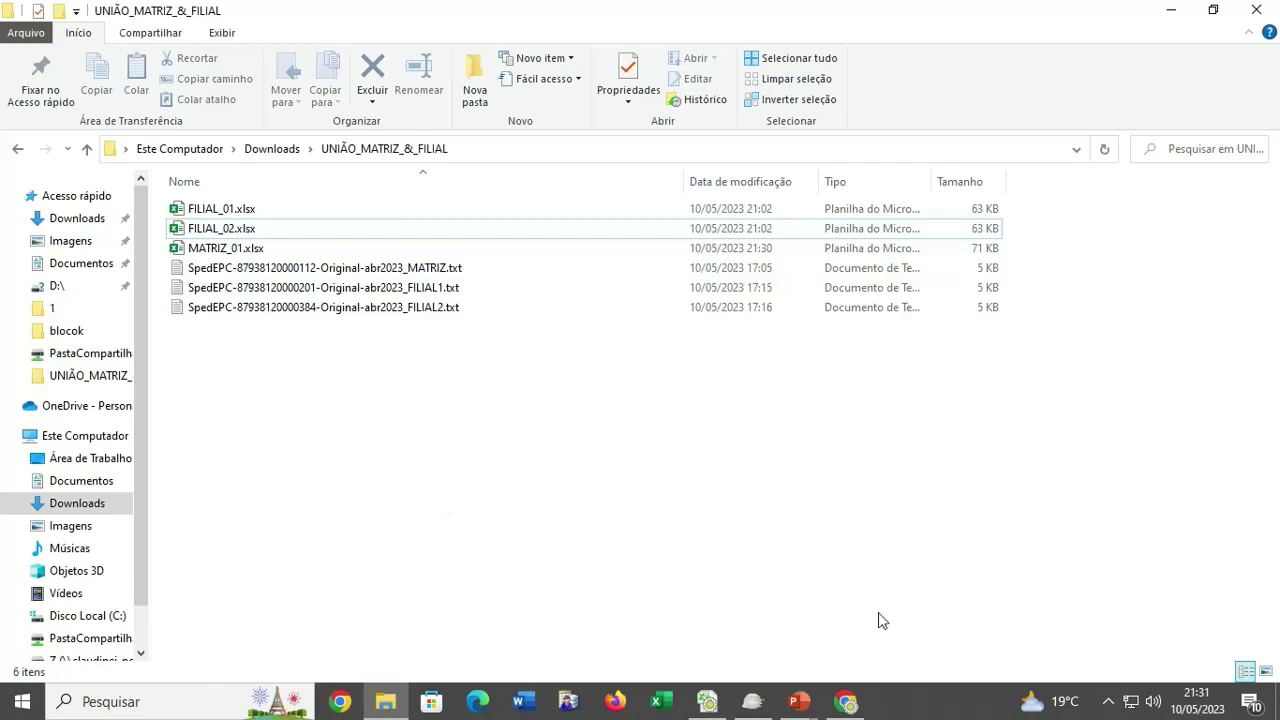
# Switch to SPED XML EXCEL SYSCONV and open the single-SPED Excel to TXT export, set to PIS/COFINS.
pyautogui.click(706, 701)
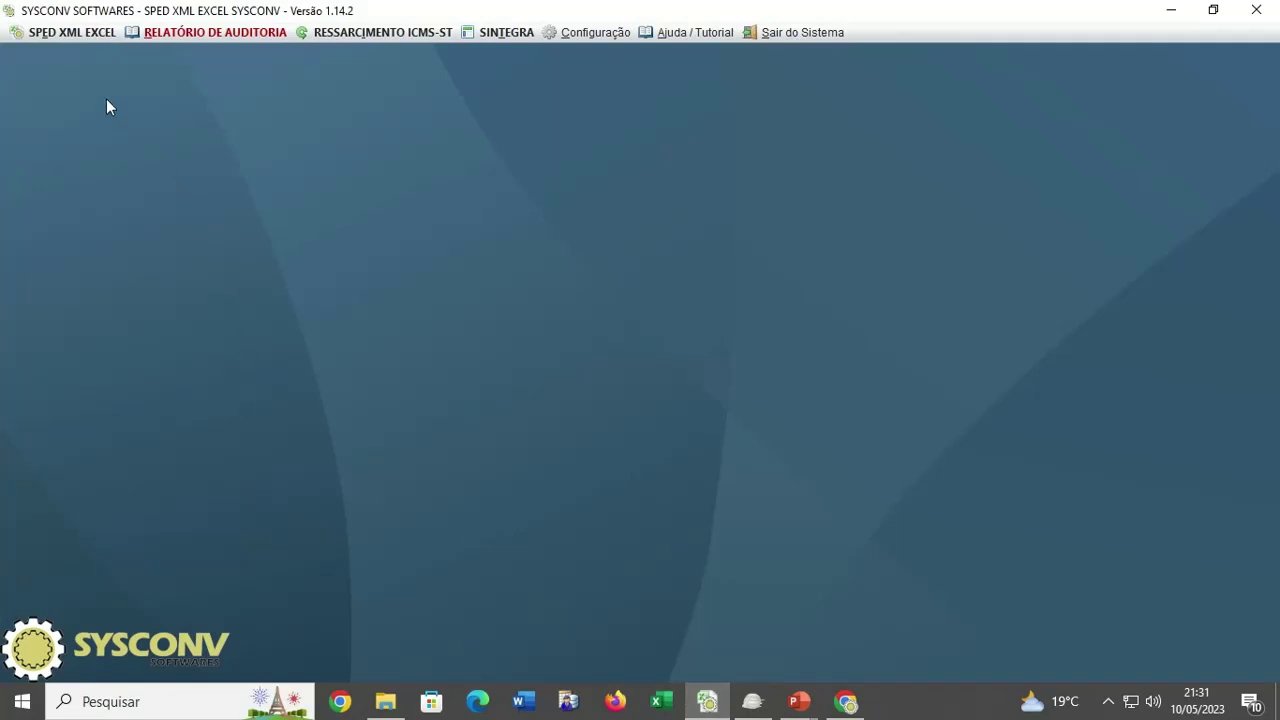
pyautogui.click(68, 36)
pyautogui.moveTo(70, 66)
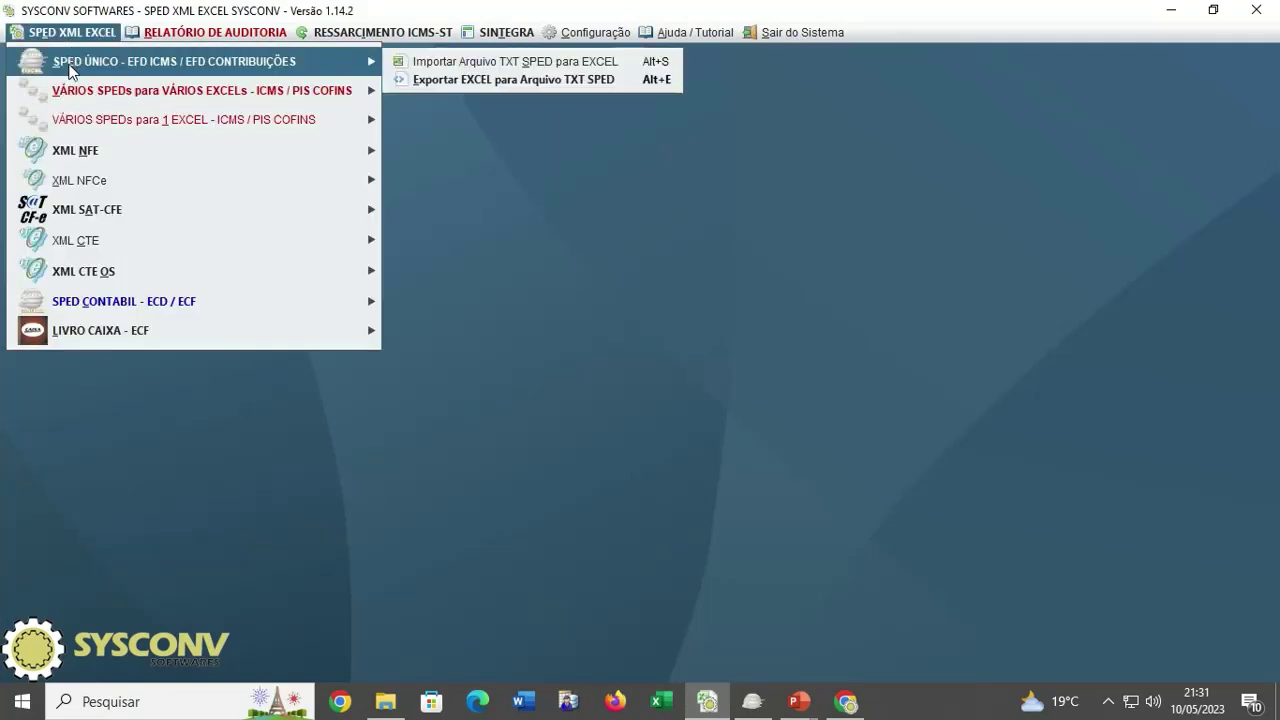
pyautogui.click(457, 80)
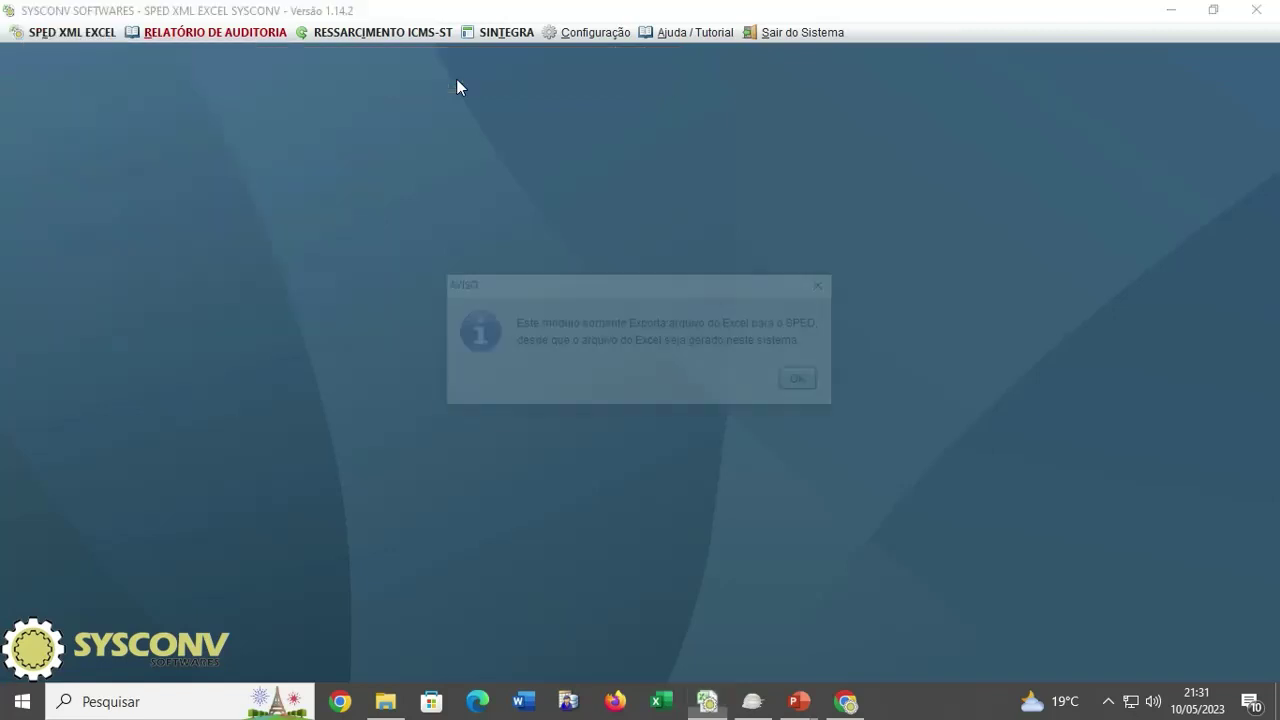
pyautogui.click(805, 380)
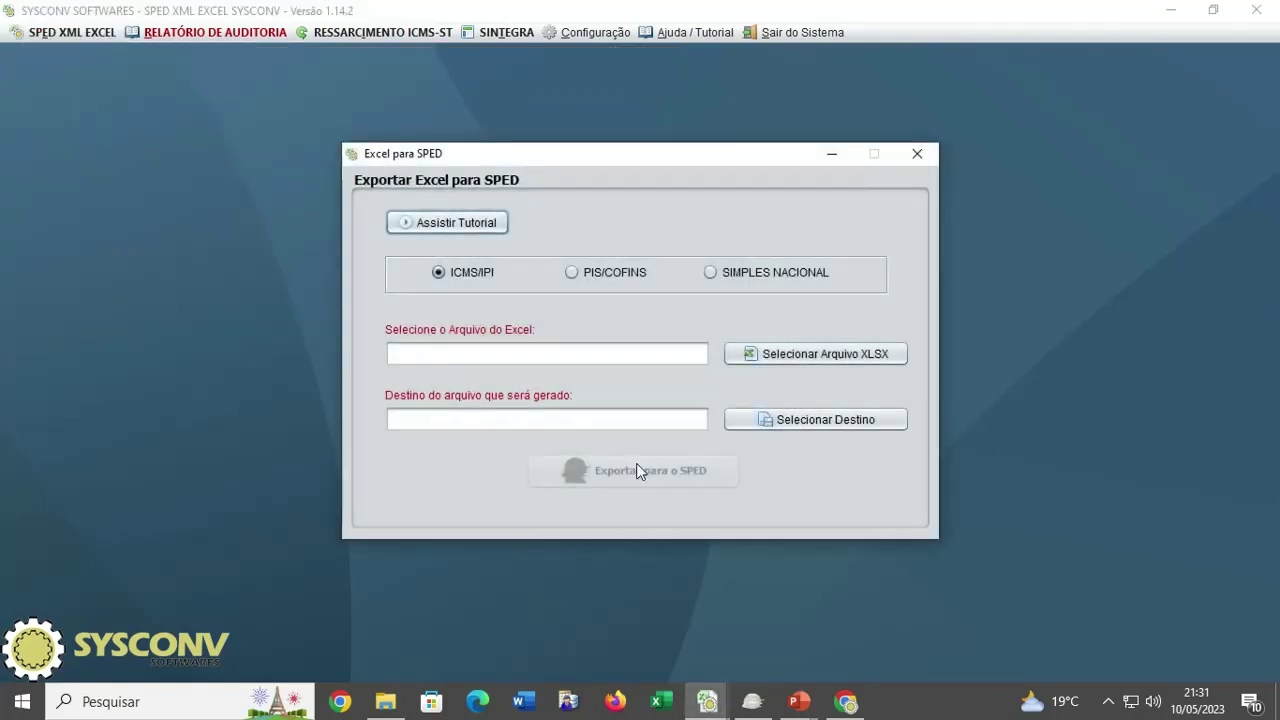
pyautogui.click(600, 272)
# Choose MATRIZ_01.xlsx from the UNIÃO_MATRIZ_&_FILIAL folder in Downloads as the Excel file to export.
pyautogui.click(855, 353)
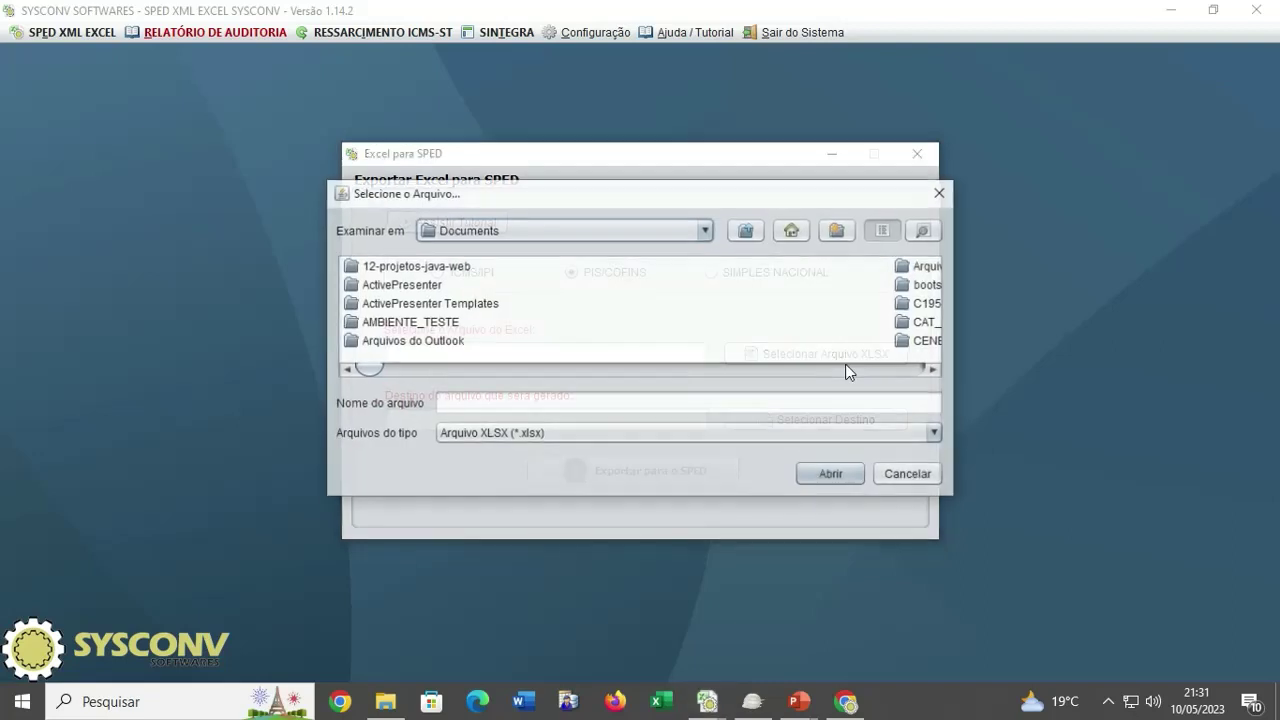
pyautogui.click(707, 231)
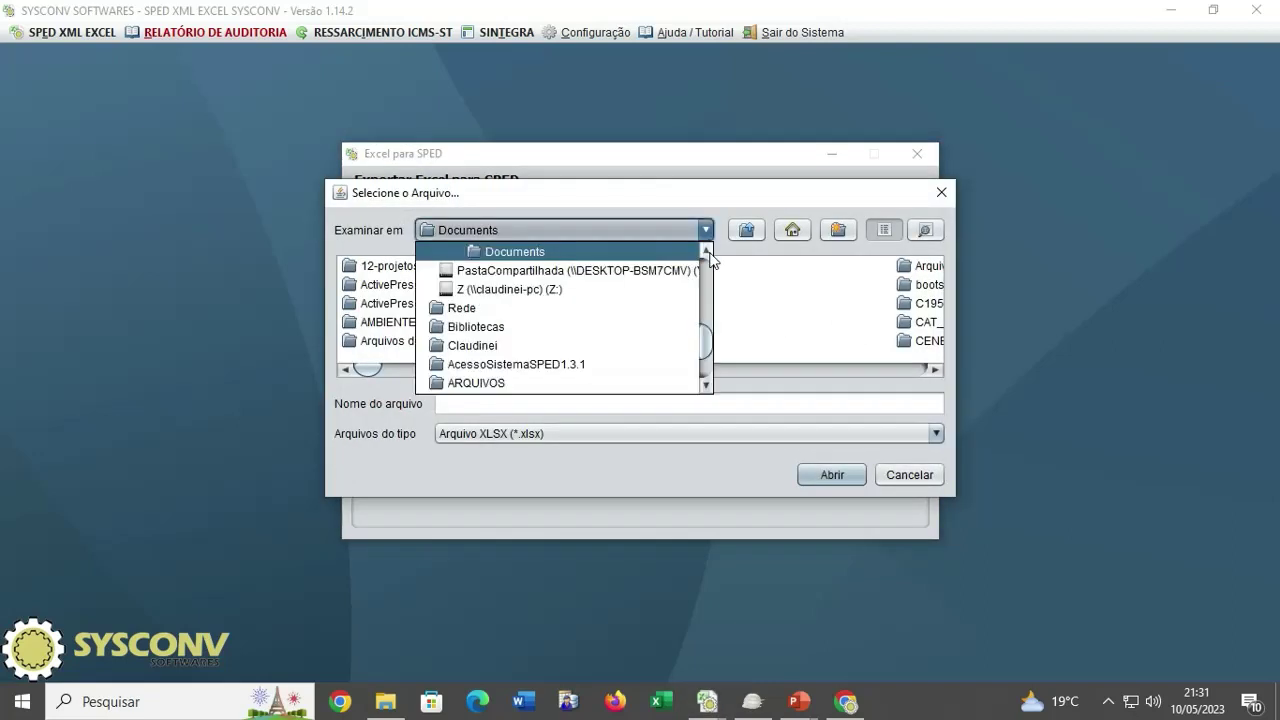
pyautogui.scroll(3, 545, 303)
pyautogui.click(545, 291)
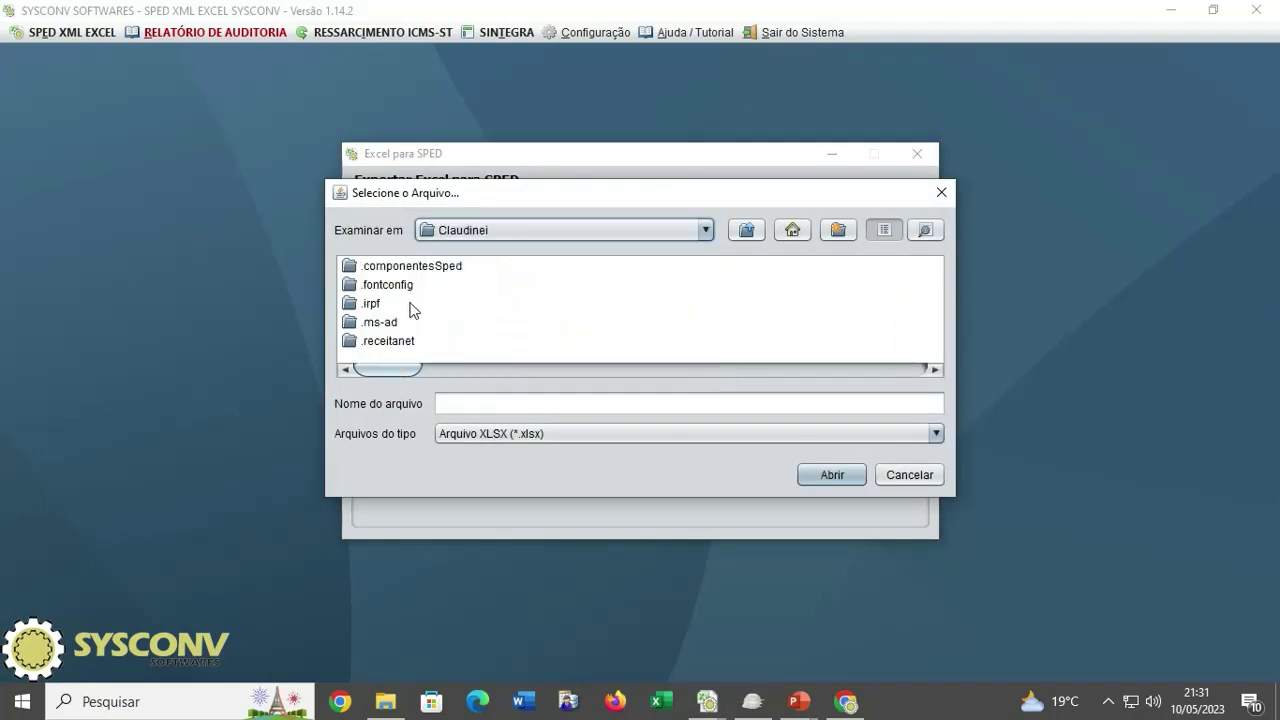
pyautogui.scroll(-5, 420, 320)
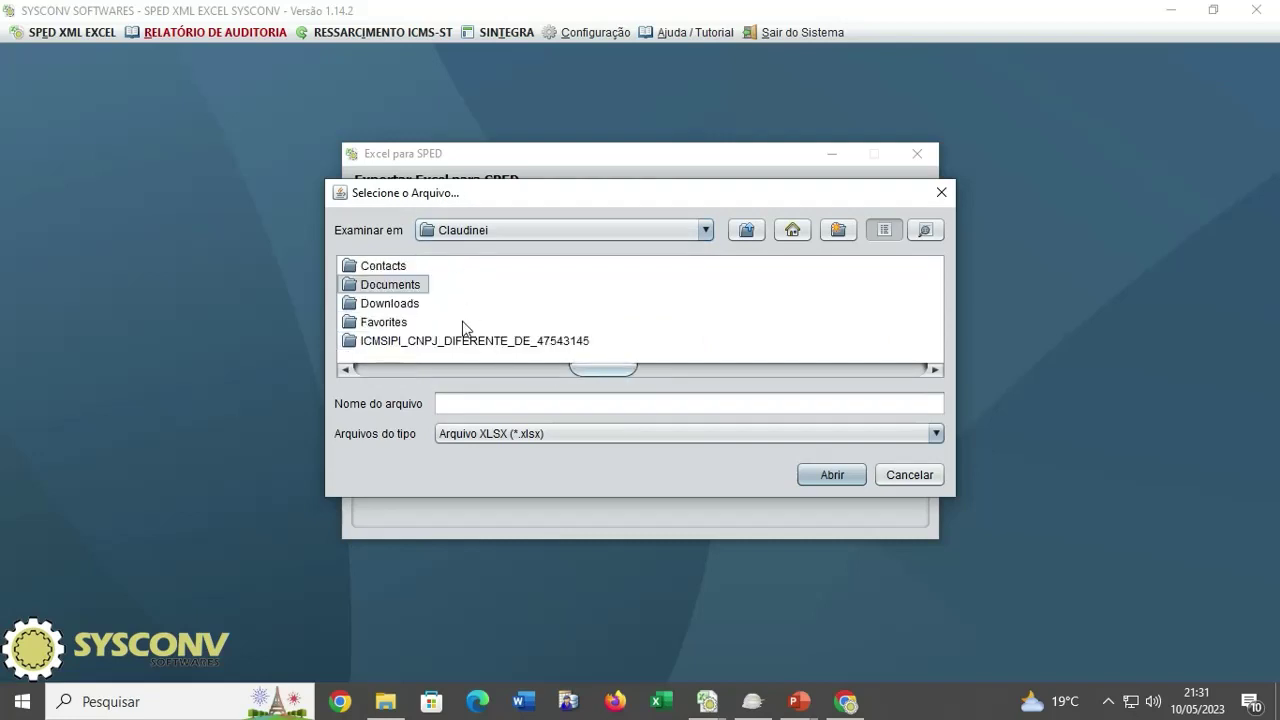
pyautogui.doubleClick(400, 304)
pyautogui.click(389, 325)
pyautogui.scroll(-5, 389, 336)
pyautogui.click(631, 340)
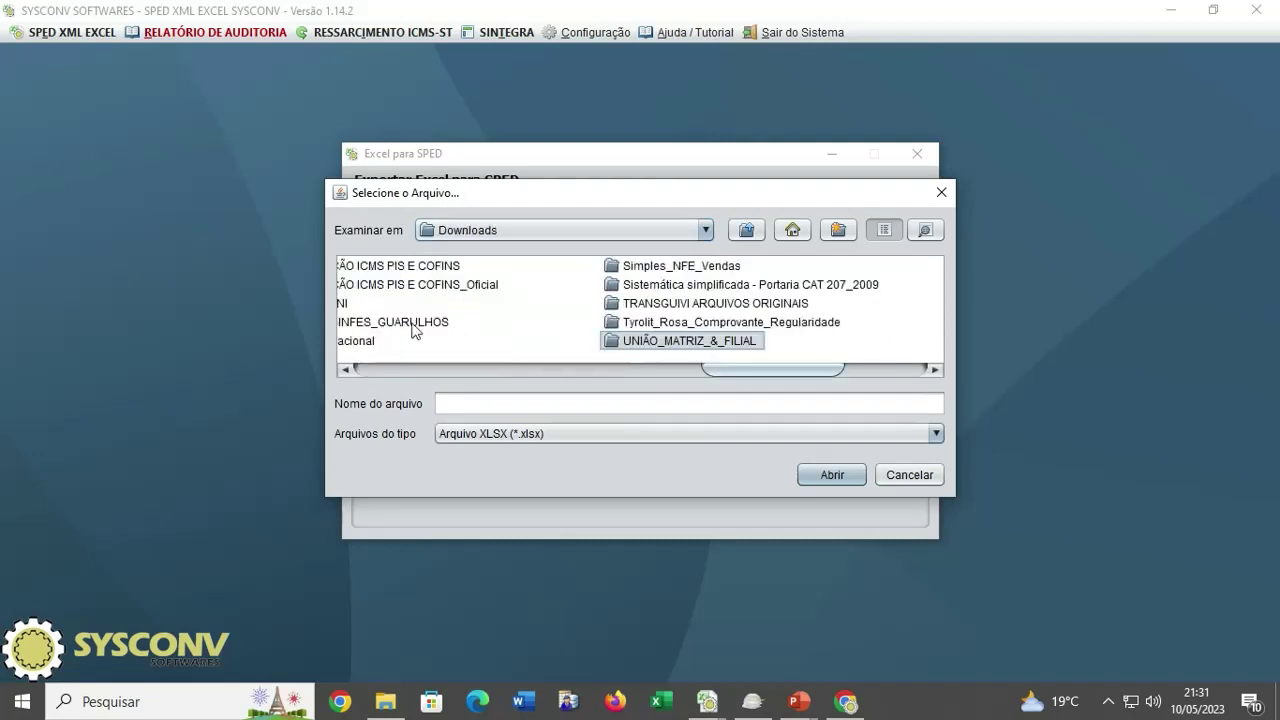
pyautogui.doubleClick(634, 342)
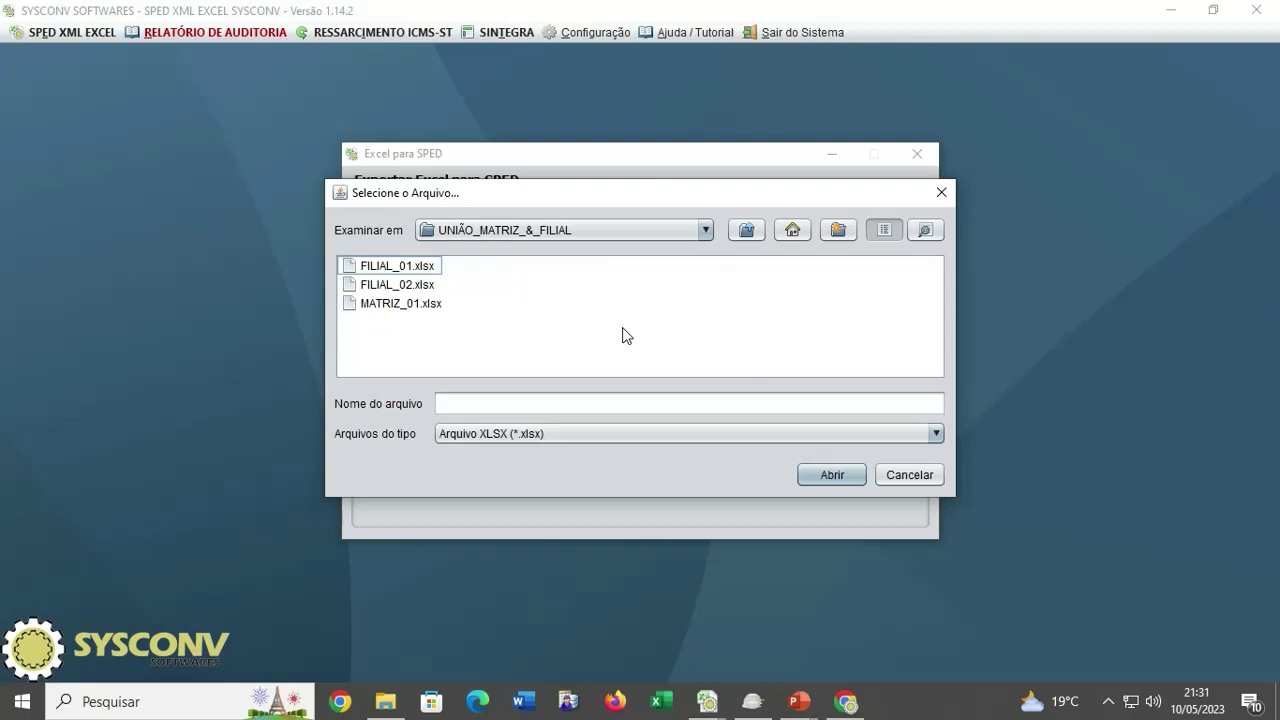
pyautogui.doubleClick(402, 304)
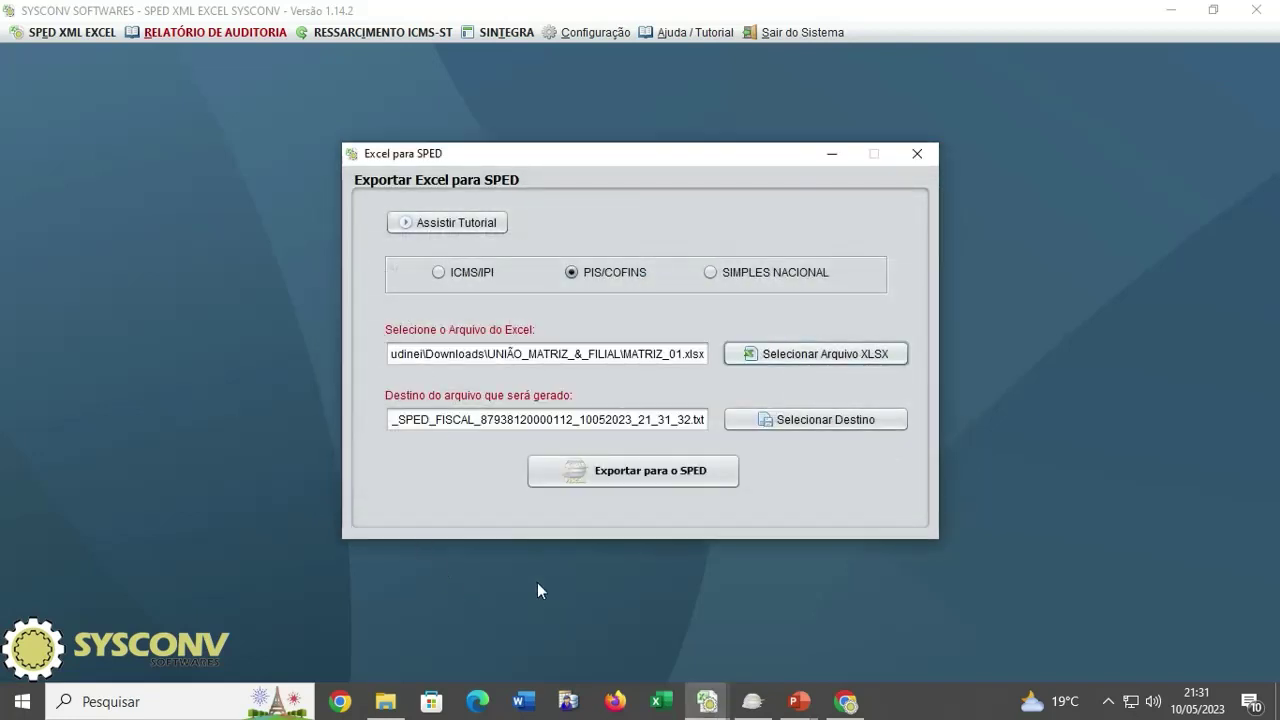
# Export the workbook to a SPED text file at the suggested destination and close the export window.
pyautogui.click(654, 478)
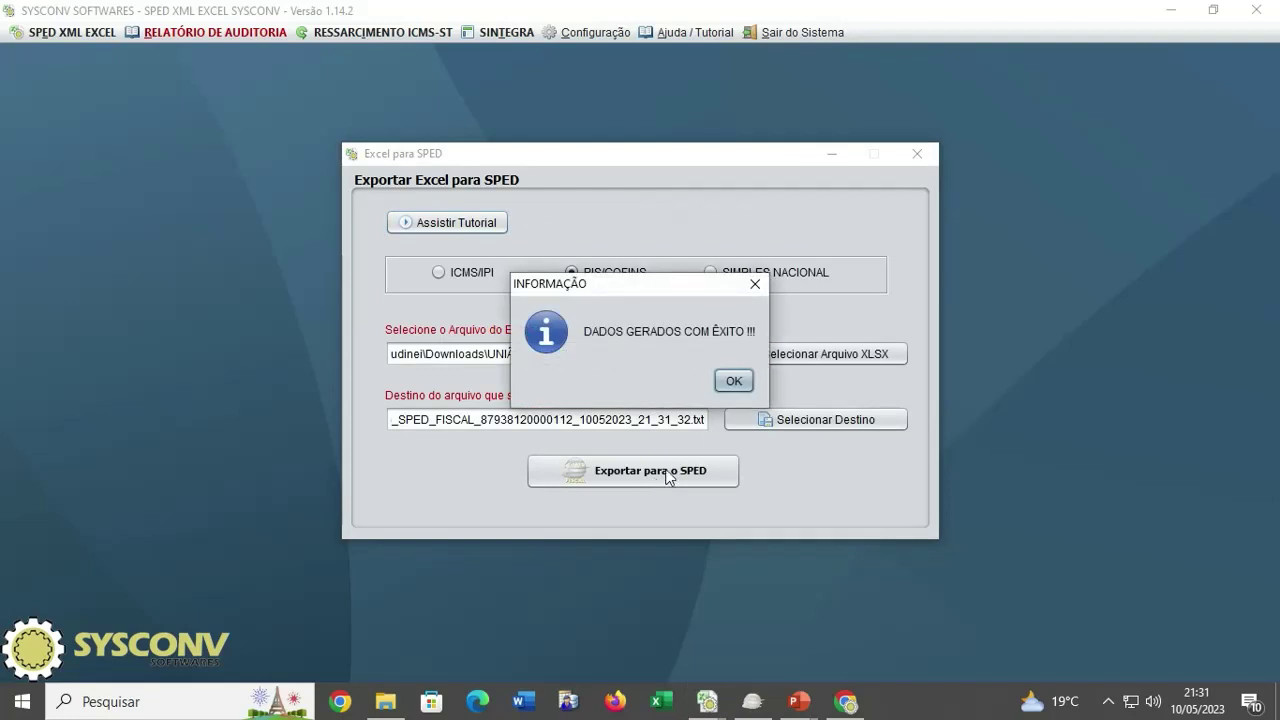
pyautogui.click(740, 388)
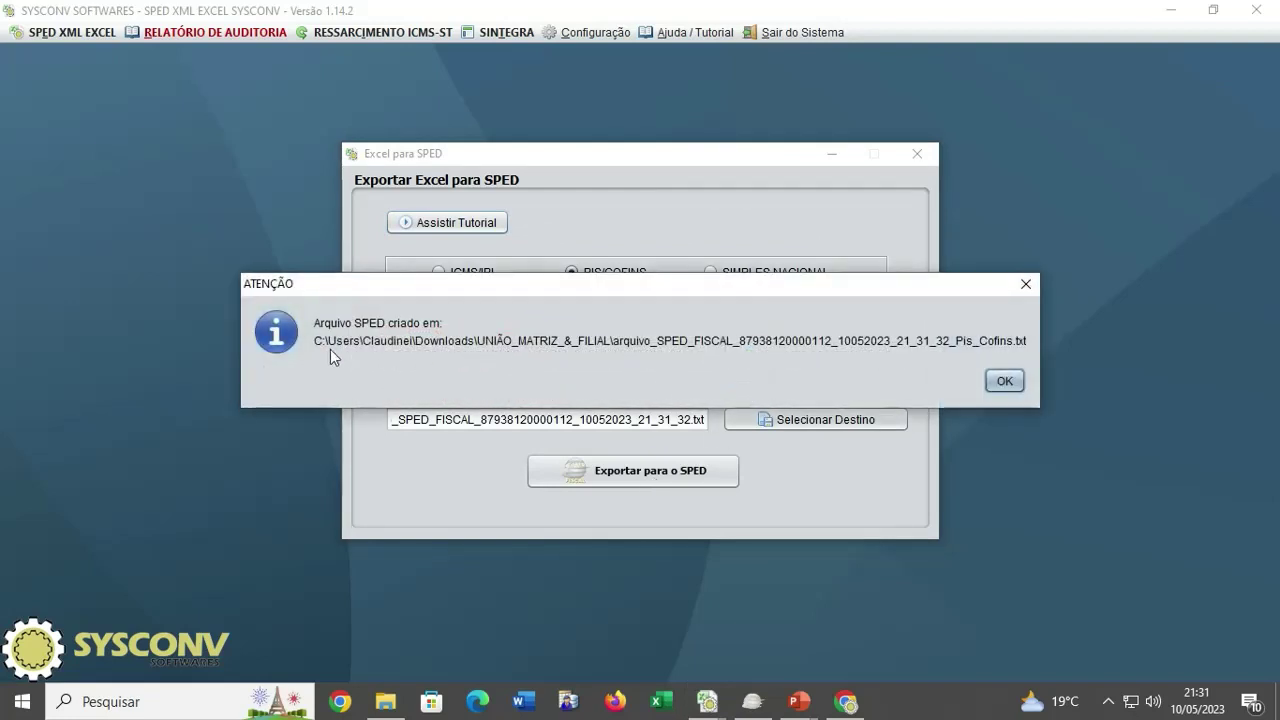
pyautogui.click(1004, 381)
pyautogui.click(917, 153)
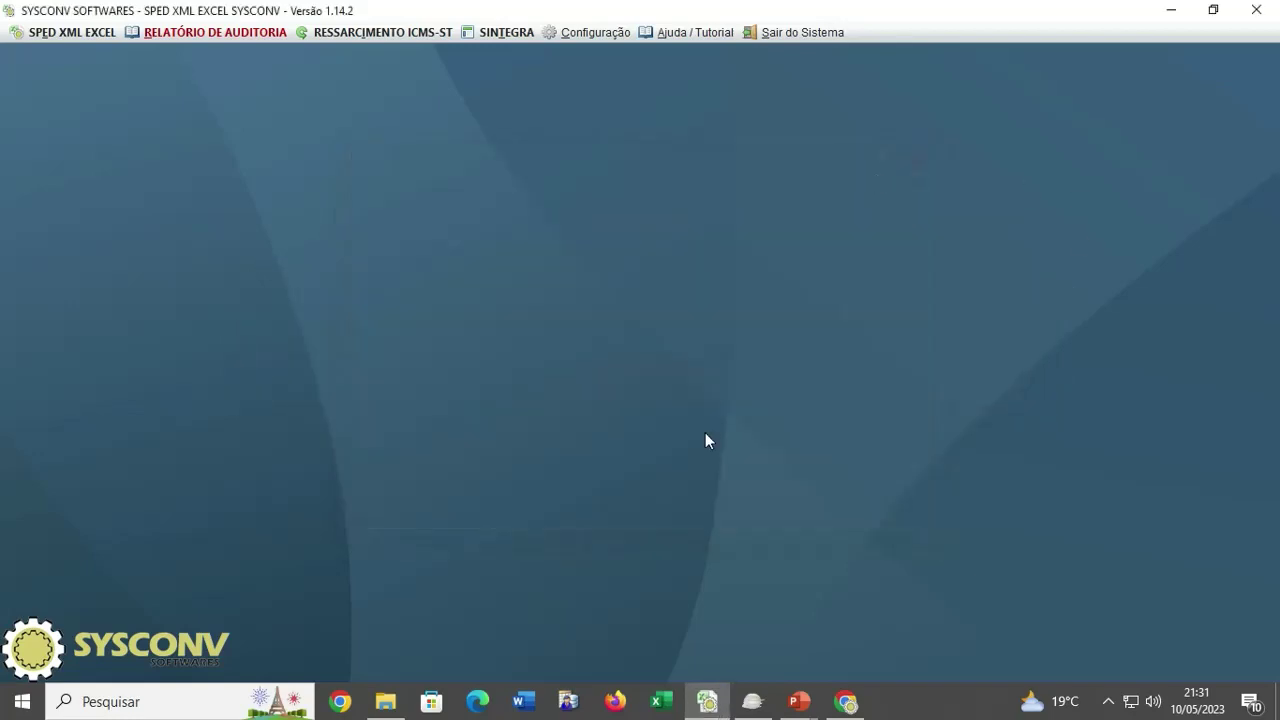
# Switch to EFD Contribuições, close the open bookkeeping and delete the EMPRESA TESTE - MATRIZ - ESTABELECIMENTO 01 bookkeeping.
pyautogui.click(733, 708)
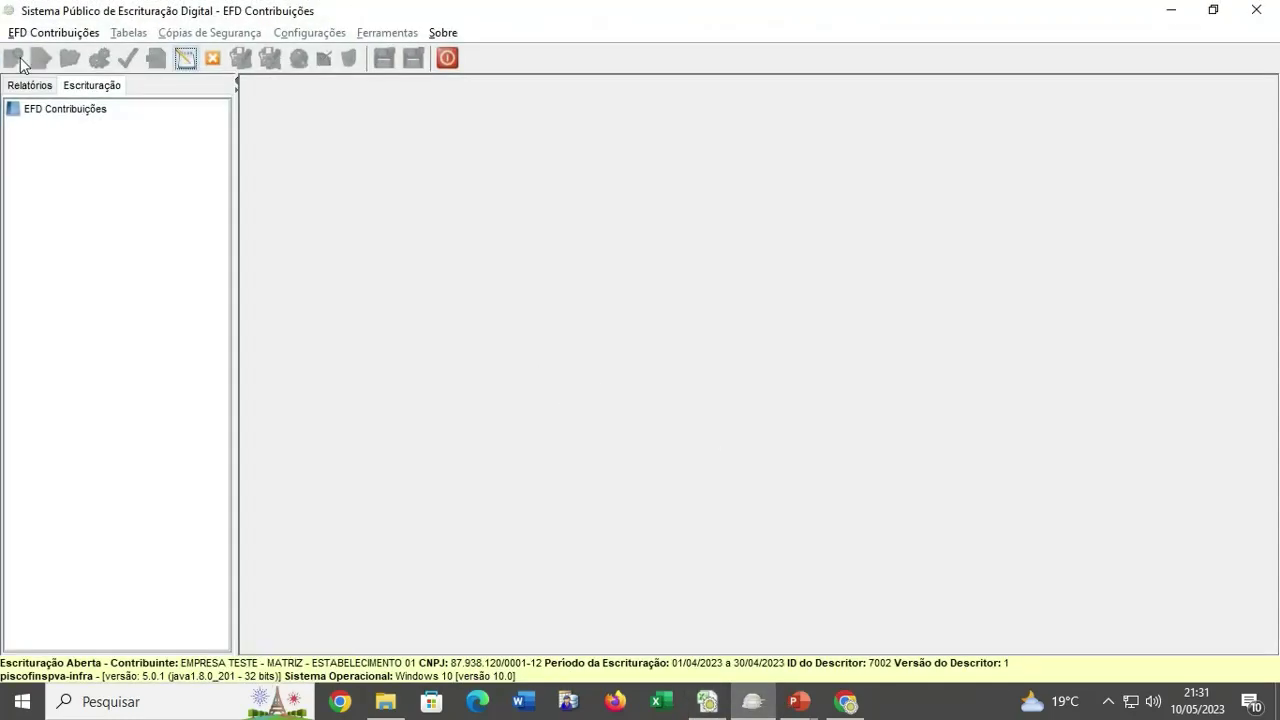
pyautogui.click(211, 59)
pyautogui.click(58, 33)
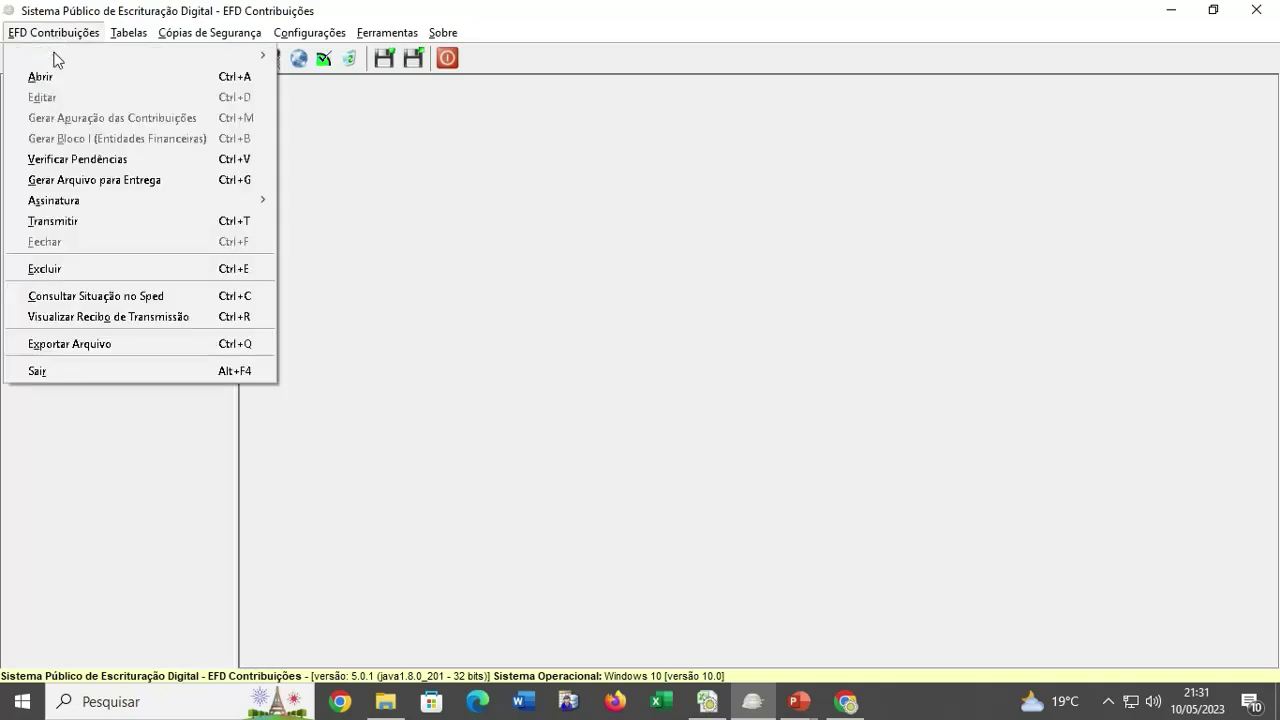
pyautogui.click(73, 268)
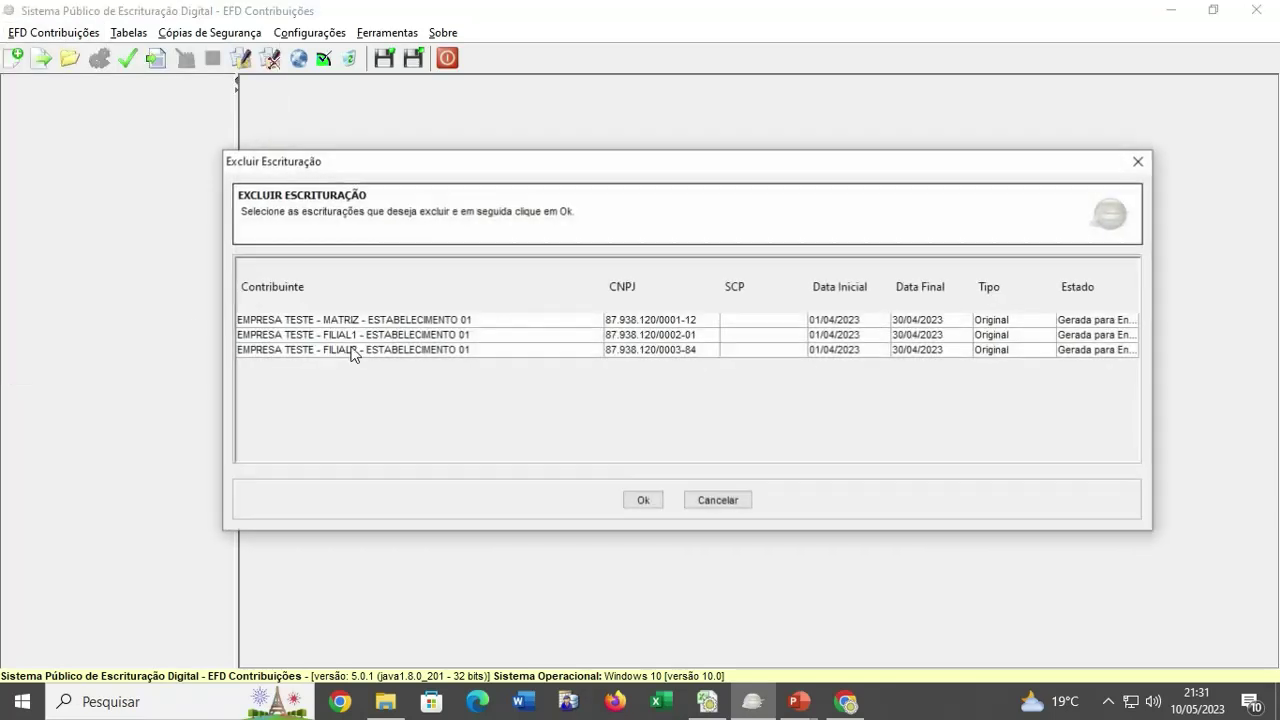
pyautogui.click(458, 322)
pyautogui.click(652, 505)
pyautogui.click(601, 372)
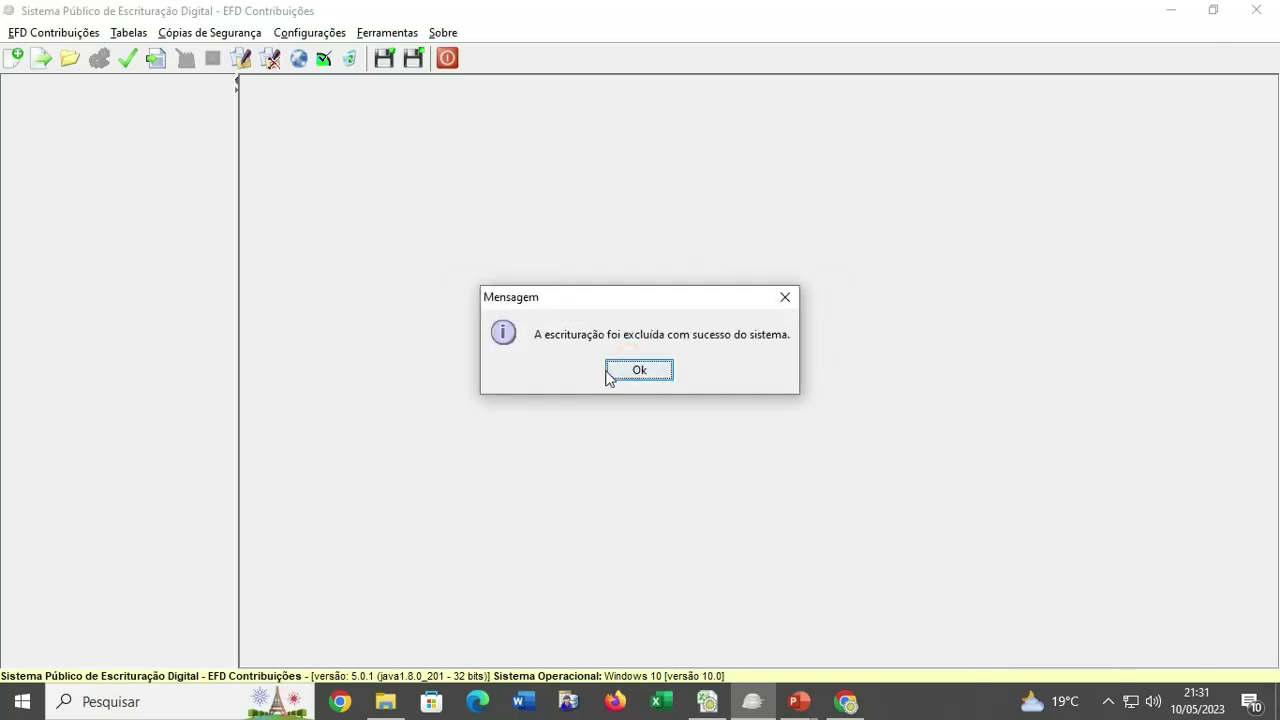
pyautogui.click(610, 376)
# Delete the EMPRESA TESTE - FILIAL1 - ESTABELECIMENTO 01 bookkeeping from the system.
pyautogui.click(44, 34)
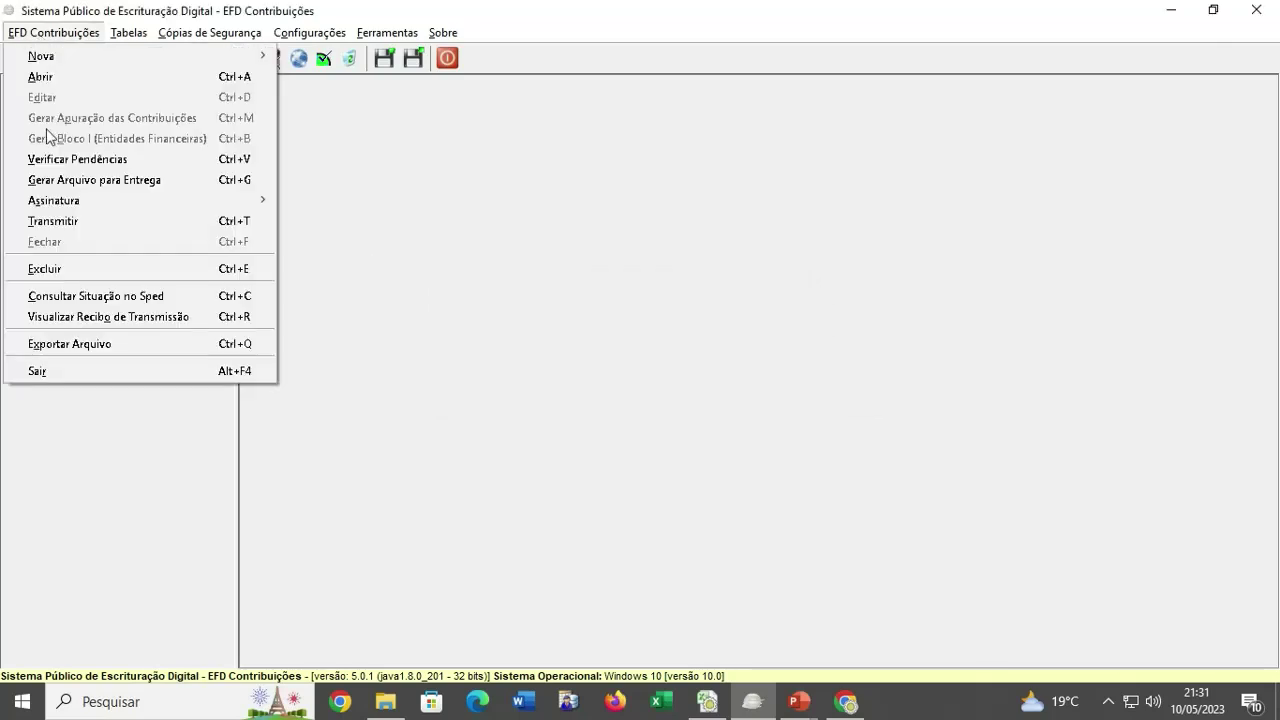
pyautogui.click(72, 266)
pyautogui.click(500, 320)
pyautogui.click(643, 500)
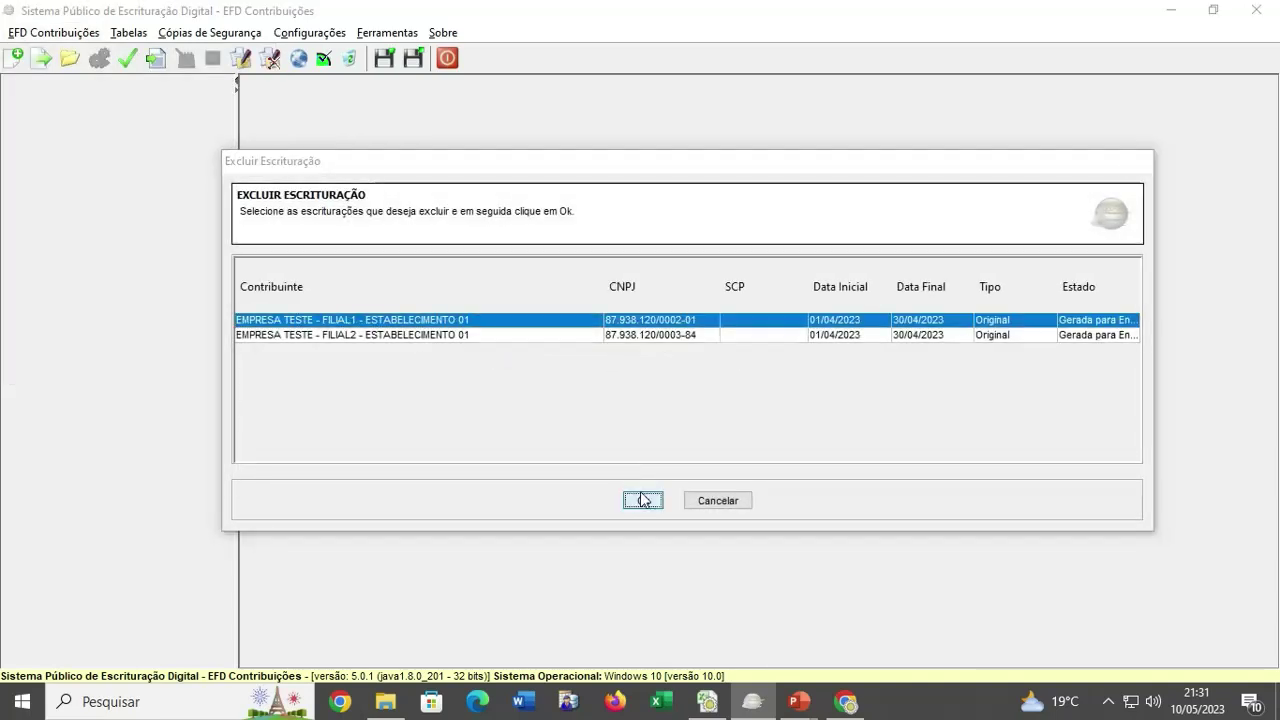
pyautogui.click(603, 371)
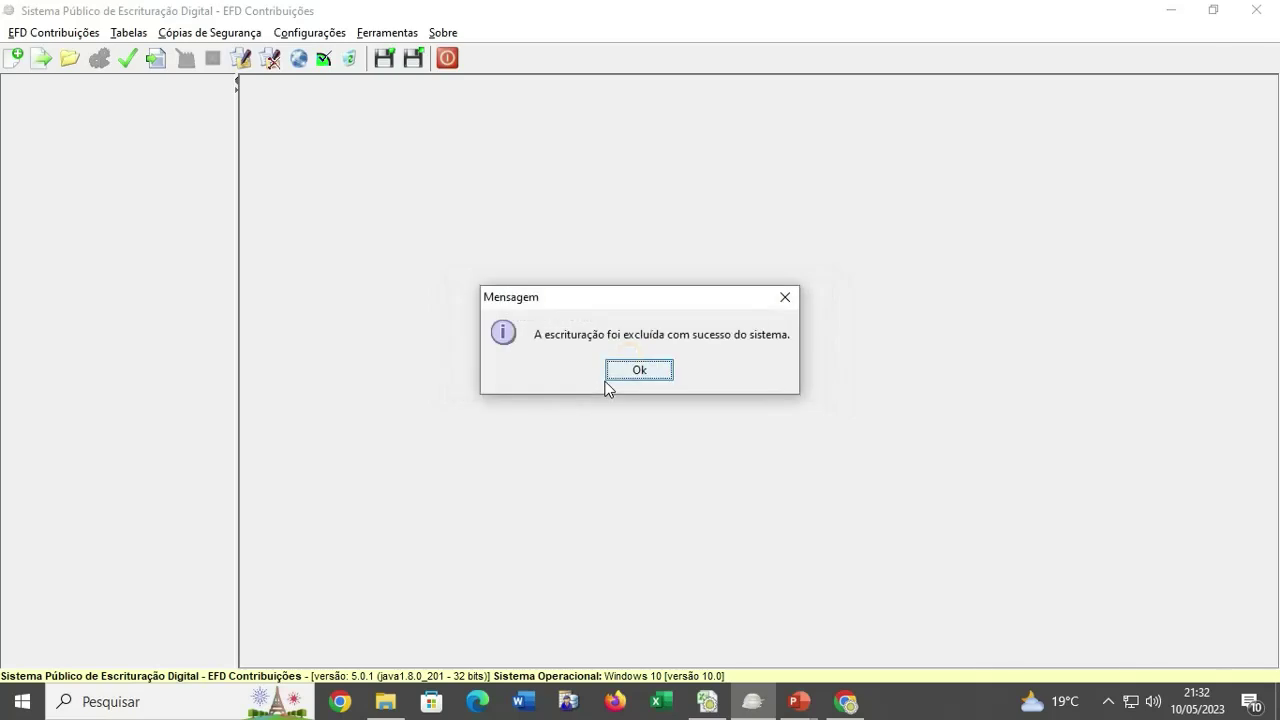
pyautogui.click(612, 377)
# Delete the EMPRESA TESTE - FILIAL2 - ESTABELECIMENTO 01 bookkeeping from the system.
pyautogui.click(55, 36)
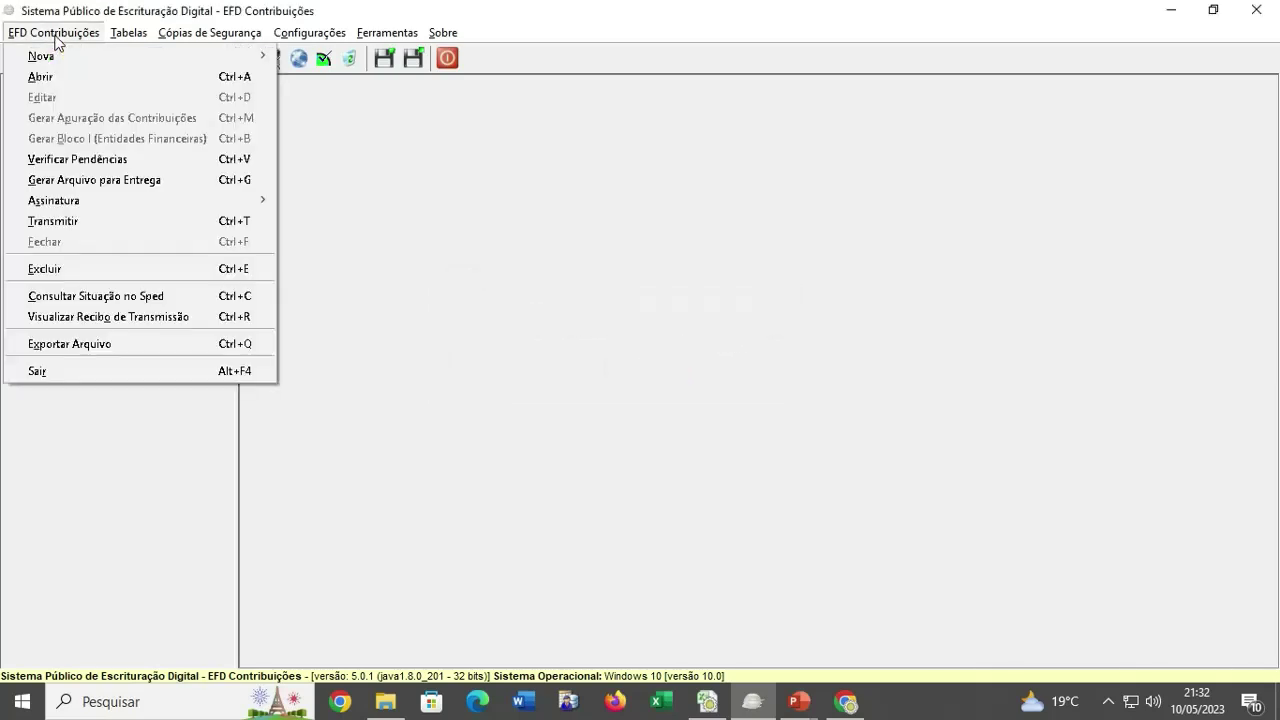
pyautogui.click(63, 268)
pyautogui.click(565, 320)
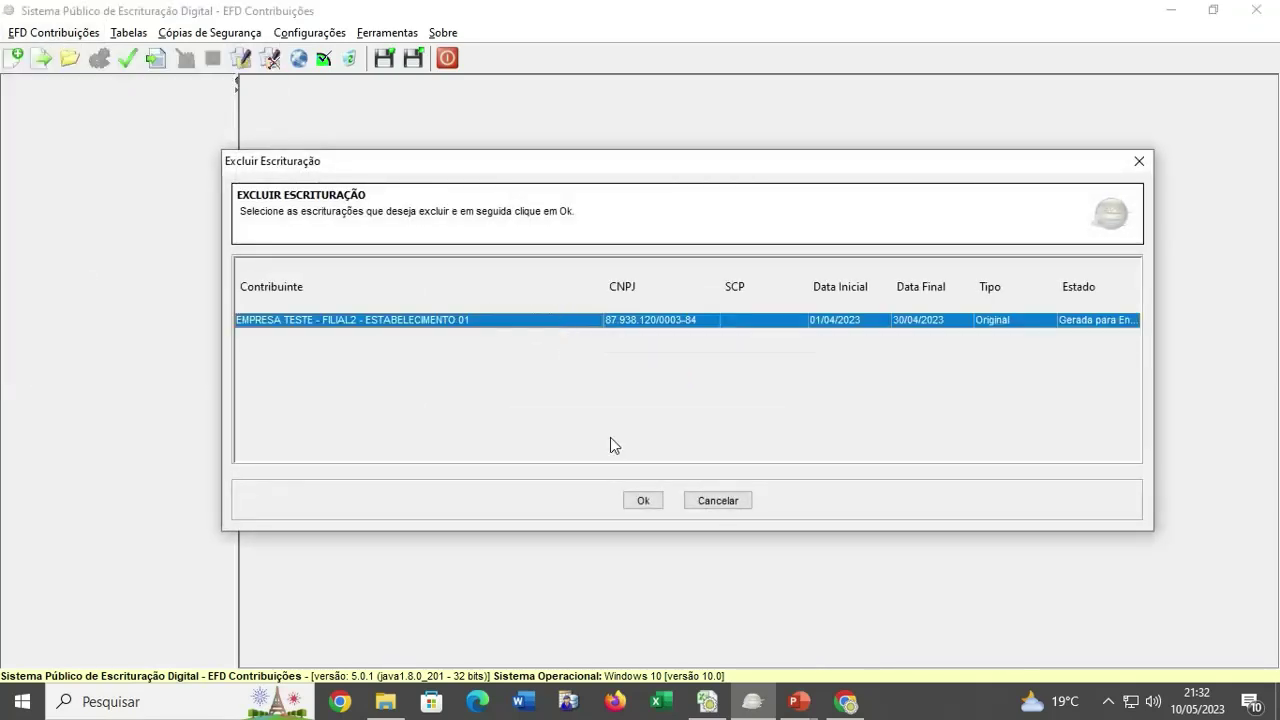
pyautogui.click(646, 504)
pyautogui.click(617, 376)
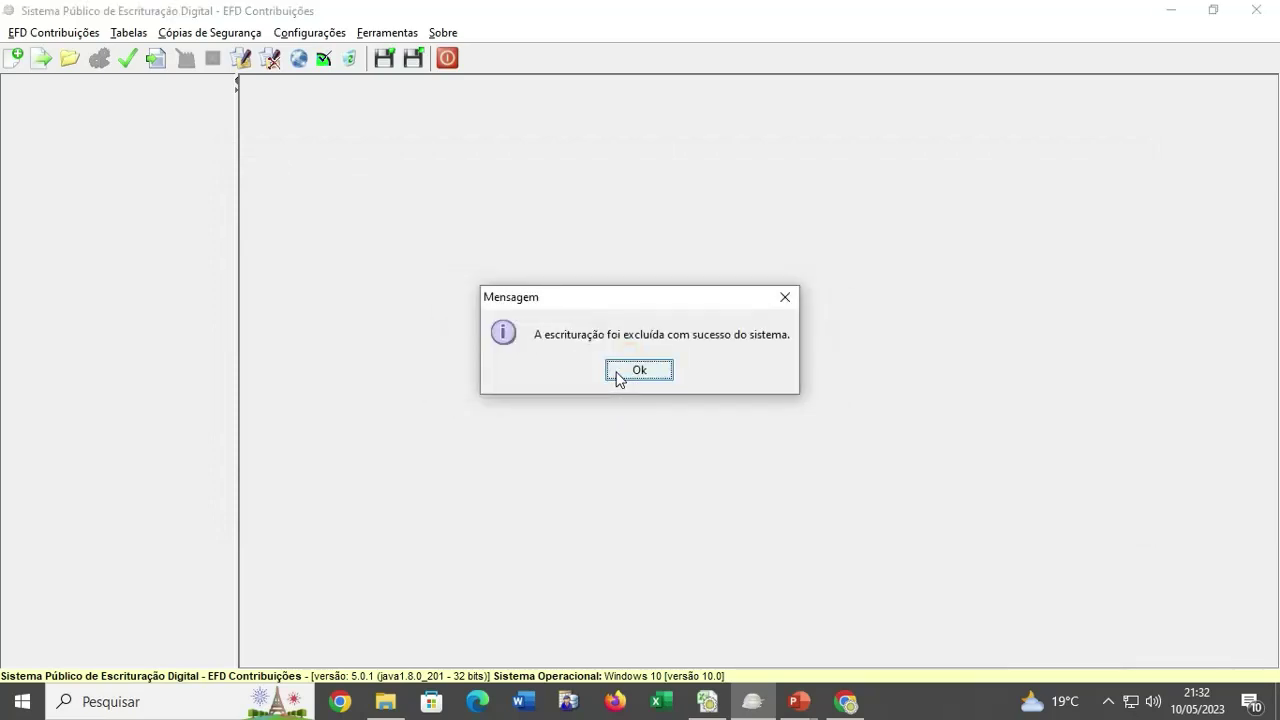
pyautogui.click(617, 372)
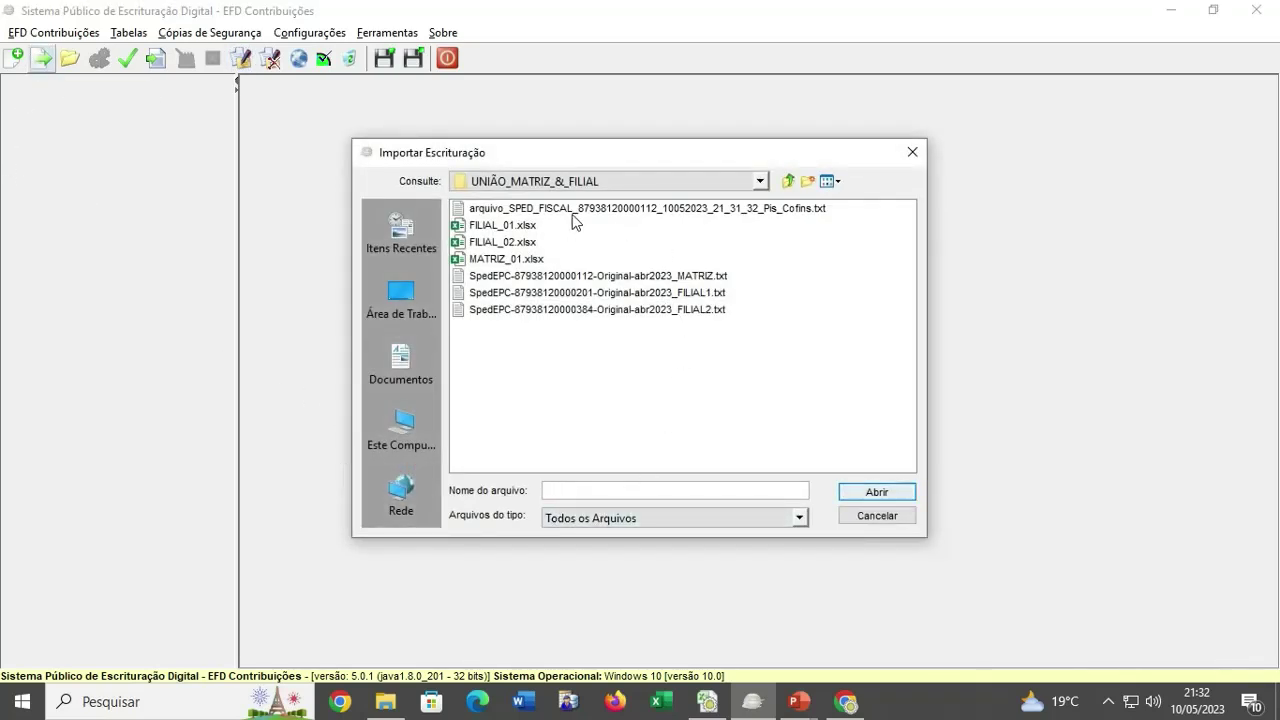
# Import the exported Pis_Cofins SPED text file from the UNIÃO_MATRIZ_&_FILIAL folder and run its content validation.
pyautogui.click(573, 212)
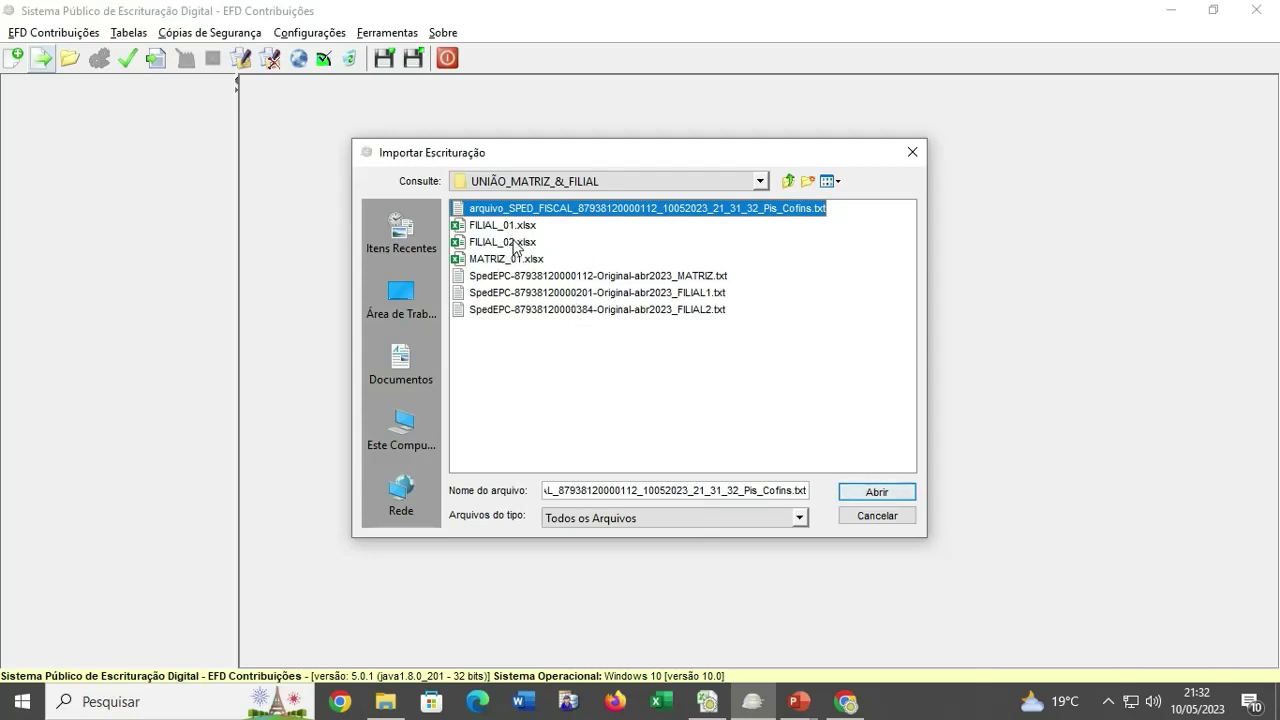
pyautogui.click(884, 484)
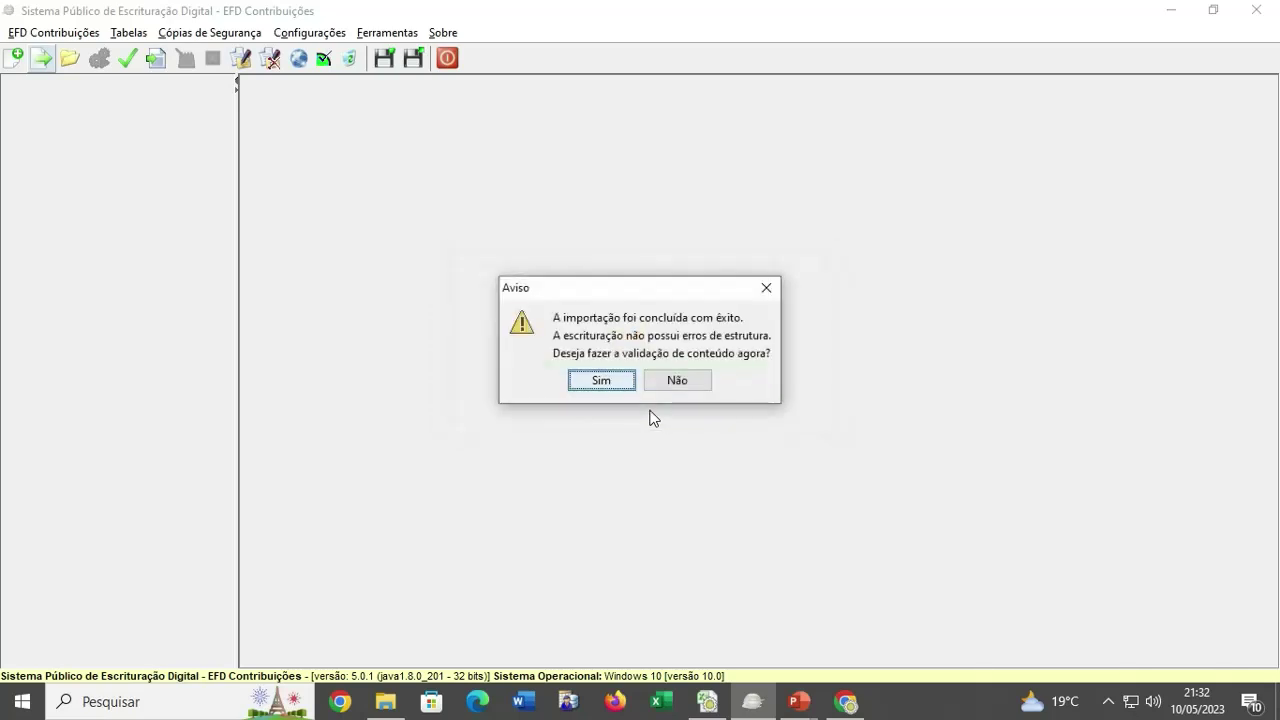
pyautogui.press('Return')
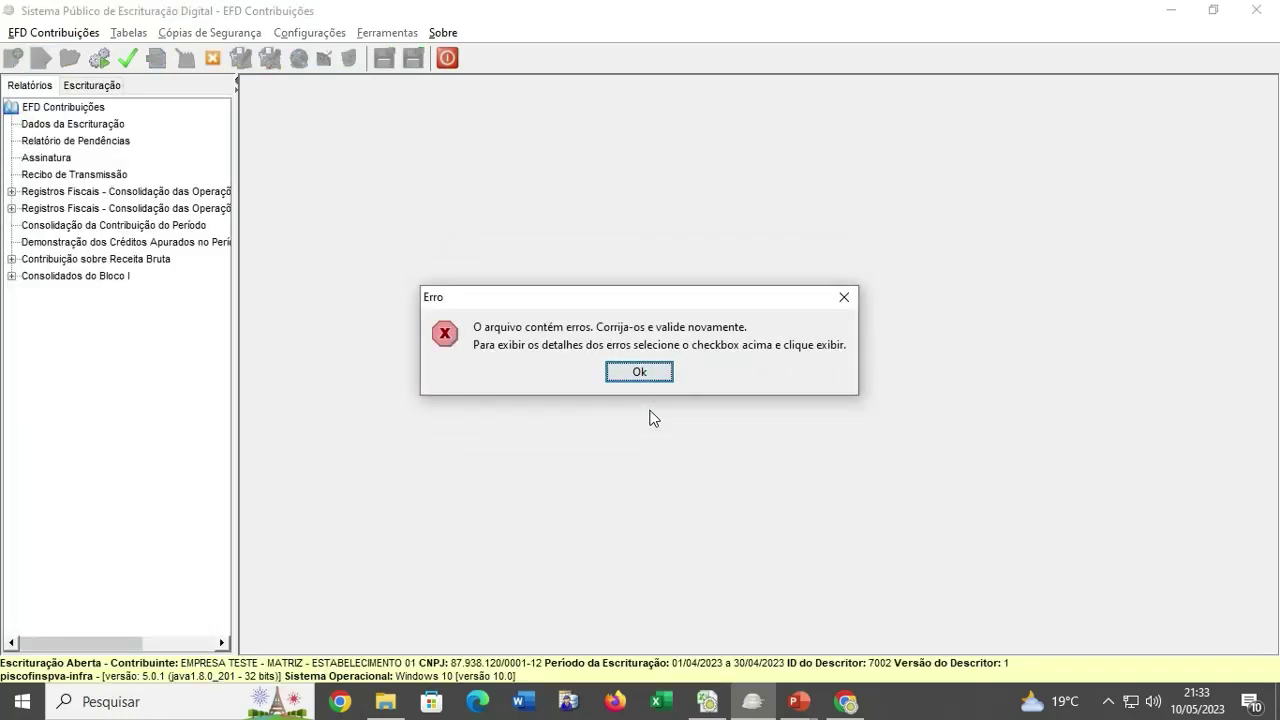
pyautogui.click(640, 372)
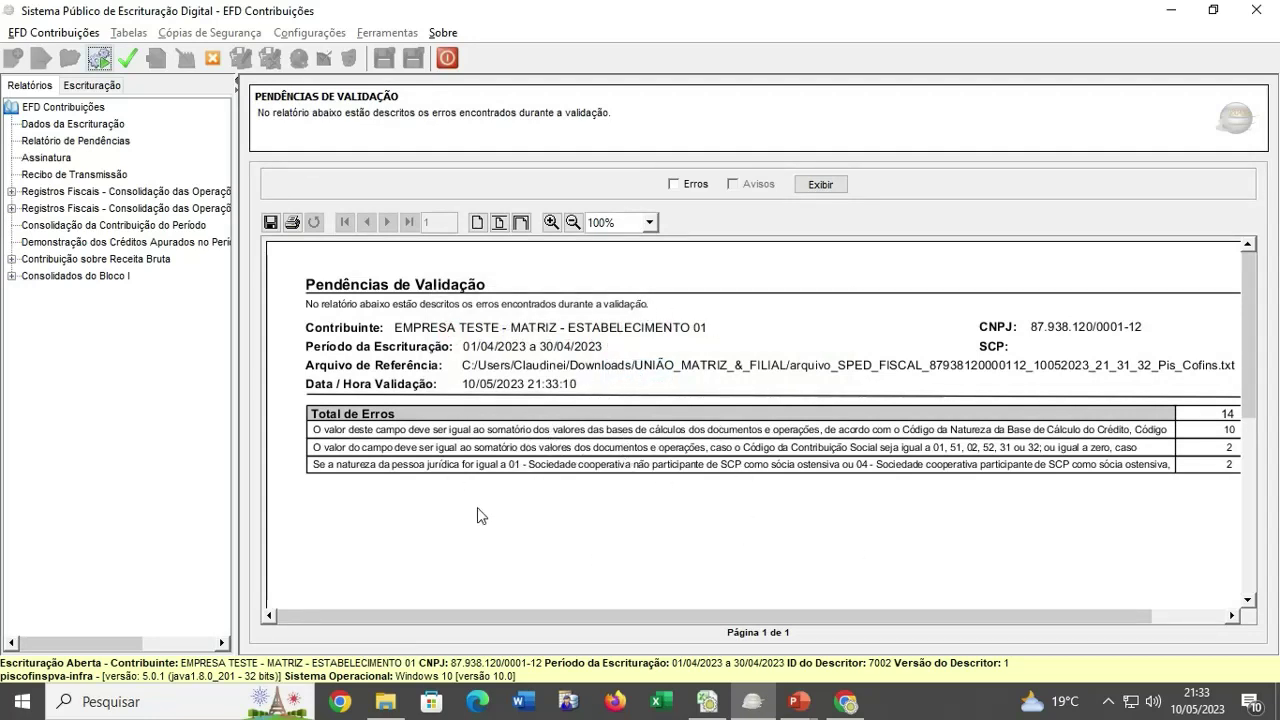
# Generate the contribution and credit assessment records for the imported bookkeeping, running the generation twice.
pyautogui.click(100, 60)
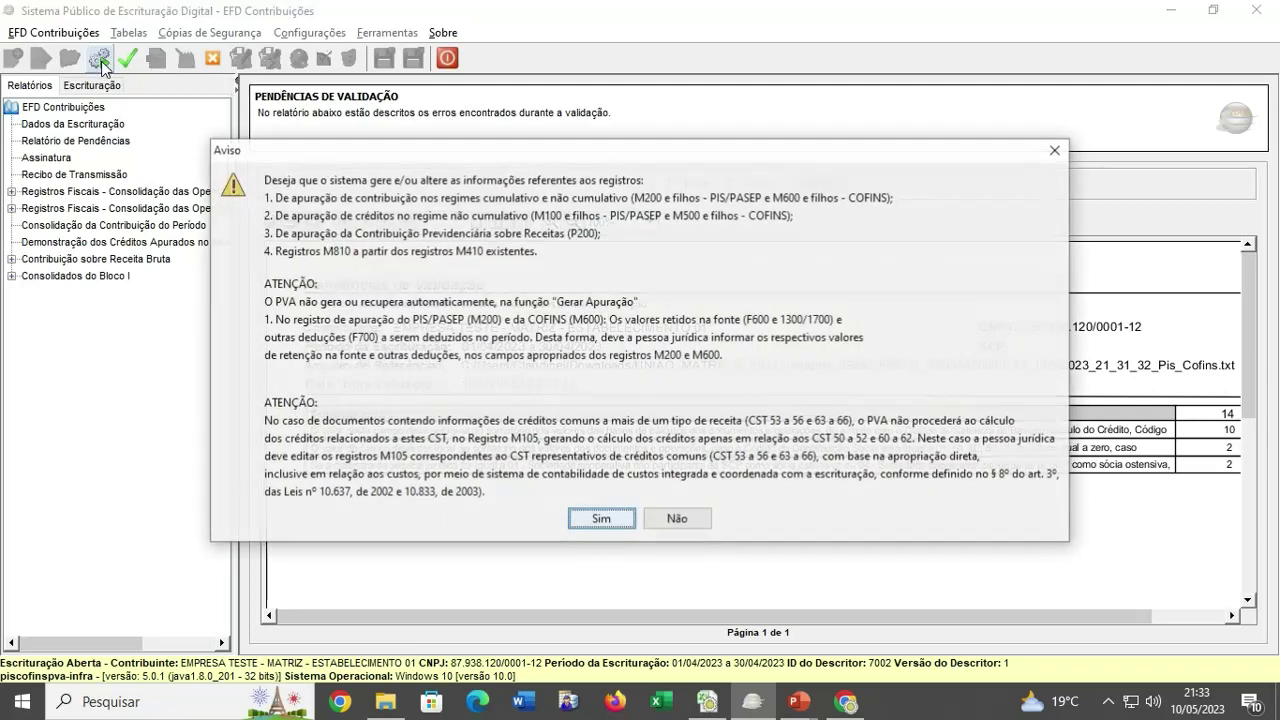
pyautogui.click(588, 525)
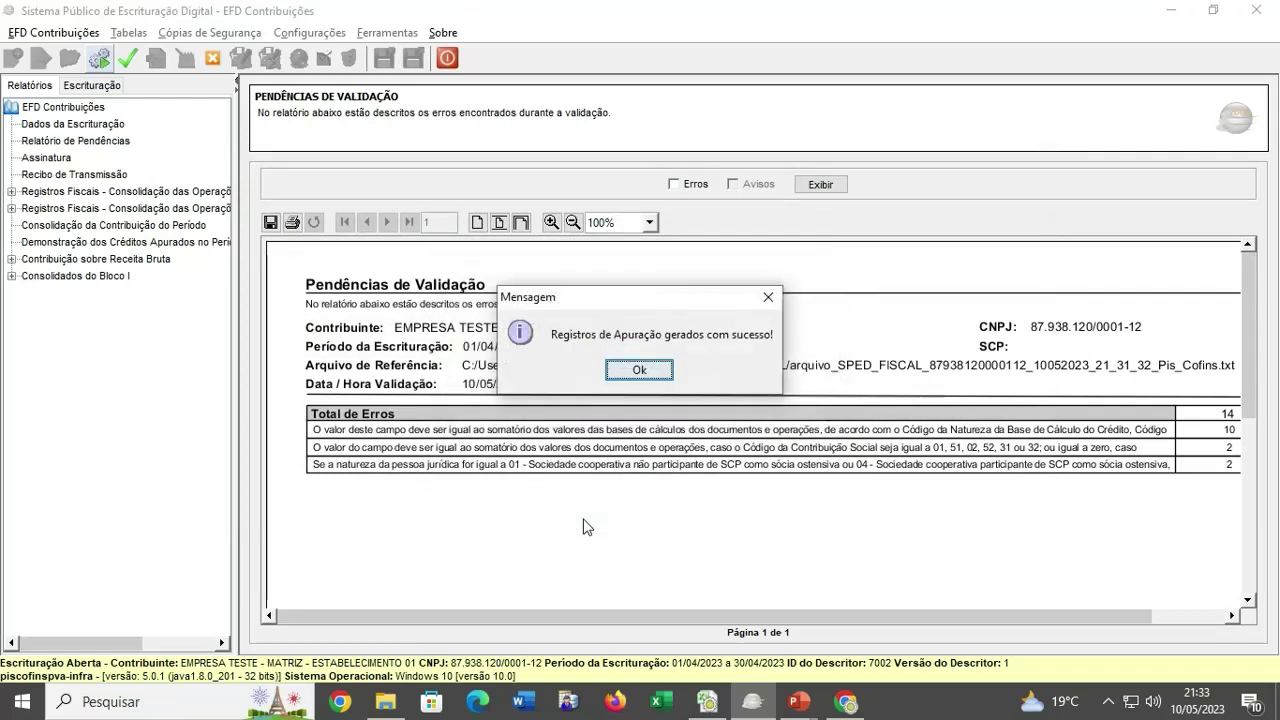
pyautogui.click(639, 369)
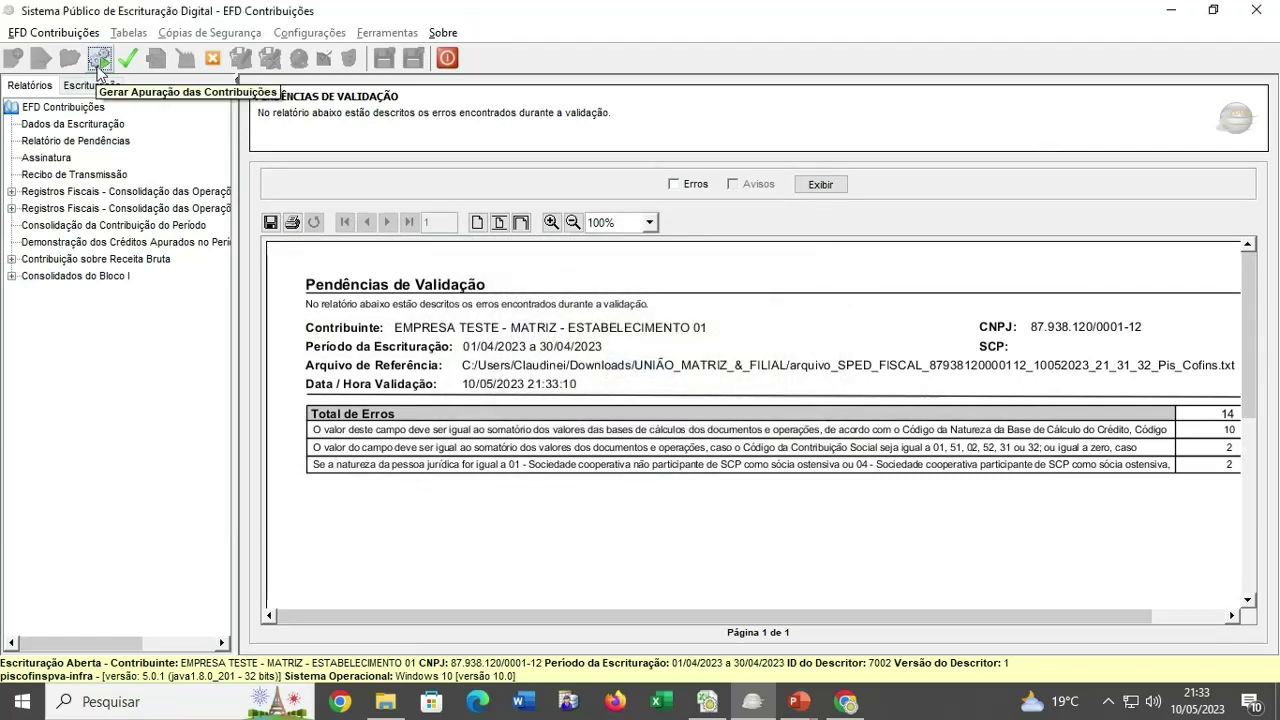
pyautogui.click(100, 60)
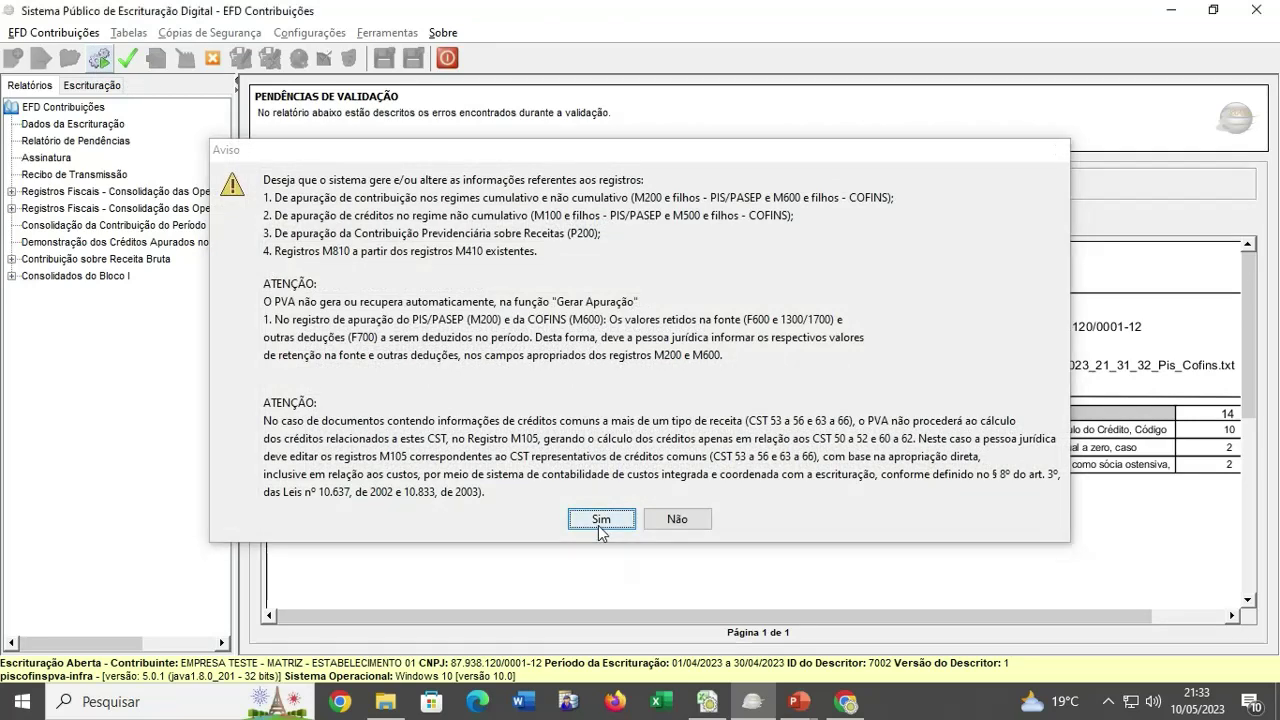
pyautogui.click(601, 518)
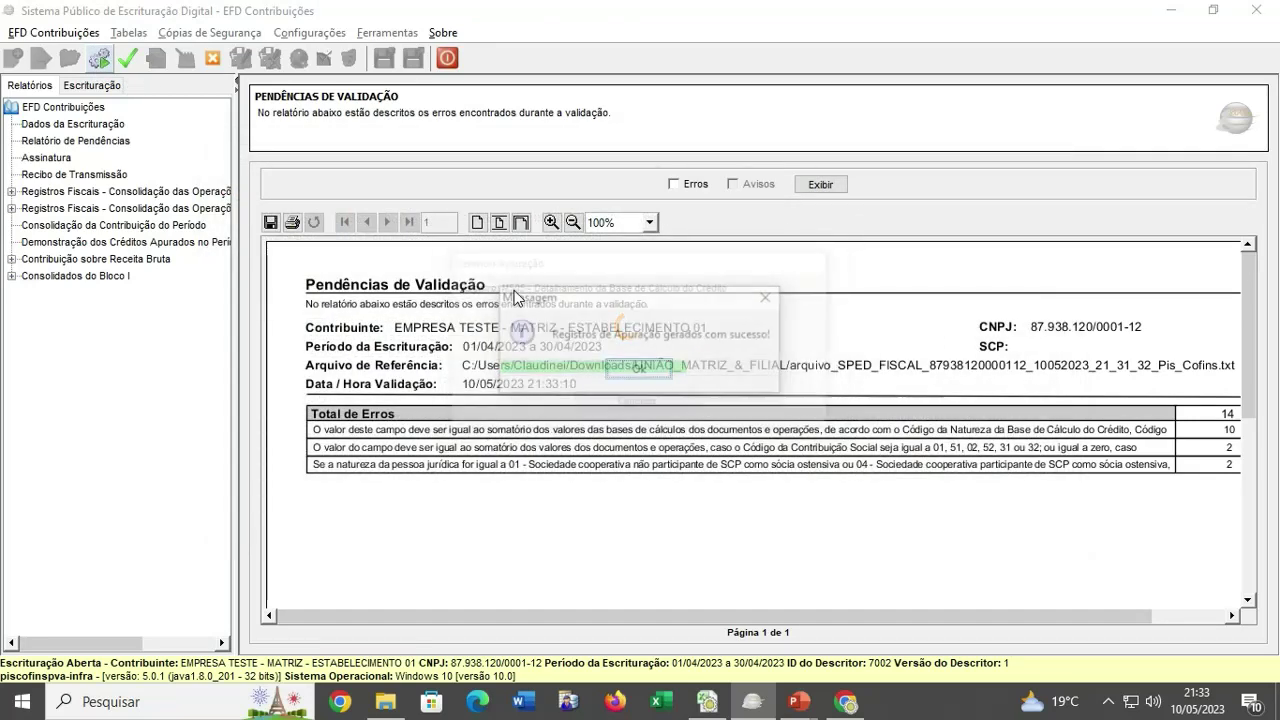
pyautogui.click(637, 370)
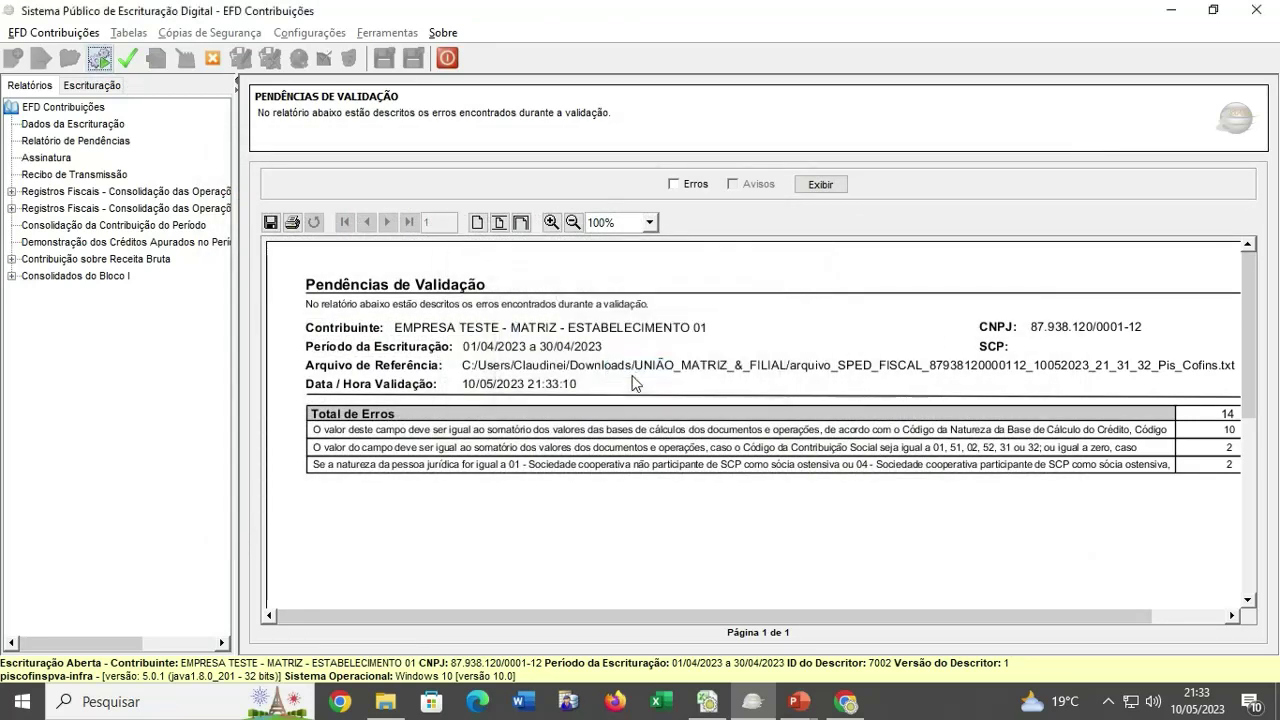
# Validate the bookkeeping again and display the error details in the pending issues report.
pyautogui.click(128, 57)
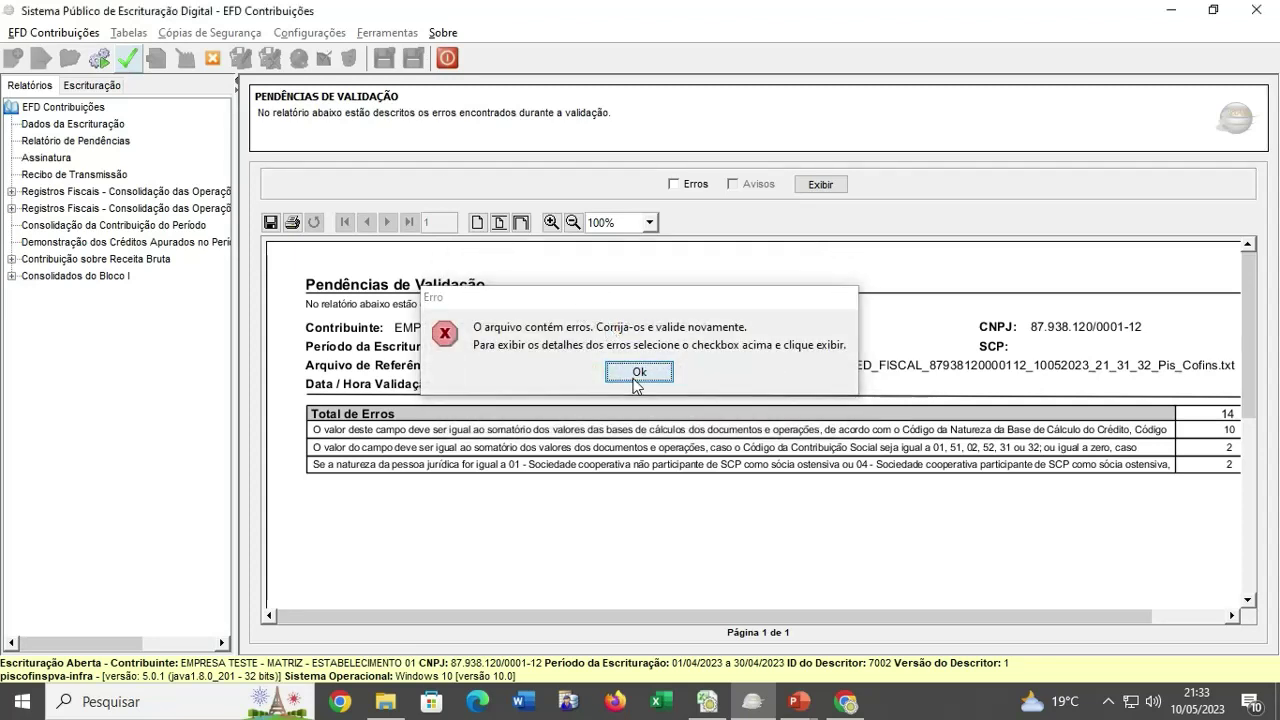
pyautogui.click(637, 374)
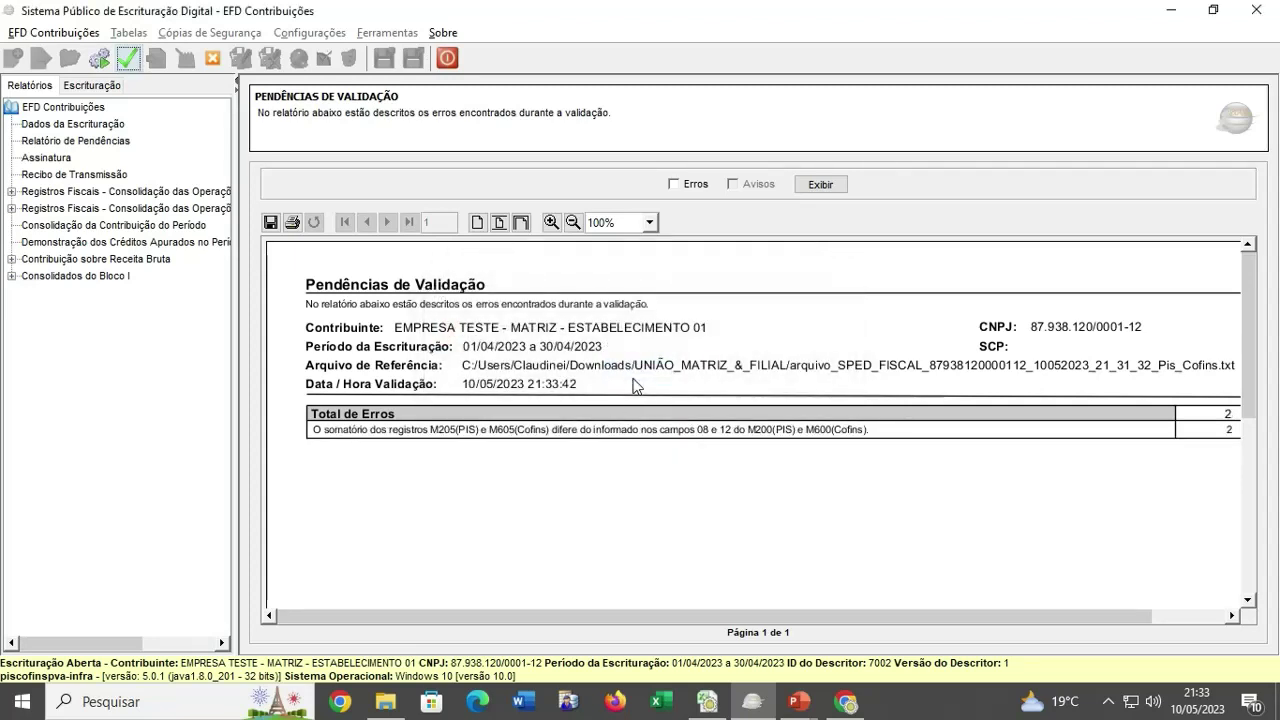
pyautogui.click(685, 186)
pyautogui.click(821, 184)
pyautogui.scroll(-4, 729, 357)
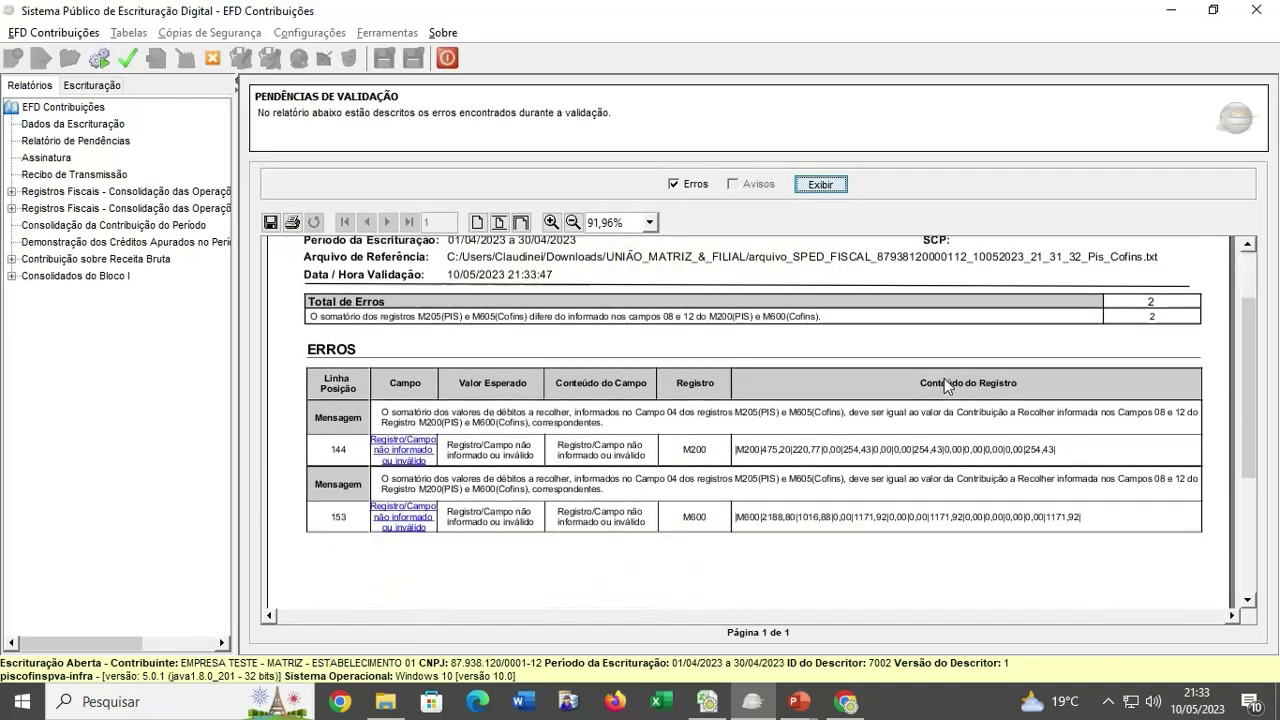
# Open record M200 from its error, copy the total contribution payable, and set the M205 debit value to R$ 254,43.
pyautogui.click(403, 408)
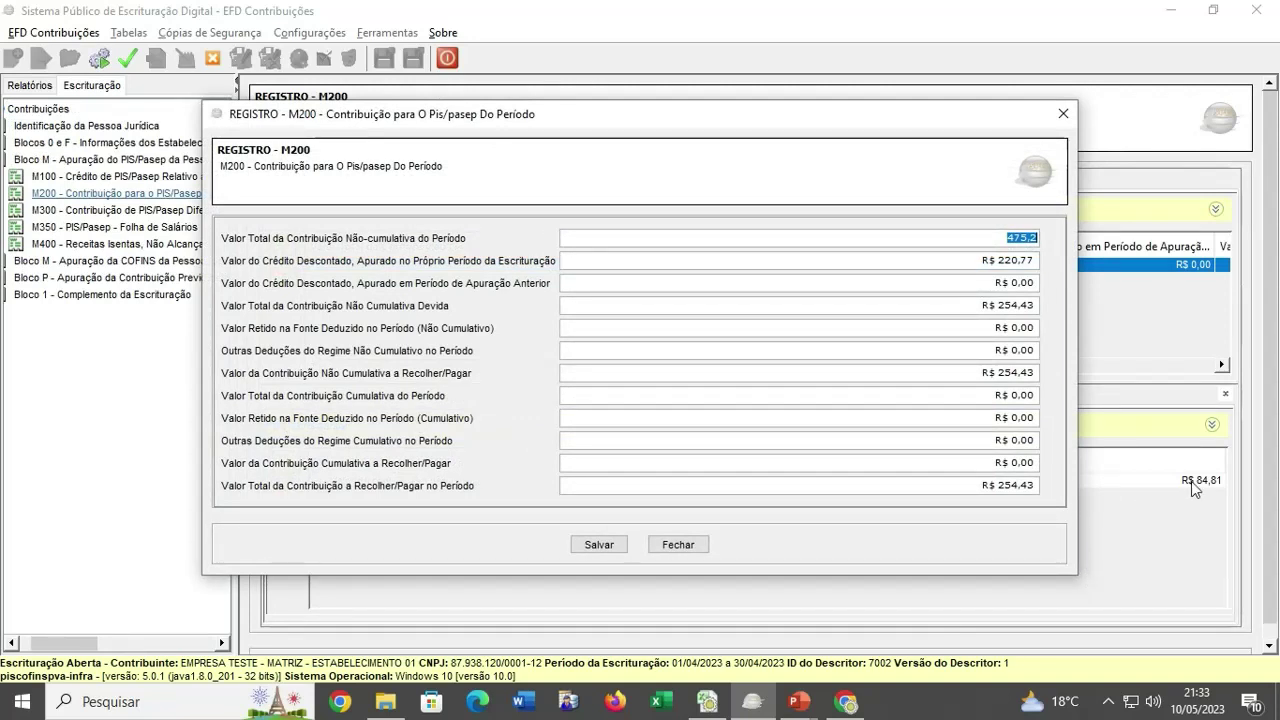
pyautogui.click(978, 488)
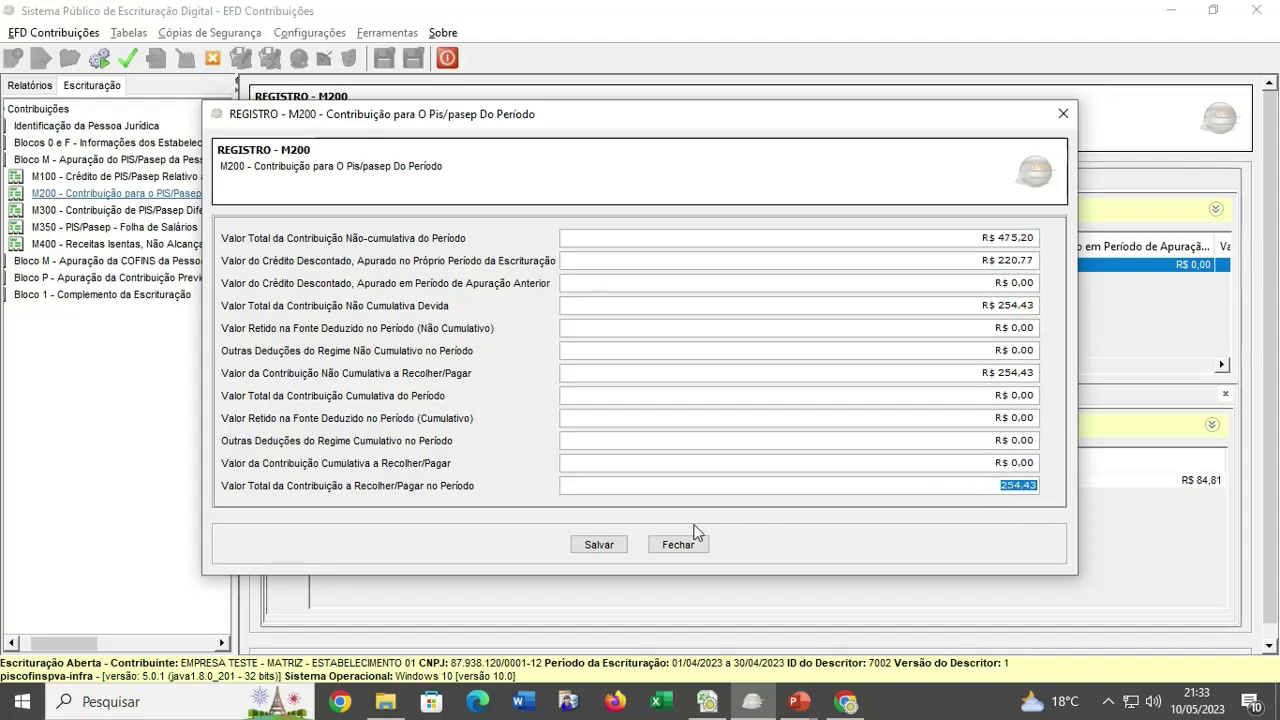
pyautogui.click(600, 545)
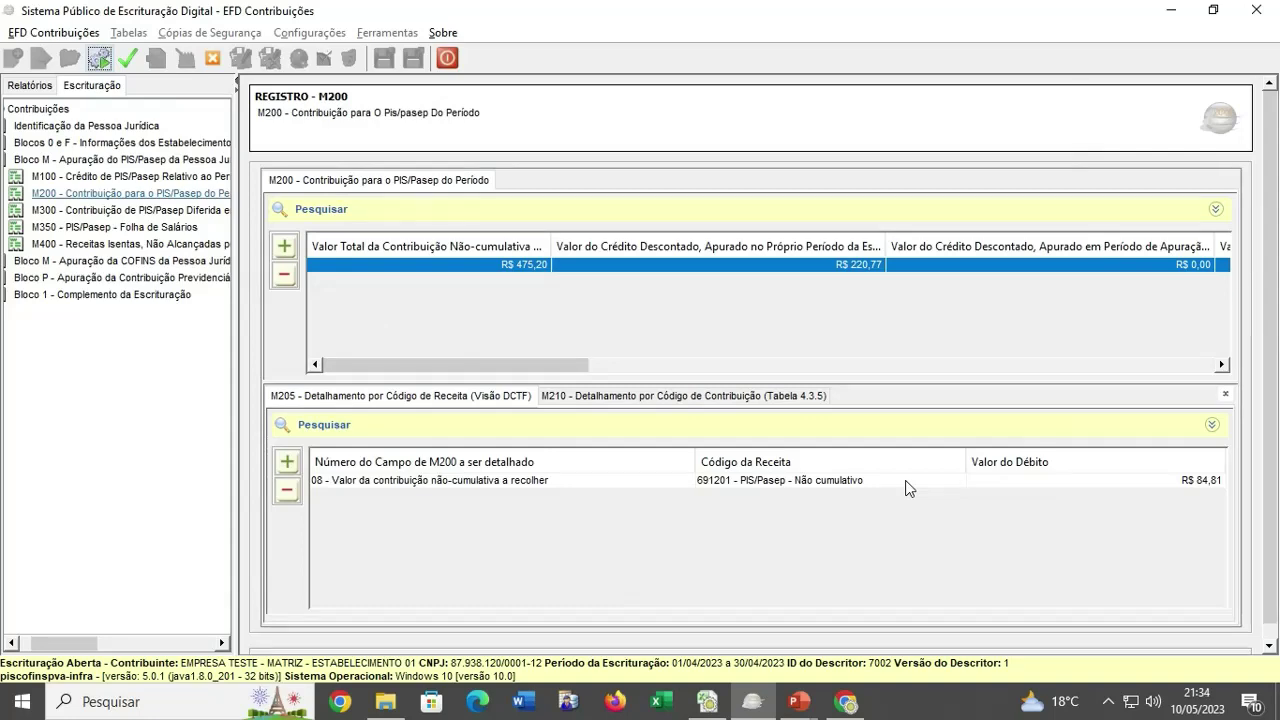
pyautogui.doubleClick(906, 266)
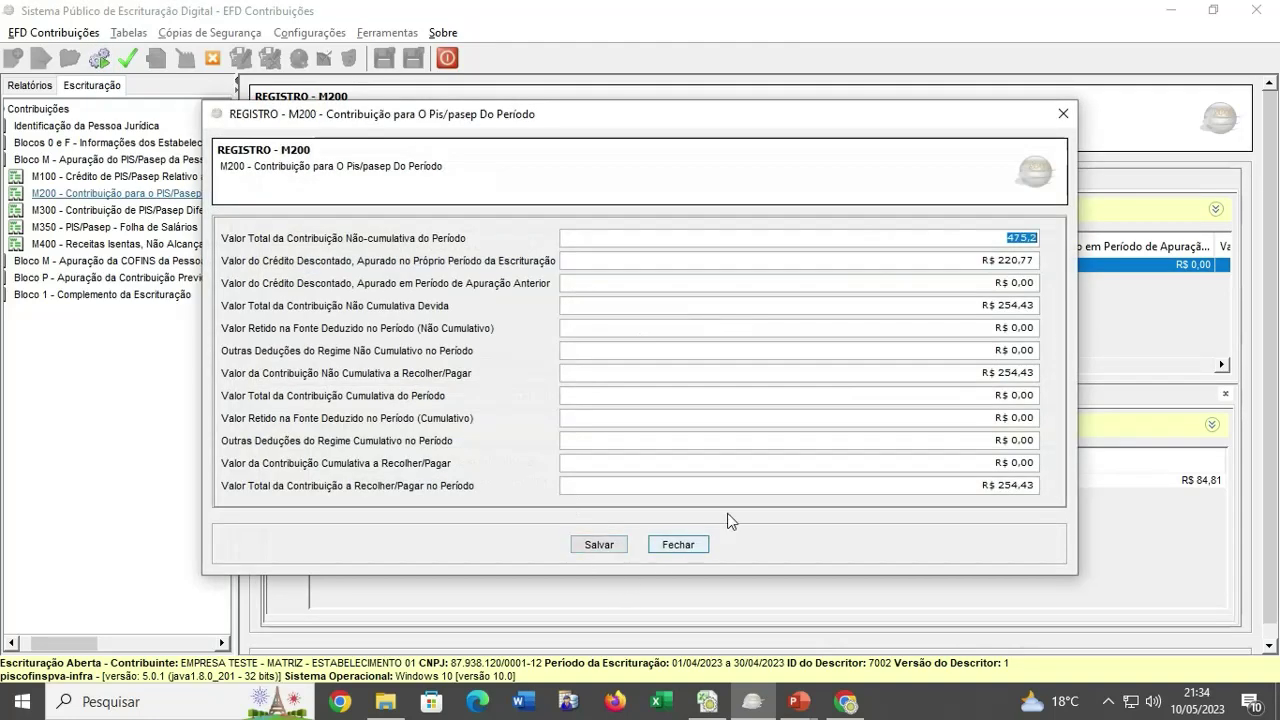
pyautogui.click(748, 488)
pyautogui.hotkey('ctrl', 'c')
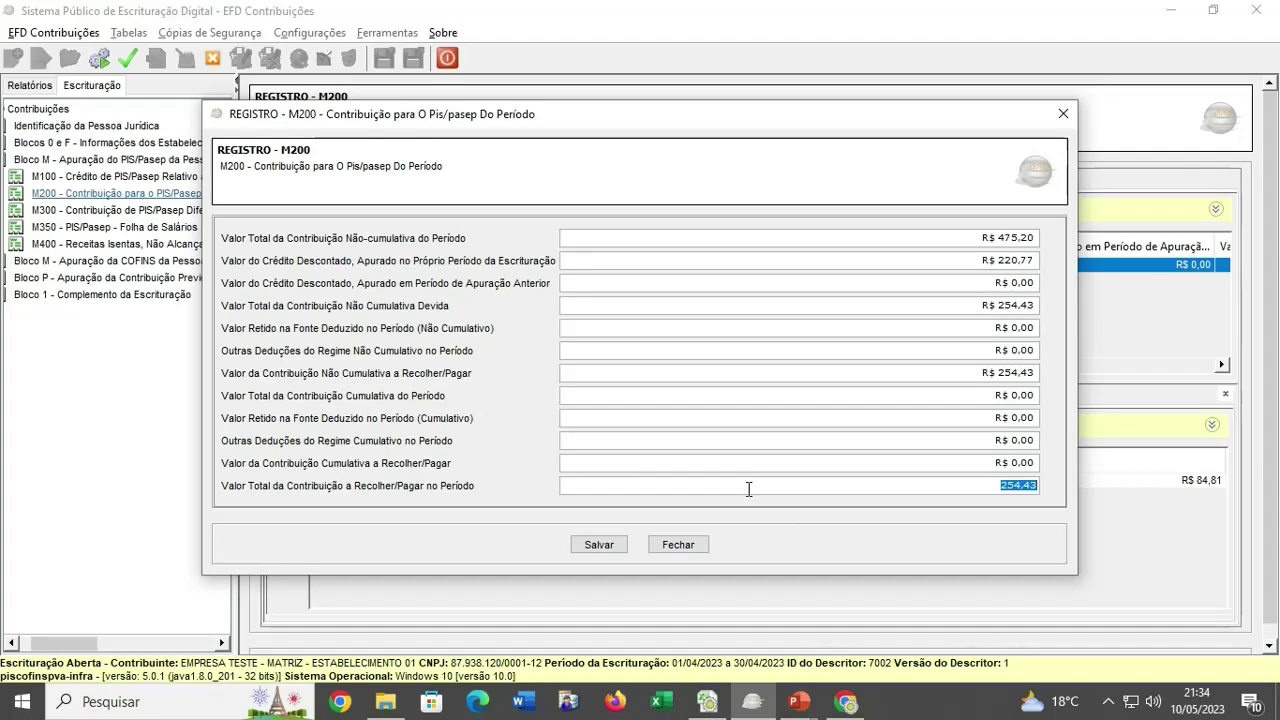
pyautogui.click(599, 544)
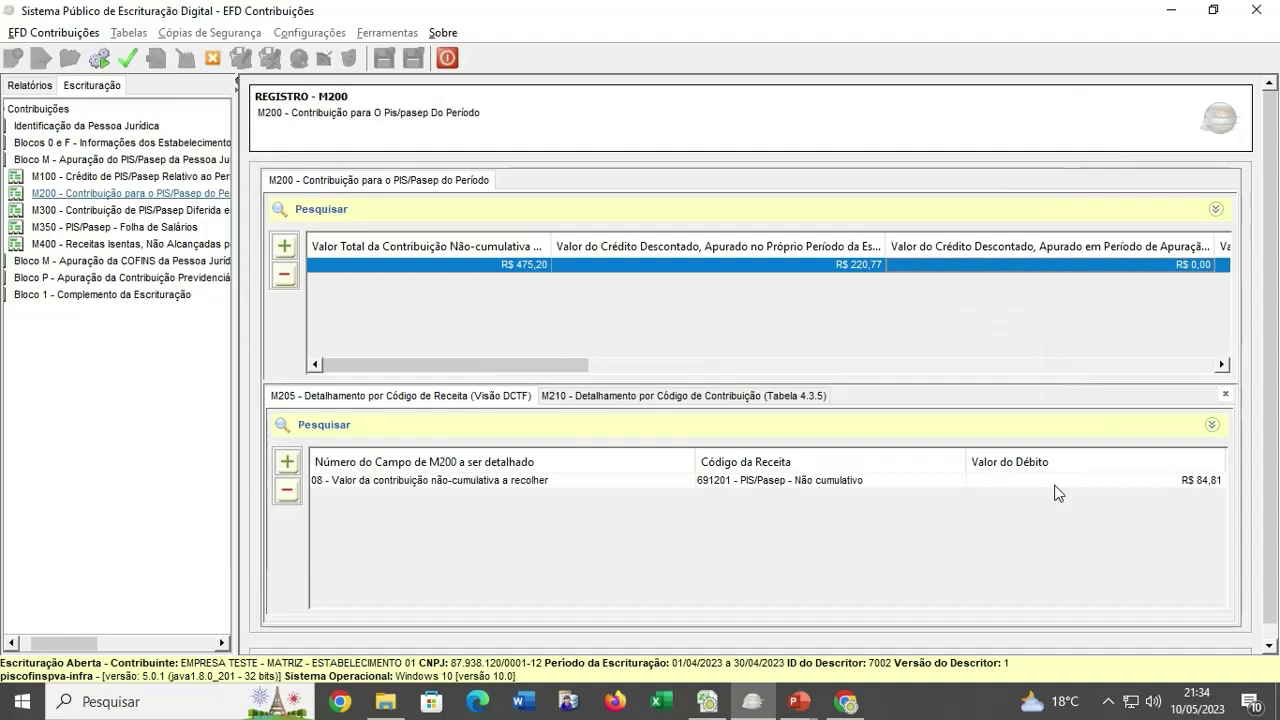
pyautogui.doubleClick(1058, 482)
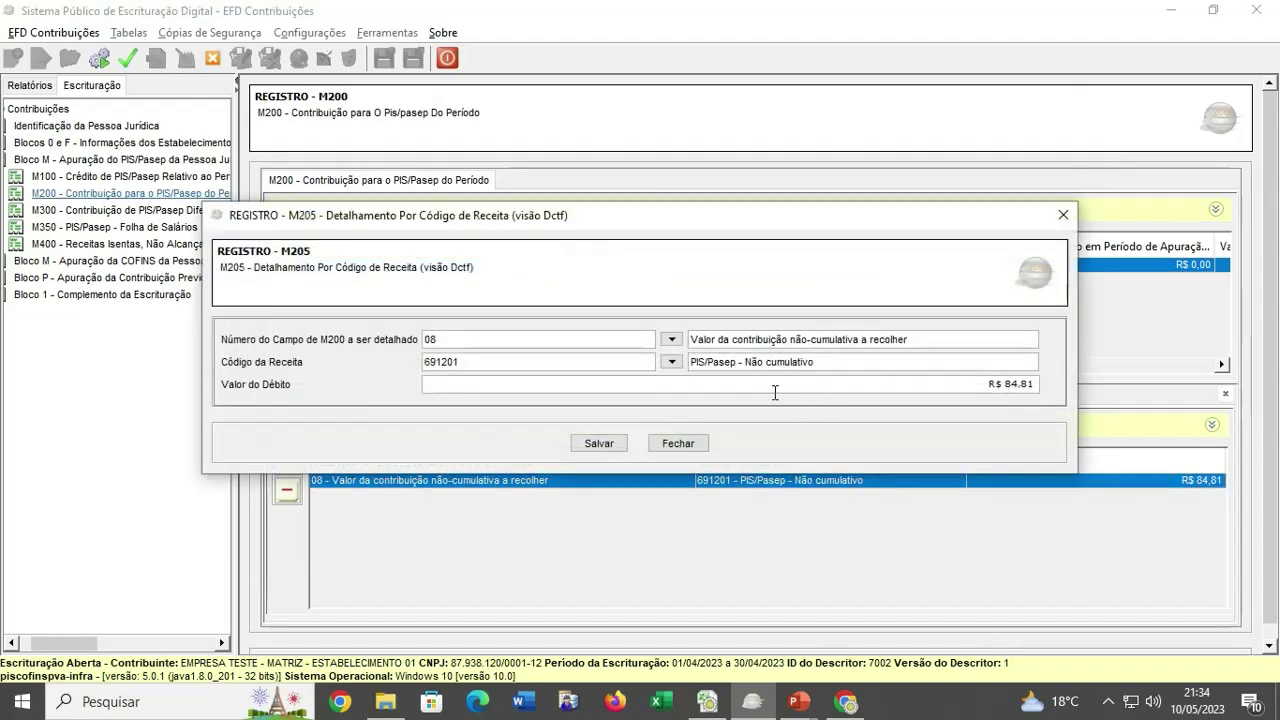
pyautogui.click(775, 388)
pyautogui.hotkey('ctrl', 'v')
pyautogui.click(622, 446)
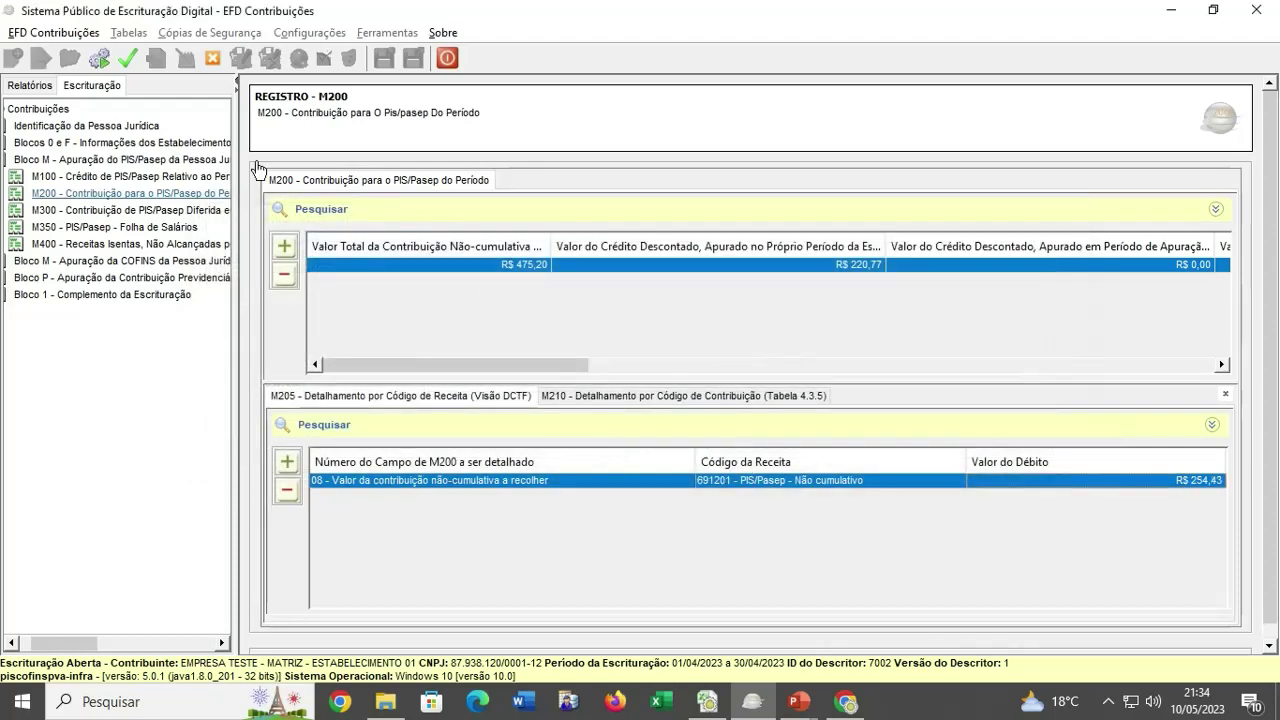
# Open record M600 from its error, copy the total contribution payable, and set the M605 debit value to R$ 1.171,92.
pyautogui.click(40, 88)
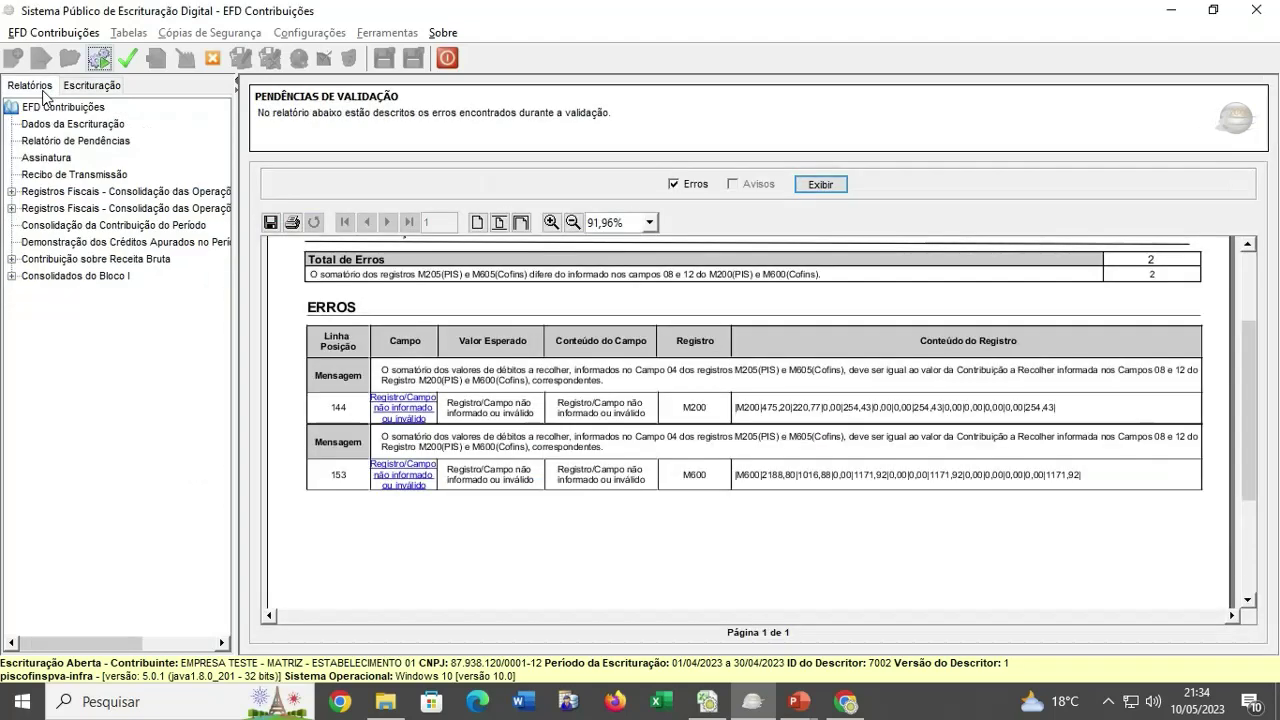
pyautogui.click(415, 484)
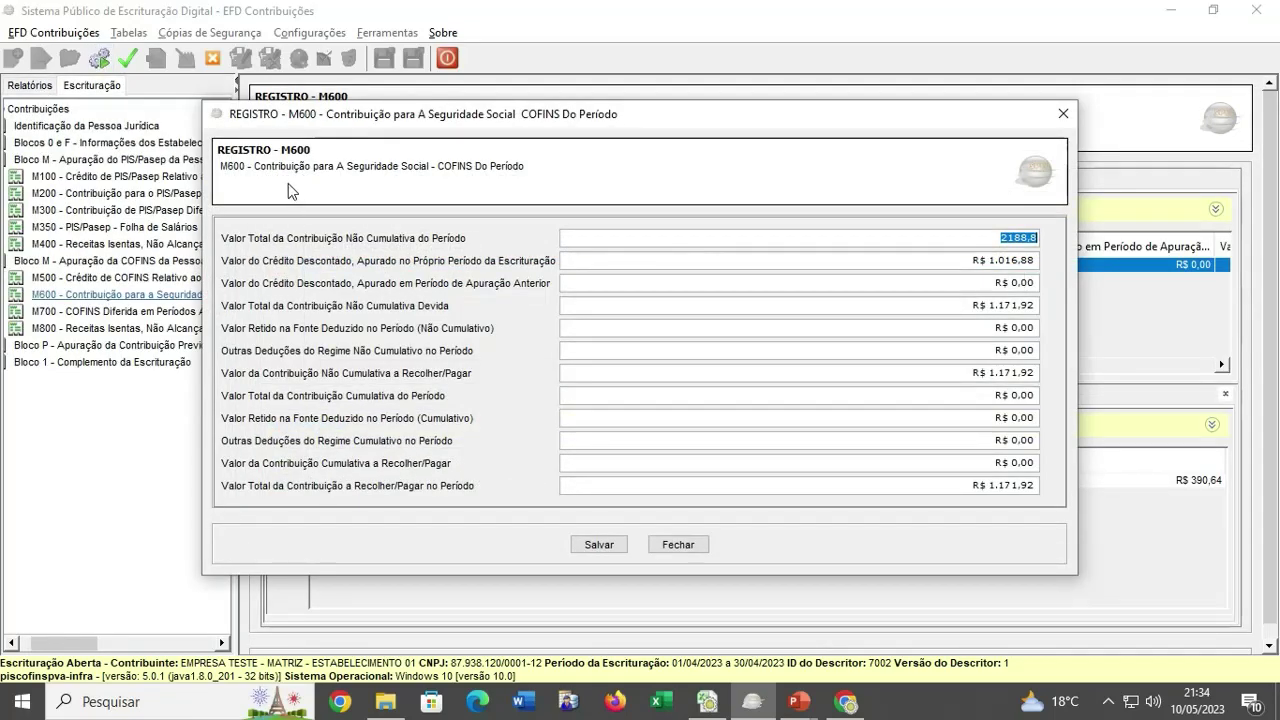
pyautogui.click(711, 481)
pyautogui.hotkey('ctrl', 'c')
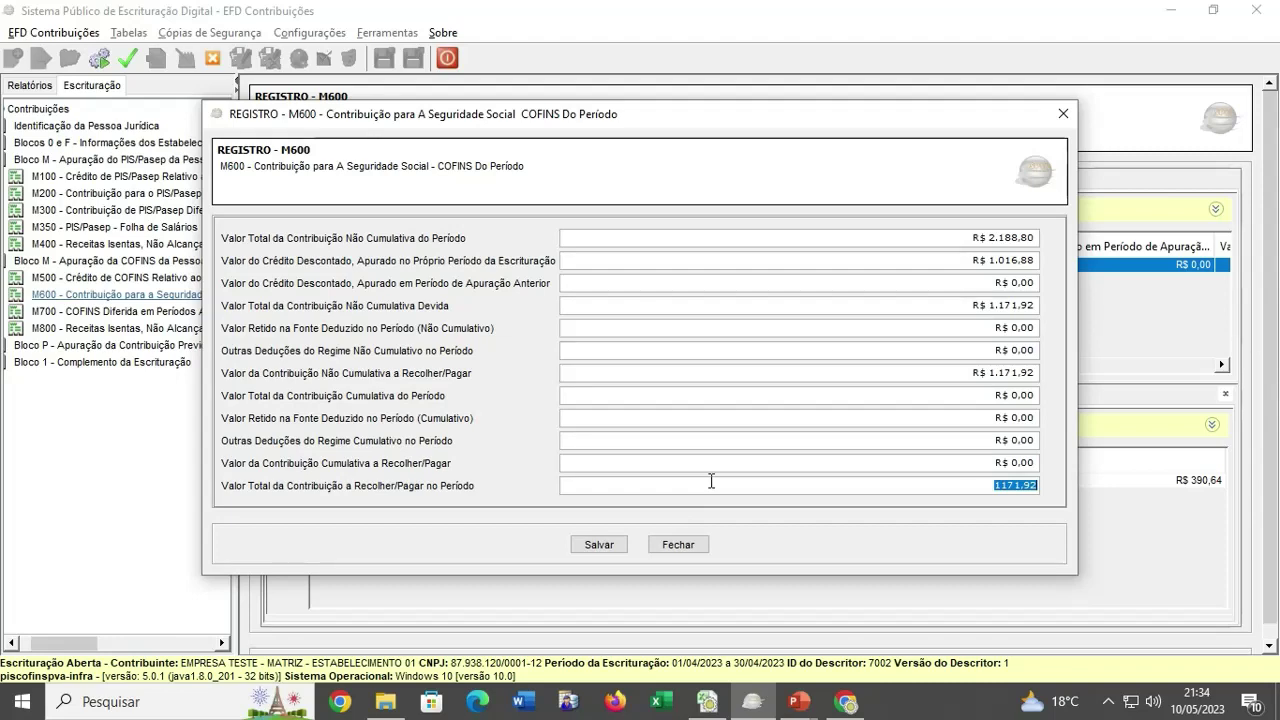
pyautogui.click(618, 546)
pyautogui.doubleClick(920, 486)
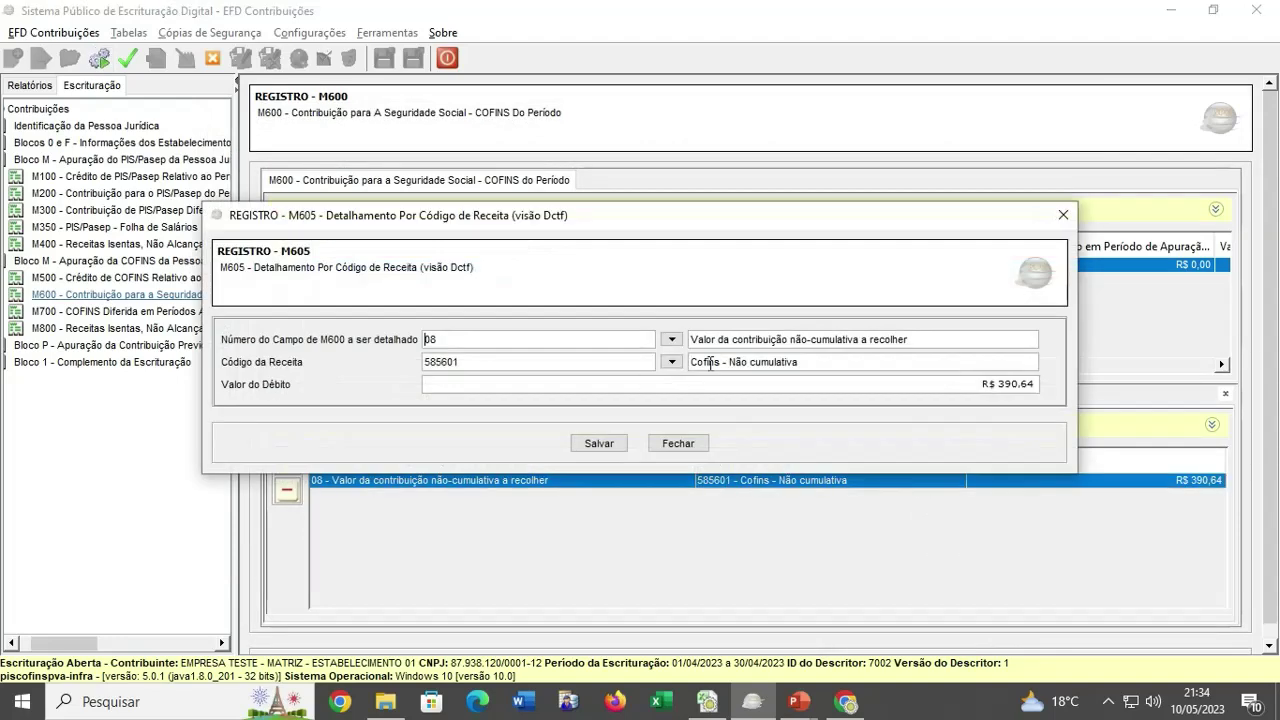
pyautogui.click(643, 381)
pyautogui.hotkey('ctrl', 'v')
pyautogui.click(584, 446)
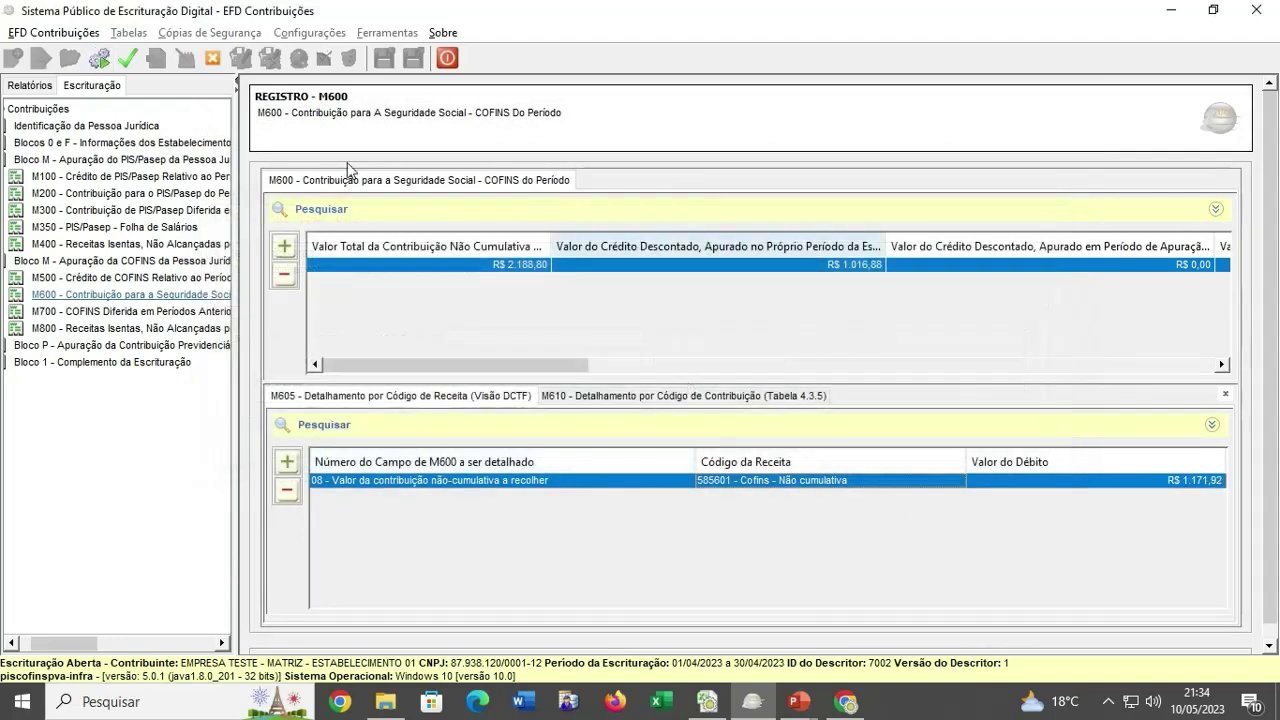
# Revalidate the bookkeeping with the corrected M205 and M605 records and close the validation message.
pyautogui.click(129, 60)
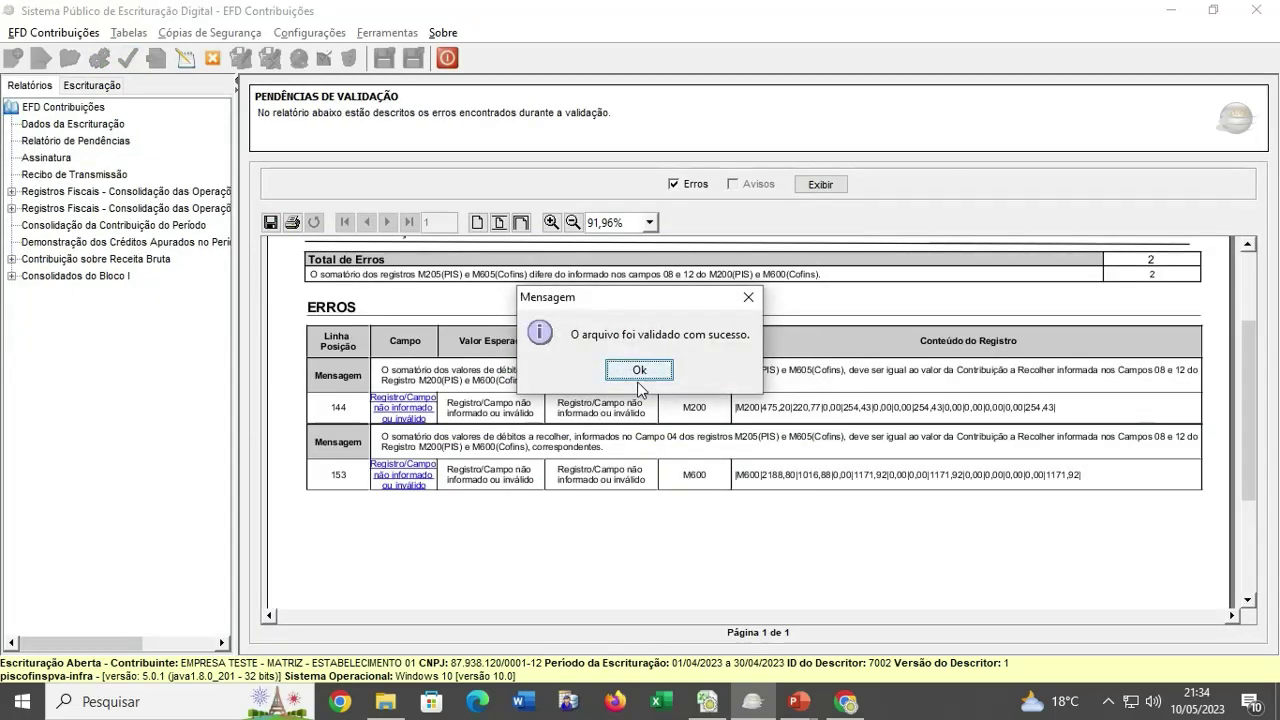
pyautogui.click(639, 370)
pyautogui.press('Return')
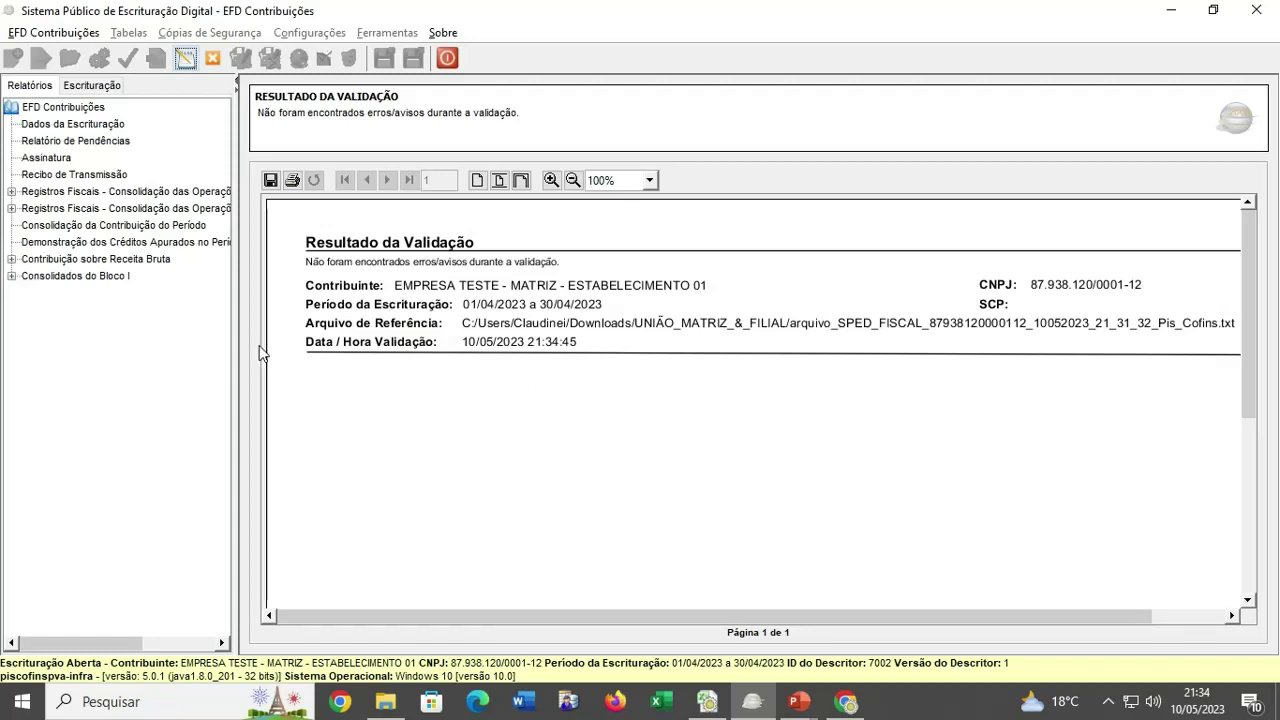
# Examine the head office and branches in the 0140 establishment register, including their participants, units of measure and items.
pyautogui.click(92, 86)
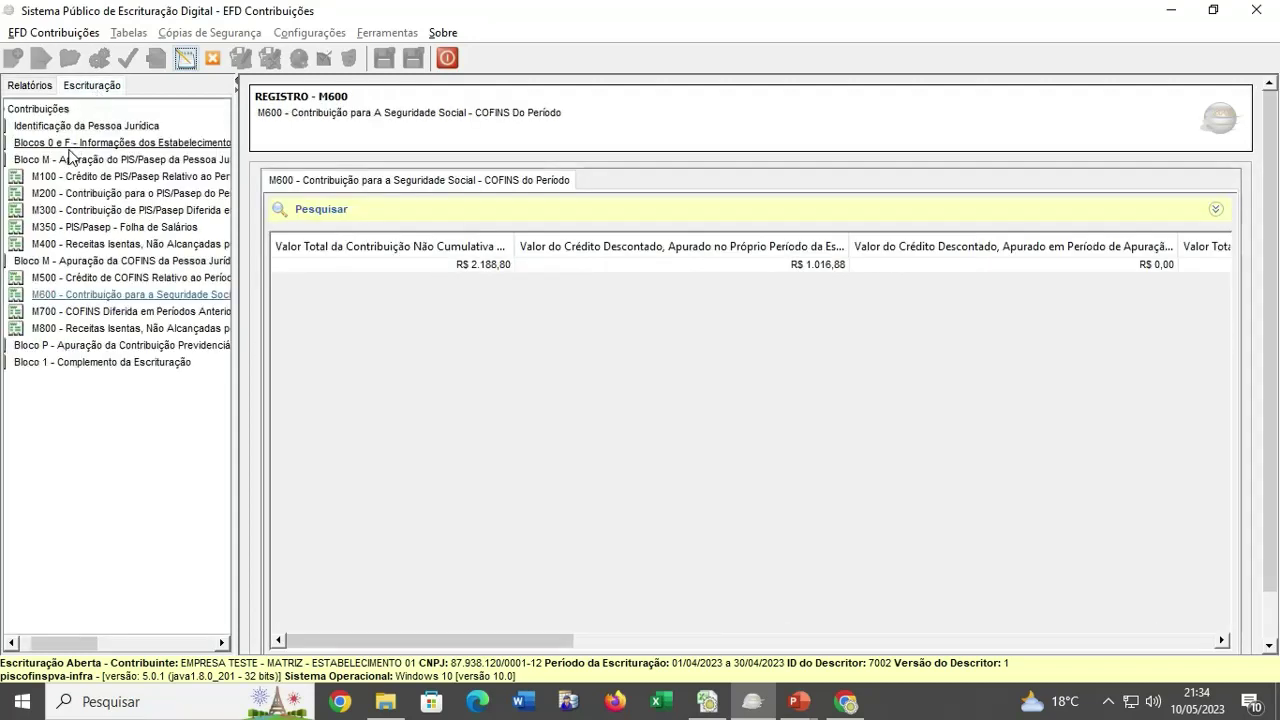
pyautogui.click(70, 261)
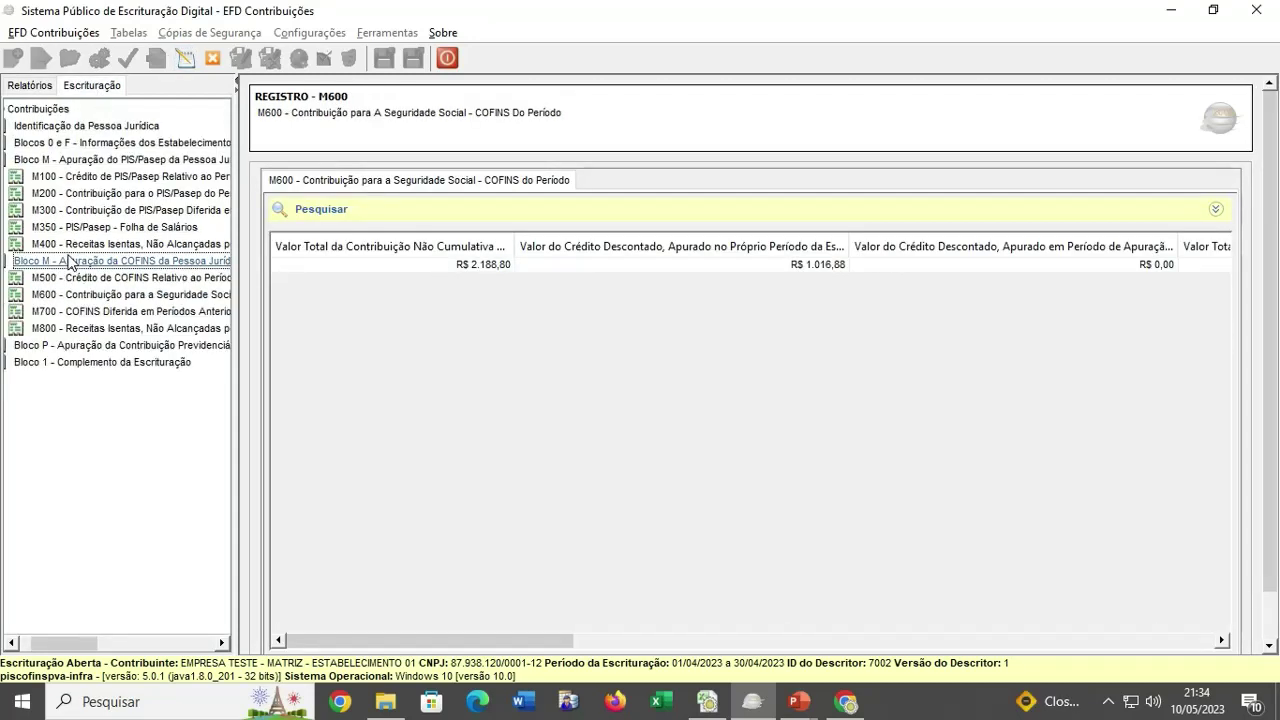
pyautogui.click(50, 143)
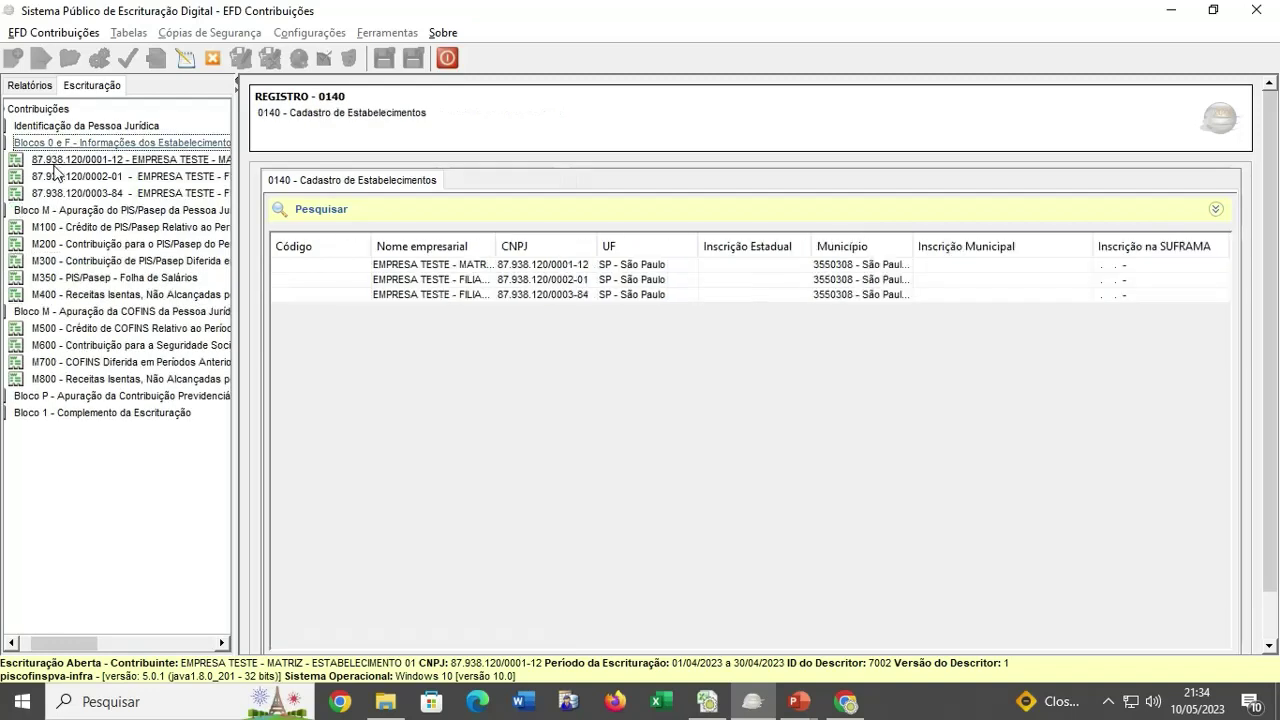
pyautogui.click(437, 265)
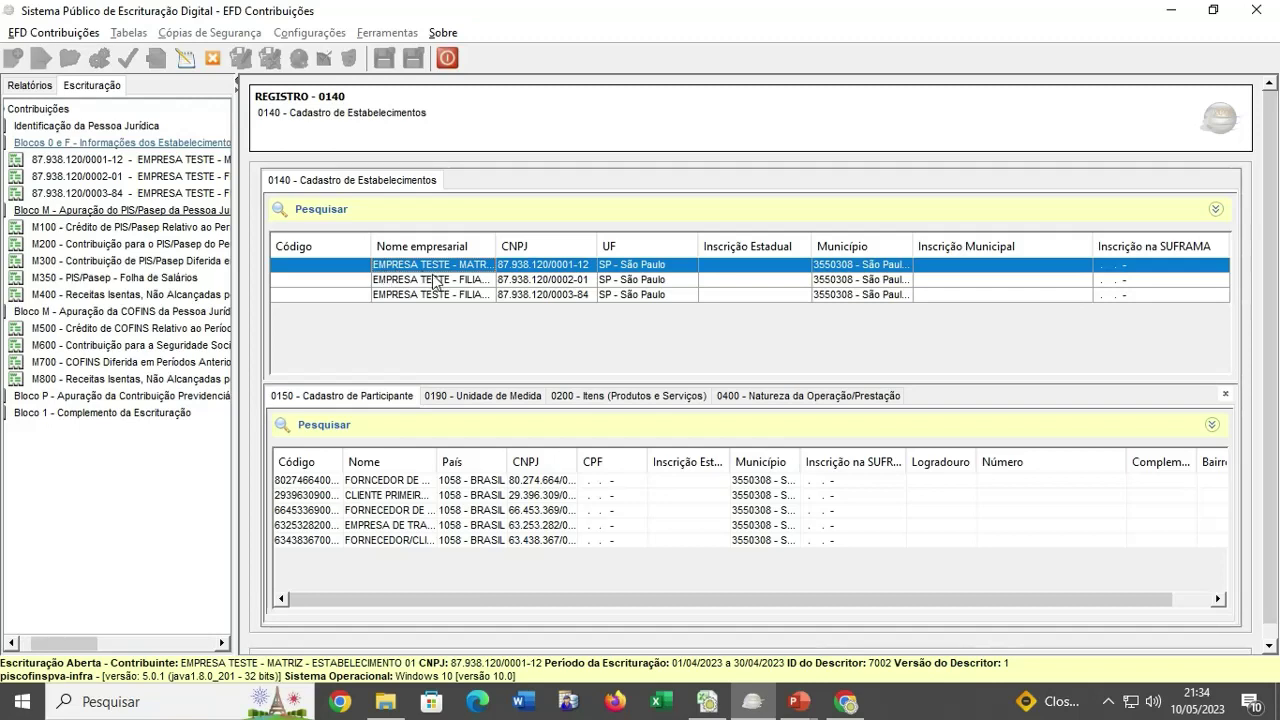
pyautogui.click(420, 280)
pyautogui.click(416, 296)
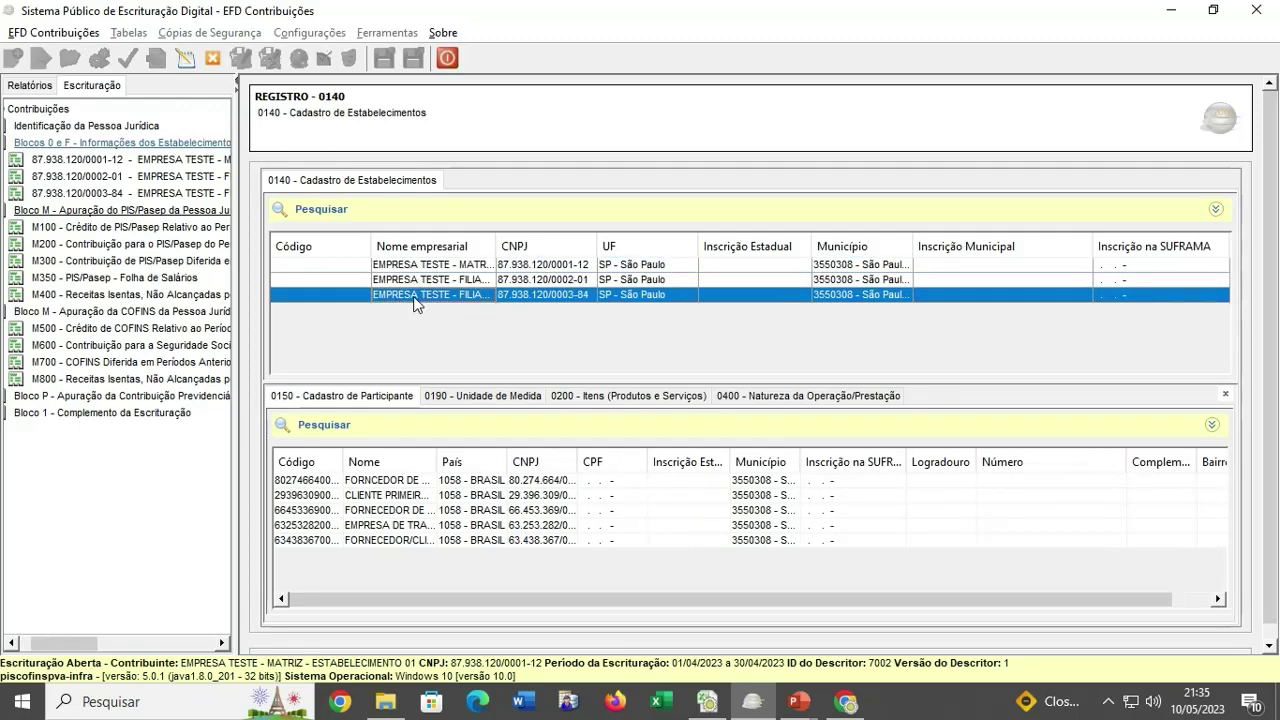
pyautogui.click(470, 395)
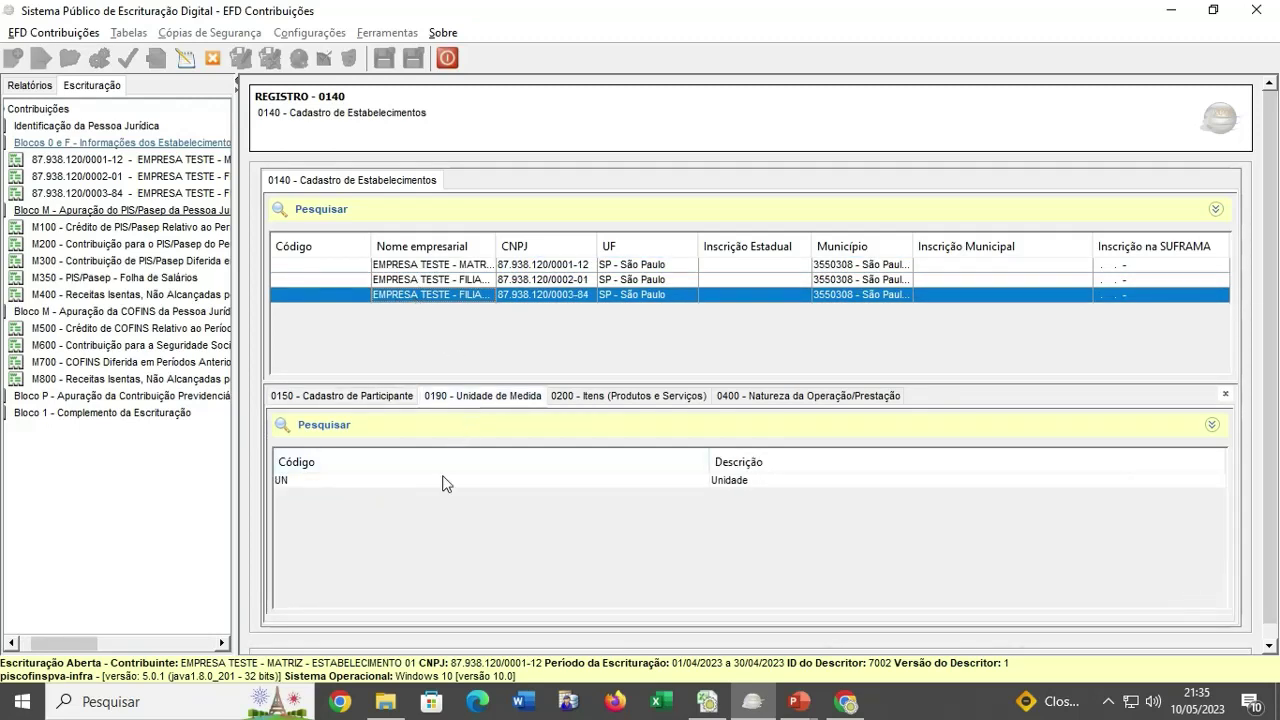
pyautogui.click(443, 480)
pyautogui.click(624, 397)
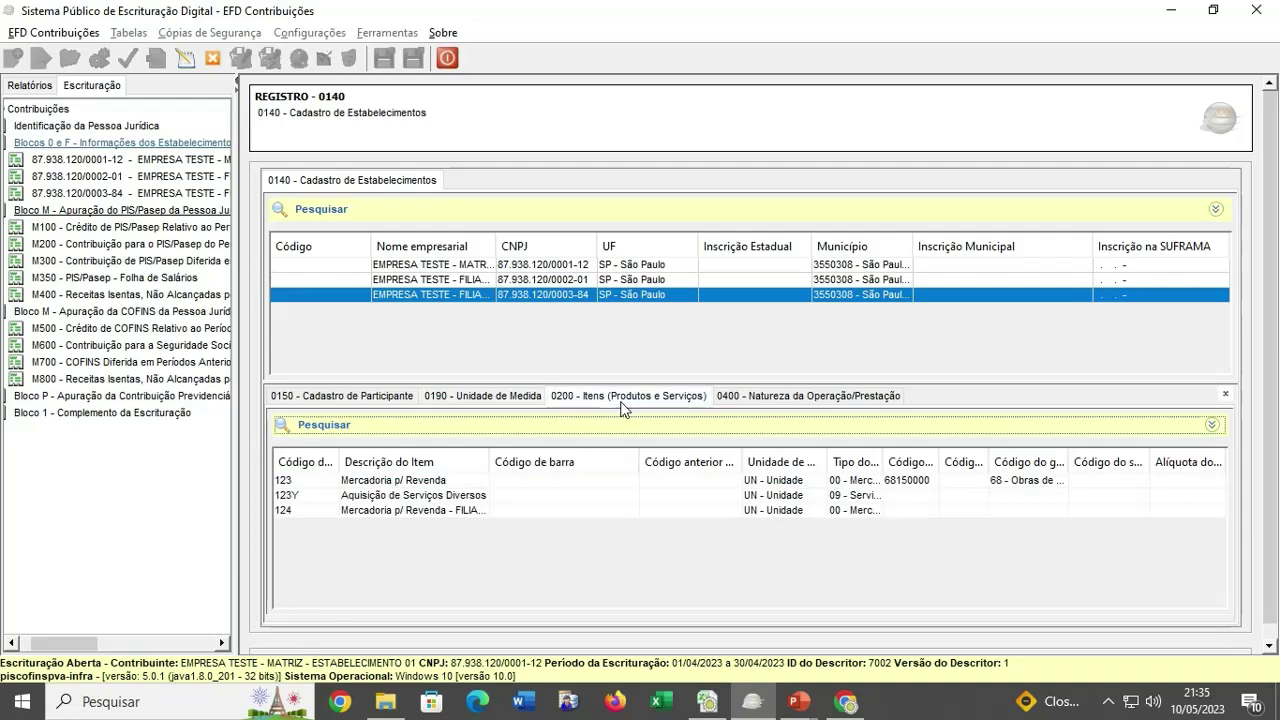
# Examine the 0400 operation natures and 0150 participants registered for the head office and the first branch.
pyautogui.click(765, 397)
pyautogui.click(517, 282)
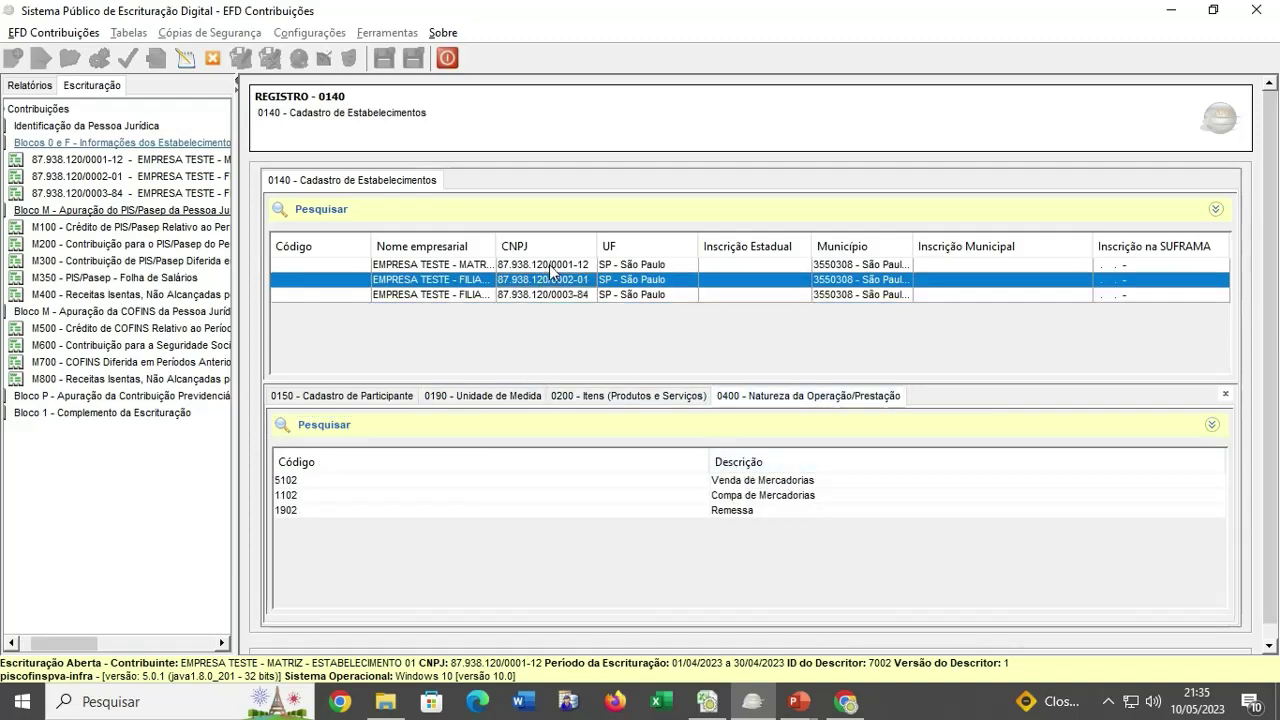
pyautogui.click(550, 266)
pyautogui.click(330, 481)
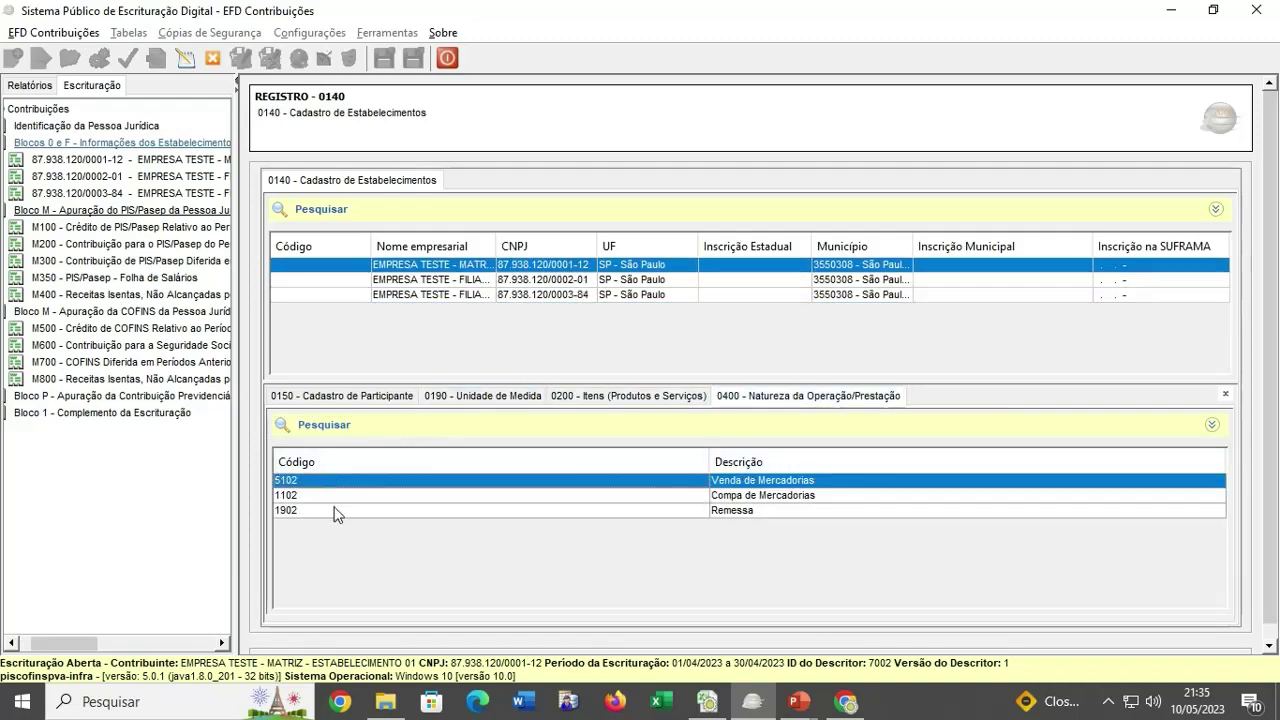
pyautogui.click(335, 511)
pyautogui.click(360, 495)
pyautogui.click(340, 396)
pyautogui.click(411, 527)
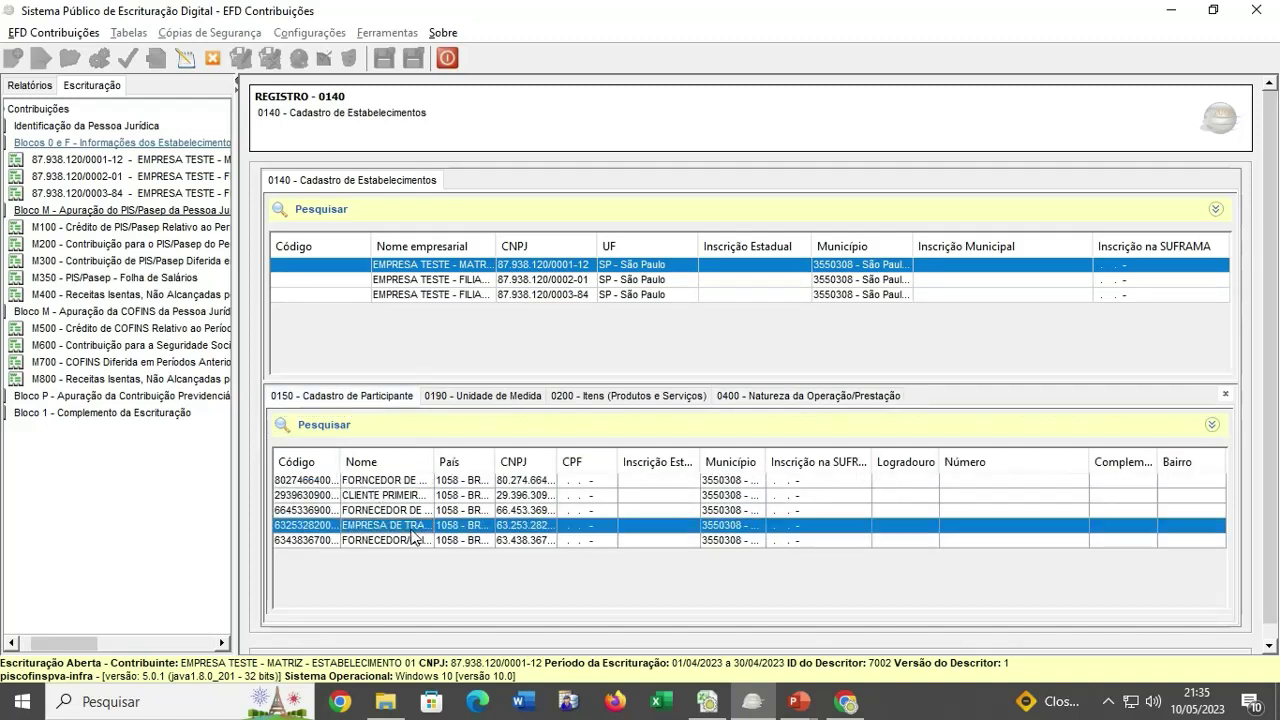
pyautogui.click(480, 282)
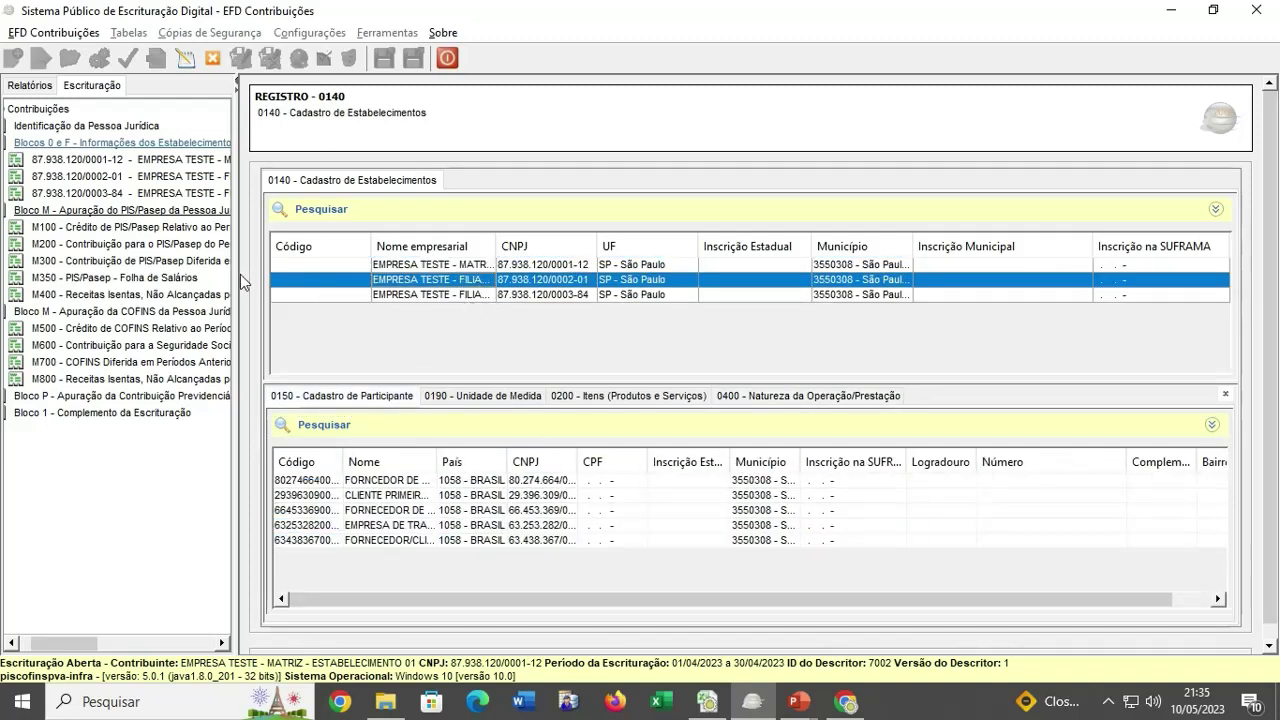
# Inspect the head office's outgoing C100 invoices and view the C170 details of item 124 on the invoice dated 30/04/2023.
pyautogui.doubleClick(122, 162)
pyautogui.doubleClick(105, 193)
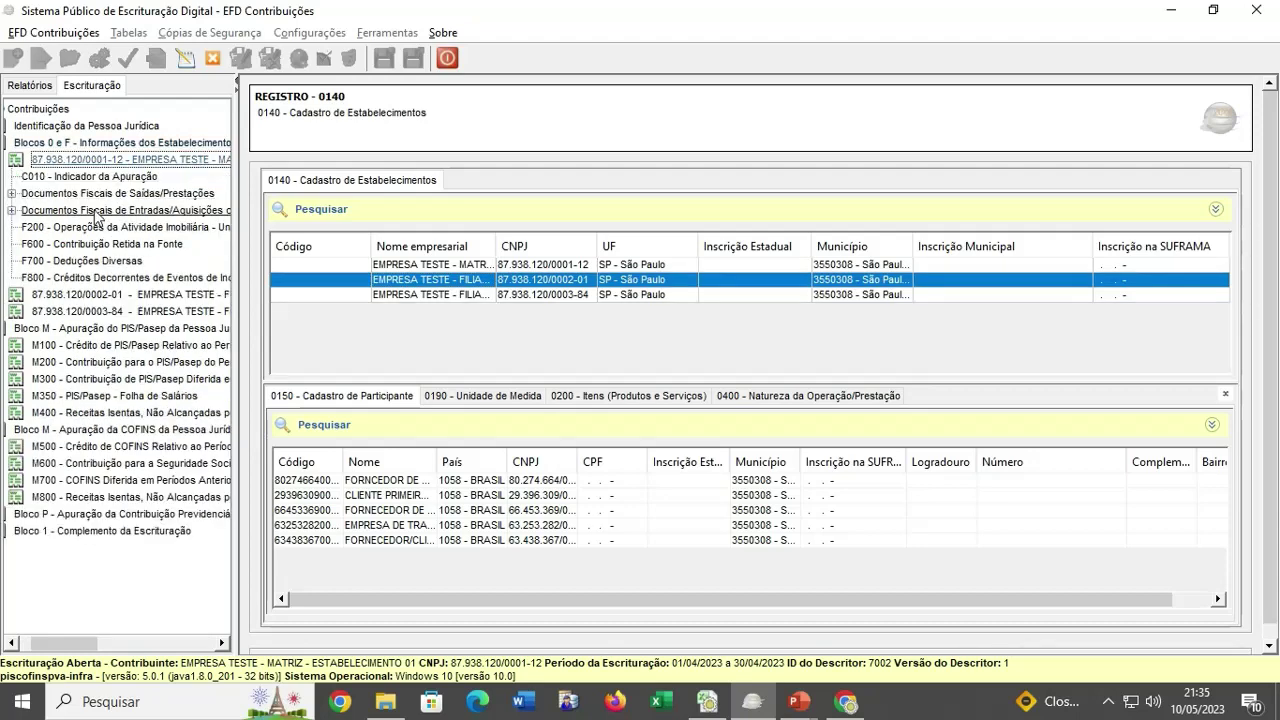
pyautogui.click(104, 226)
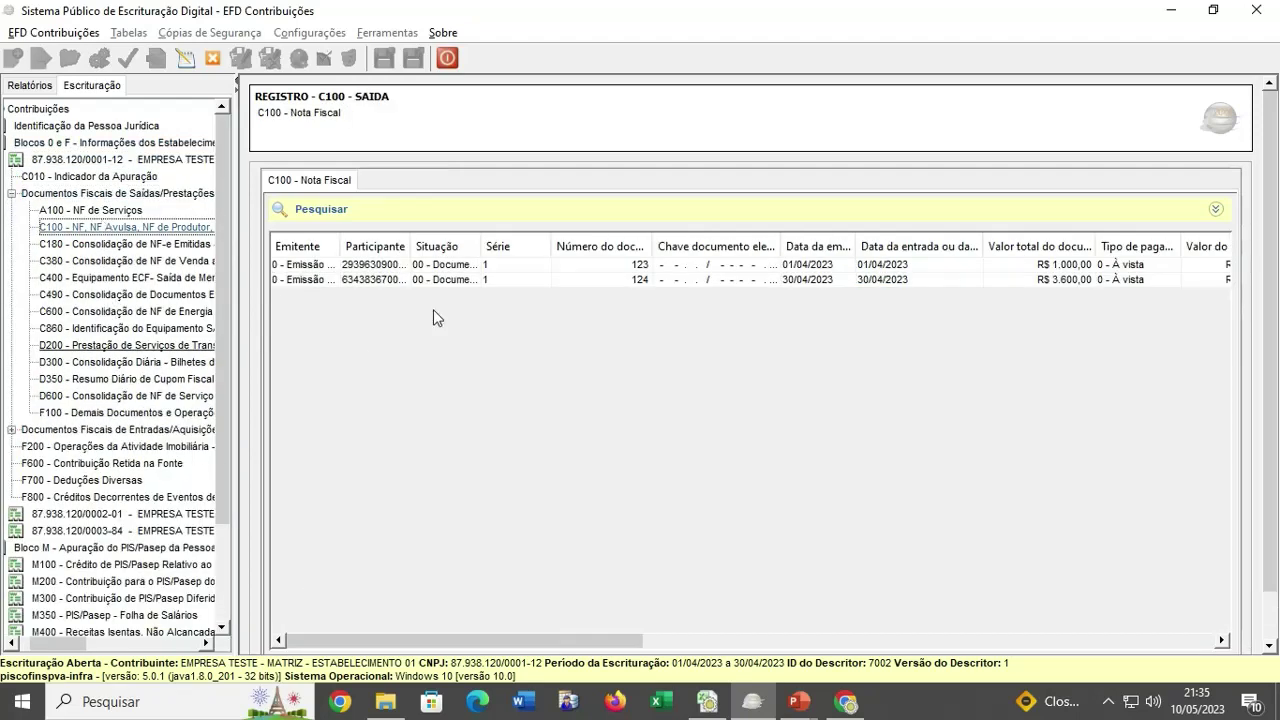
pyautogui.click(440, 280)
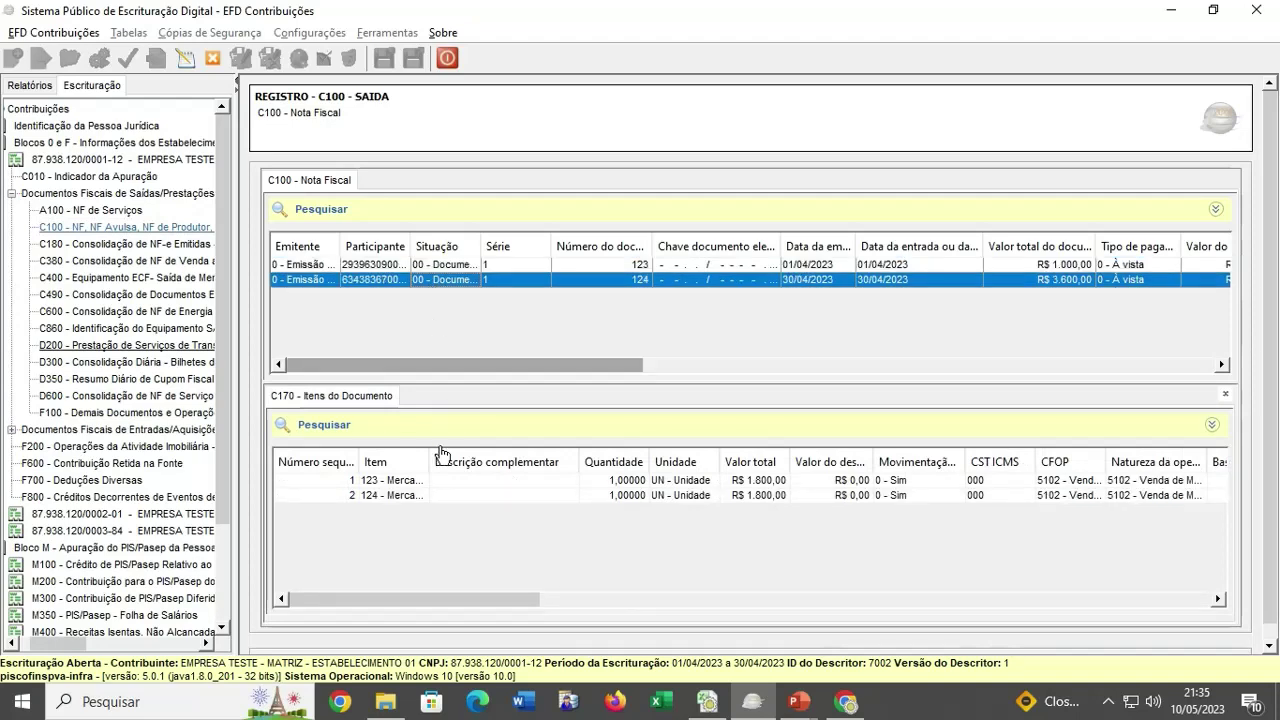
pyautogui.click(443, 495)
pyautogui.doubleClick(443, 495)
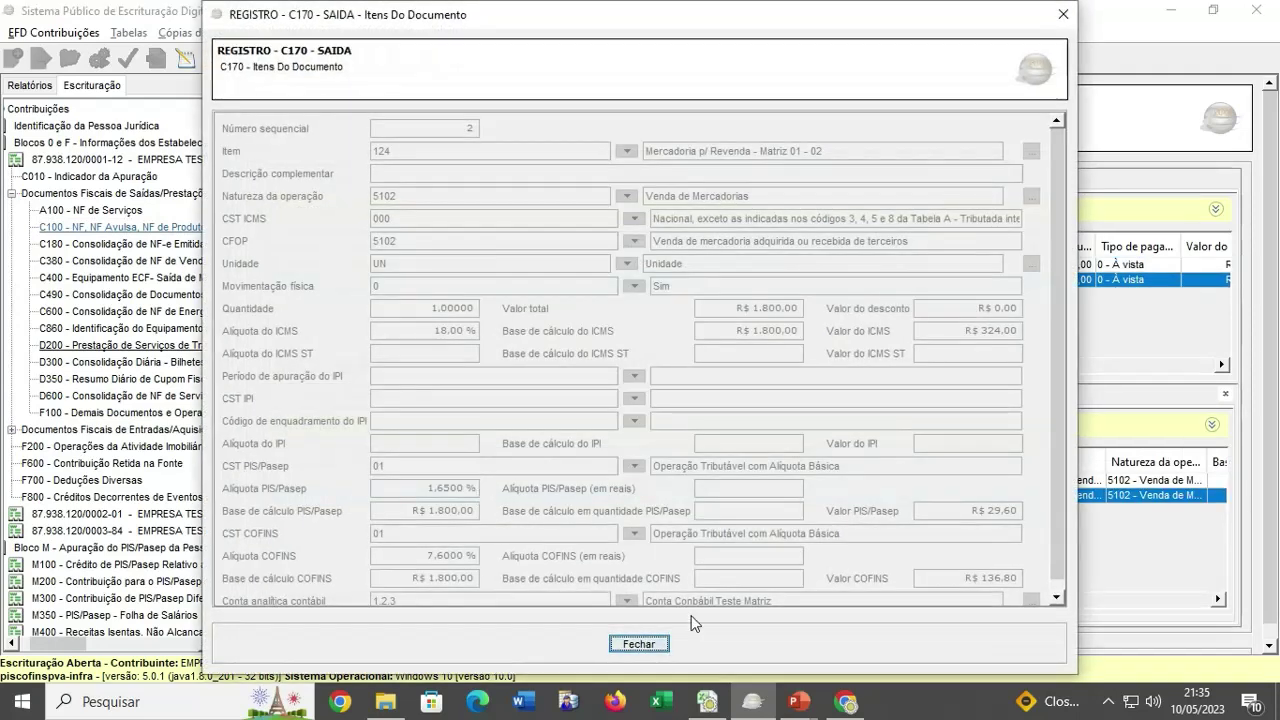
pyautogui.click(640, 643)
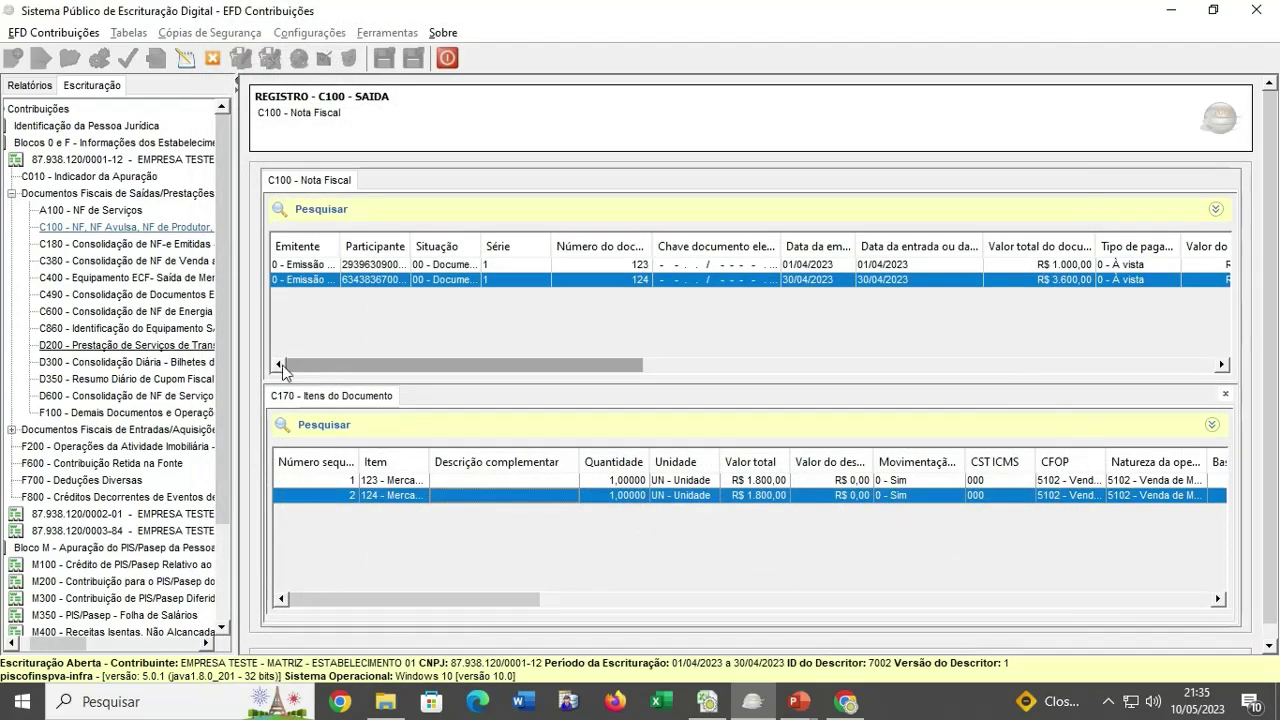
# Review the head office's incoming A100 service invoices and C100 goods invoices together with their items.
pyautogui.doubleClick(108, 431)
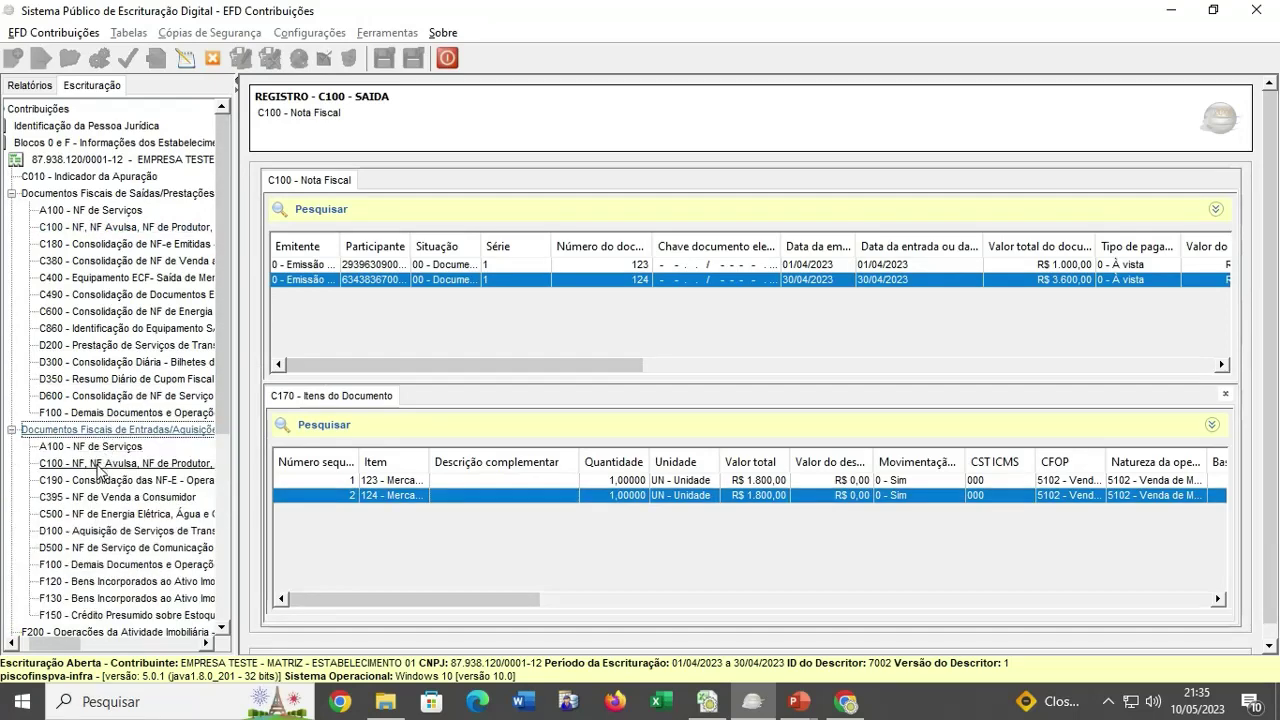
pyautogui.click(92, 447)
pyautogui.click(490, 280)
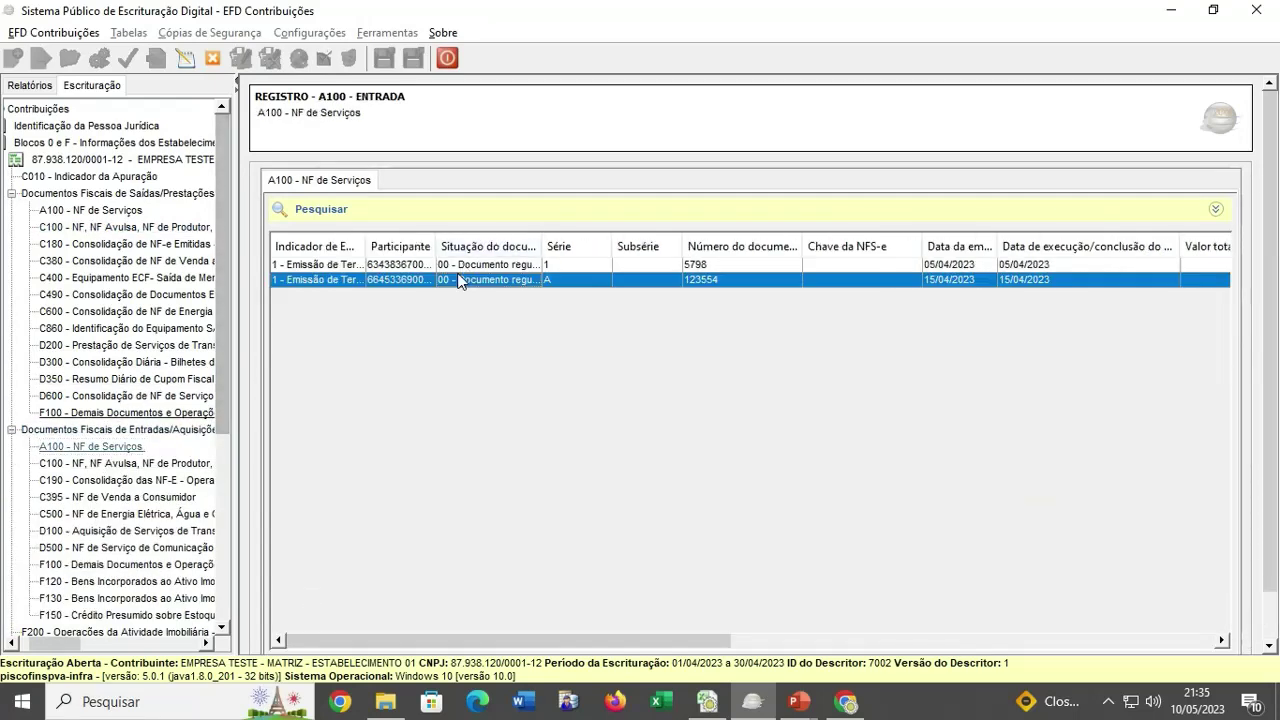
pyautogui.click(638, 481)
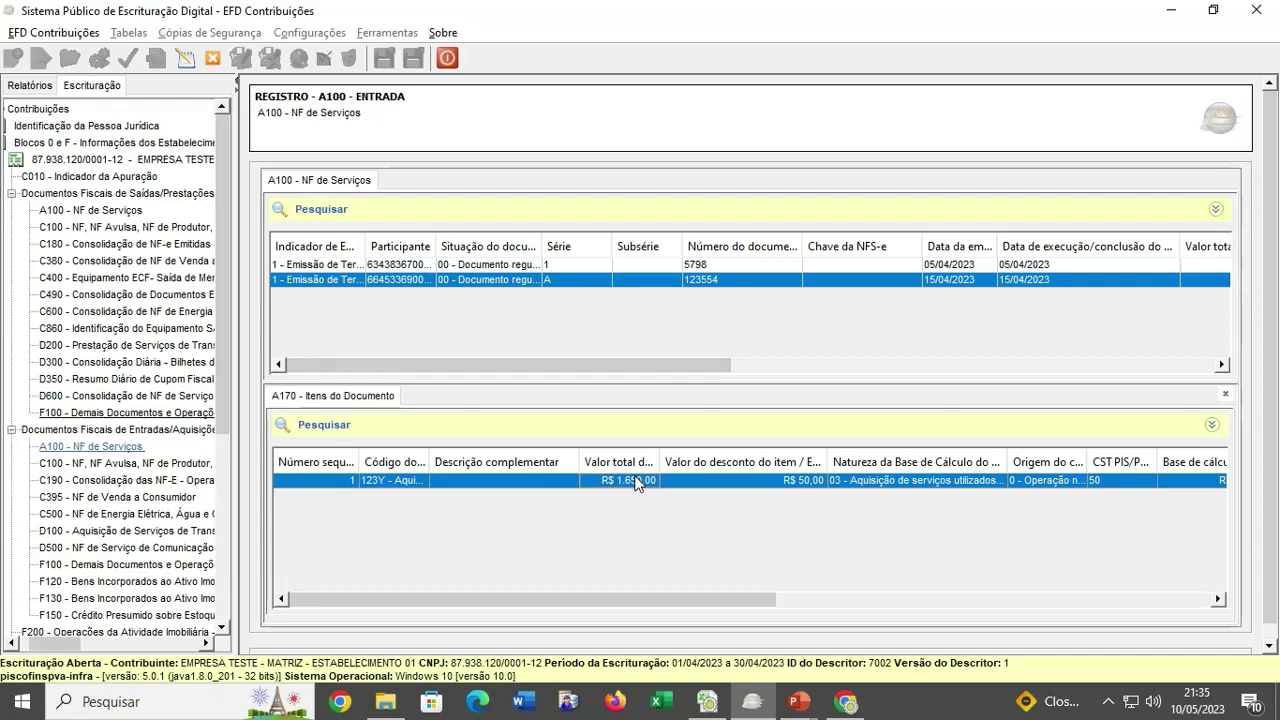
pyautogui.click(145, 464)
pyautogui.click(476, 266)
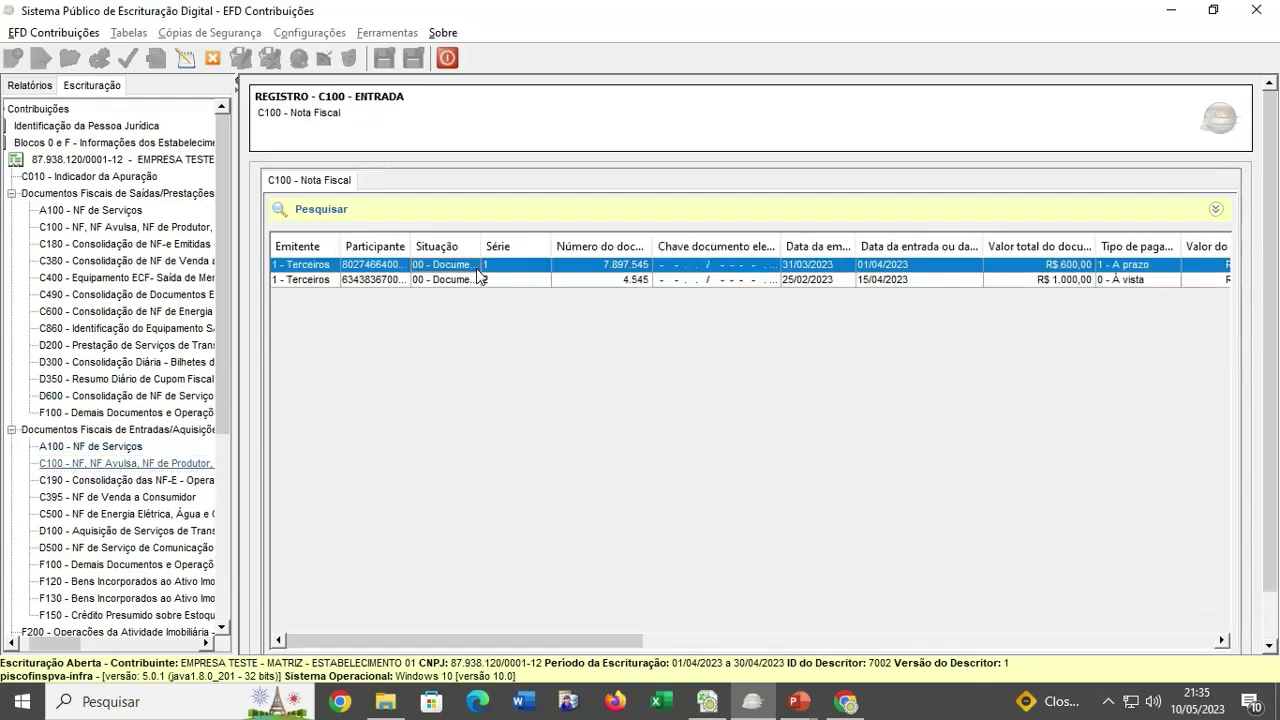
pyautogui.click(478, 280)
pyautogui.click(660, 484)
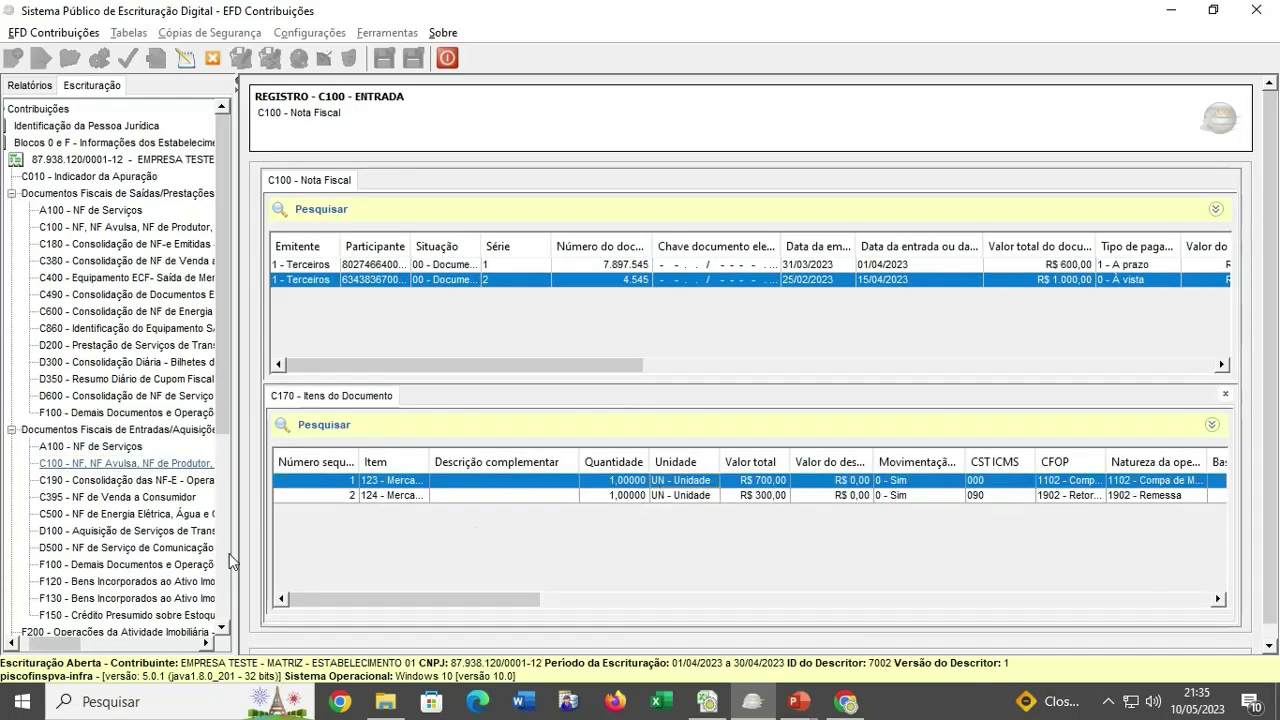
# Check the head office's D100 transport invoice dated 03/04/2023 and view its D105 COFINS complement.
pyautogui.click(127, 531)
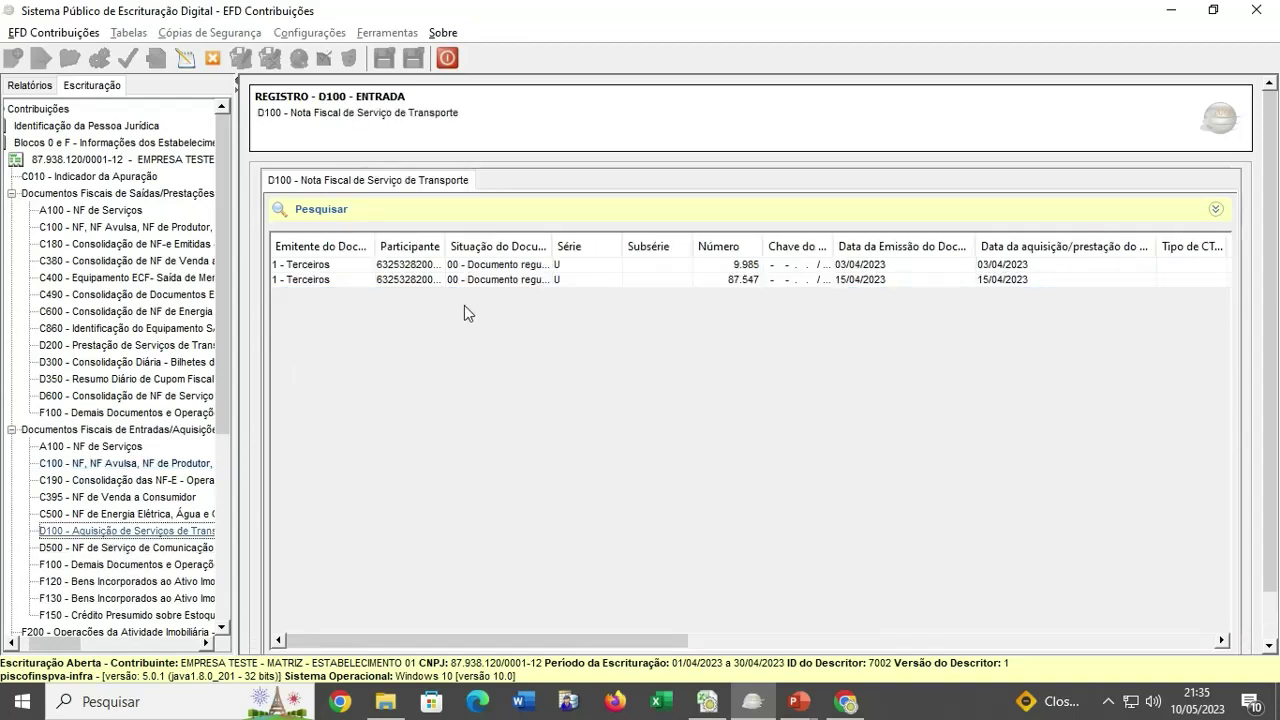
pyautogui.click(468, 265)
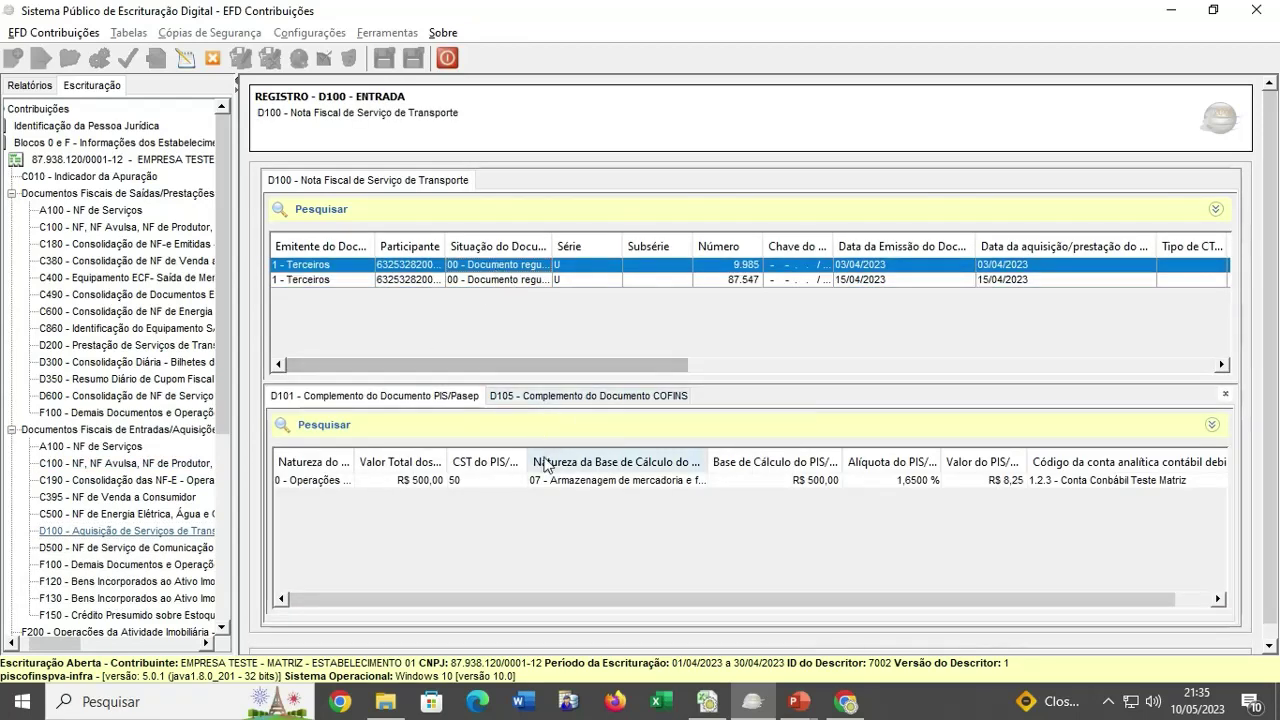
pyautogui.click(588, 396)
pyautogui.doubleClick(503, 481)
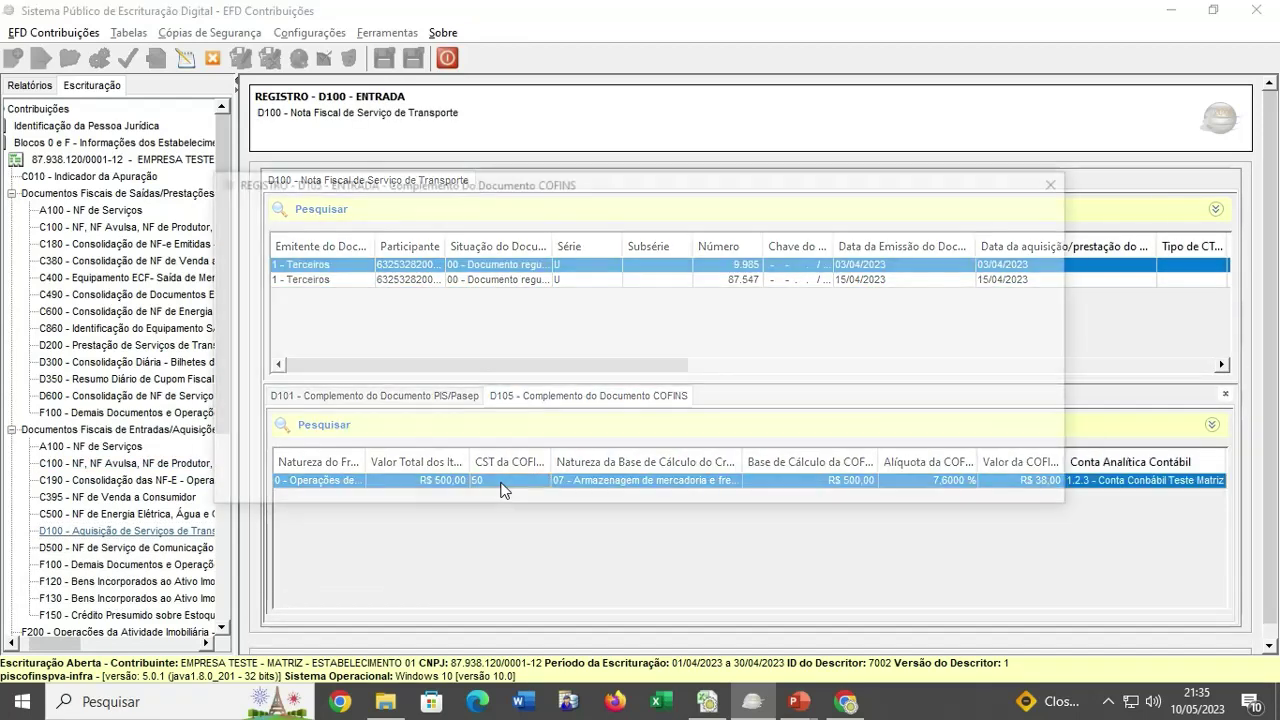
pyautogui.click(645, 478)
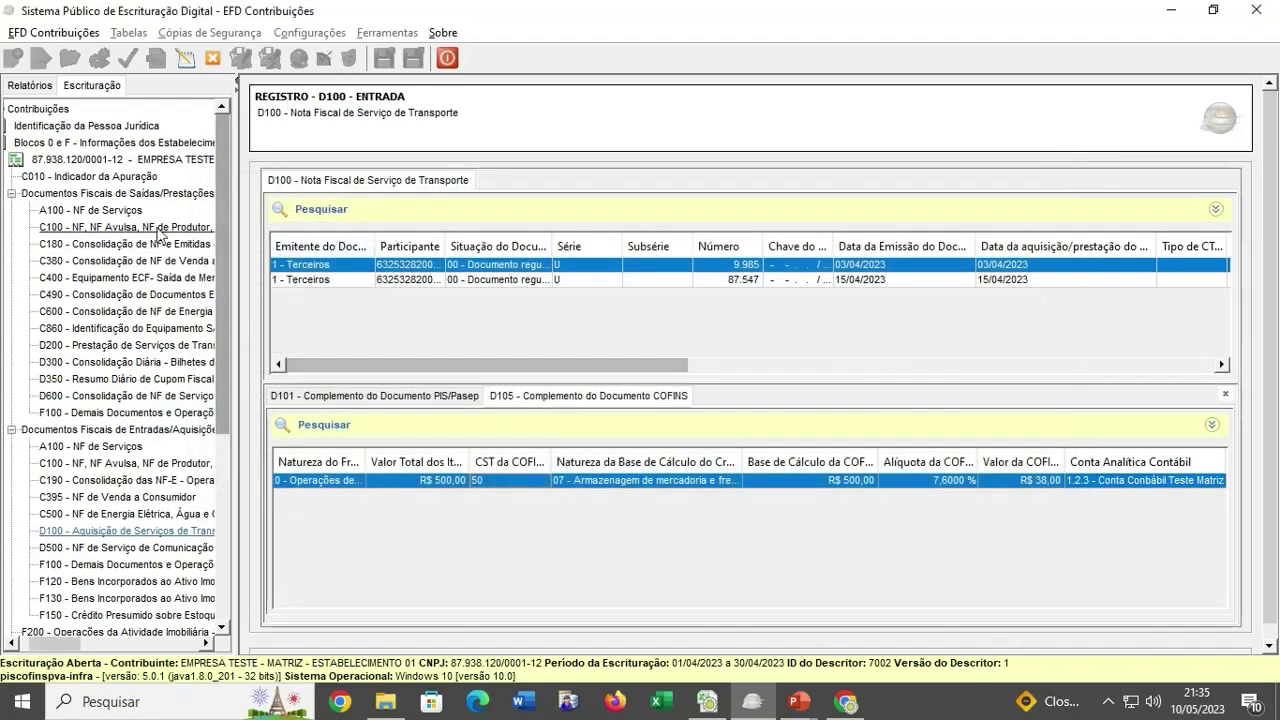
# Review the second branch's outgoing C100 invoices, including the items of the one dated 30/04/2023.
pyautogui.doubleClick(53, 162)
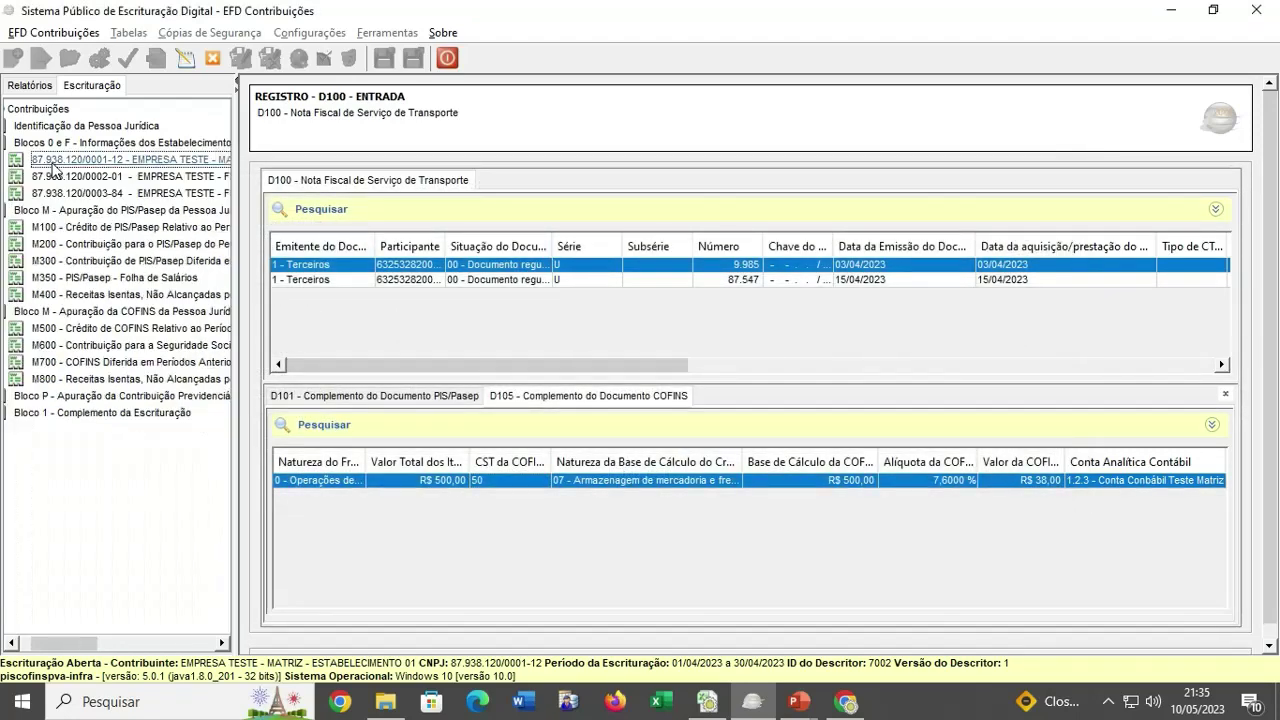
pyautogui.doubleClick(55, 193)
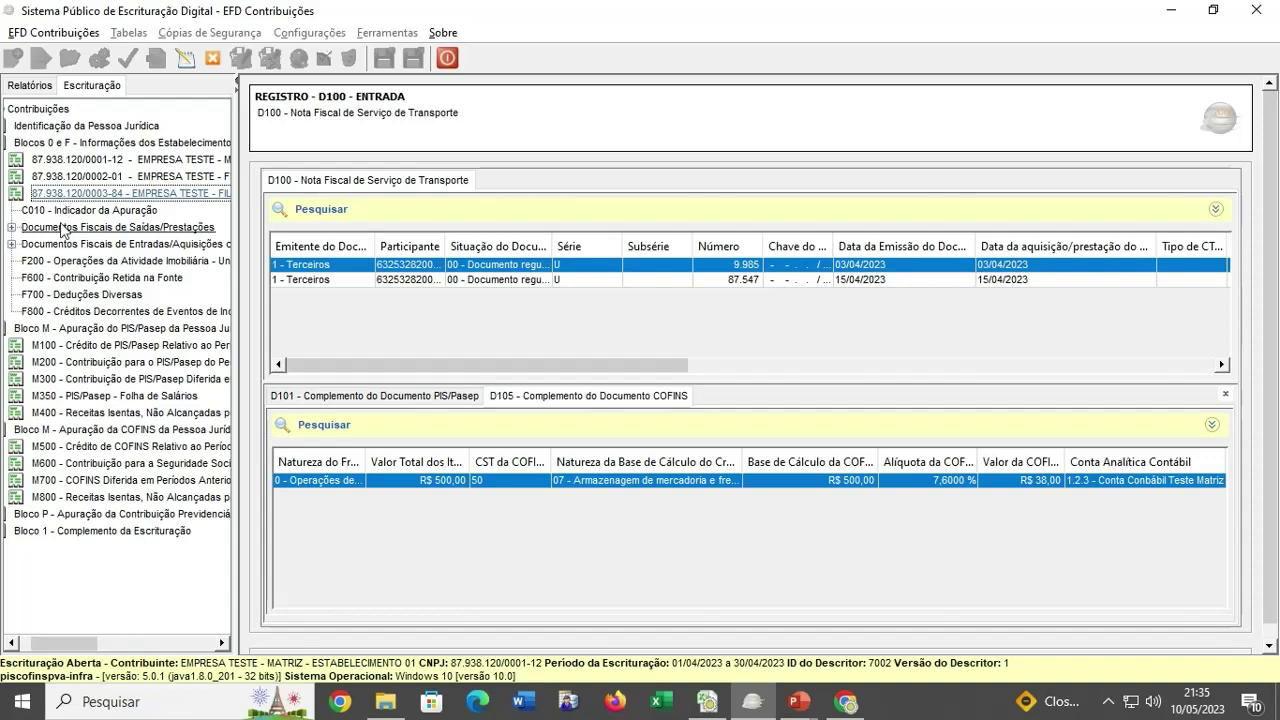
pyautogui.doubleClick(64, 229)
pyautogui.click(100, 260)
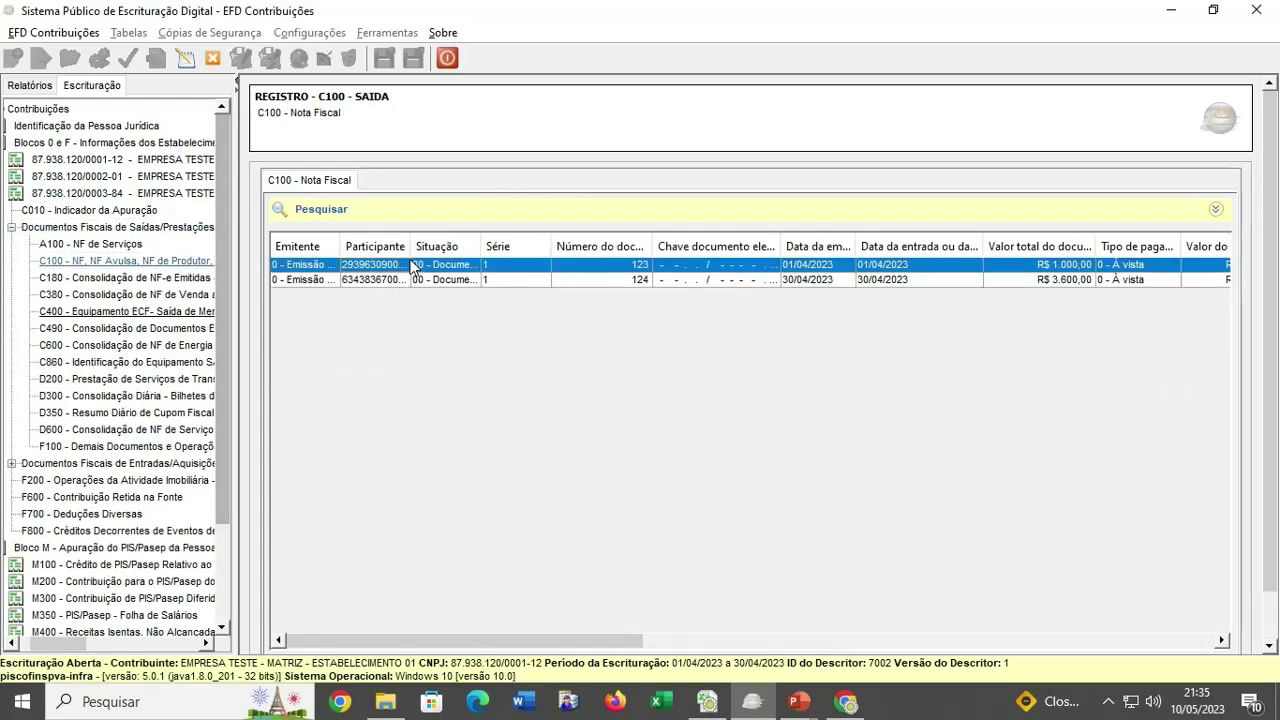
pyautogui.click(409, 280)
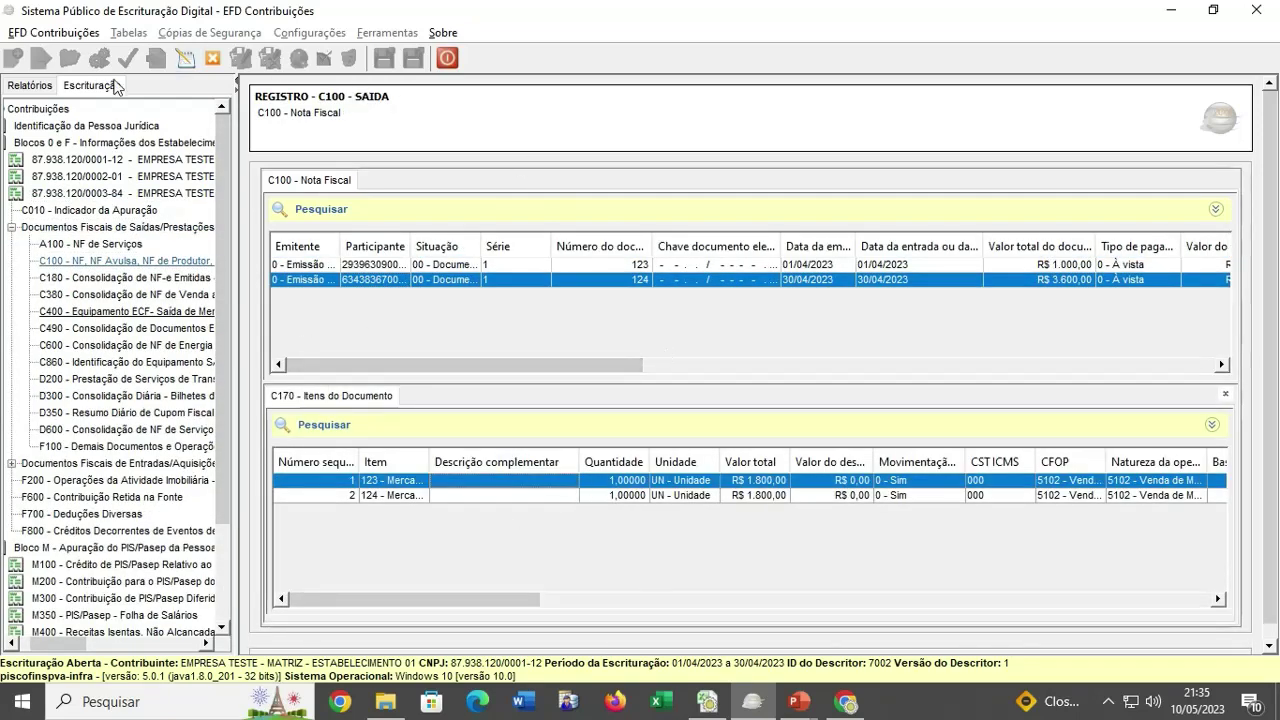
# Open the report of operations by CST, rate and block detailed by establishment, and check its establishment choices.
pyautogui.click(30, 85)
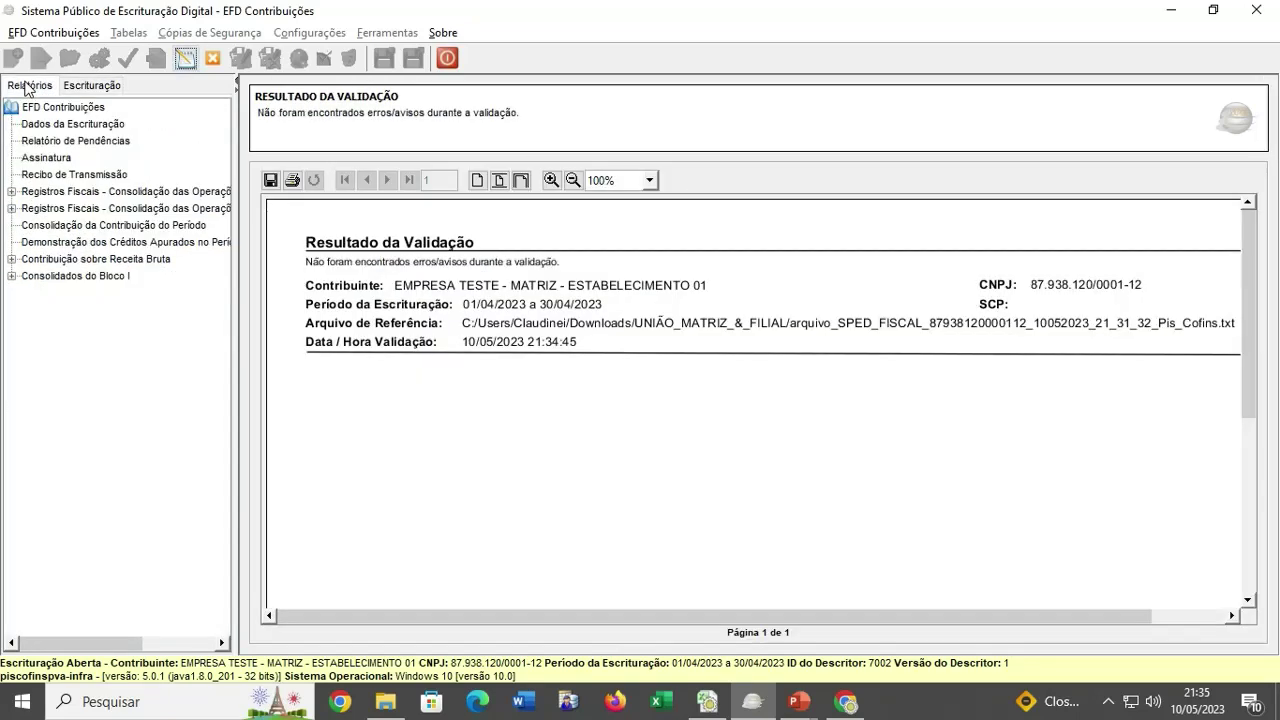
pyautogui.doubleClick(67, 210)
pyautogui.click(68, 224)
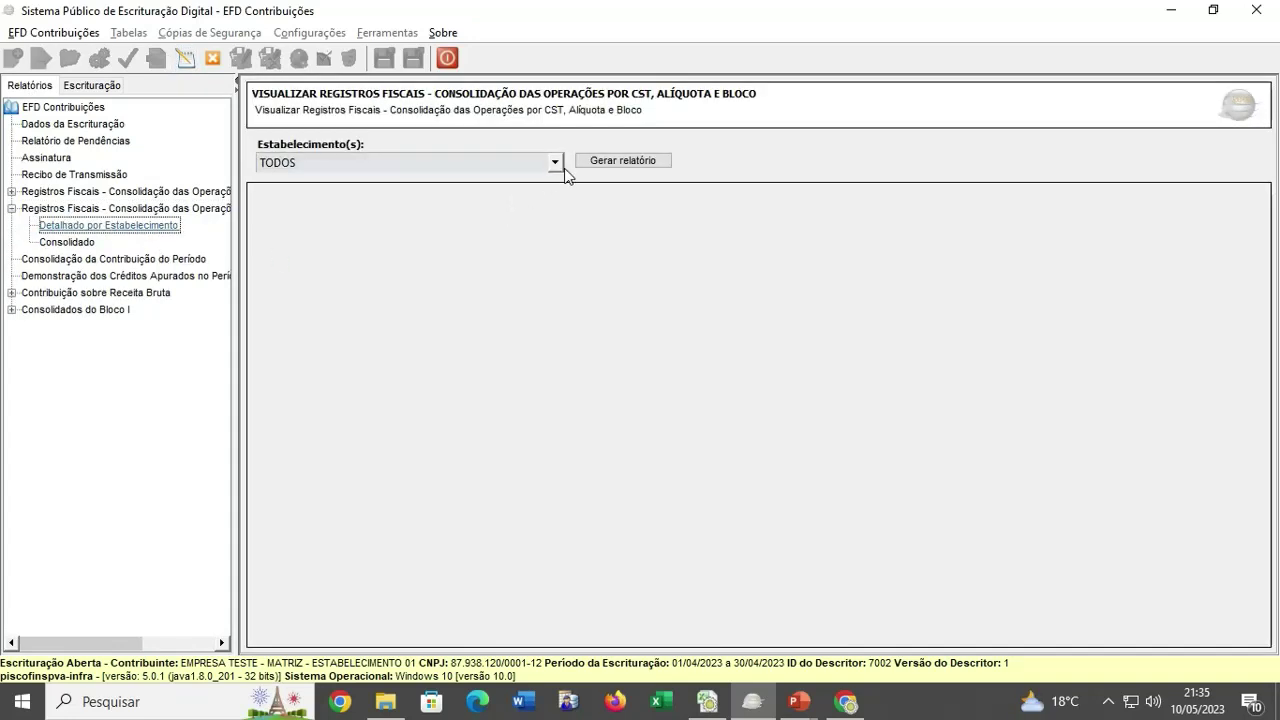
pyautogui.click(555, 166)
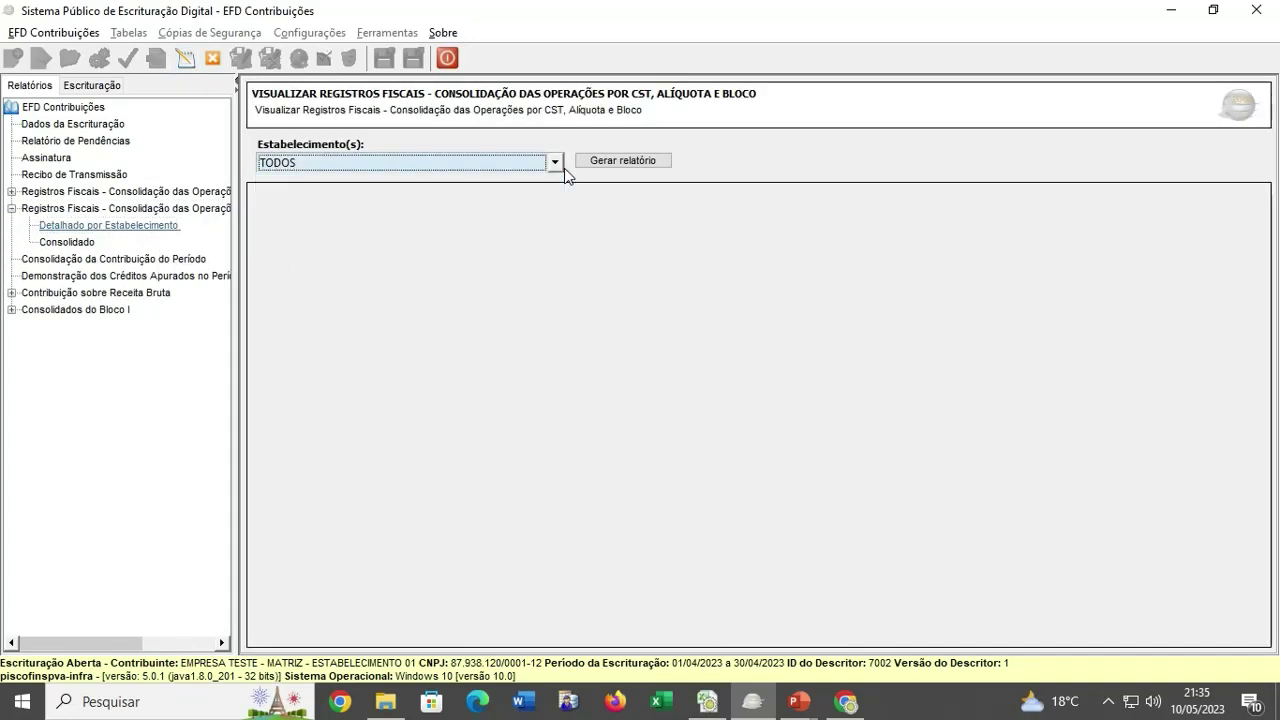
pyautogui.click(553, 163)
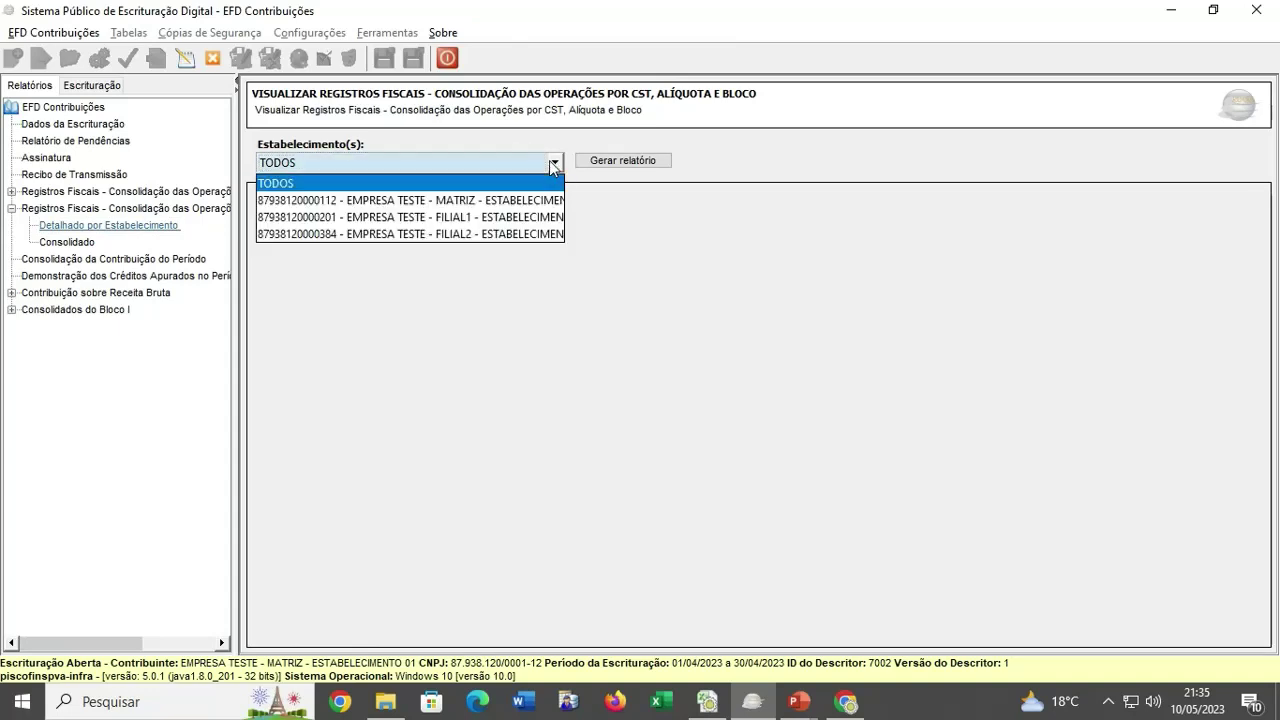
pyautogui.click(553, 163)
# Generate the consolidation of operations by CST report, detailed by establishment, for all establishments (TODOS).
pyautogui.doubleClick(183, 191)
pyautogui.click(118, 216)
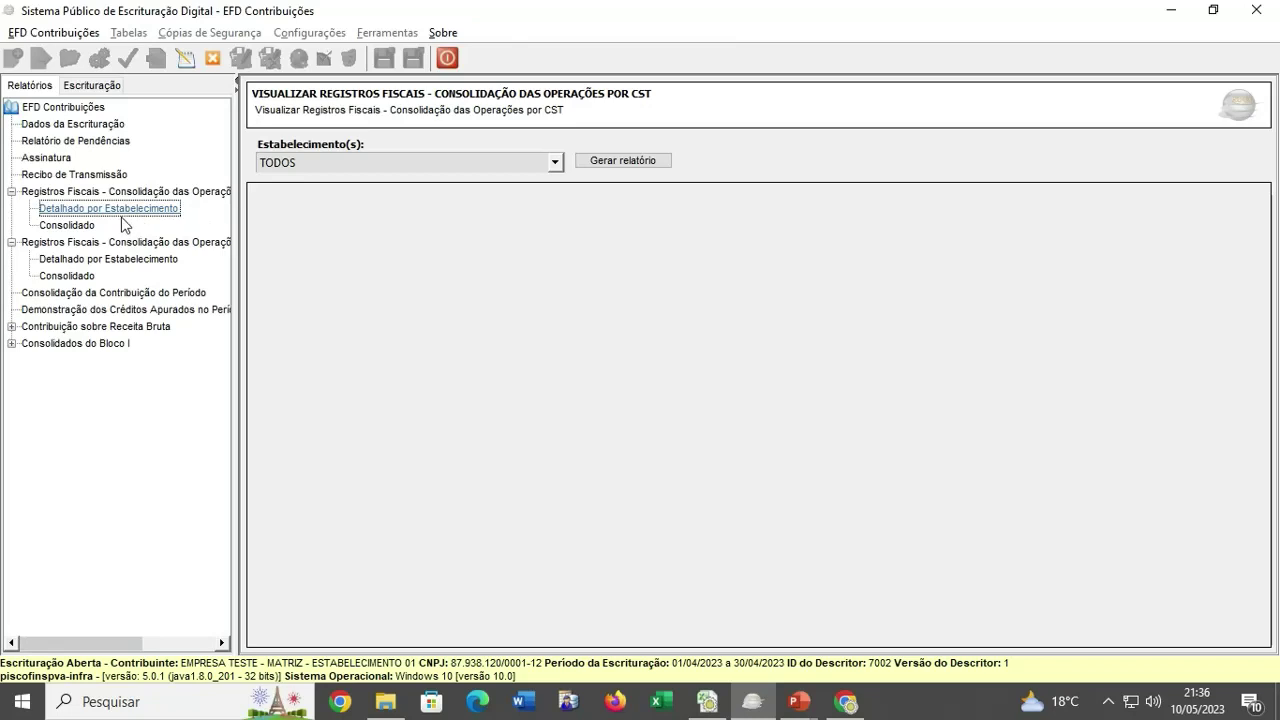
pyautogui.click(615, 163)
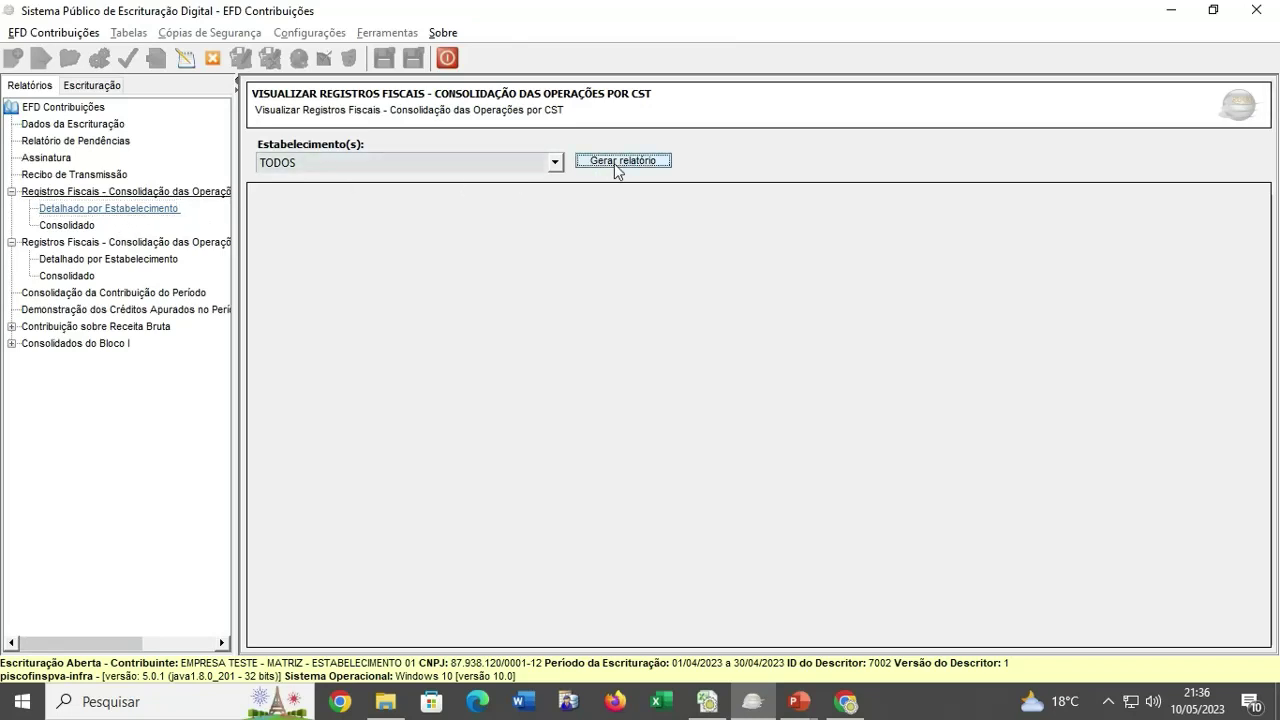
# Examine both pages of the CST report, comparing revenue and acquisition totals of the head office and the two branches.
pyautogui.scroll(-5, 586, 325)
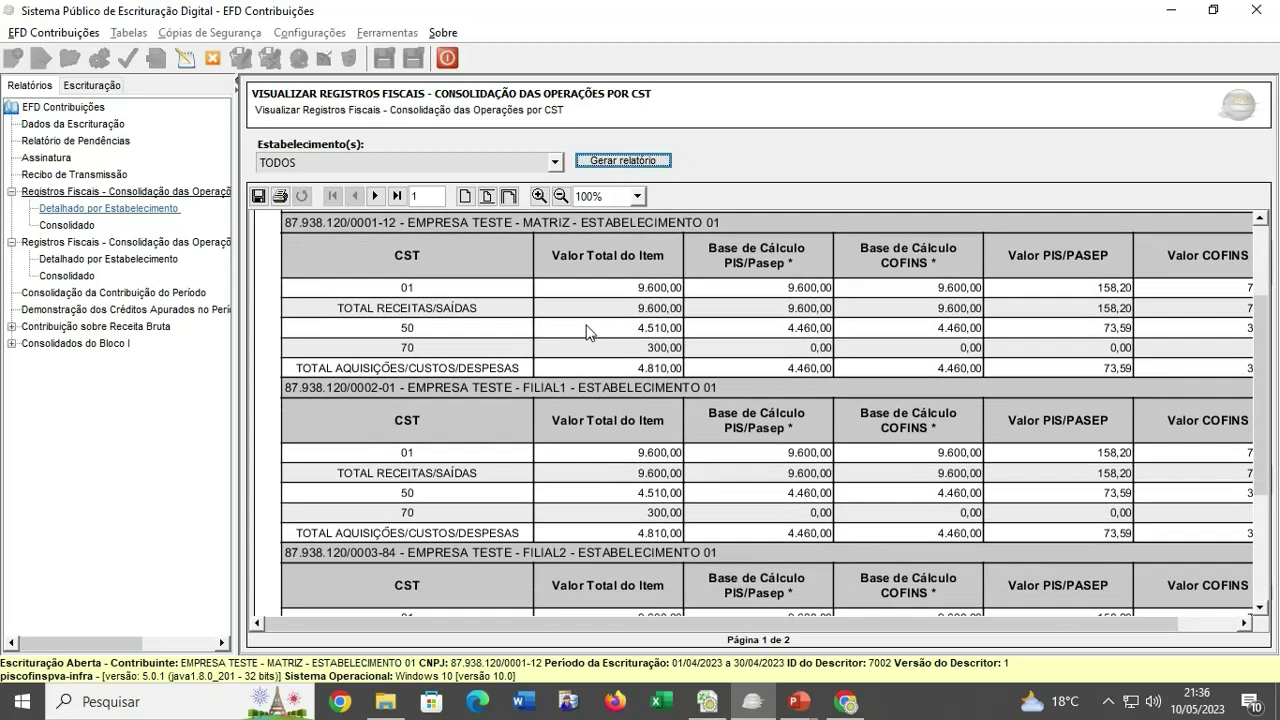
pyautogui.scroll(-4, 877, 344)
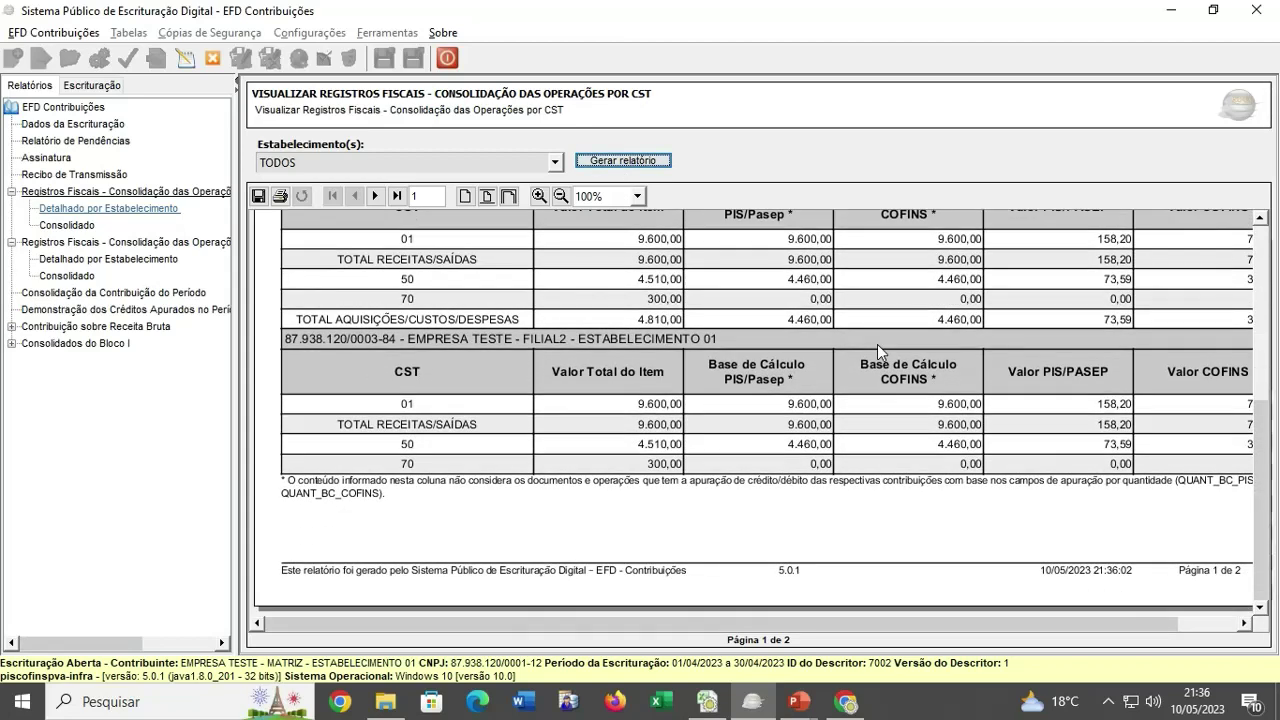
pyautogui.scroll(6, 777, 372)
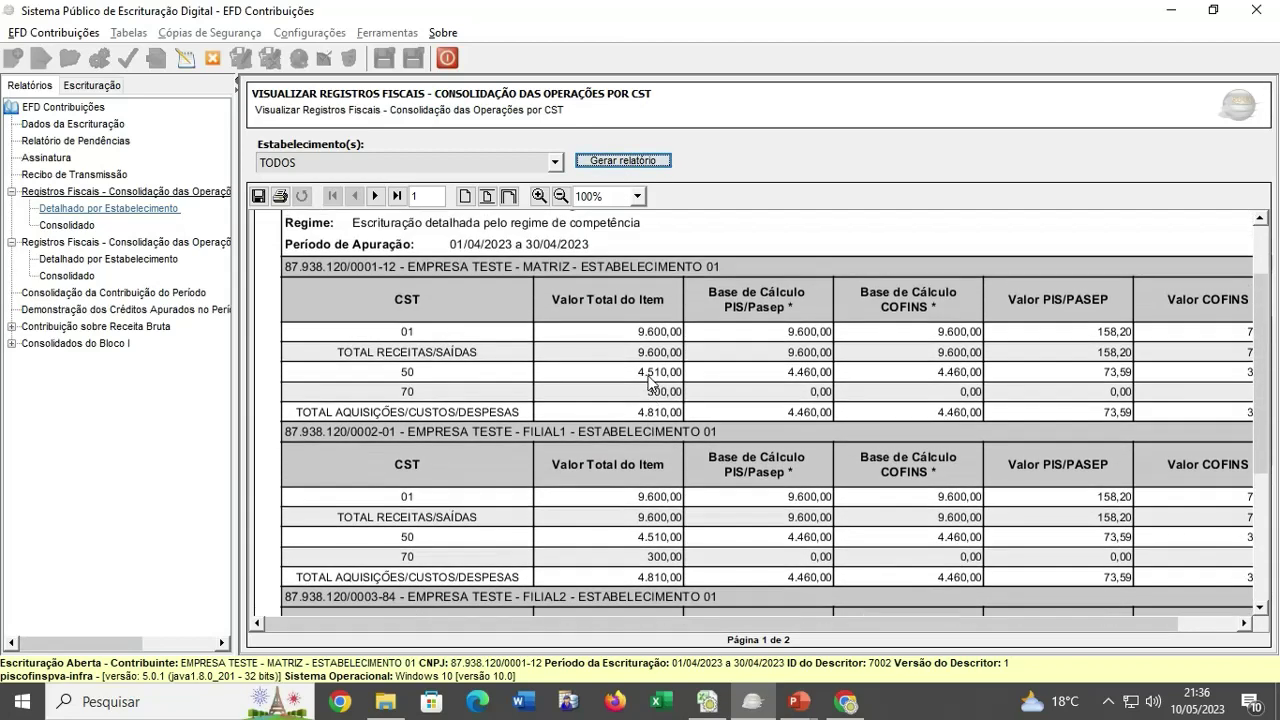
pyautogui.scroll(3, 649, 380)
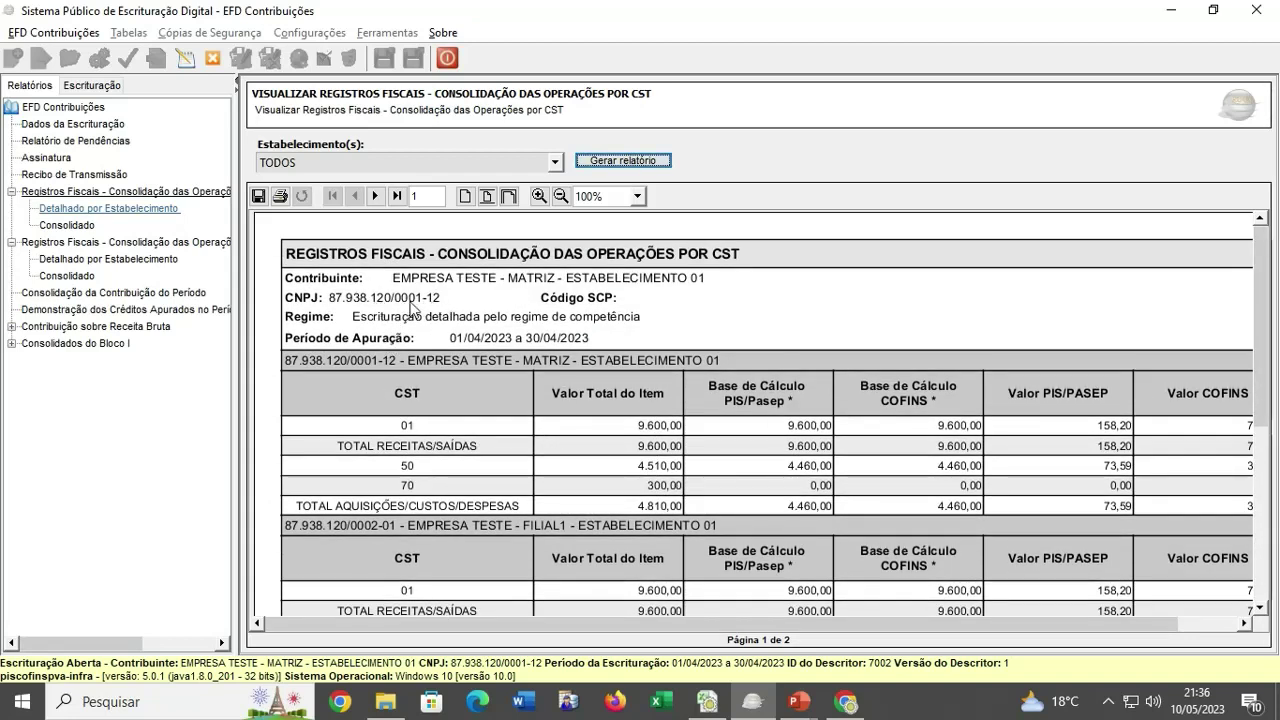
pyautogui.click(378, 199)
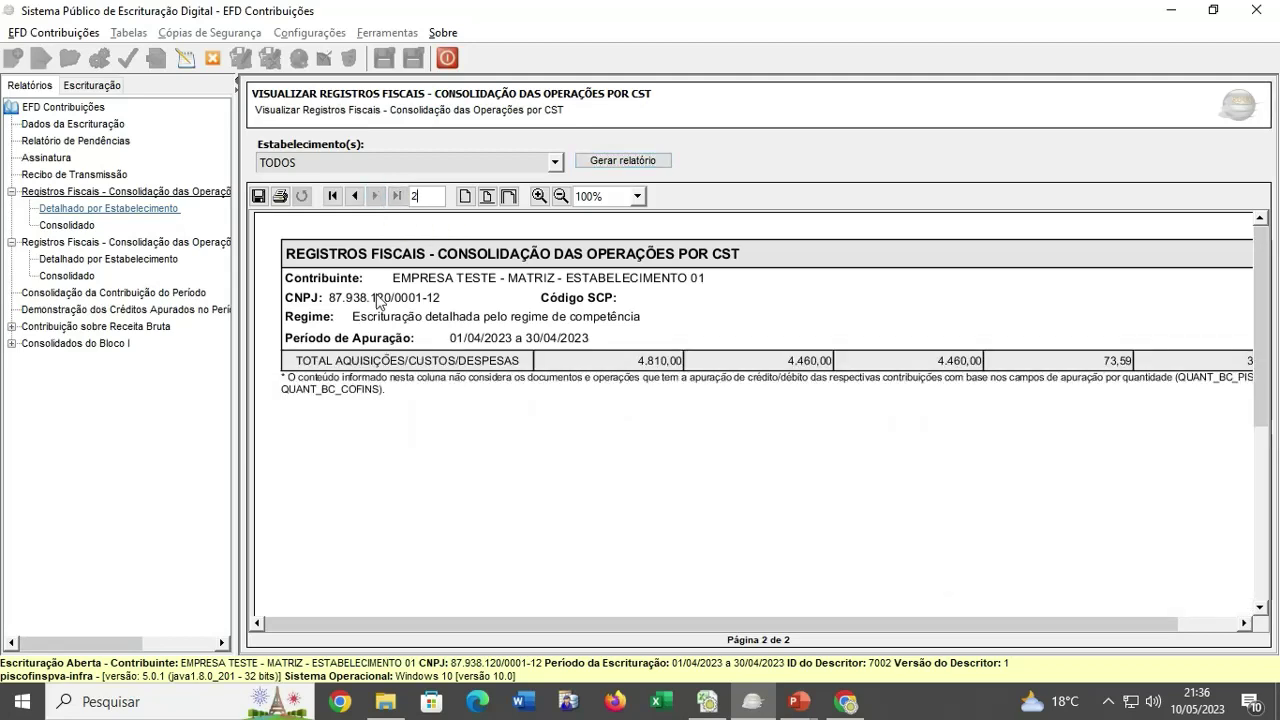
pyautogui.click(358, 197)
pyautogui.scroll(-3, 553, 425)
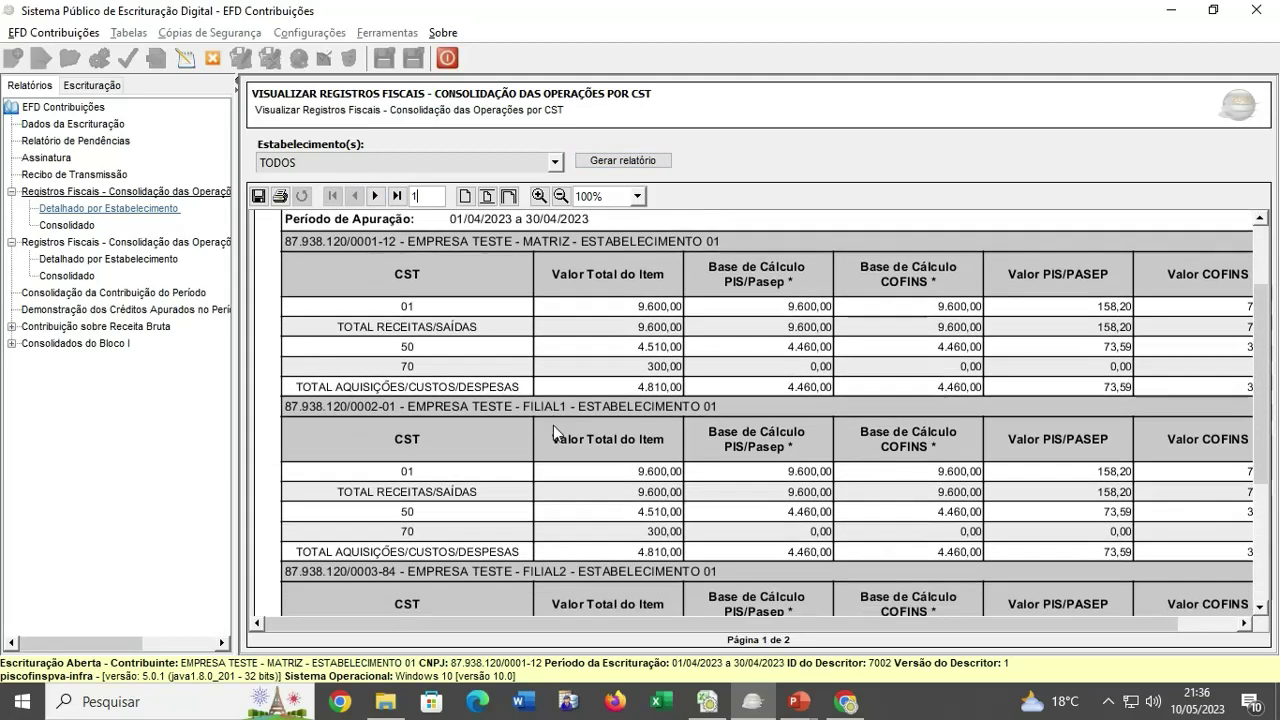
pyautogui.scroll(-3, 553, 425)
pyautogui.scroll(3, 505, 355)
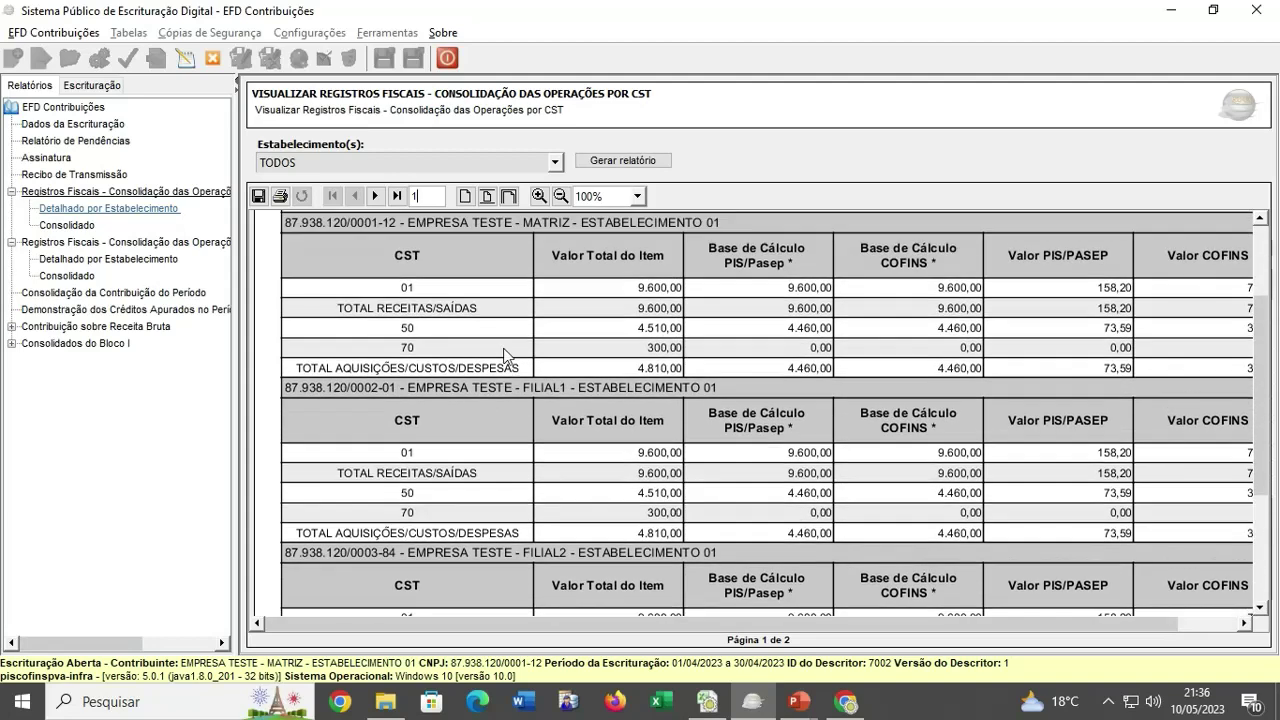
# Recheck the three establishments' totals in the detailed CST report, and open its consolidated version (Consolidado).
pyautogui.scroll(1, 505, 355)
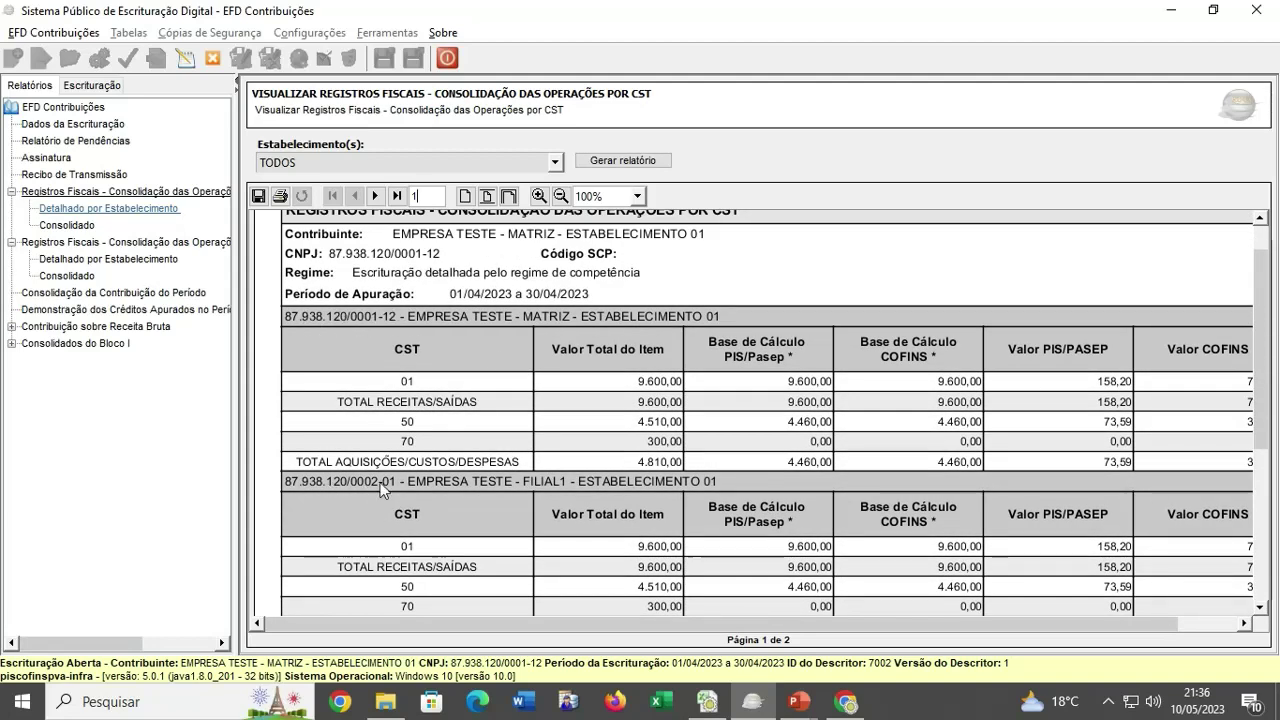
pyautogui.scroll(-2, 385, 479)
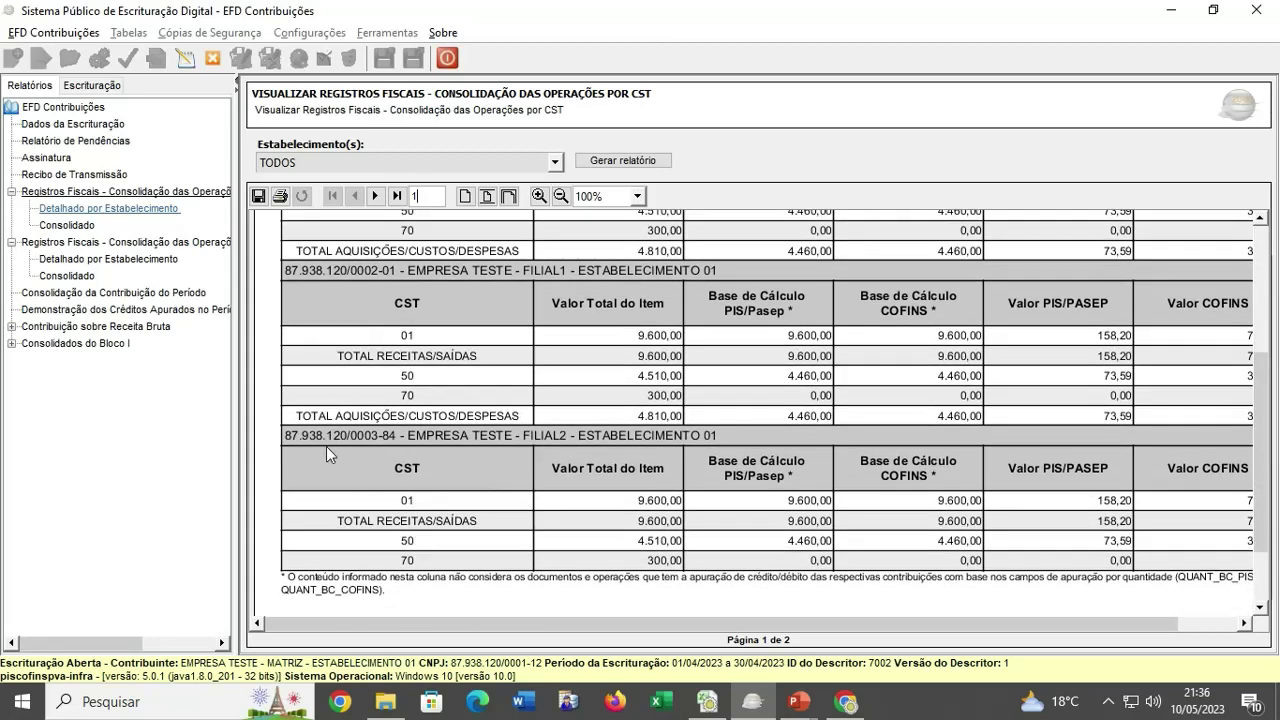
pyautogui.scroll(-2, 590, 480)
pyautogui.scroll(2, 592, 490)
pyautogui.scroll(2, 505, 390)
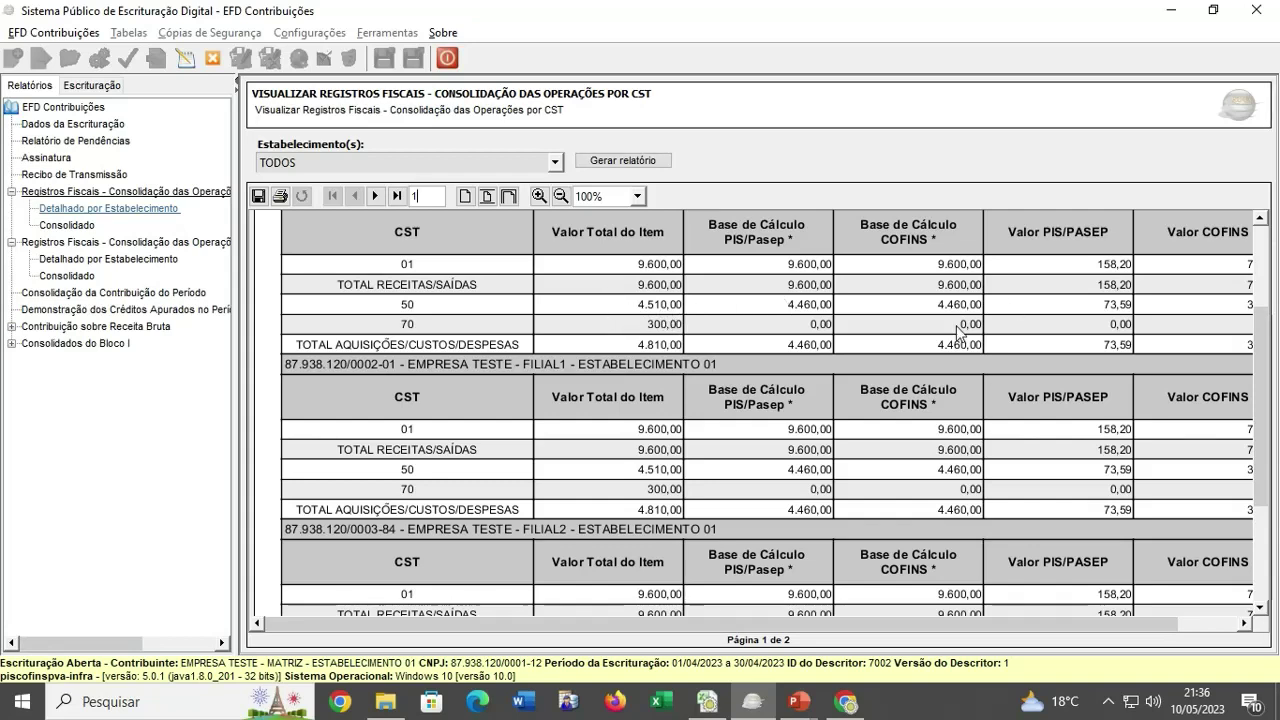
pyautogui.scroll(-4, 623, 433)
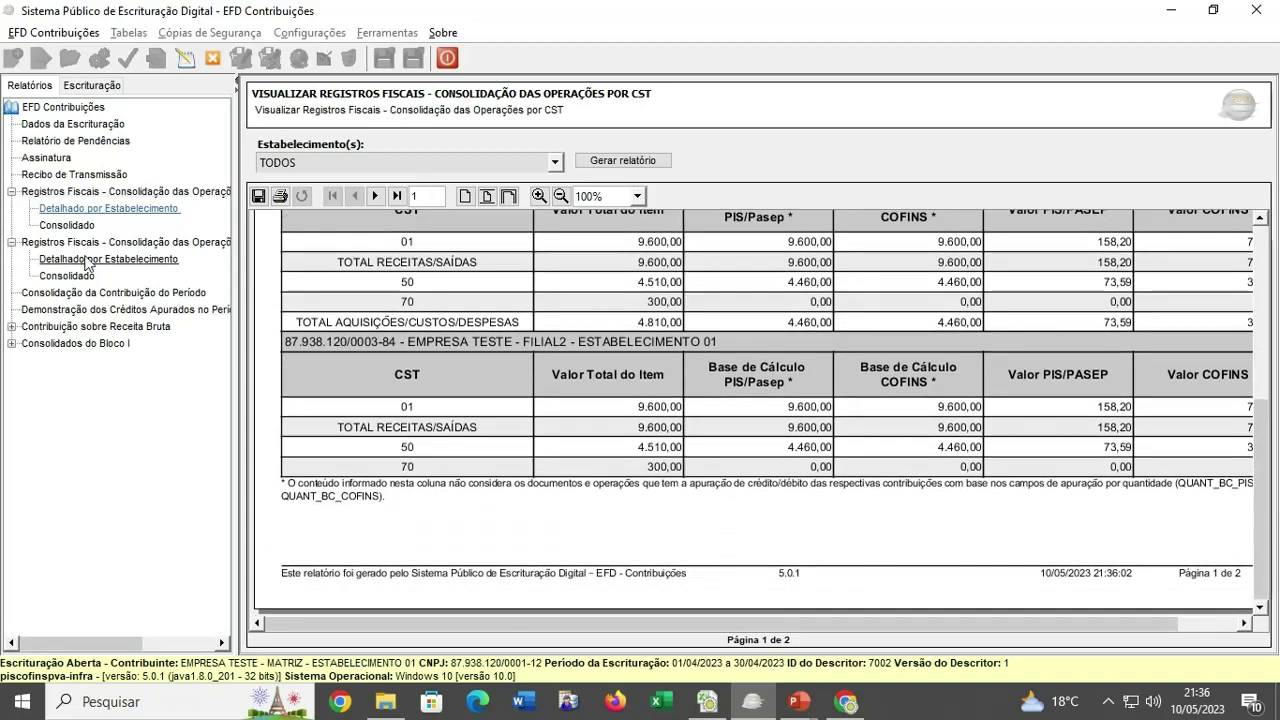
pyautogui.click(76, 228)
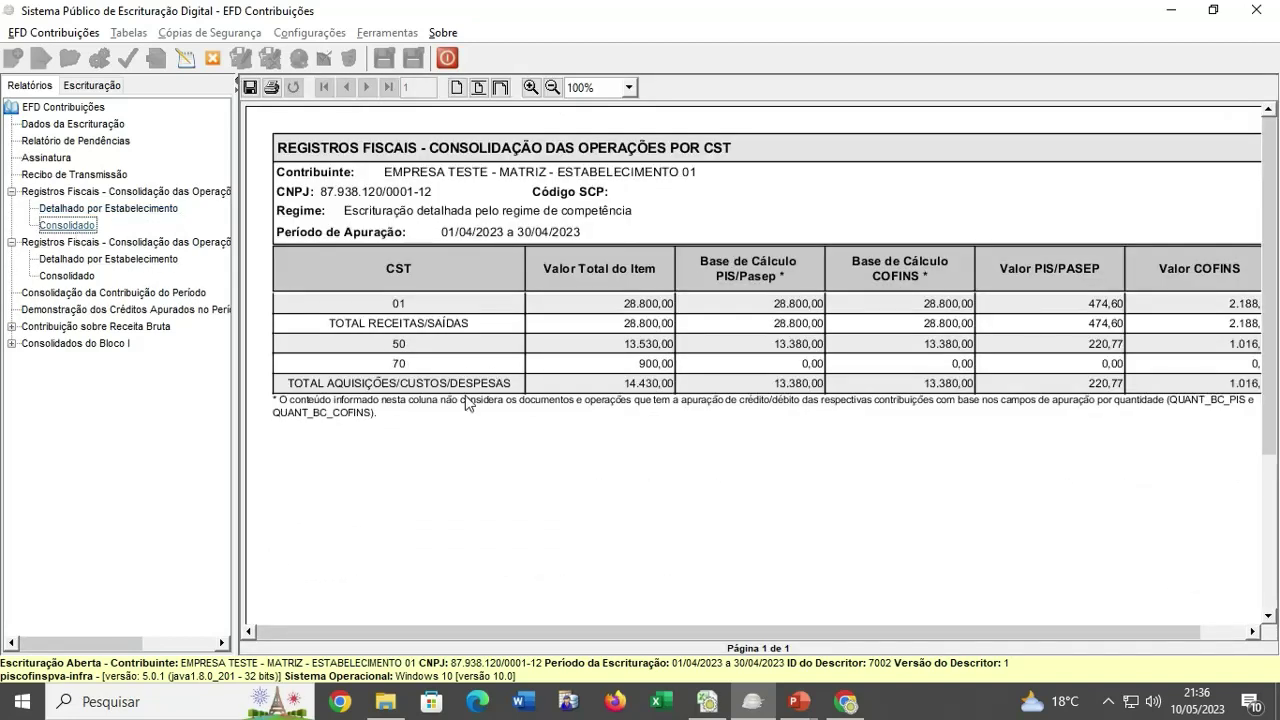
# Generate the report by CST, rate and block detailed by establishment for TODOS, and compare the subtotals of the head office and both branches.
pyautogui.click(95, 259)
pyautogui.click(652, 168)
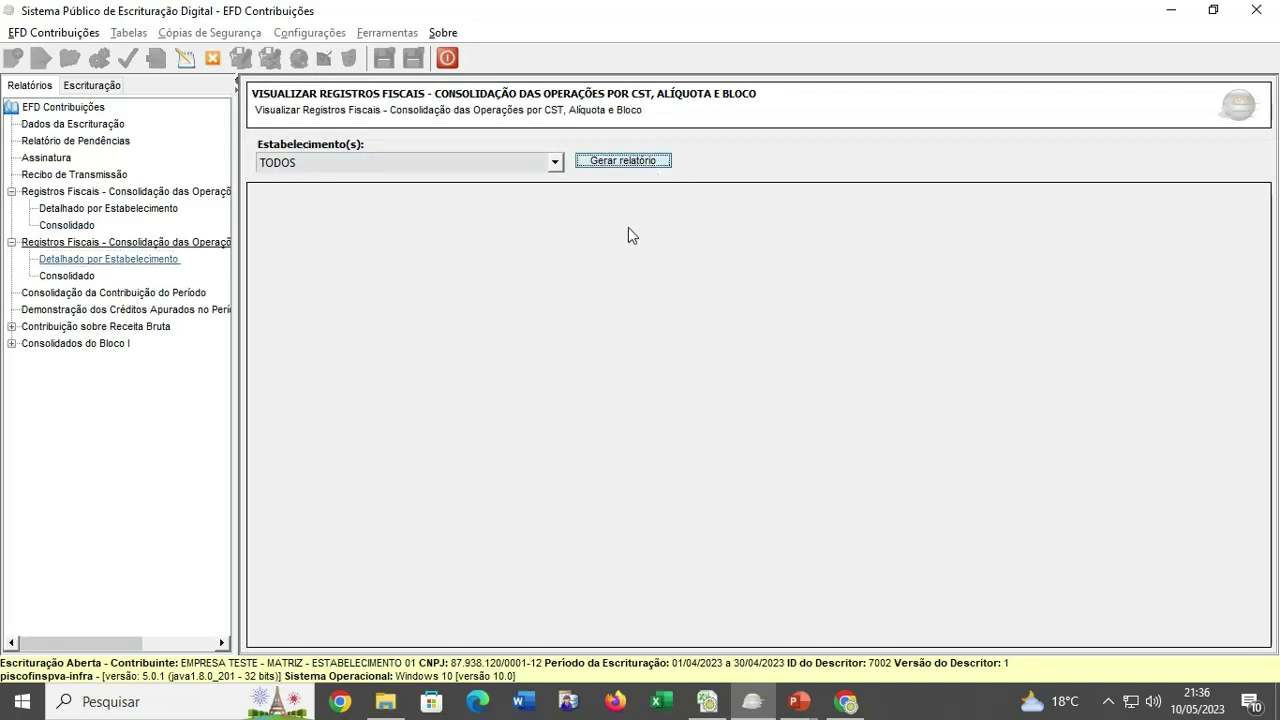
pyautogui.scroll(-3, 700, 365)
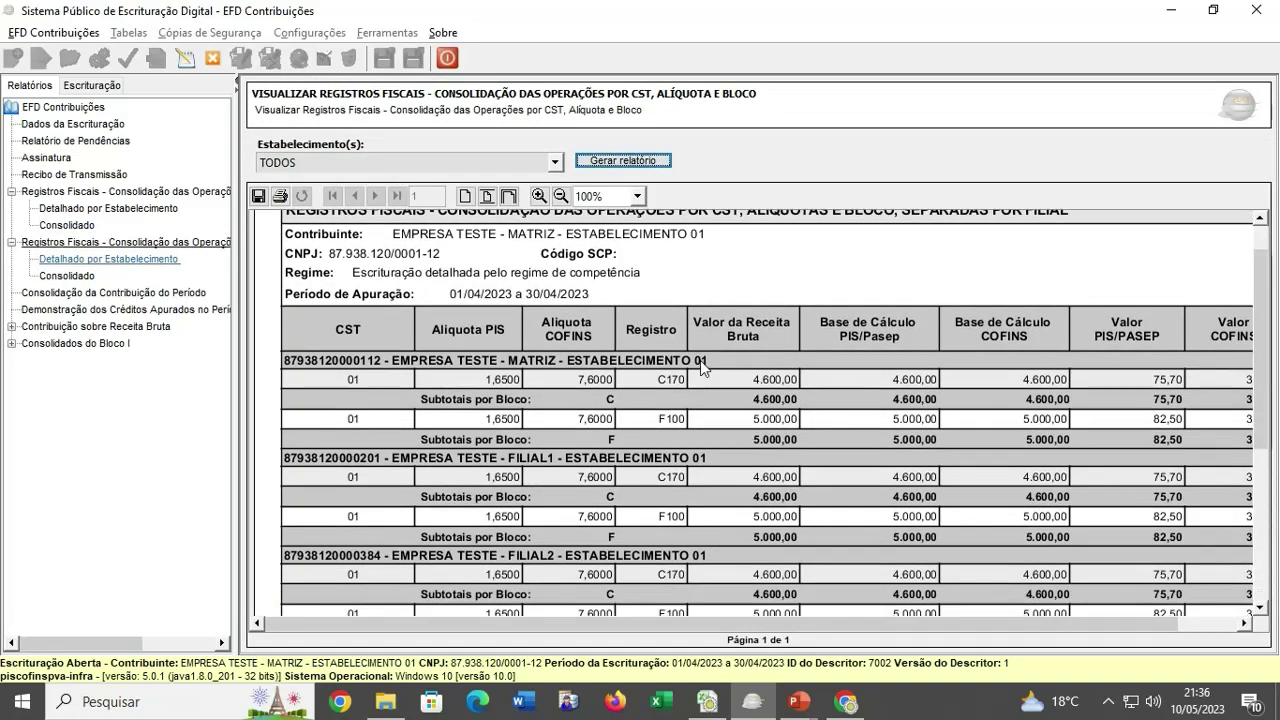
pyautogui.scroll(-2, 701, 362)
pyautogui.scroll(3, 701, 362)
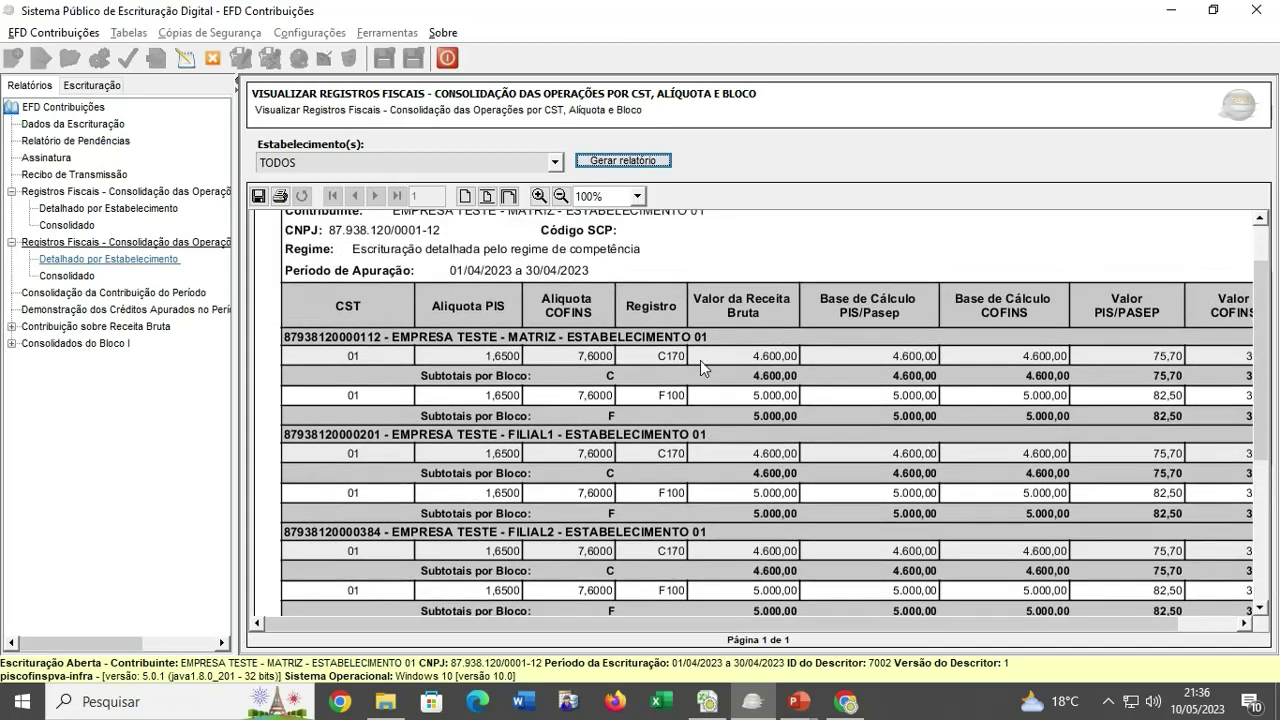
pyautogui.scroll(1, 700, 360)
pyautogui.scroll(-3, 700, 360)
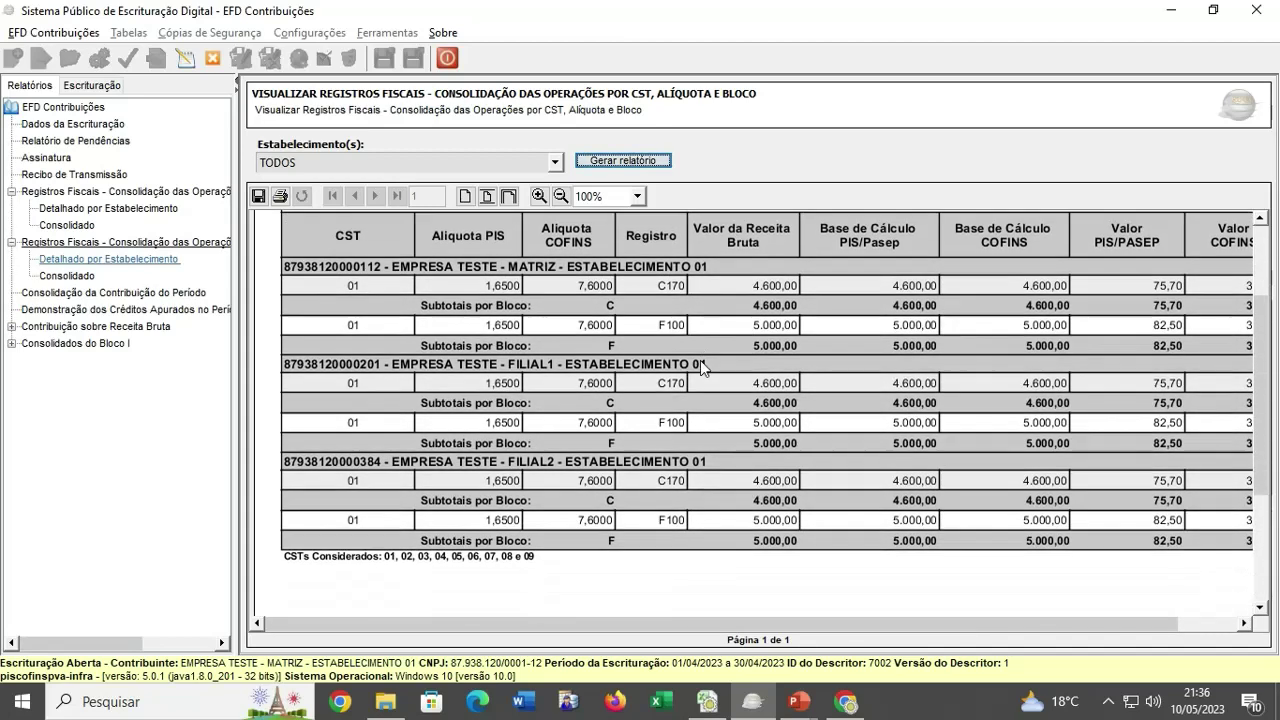
pyautogui.scroll(2, 700, 360)
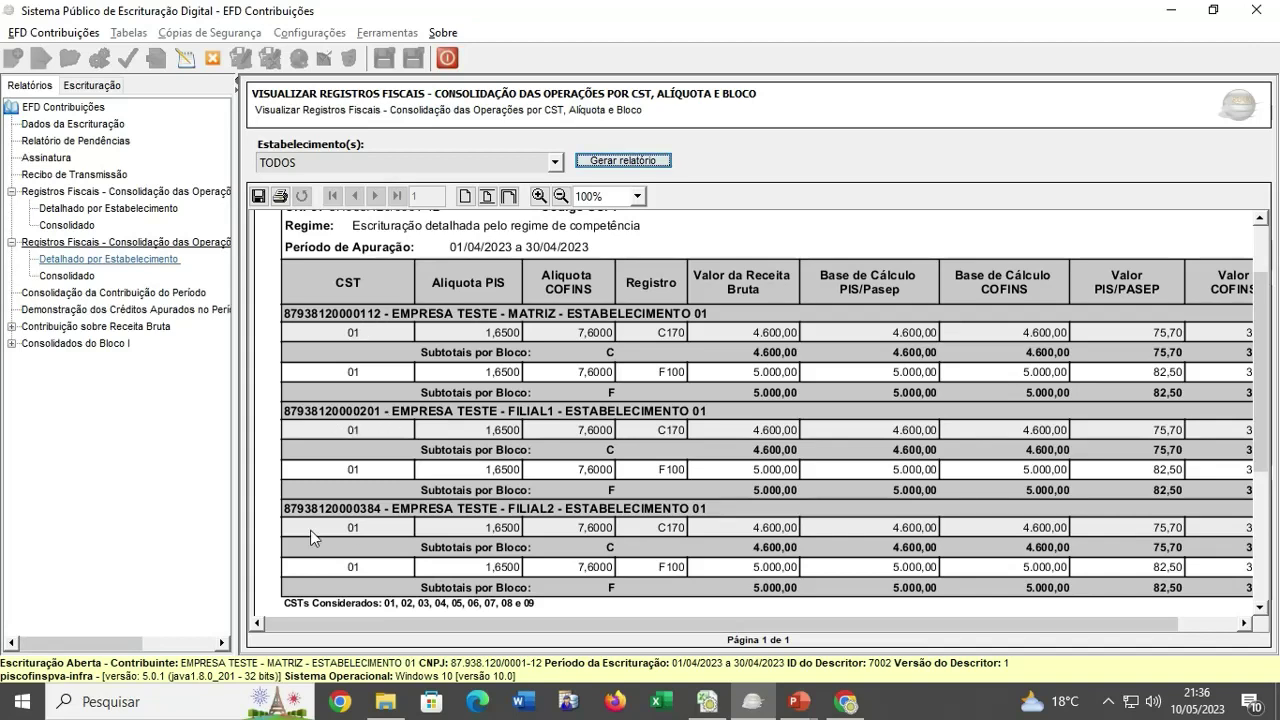
pyautogui.scroll(1, 692, 500)
pyautogui.scroll(2, 692, 500)
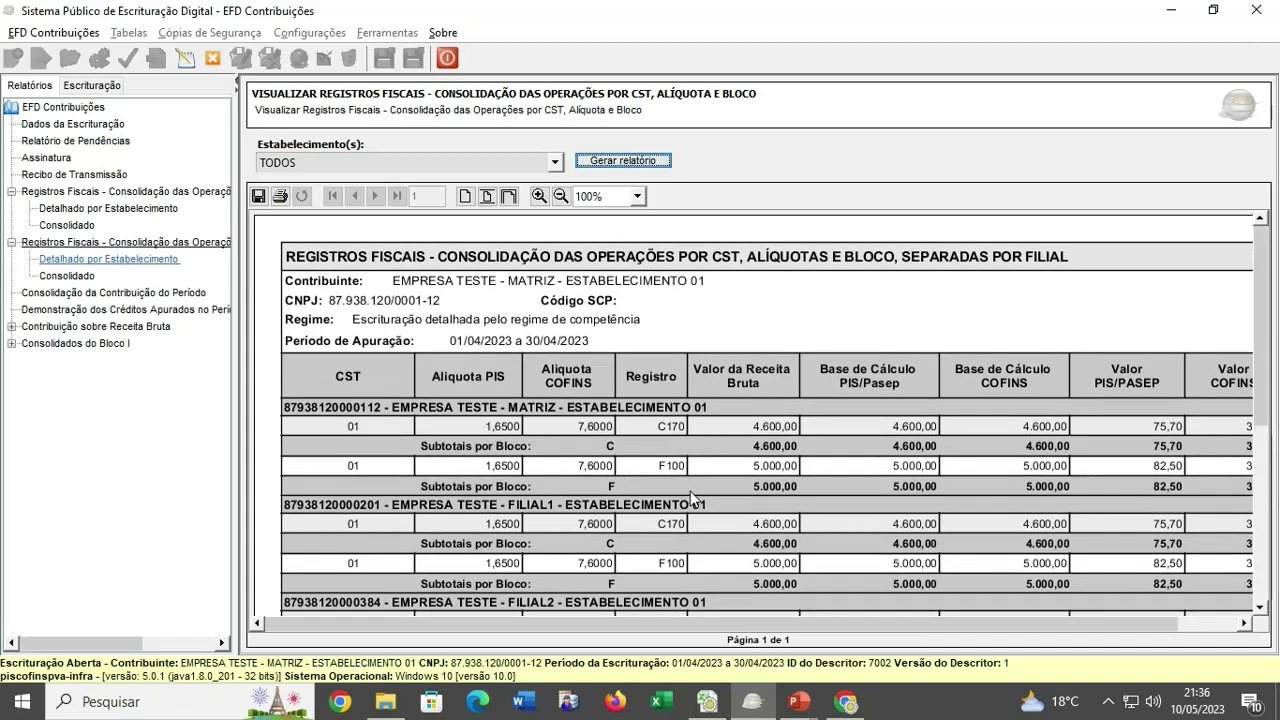
# Open the pending issues report (Relatório de Pendências), acknowledging the validation notices.
pyautogui.click(84, 141)
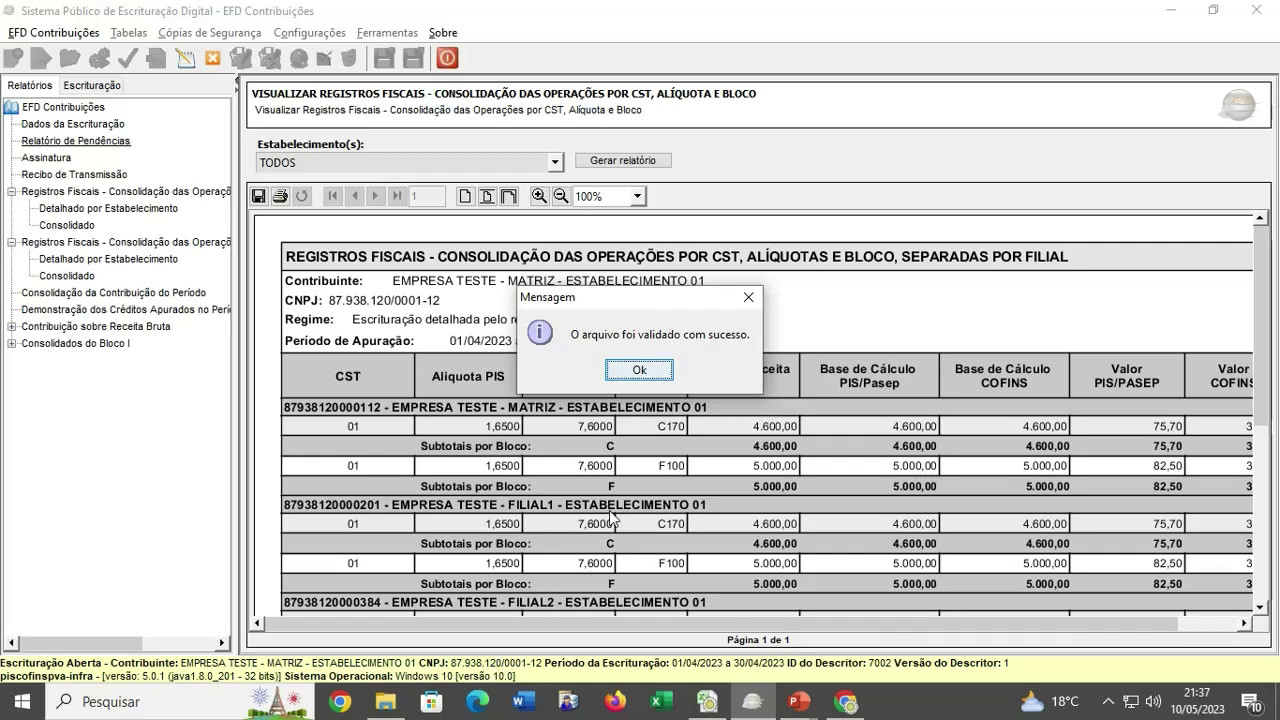
pyautogui.click(642, 374)
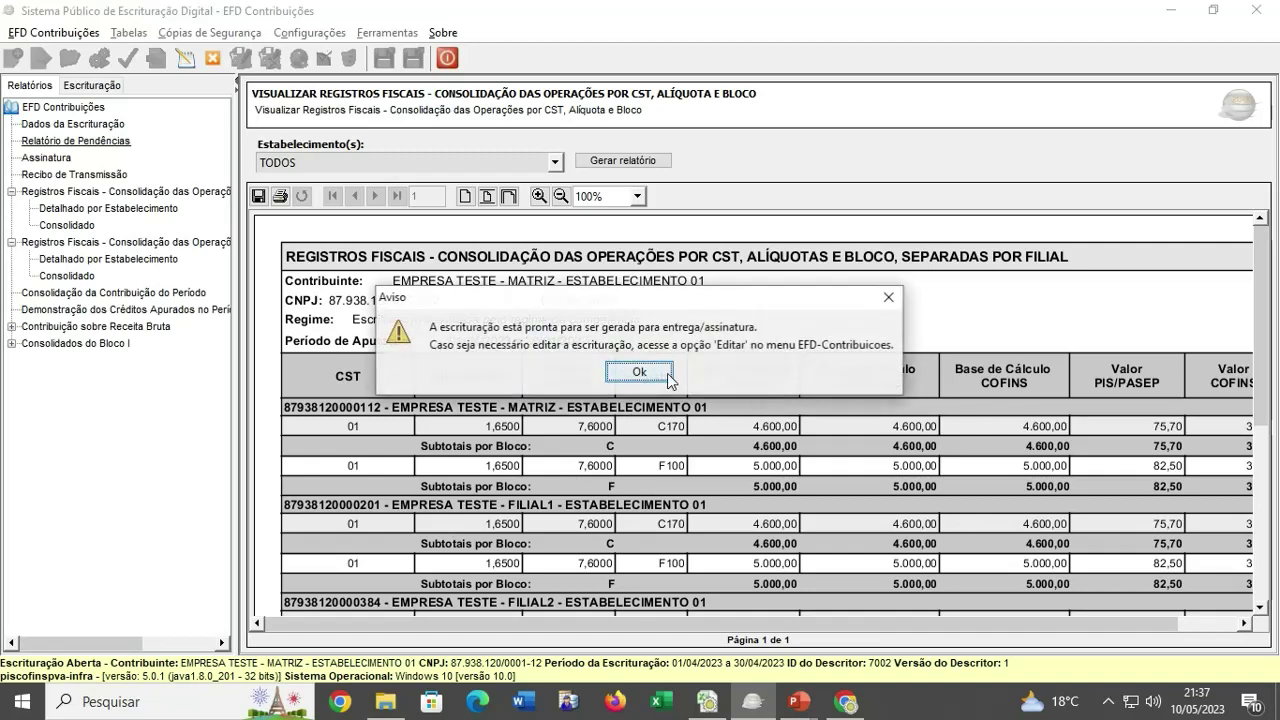
pyautogui.click(641, 370)
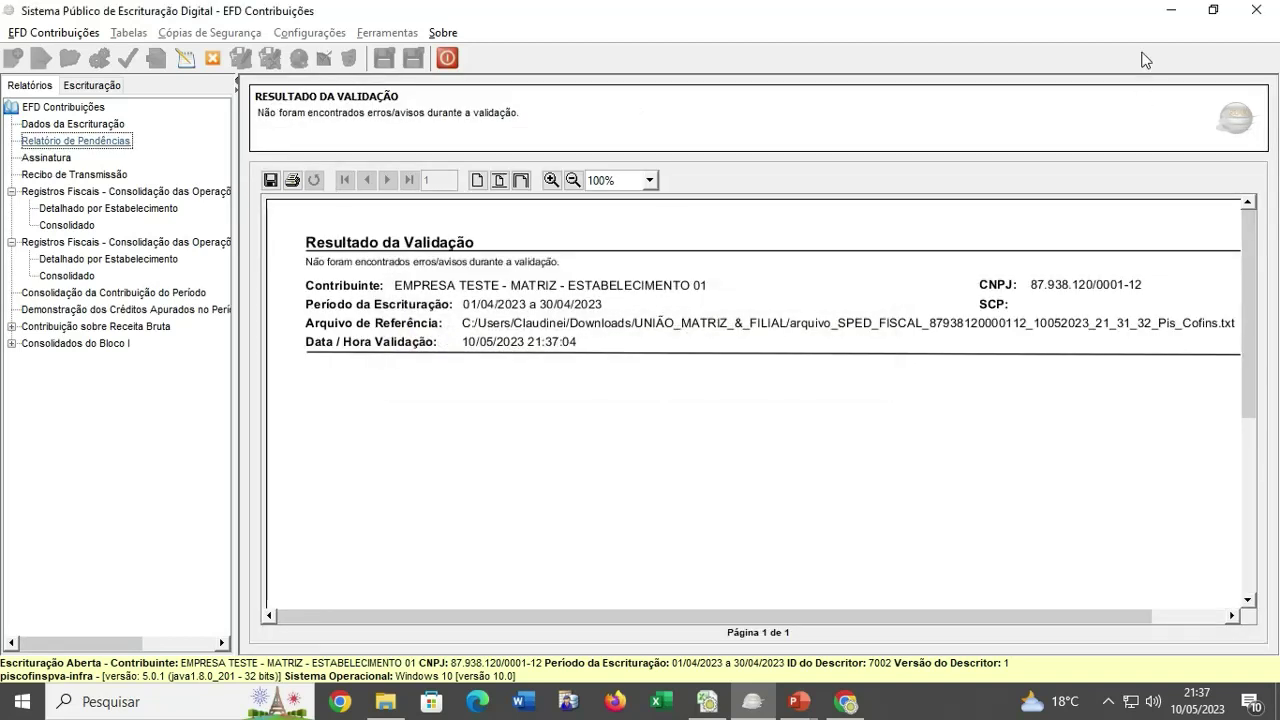
# Switch to File Explorer and look over the three original SpedEPC text files of the head office and branches in UNIÃO_MATRIZ_&_FILIAL.
pyautogui.click(1171, 9)
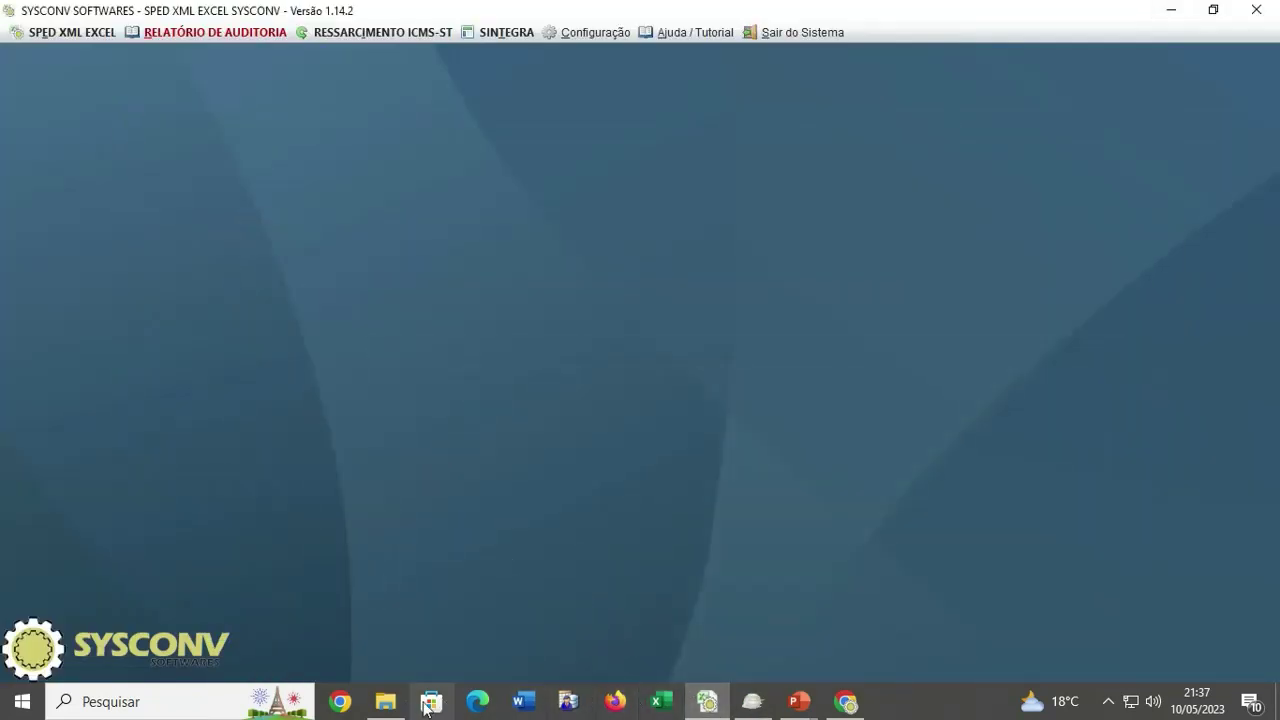
pyautogui.click(386, 701)
pyautogui.click(305, 327)
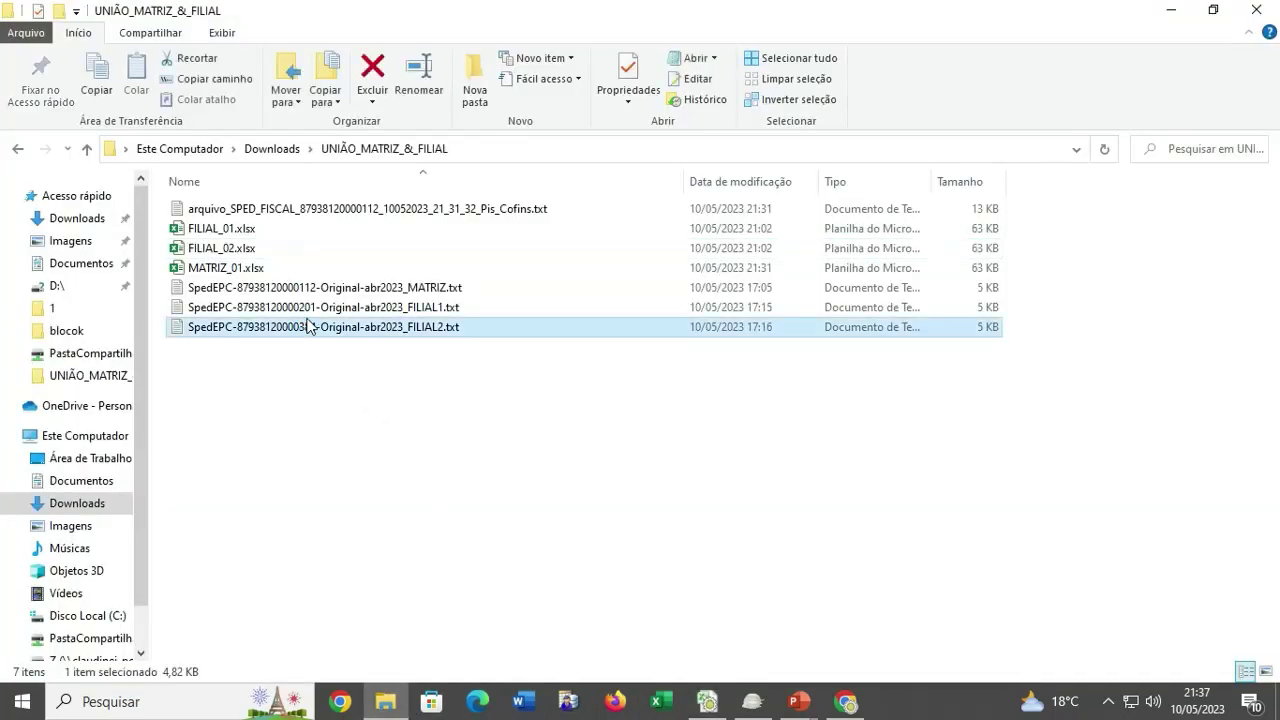
pyautogui.press('Up')
pyautogui.press('Up')
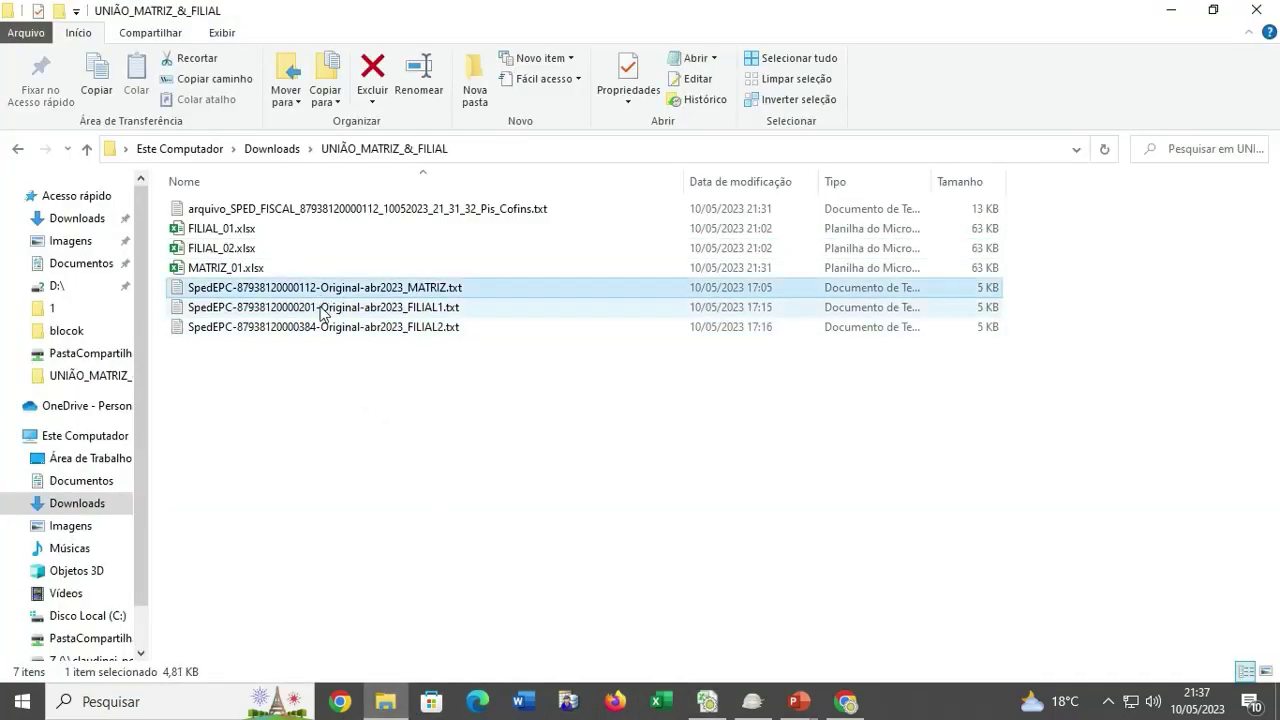
pyautogui.click(318, 330)
pyautogui.click(323, 314)
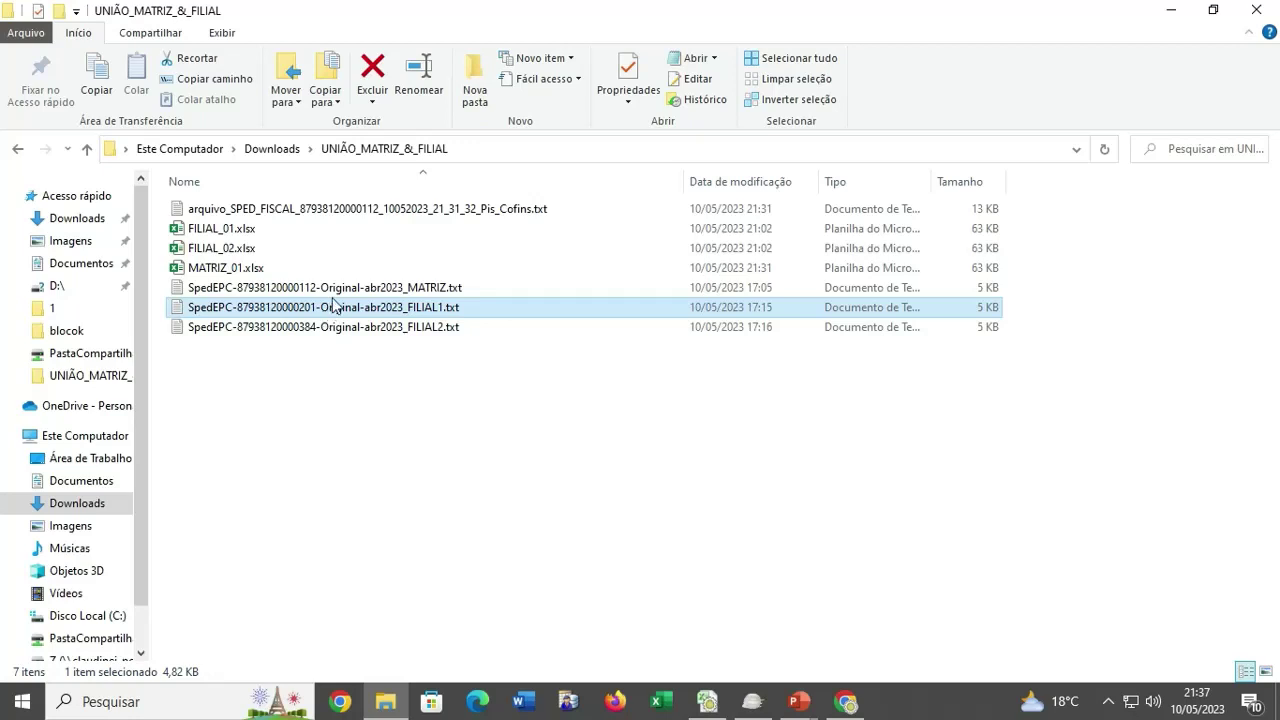
pyautogui.click(340, 322)
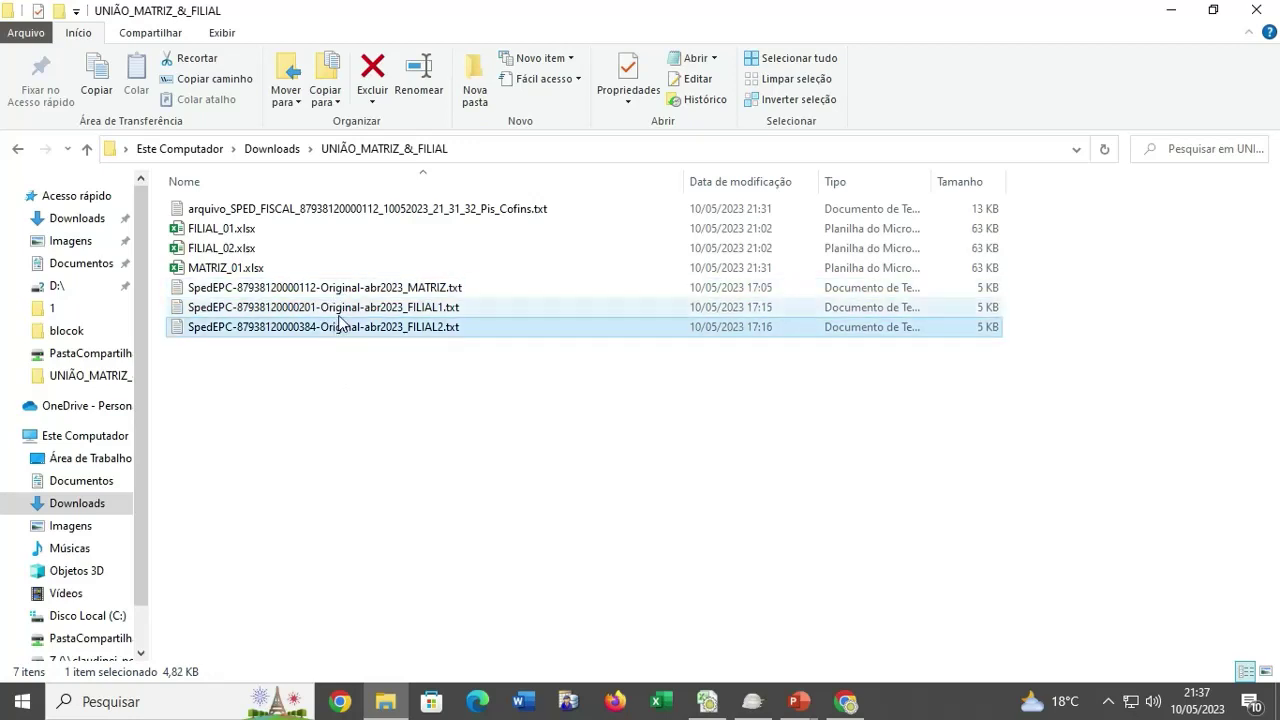
pyautogui.press('Up')
pyautogui.press('Up')
pyautogui.press('Down')
pyautogui.press('Down')
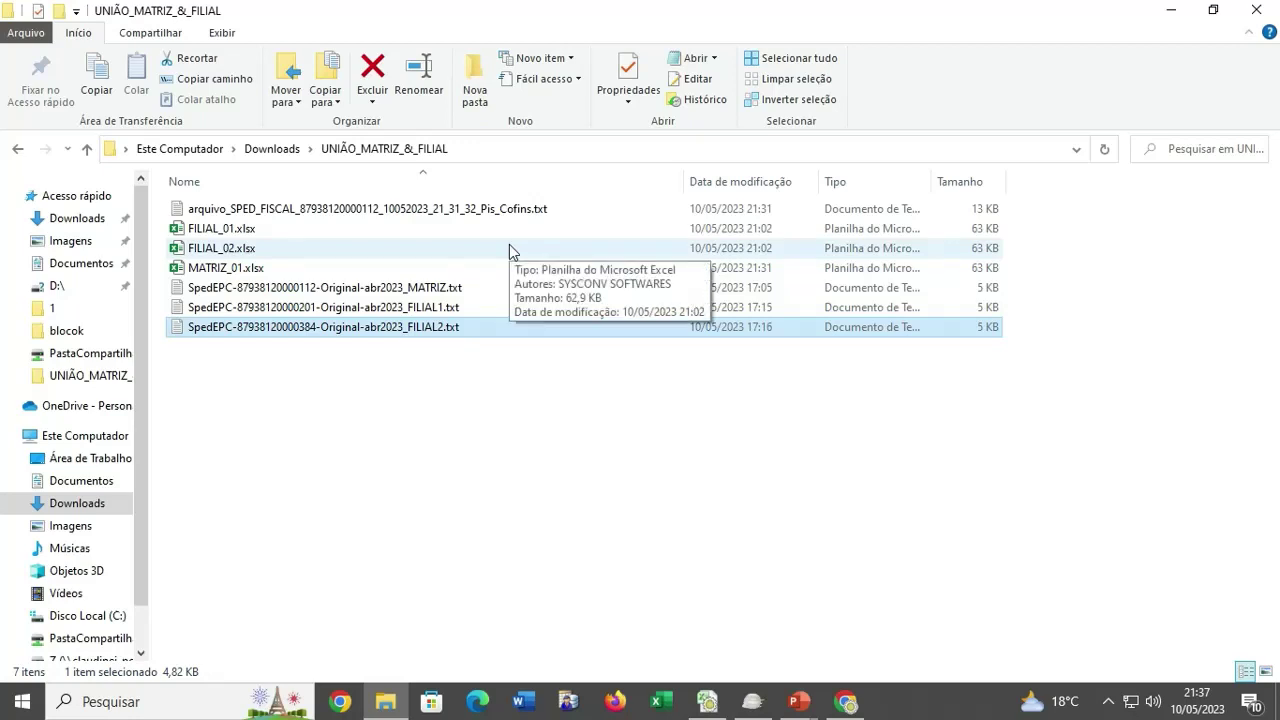
# Permanently delete MATRIZ_01.xlsx, FILIAL_01.xlsx, FILIAL_02.xlsx and the consolidated Pis_Cofins text file from the folder.
pyautogui.click(220, 270)
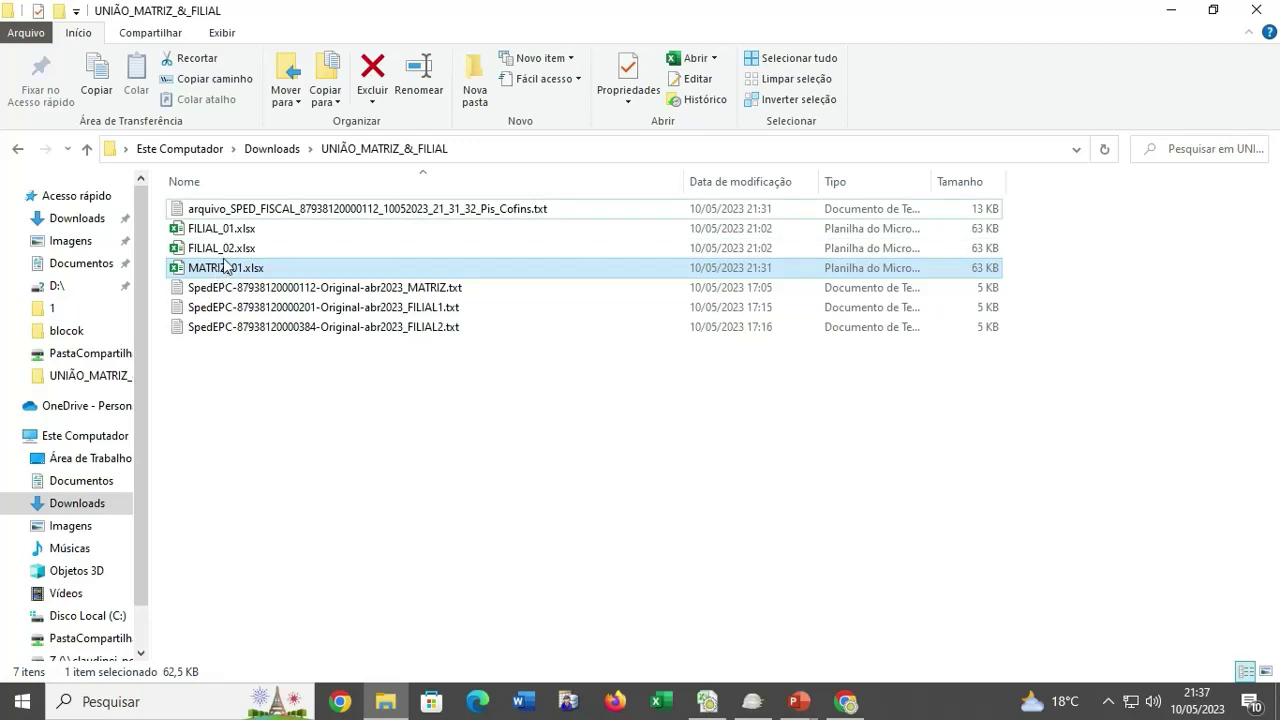
pyautogui.keyDown('shift'); pyautogui.click(251, 249); pyautogui.keyUp('shift')
pyautogui.keyDown('shift'); pyautogui.click(255, 229); pyautogui.keyUp('shift')
pyautogui.keyDown('shift'); pyautogui.click(249, 210); pyautogui.keyUp('shift')
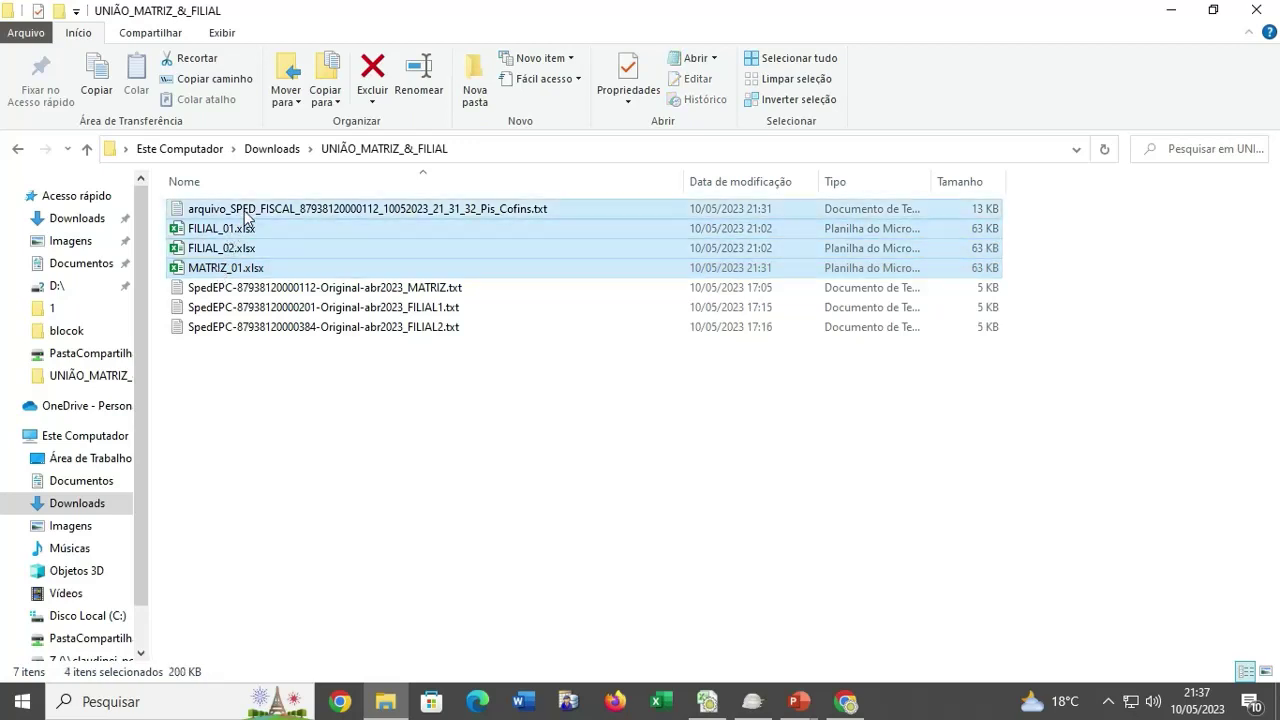
pyautogui.hotkey('shift', 'Delete')
pyautogui.press('Return')
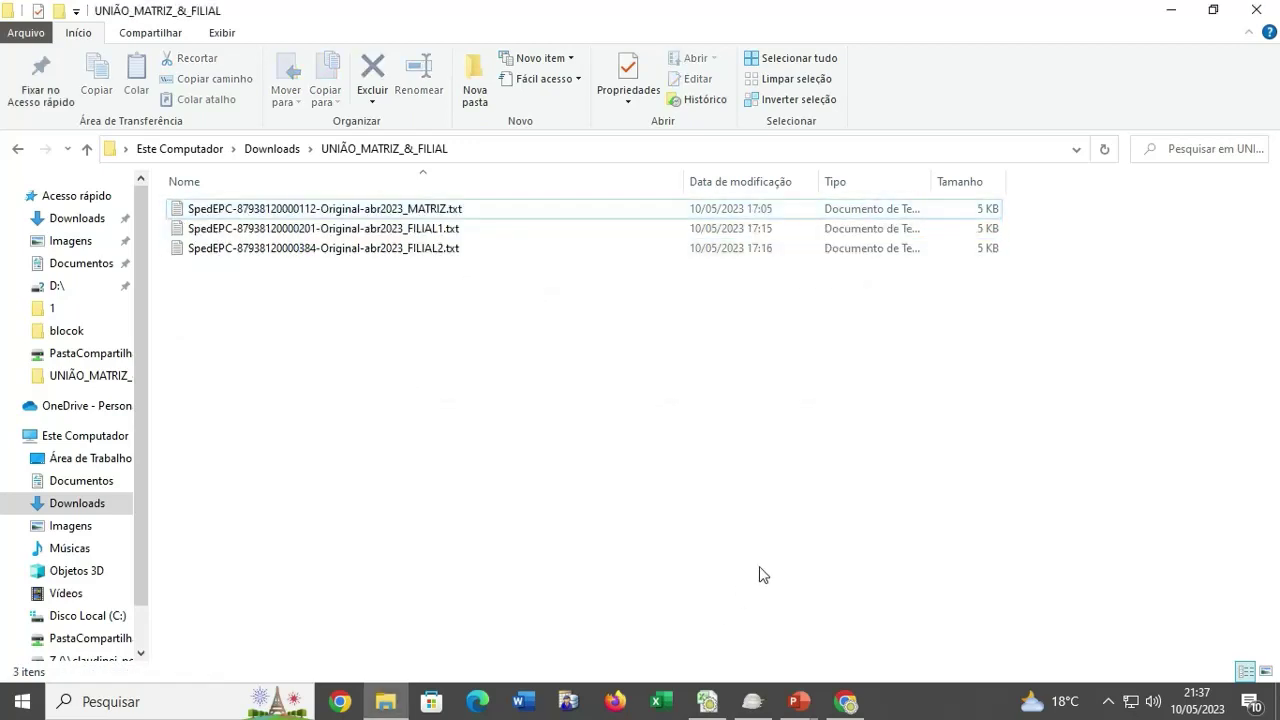
# Switch to SPED XML EXCEL SYSCONV and open the import of several SPEDs into 1 Excel, choosing the PIS/COFINS type.
pyautogui.click(707, 701)
pyautogui.click(75, 32)
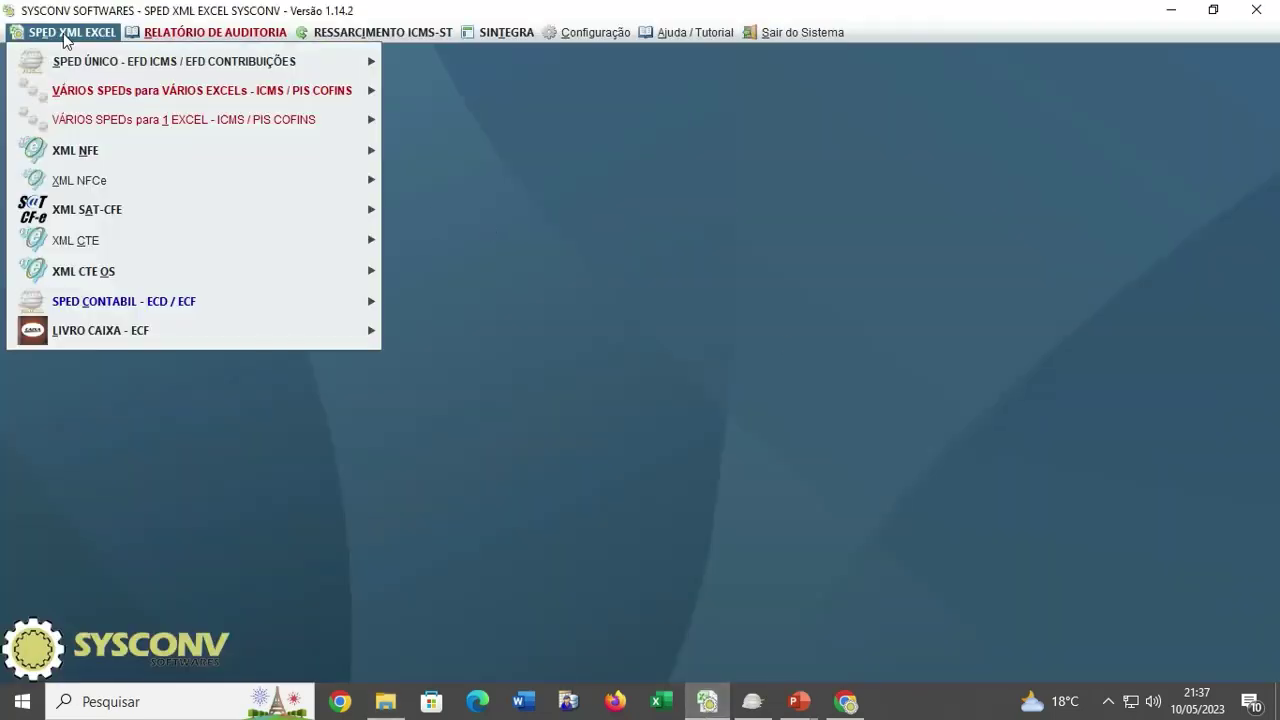
pyautogui.moveTo(72, 128)
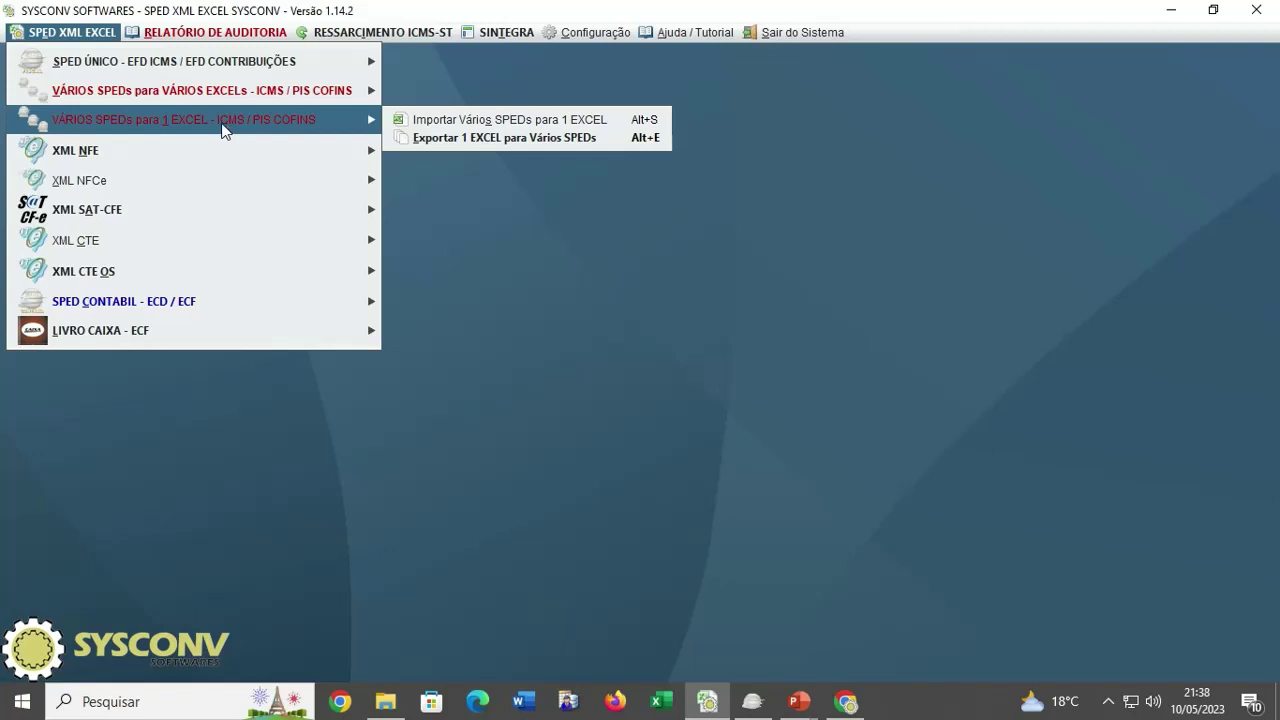
pyautogui.click(428, 122)
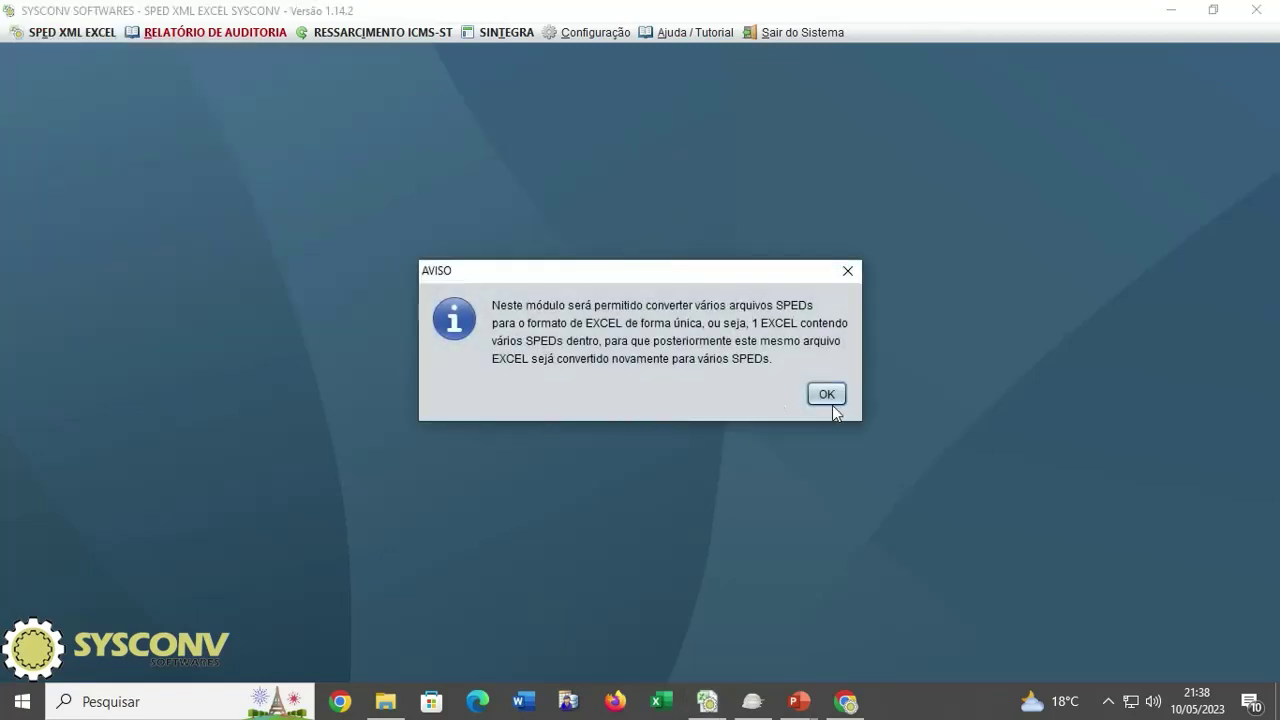
pyautogui.click(832, 404)
pyautogui.click(620, 267)
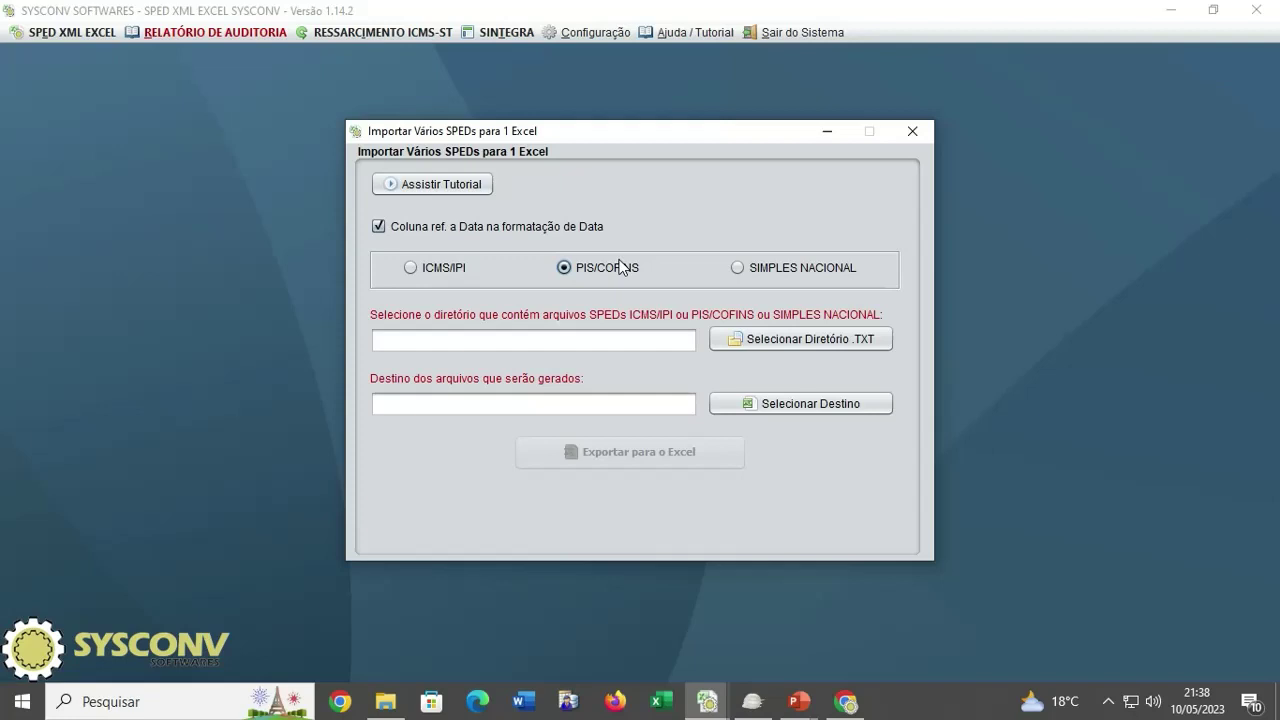
# Choose the UNIÃO_MATRIZ_&_FILIAL folder in Downloads as the SPED source and export its files to a single Excel workbook.
pyautogui.click(778, 344)
pyautogui.click(706, 230)
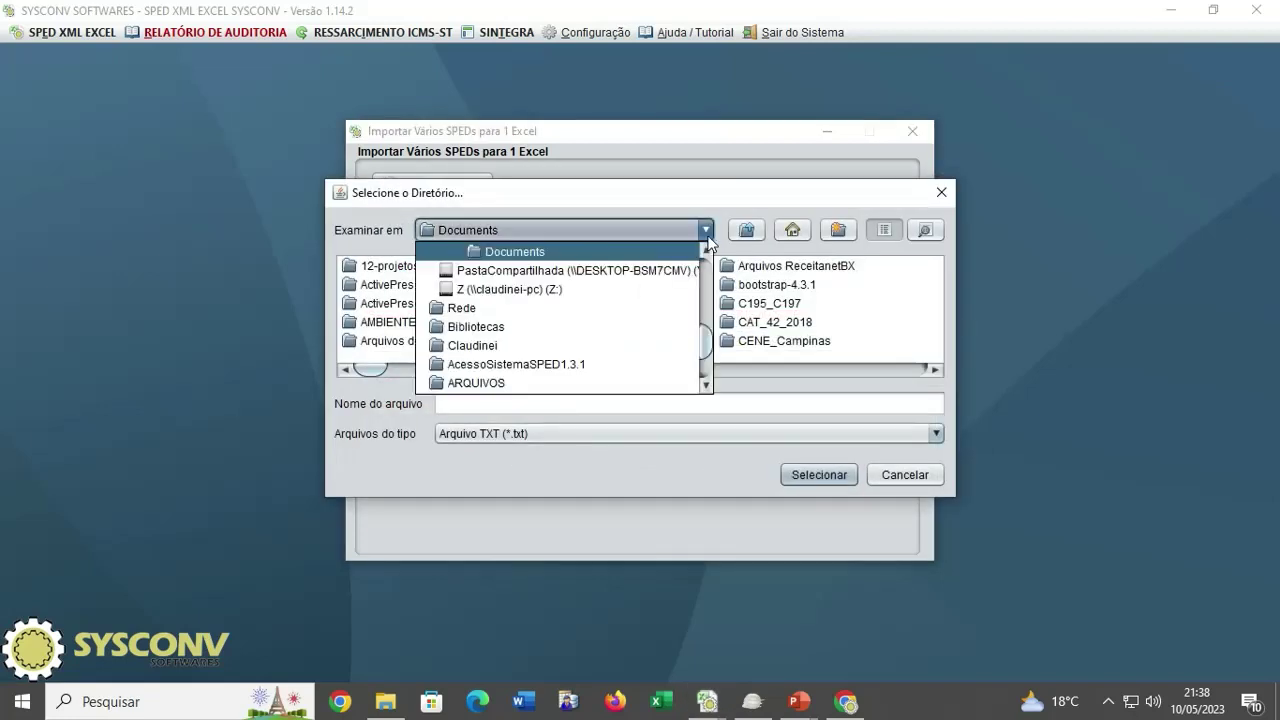
pyautogui.scroll(3, 600, 283)
pyautogui.click(580, 293)
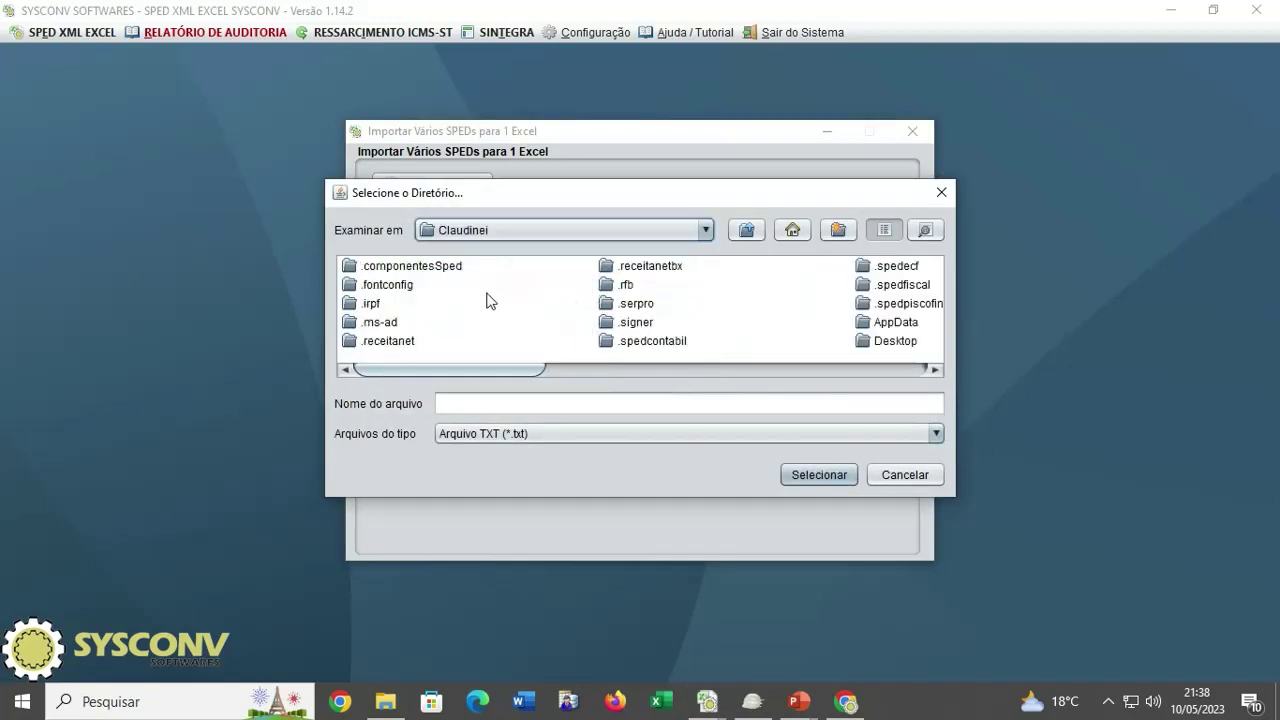
pyautogui.click(395, 303)
pyautogui.press('d')
pyautogui.press('o')
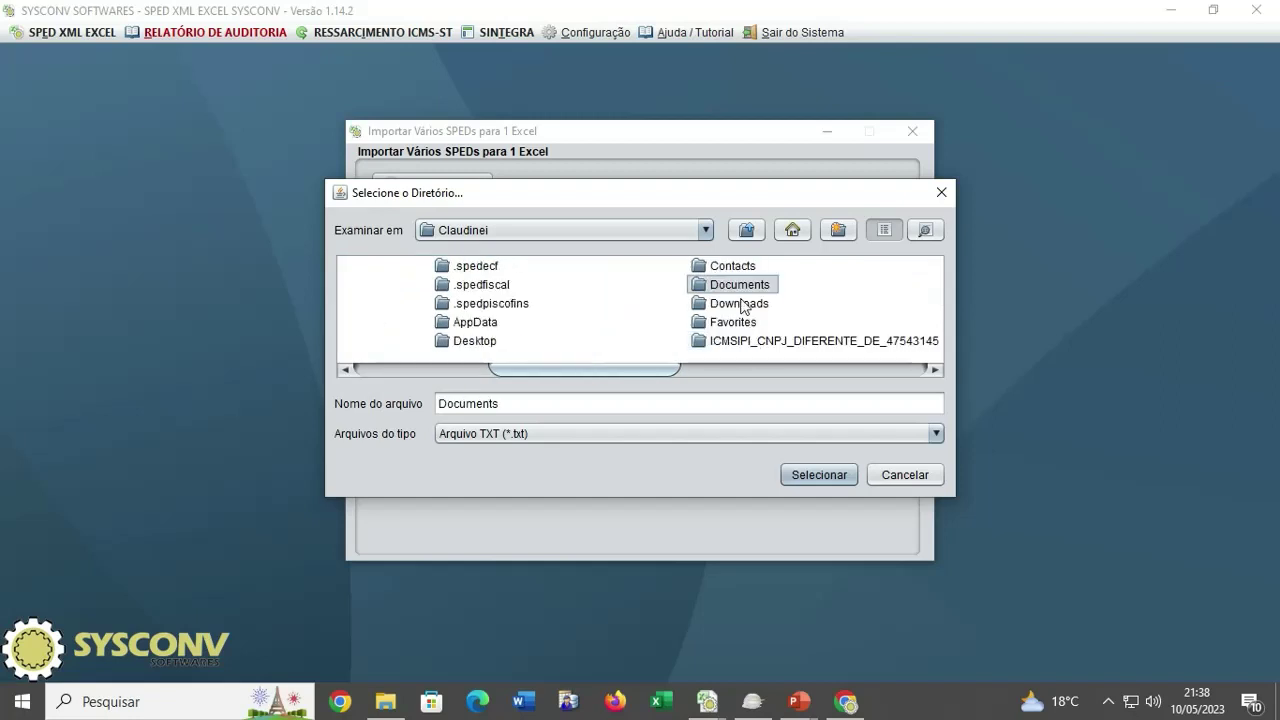
pyautogui.doubleClick(740, 304)
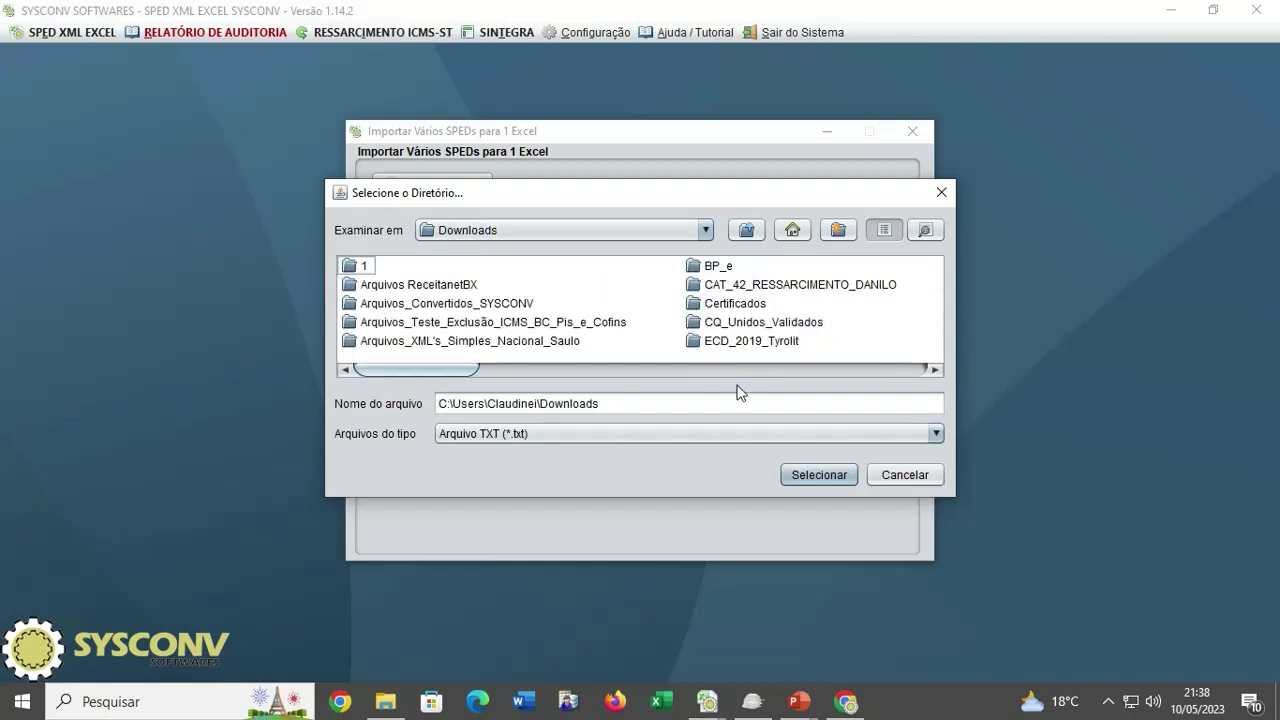
pyautogui.scroll(-3, 670, 340)
pyautogui.click(670, 343)
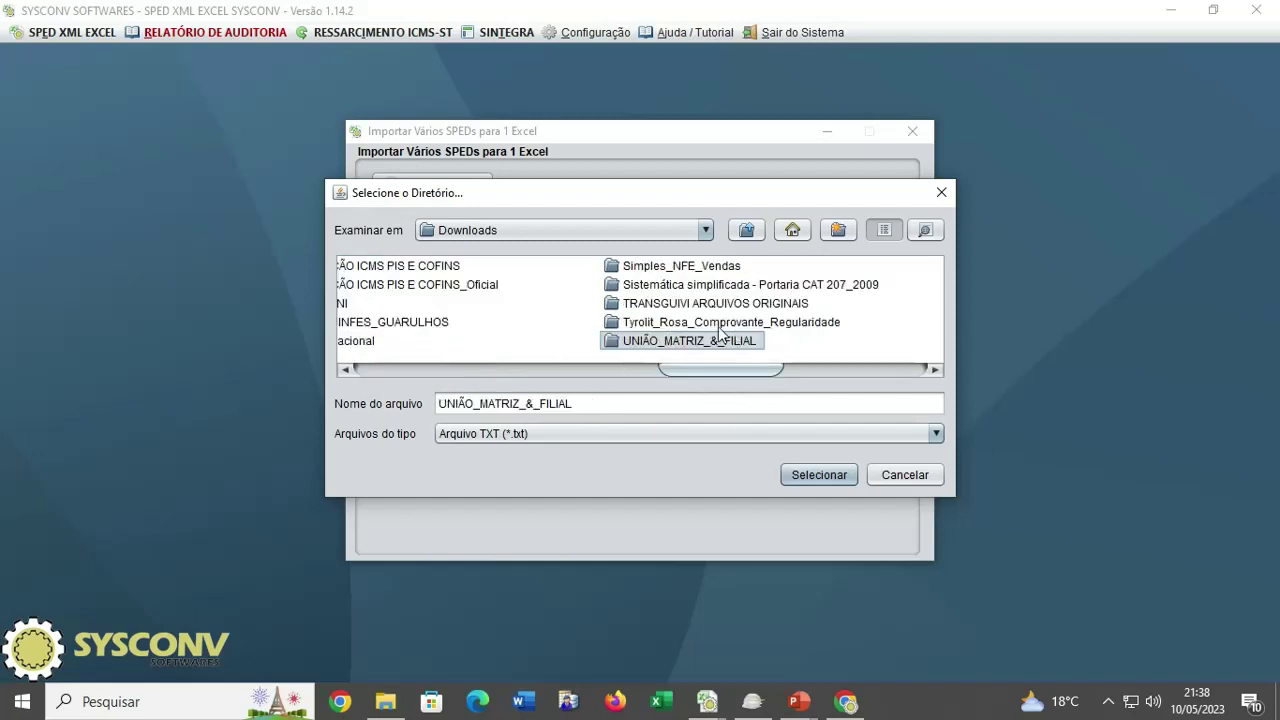
pyautogui.doubleClick(670, 343)
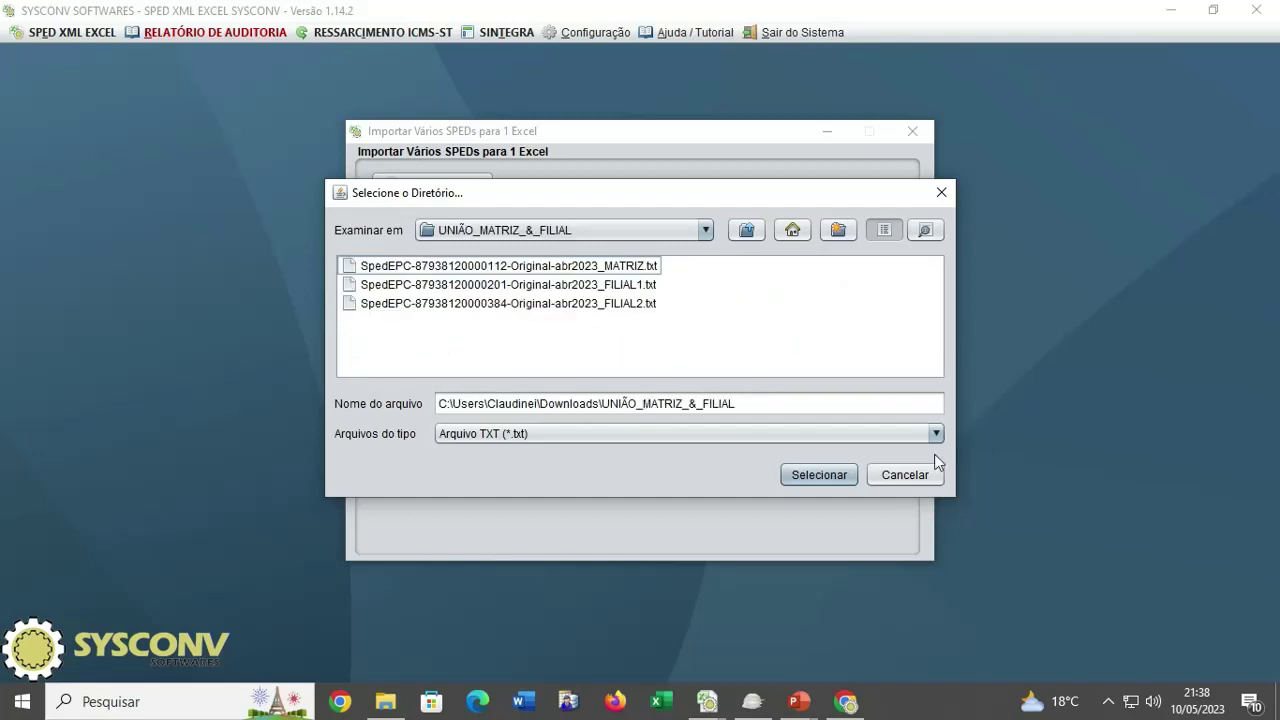
pyautogui.click(826, 477)
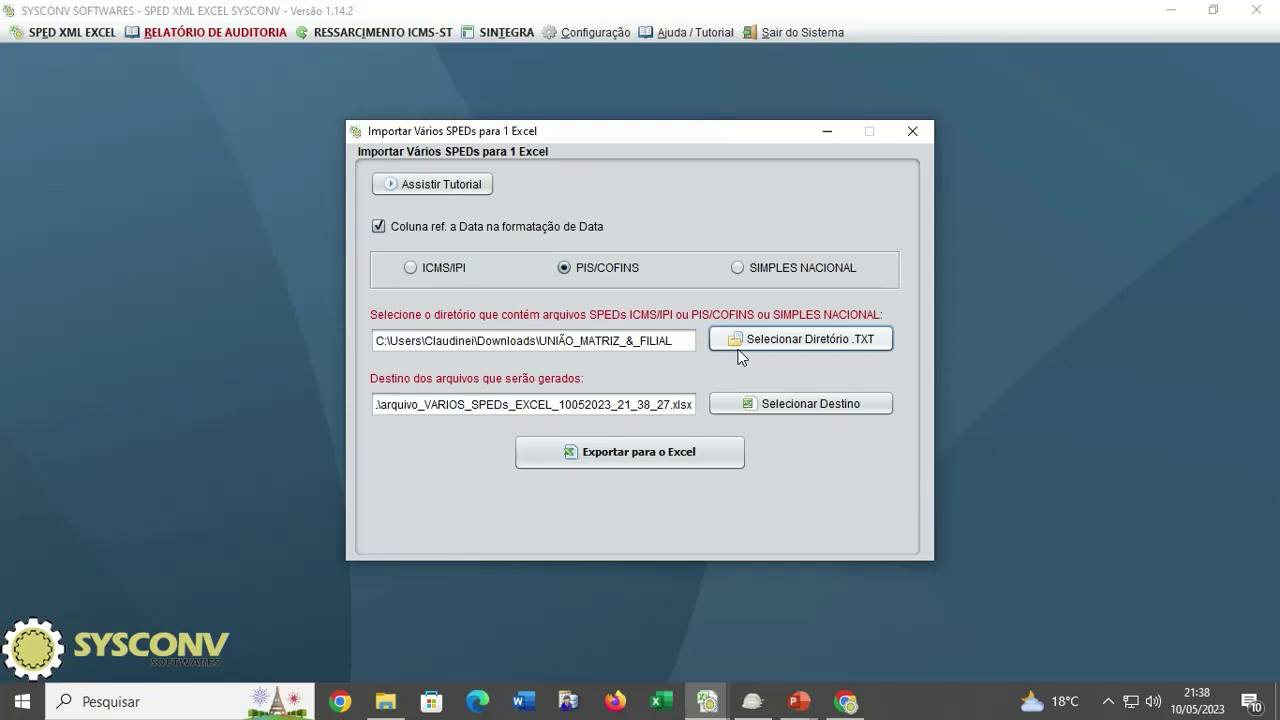
pyautogui.click(660, 460)
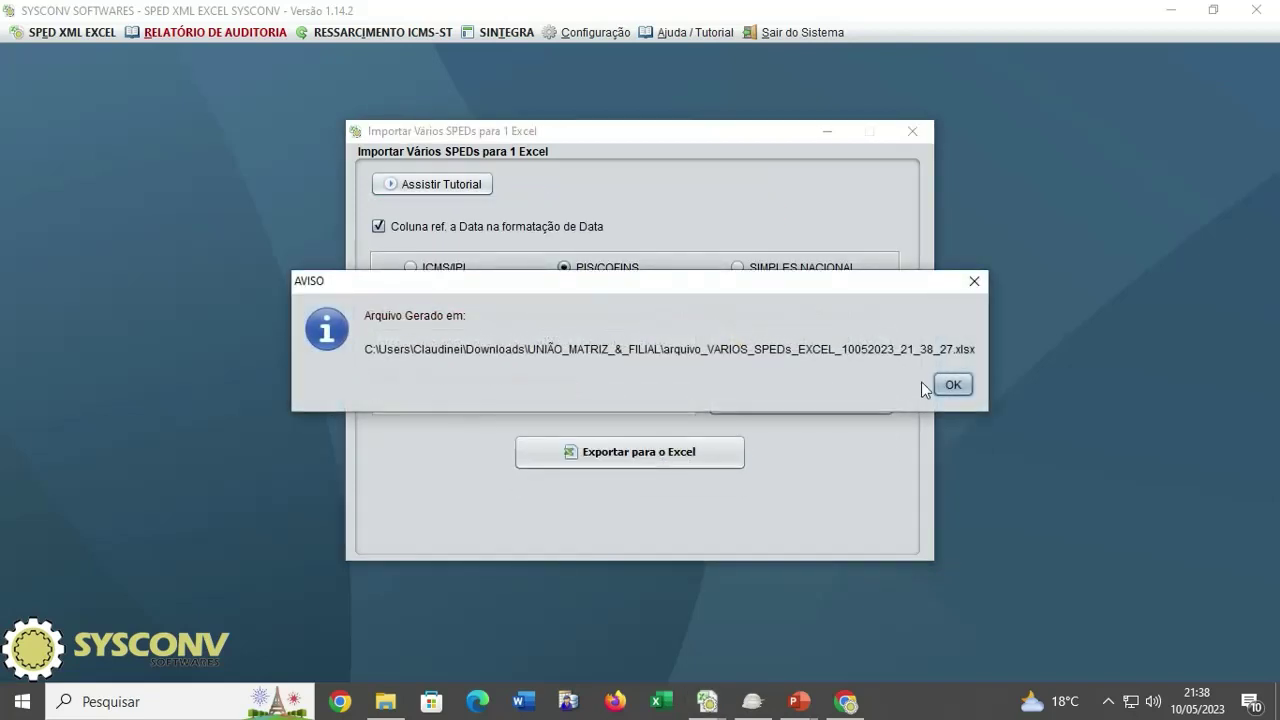
# Close the export notice and import window, switch to File Explorer and open arquivo_VARIOS_SPEDs_EXCEL_10052023_21_38_27_Pis_Cofins.xlsx from UNIÃO_MATRIZ_&_FILIAL.
pyautogui.click(950, 380)
pyautogui.click(910, 131)
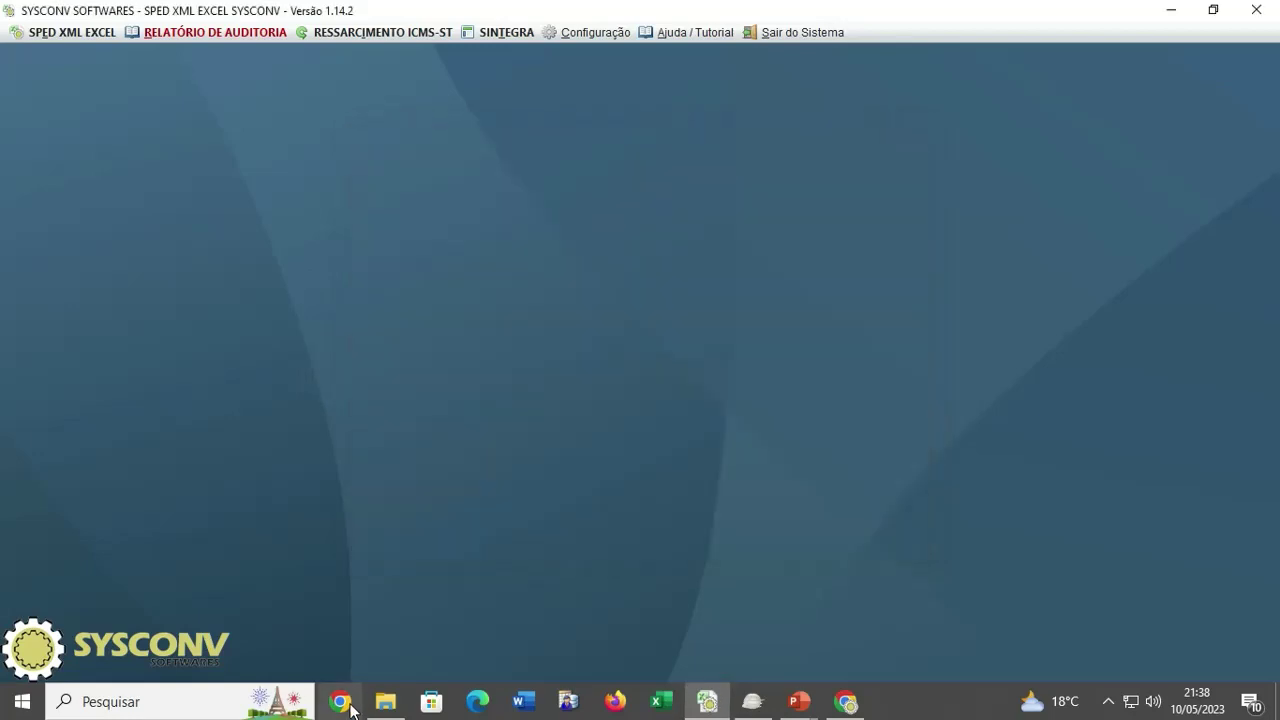
pyautogui.click(385, 701)
pyautogui.click(420, 248)
pyautogui.click(380, 212)
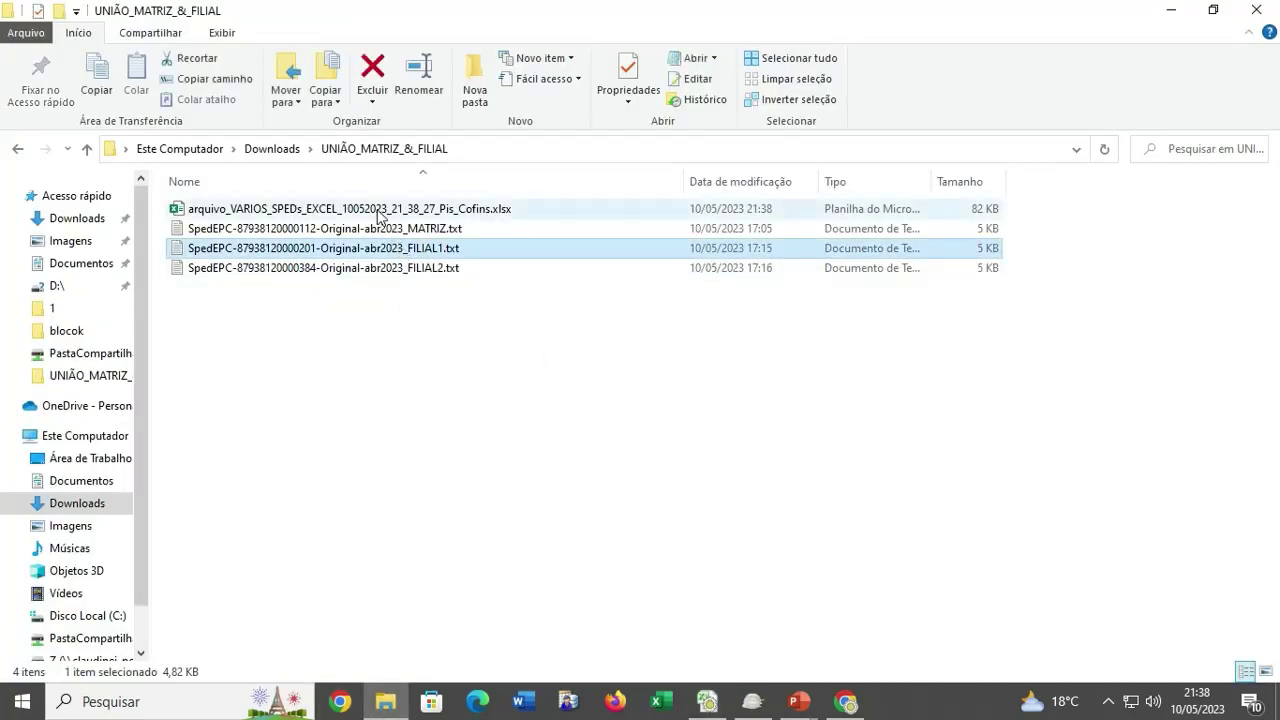
pyautogui.doubleClick(380, 213)
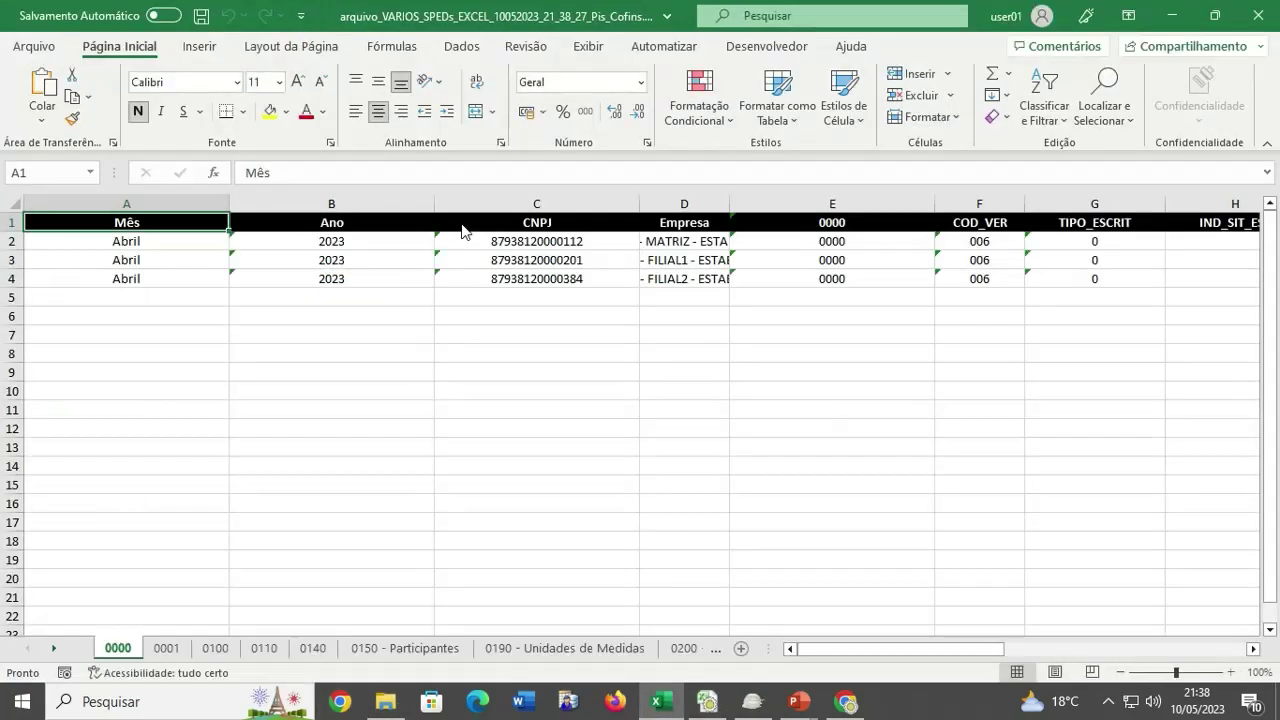
# Examine the head office and branch rows in the register sheets from 0001 through 0500 and on to A001.
pyautogui.click(166, 648)
pyautogui.click(215, 648)
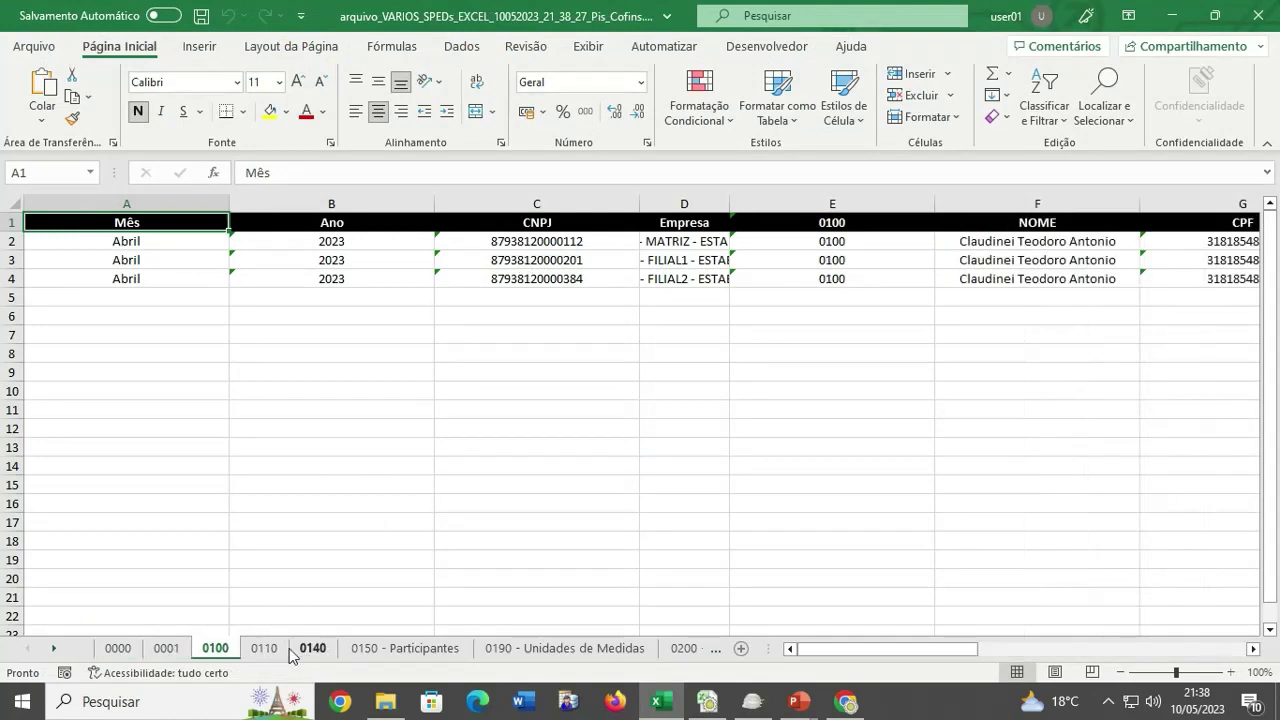
pyautogui.click(305, 648)
pyautogui.click(385, 649)
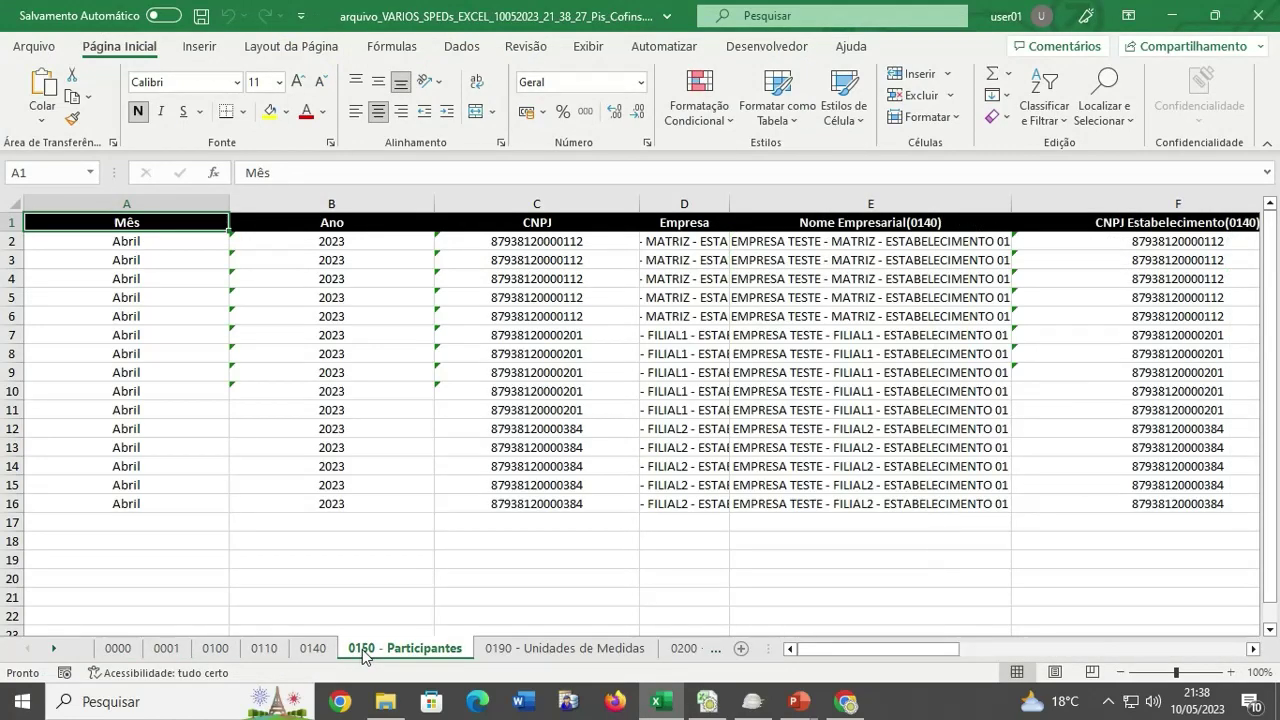
pyautogui.click(510, 652)
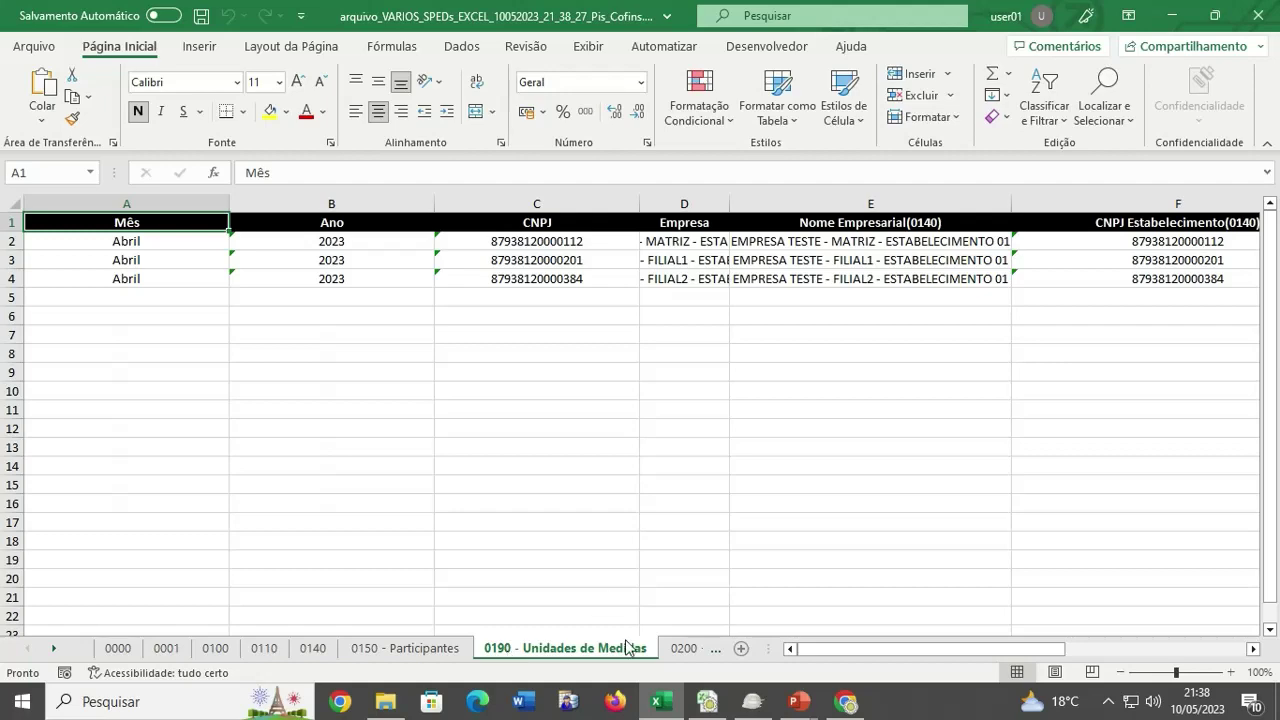
pyautogui.click(684, 650)
pyautogui.click(692, 650)
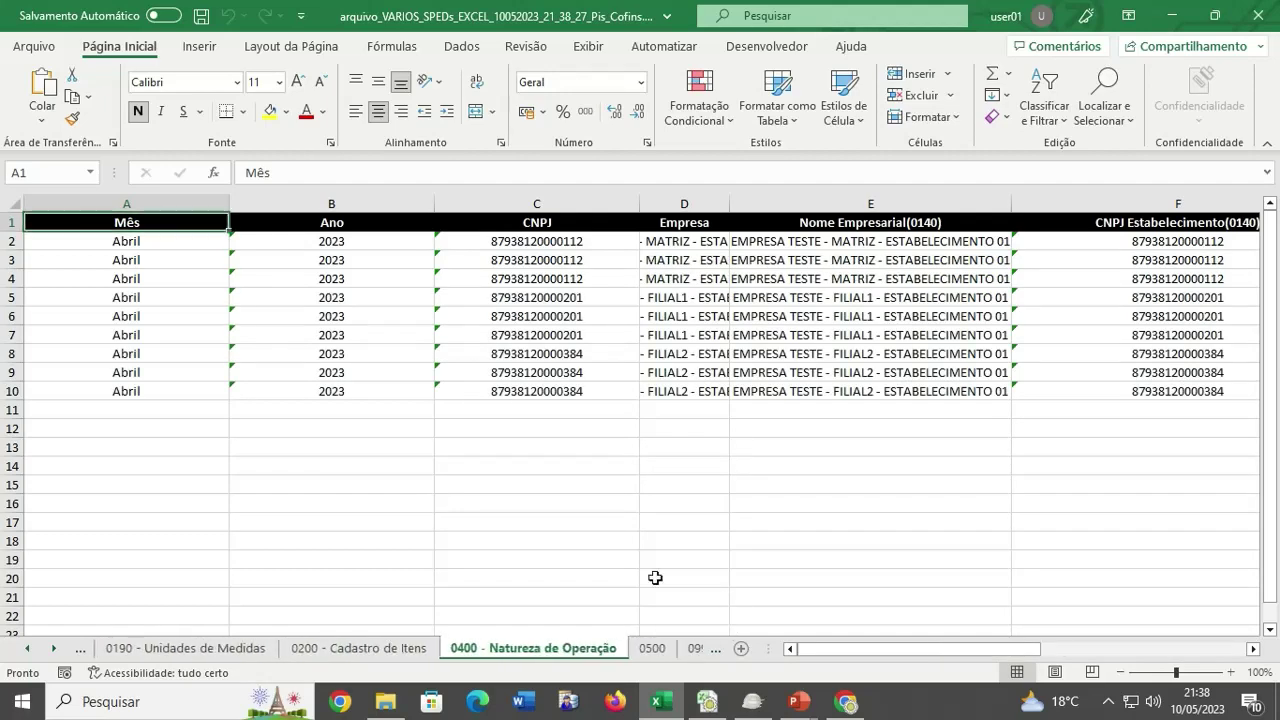
pyautogui.click(651, 650)
pyautogui.click(692, 650)
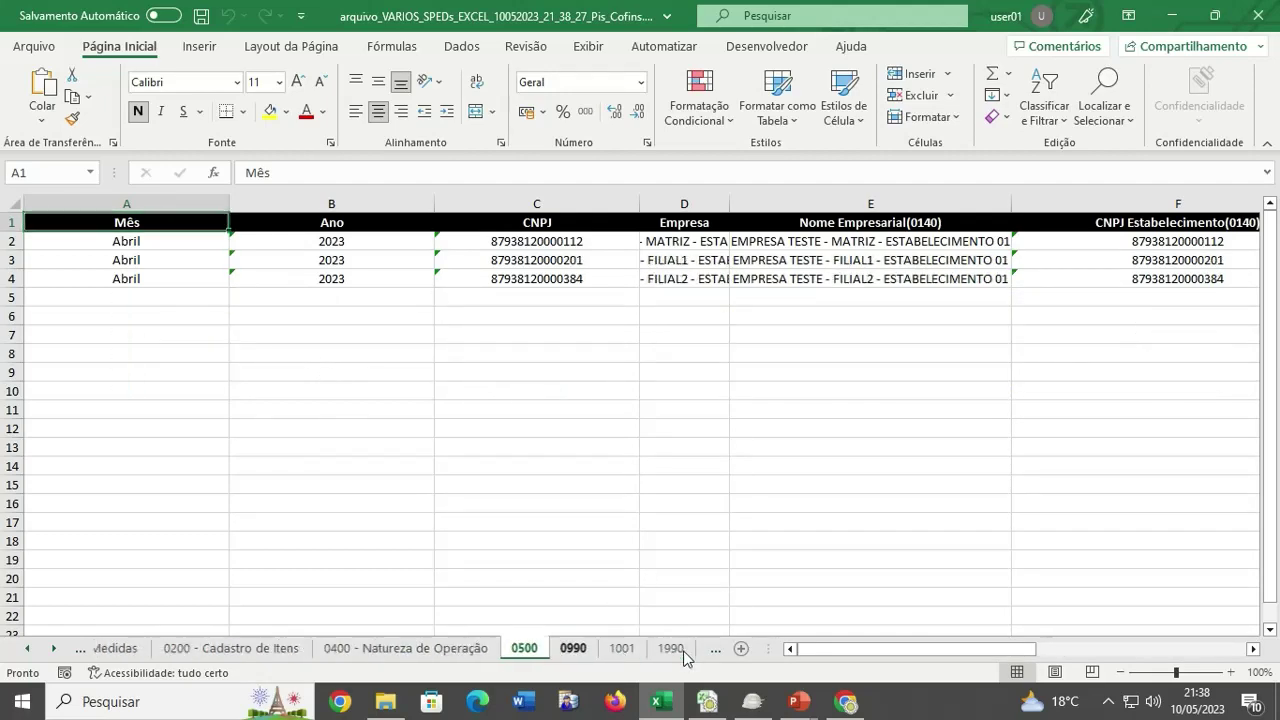
pyautogui.click(613, 649)
pyautogui.click(663, 649)
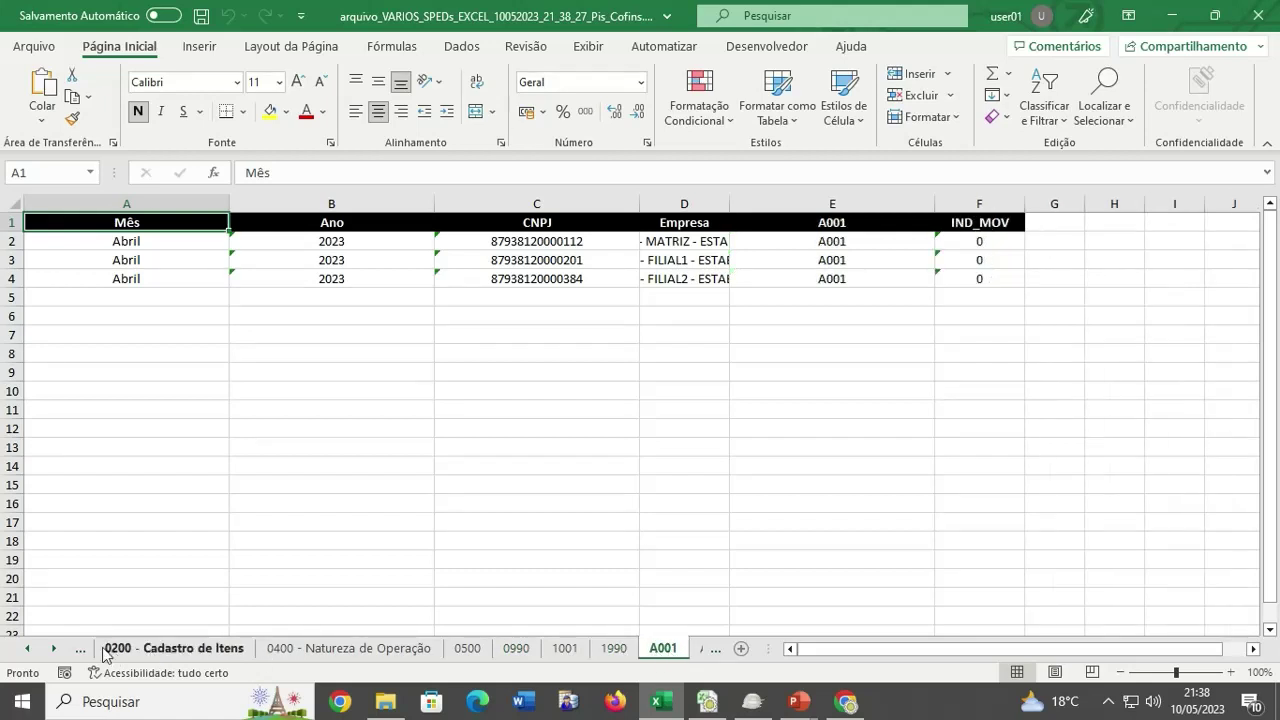
# Look through the A100 - Nota de Serviço, A170 - Itens de Serviço, A990, C001 and C010 sheets.
pyautogui.click(54, 650)
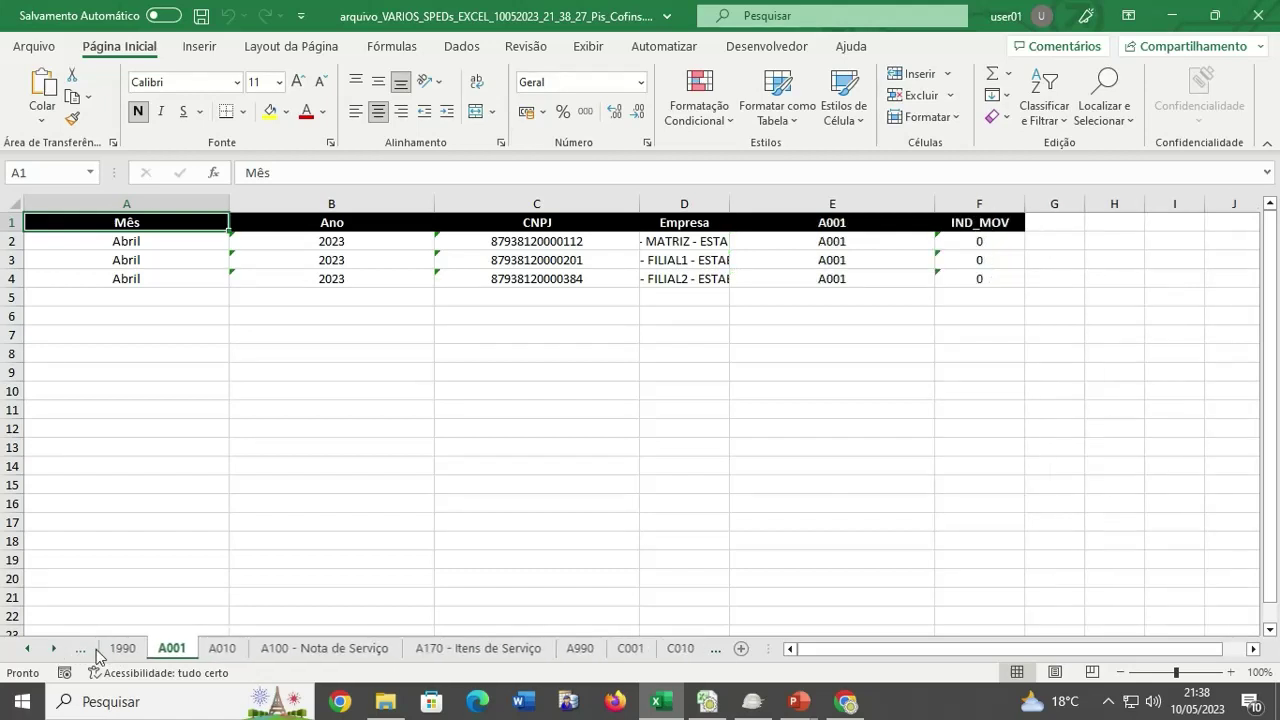
pyautogui.click(300, 650)
pyautogui.click(470, 650)
pyautogui.click(580, 650)
pyautogui.click(626, 649)
pyautogui.click(676, 649)
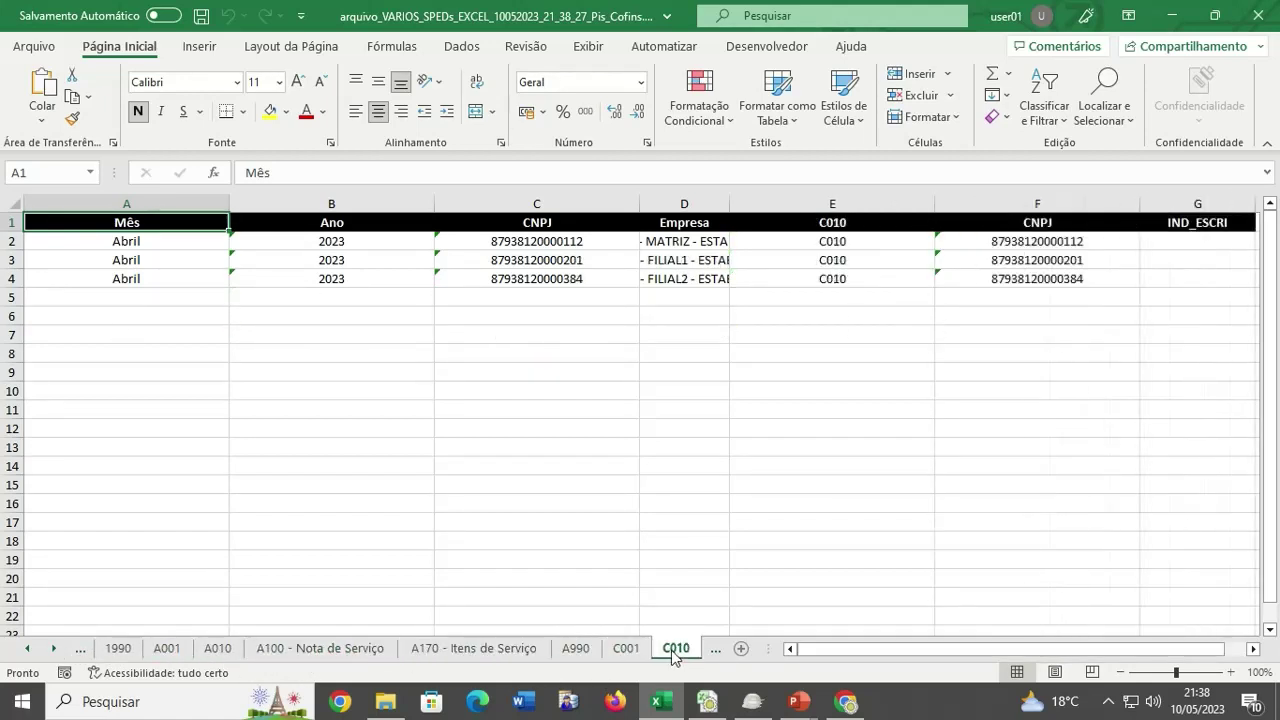
# Compare the head office and branch records in the C170 - Itens da Nota and C100 - Nota Fiscal sheets.
pyautogui.click(54, 650)
pyautogui.click(54, 650)
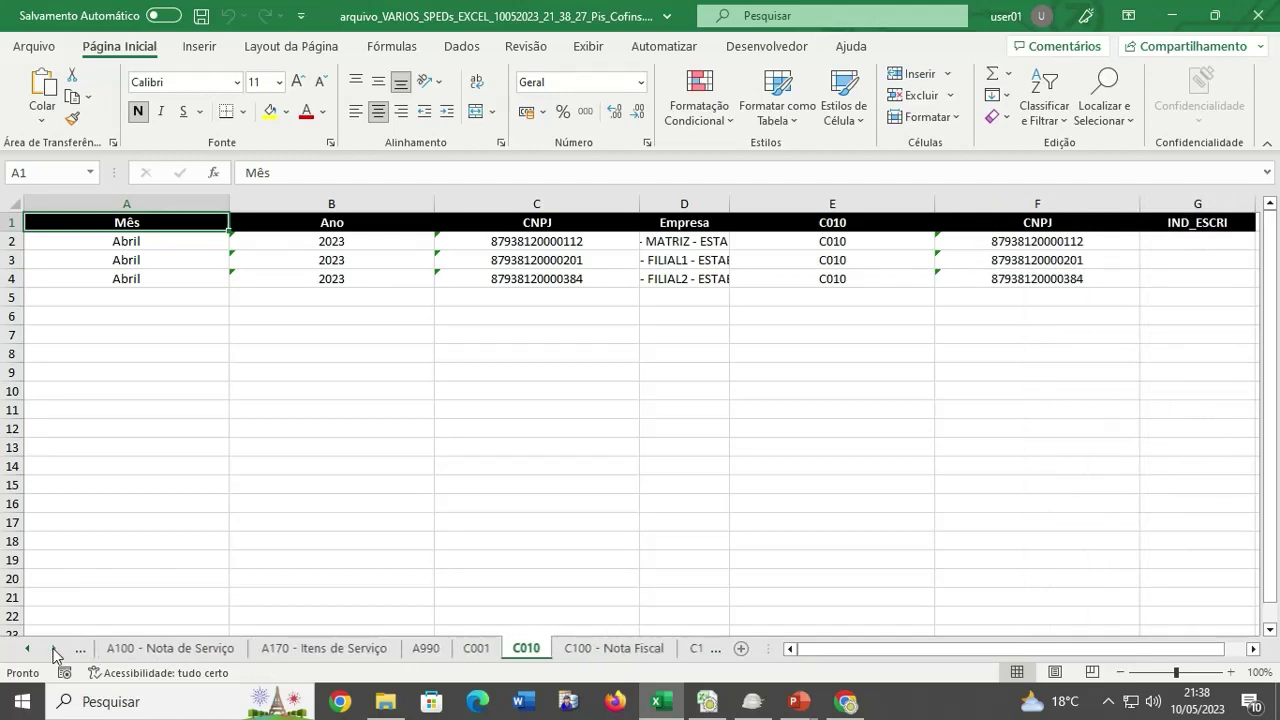
pyautogui.click(54, 650)
pyautogui.click(54, 650)
pyautogui.click(355, 648)
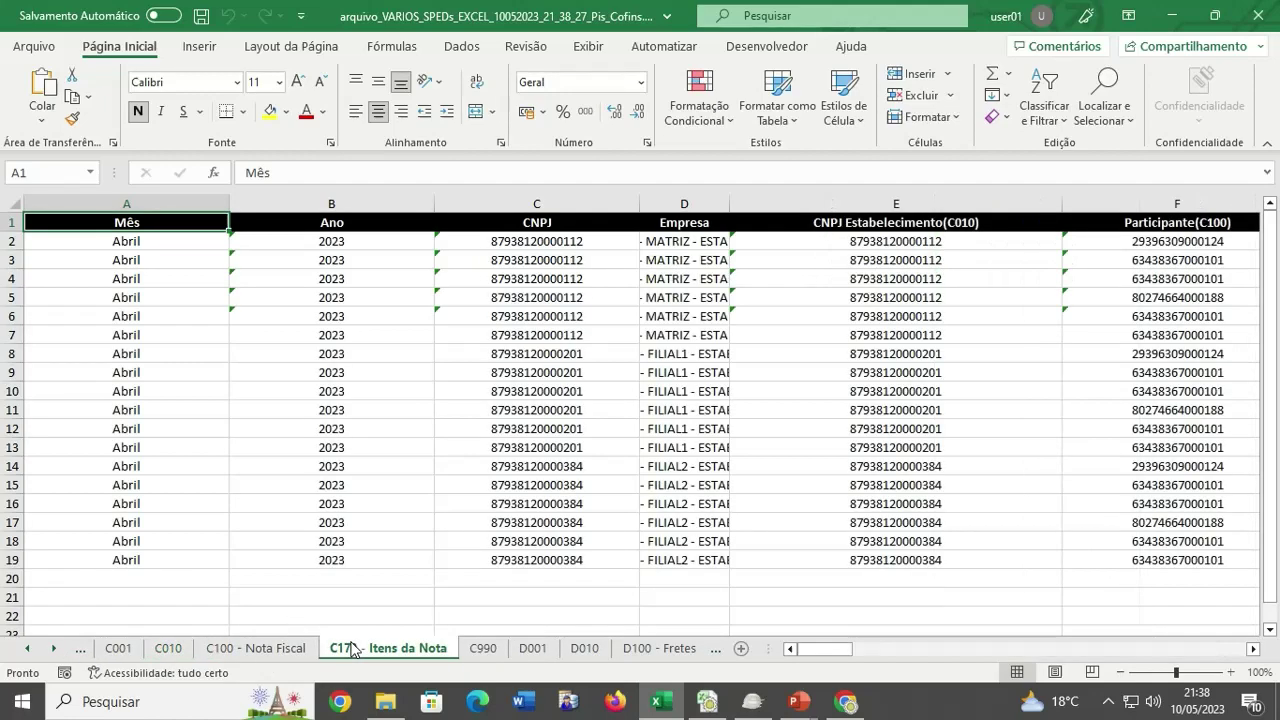
pyautogui.click(262, 648)
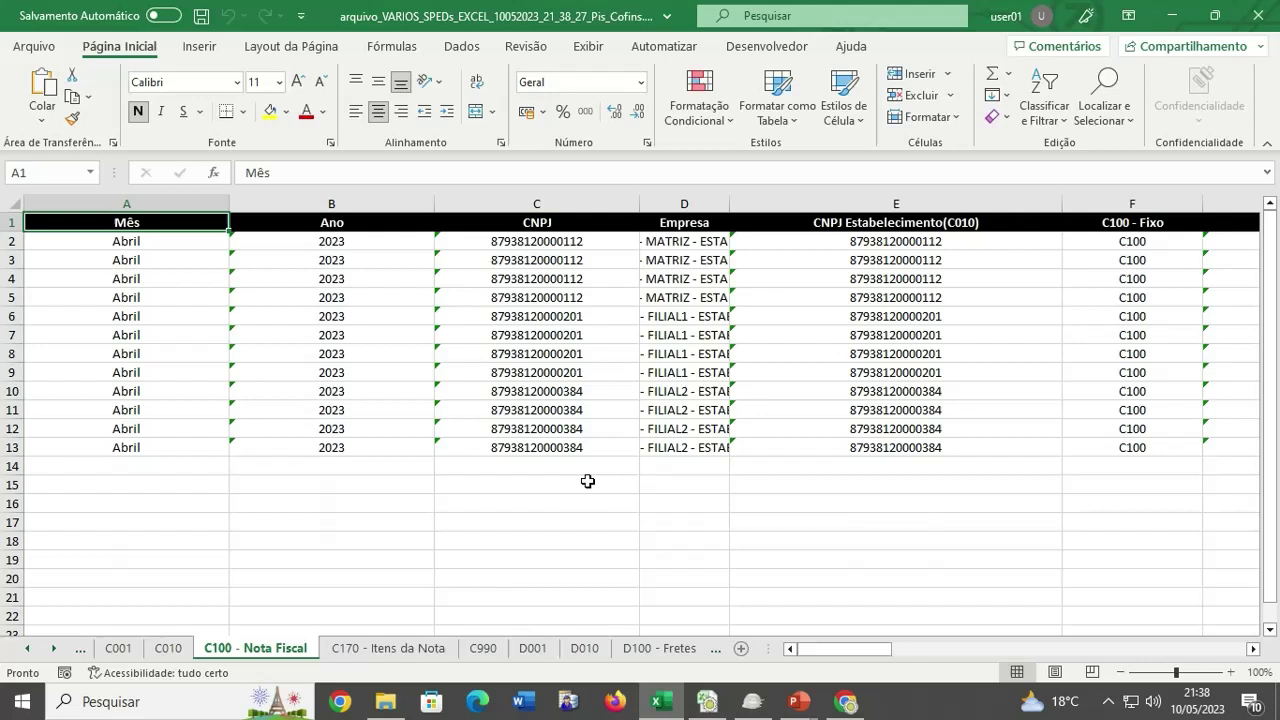
pyautogui.click(491, 552)
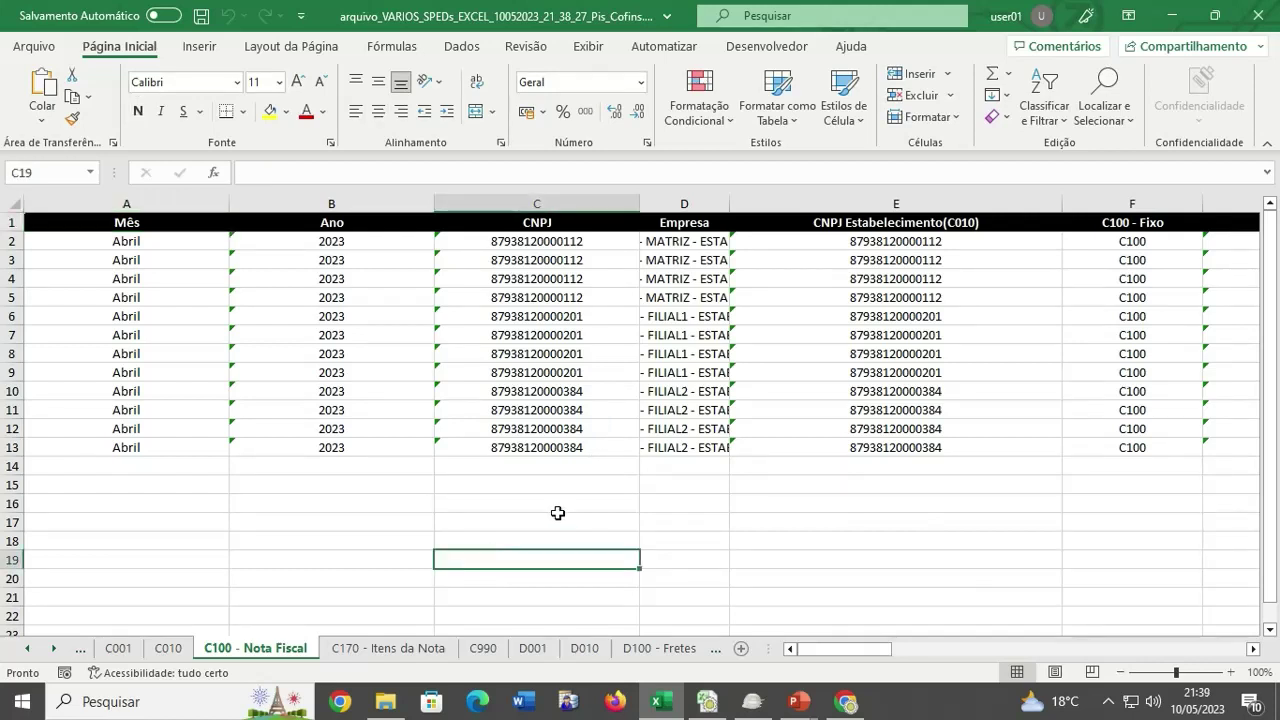
# Close the workbook, minimize the file folder window and switch to the running PowerPoint slide show.
pyautogui.click(1253, 21)
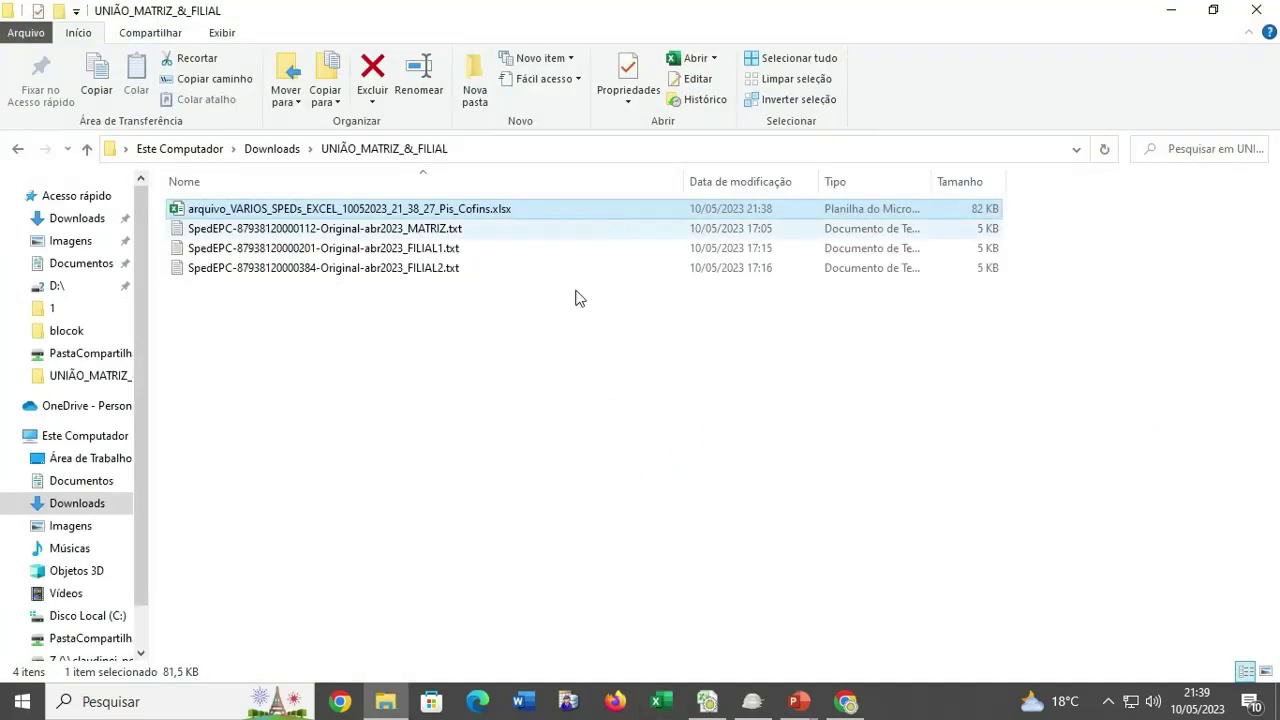
pyautogui.click(1171, 10)
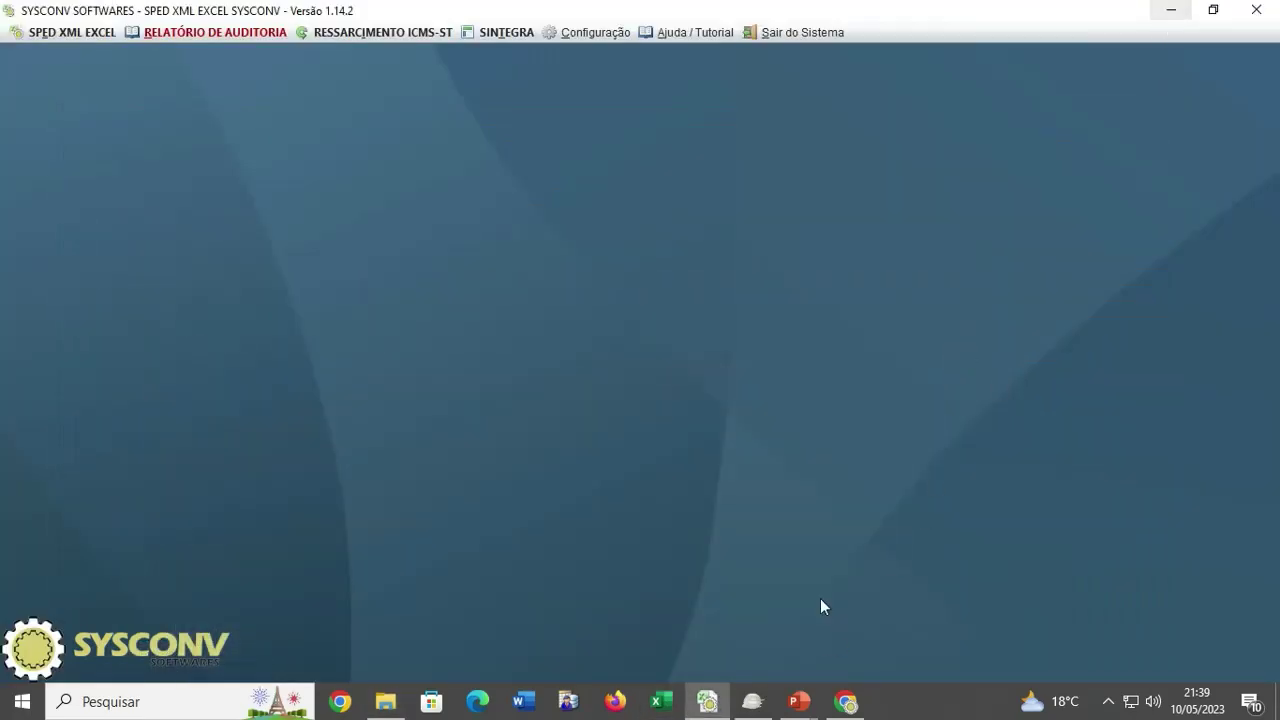
pyautogui.moveTo(792, 708)
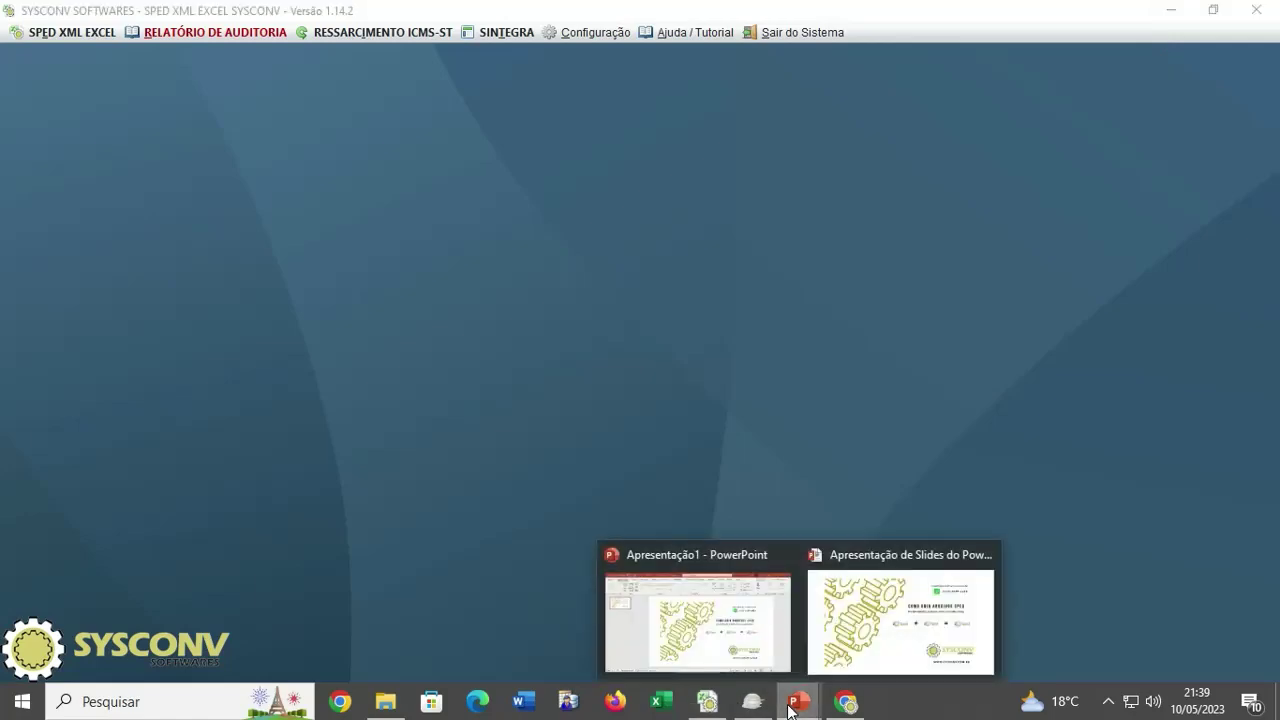
pyautogui.click(832, 670)
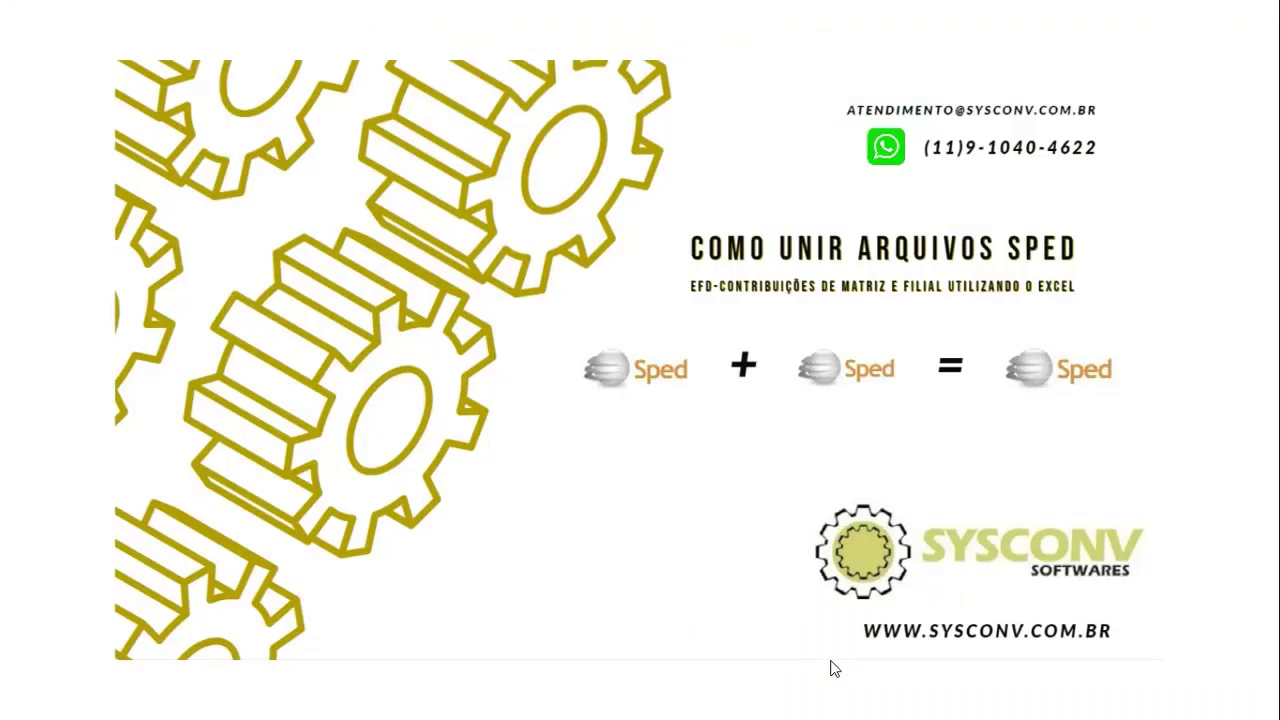